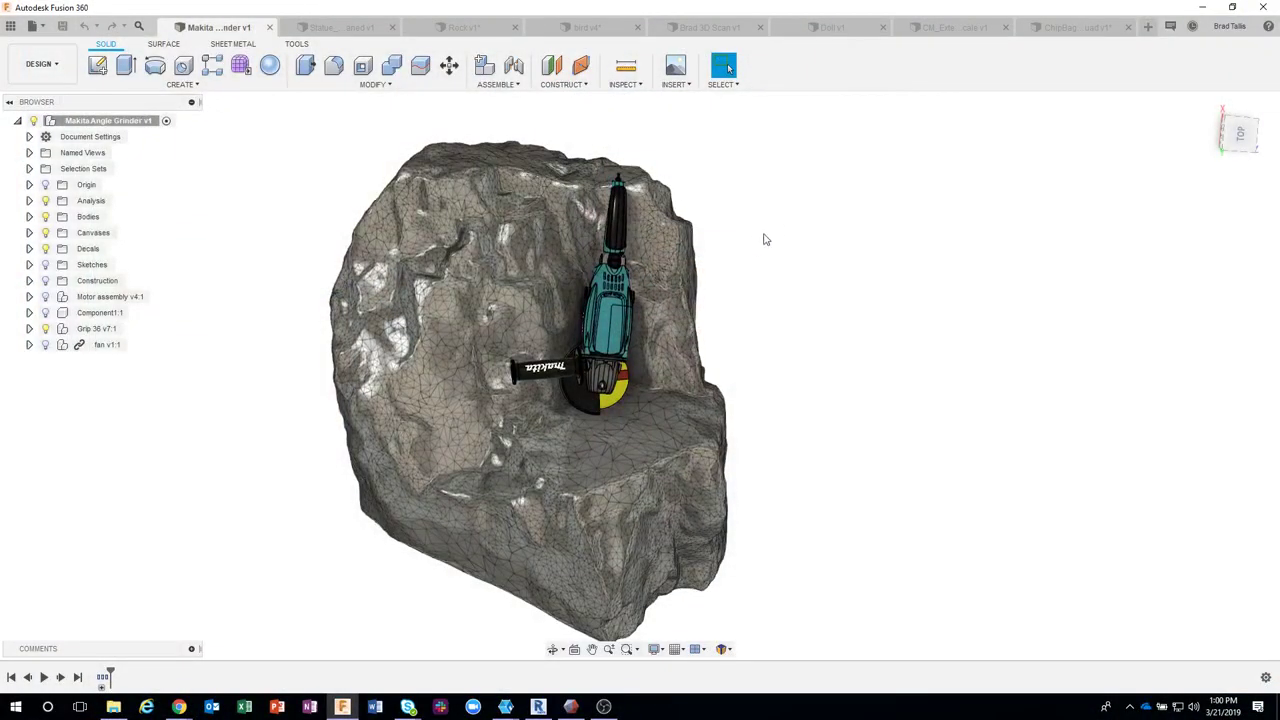
- Orbit and zoom around the rock scan and grinder model to view it from new angles
middle_click_drag(765, 240, 855, 270, "shift")
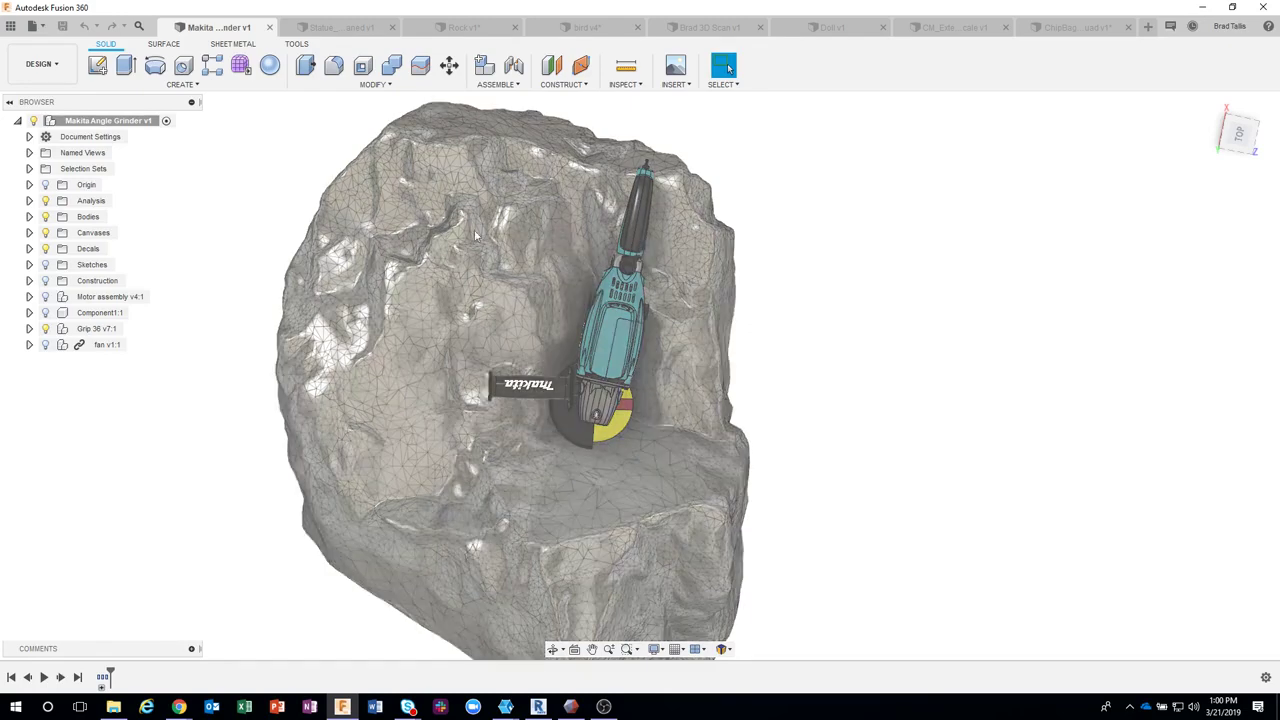
mouse_move(477, 237)
middle_mouse_down("shift")
mouse_move(444, 267)
mouse_move(479, 243)
mouse_move(542, 244)
mouse_move(702, 252)
mouse_move(826, 282)
middle_mouse_up("shift")
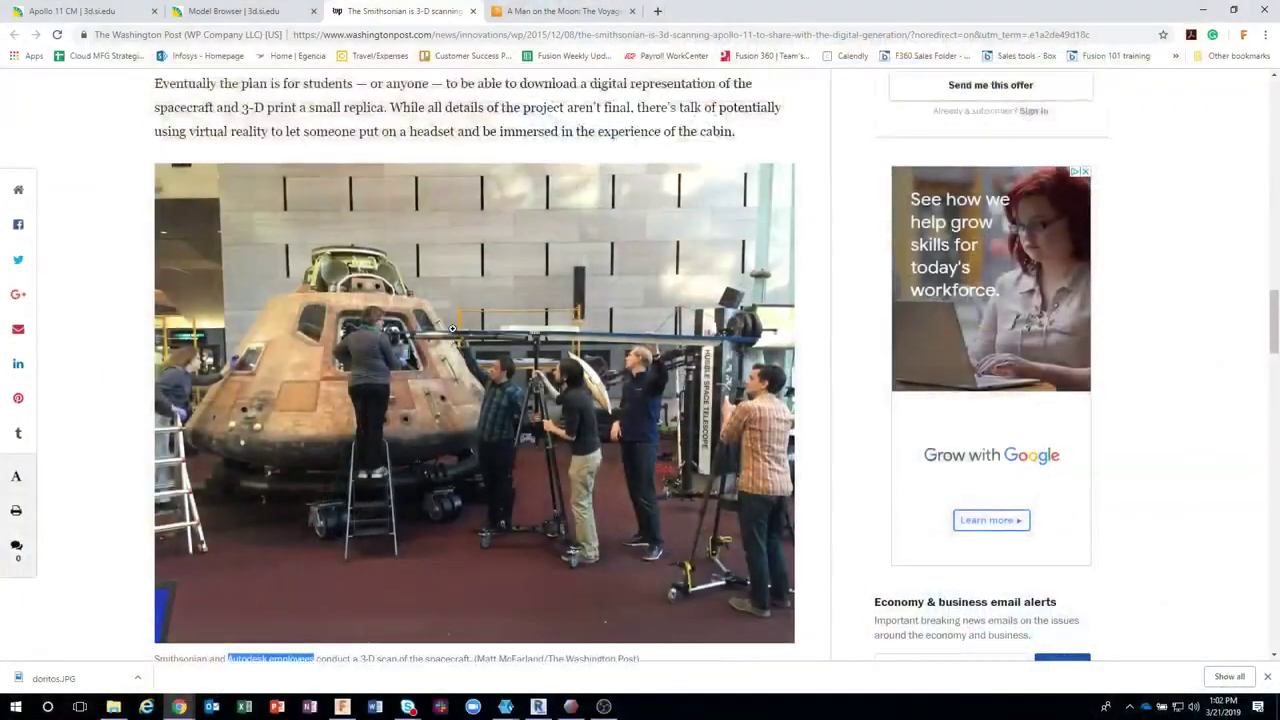
scroll(1001, 262, "up", 1)
scroll(1001, 262, "up", 4)
scroll(1001, 262, "up", 4)
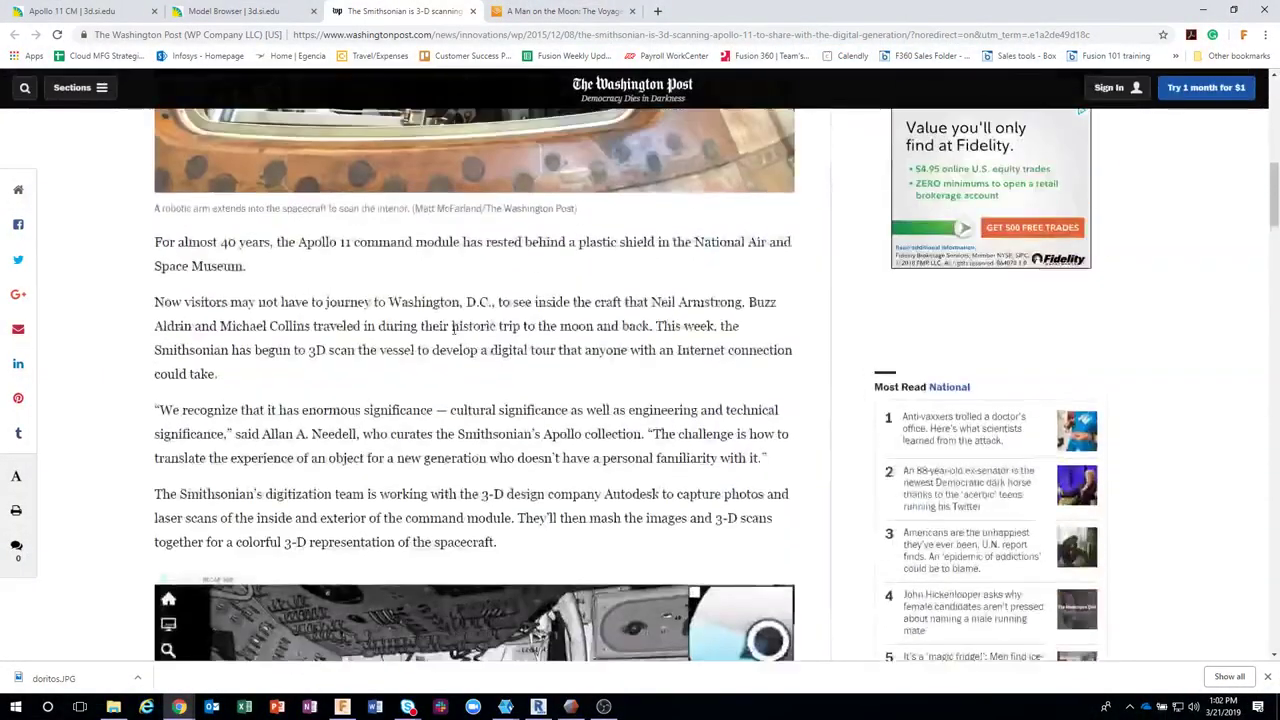
scroll(1001, 262, "up", 3)
scroll(409, 430, "up", 3)
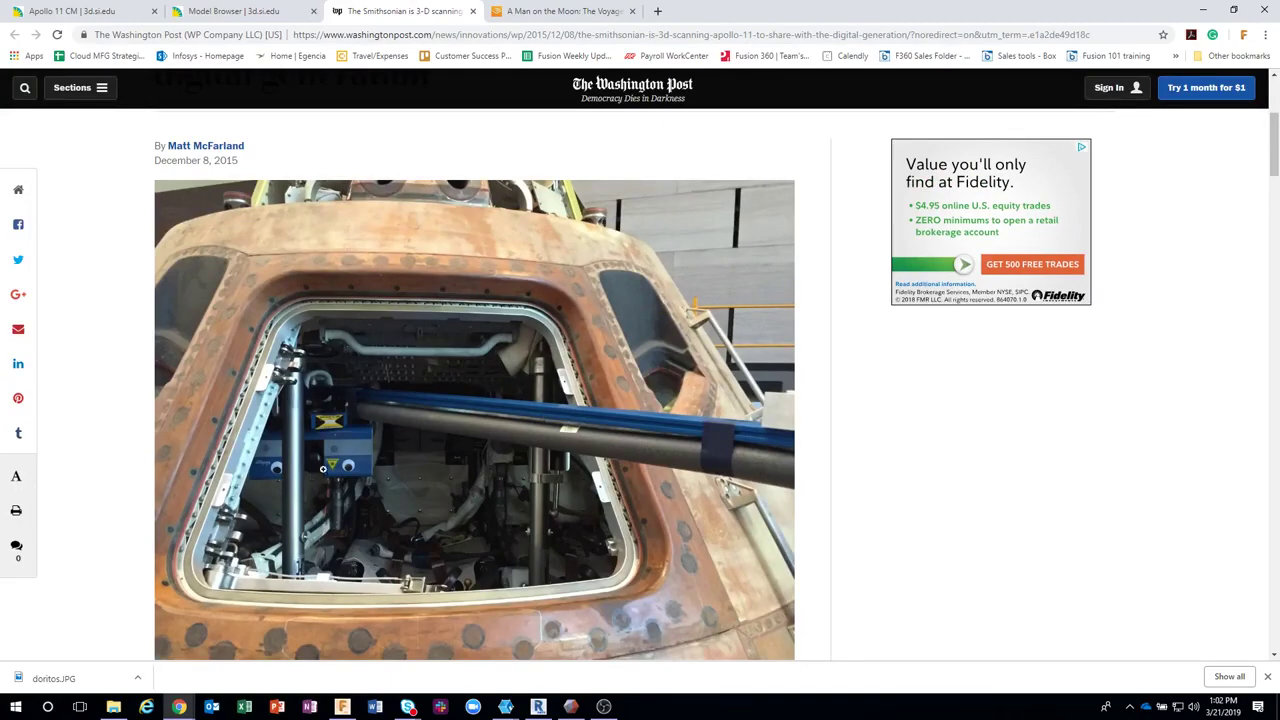
scroll(537, 382, "down", 1)
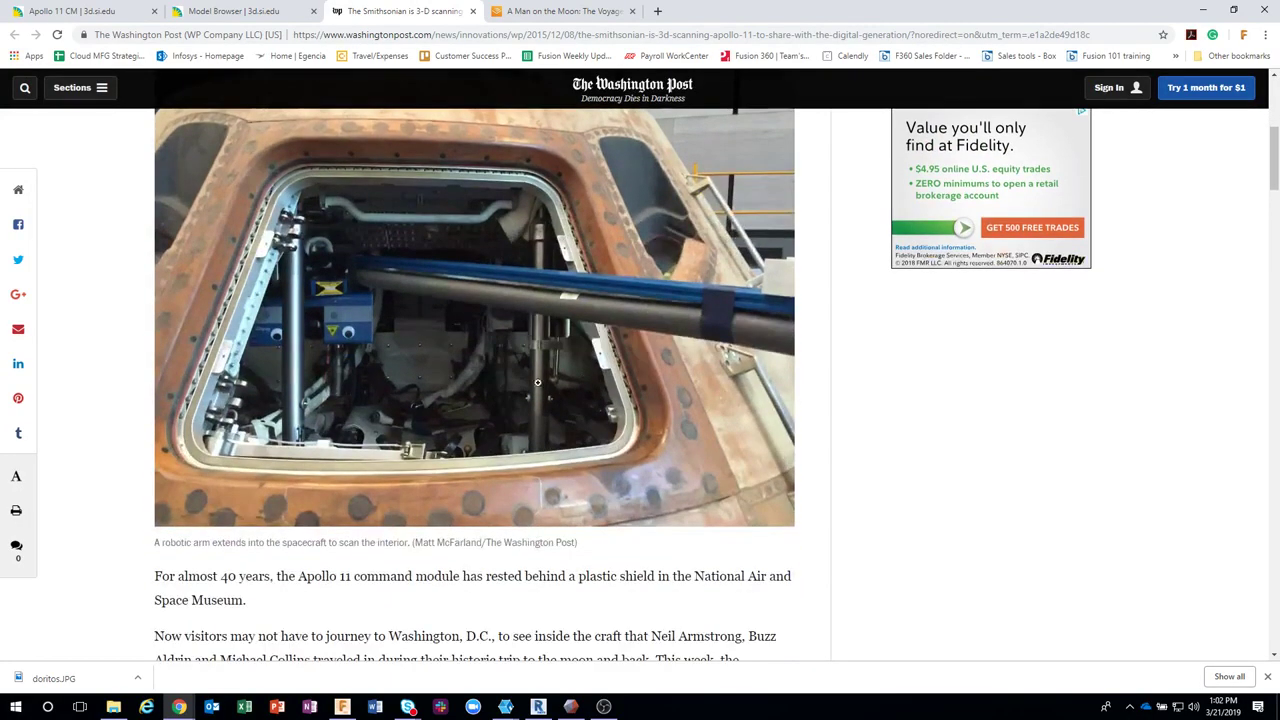
scroll(522, 344, "down", 2)
scroll(522, 344, "down", 2)
scroll(522, 344, "down", 2)
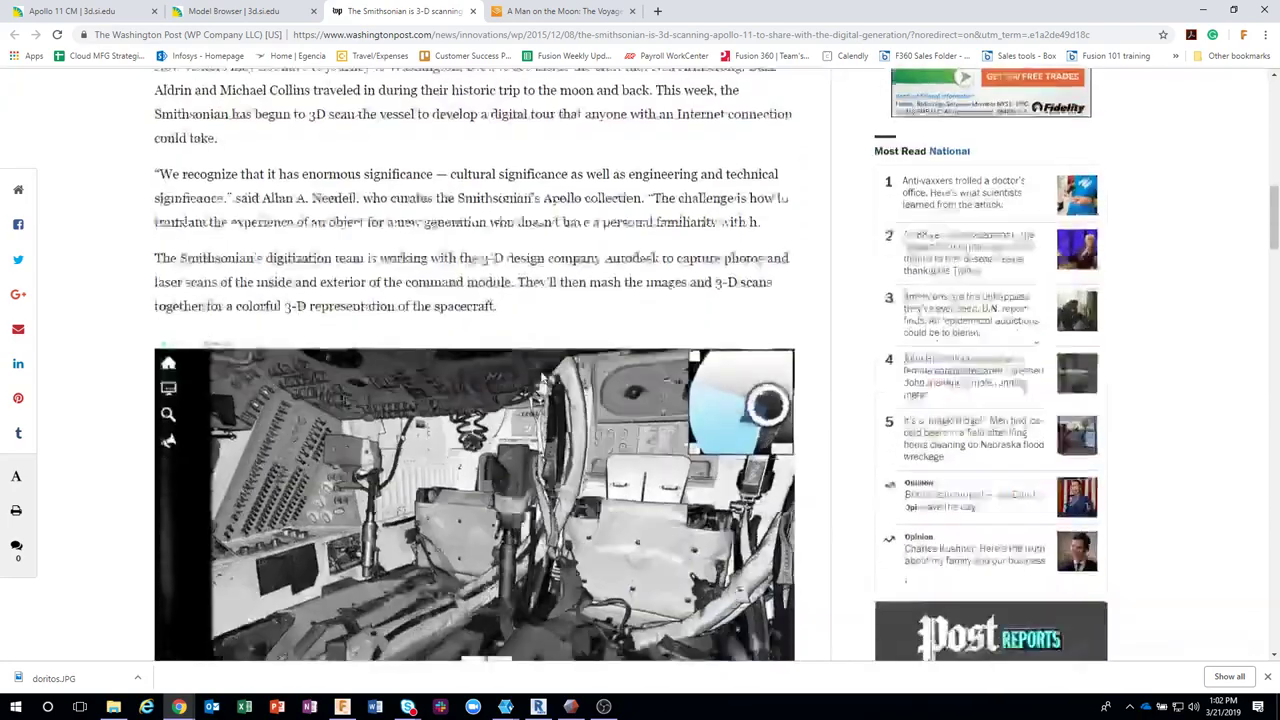
scroll(522, 344, "down", 3)
scroll(557, 381, "down", 1)
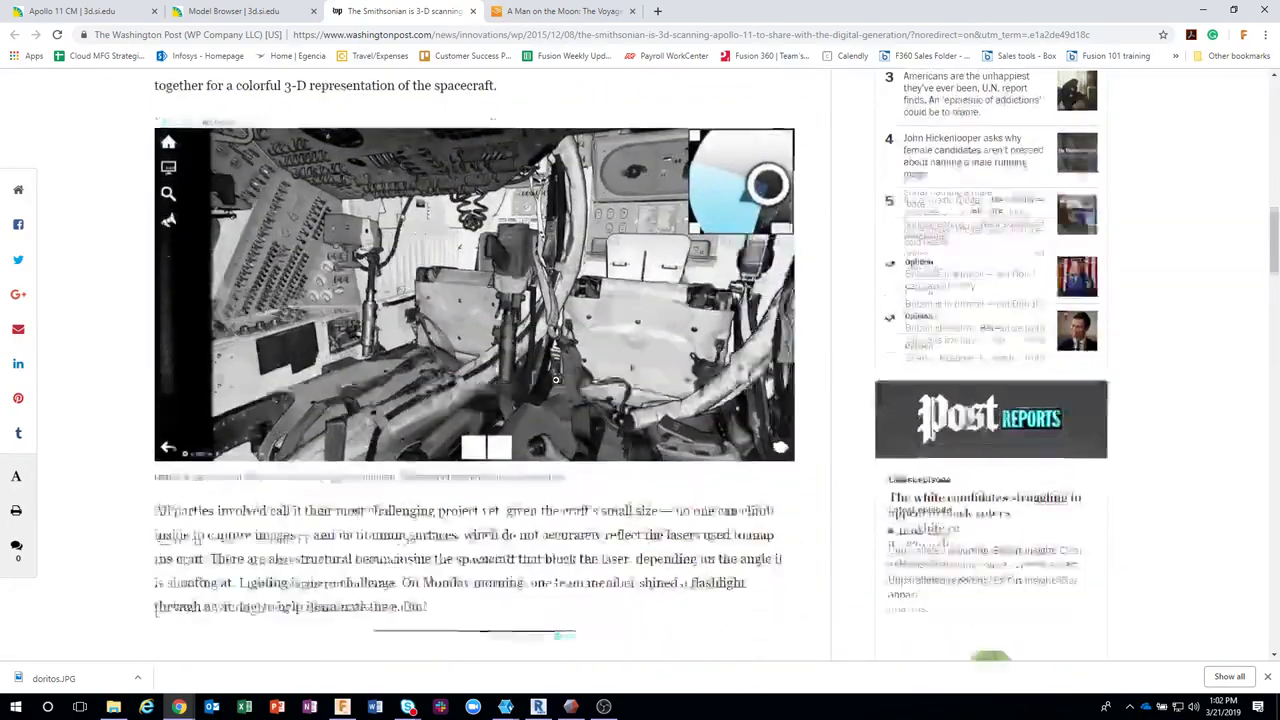
scroll(557, 381, "down", 1)
scroll(557, 381, "down", 2)
scroll(557, 381, "down", 3)
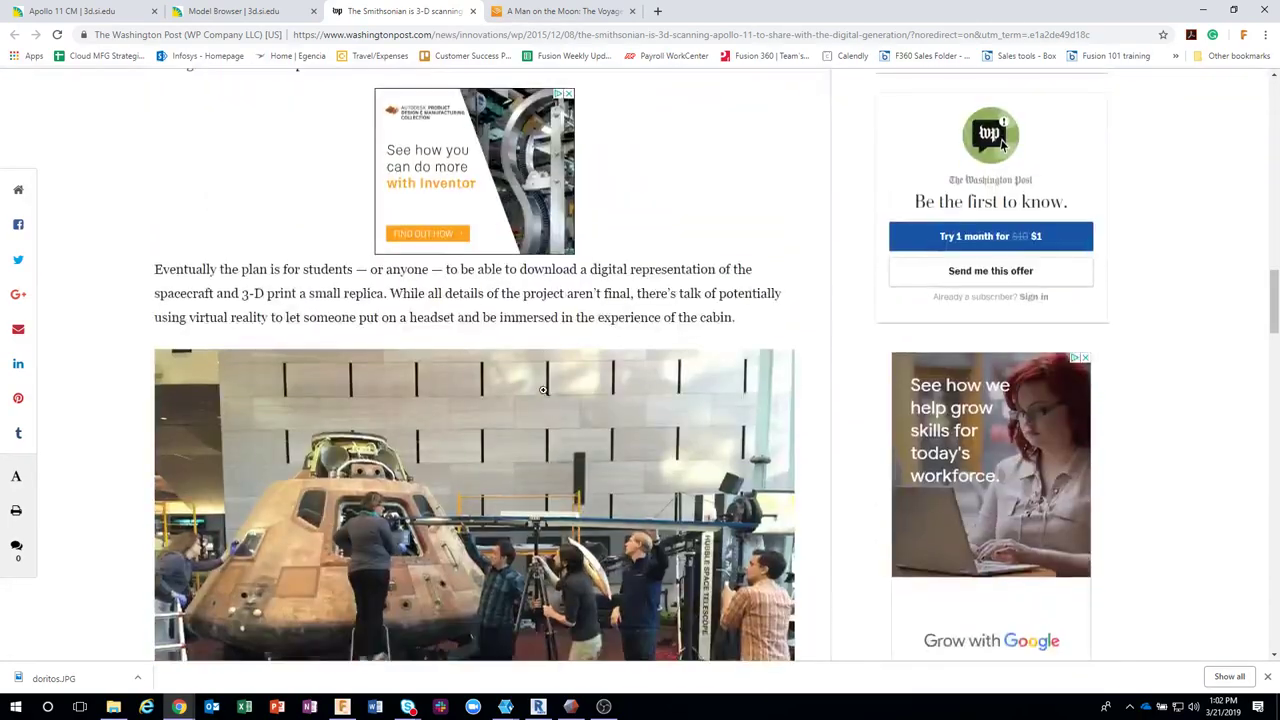
scroll(567, 356, "down", 1)
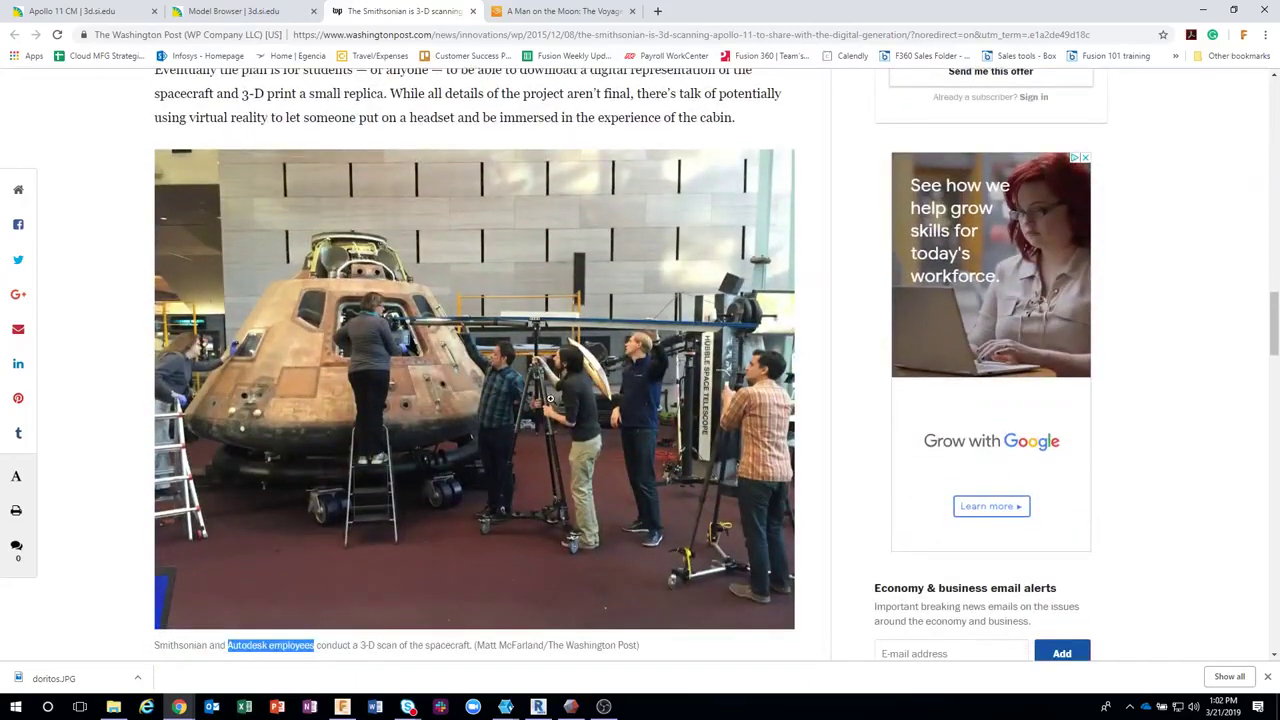
scroll(363, 284, "down", 1)
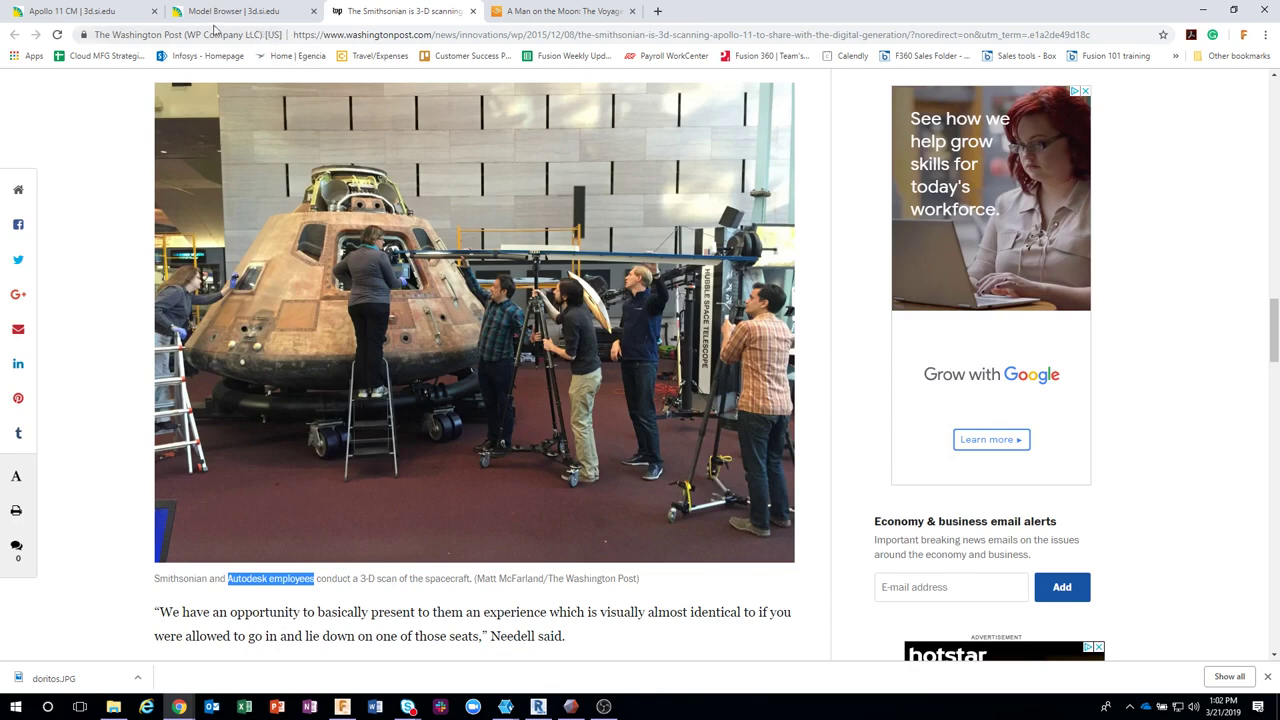
- Switch to the Apollo 11 CM model and advance its tour past Interior to step 3, Entrances
left_click(113, 14)
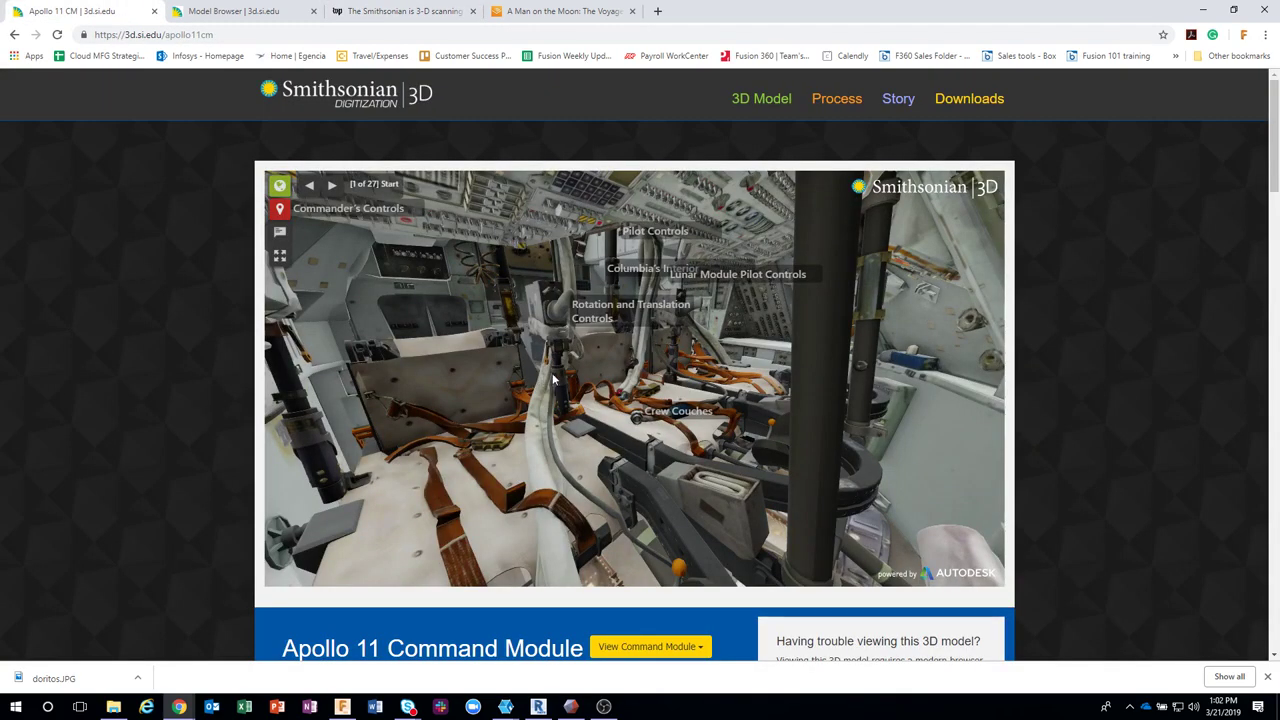
mouse_move(512, 267)
left_mouse_down()
mouse_move(578, 328)
mouse_move(563, 336)
mouse_move(528, 440)
mouse_move(481, 444)
mouse_move(602, 445)
mouse_move(541, 308)
left_mouse_up()
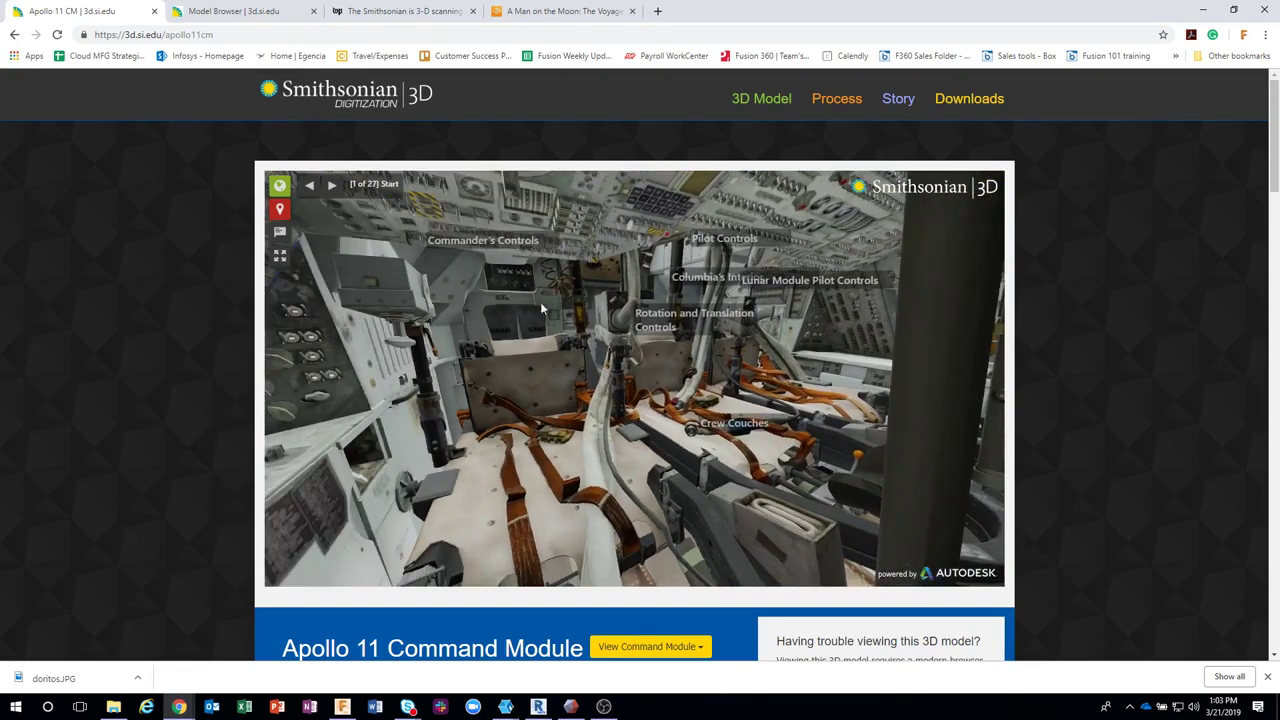
left_click(334, 186)
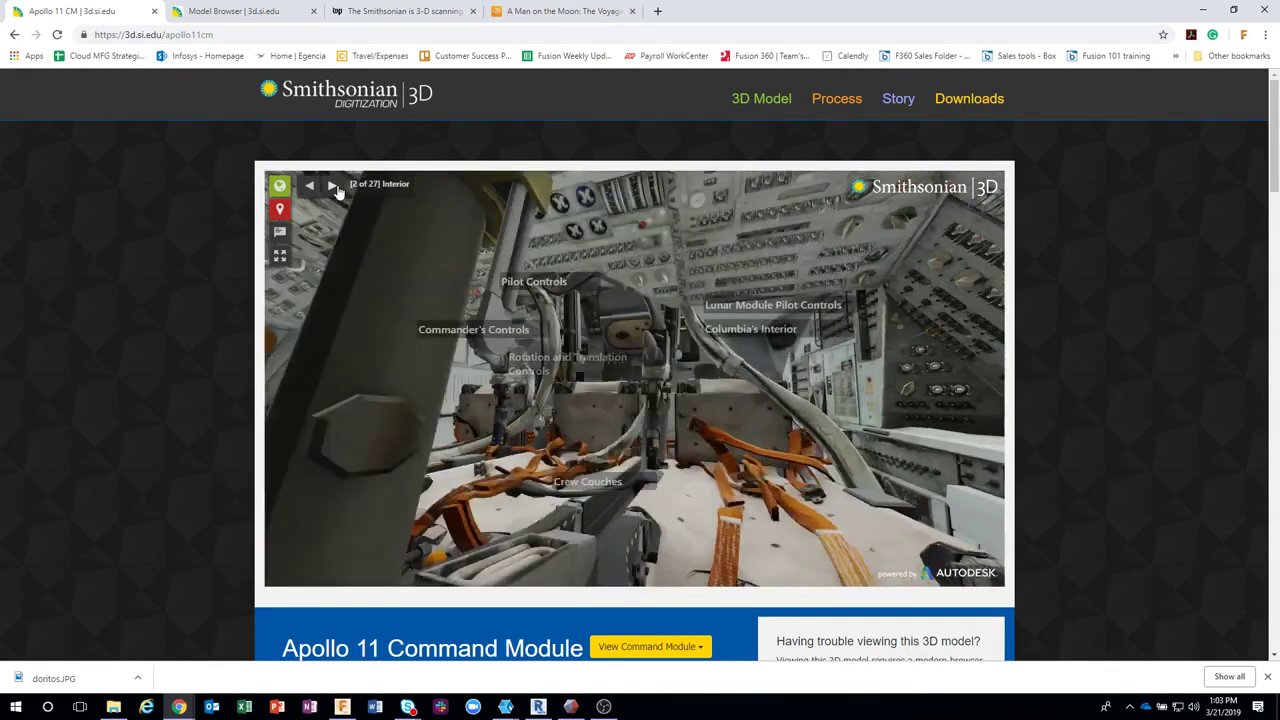
left_click(334, 186)
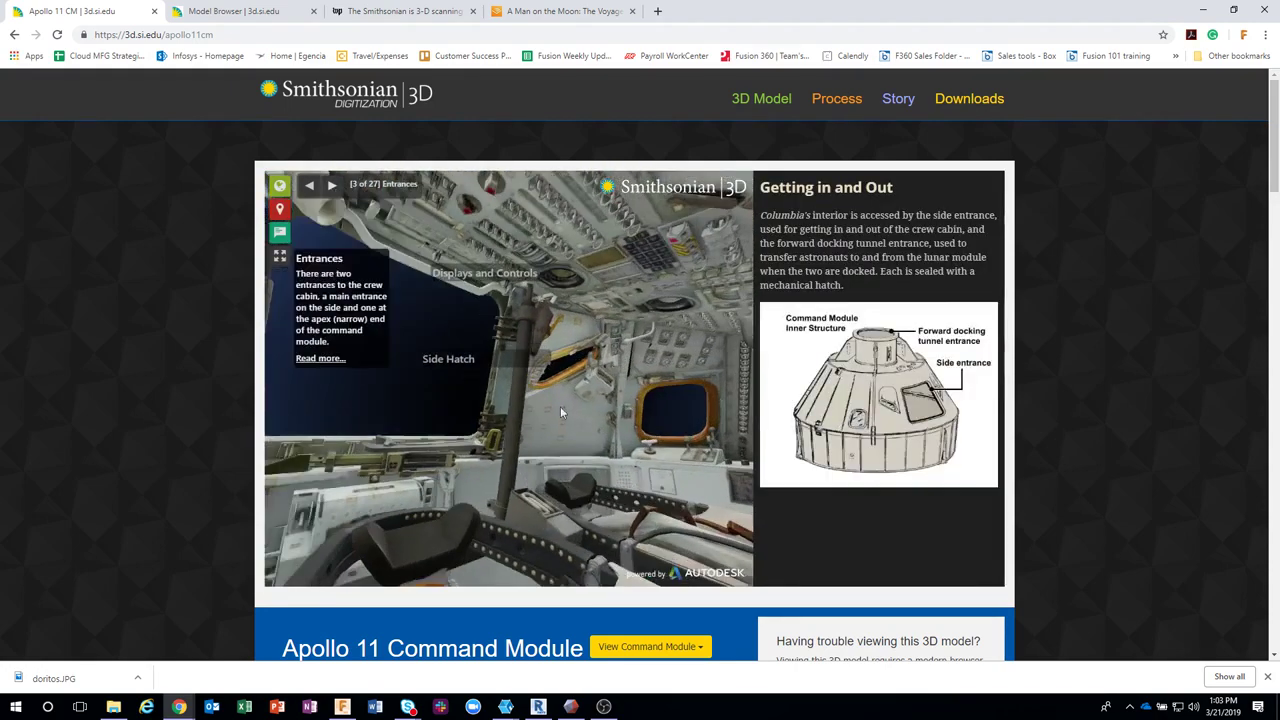
left_click_drag(642, 347, 630, 428)
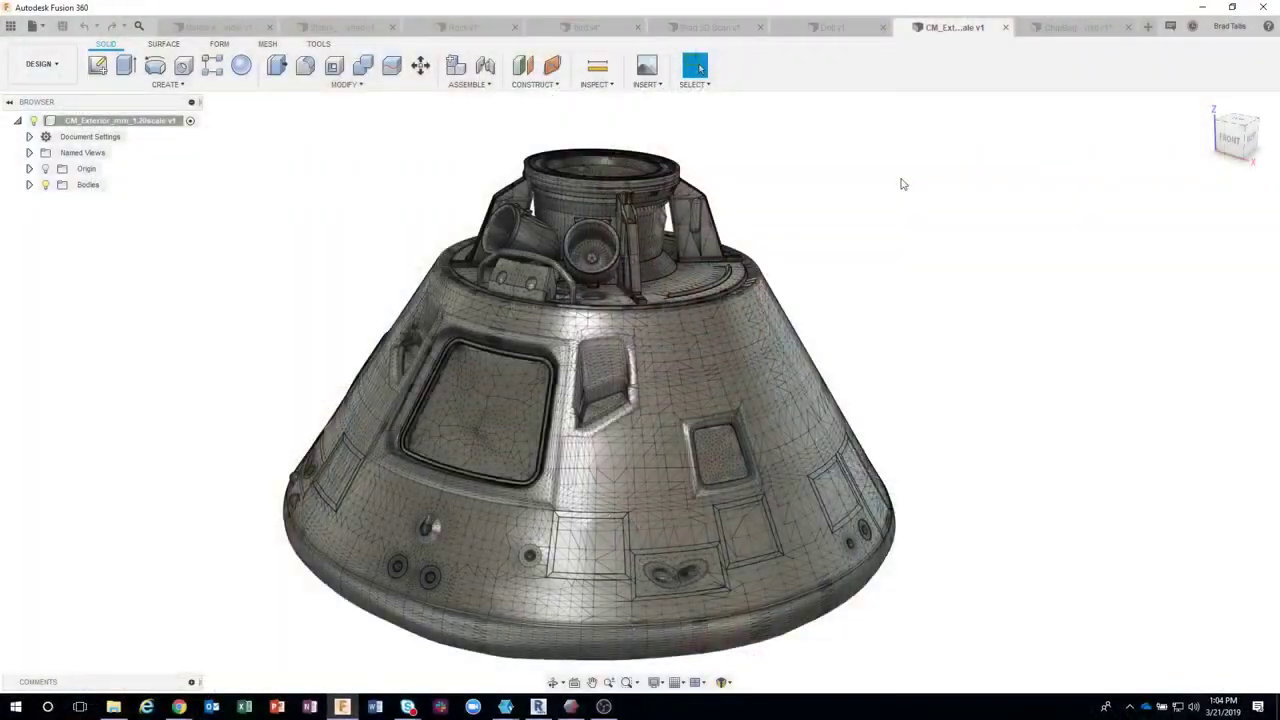
- Turn the capsule so its hatch faces front, then switch to the Makita Angle Grinder design
mouse_move(894, 223)
middle_mouse_down("shift")
mouse_move(857, 223)
mouse_move(837, 246)
mouse_move(881, 261)
mouse_move(846, 251)
mouse_move(769, 180)
mouse_move(803, 177)
middle_mouse_up("shift")
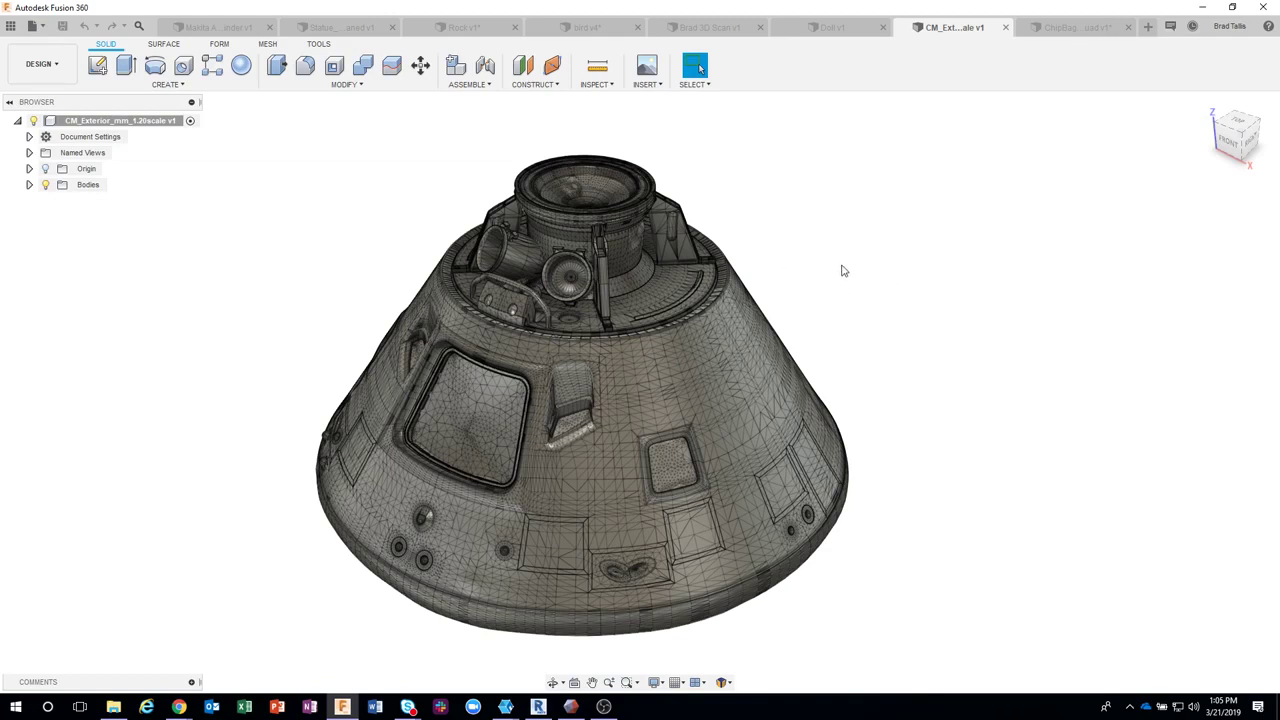
left_click(205, 33)
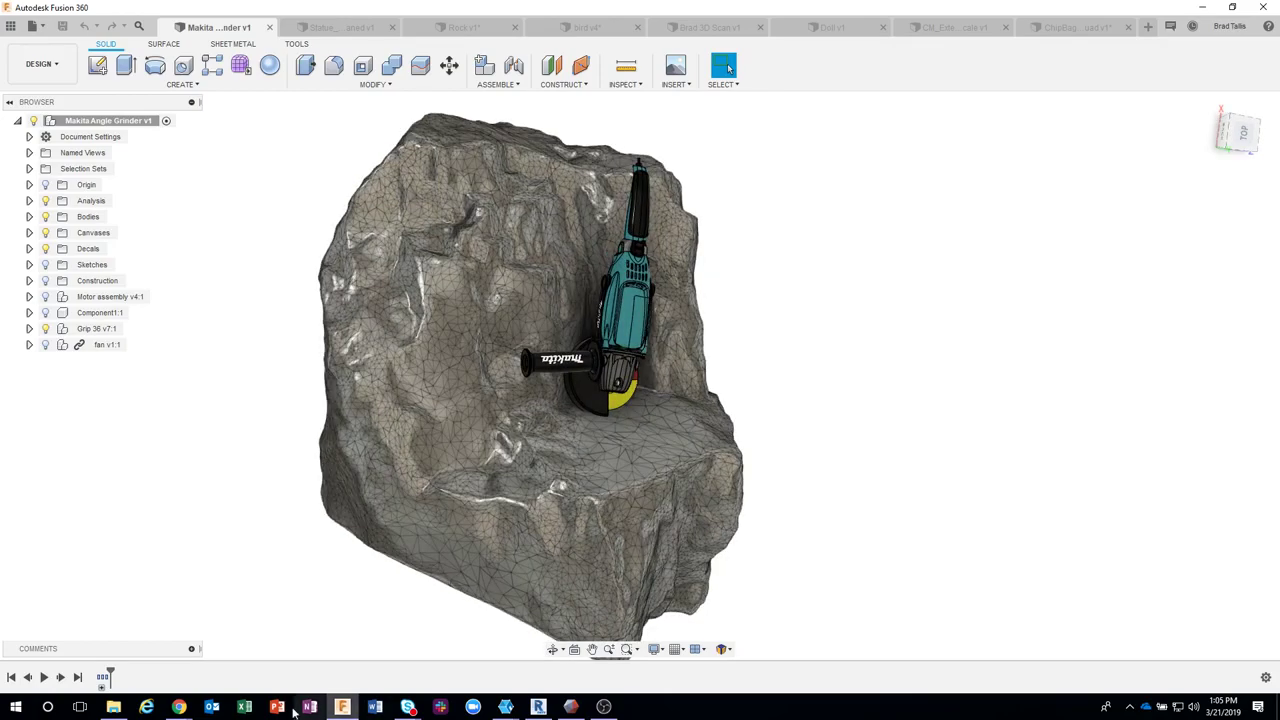
- Open RockScan_Test (1) from Pictures > Photogrammetry > Rock in the photo viewer
left_click(115, 707)
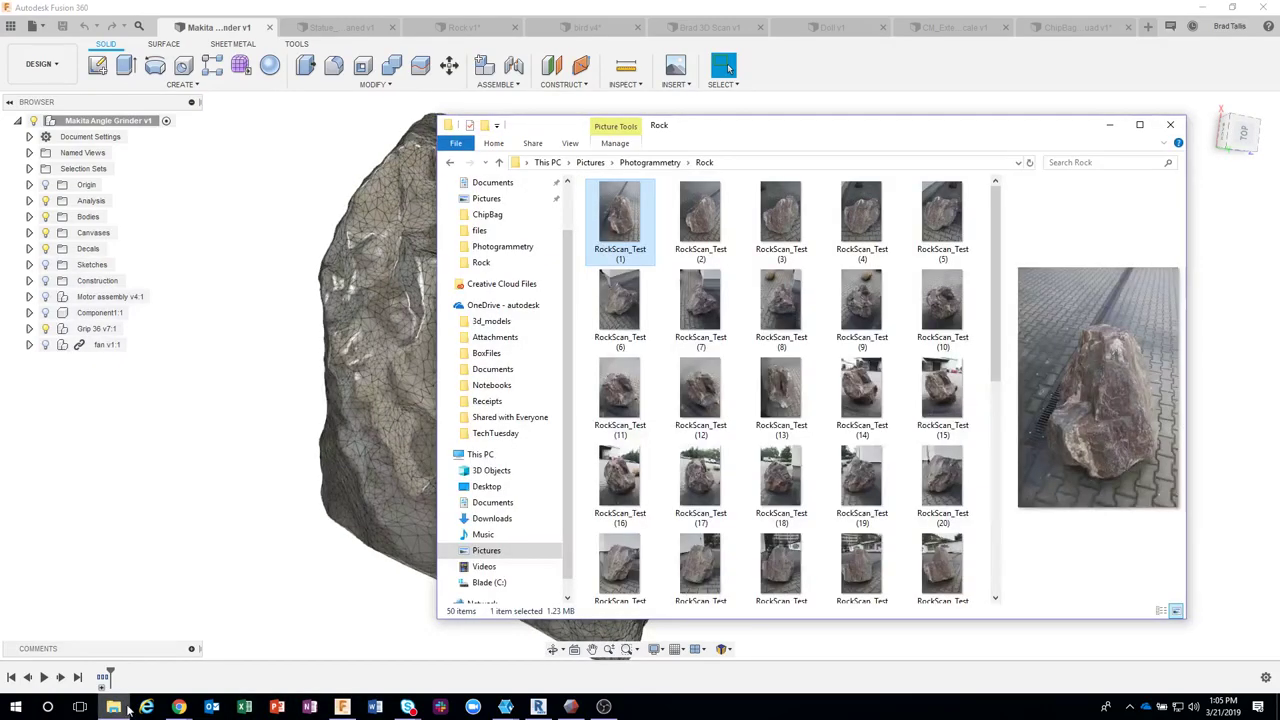
double_click(620, 220)
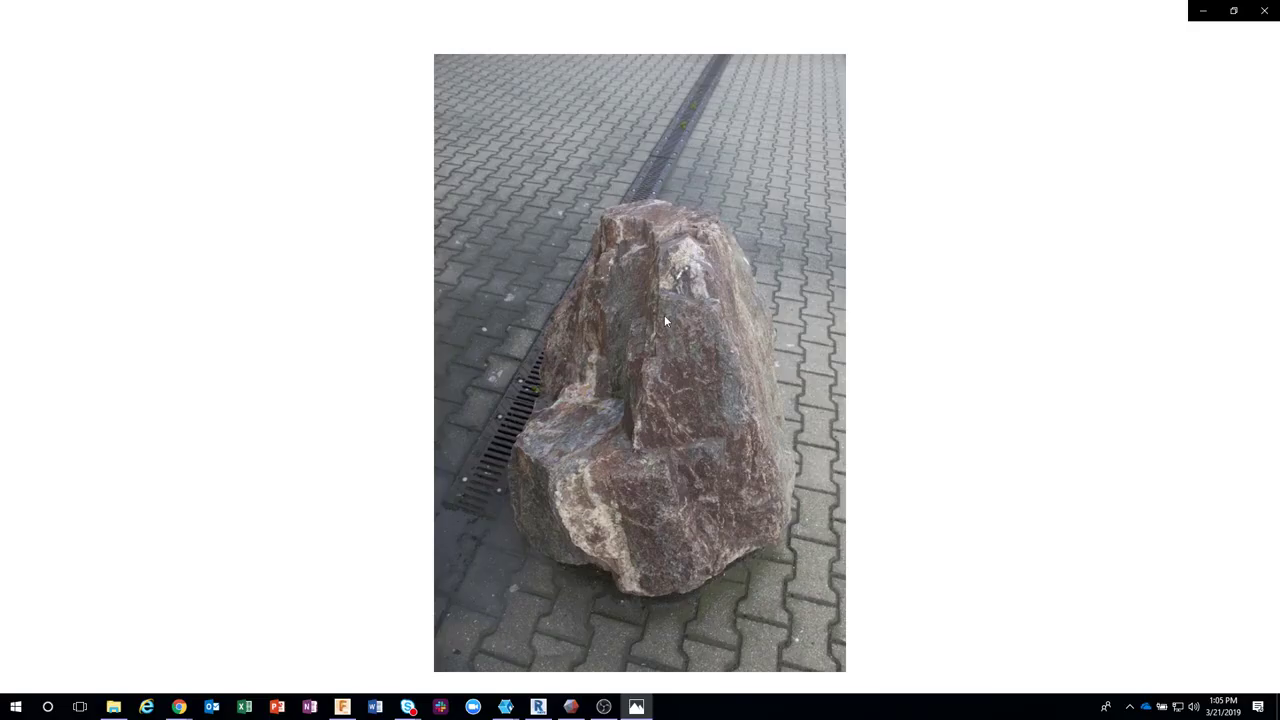
- Step through the RockScan_Test photos up to (26) to see the boulder from many sides
left_click(1244, 362)
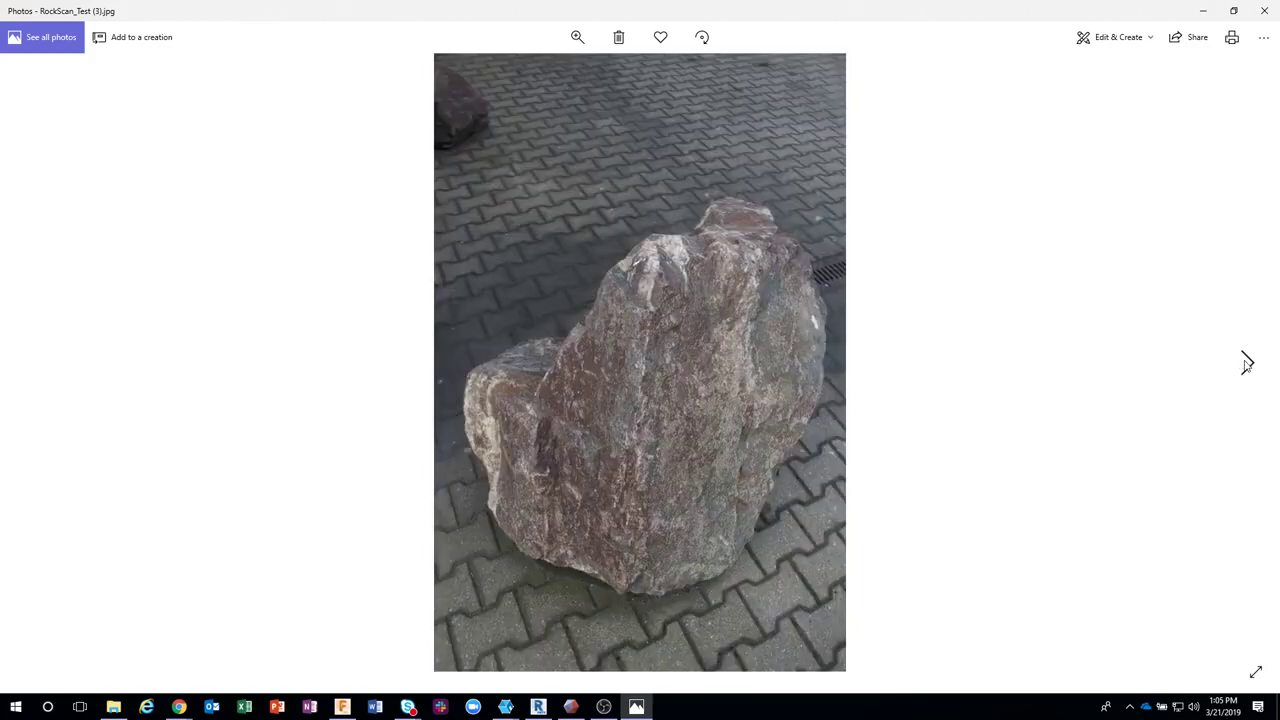
left_click(1246, 364)
left_click(1246, 364)
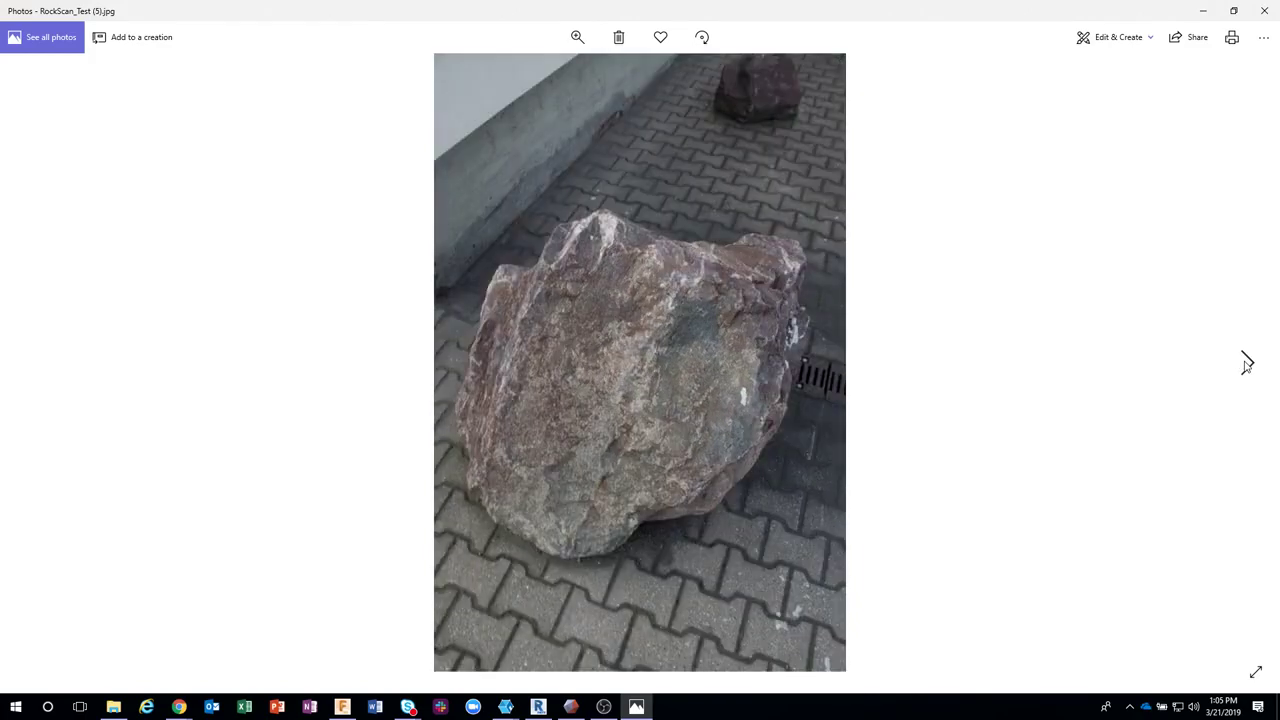
left_click(1246, 364)
left_click(1246, 364)
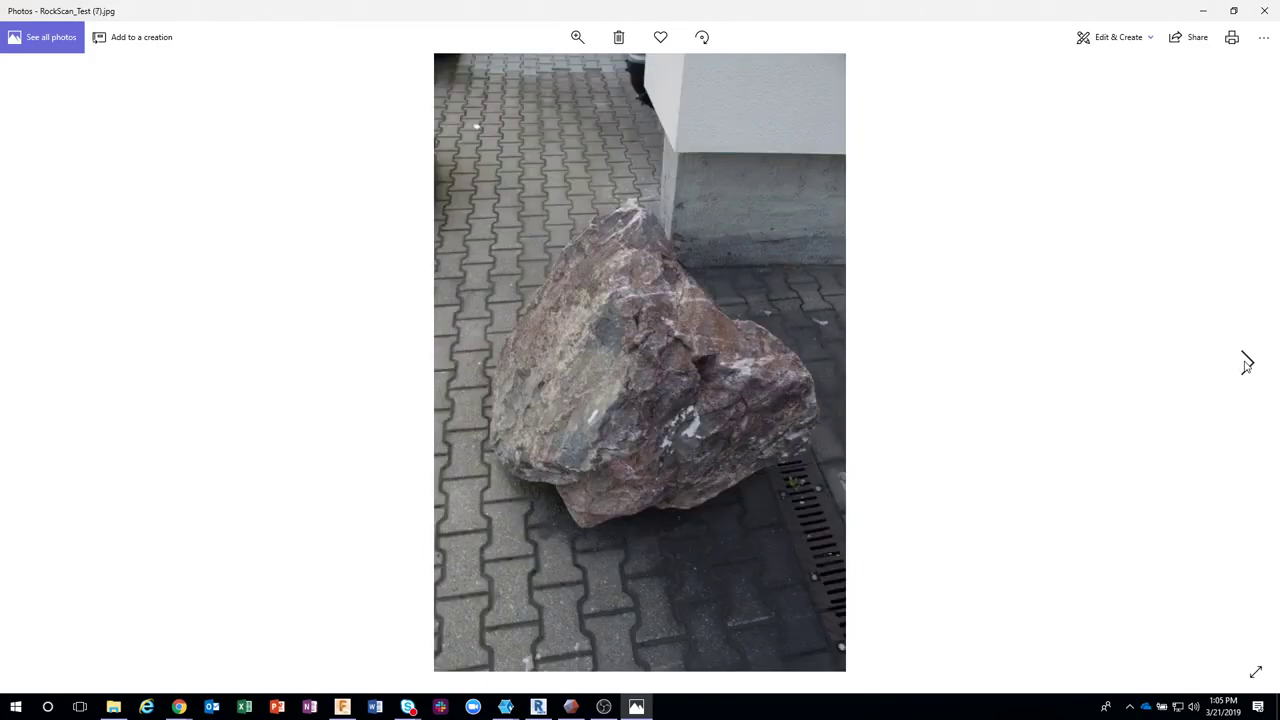
left_click(1246, 364)
left_click(1246, 364)
left_click(1246, 364)
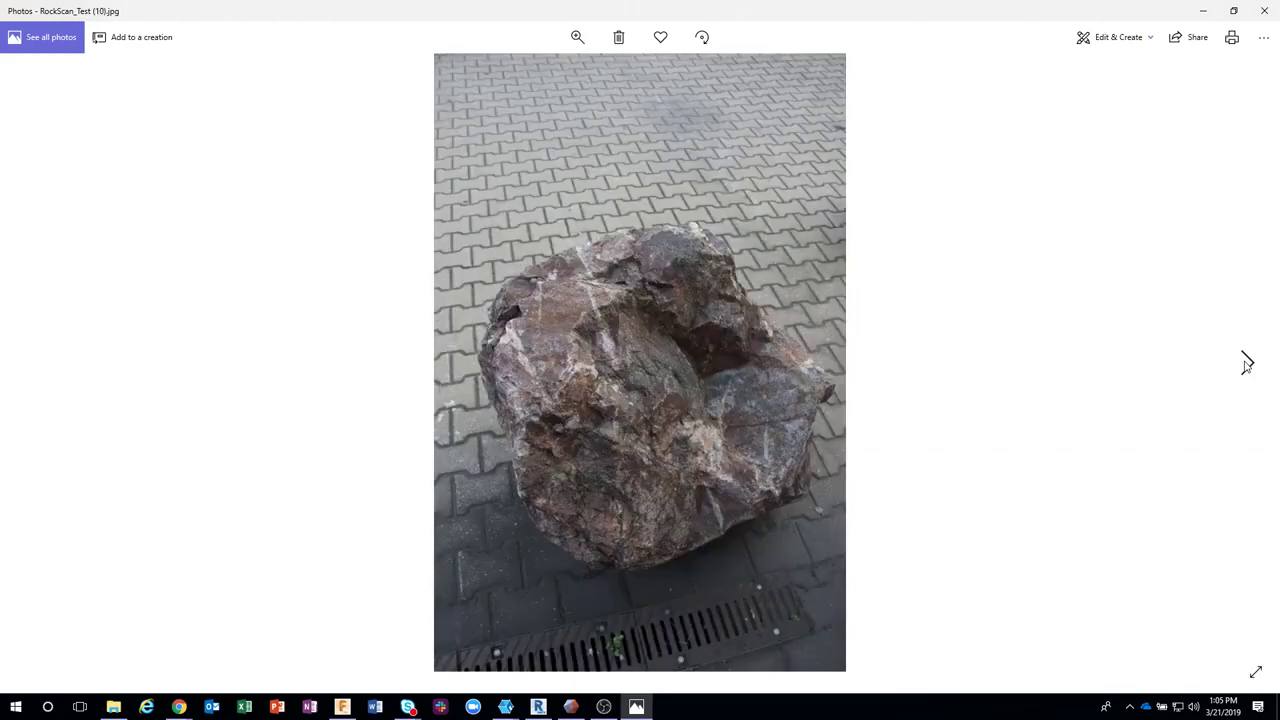
left_click(1246, 364)
left_click(1246, 364)
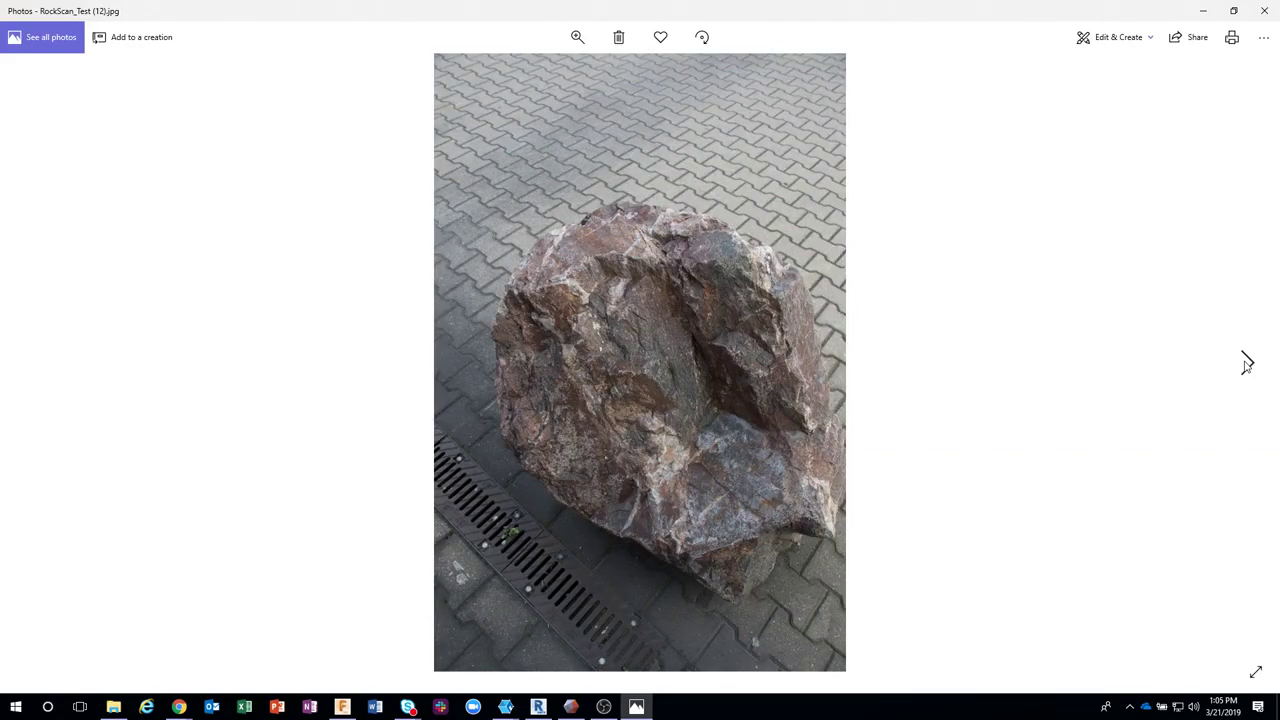
left_click(1246, 364)
left_click(1246, 364)
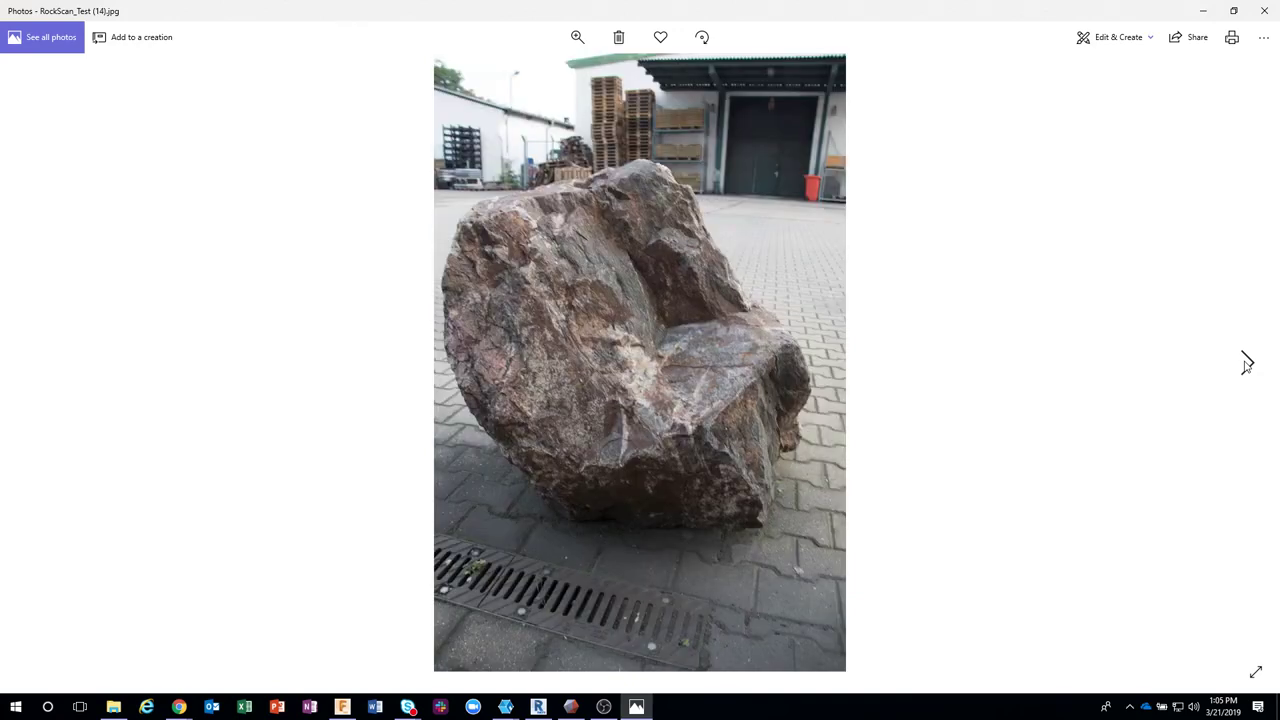
left_click(1246, 364)
left_click(1246, 364)
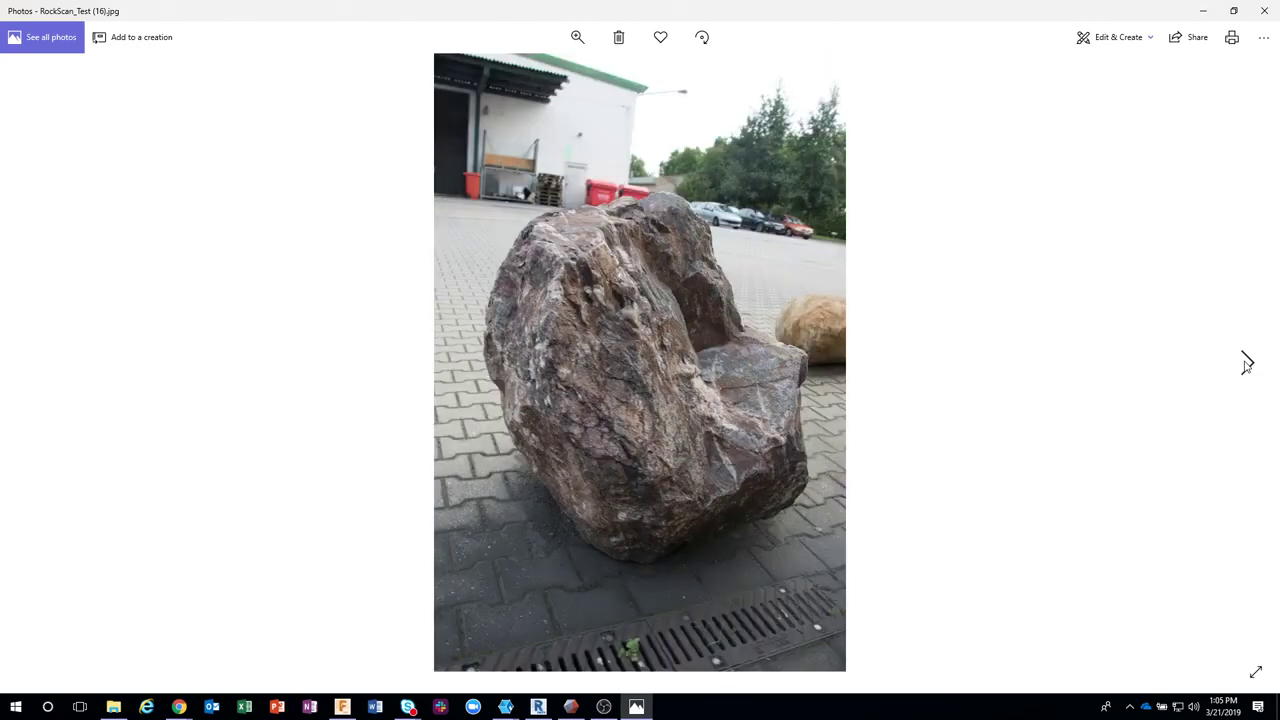
left_click(1246, 364)
left_click(1246, 364)
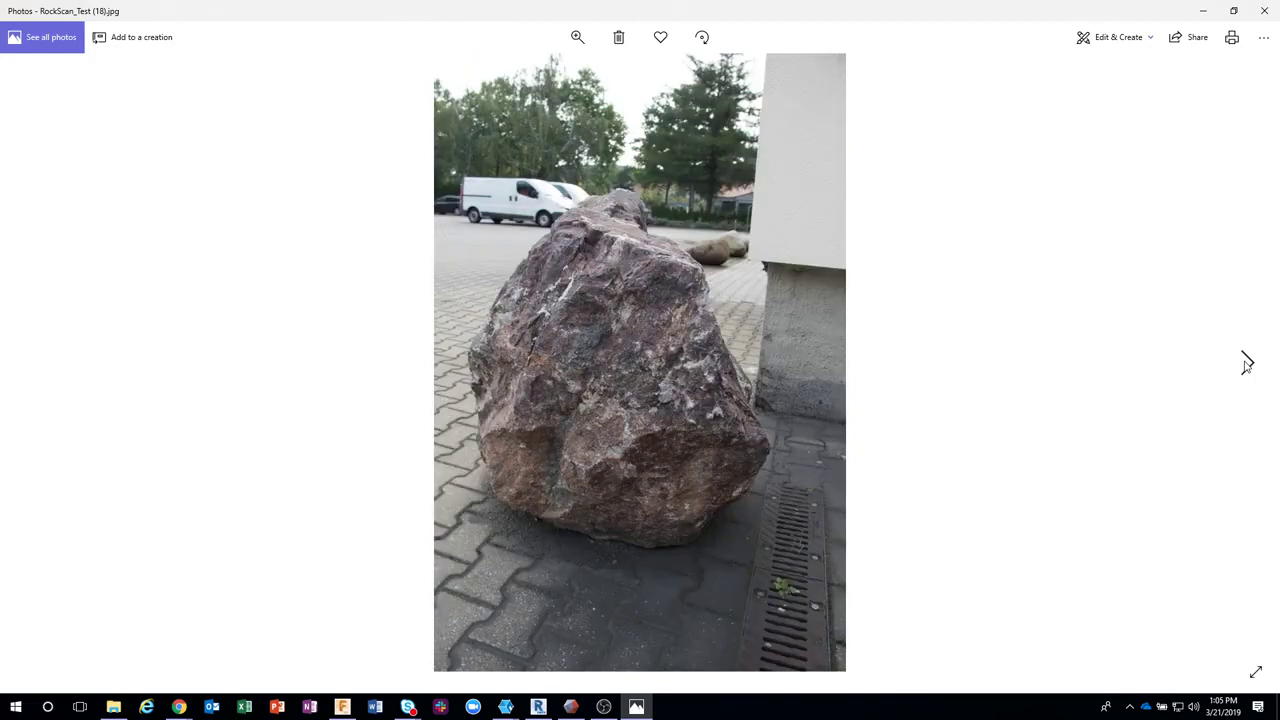
left_click(1246, 364)
left_click(1246, 364)
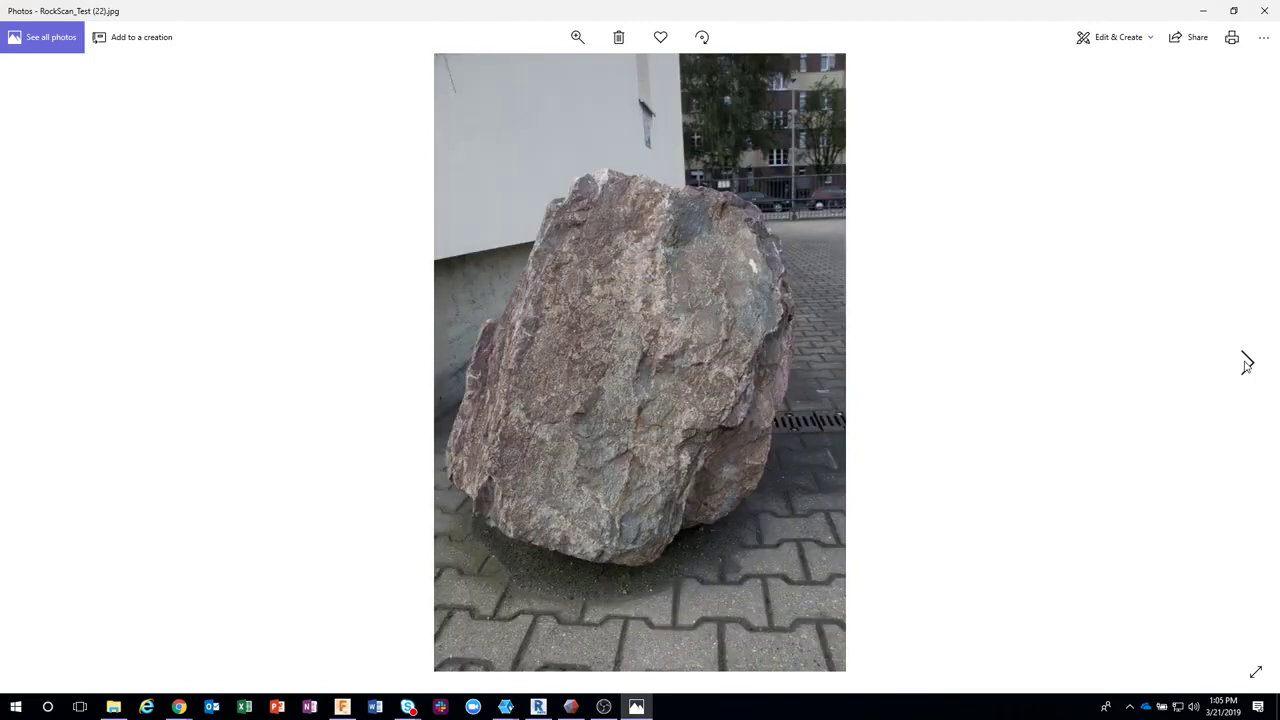
left_click(1246, 364)
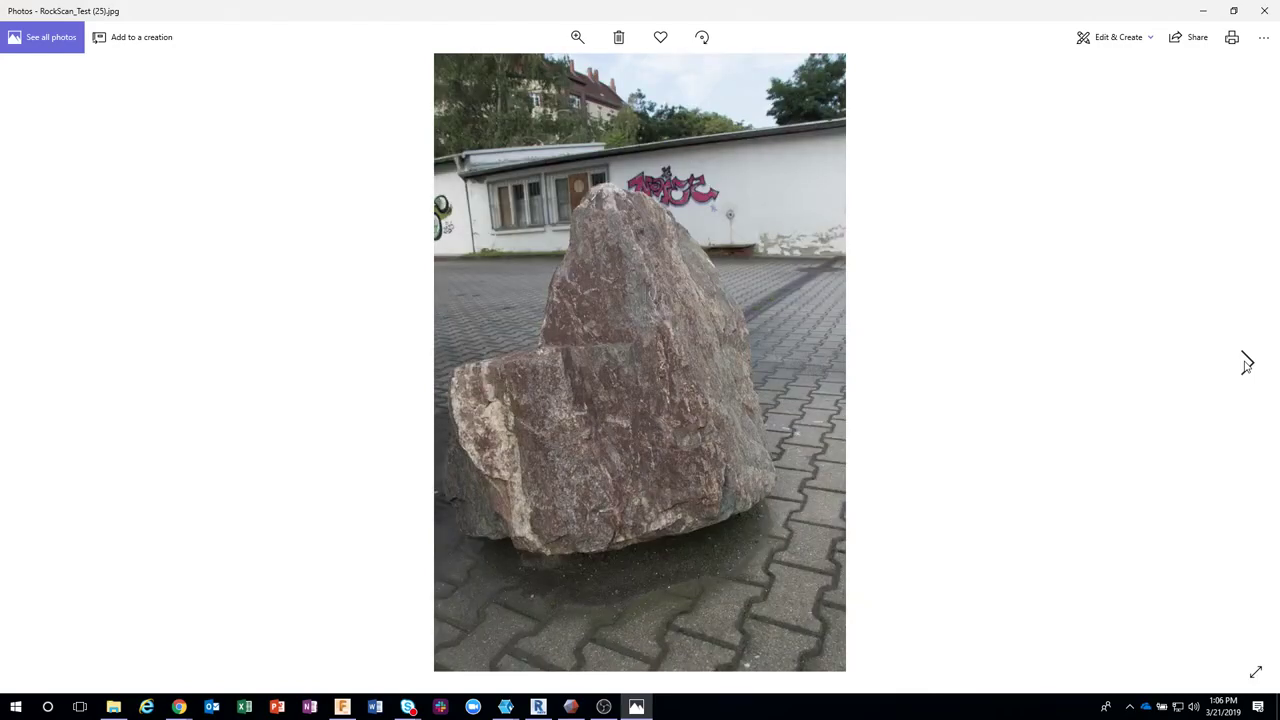
left_click(1246, 364)
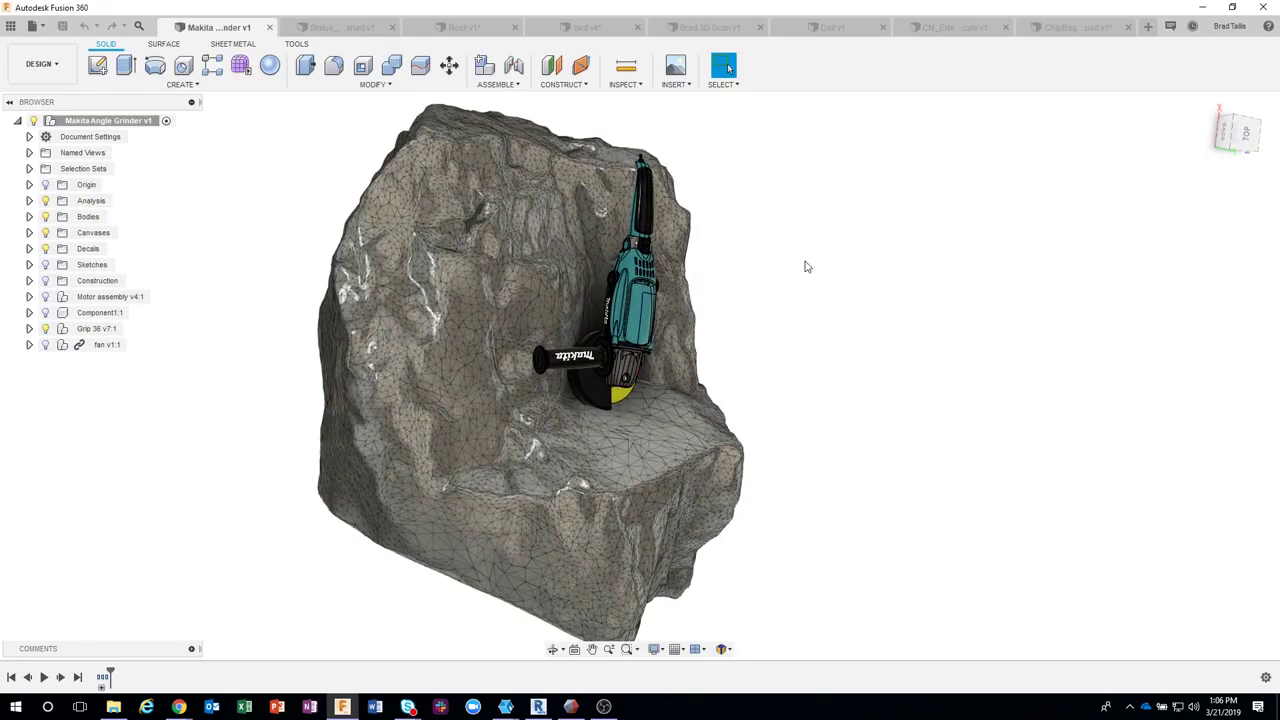
middle_click_drag(806, 266, 840, 264, "shift")
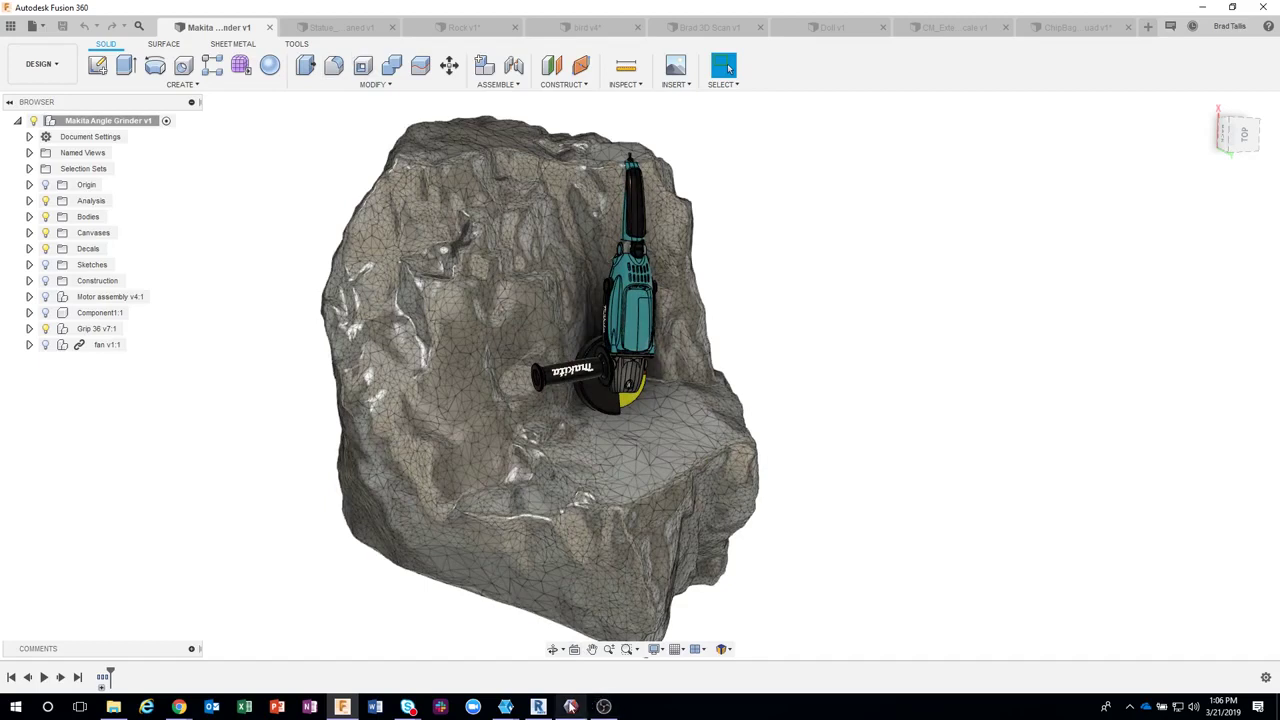
mouse_move(538, 707)
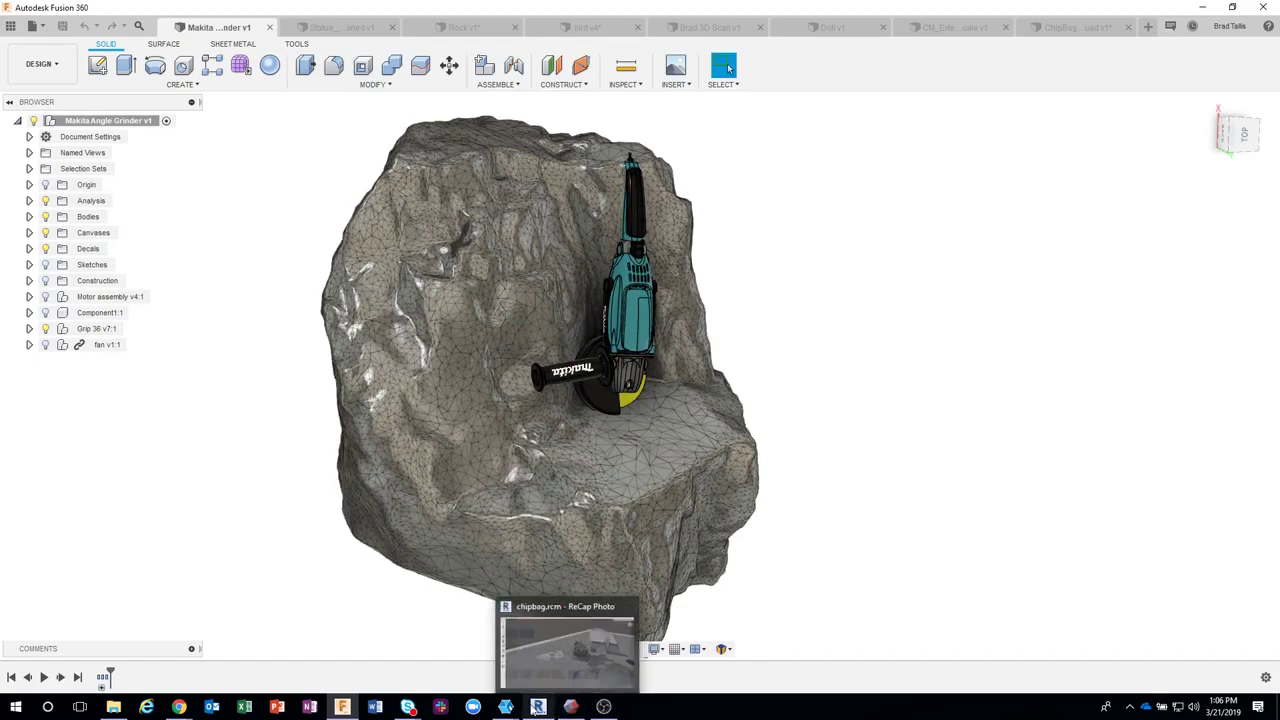
- Bring ReCap Photo to the front and maximize its dashboard window
left_click(538, 706)
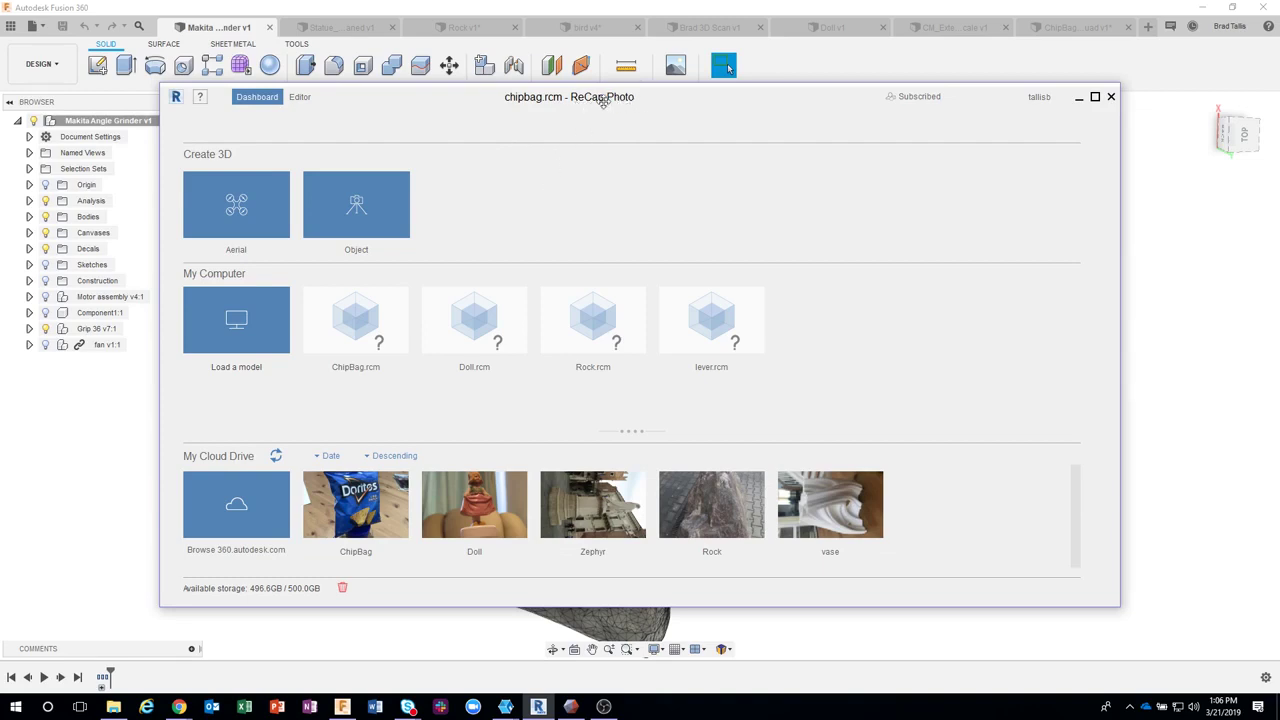
left_click(1095, 96)
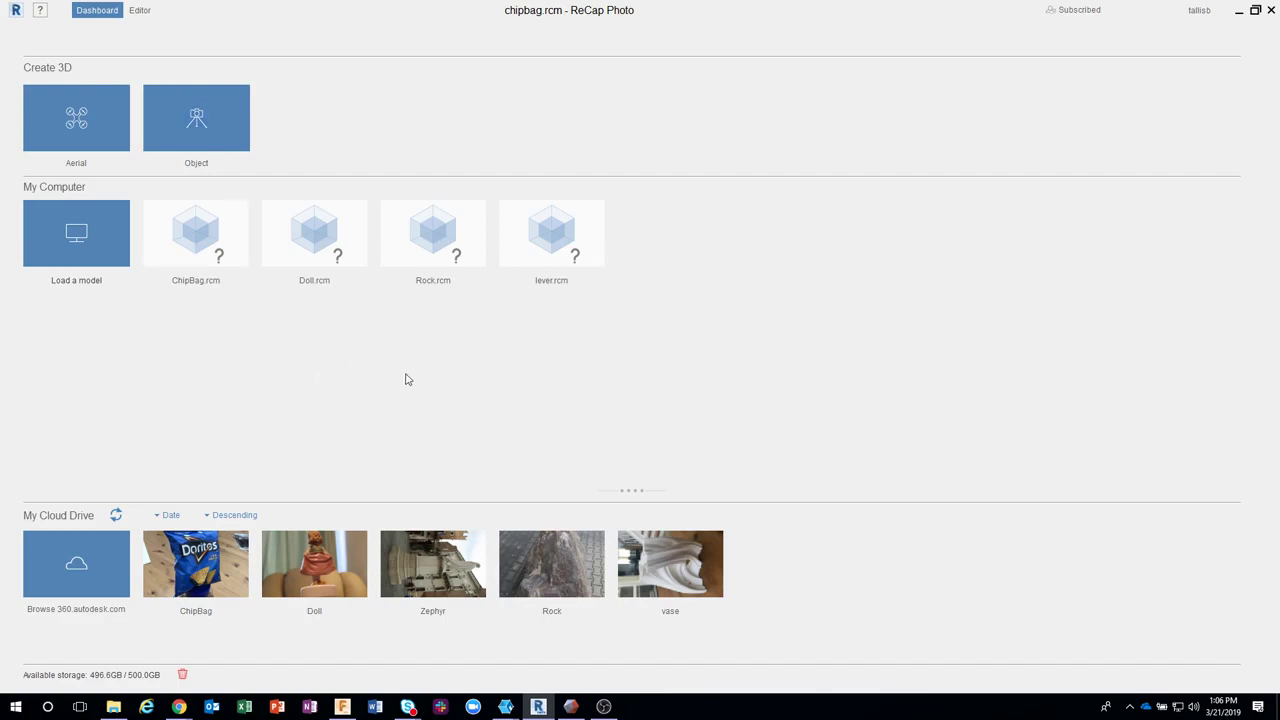
- Open the Rock cloud model (rock.rcm) in the Editor and orbit around the boulder and paving
mouse_move(592, 505)
left_click(436, 234)
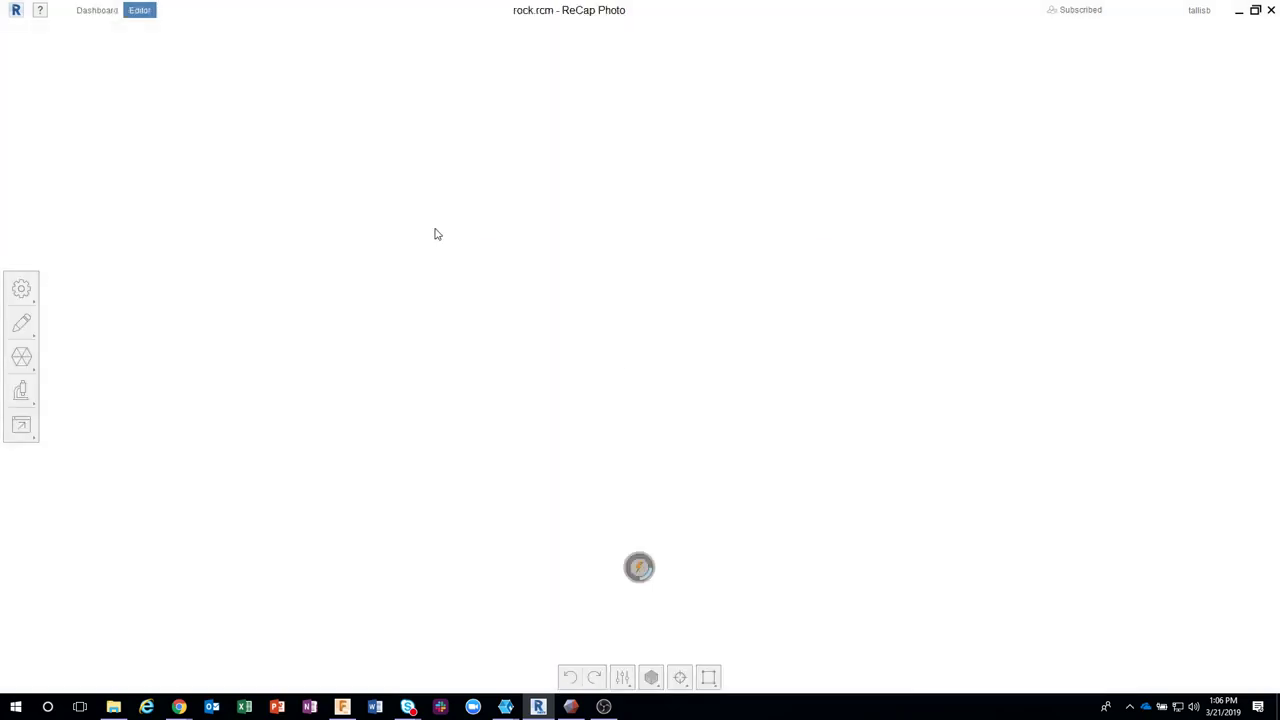
left_click_drag(679, 281, 679, 340)
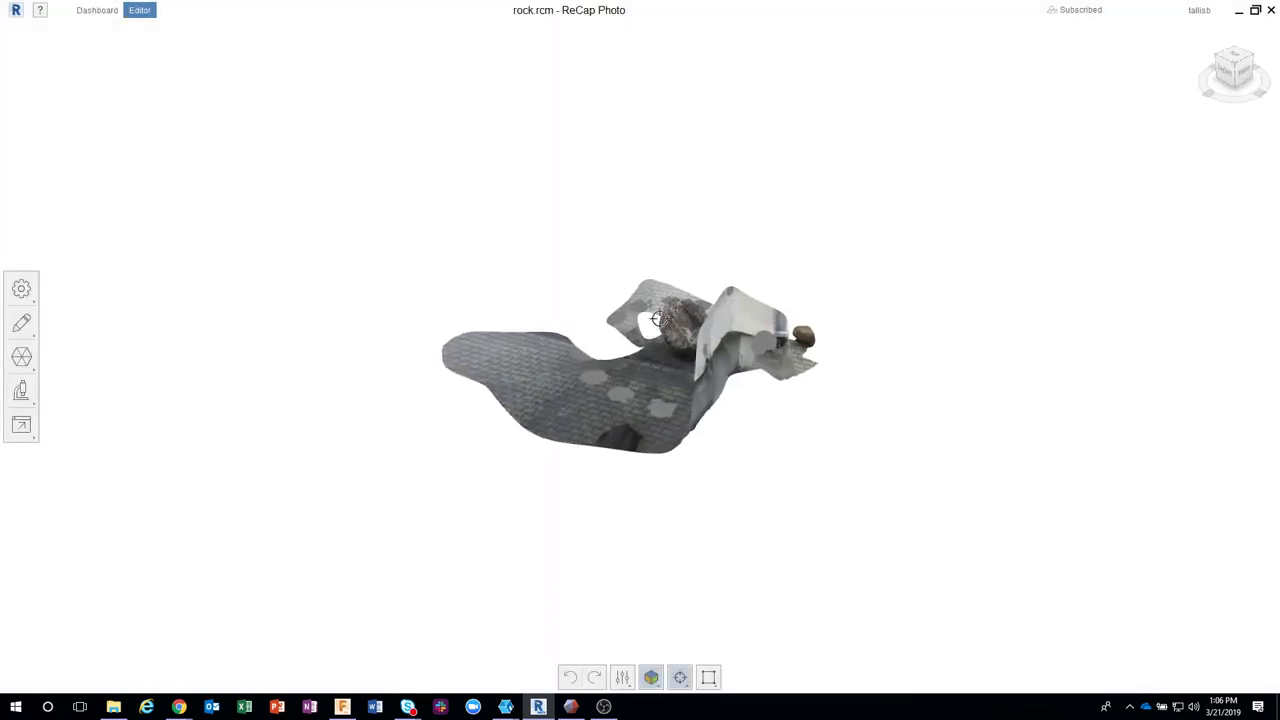
scroll(678, 348, "down", 2)
scroll(678, 348, "up", 3)
scroll(648, 335, "up", 2)
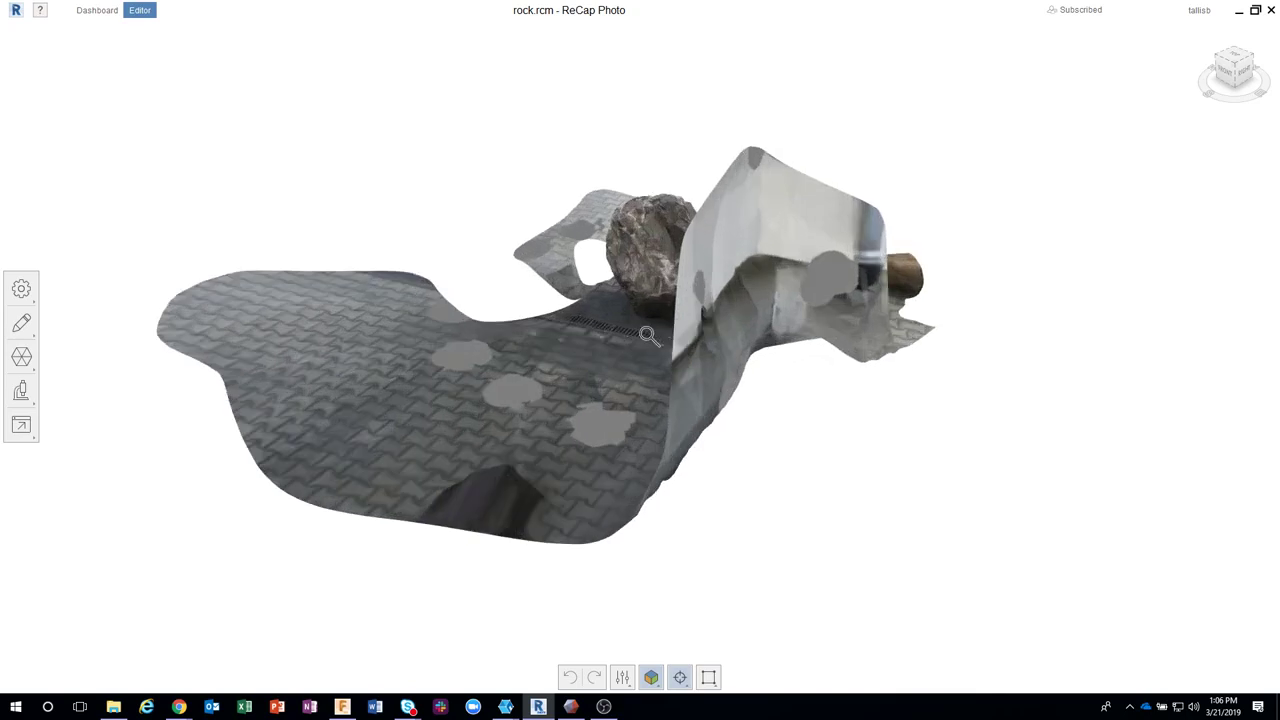
left_click_drag(648, 335, 988, 320)
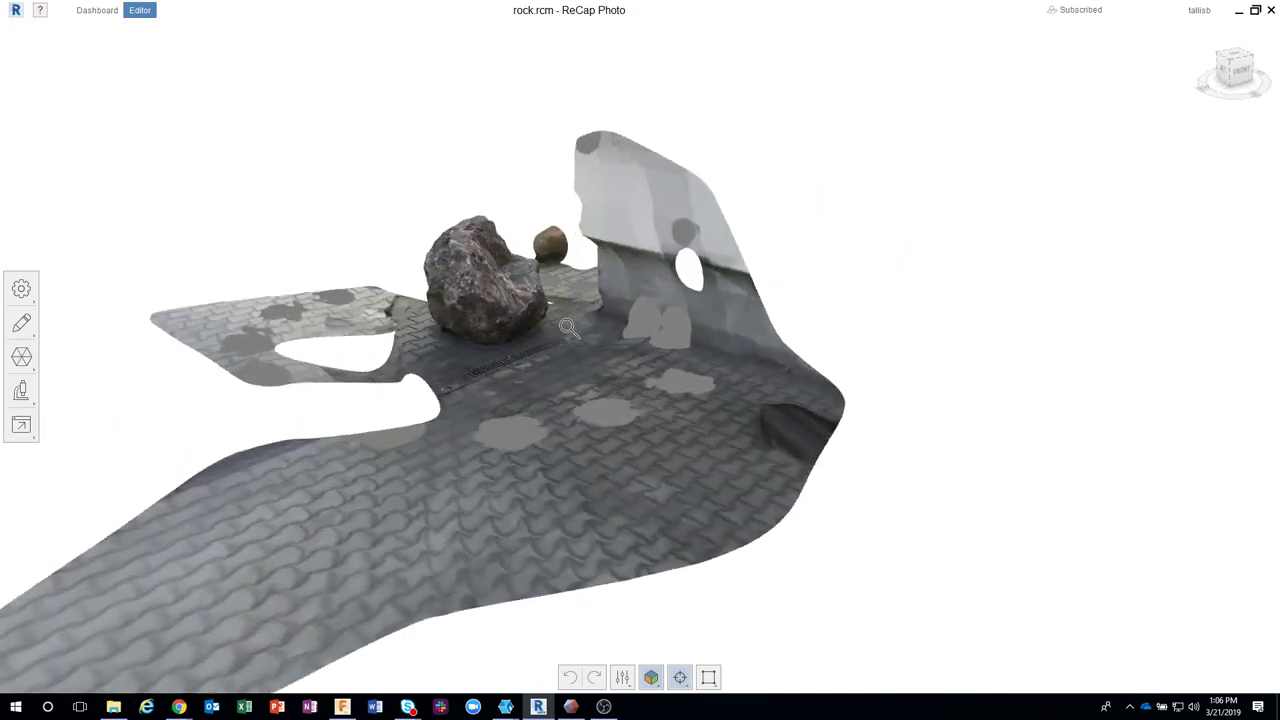
scroll(625, 338, "up", 2)
mouse_move(625, 338)
left_mouse_down()
mouse_move(860, 334)
mouse_move(556, 342)
left_mouse_up()
mouse_move(589, 342)
left_mouse_down()
mouse_move(750, 324)
mouse_move(630, 364)
mouse_move(245, 371)
mouse_move(537, 337)
left_mouse_up()
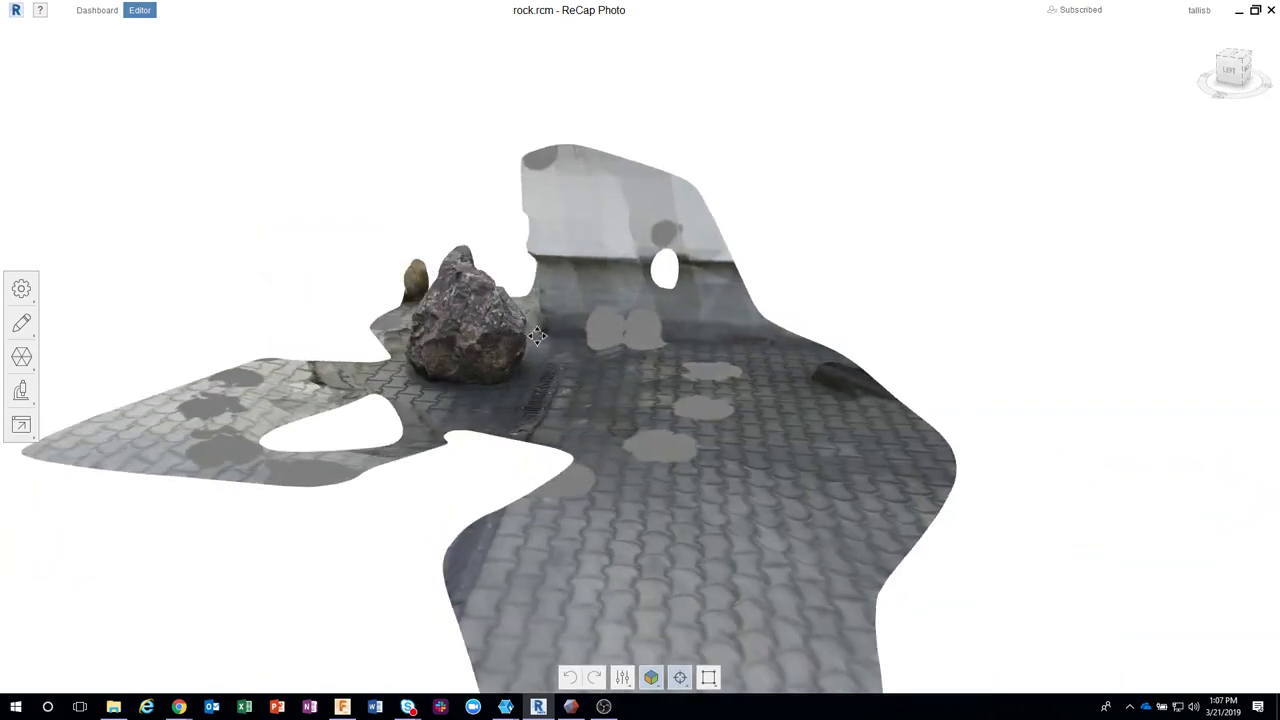
scroll(537, 337, "up", 3)
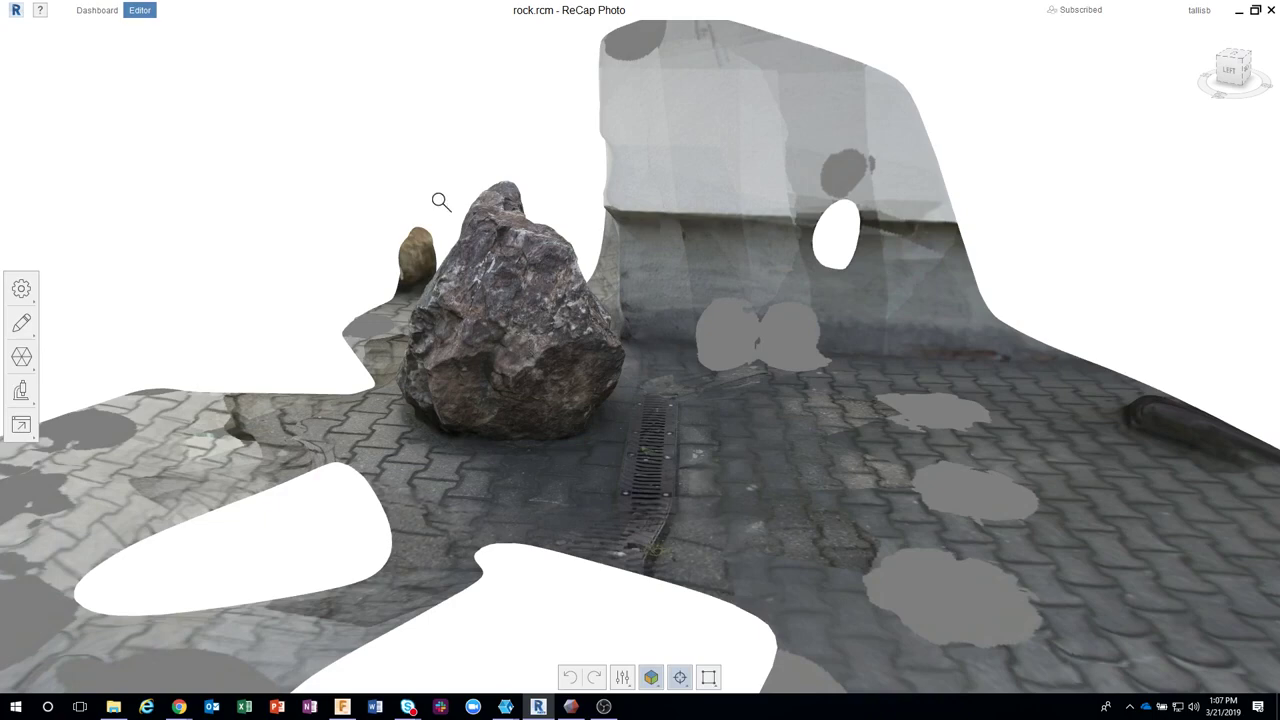
left_click_drag(520, 390, 516, 384)
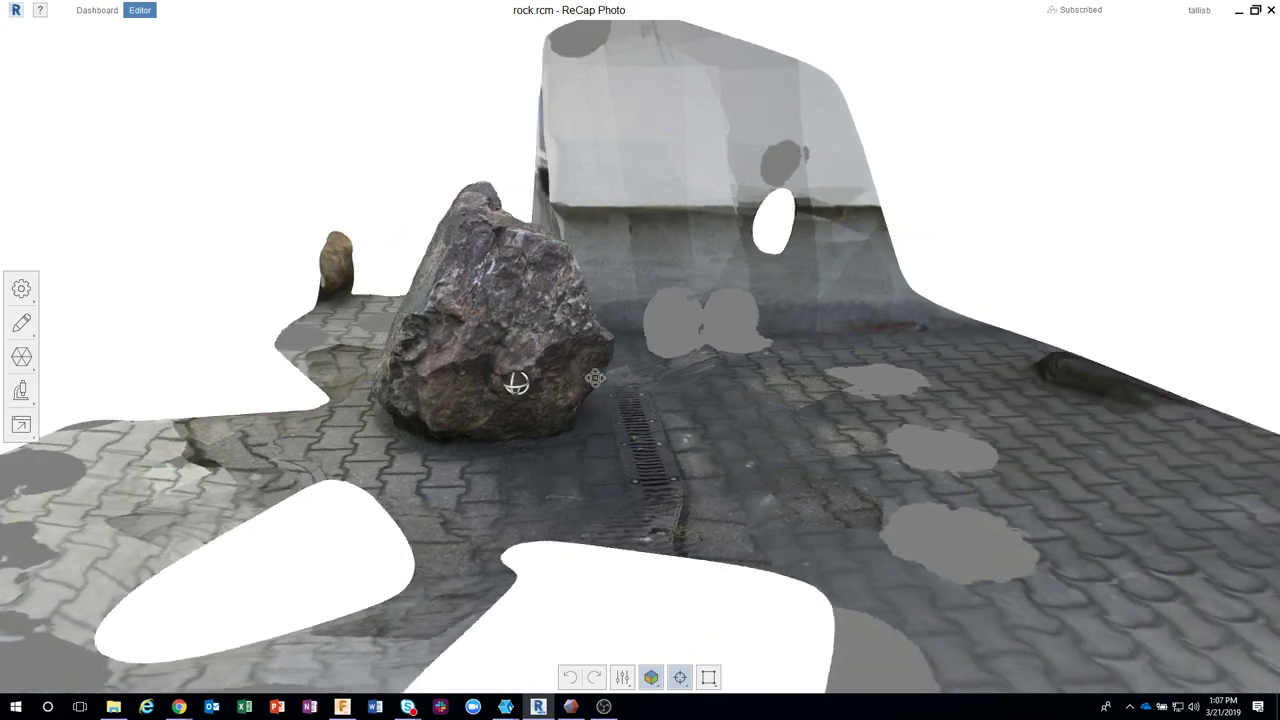
left_click_drag(594, 376, 588, 480)
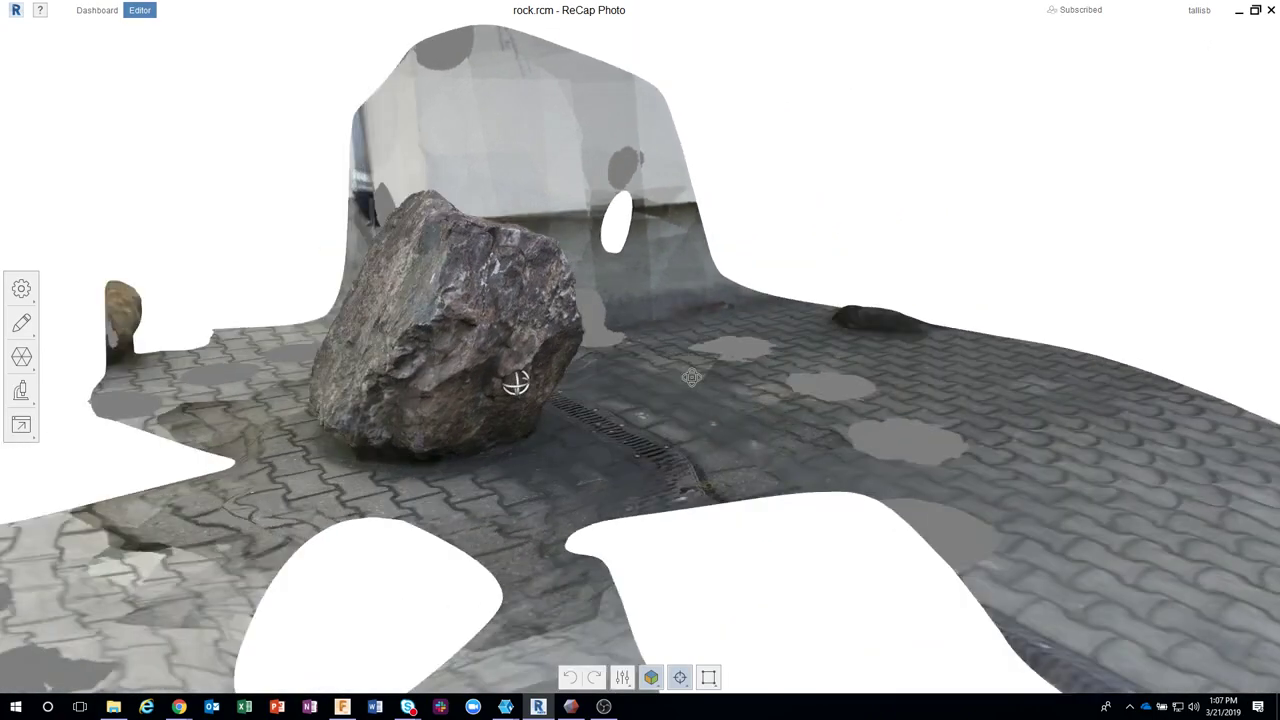
left_click(659, 682)
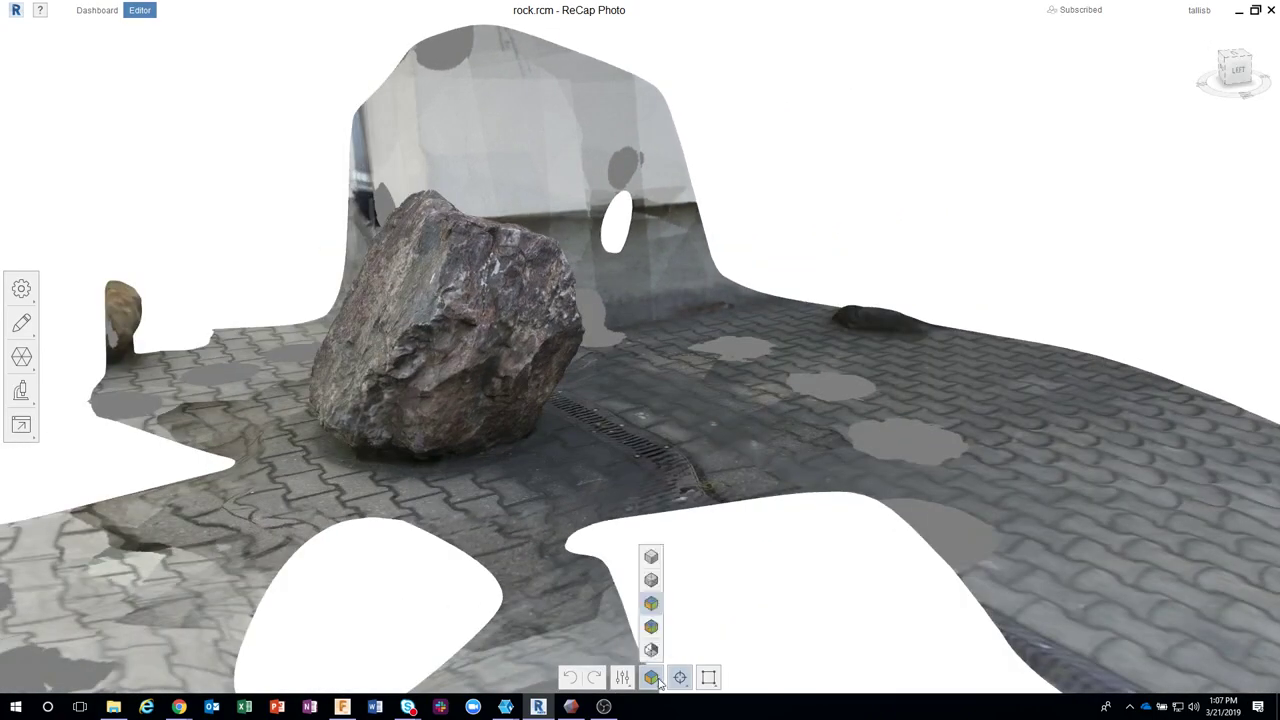
left_click(652, 558)
mouse_move(484, 381)
left_mouse_down()
mouse_move(566, 380)
mouse_move(486, 383)
left_mouse_up()
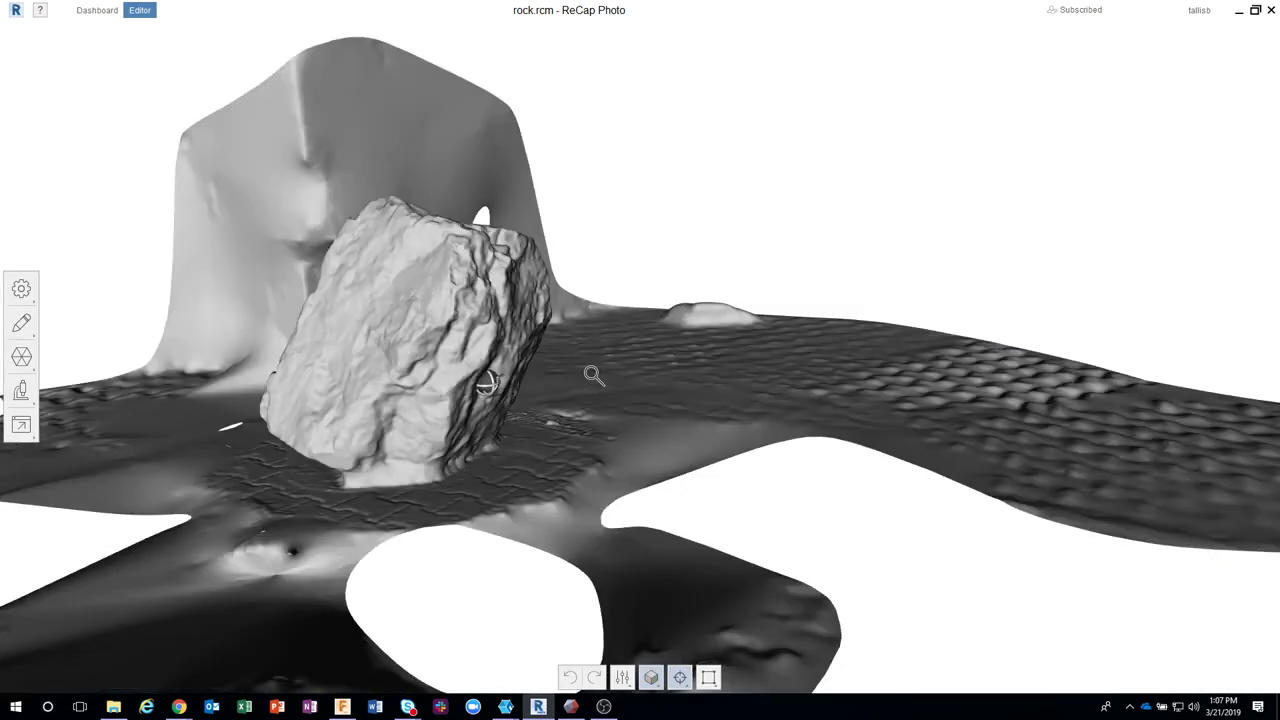
left_click(653, 678)
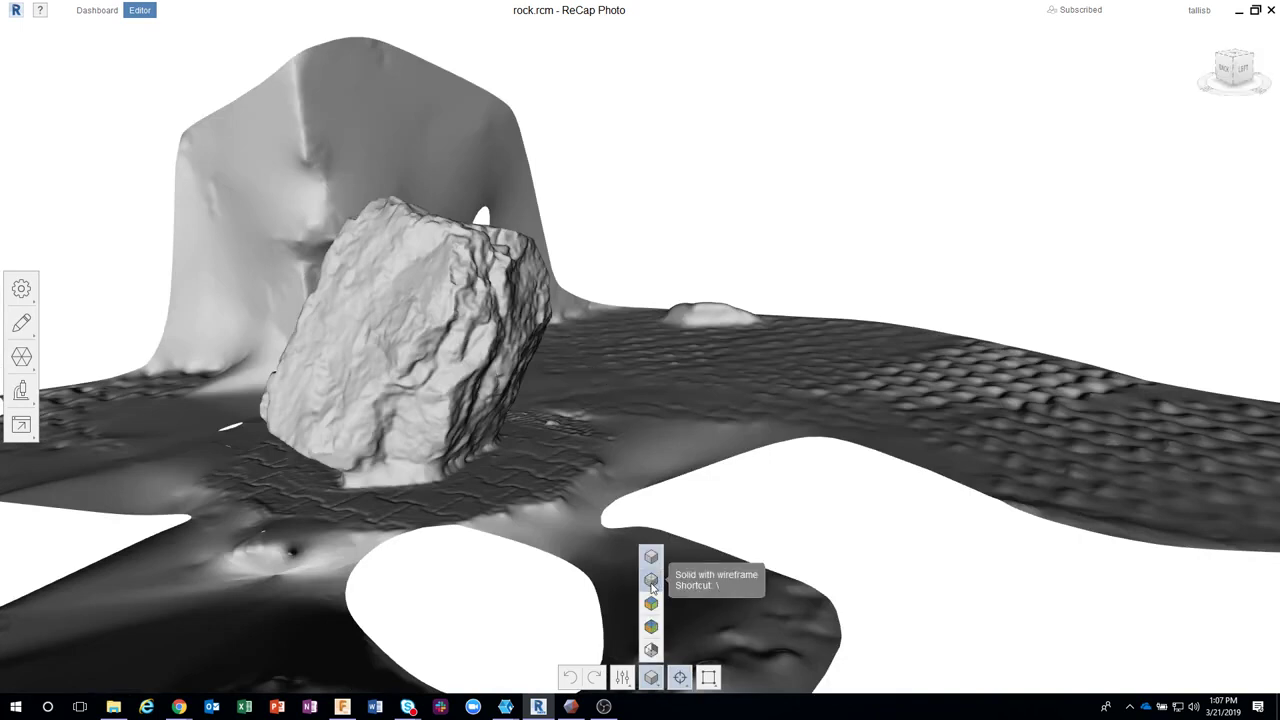
left_click(651, 580)
scroll(360, 340, "down", 3)
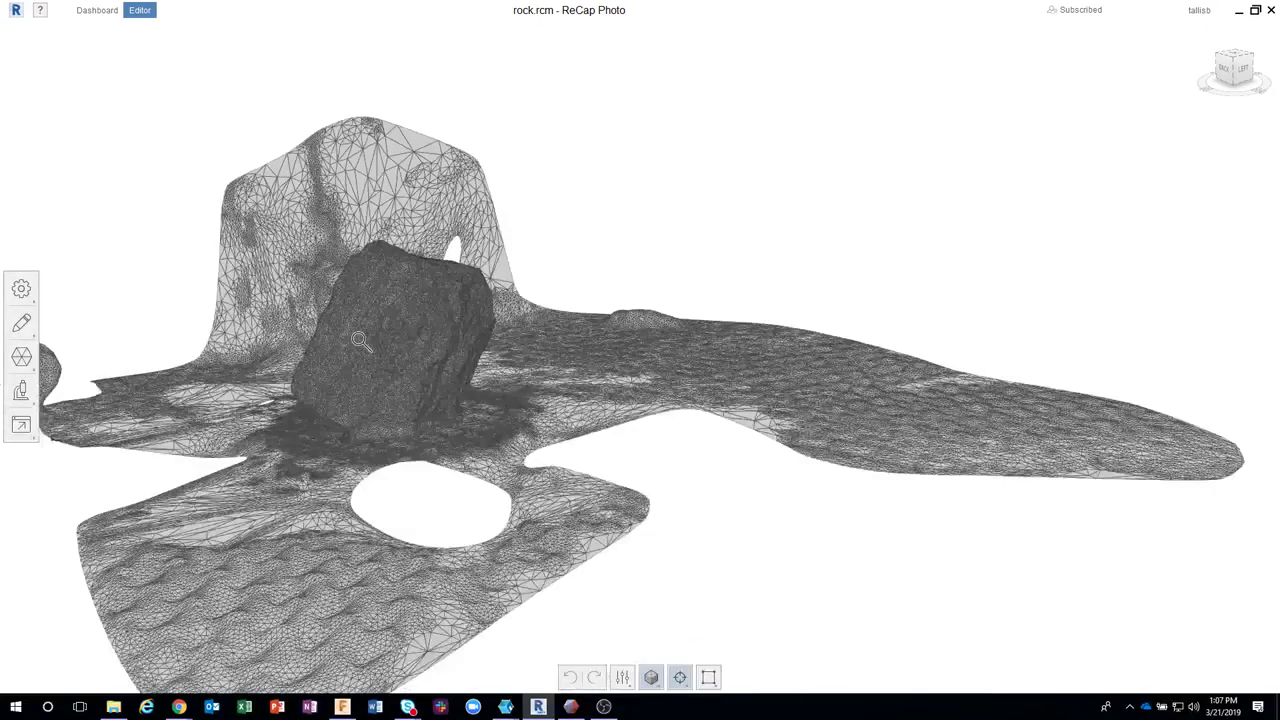
scroll(360, 340, "up", 3)
scroll(365, 345, "up", 3)
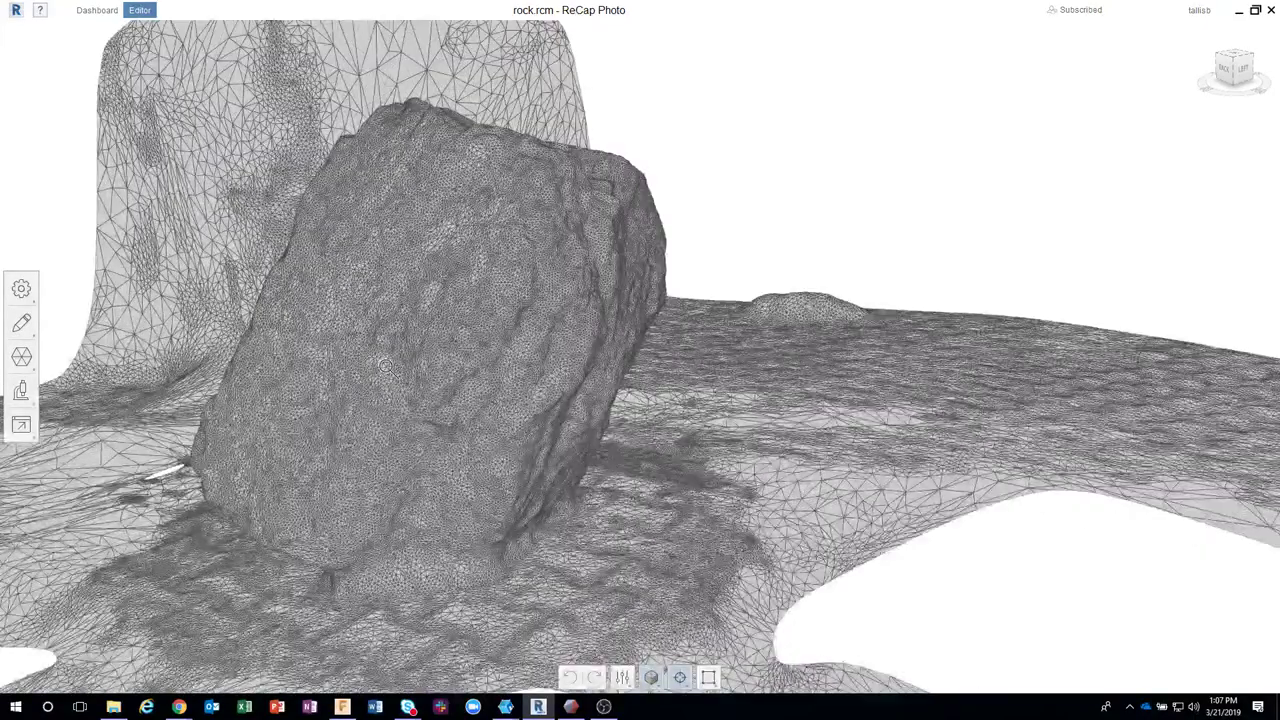
left_click_drag(385, 366, 389, 370)
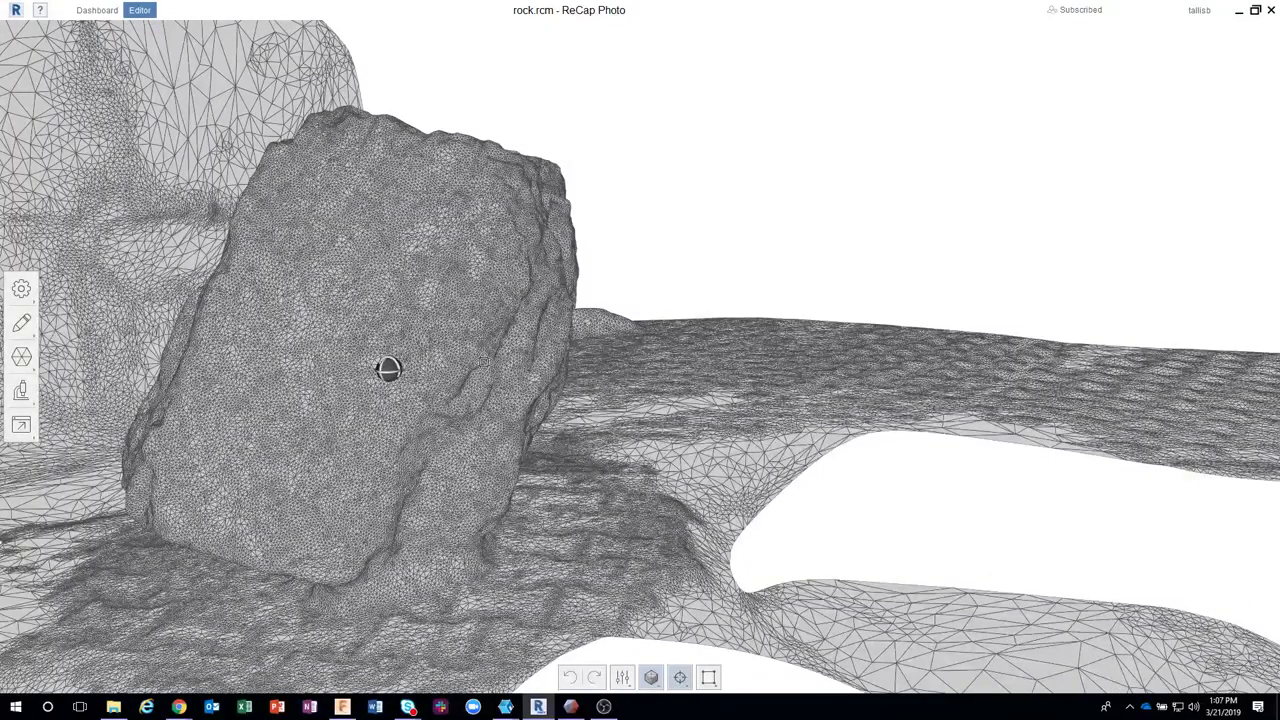
scroll(450, 300, "up", 2)
scroll(490, 260, "up", 2)
scroll(510, 236, "up", 2)
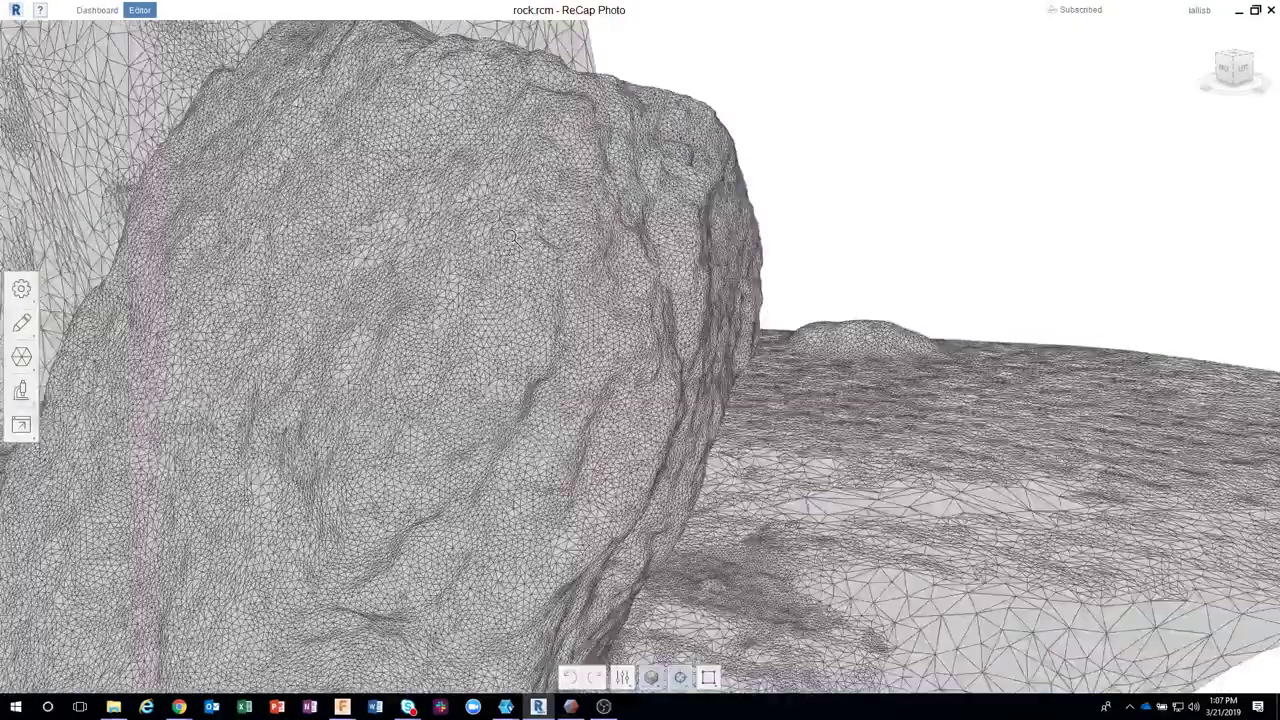
scroll(510, 240, "up", 1)
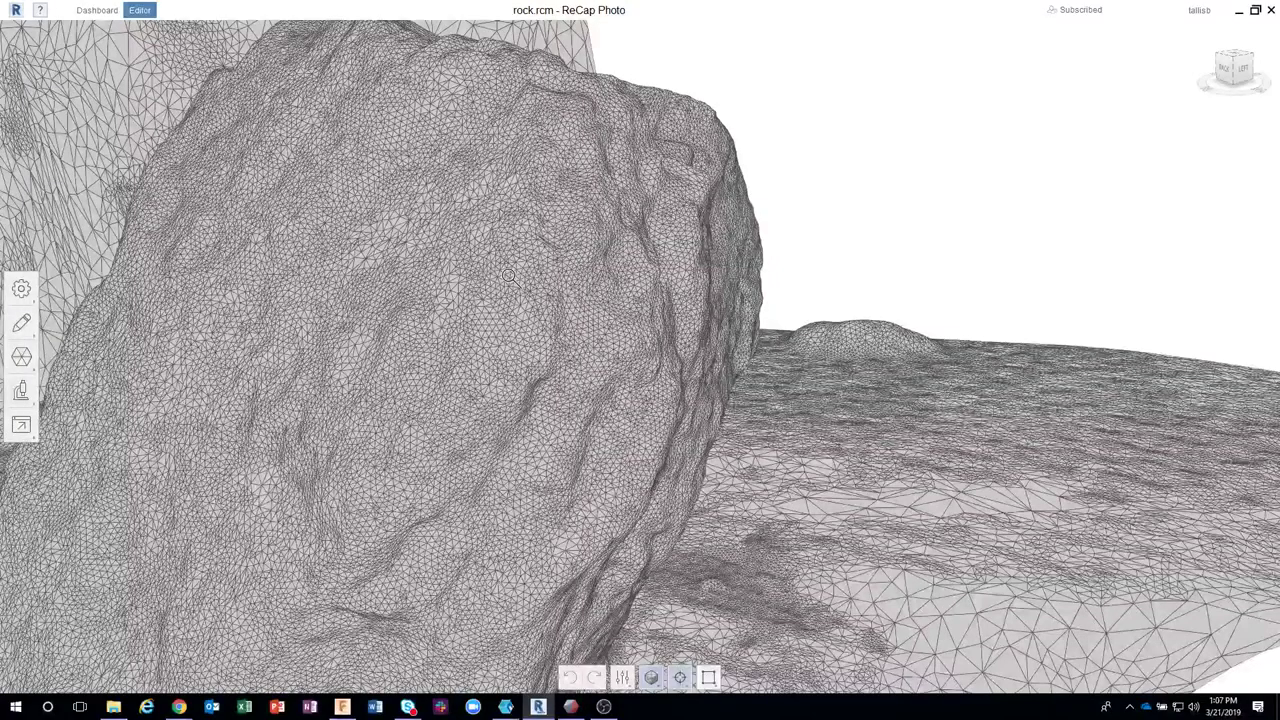
scroll(509, 276, "down", 3)
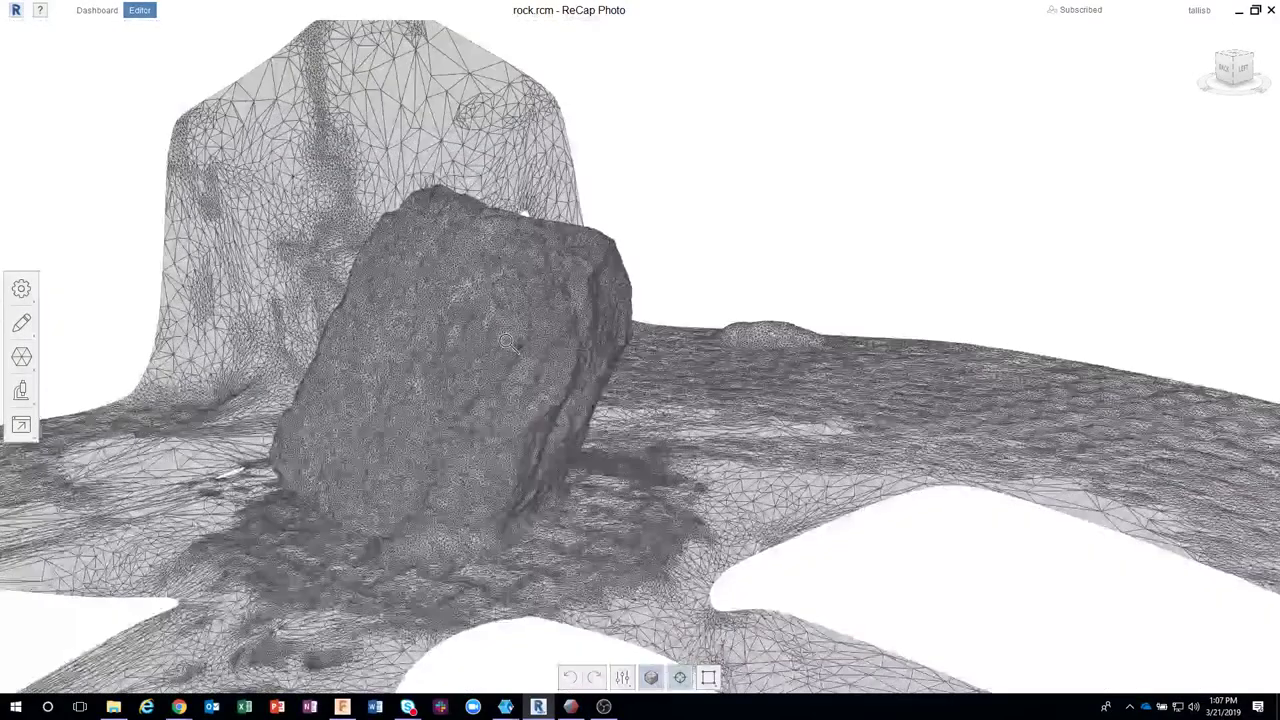
scroll(506, 342, "down", 2)
left_click_drag(498, 364, 495, 368)
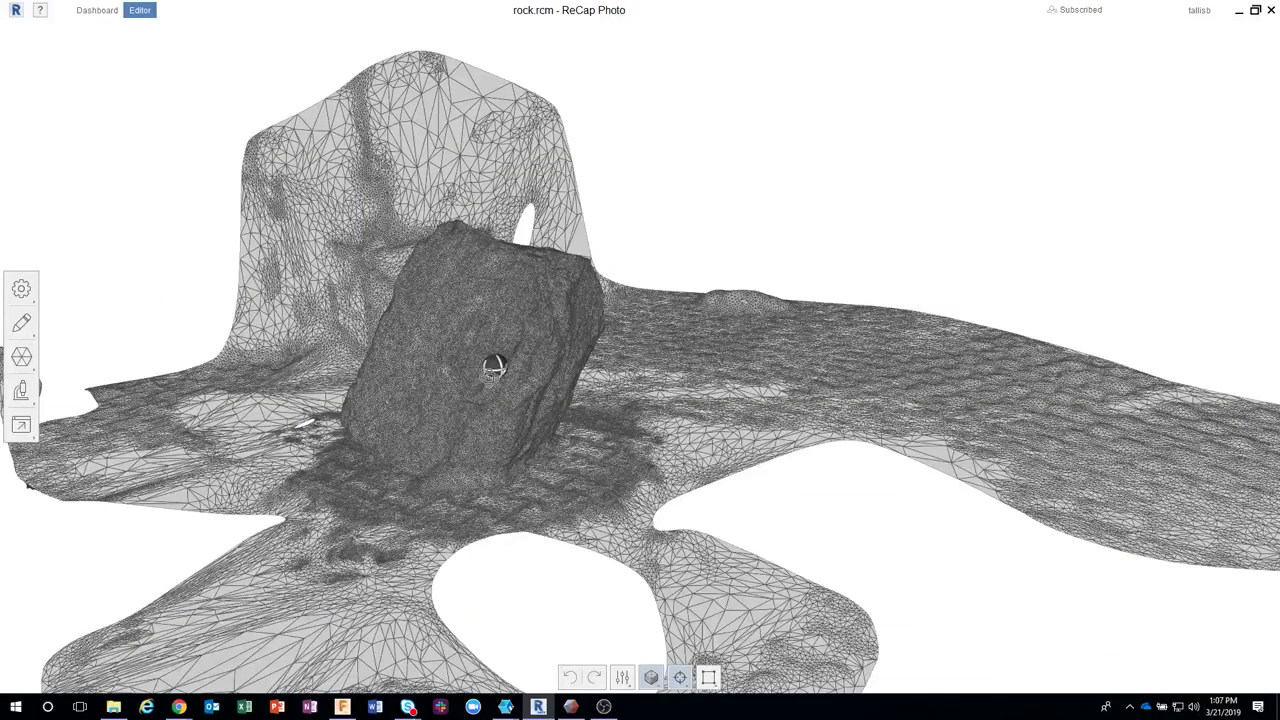
scroll(495, 368, "up", 2)
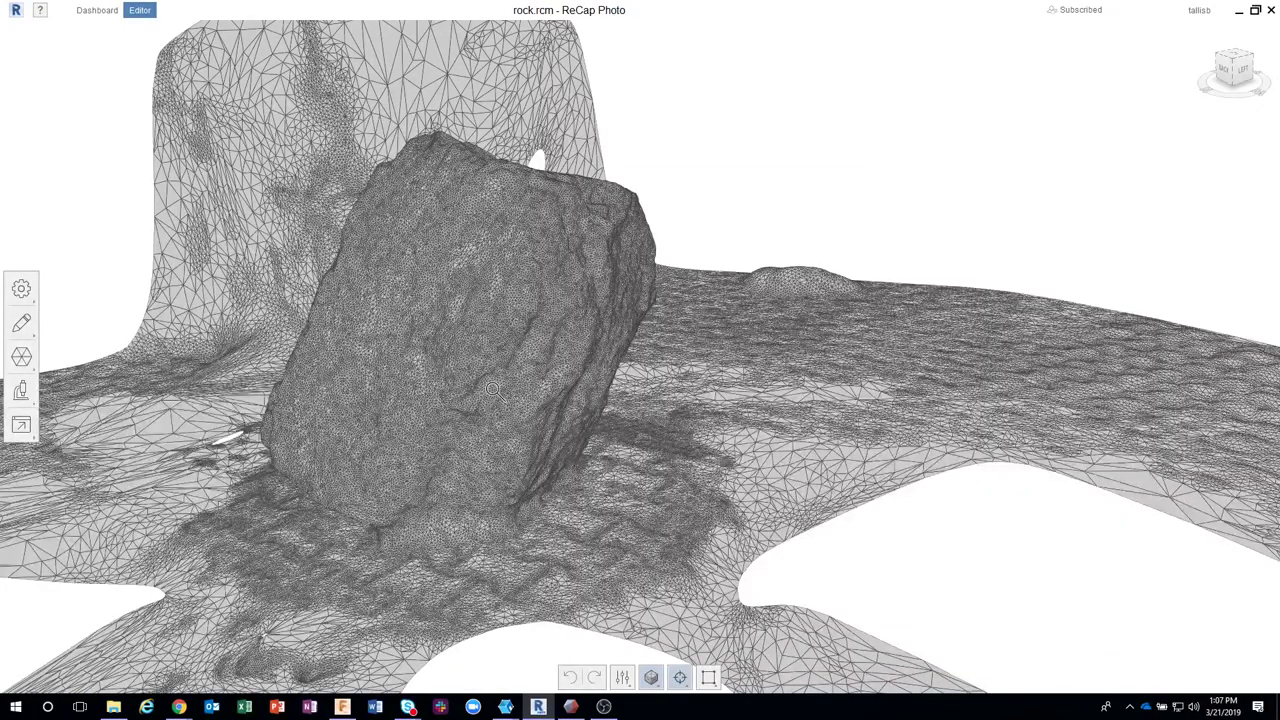
scroll(493, 390, "down", 5)
scroll(485, 350, "up", 1)
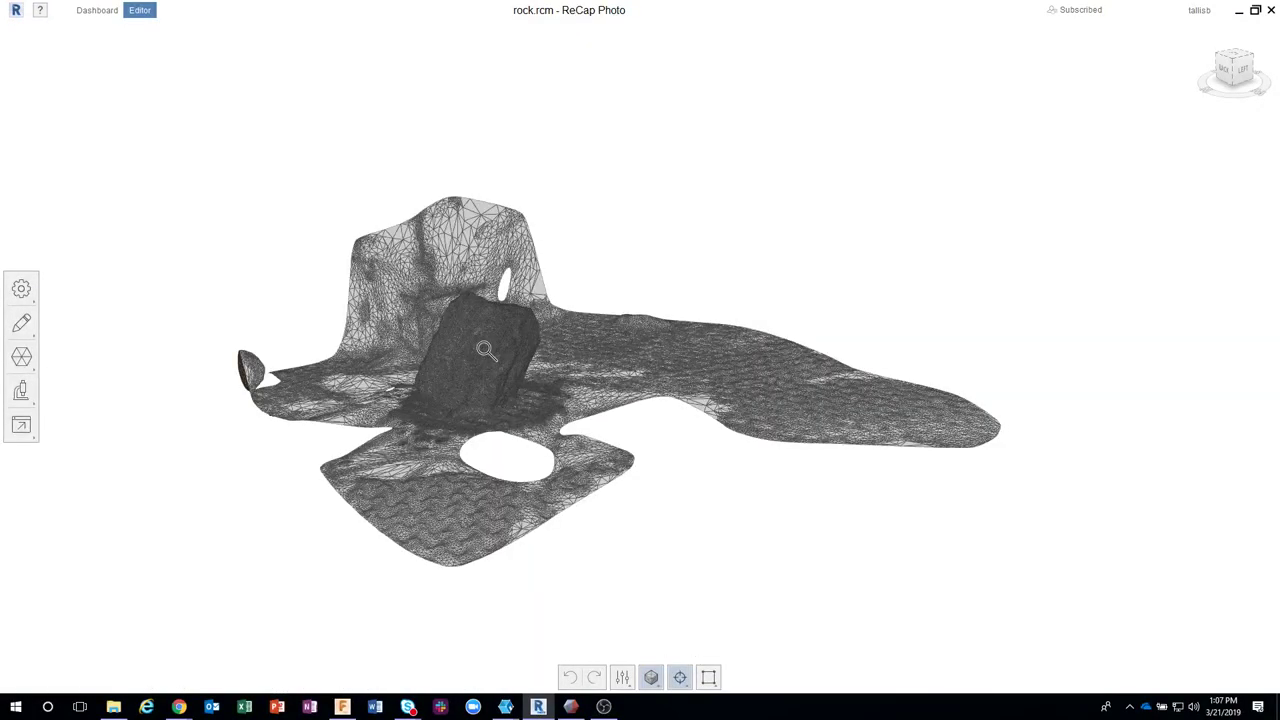
left_click_drag(485, 350, 686, 651)
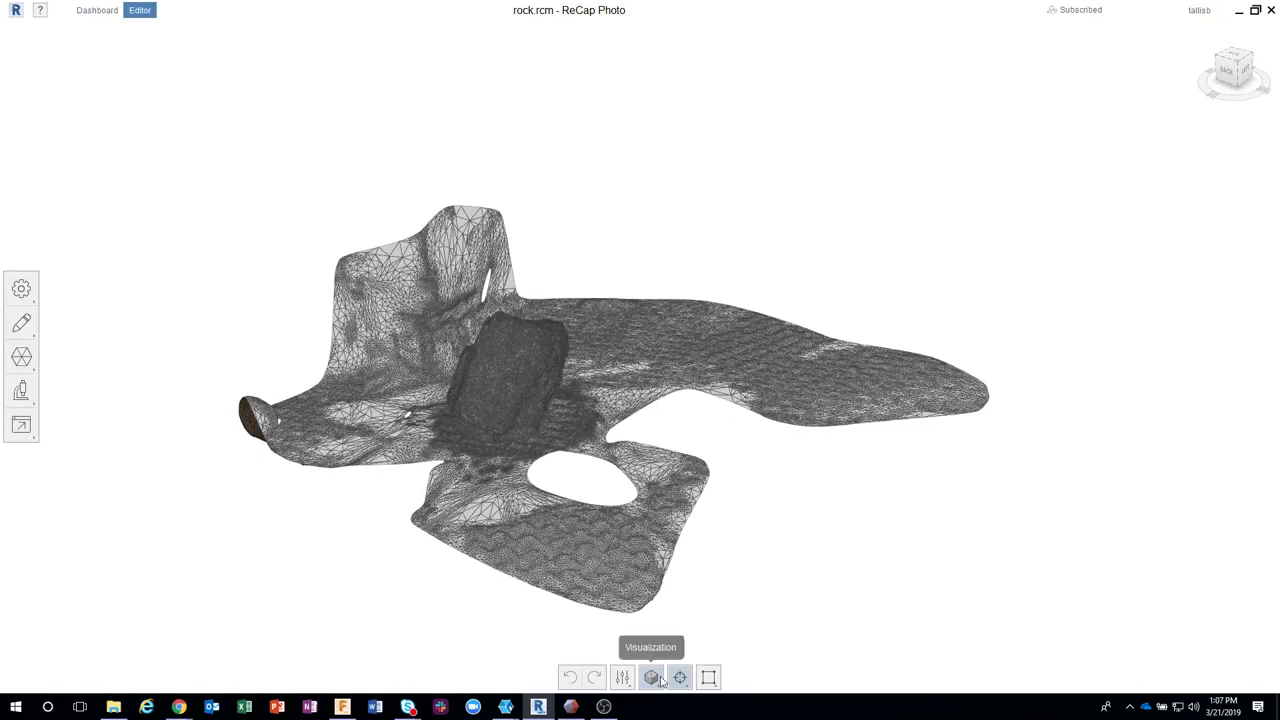
left_click(660, 680)
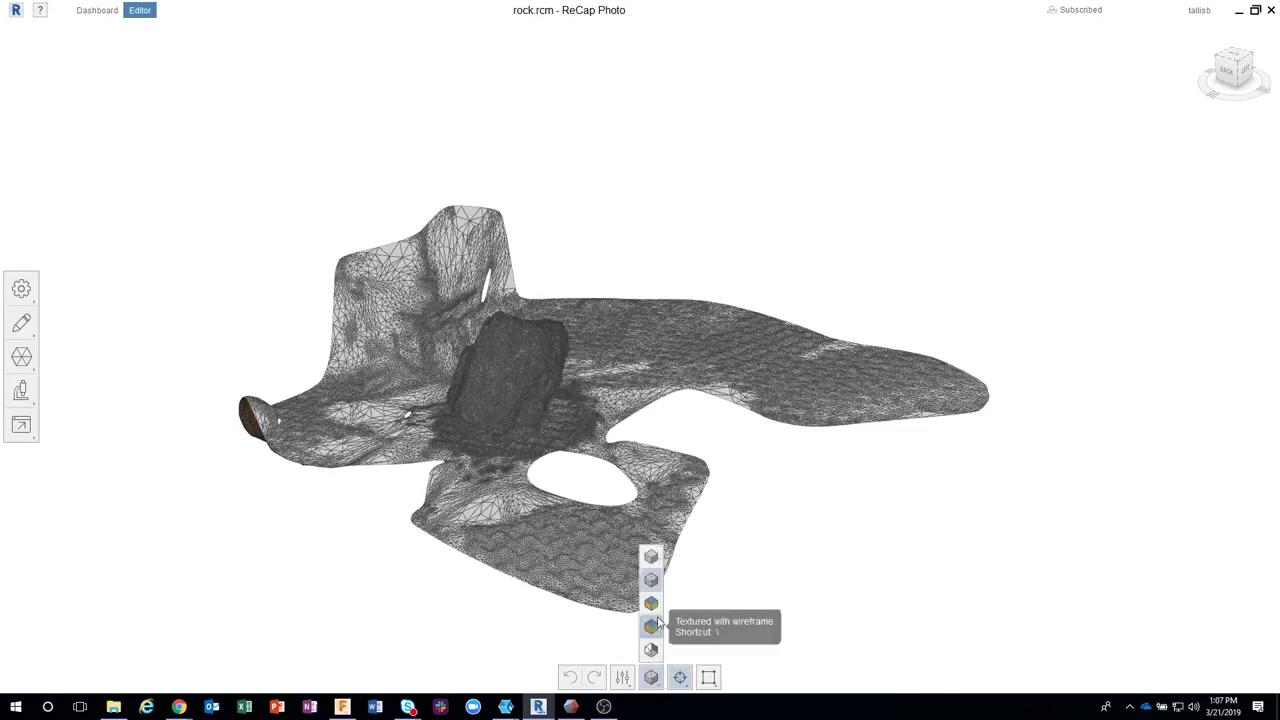
left_click(651, 603)
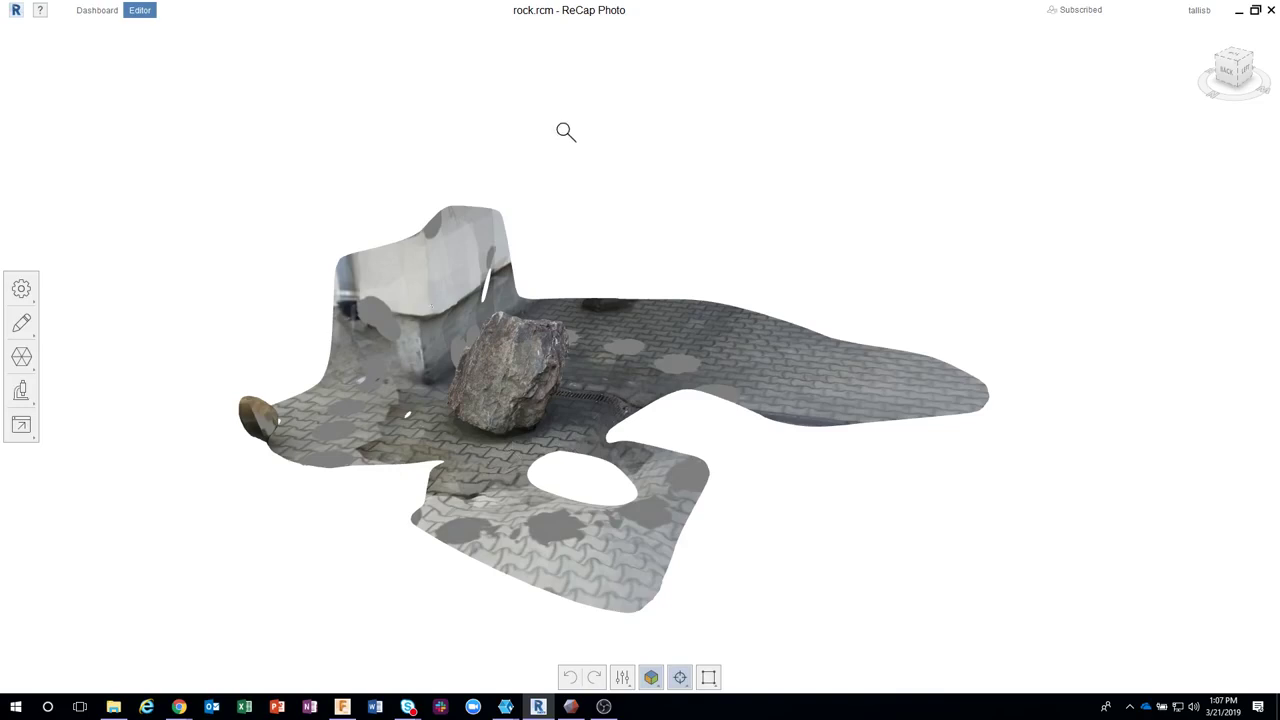
left_click_drag(413, 258, 588, 418)
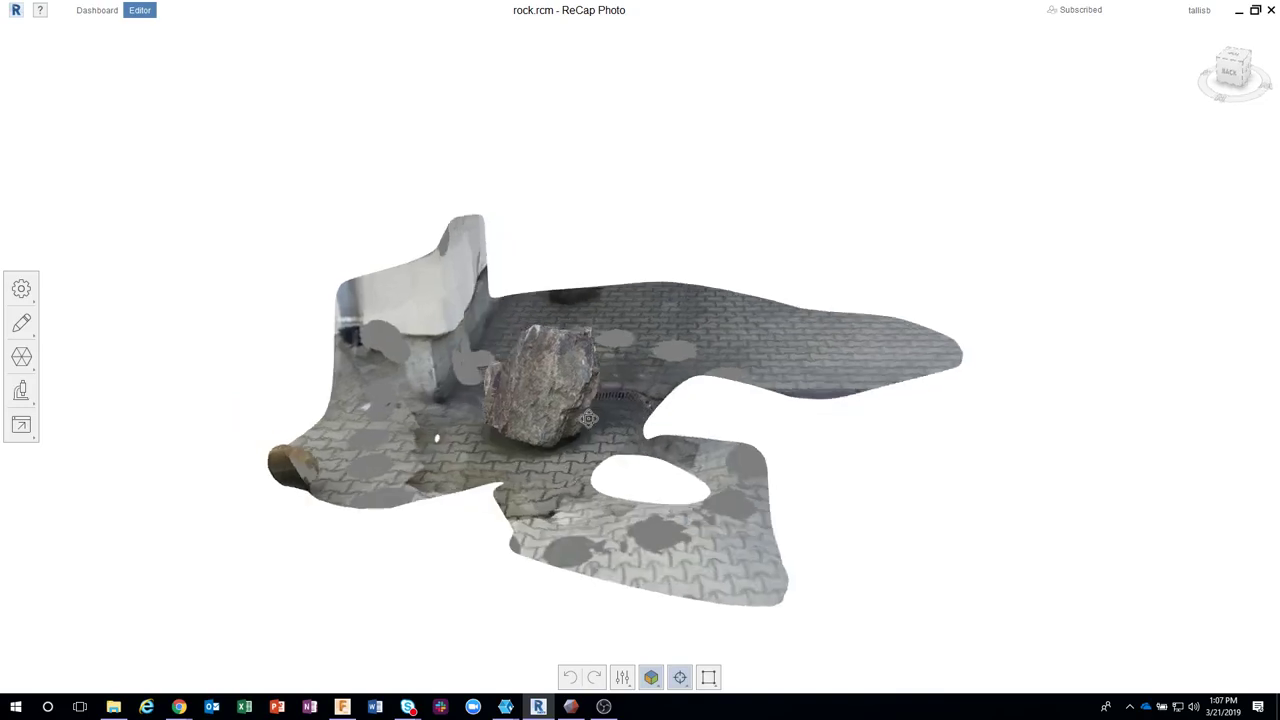
- Switch the selection method to Lasso and delete the pavement arm extending right
left_click(22, 324)
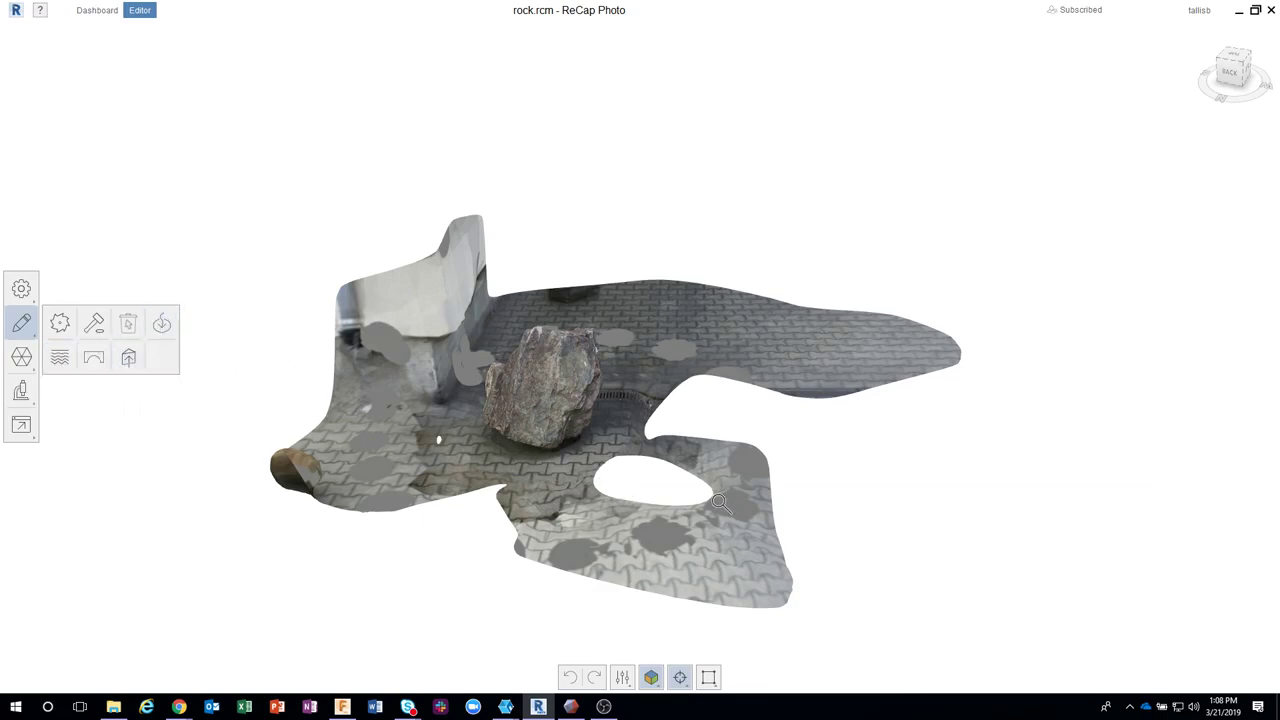
left_click(708, 677)
left_click(714, 628)
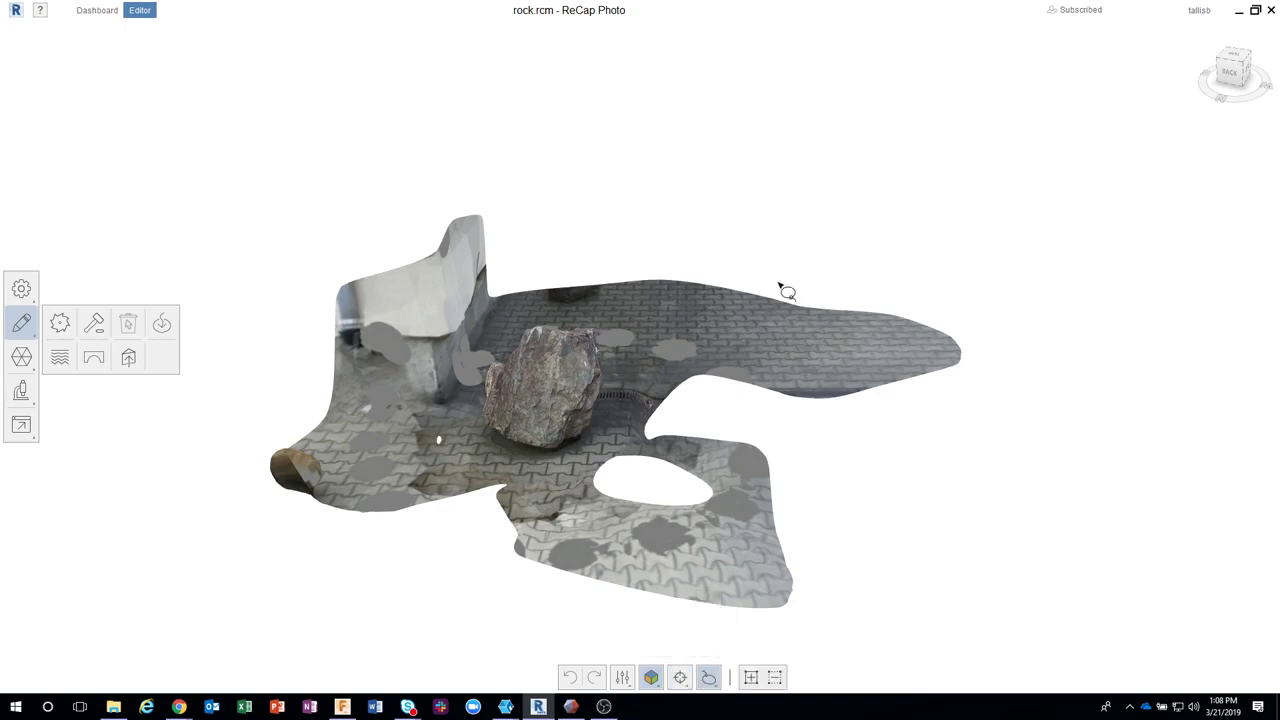
mouse_move(795, 262)
left_mouse_down()
mouse_move(748, 403)
mouse_move(970, 298)
left_mouse_up()
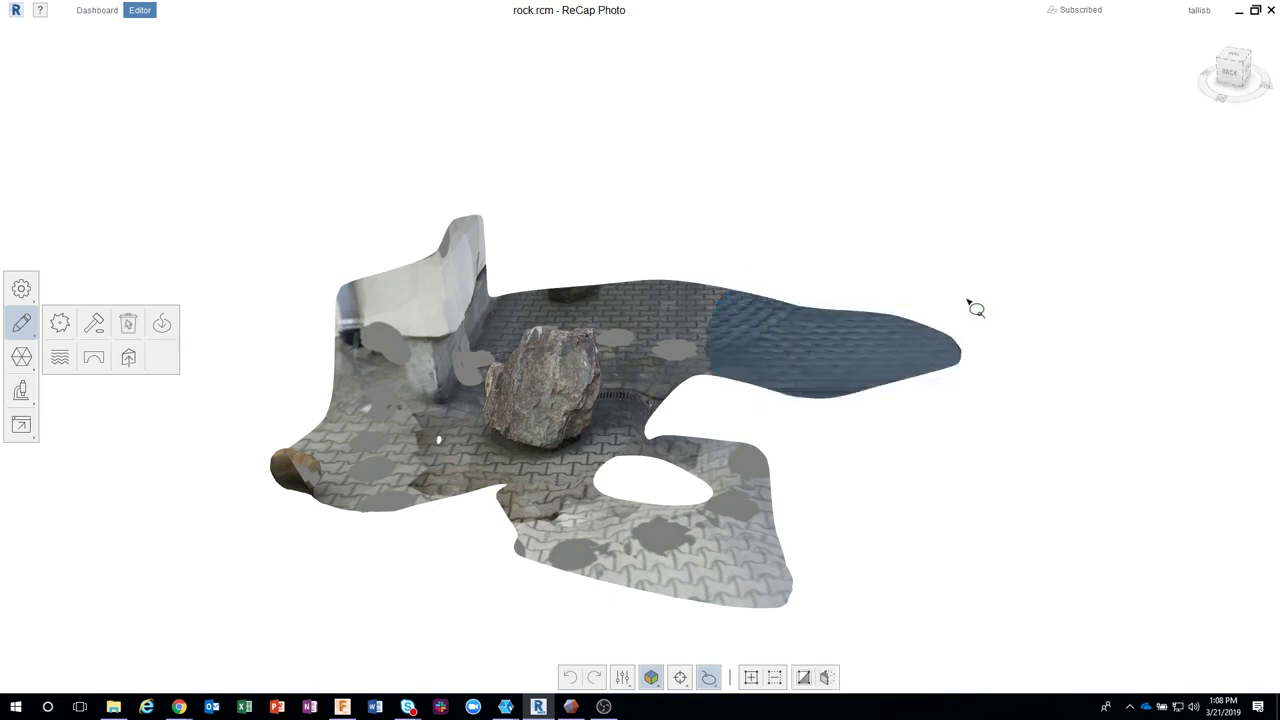
left_click(133, 325)
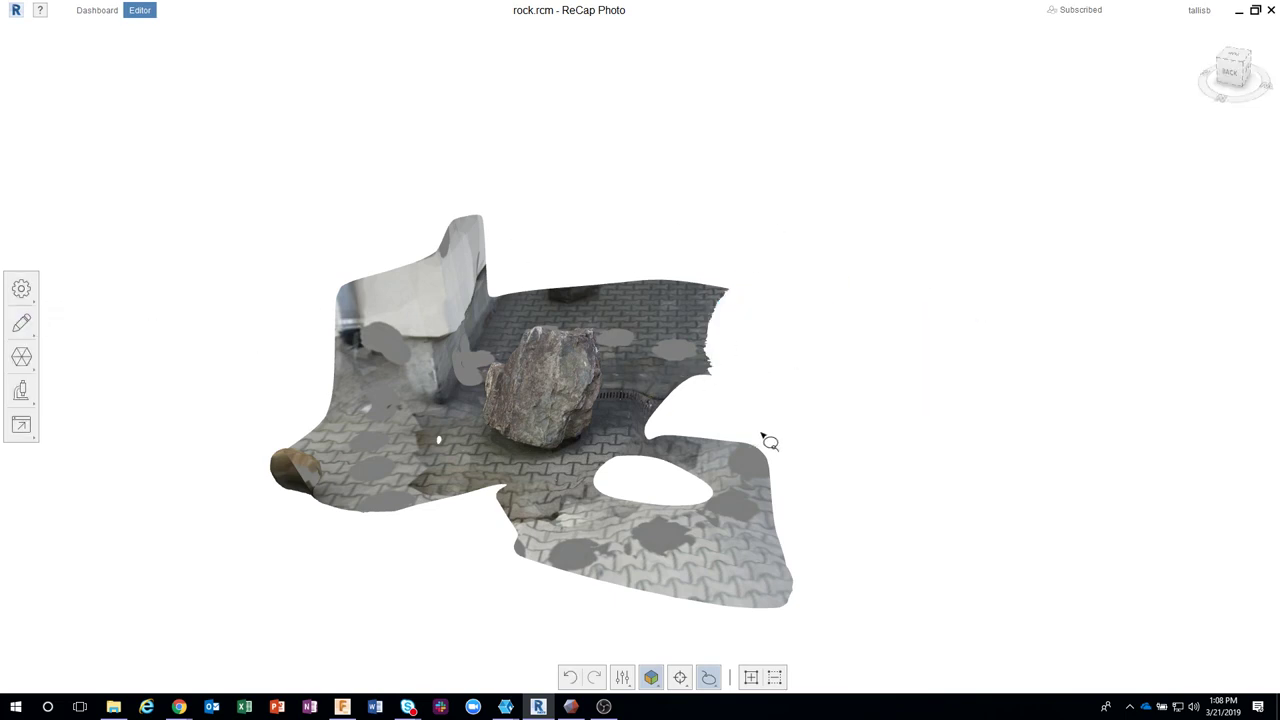
- Lasso the lower slab around the hole and delete it
mouse_move(740, 420)
left_mouse_down()
mouse_move(480, 570)
mouse_move(714, 651)
mouse_move(851, 600)
mouse_move(868, 556)
left_mouse_up()
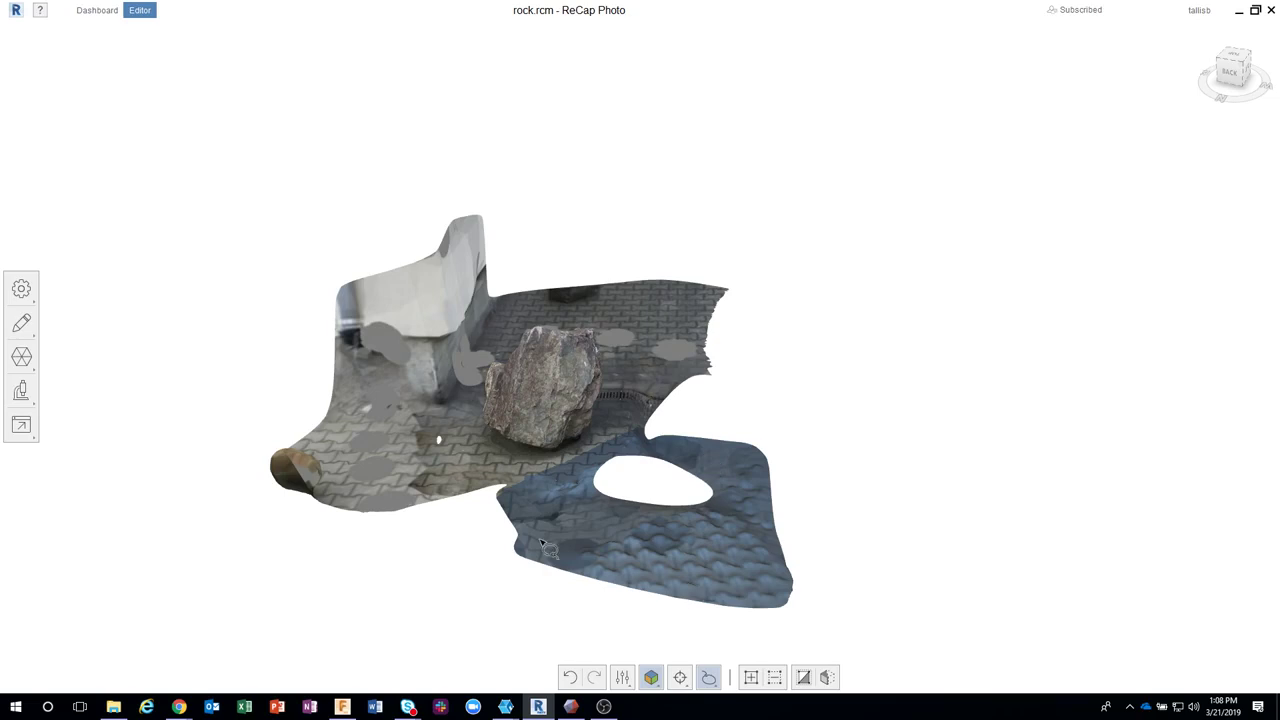
left_click(21, 322)
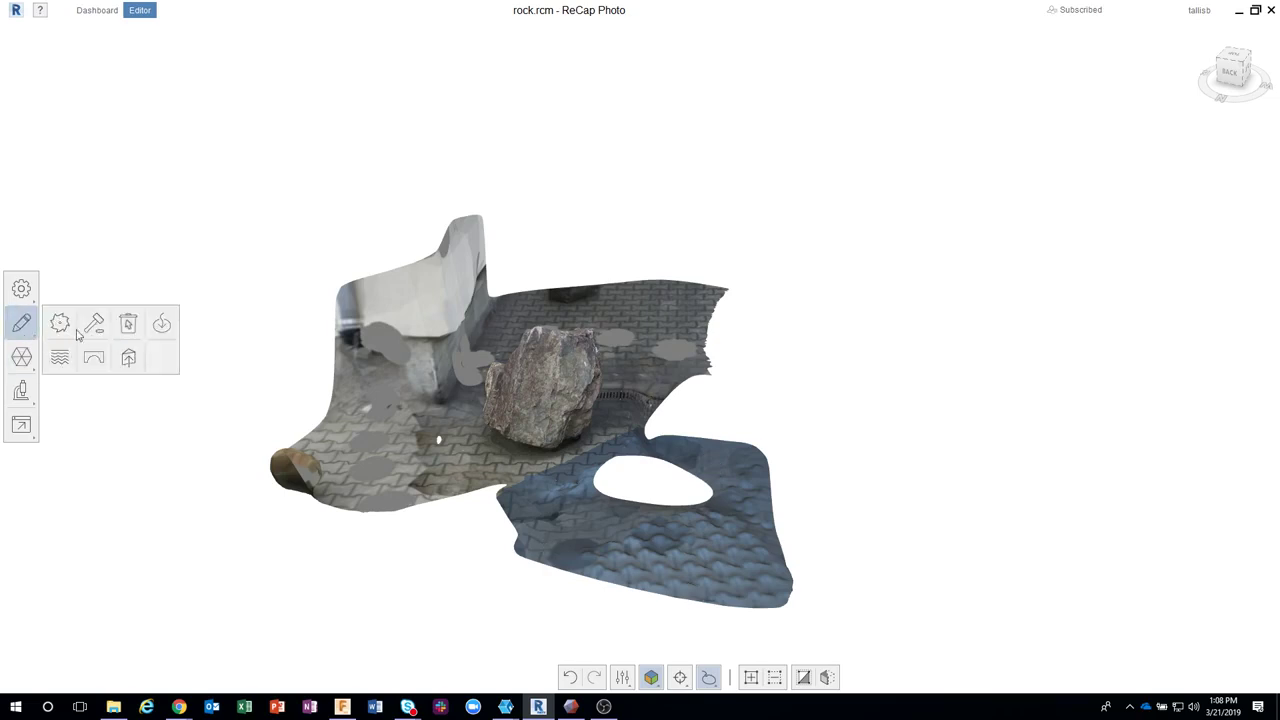
left_click(129, 324)
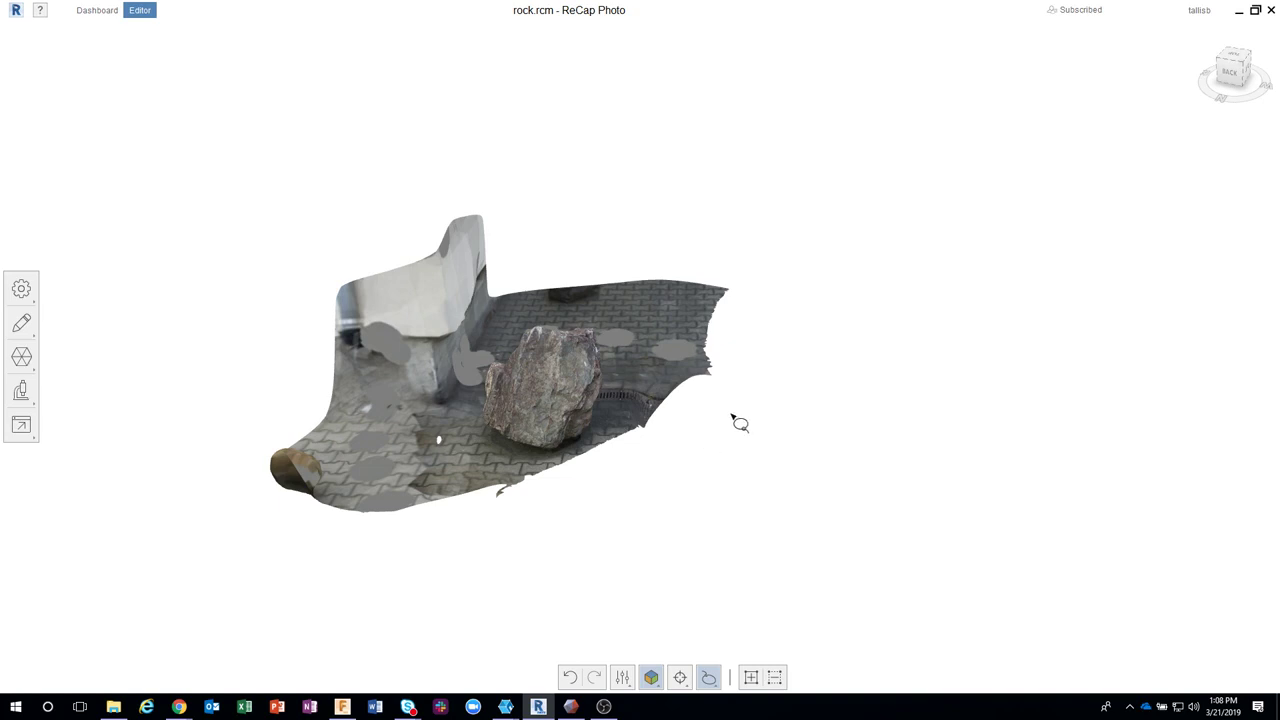
scroll(662, 385, "down", 3)
- Lasso the large pavement area beside the rock and delete it
scroll(665, 365, "up", 6)
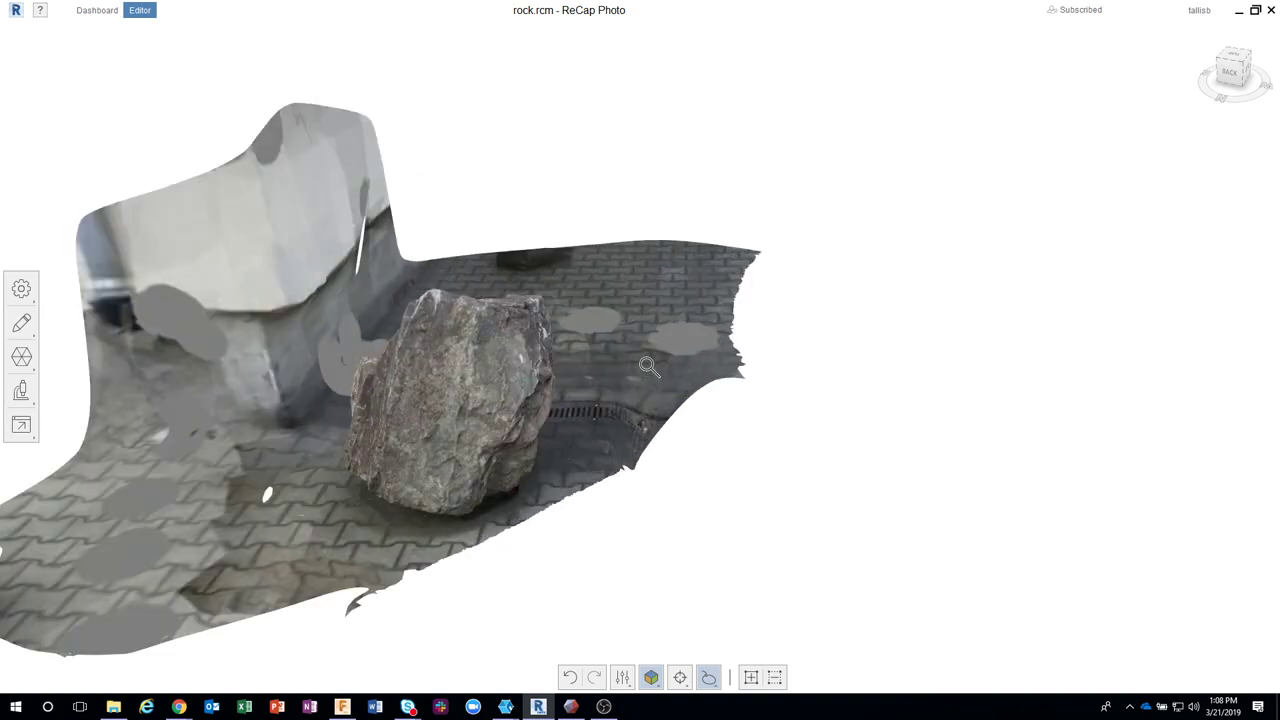
mouse_move(697, 347)
middle_mouse_down()
mouse_move(500, 433)
mouse_move(567, 355)
mouse_move(637, 413)
middle_mouse_up()
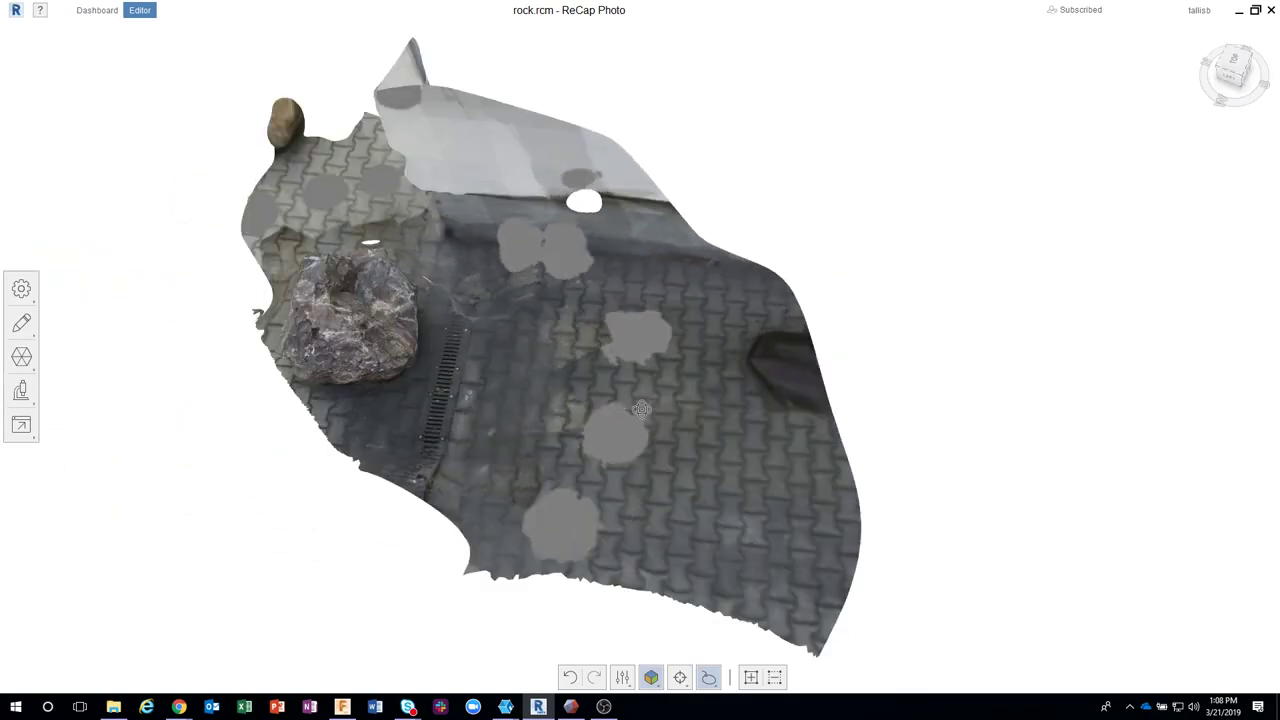
scroll(738, 201, "up", 1)
mouse_move(738, 201)
left_mouse_down()
mouse_move(421, 413)
mouse_move(737, 667)
mouse_move(712, 527)
left_mouse_up()
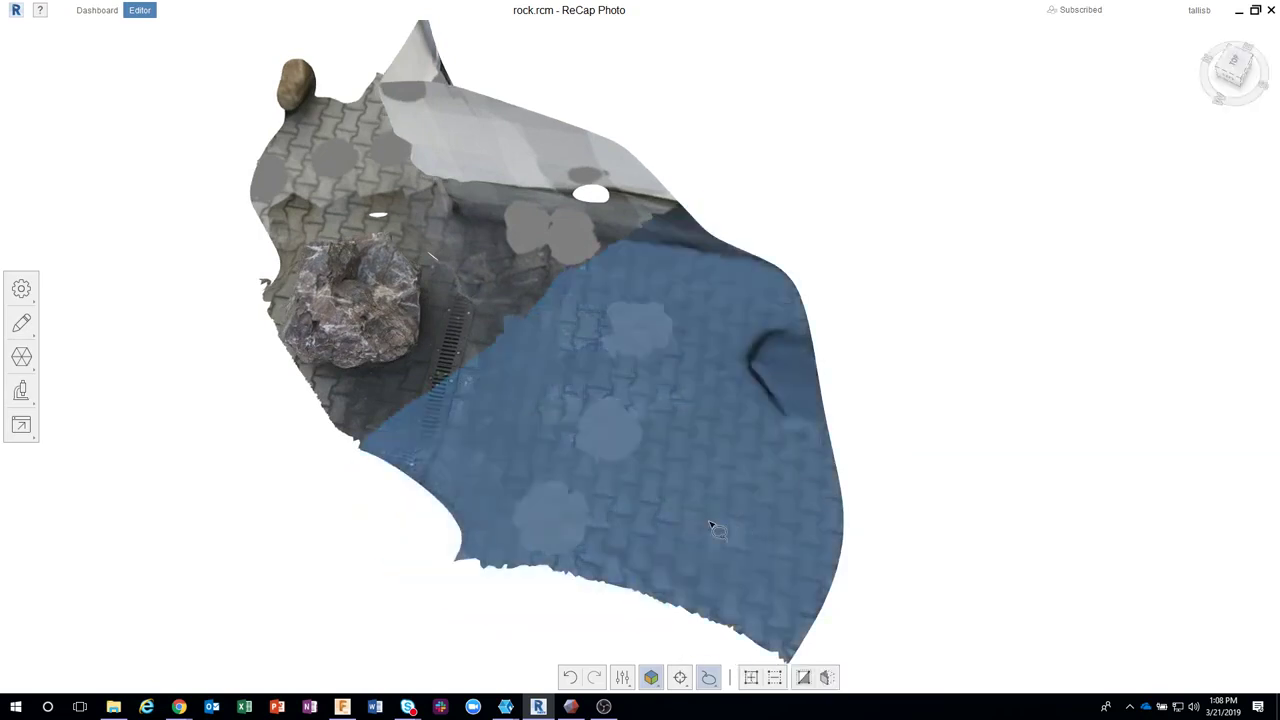
left_click(21, 323)
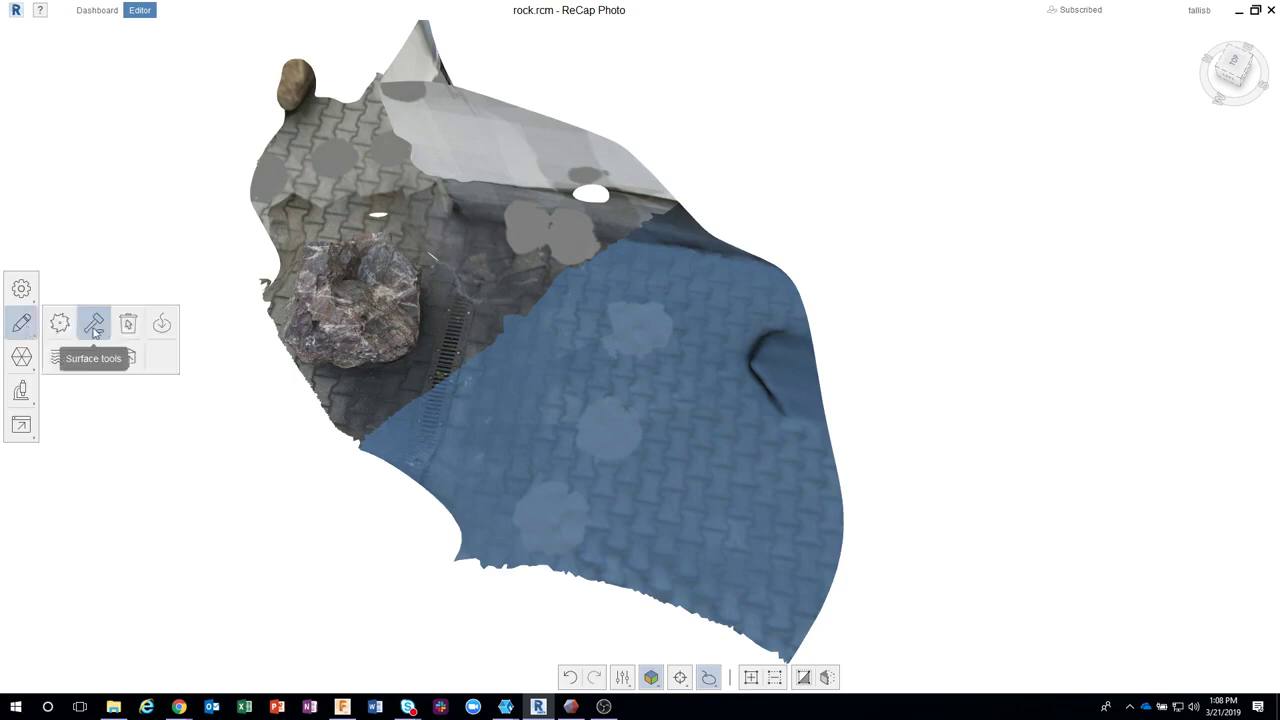
left_click(126, 323)
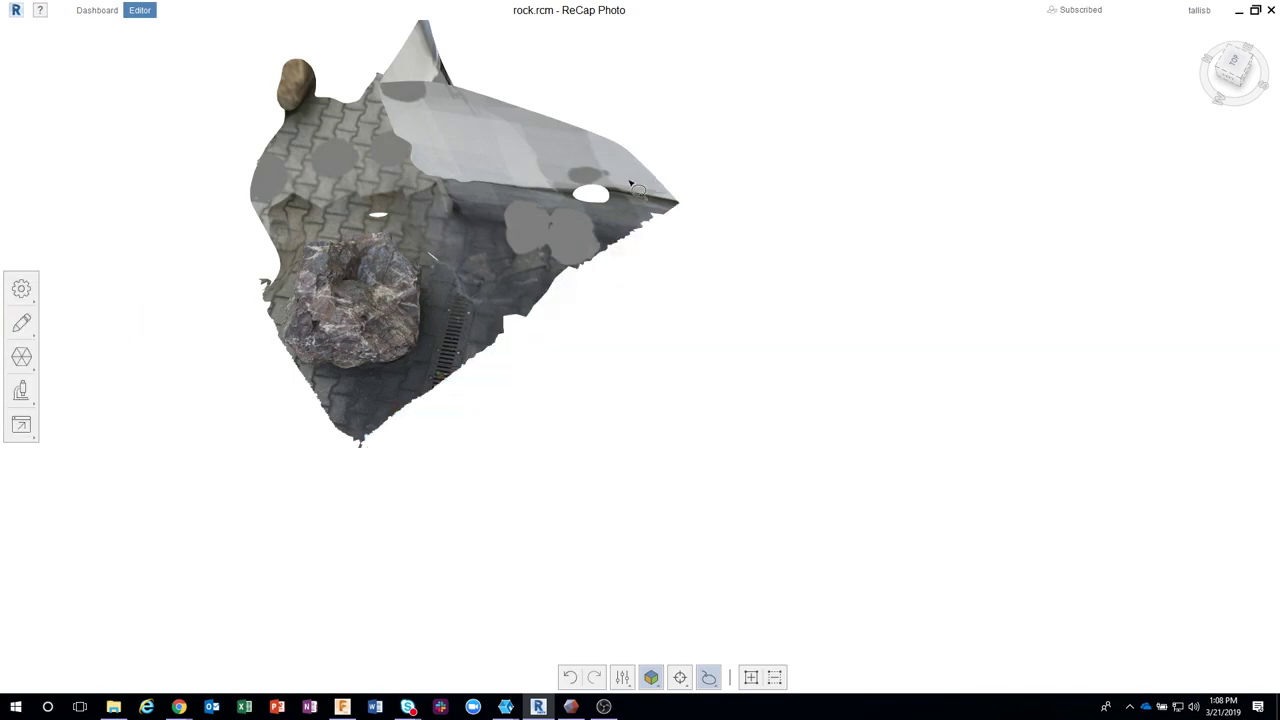
- Select the wall and left-side ground and delete them
middle_click_drag(532, 176, 757, 390)
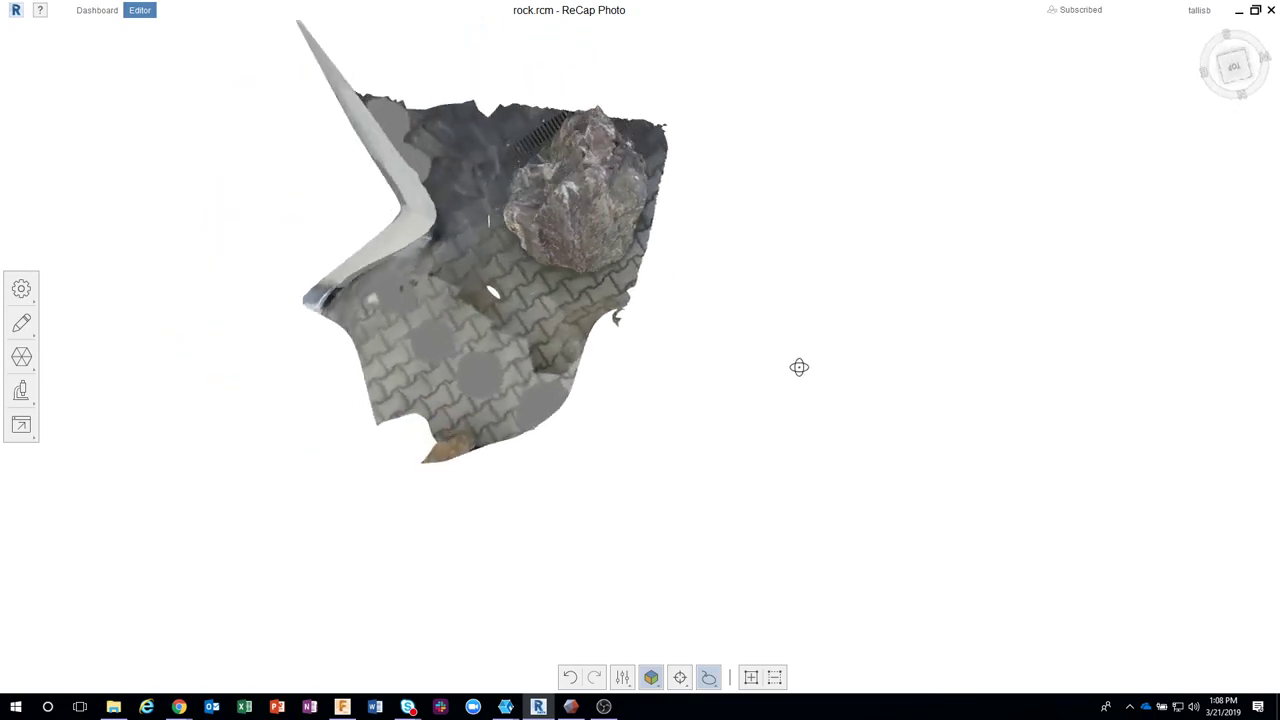
middle_click_drag(551, 317, 428, 118)
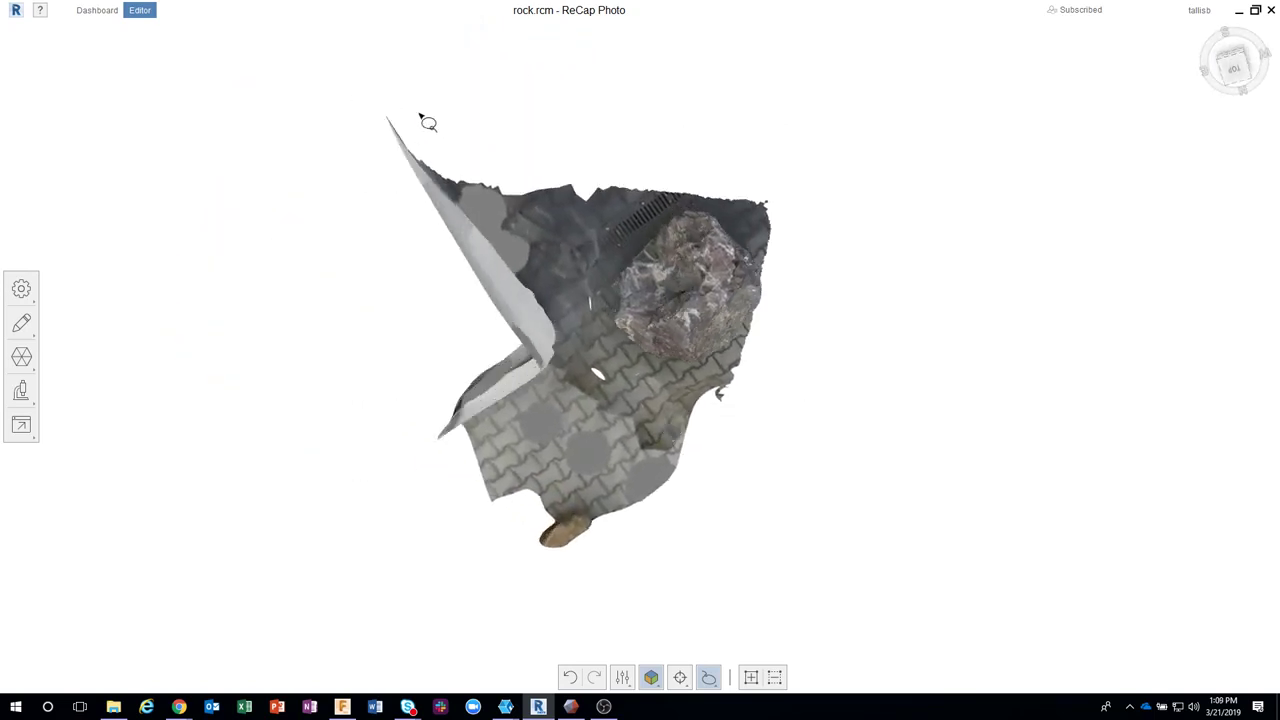
left_click_drag(423, 104, 672, 464)
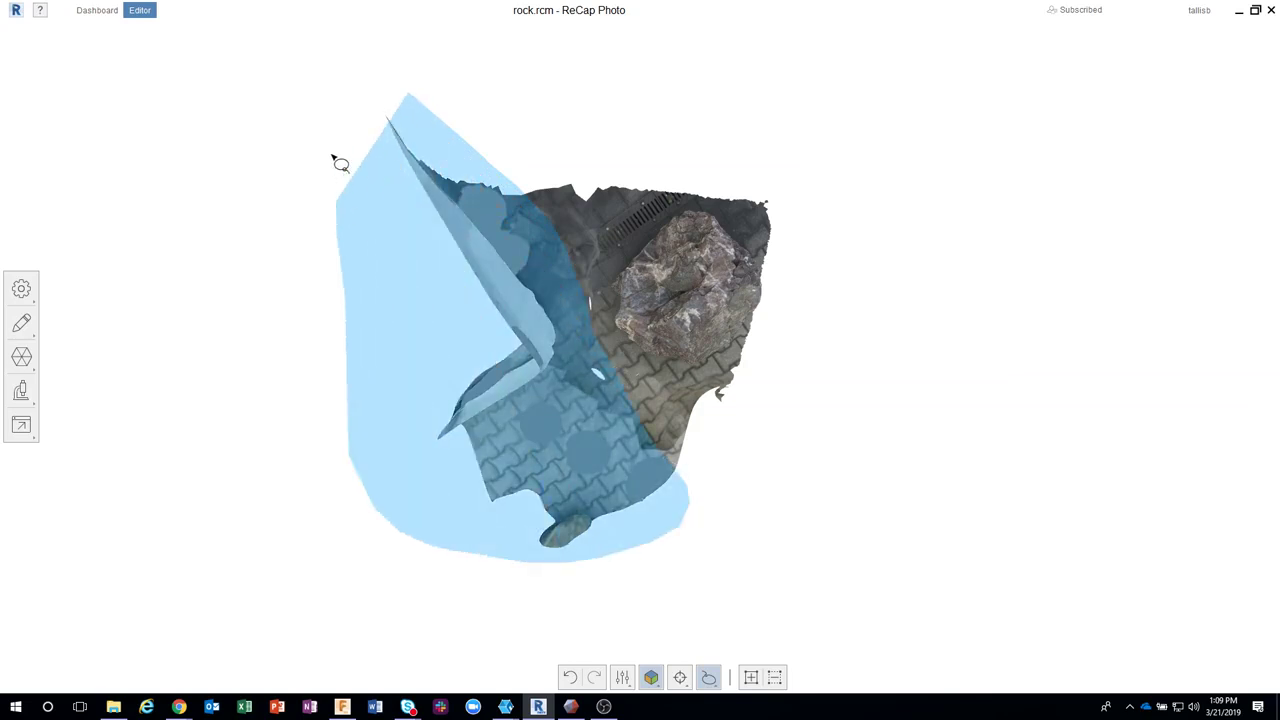
left_click_drag(693, 505, 346, 106)
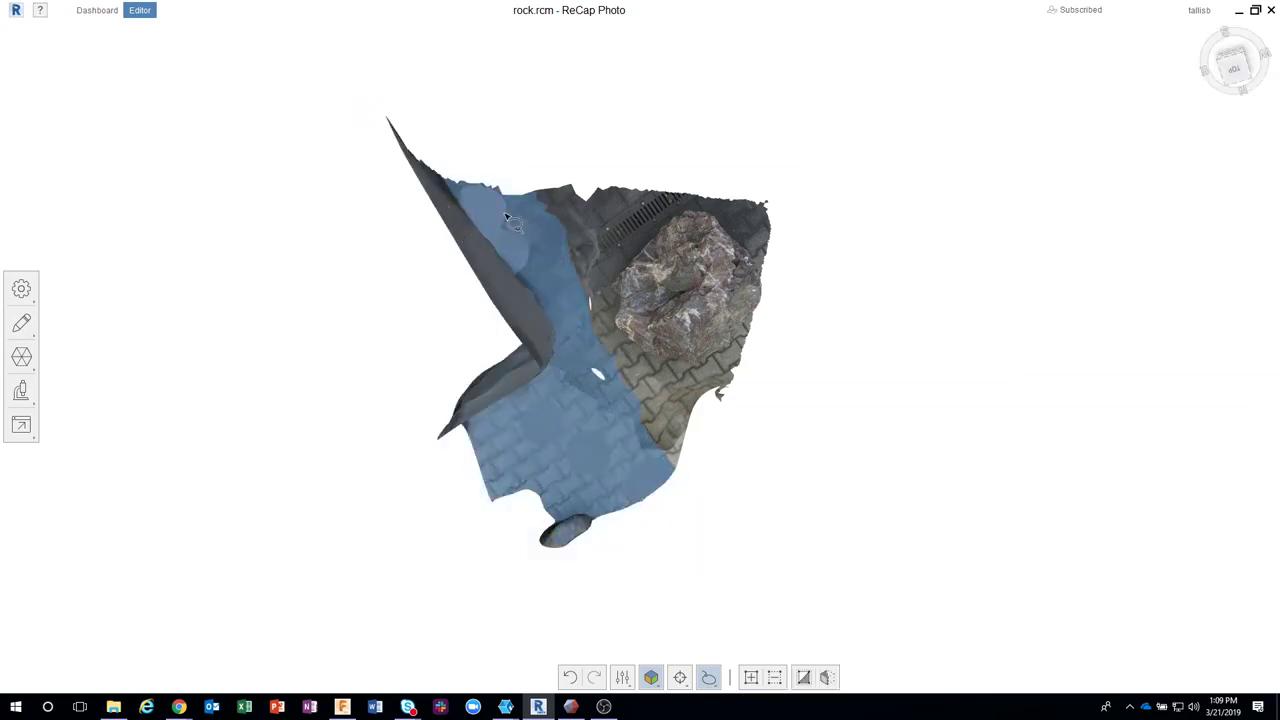
left_click(22, 322)
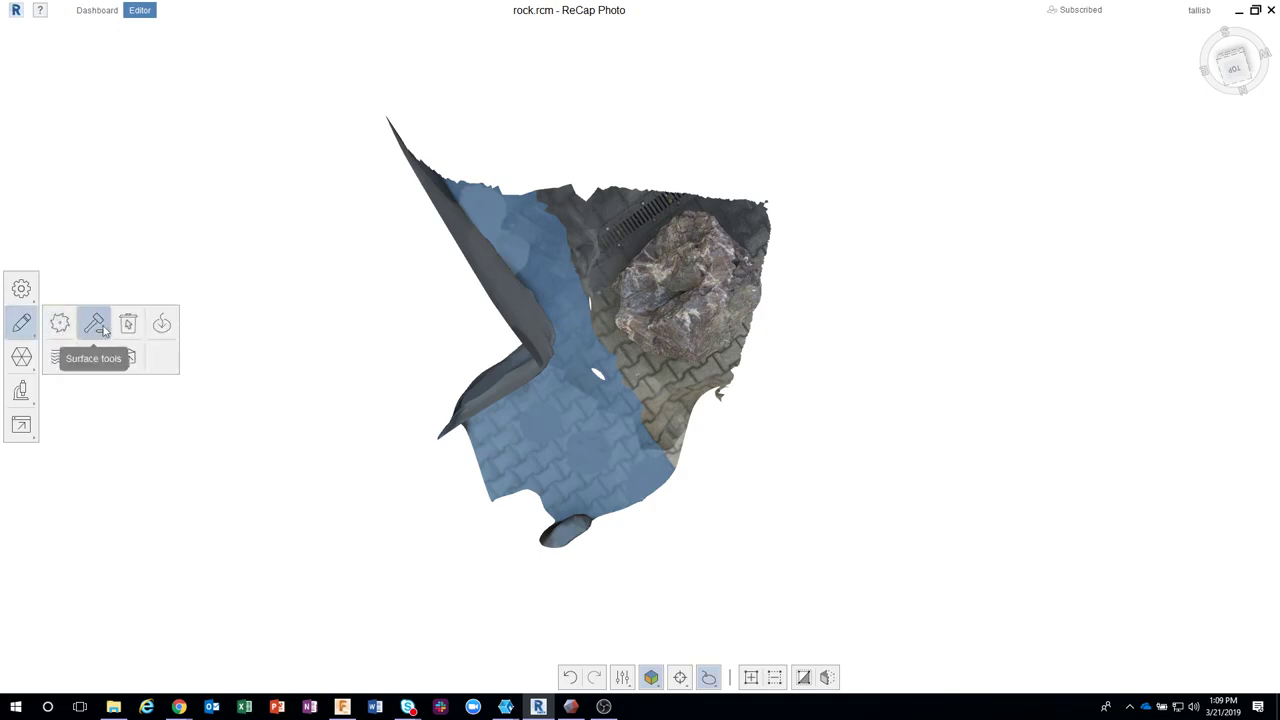
left_click(128, 323)
- Orbit to top-down and side views to inspect the trimmed rock
scroll(703, 283, "up", 2)
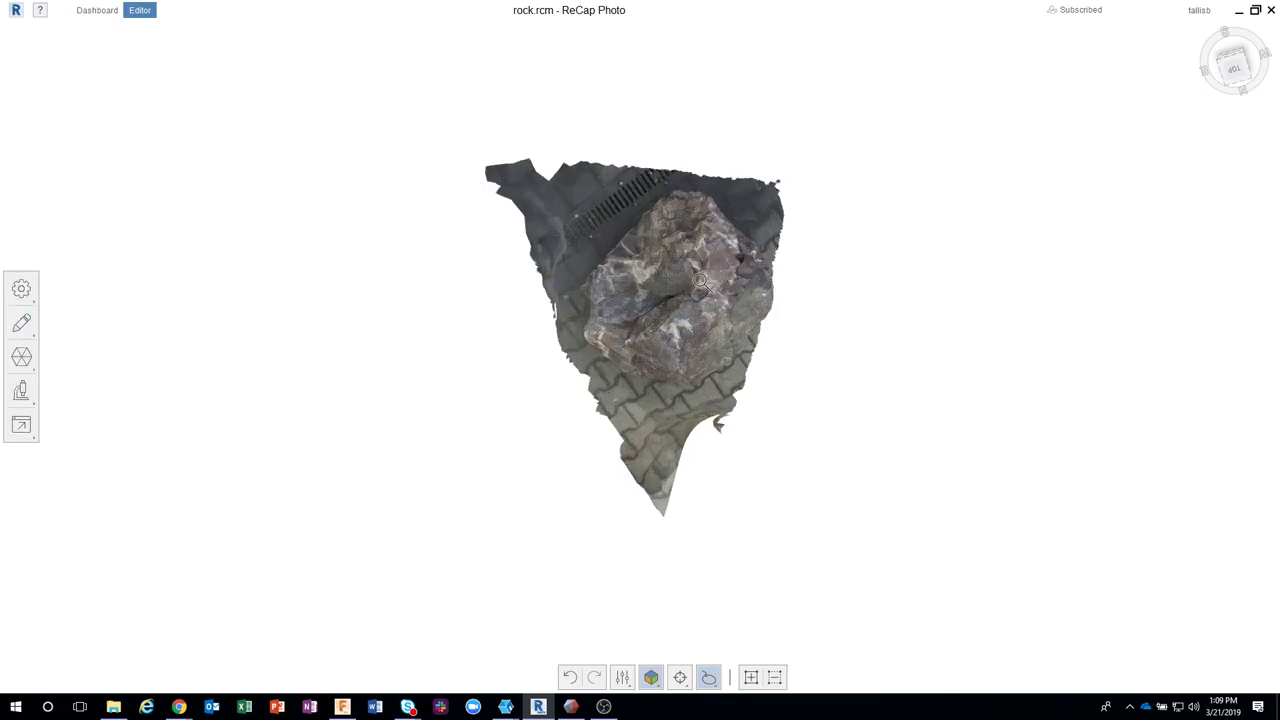
scroll(703, 283, "up", 2)
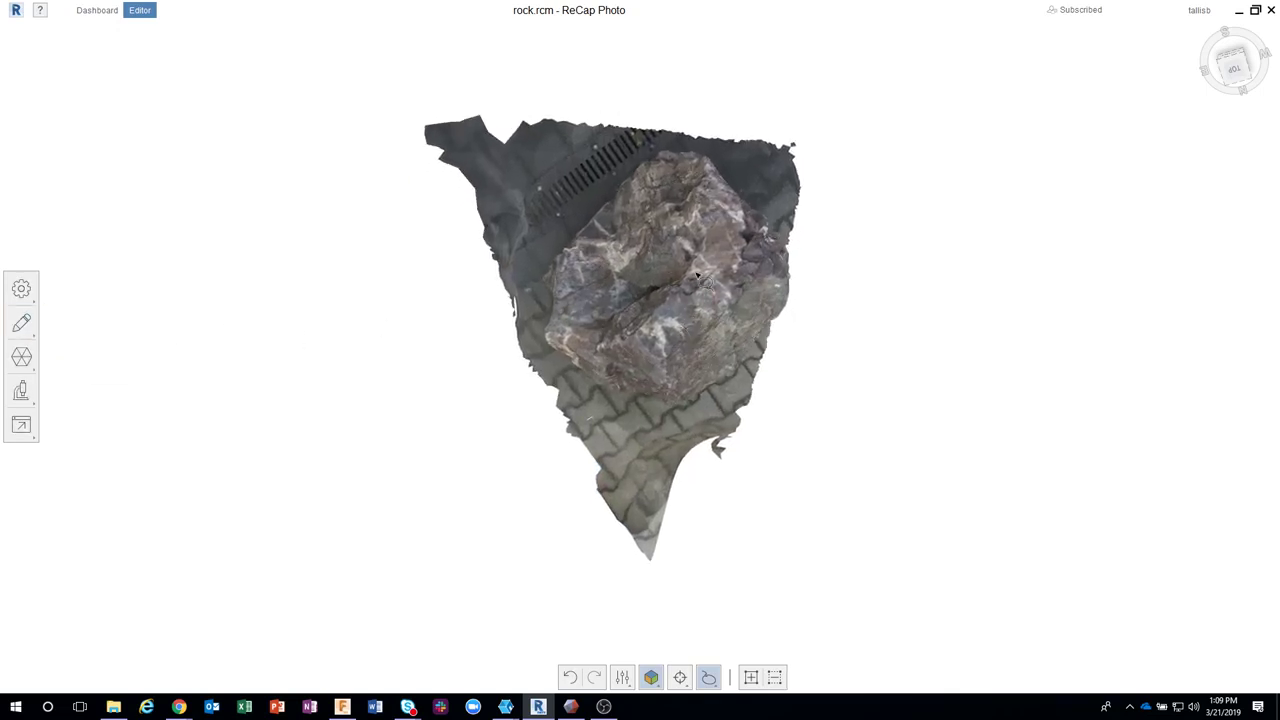
left_click_drag(755, 320, 770, 285)
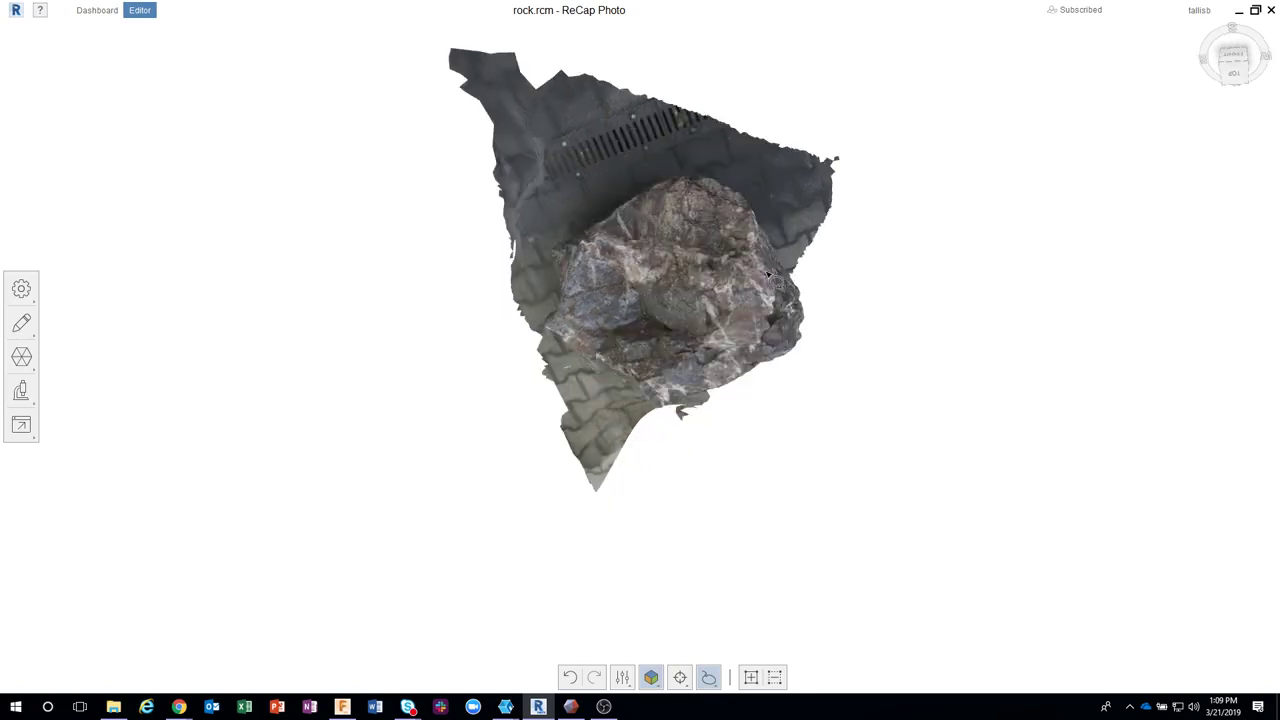
left_click_drag(752, 240, 659, 273)
middle_click_drag(659, 273, 665, 305)
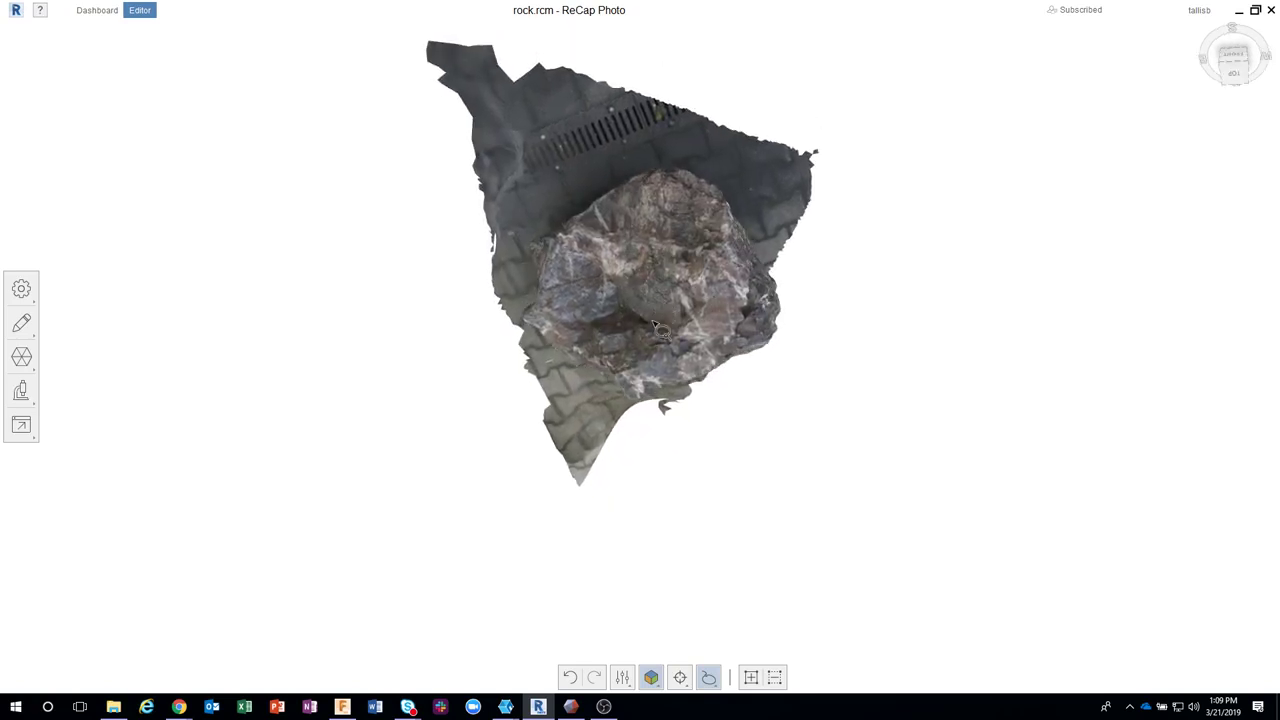
mouse_move(697, 293)
left_mouse_down()
mouse_move(678, 297)
mouse_move(732, 360)
mouse_move(796, 391)
mouse_move(871, 383)
mouse_move(831, 391)
left_mouse_up()
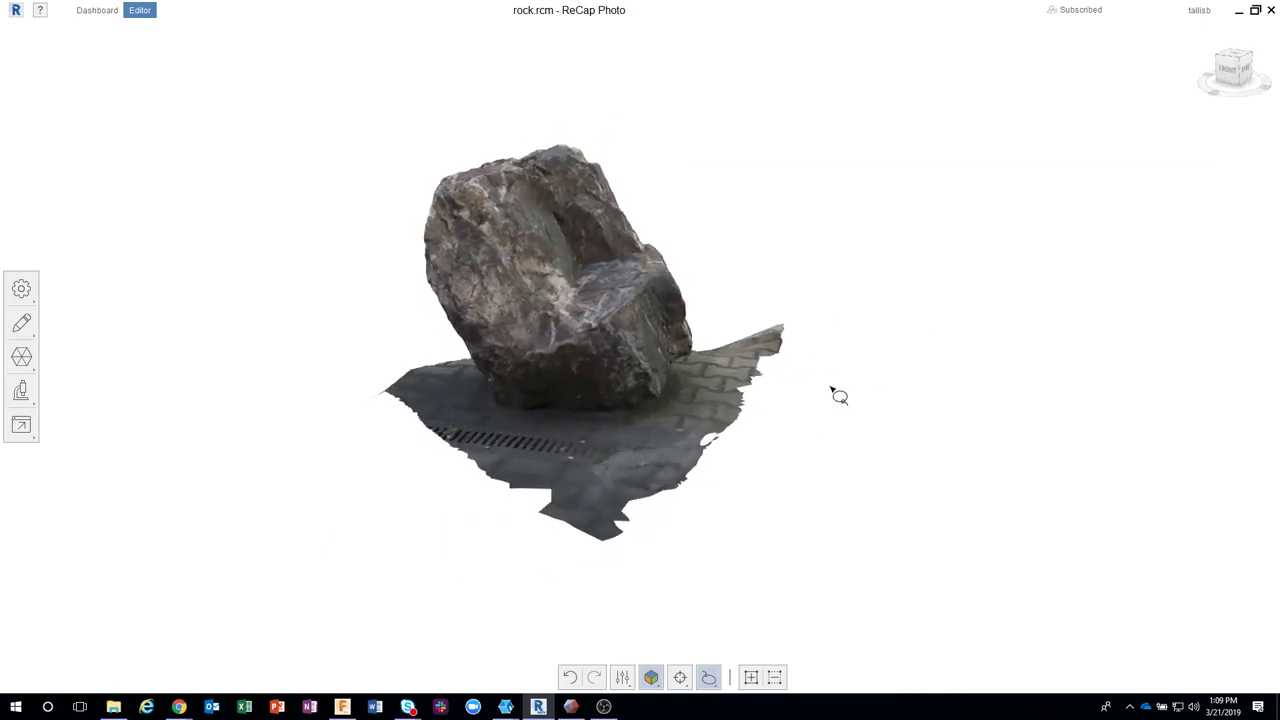
- Slice the rock near its base with Fill, cutting away the remaining paving
left_click(22, 325)
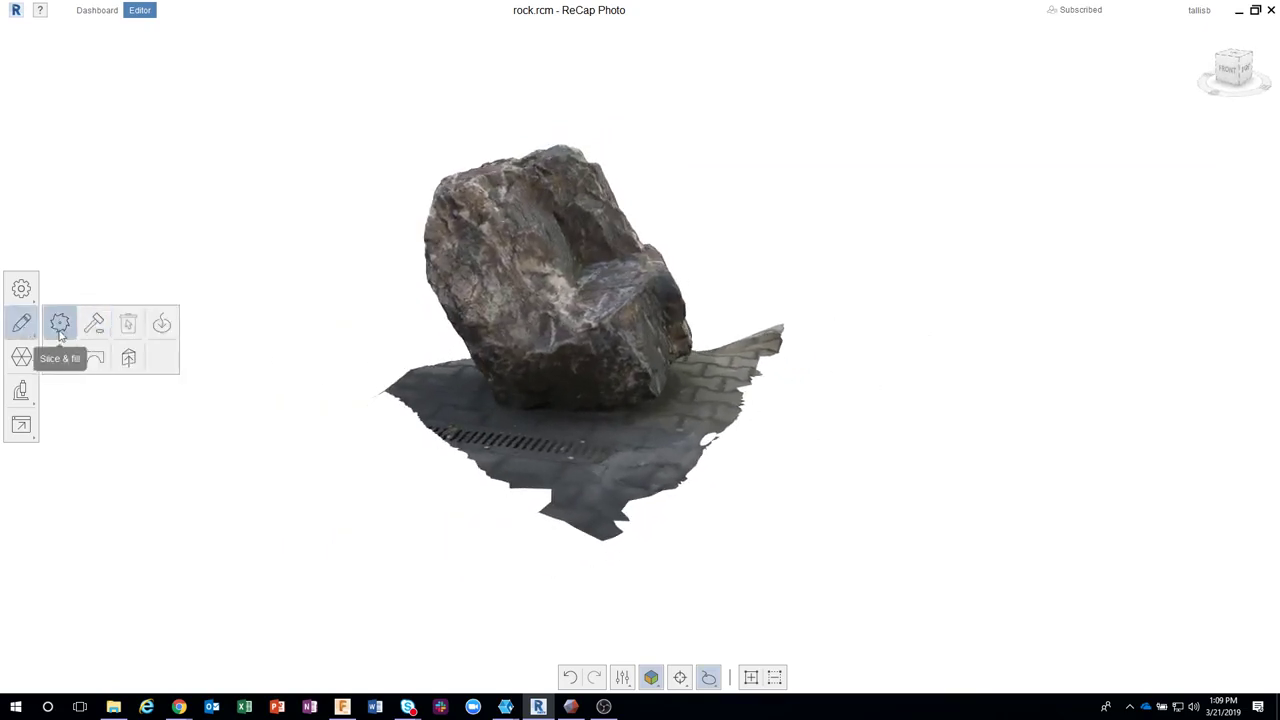
left_click(60, 324)
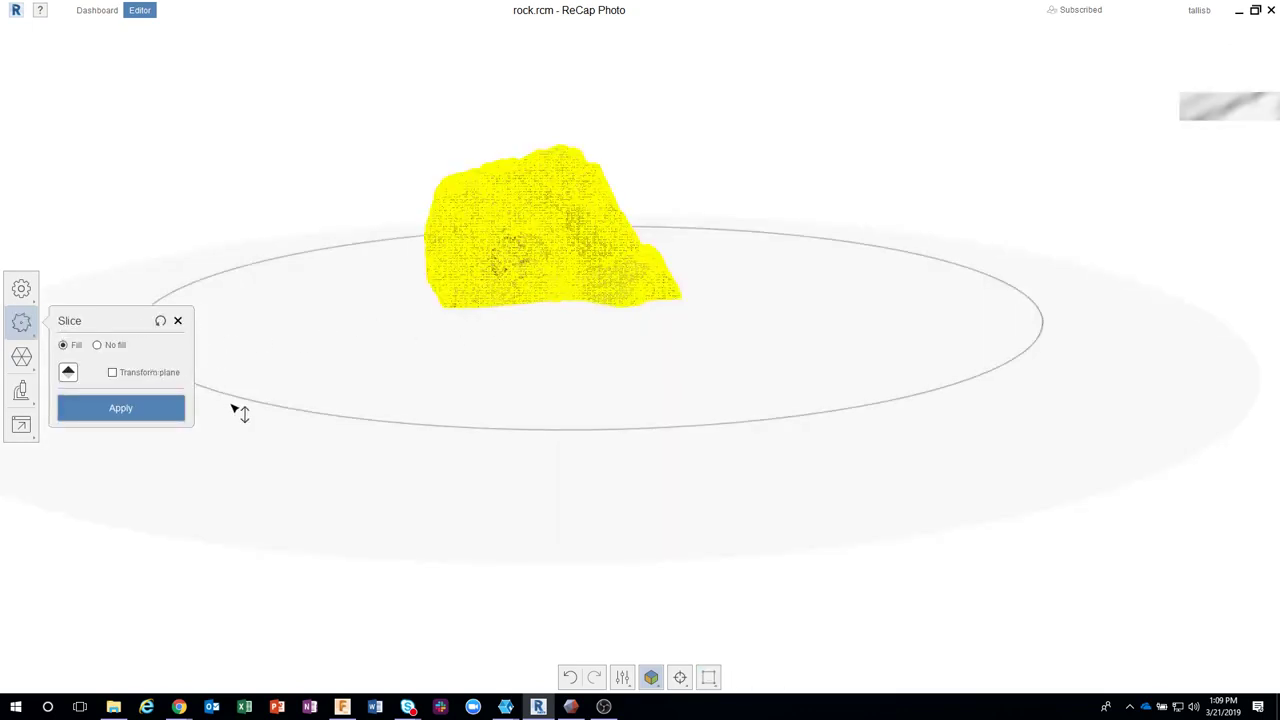
mouse_move(254, 406)
left_mouse_down()
mouse_move(257, 537)
mouse_move(294, 500)
left_mouse_up()
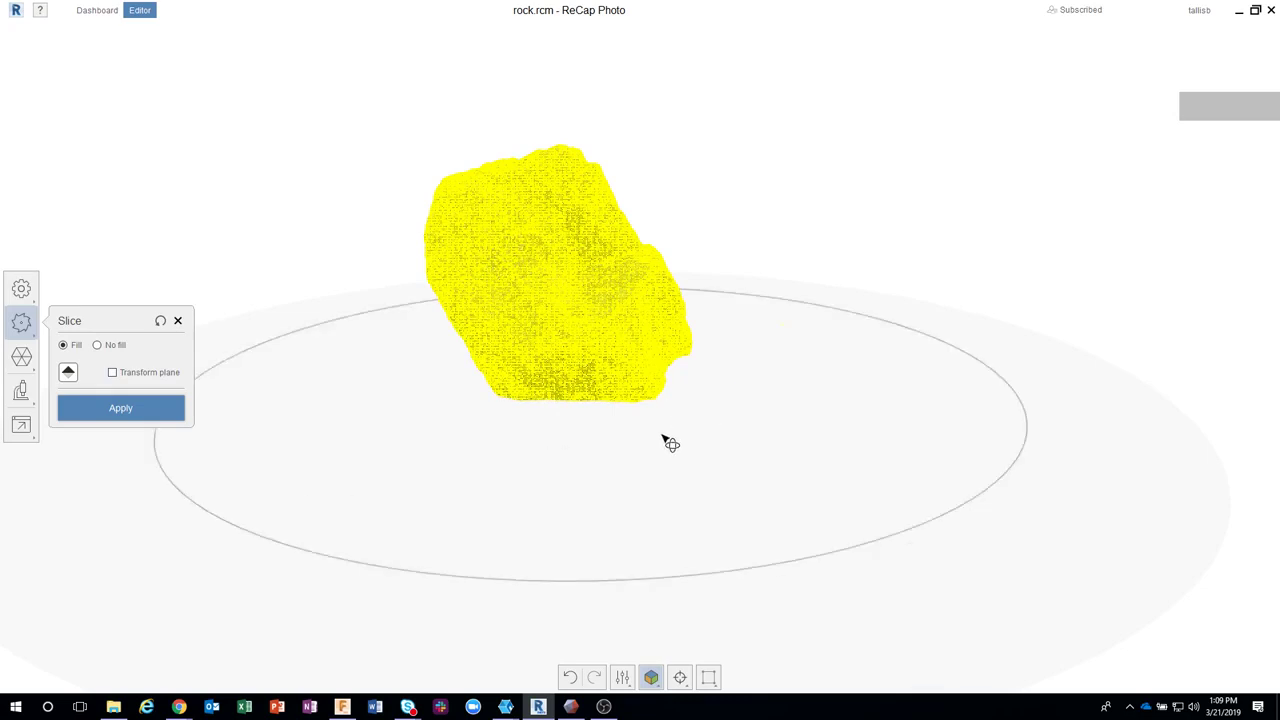
mouse_move(670, 444)
left_mouse_down()
mouse_move(691, 423)
mouse_move(797, 409)
mouse_move(971, 406)
mouse_move(1026, 406)
mouse_move(983, 431)
mouse_move(1097, 440)
mouse_move(500, 407)
left_mouse_up()
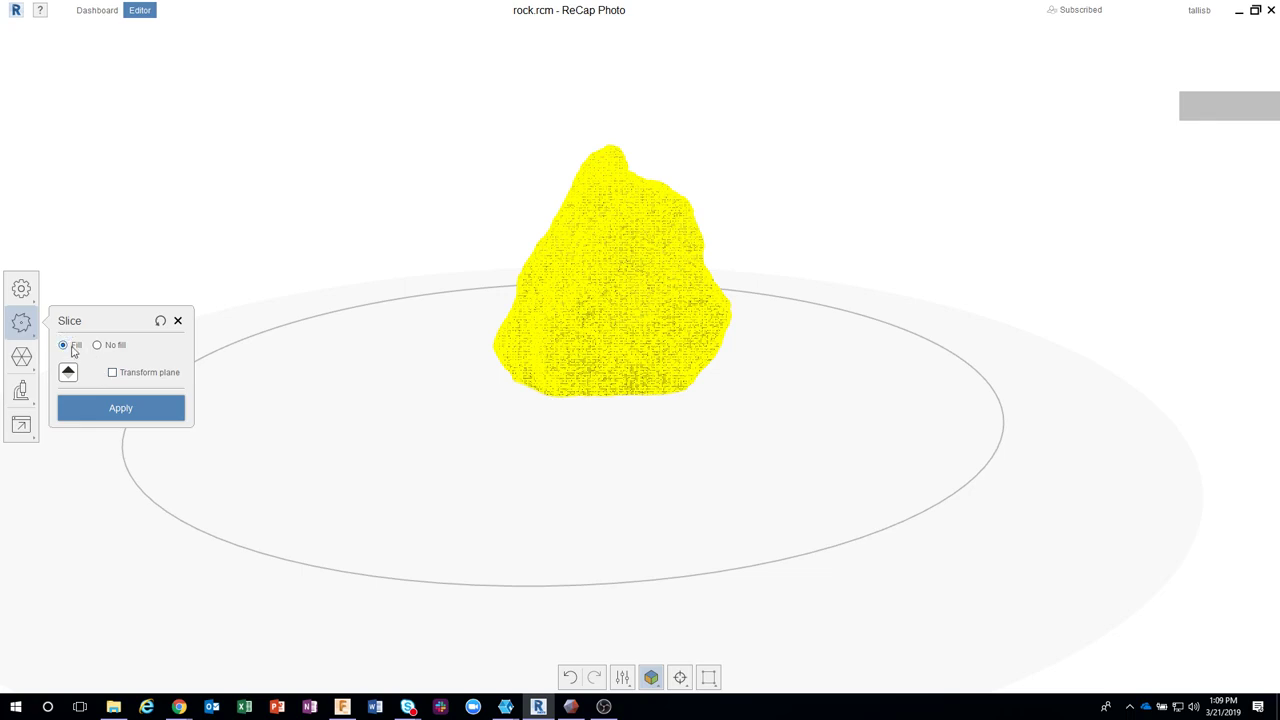
left_click(90, 405)
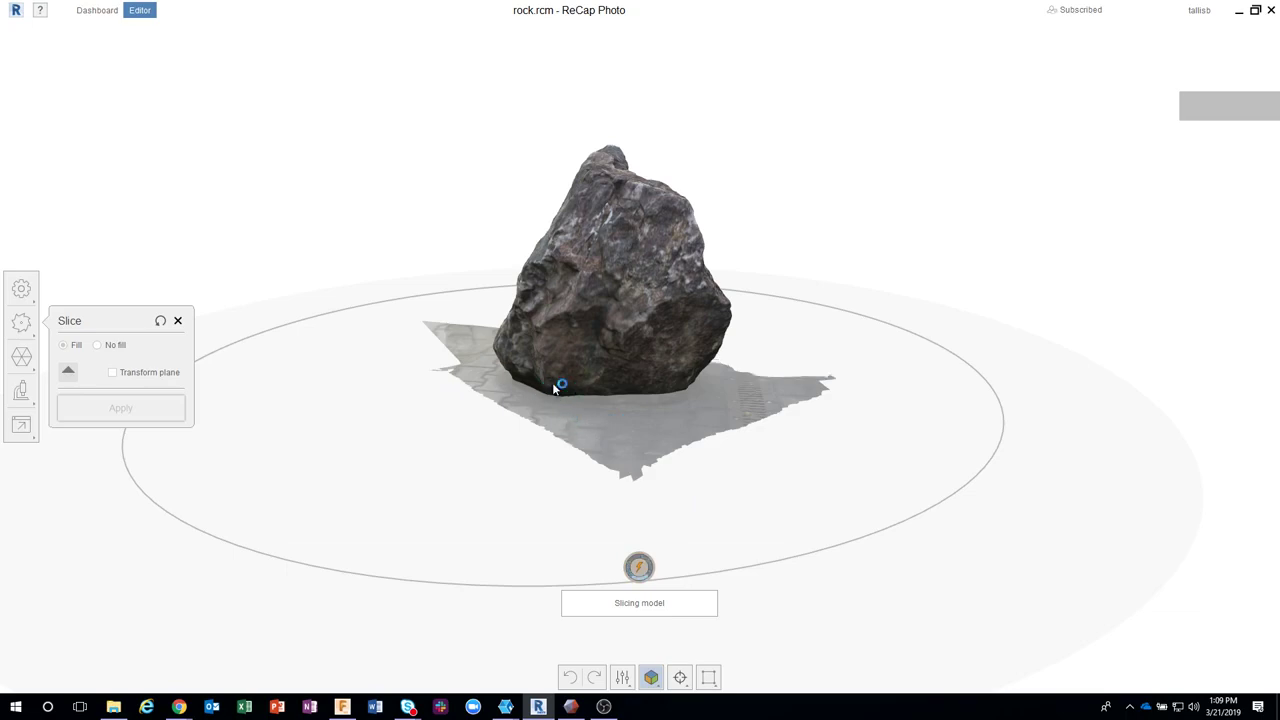
- Orbit to check the flat filled bottom, then restore the ReCap Photo window to smaller size
left_click_drag(622, 421, 600, 364)
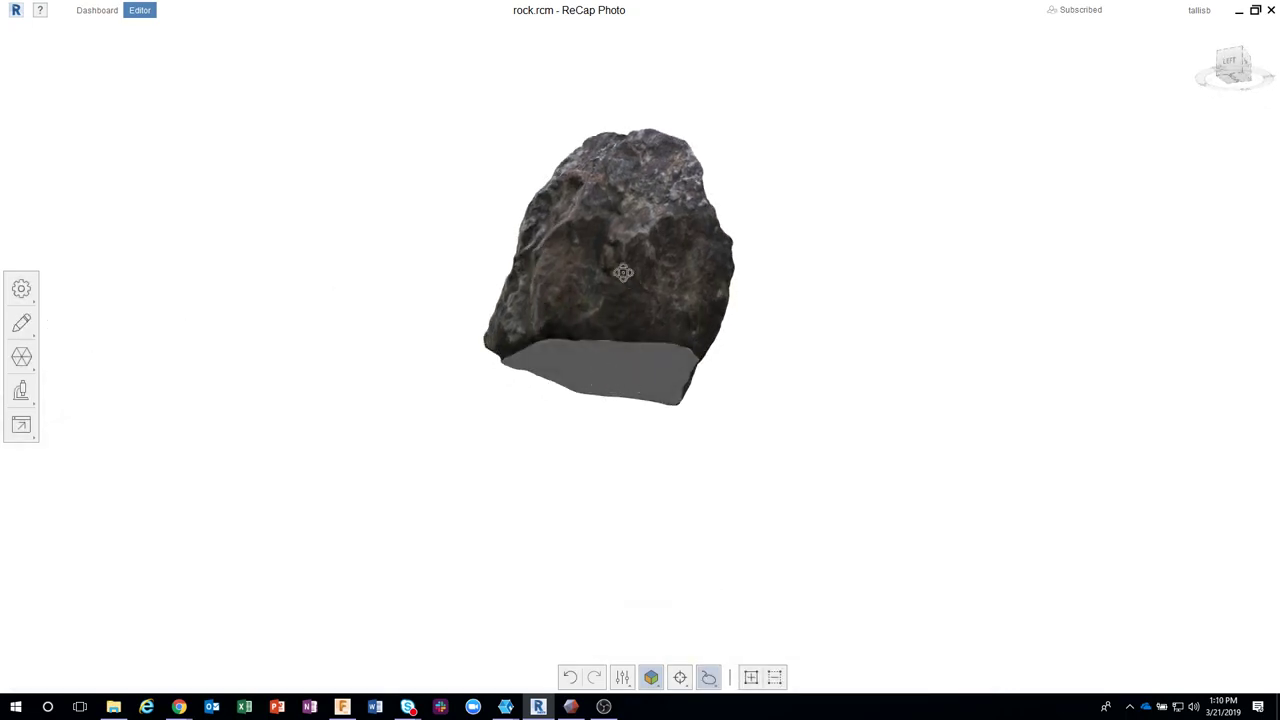
mouse_move(623, 271)
left_mouse_down()
mouse_move(863, 315)
mouse_move(917, 371)
left_mouse_up()
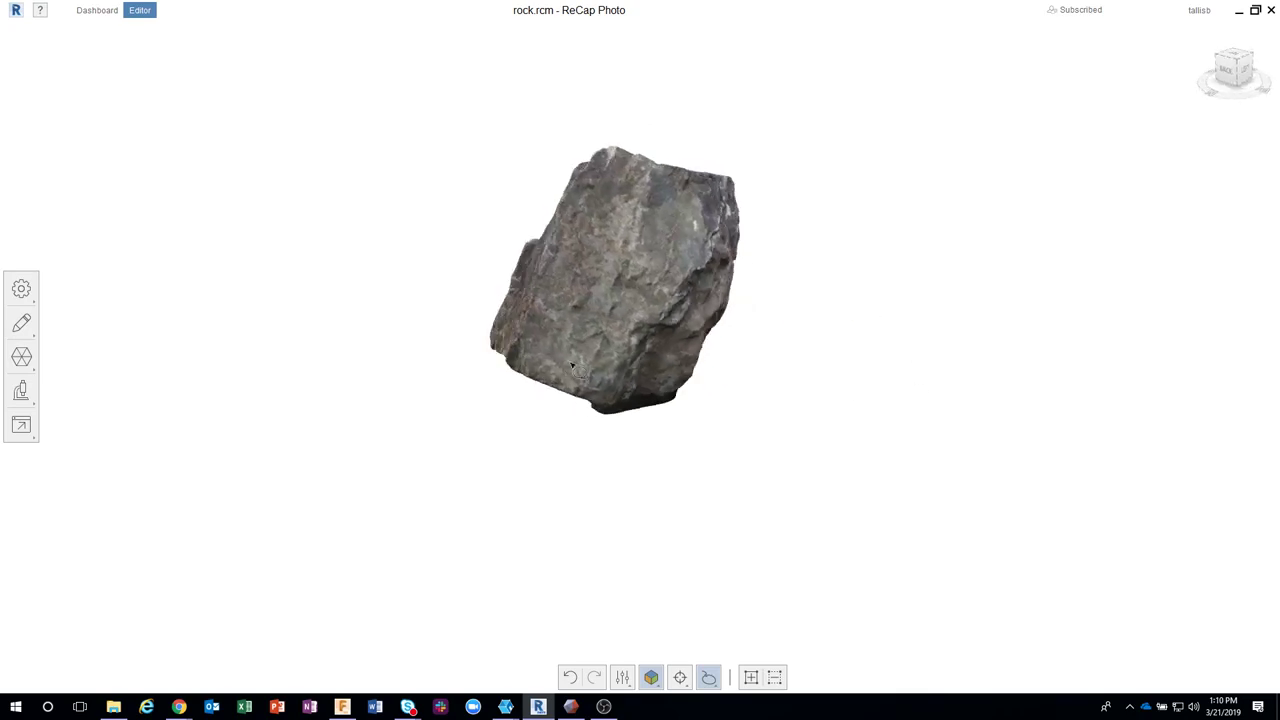
mouse_move(547, 361)
left_mouse_down()
mouse_move(787, 361)
mouse_move(869, 409)
mouse_move(909, 411)
left_mouse_up()
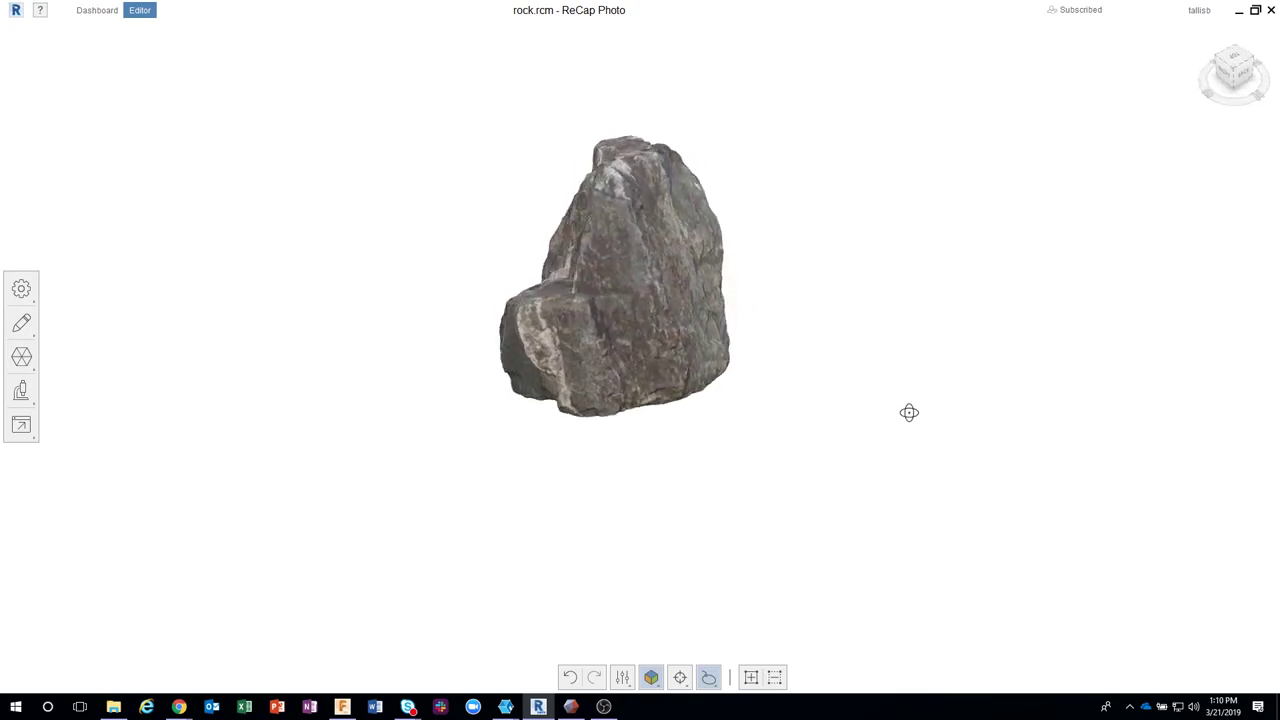
left_click_drag(667, 385, 840, 357)
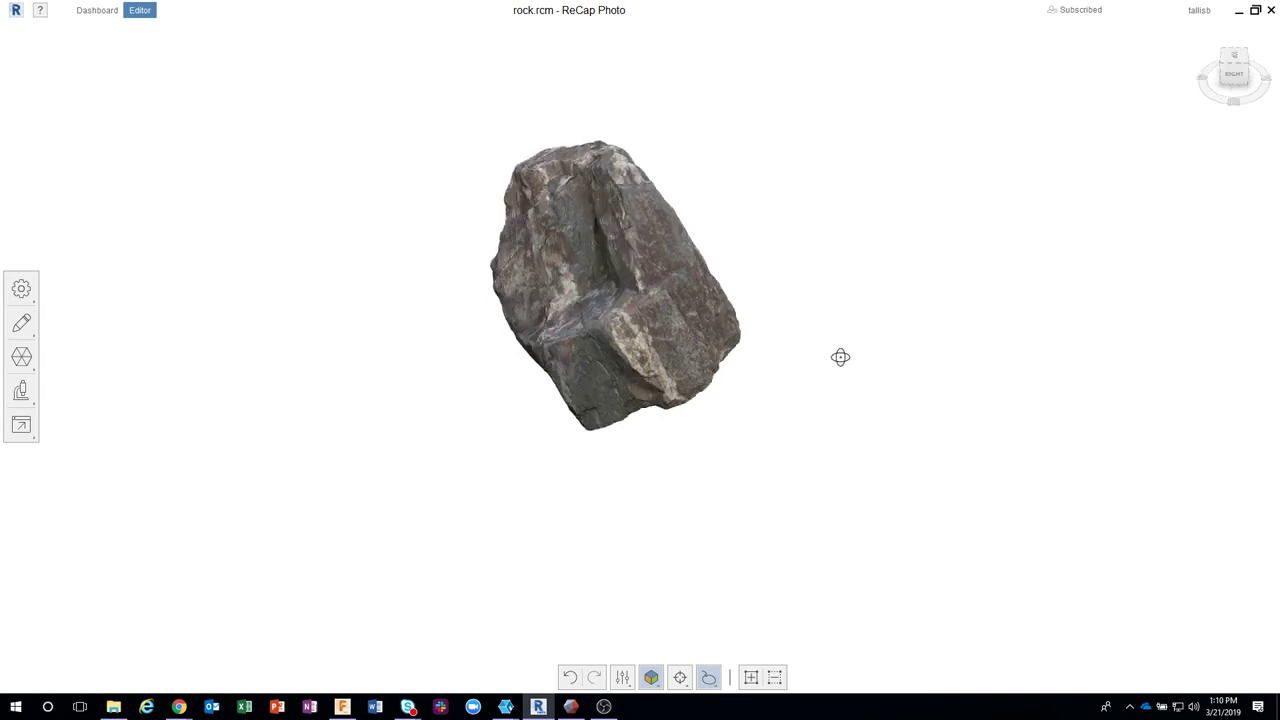
left_click(1255, 10)
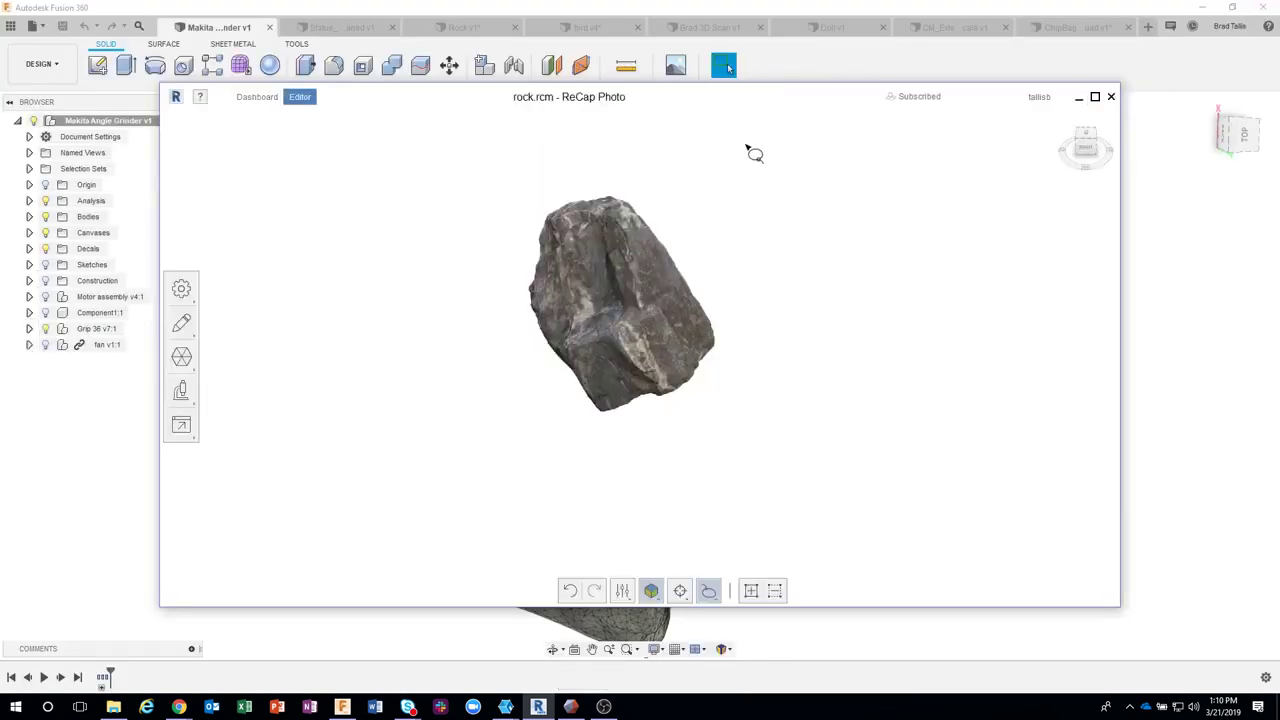
- Hide ReCap Photo, bring up Meshroom's Zephyr project and display _SAM1001 in the image viewer
left_click(1074, 96)
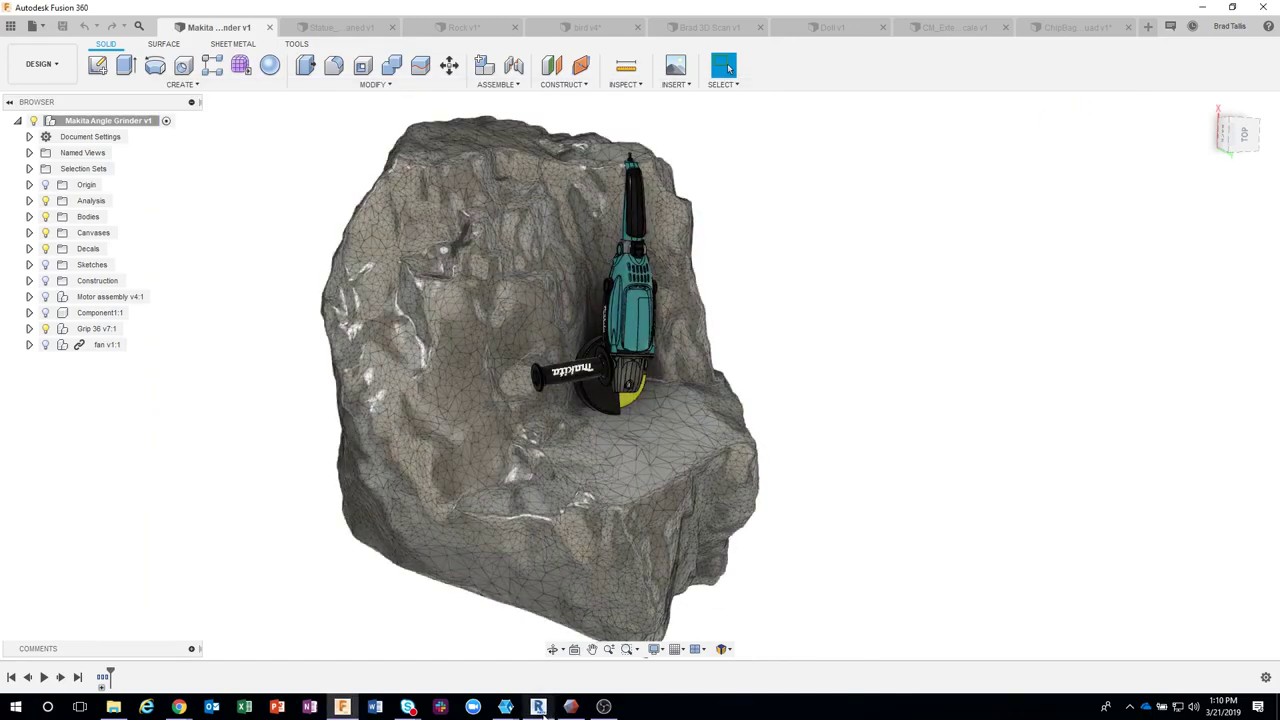
mouse_move(505, 706)
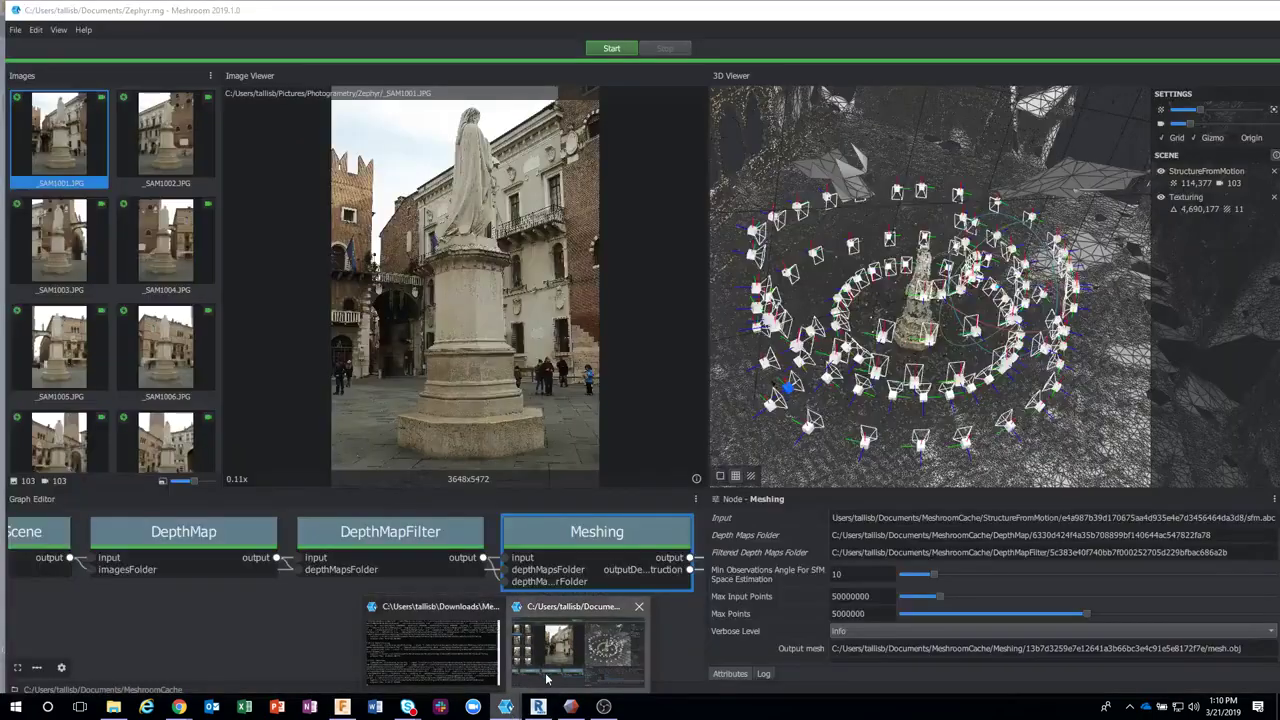
left_click(546, 679)
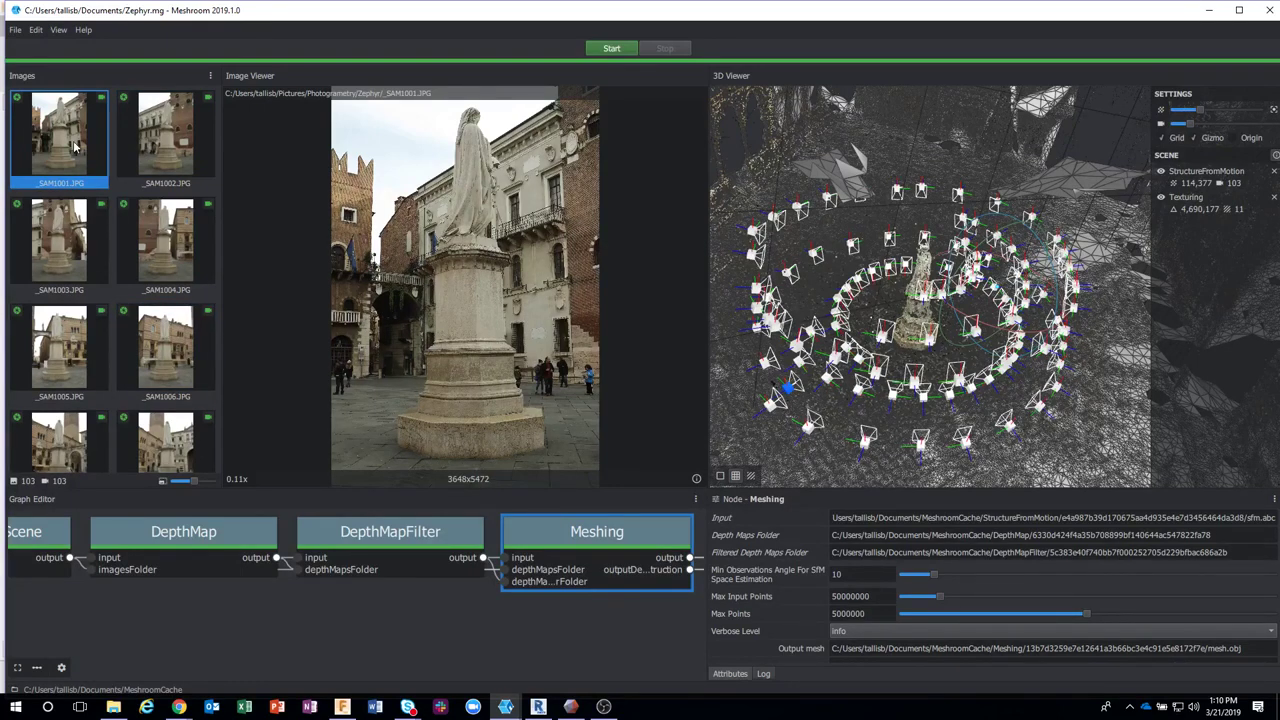
left_click(167, 143)
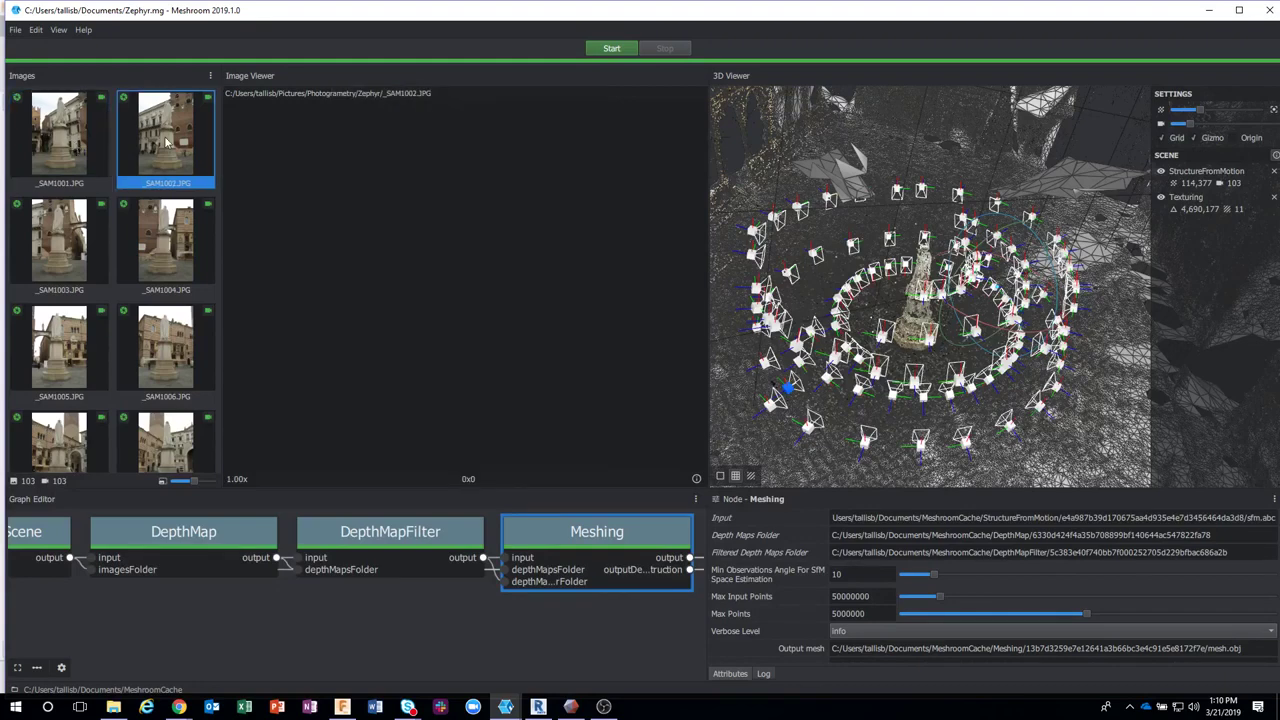
left_click(63, 138)
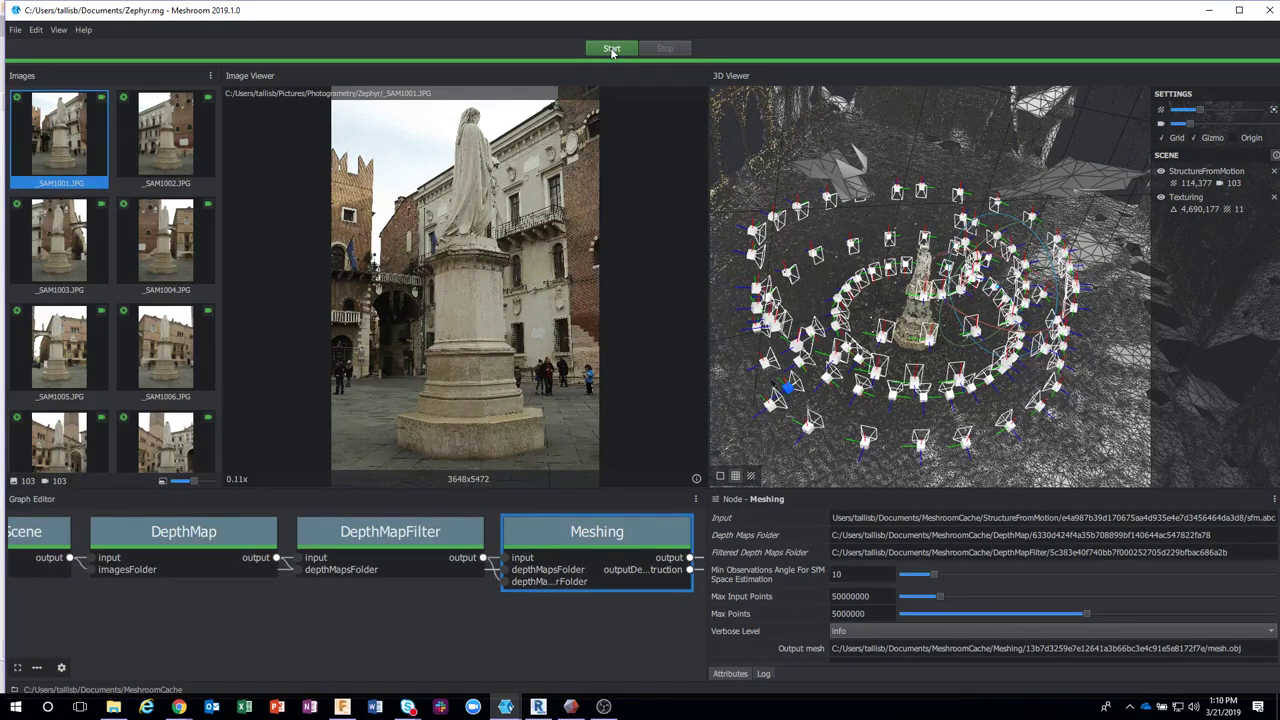
- Orbit and zoom around the statue reconstruction, viewing the cameras from low and top-down angles
left_click_drag(978, 342, 984, 327)
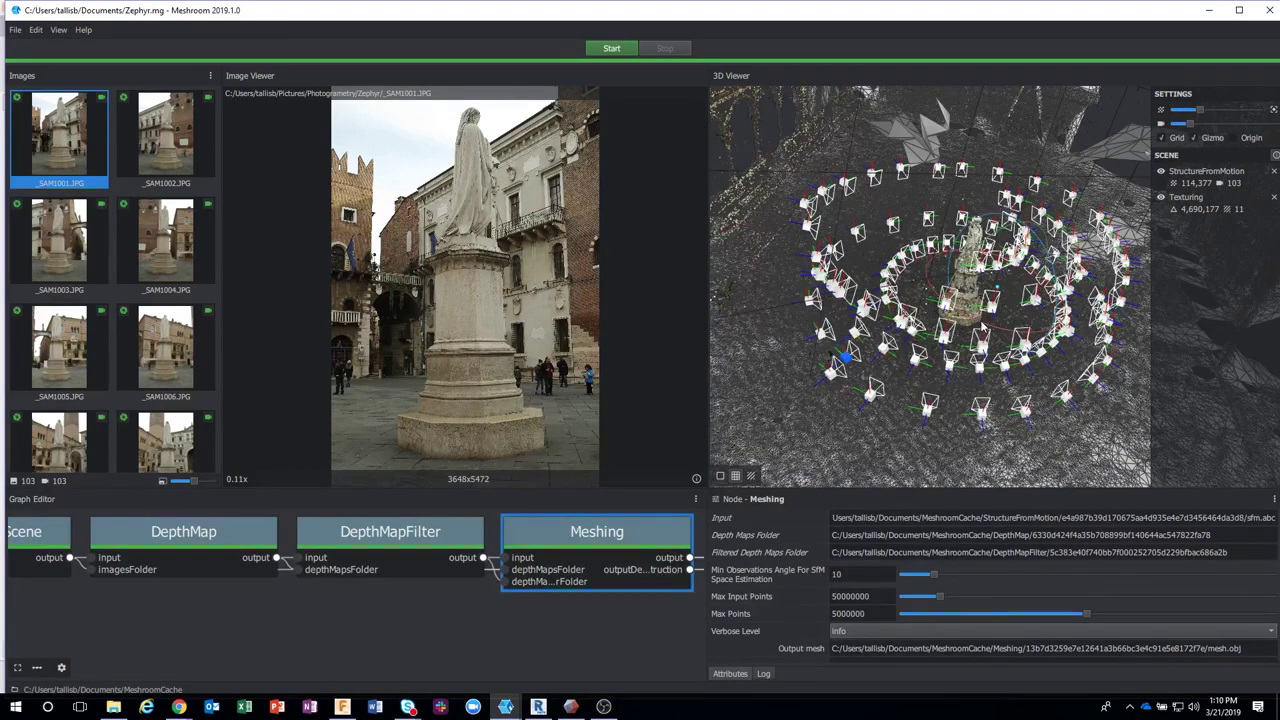
left_click_drag(1145, 298, 718, 353)
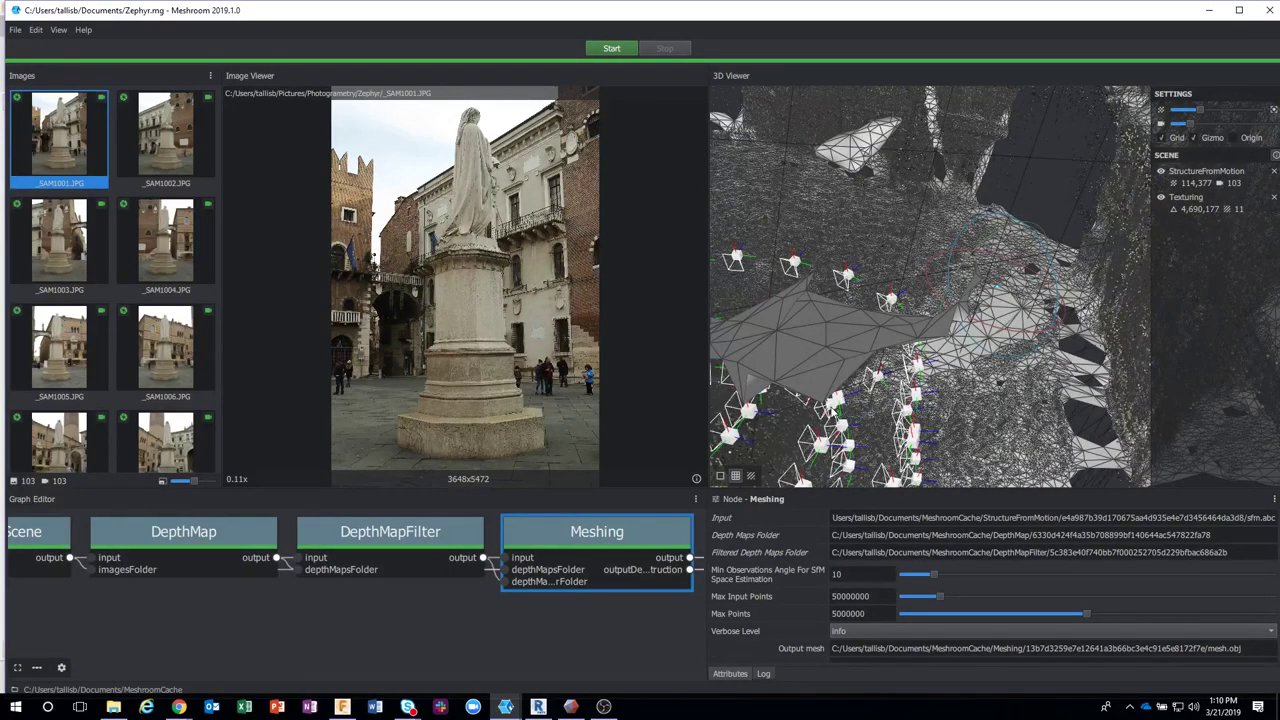
scroll(837, 370, "up", 3)
scroll(837, 370, "up", 3)
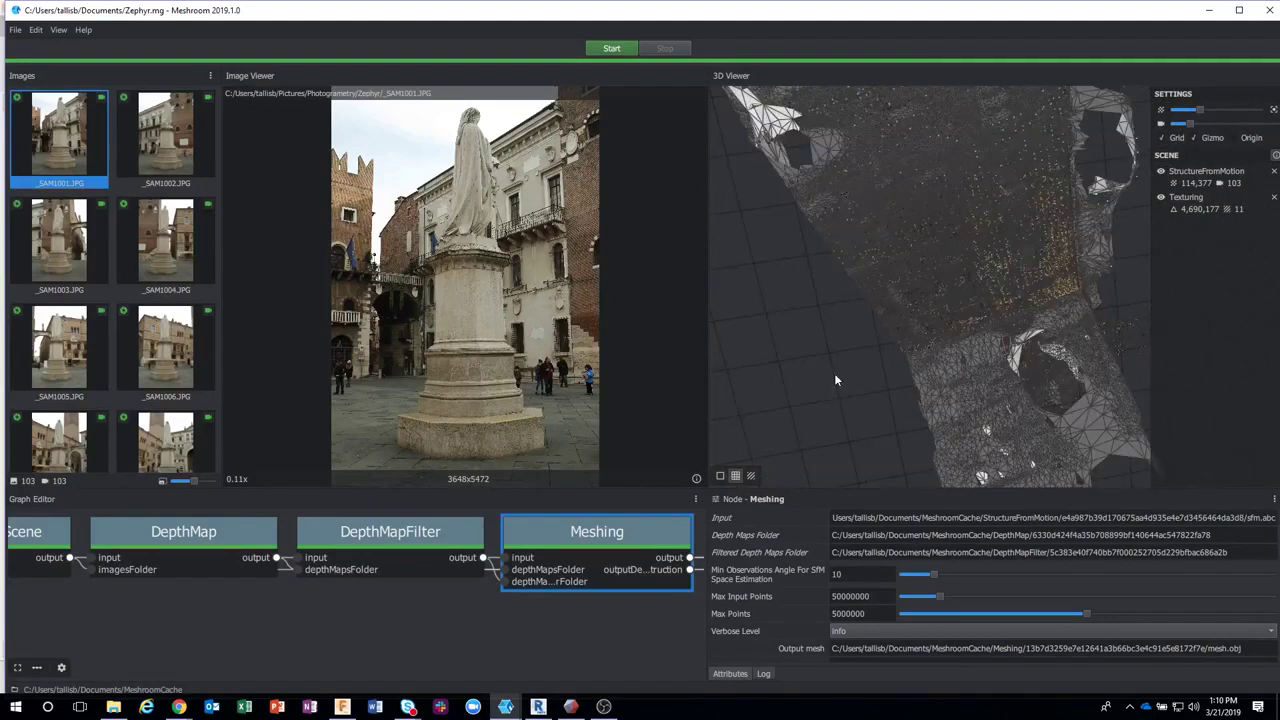
left_click_drag(836, 380, 855, 408)
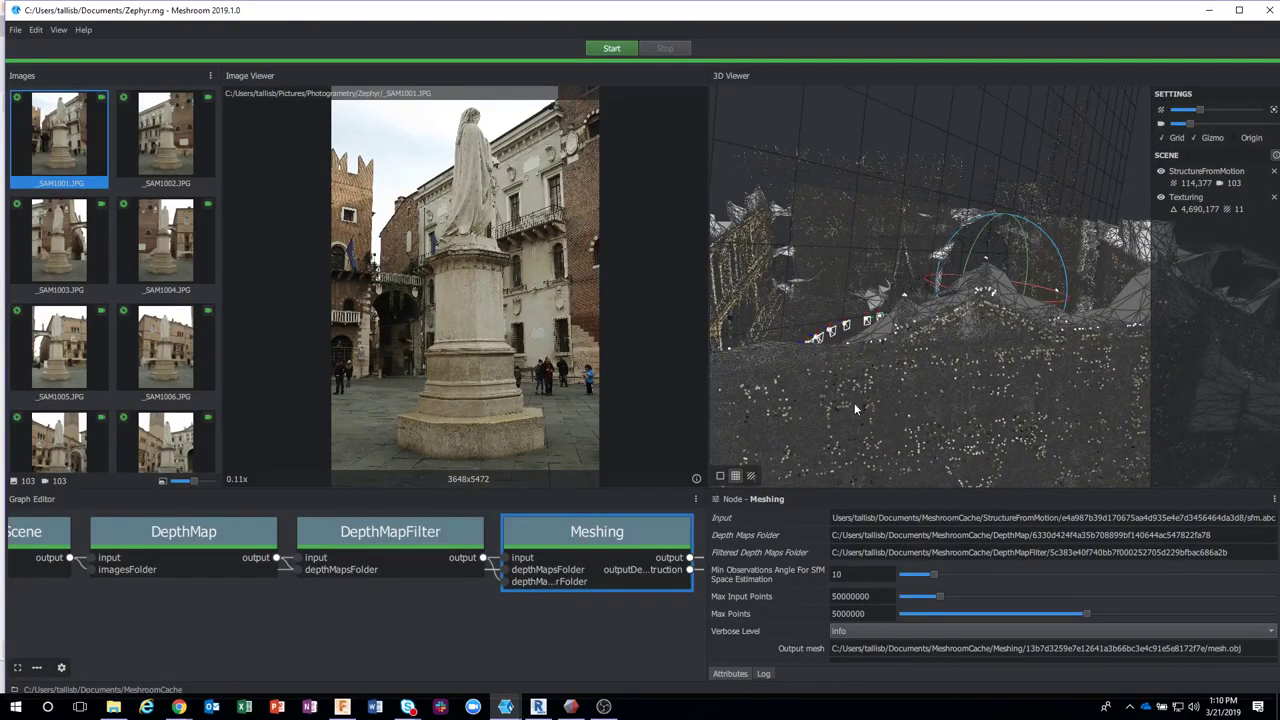
left_click_drag(854, 403, 786, 289)
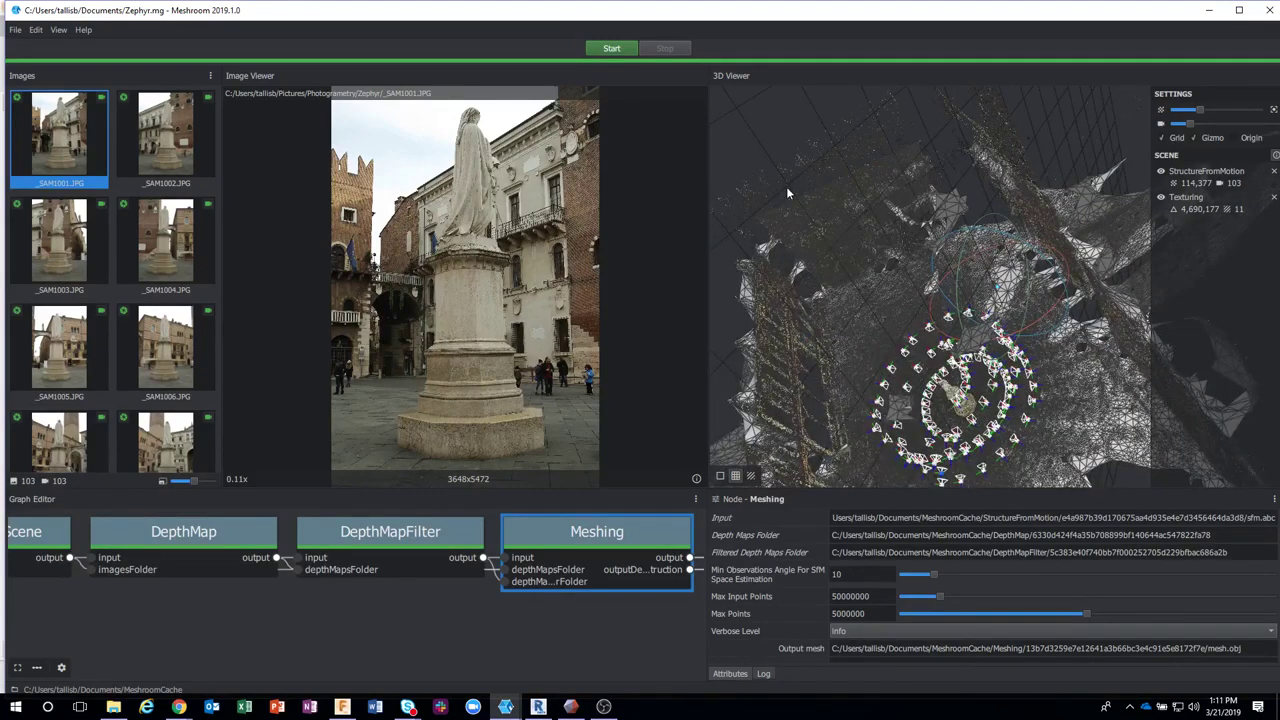
left_click_drag(787, 188, 795, 205)
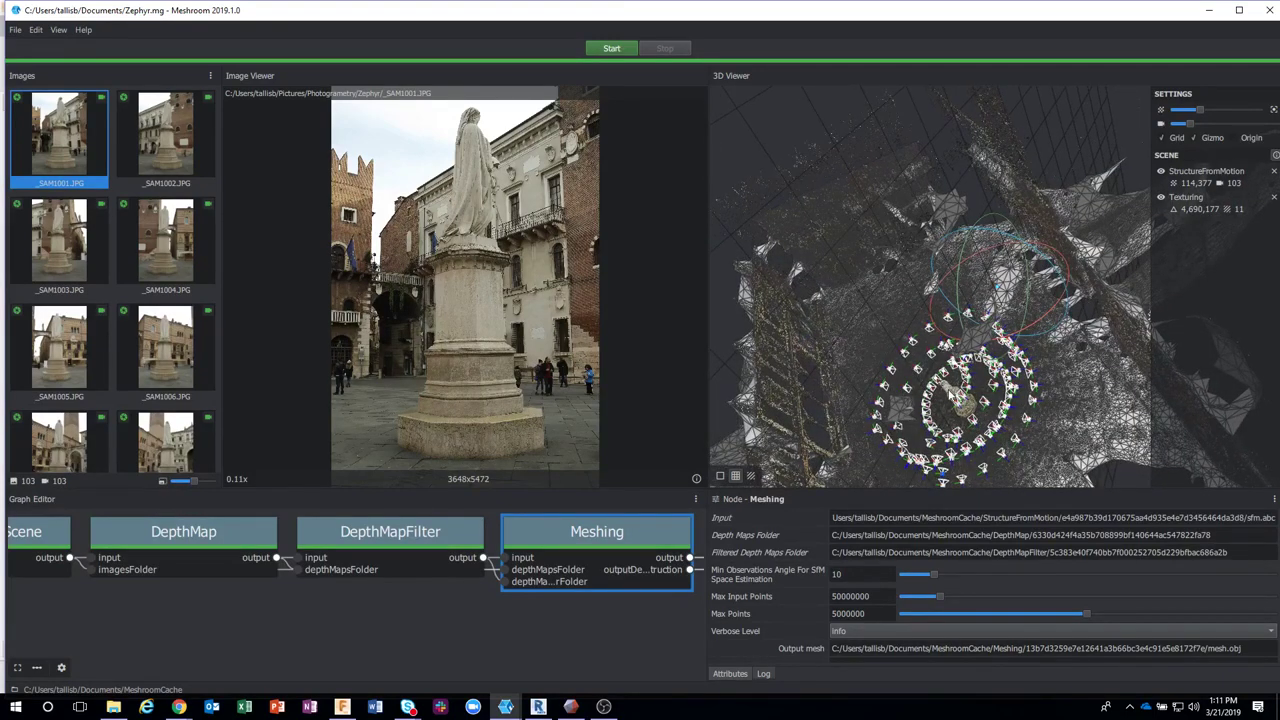
left_click_drag(950, 380, 910, 392)
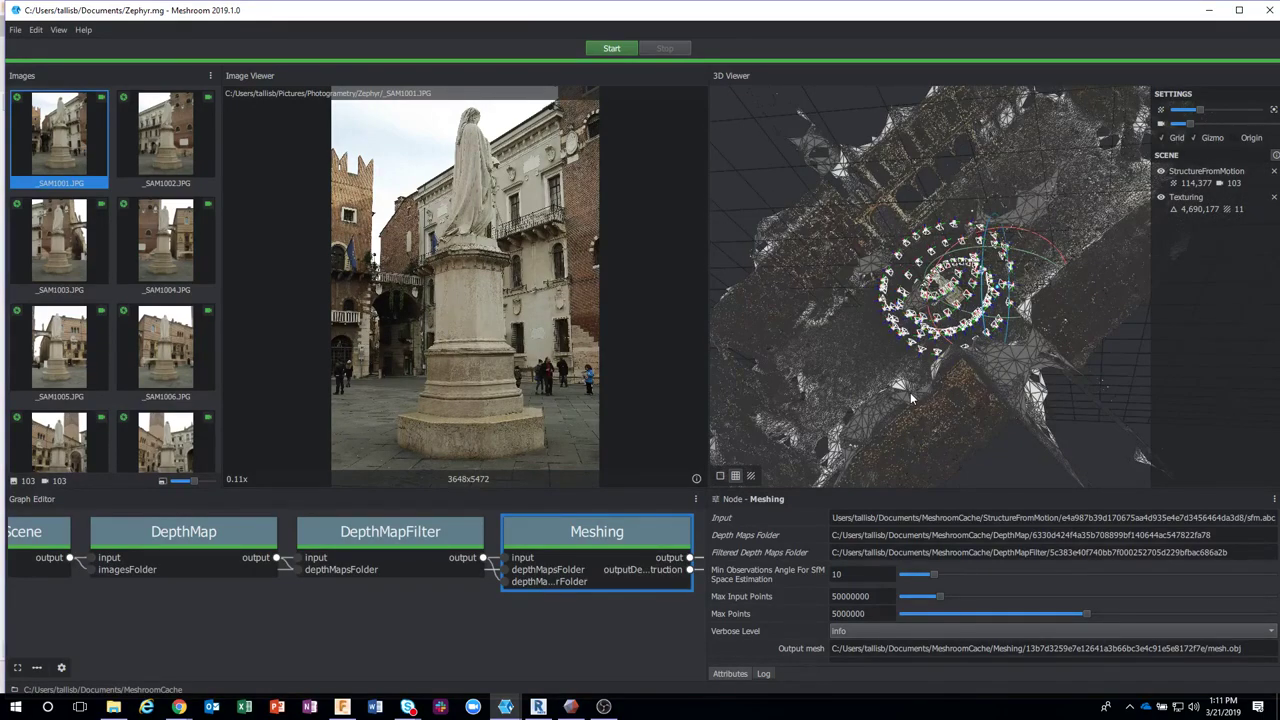
- Zoom in close and centre the statue within its ring of 103 camera positions
scroll(929, 394, "up", 5)
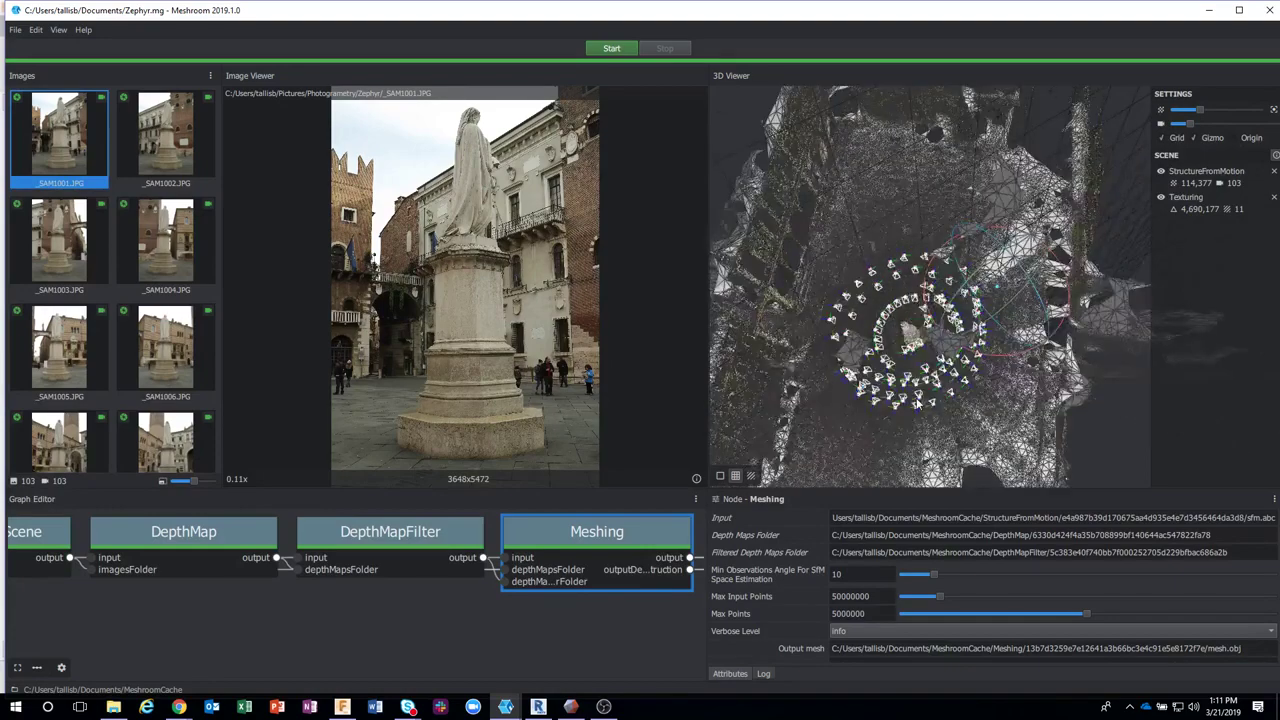
scroll(917, 404, "up", 2)
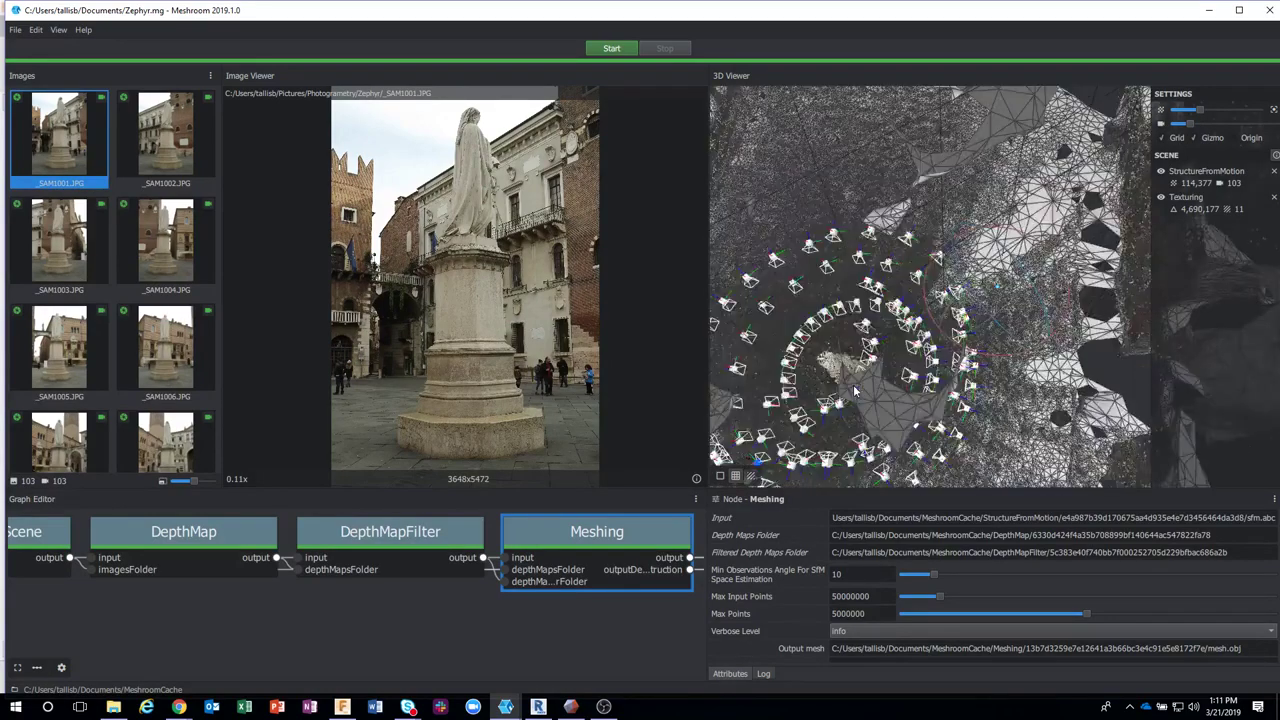
scroll(917, 404, "up", 2)
mouse_move(917, 404)
left_mouse_down()
mouse_move(939, 318)
mouse_move(877, 368)
left_mouse_up()
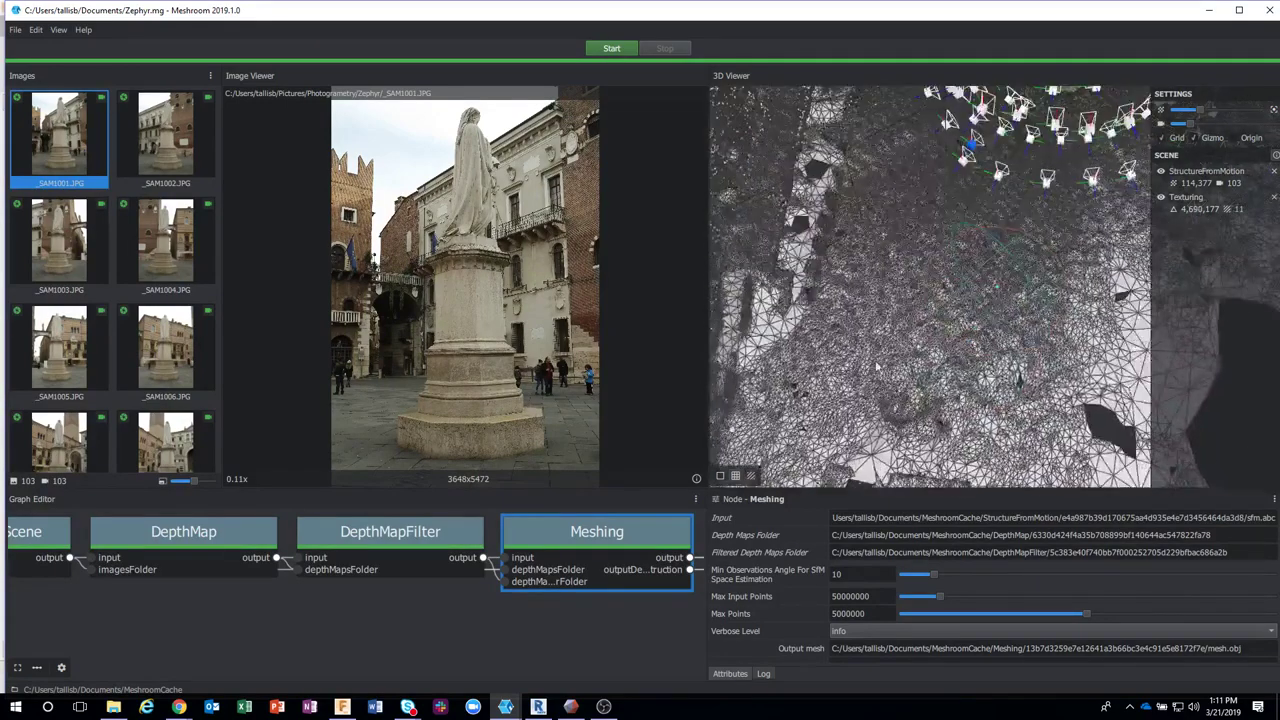
scroll(872, 375, "down", 3)
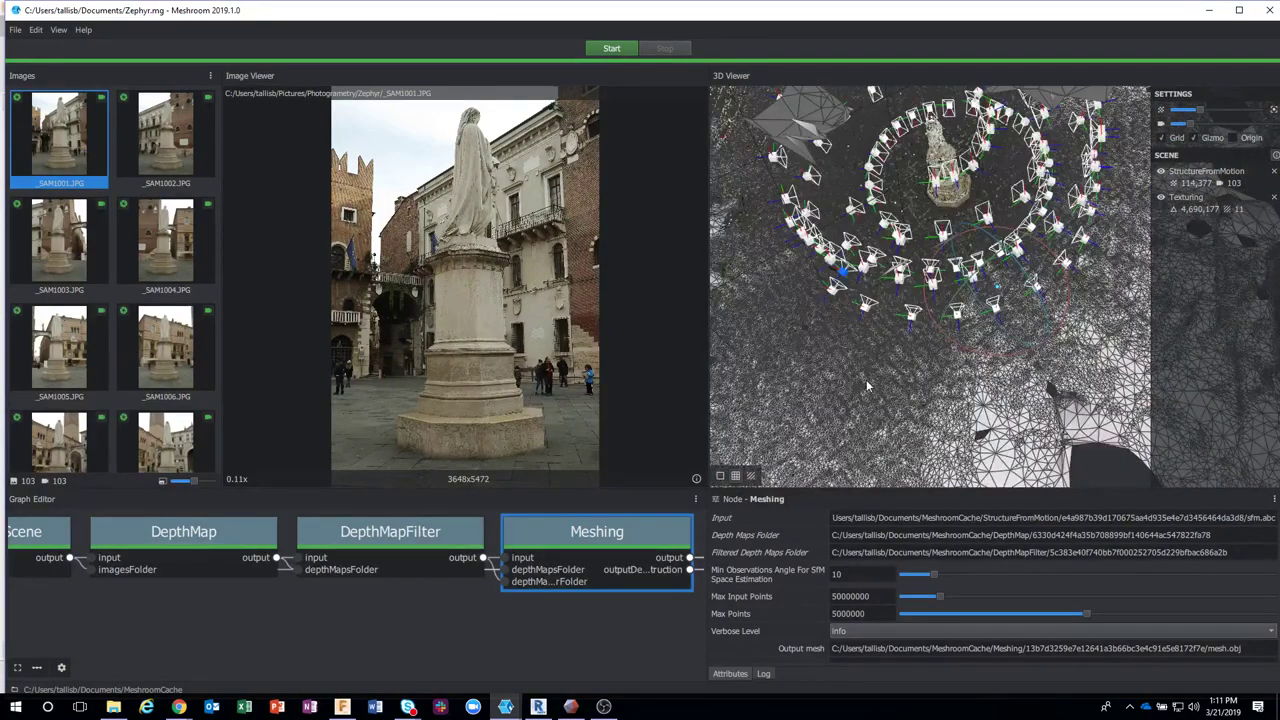
left_click_drag(866, 379, 968, 365)
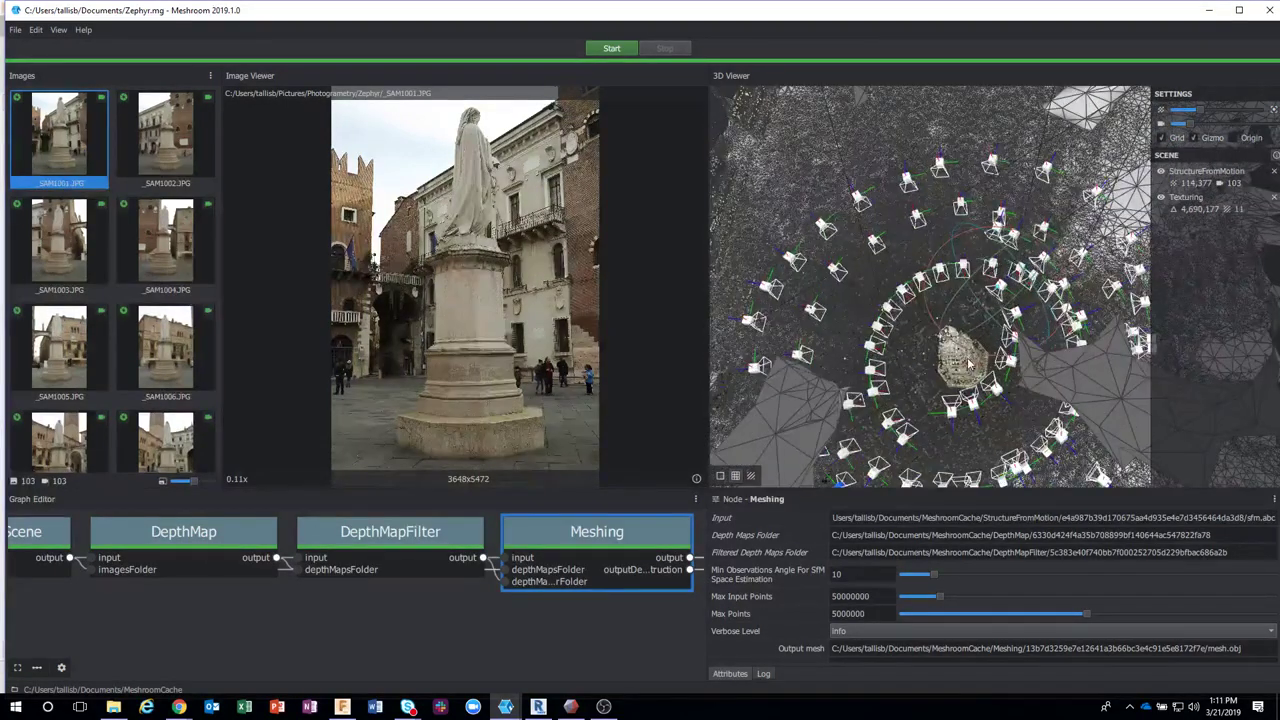
scroll(968, 365, "up", 3)
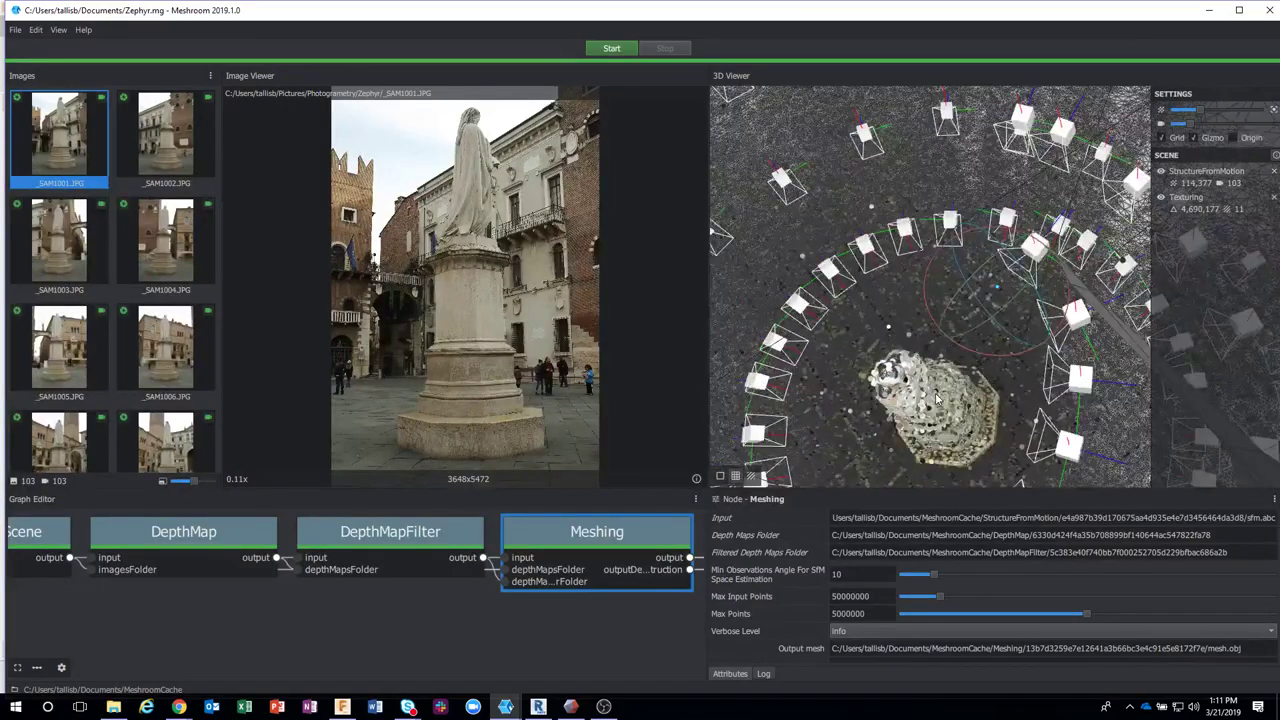
- Hide the orbit gizmo and orbit to an oblique view of the textured statue
mouse_move(940, 384)
left_mouse_down()
mouse_move(873, 418)
mouse_move(912, 314)
mouse_move(803, 446)
left_mouse_up()
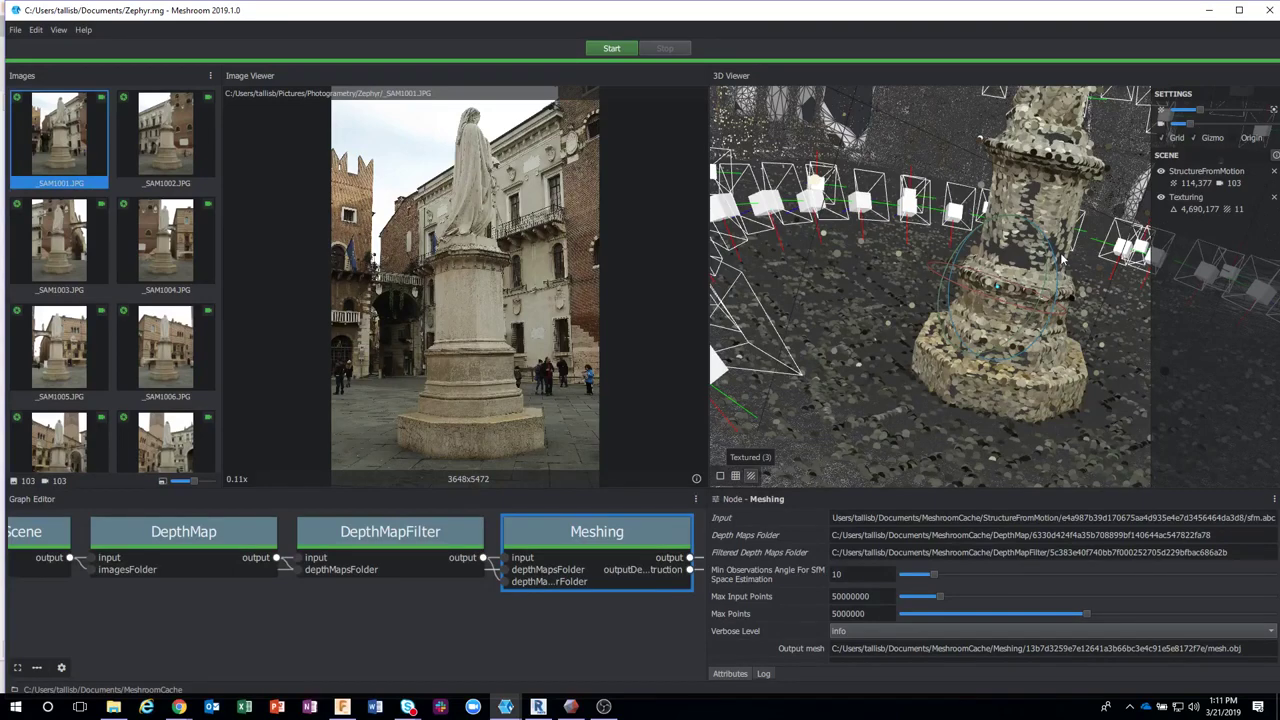
left_click(1194, 137)
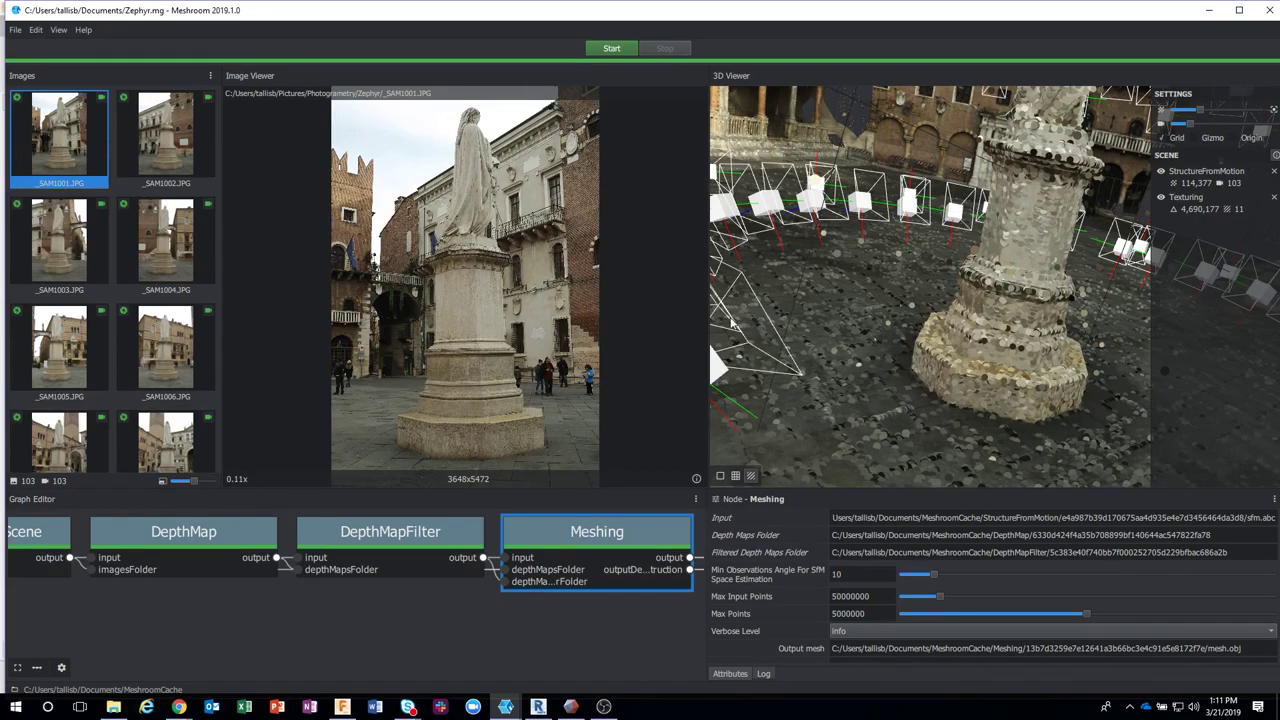
left_click_drag(731, 321, 815, 283)
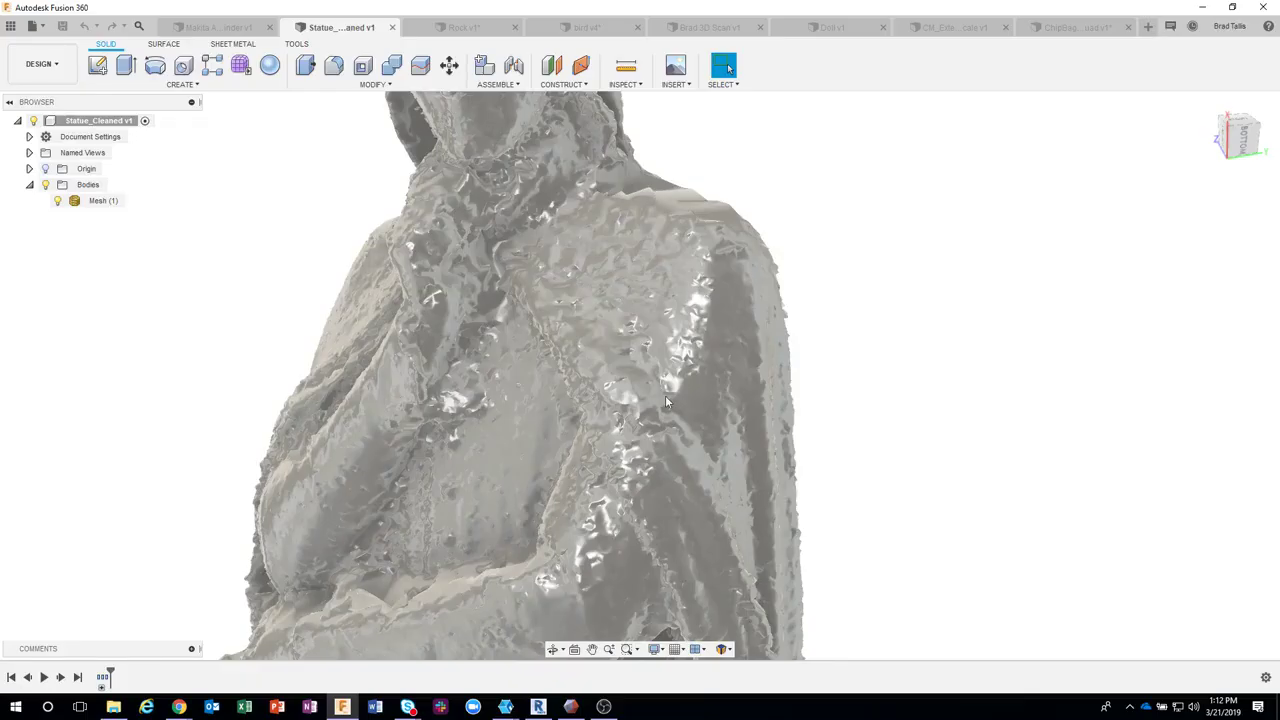
- Zoom out to see the entire cleaned statue mesh in Statue_Cleaned v1
scroll(667, 402, "down", 5)
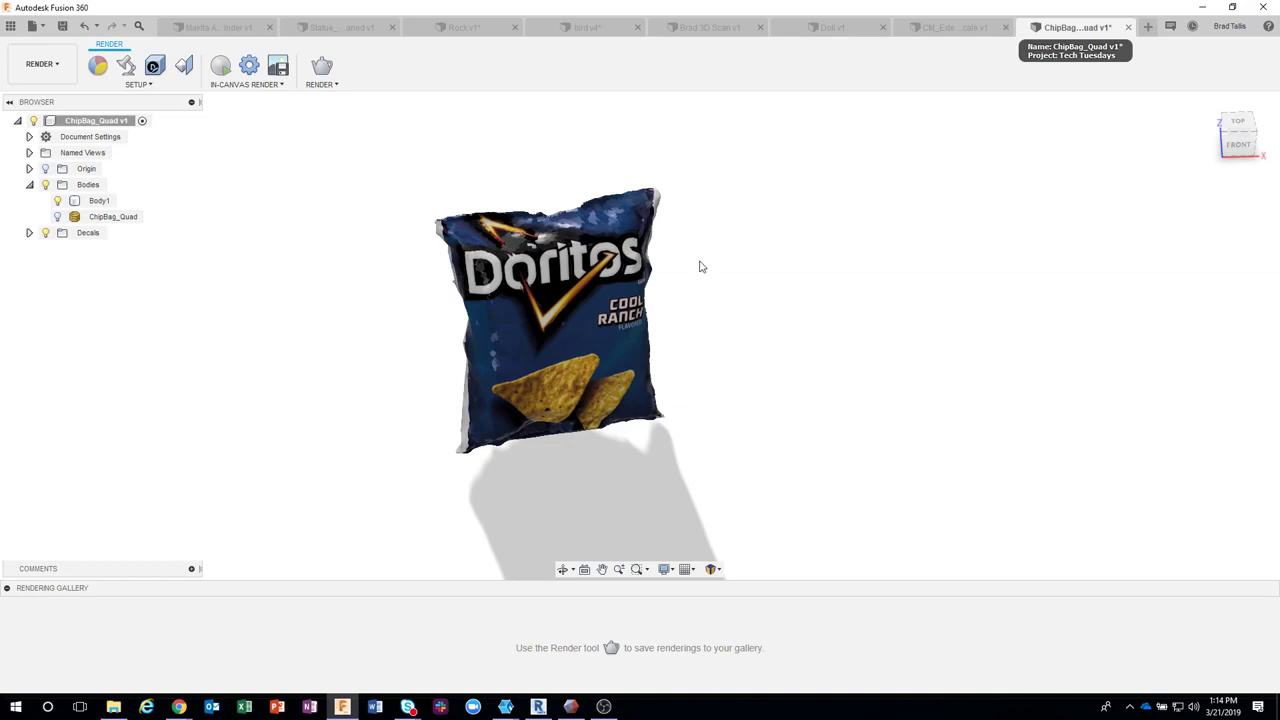
- Rotate the view closer around the scanned Doritos Cool Ranch chip bag
middle_click_drag(700, 266, 815, 252, "shift")
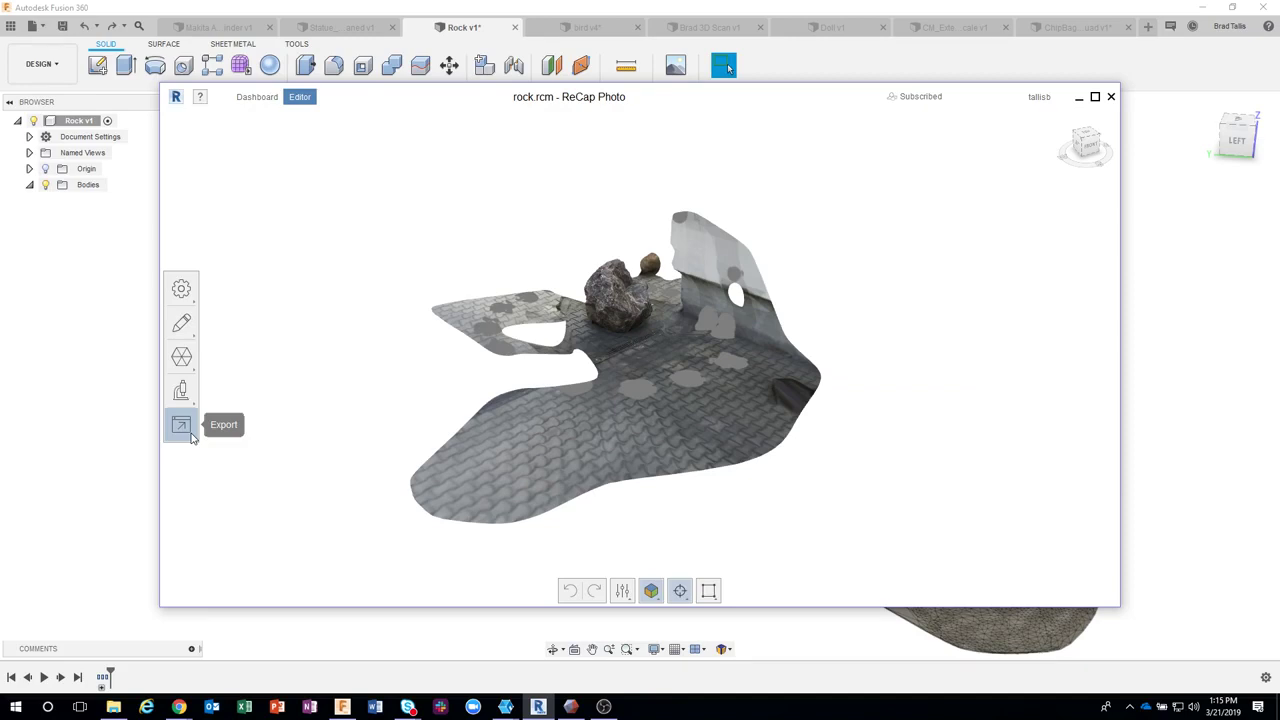
- Open the rock model's export options, then bring the Meshroom console log forward
left_click(192, 437)
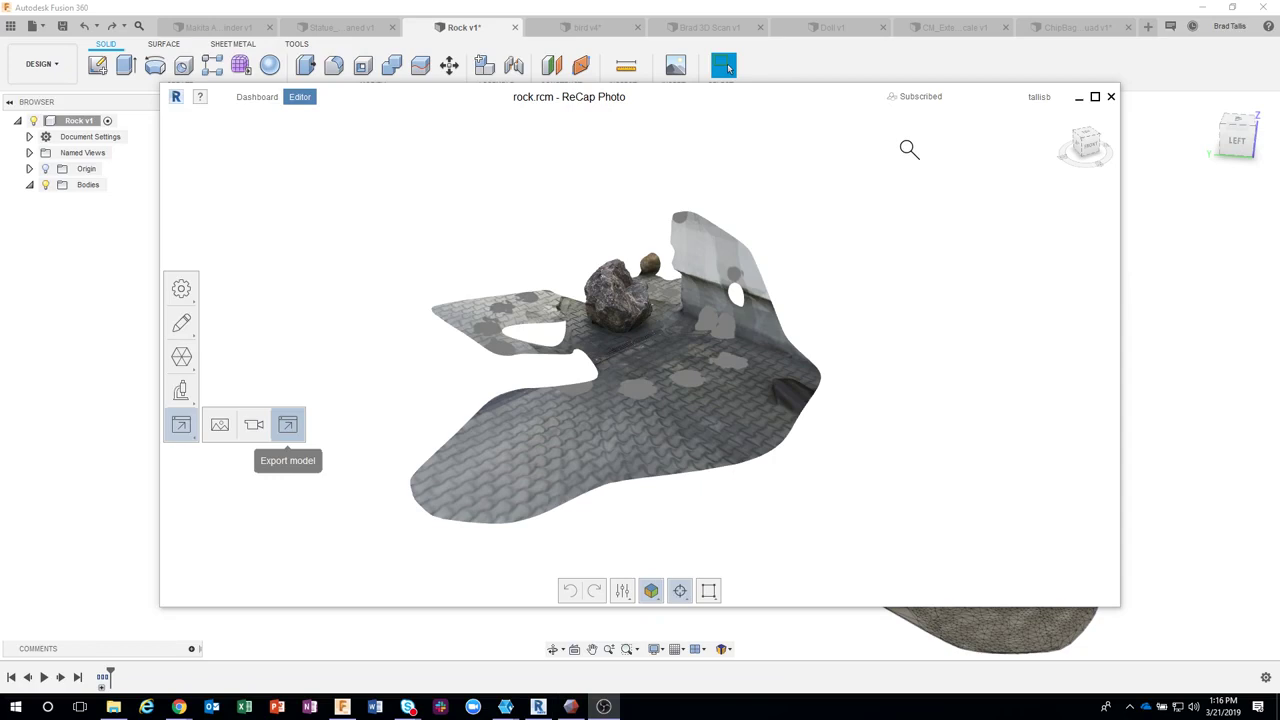
mouse_move(571, 706)
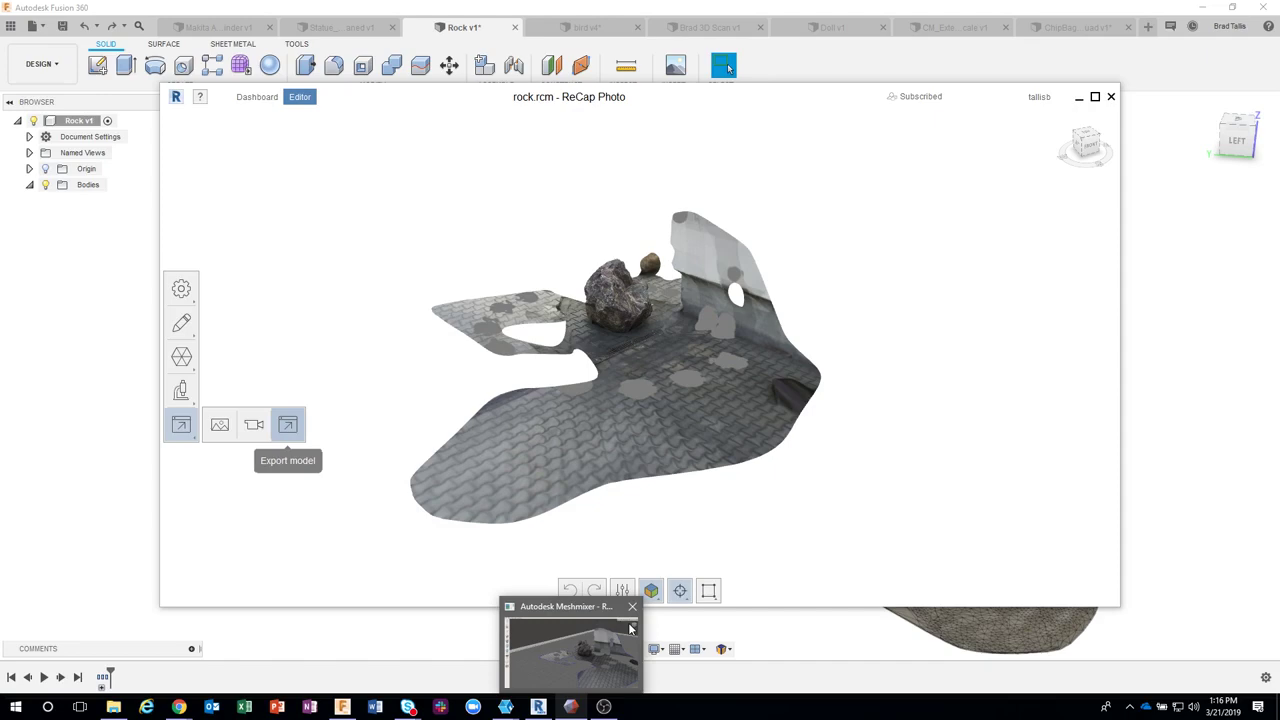
left_click(569, 707)
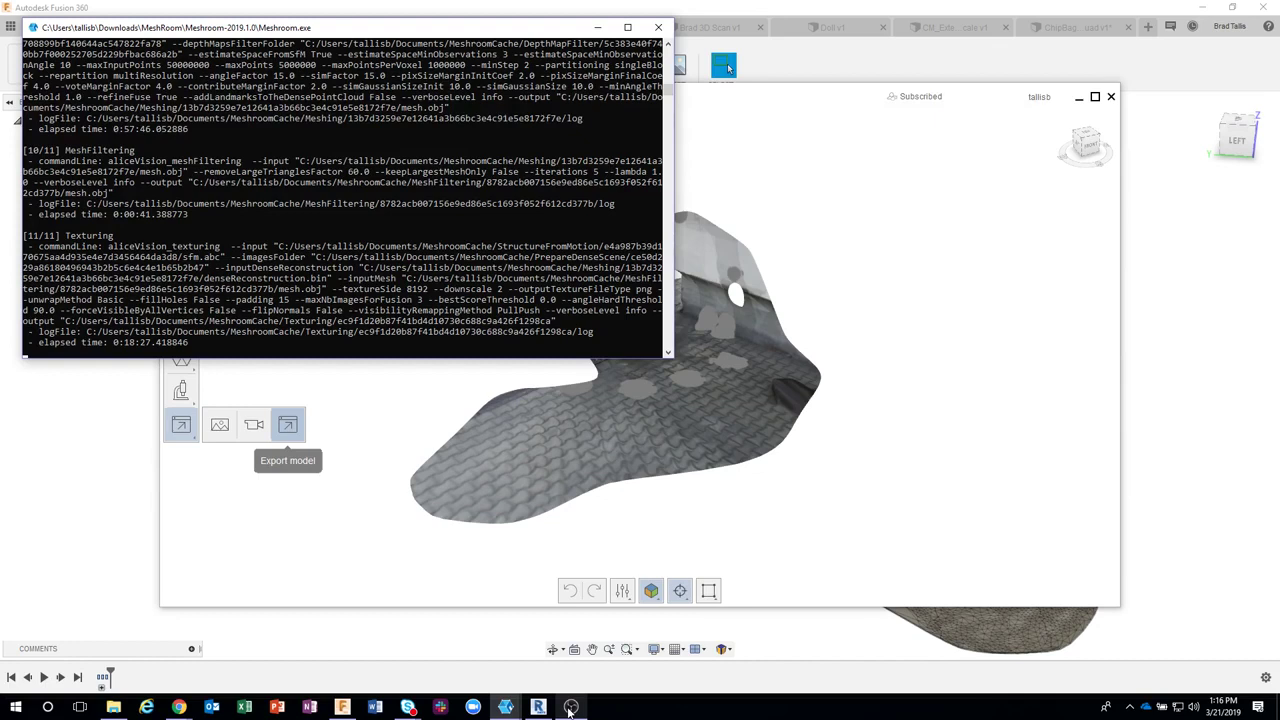
- Turn and zoom toward the textured rock scan and close the Meshroom console window
left_click_drag(640, 370, 680, 365)
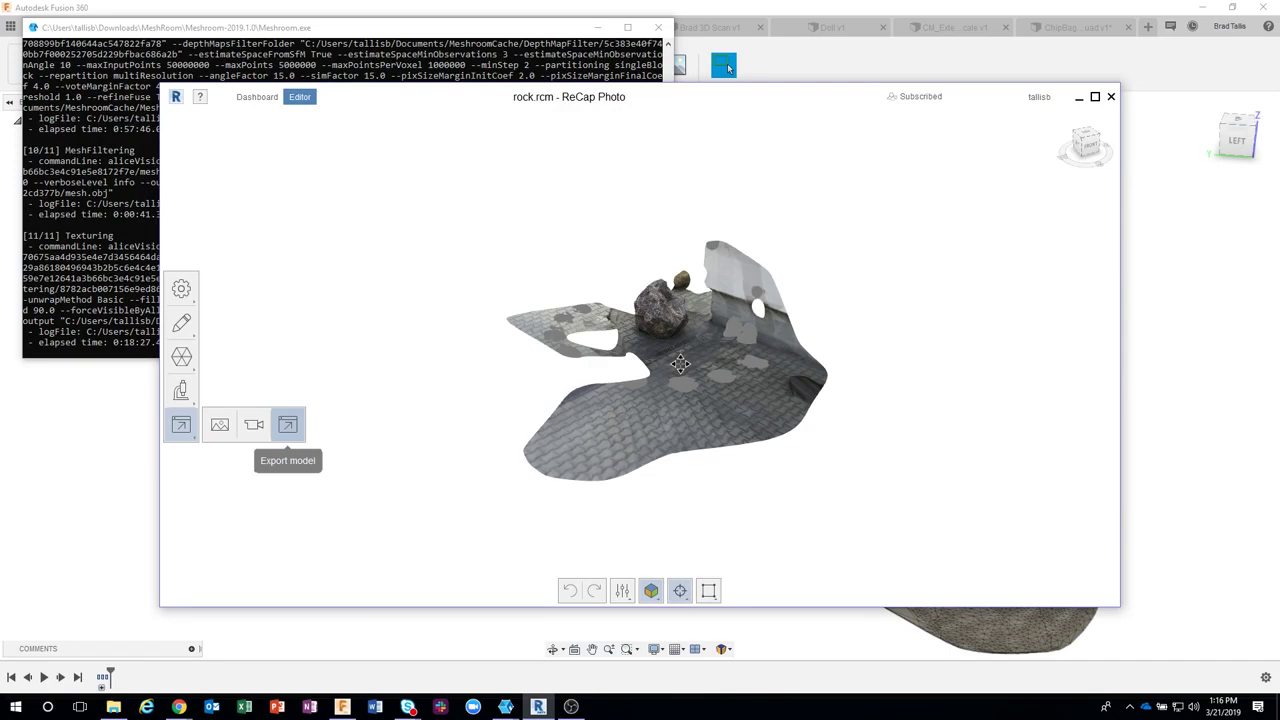
scroll(594, 110, "up", 3)
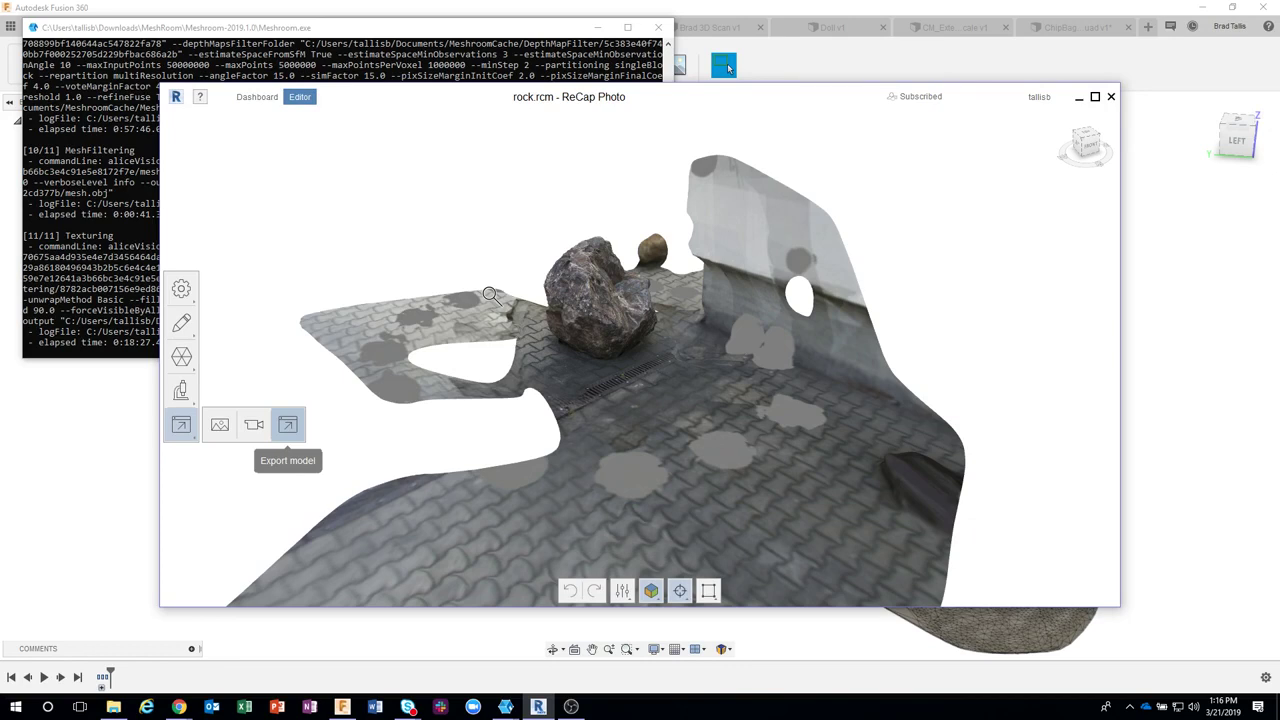
left_click(599, 549)
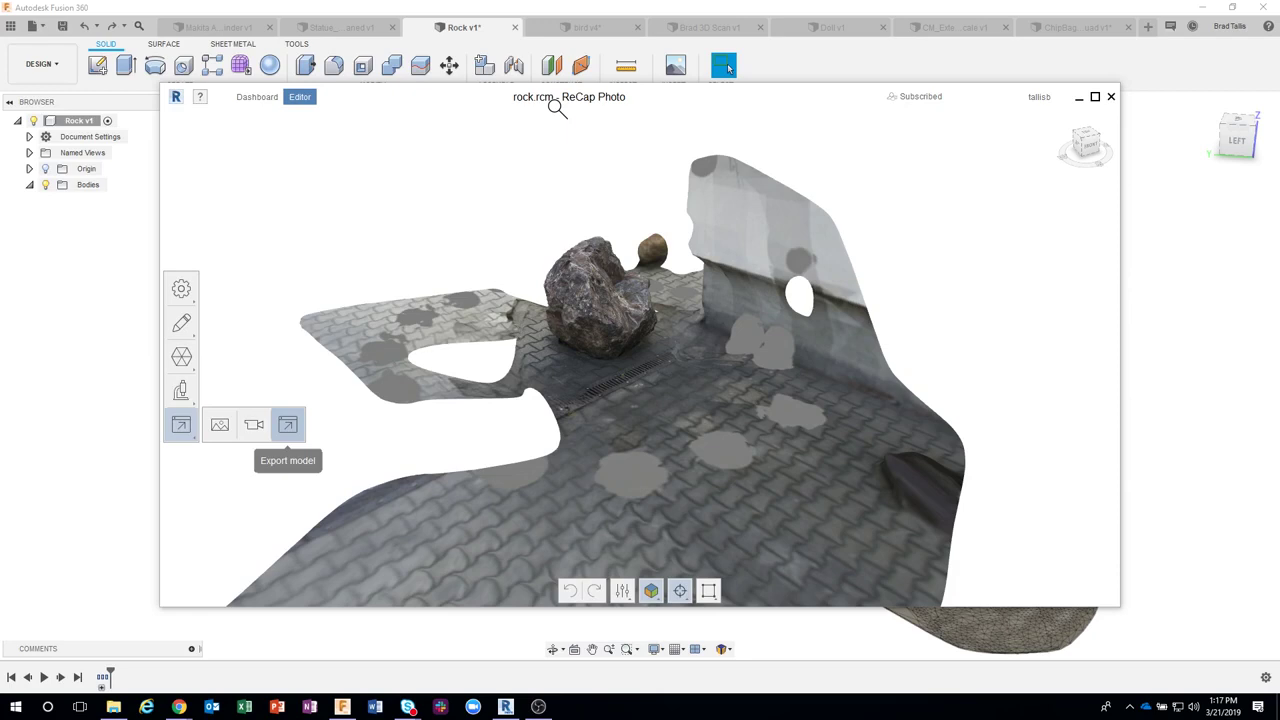
scroll(634, 328, "up", 3)
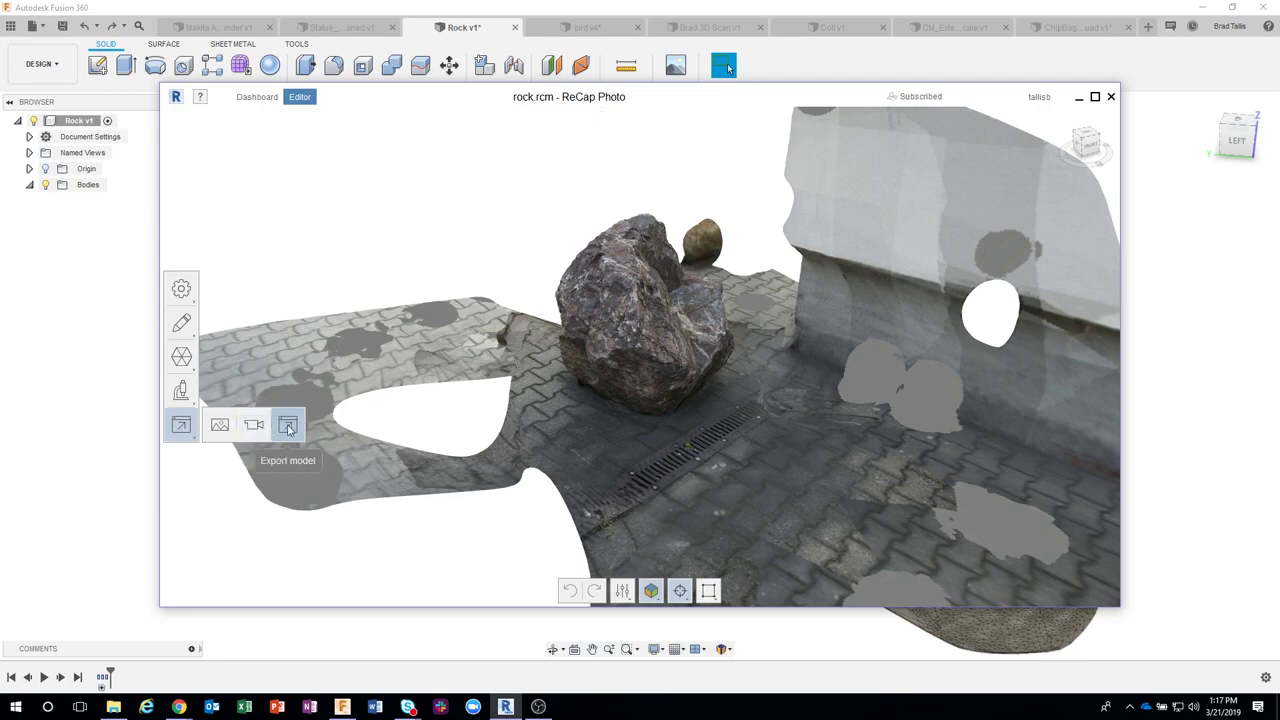
- Open the advanced model export settings for rock.rcm, keeping OBJ as the export format
left_click(180, 425)
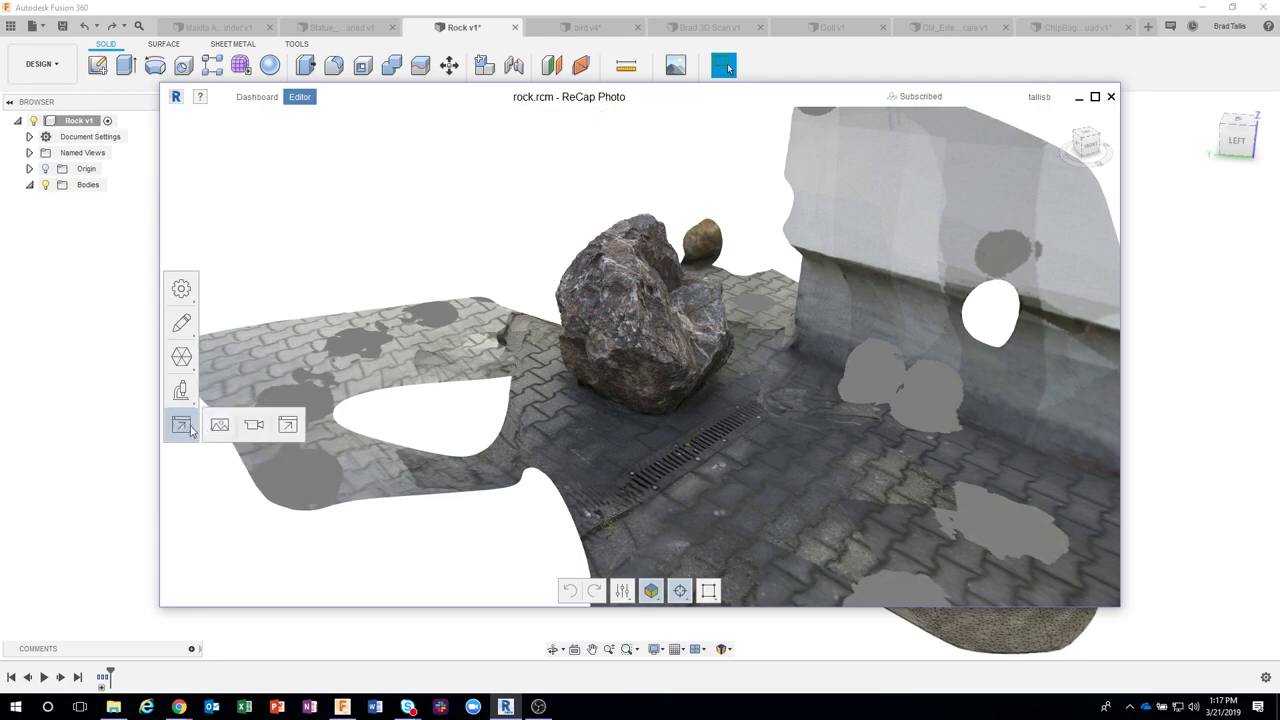
left_click(288, 426)
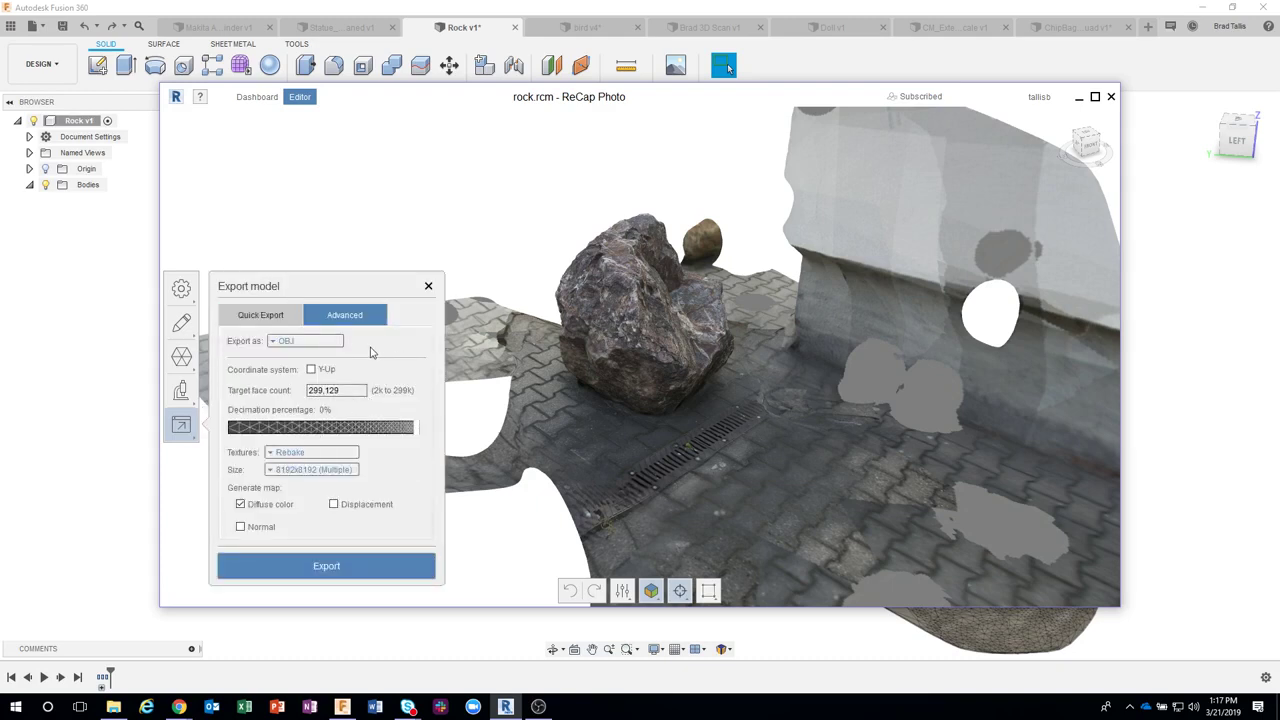
left_click(290, 347)
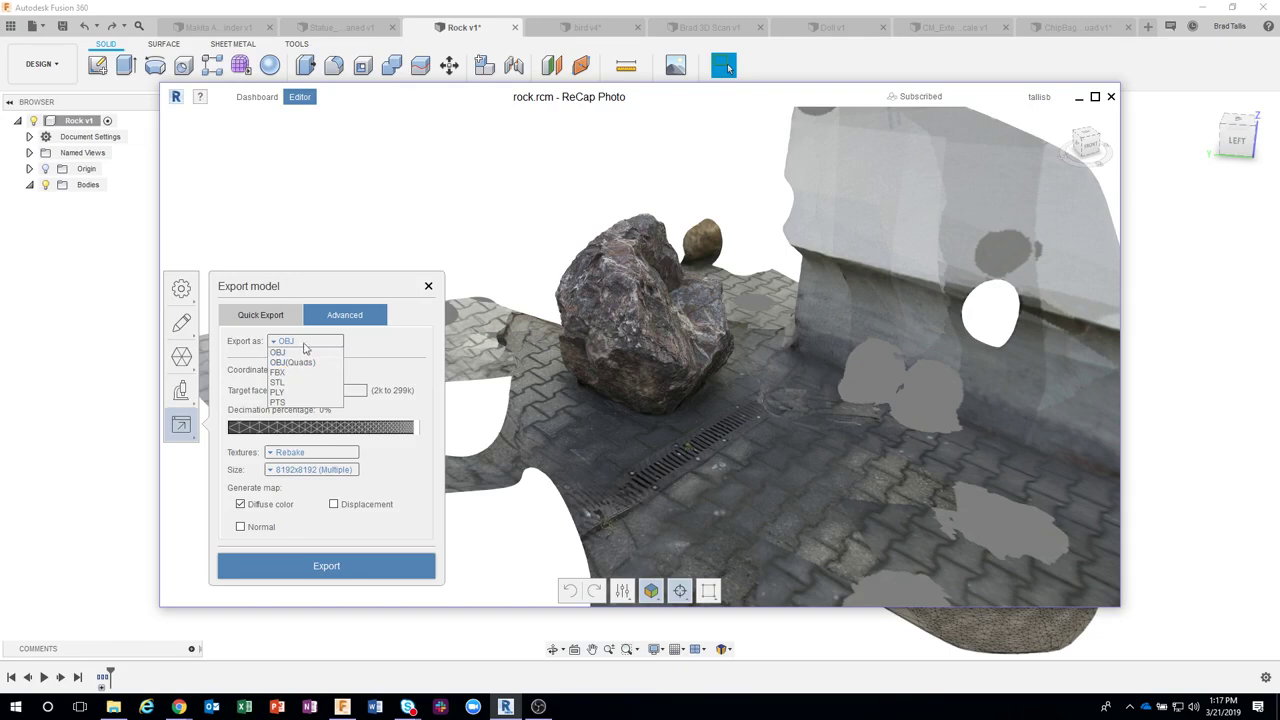
left_click(310, 347)
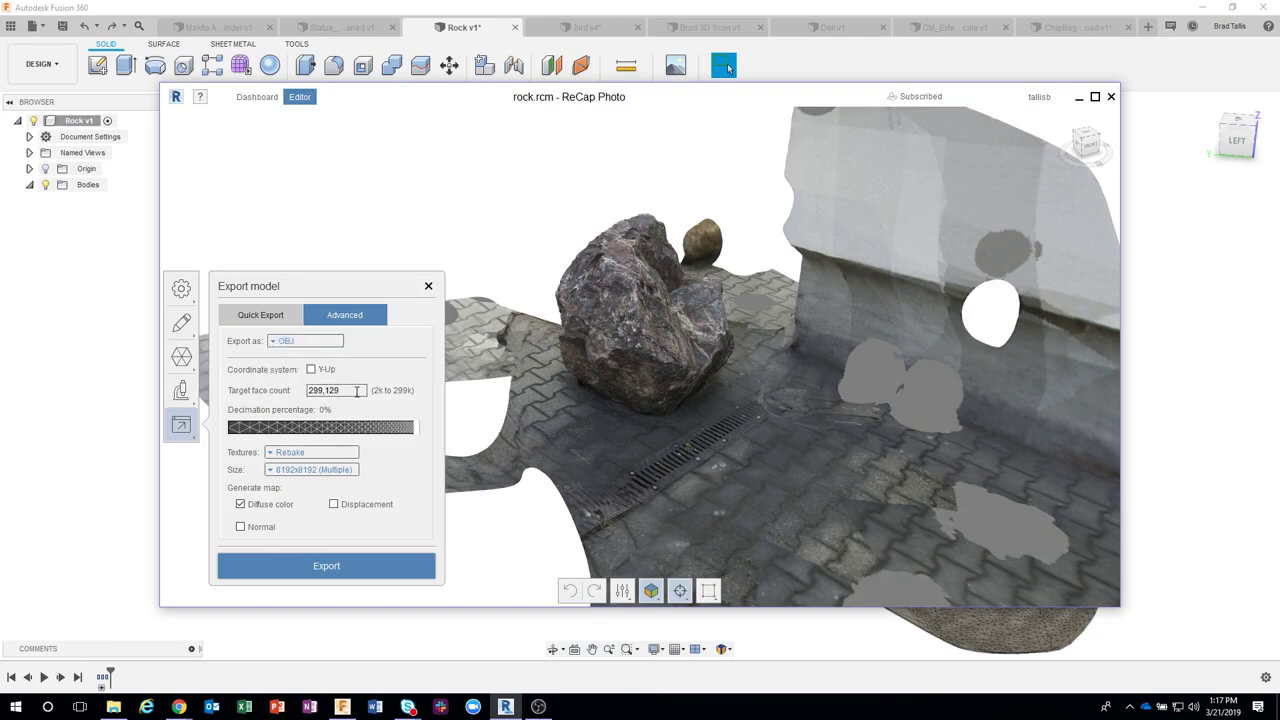
left_click_drag(355, 390, 299, 390)
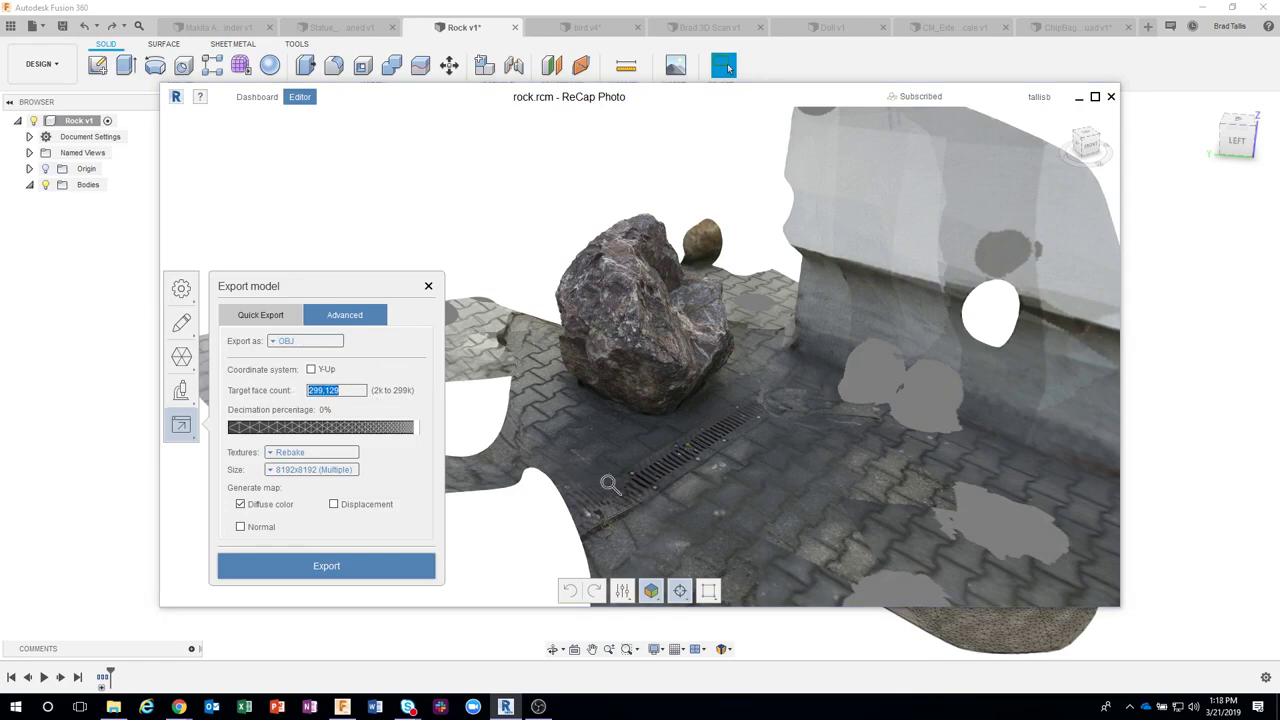
left_click(651, 592)
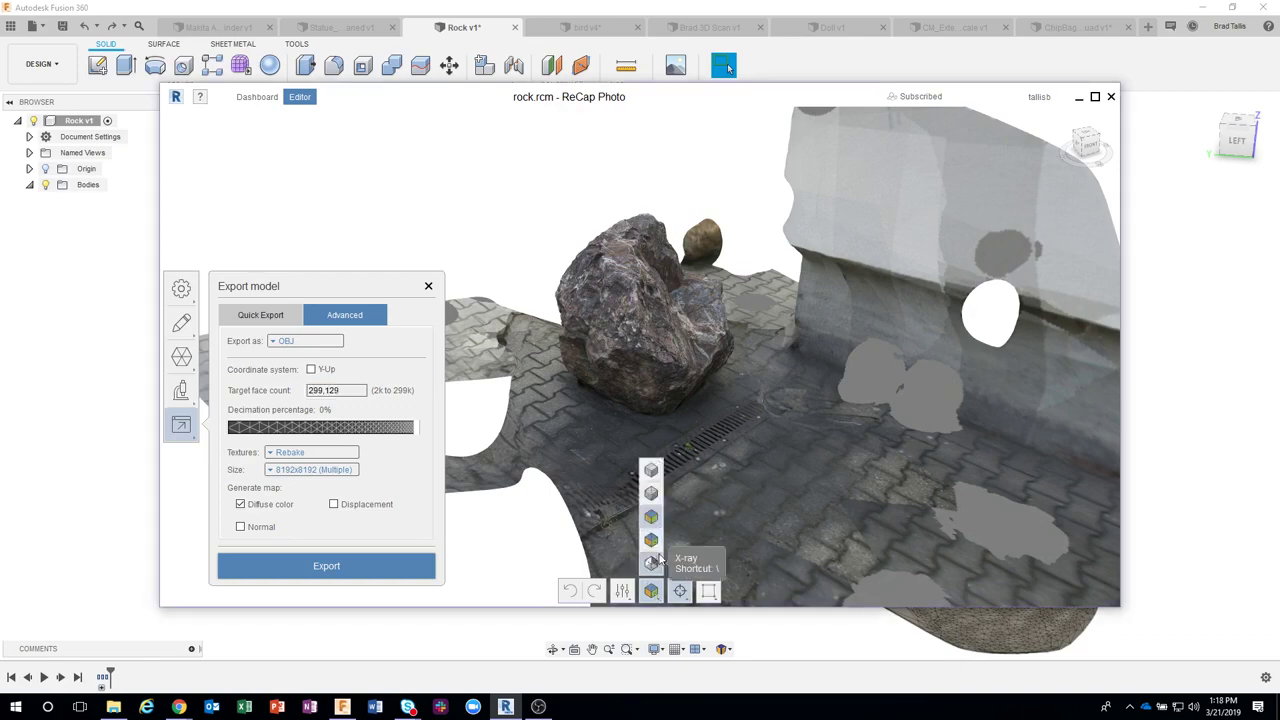
- Display the rock mesh as solid with wireframe and zoom in on it
left_click(651, 493)
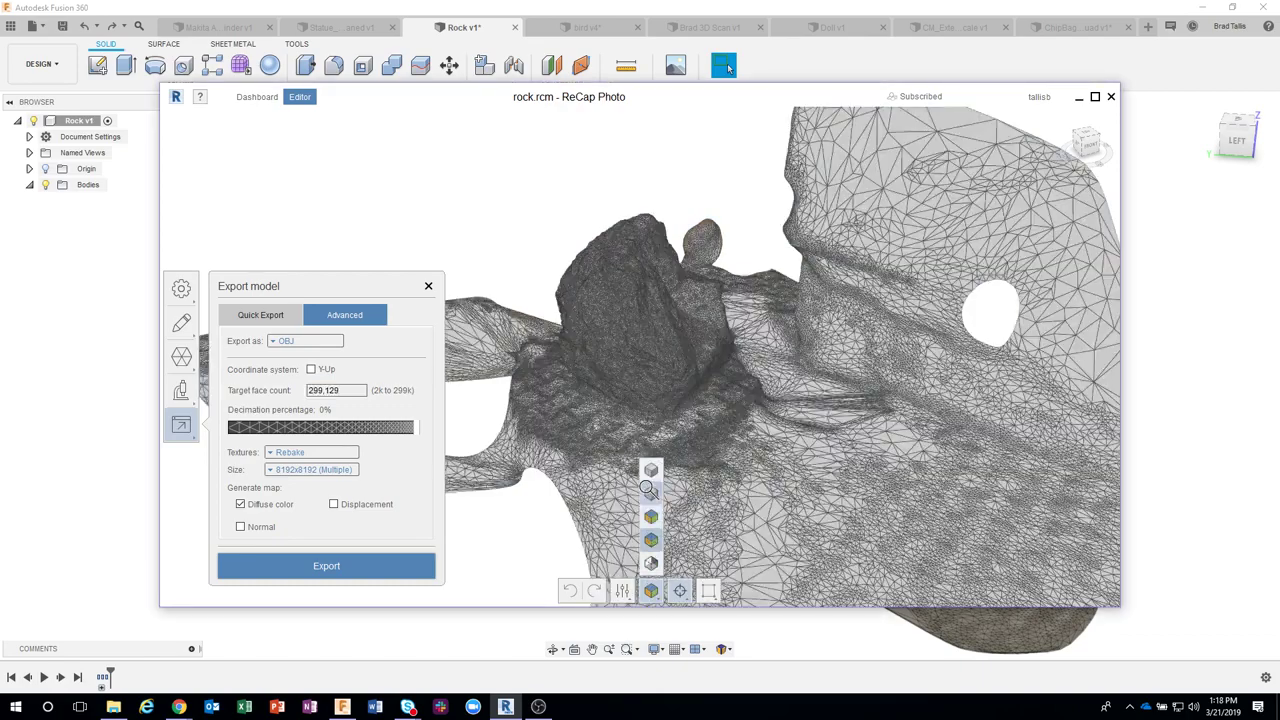
scroll(618, 298, "up", 3)
scroll(618, 298, "up", 2)
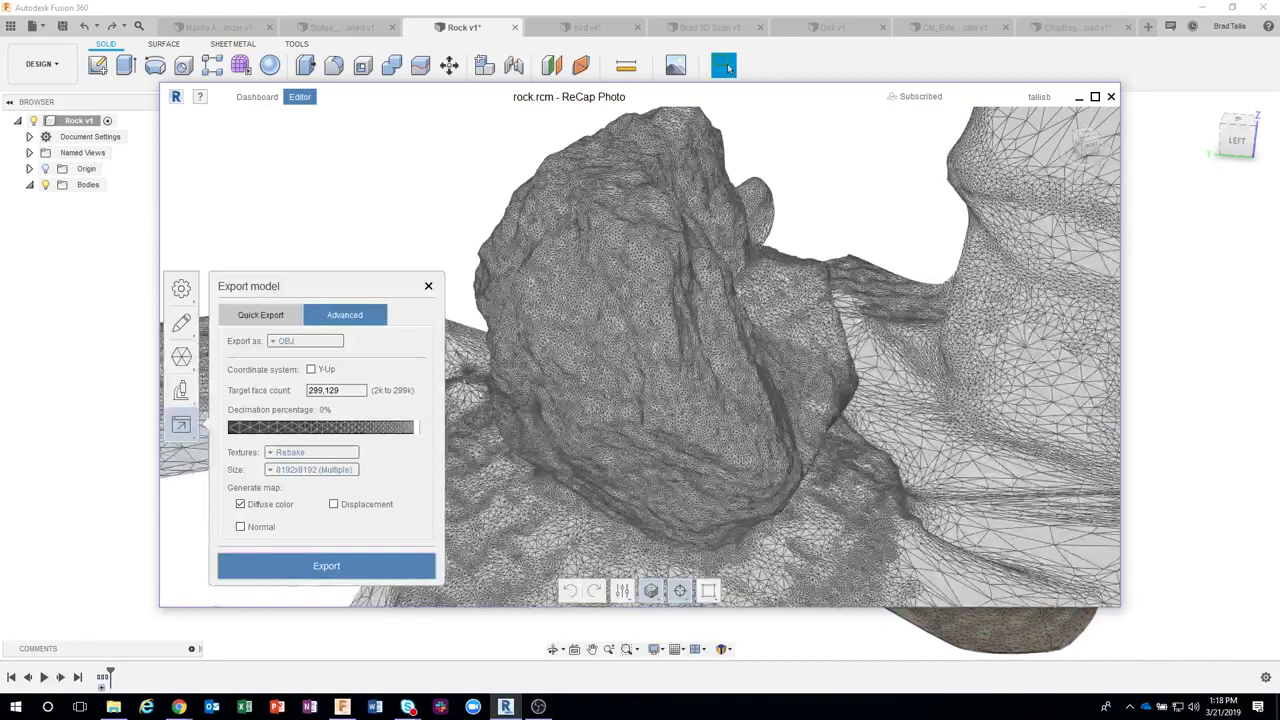
scroll(618, 298, "up", 2)
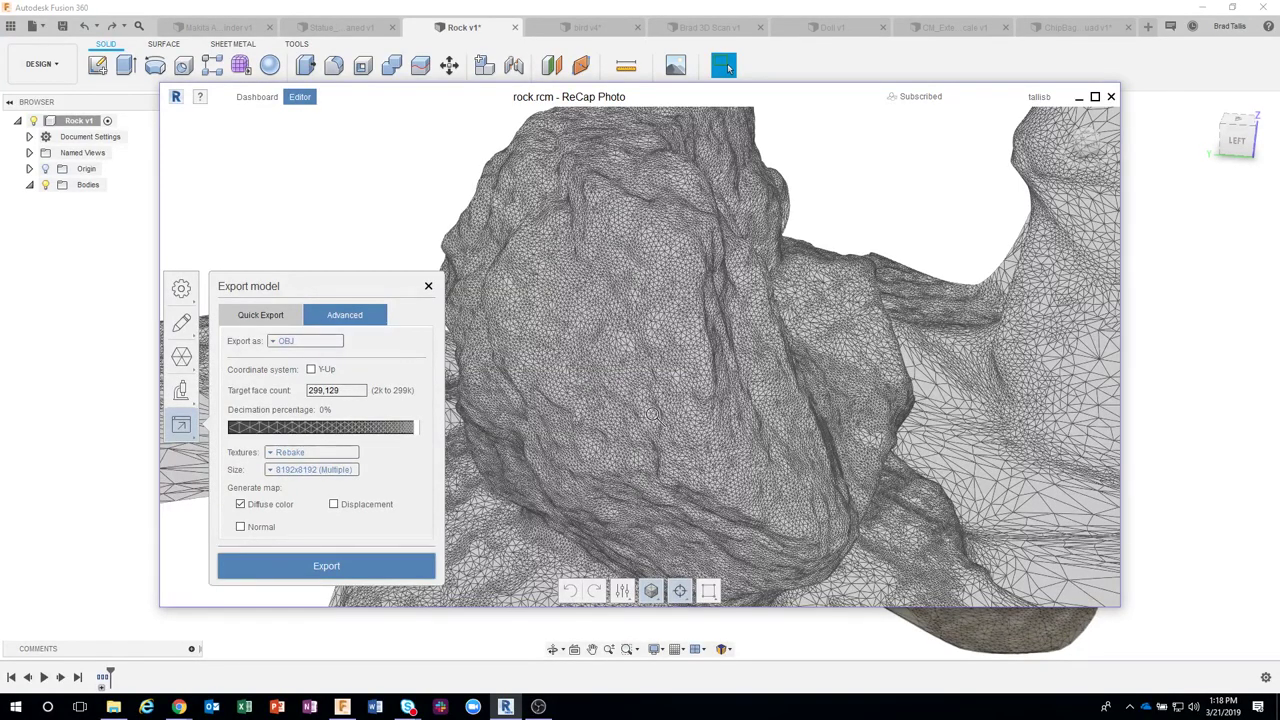
- Drag the decimation to 80%, cutting the target from 299,129 to 59,825 faces
double_click(345, 389)
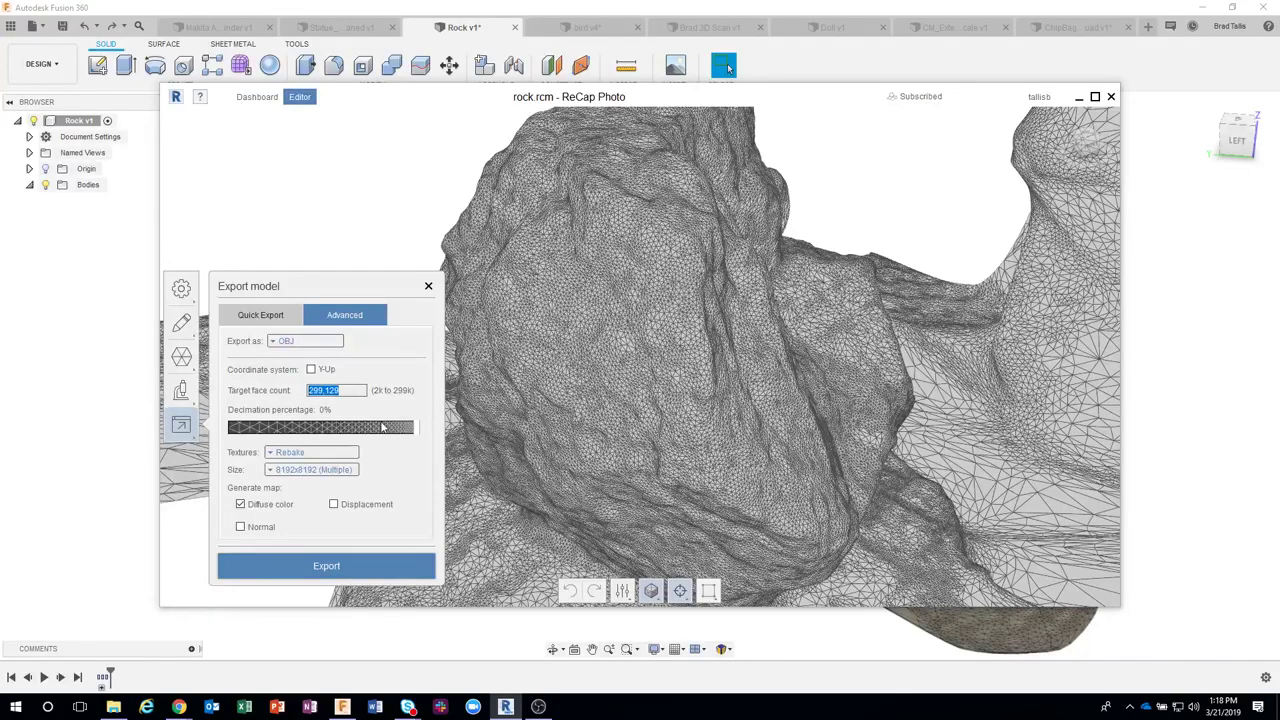
left_click_drag(338, 389, 303, 389)
left_click(360, 429)
left_click(347, 431)
left_click_drag(347, 431, 267, 428)
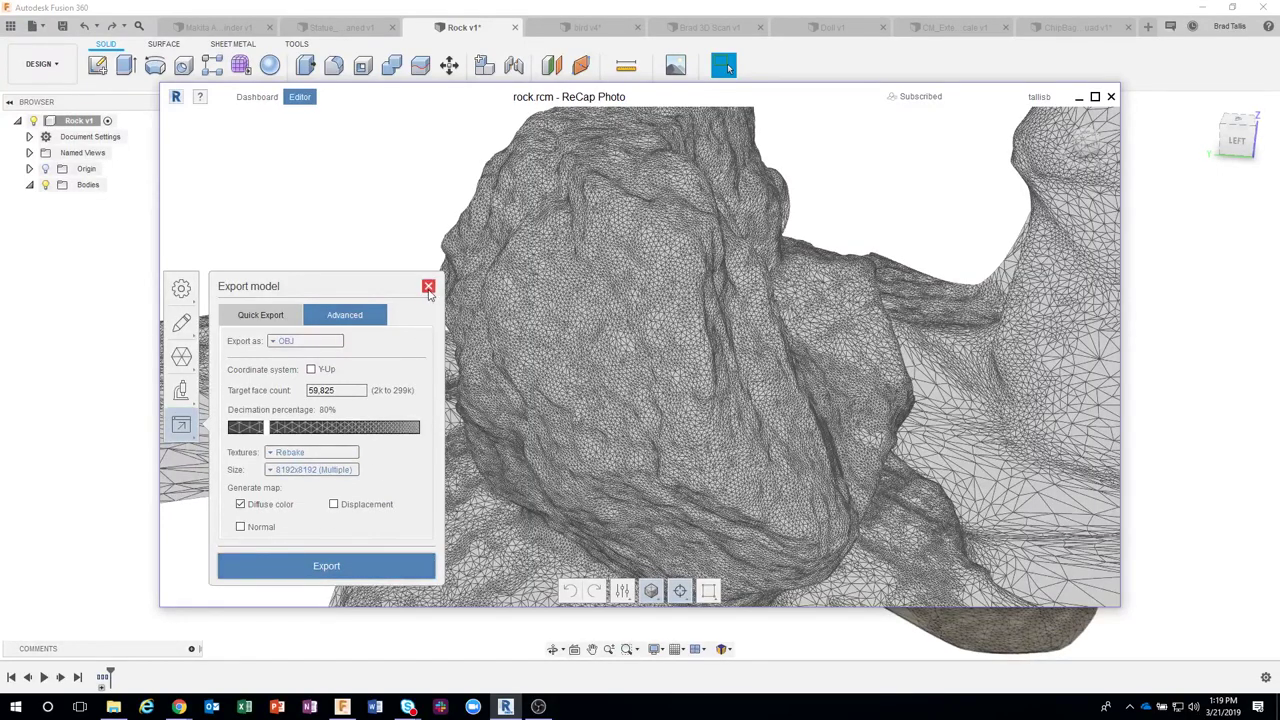
- Close the export settings without exporting and quit ReCap Photo
left_click(428, 286)
scroll(512, 300, "down", 5)
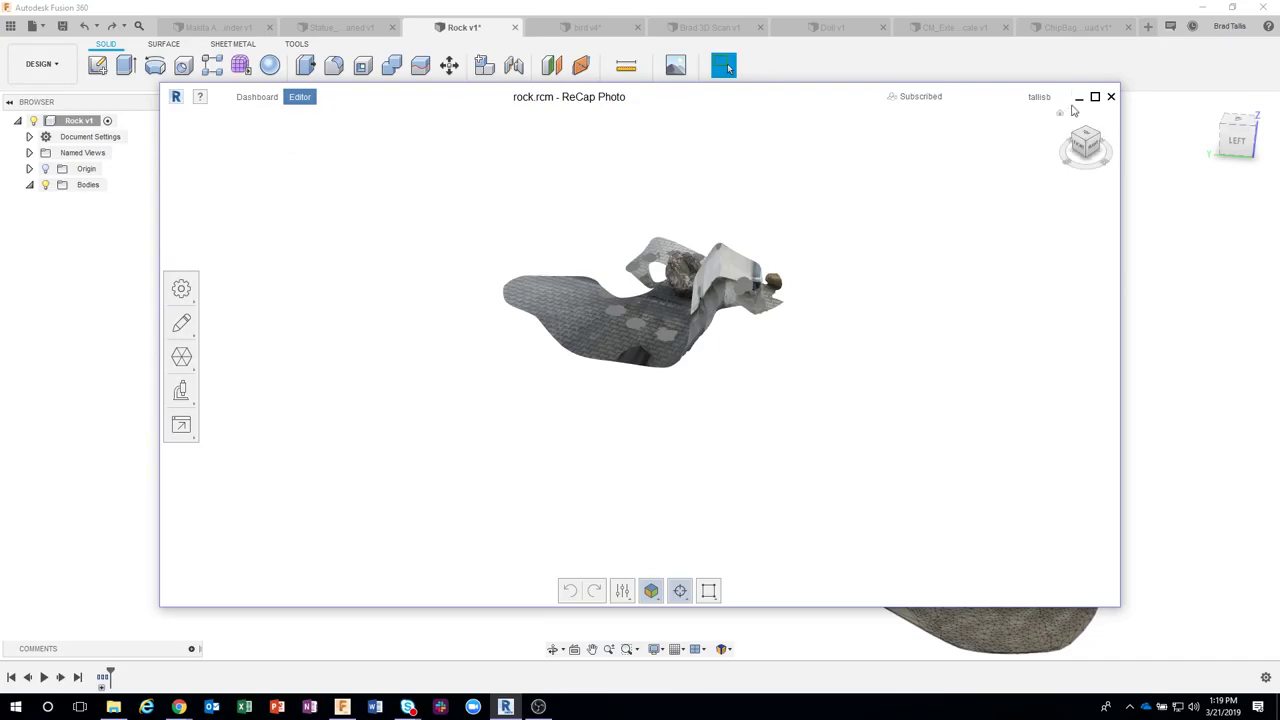
left_click(1110, 96)
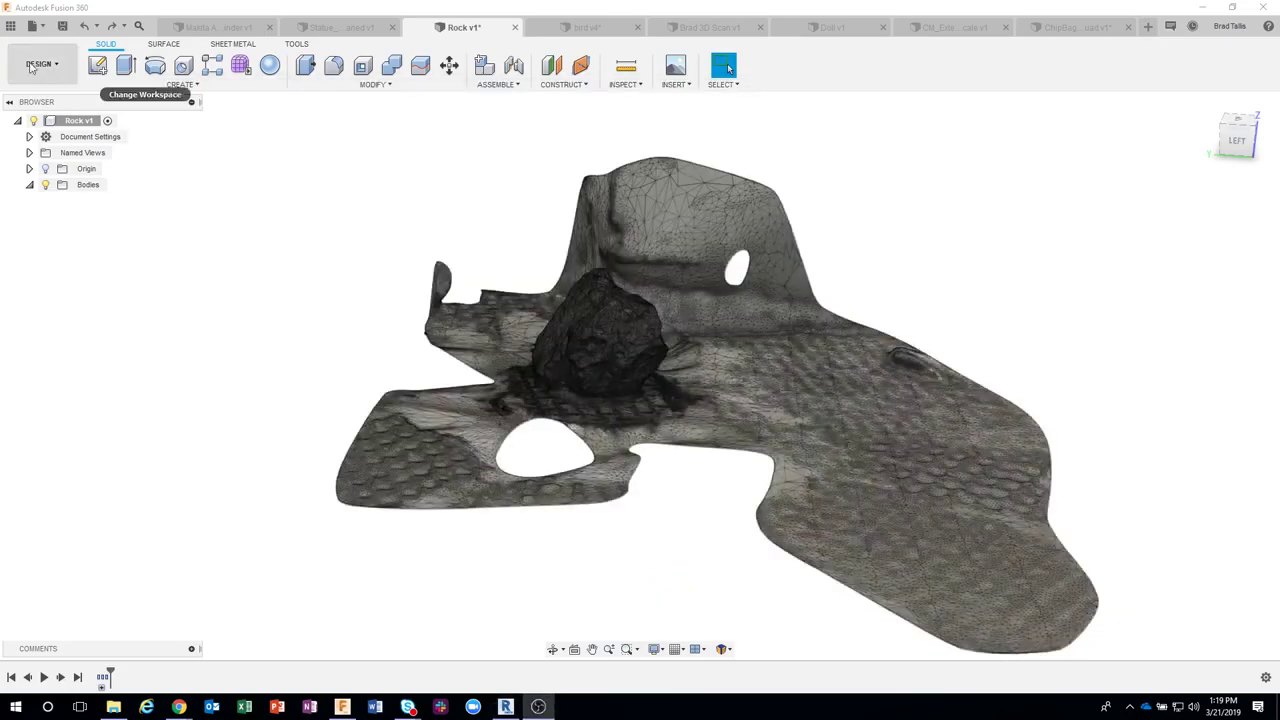
- Open the Data Panel, start a Select Files upload, and look through the Rock folders
left_click(10, 27)
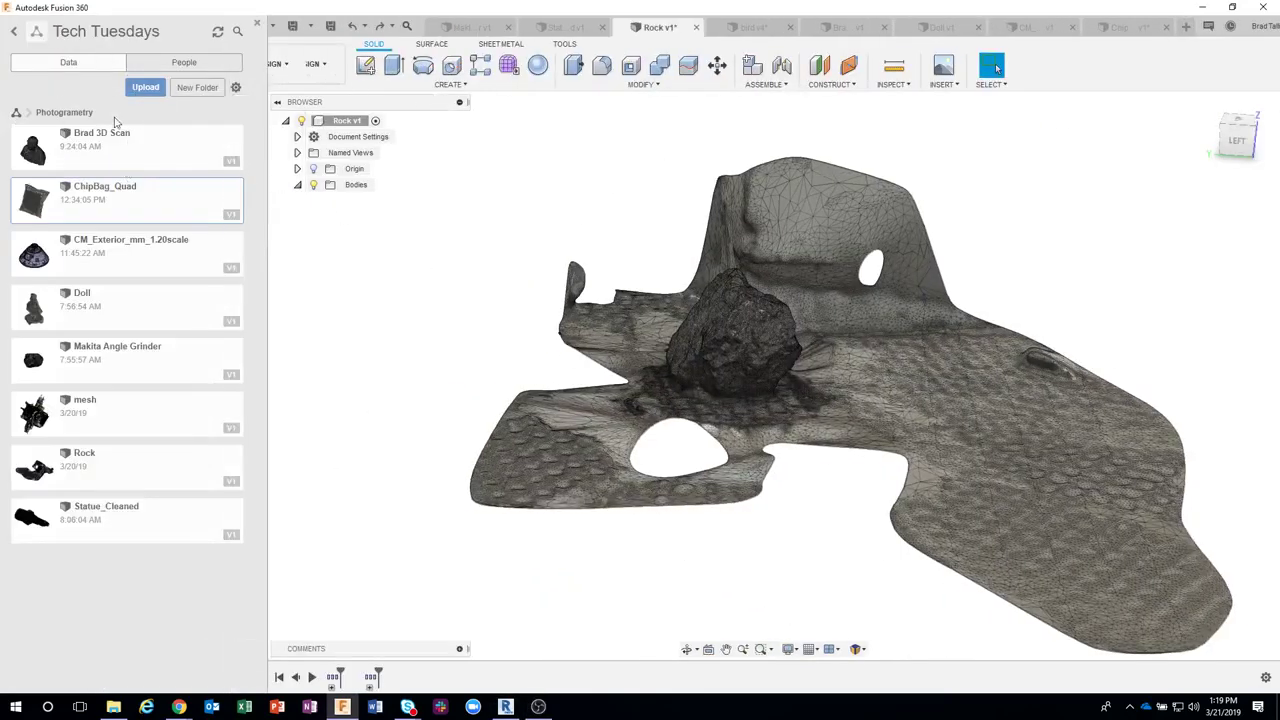
left_click(142, 88)
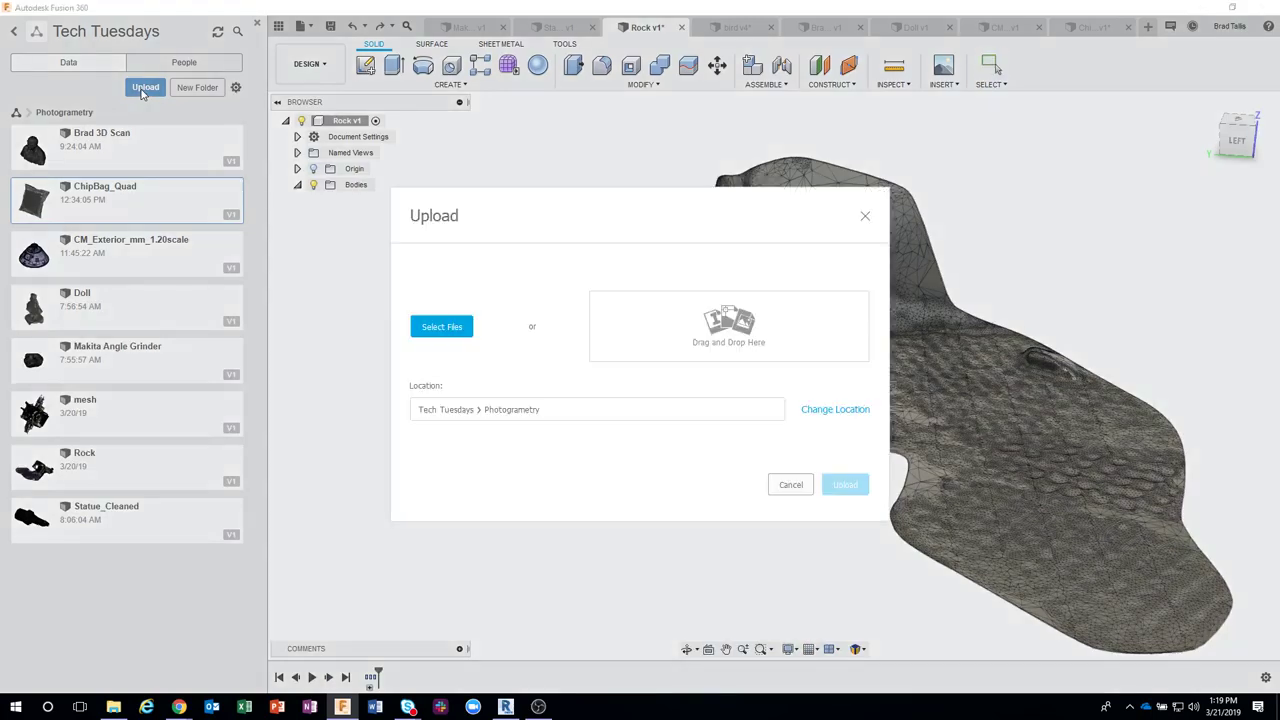
left_click(442, 330)
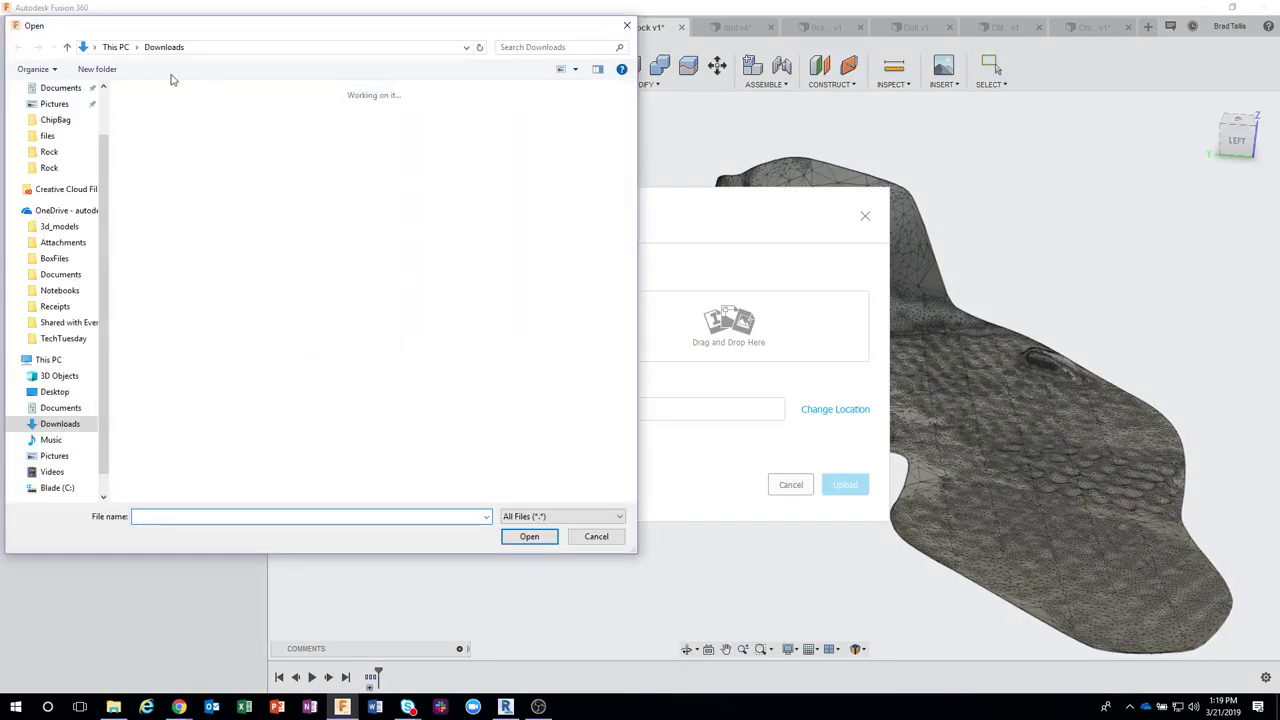
left_click(50, 152)
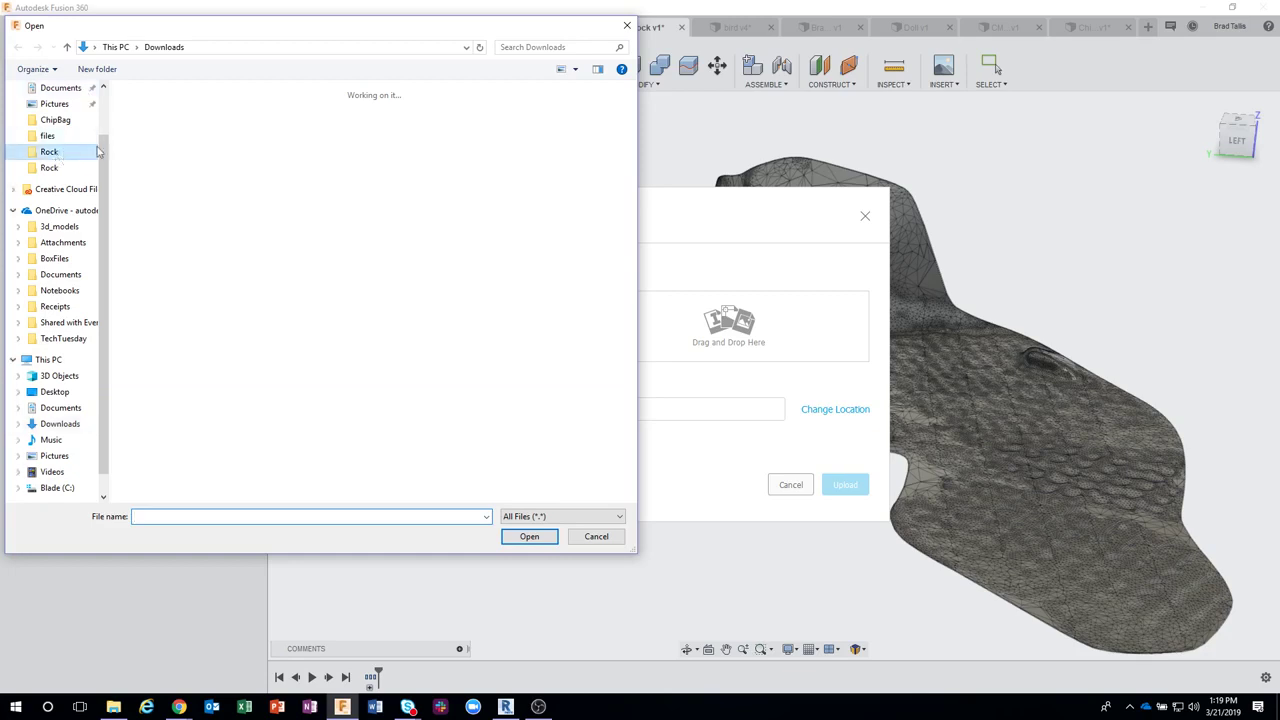
left_click(49, 167)
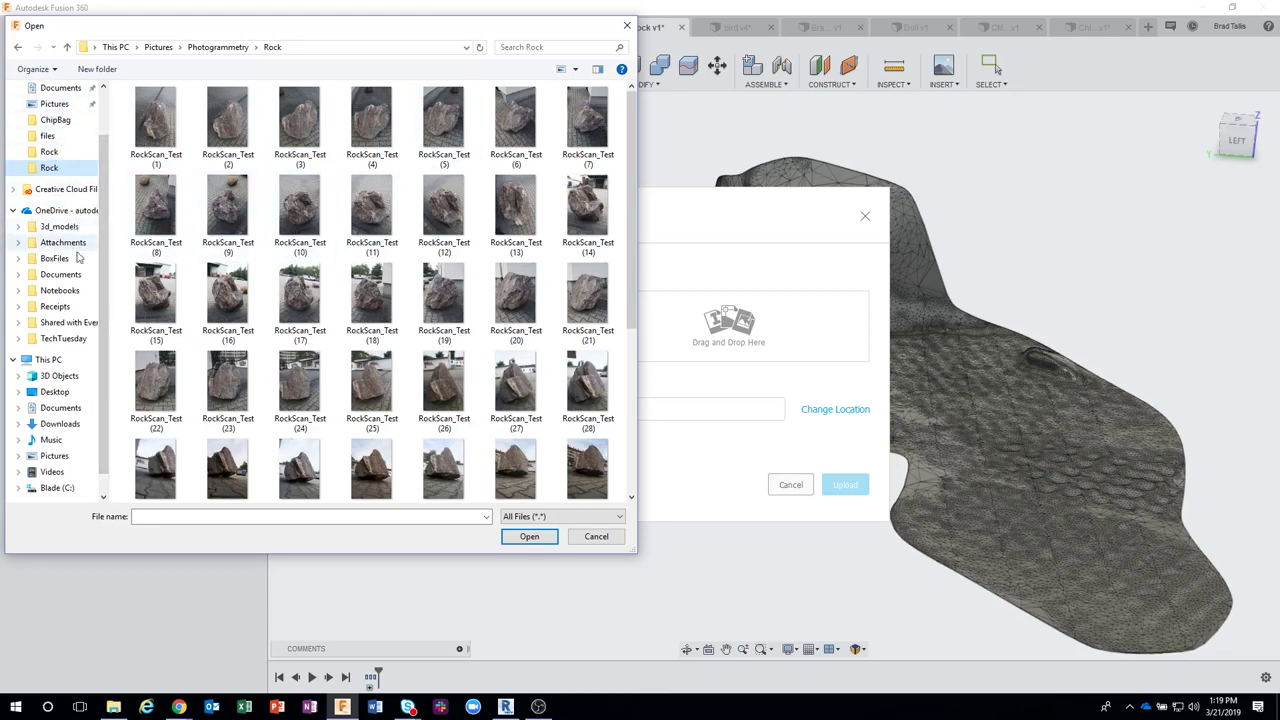
scroll(73, 197, "up", 1)
- Browse Downloads > Rock > Rock, then cancel both dialogs without uploading anything
left_click(60, 88)
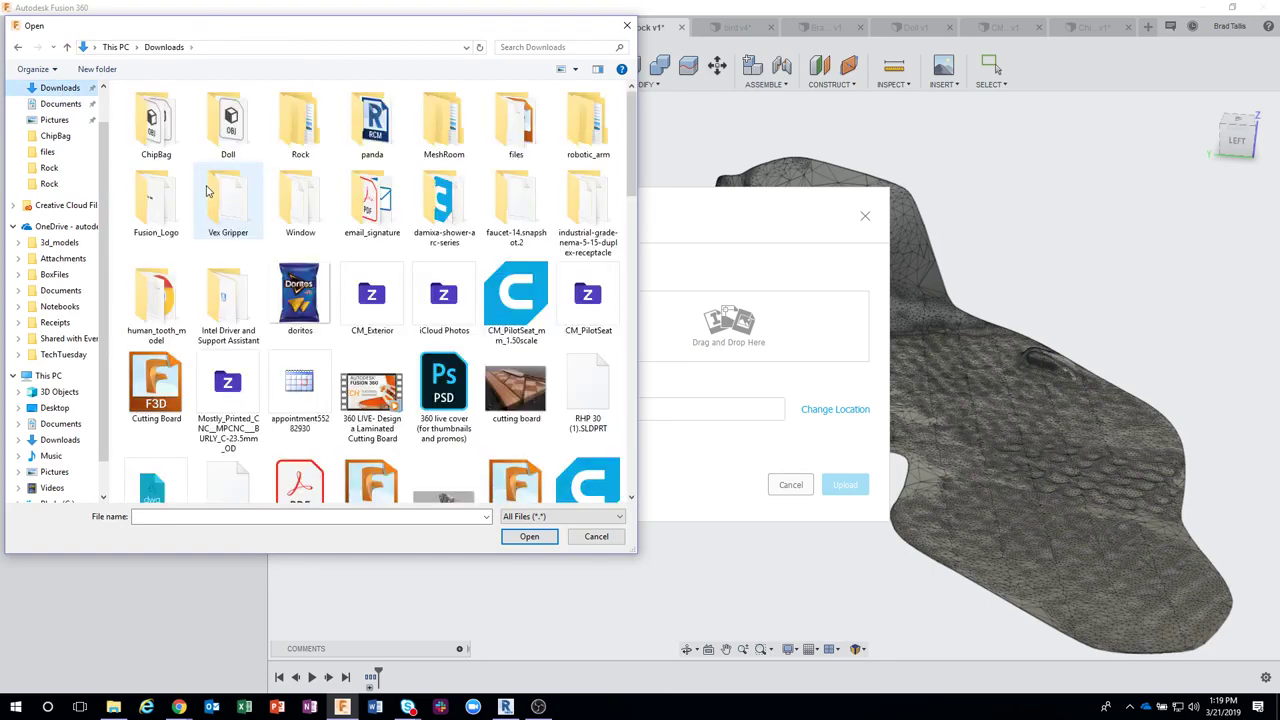
double_click(287, 128)
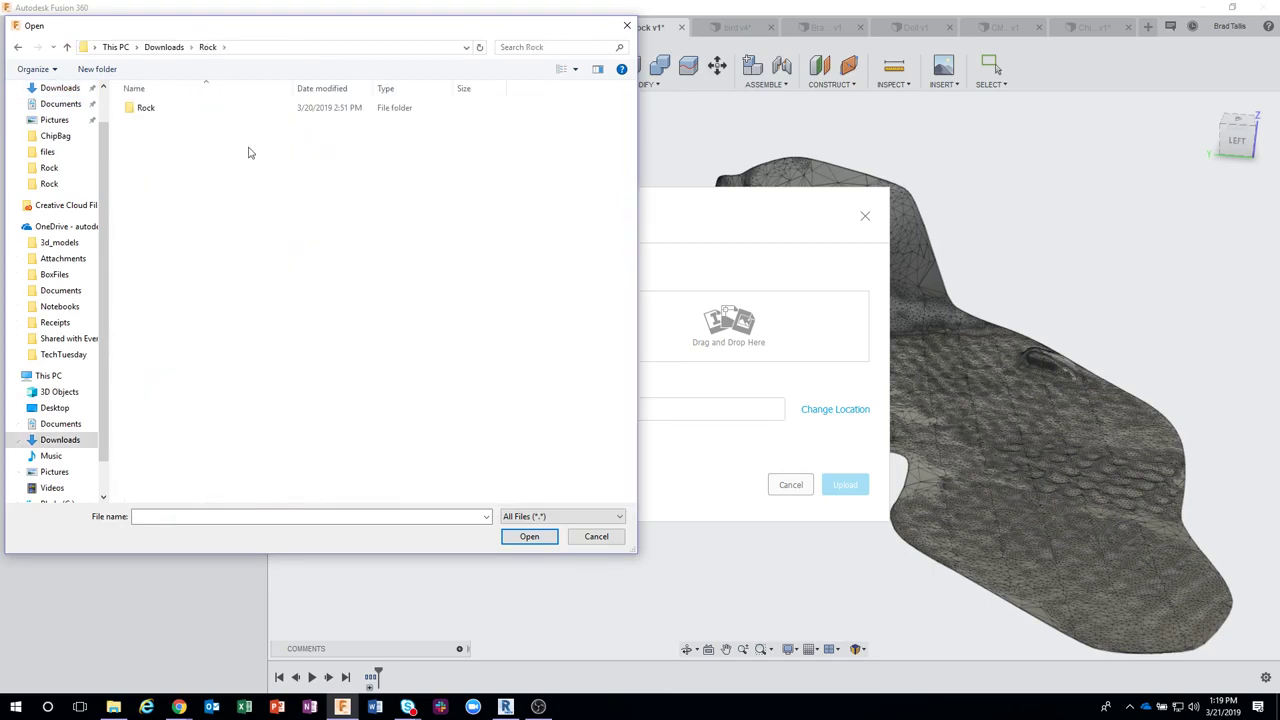
double_click(180, 109)
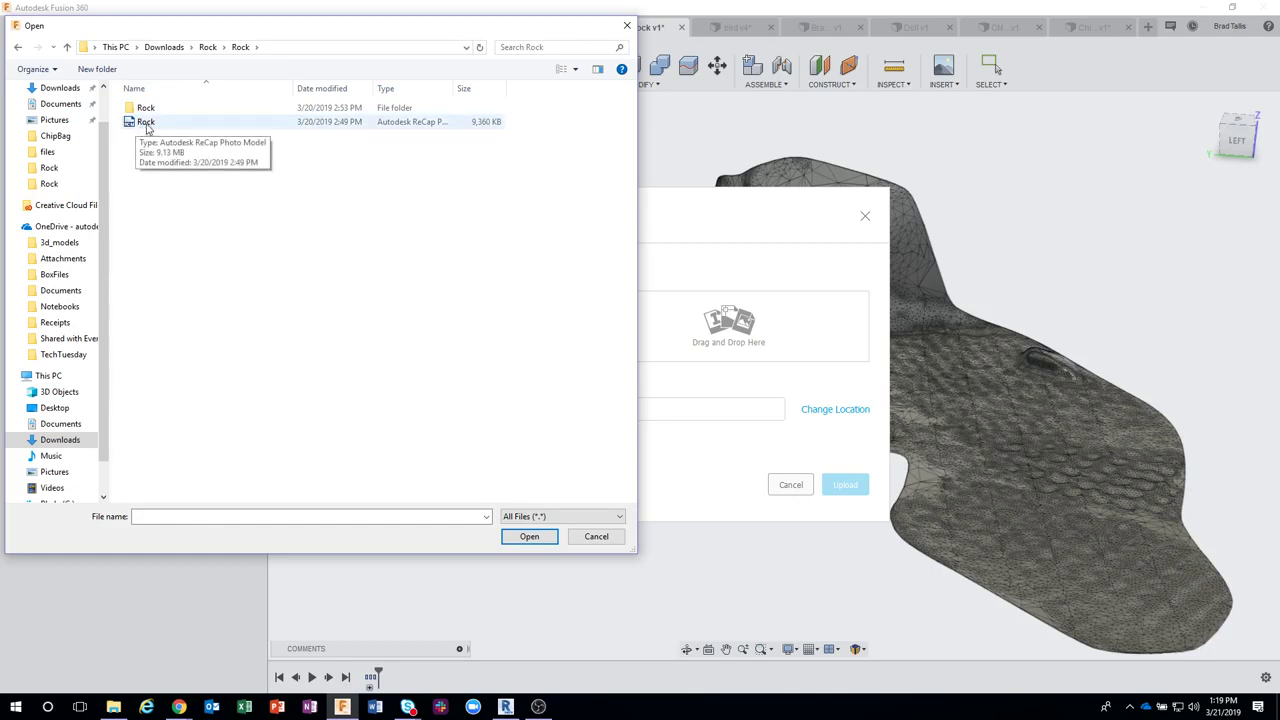
left_click(147, 123)
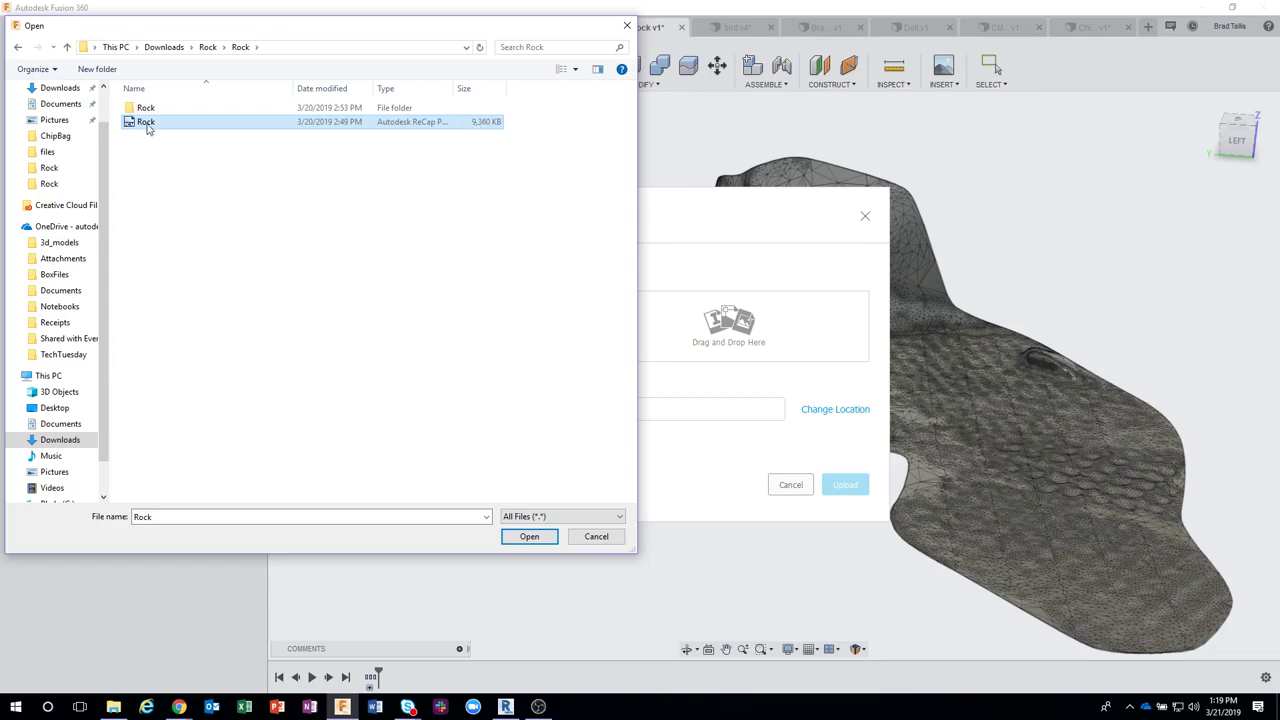
left_click(590, 537)
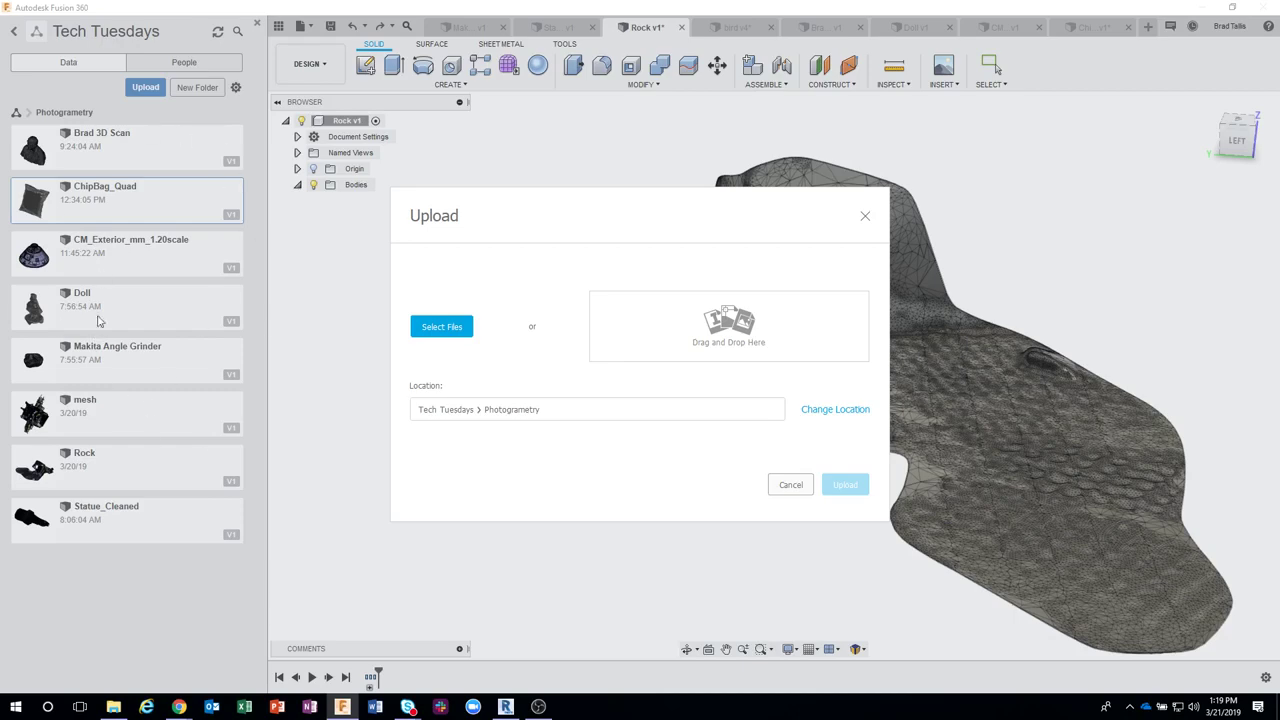
left_click(790, 485)
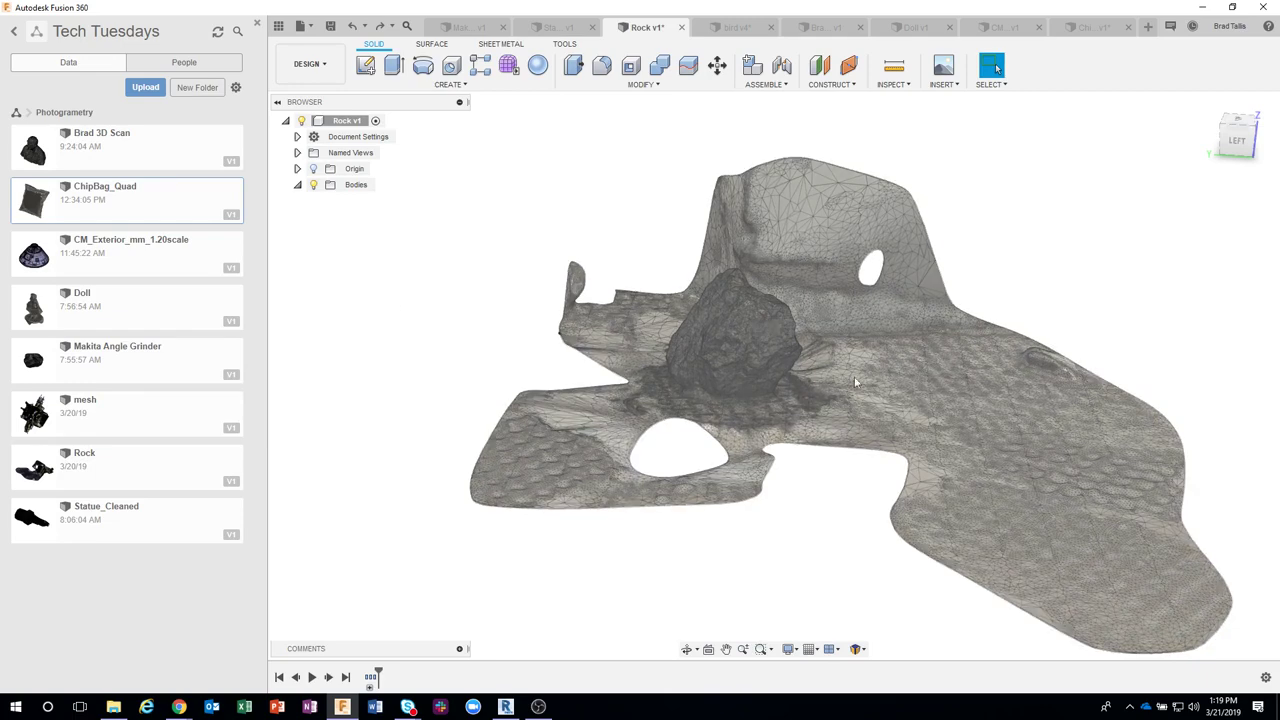
- Orbit and zoom in on the rock where it meets the surrounding paving and wall
middle_click_drag(895, 370, 839, 367, "shift")
scroll(761, 352, "up", 2)
scroll(761, 352, "up", 2)
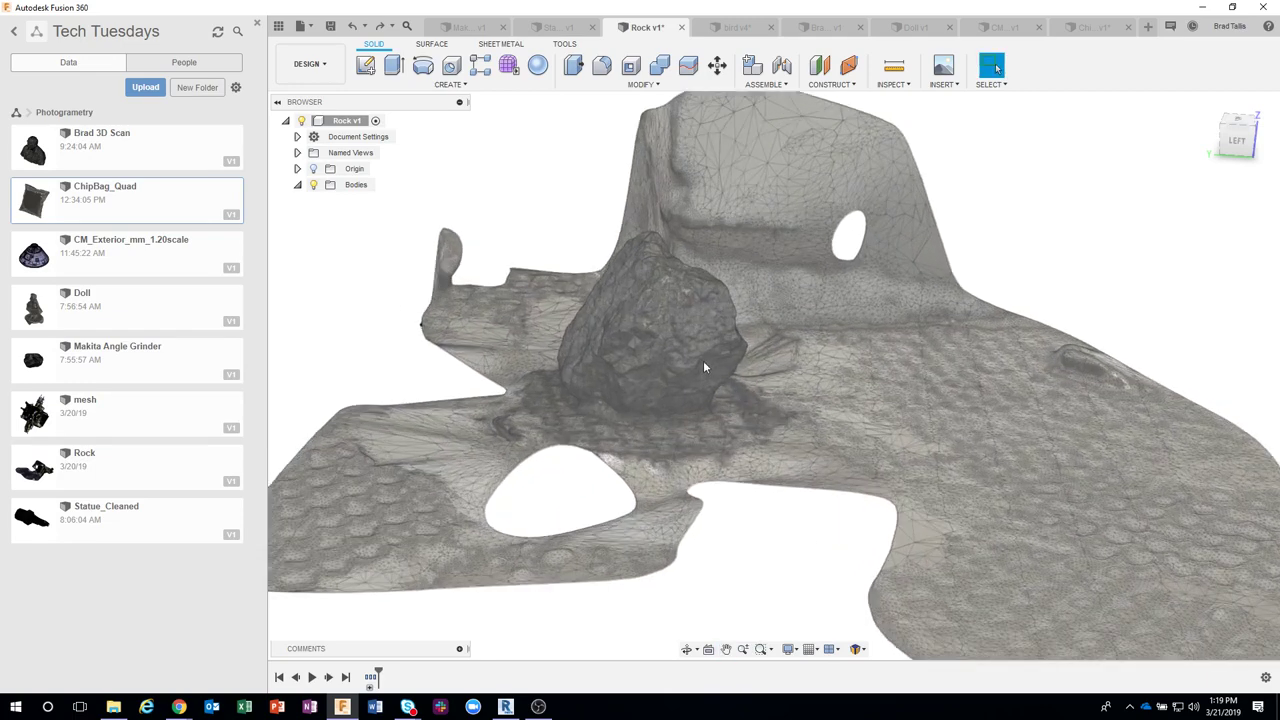
scroll(703, 360, "up", 2)
scroll(694, 360, "up", 2)
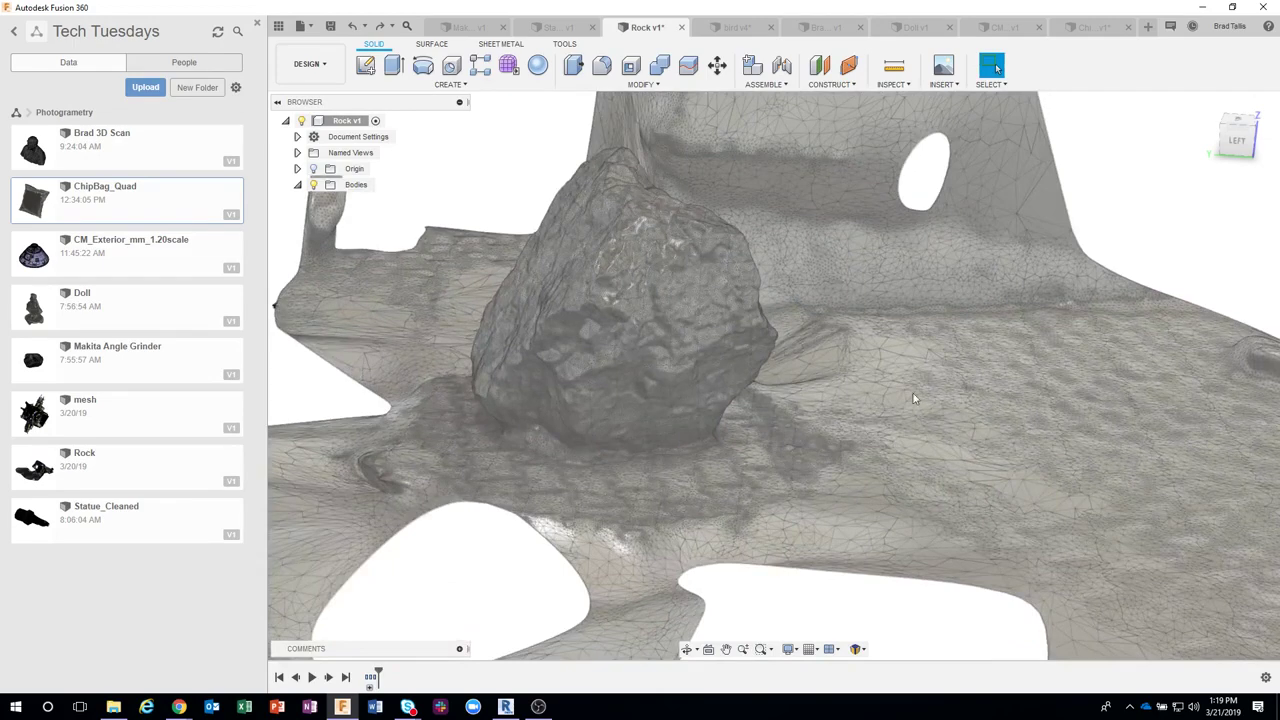
mouse_move(916, 371)
middle_mouse_down("shift")
mouse_move(884, 386)
mouse_move(843, 378)
middle_mouse_up("shift")
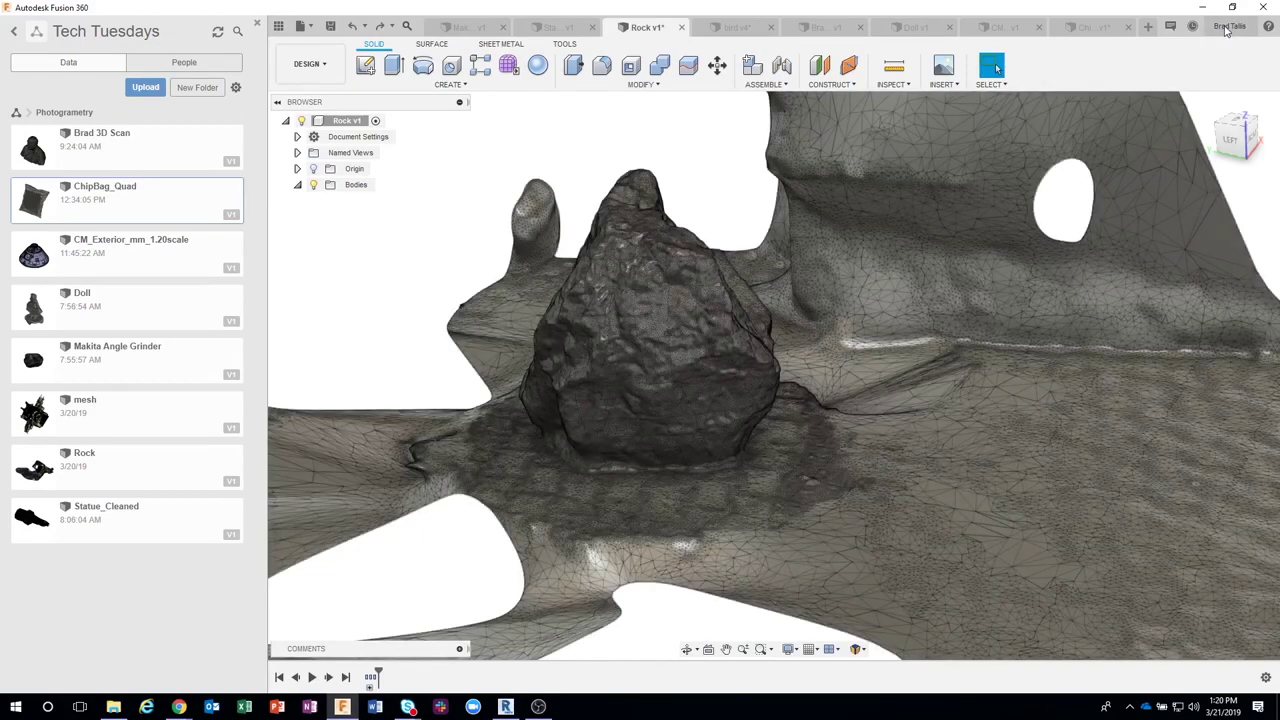
left_click(1226, 27)
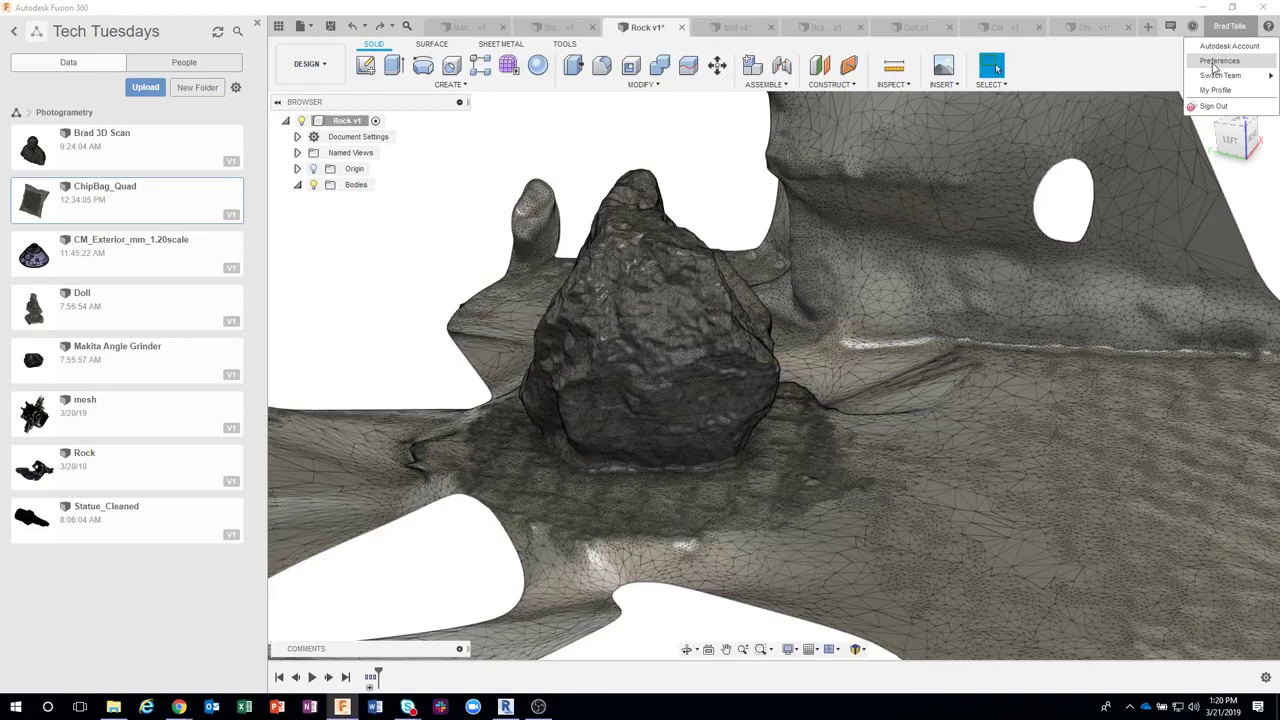
left_click(1215, 63)
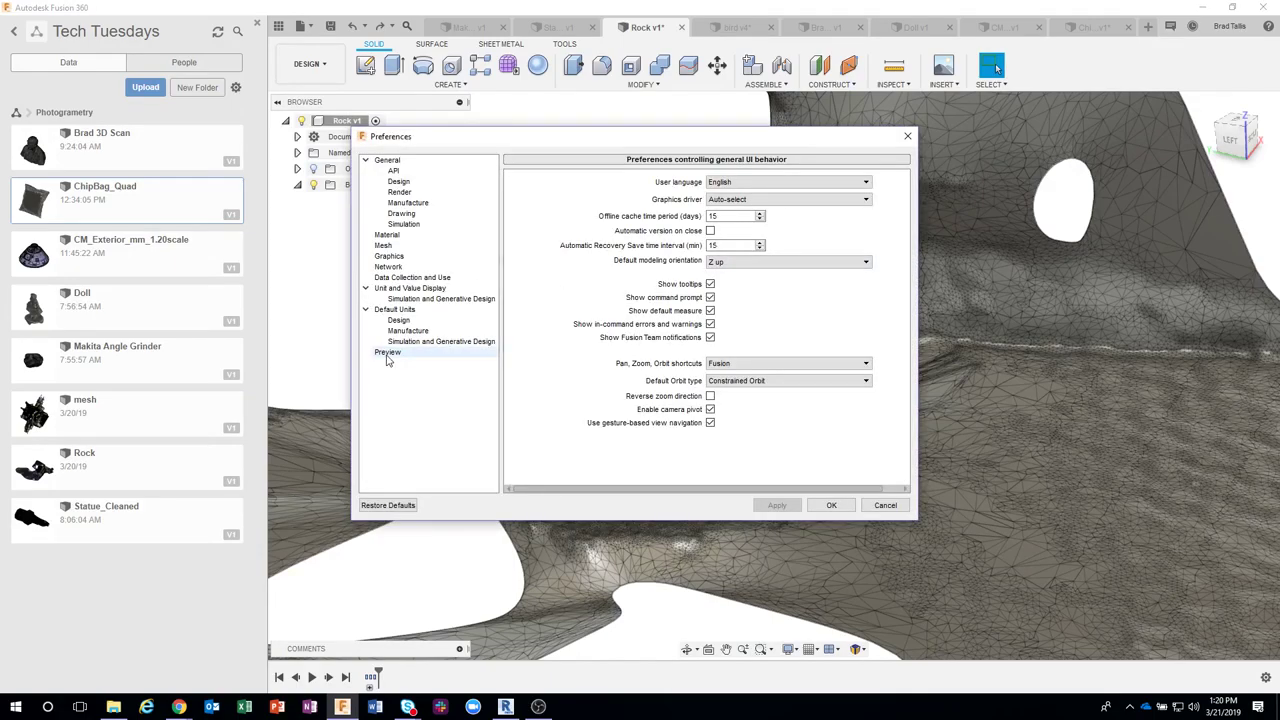
left_click(391, 358)
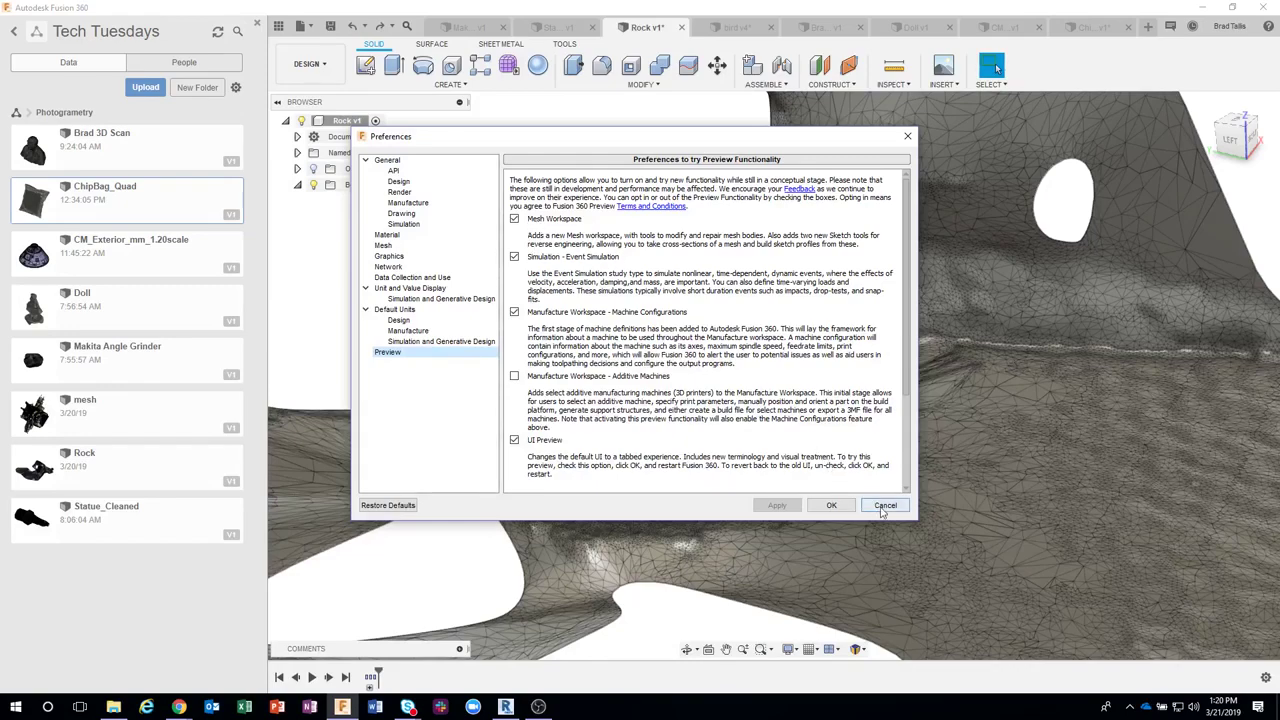
left_click(884, 506)
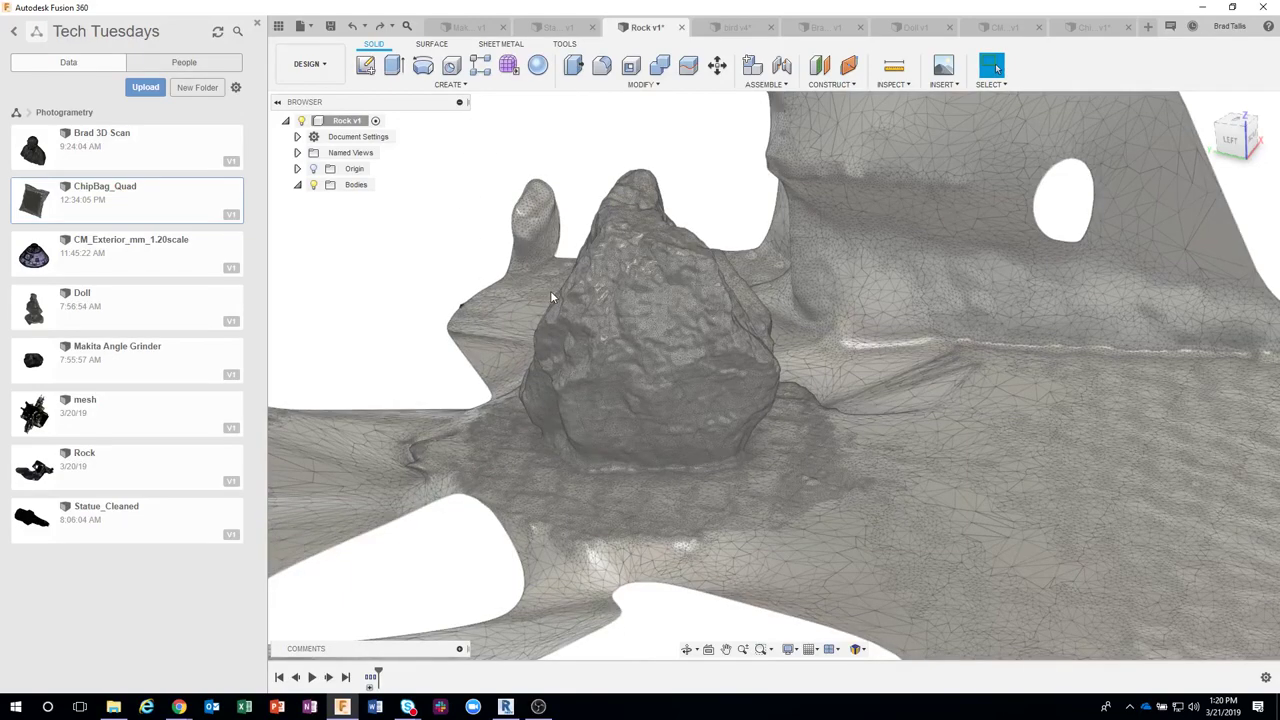
left_click(550, 293)
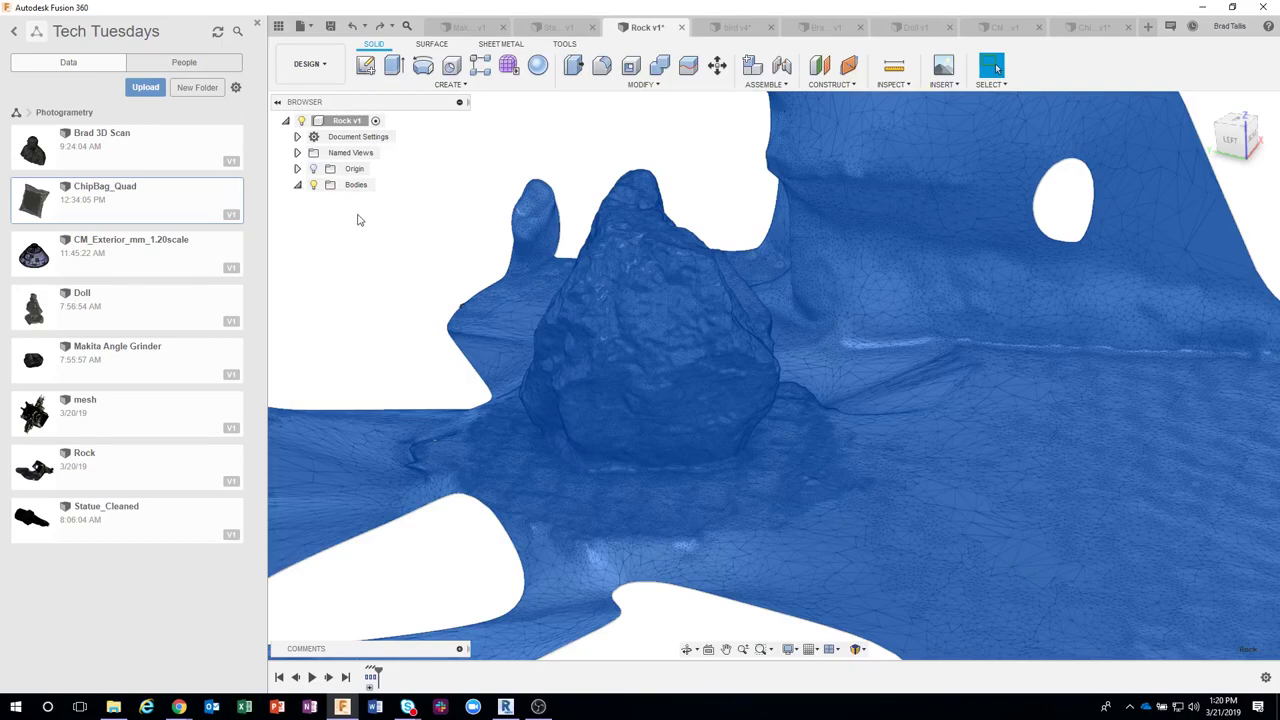
- Clear the selection, expand Bodies, and bring up the Rock body's context menu
key("Escape")
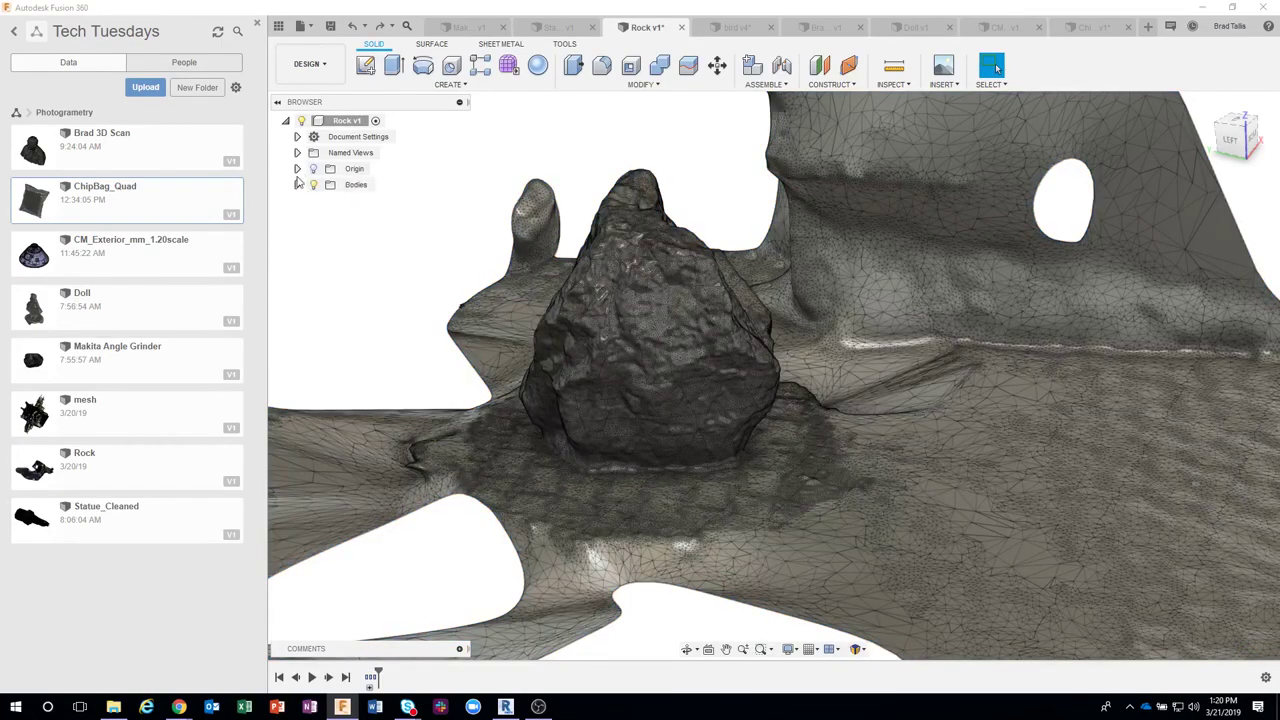
middle_click_drag(327, 204, 362, 243, "shift")
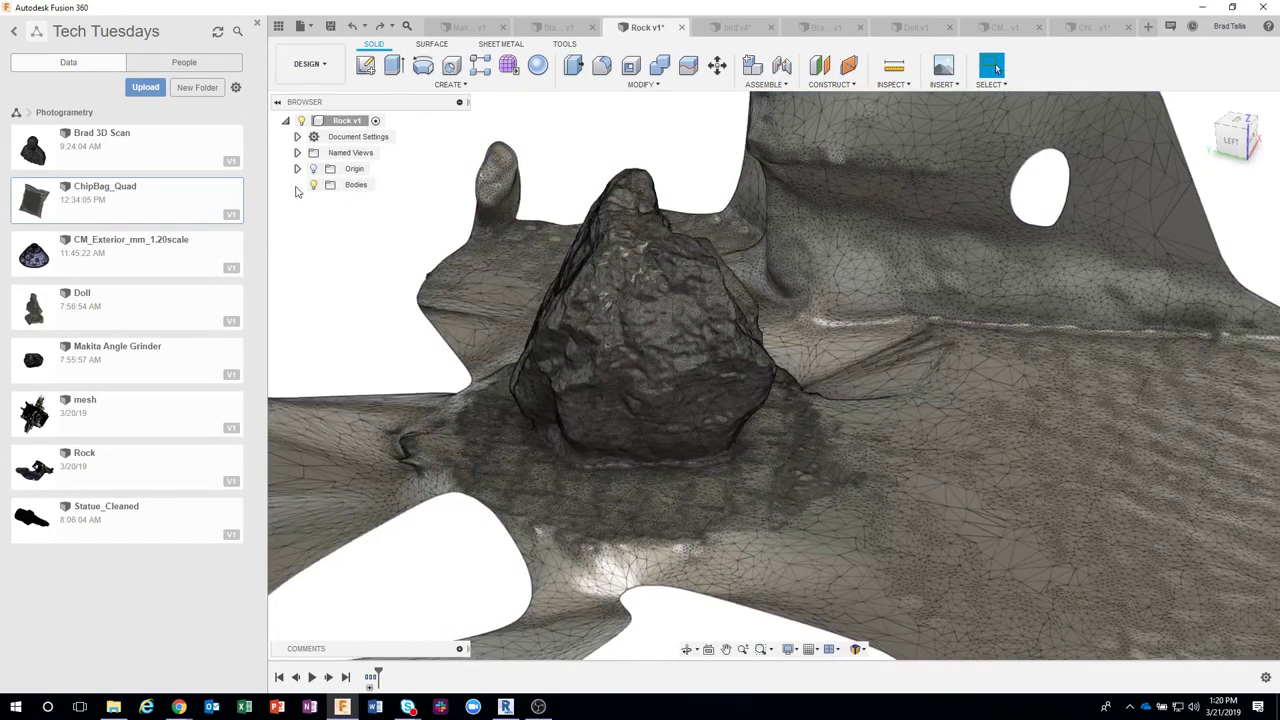
left_click(297, 185)
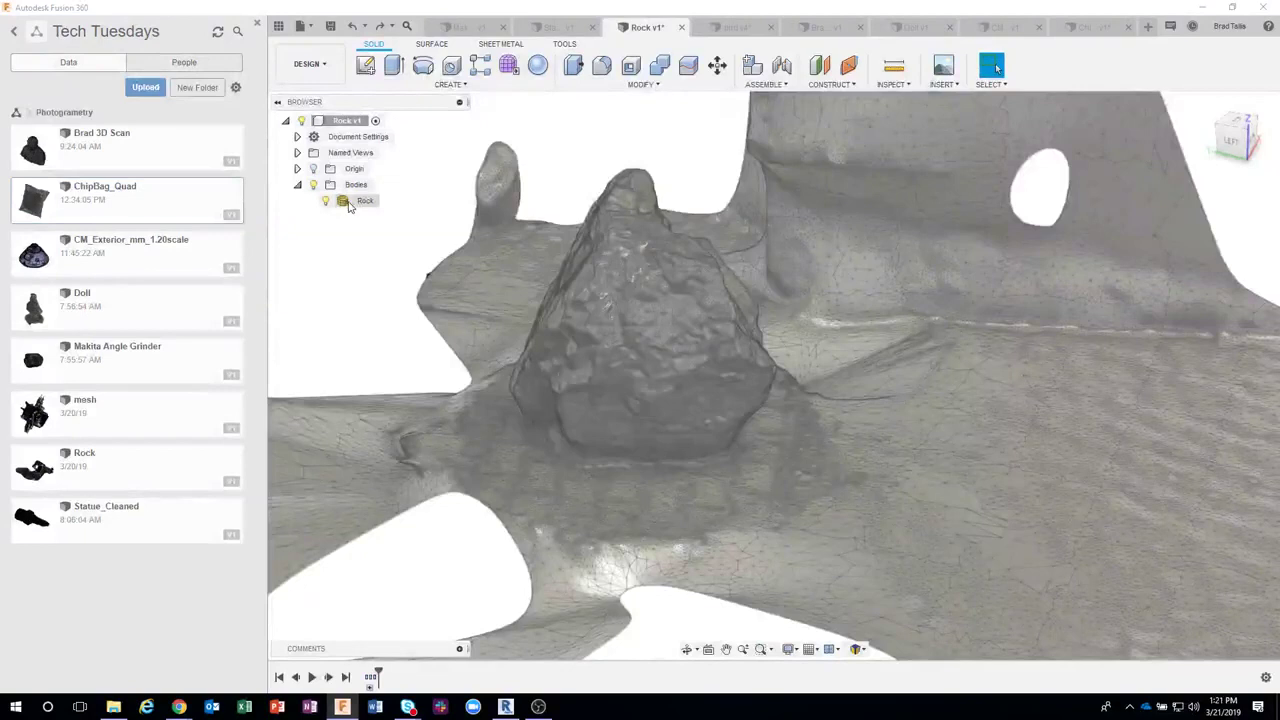
right_click(348, 205)
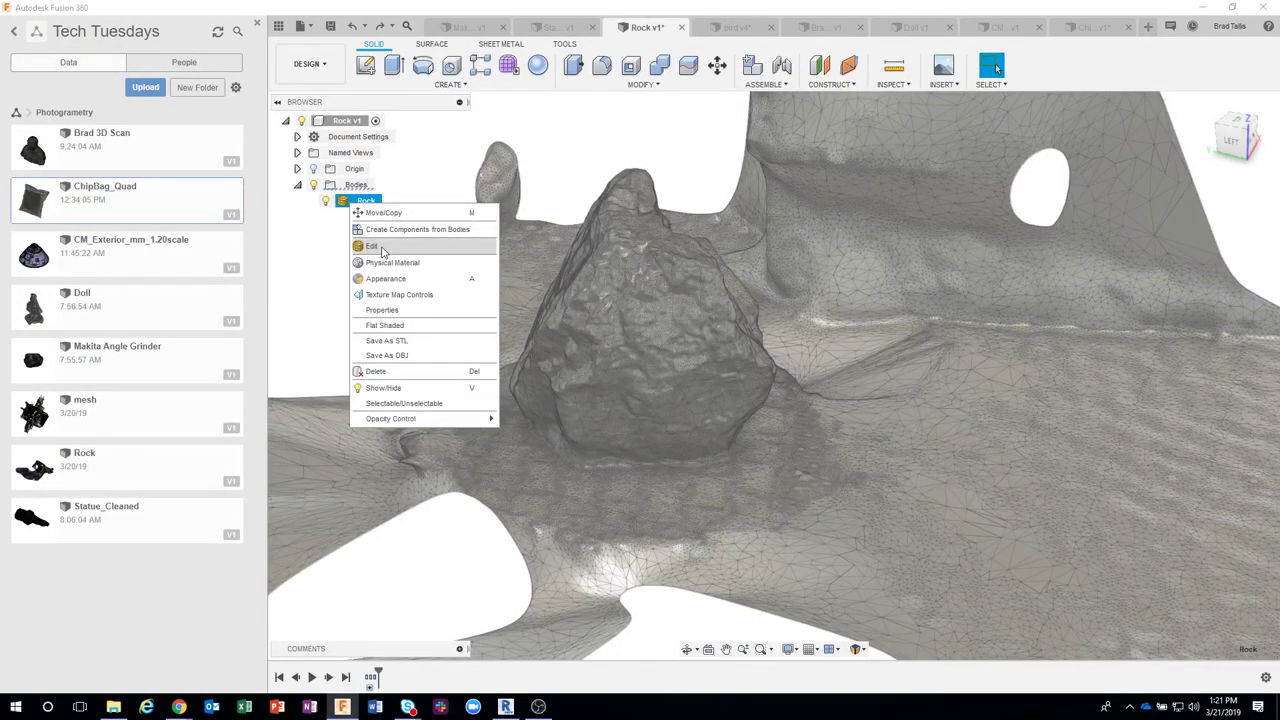
- Put the Rock body into the Mesh editing environment and select and zoom in on the scan
left_click(389, 254)
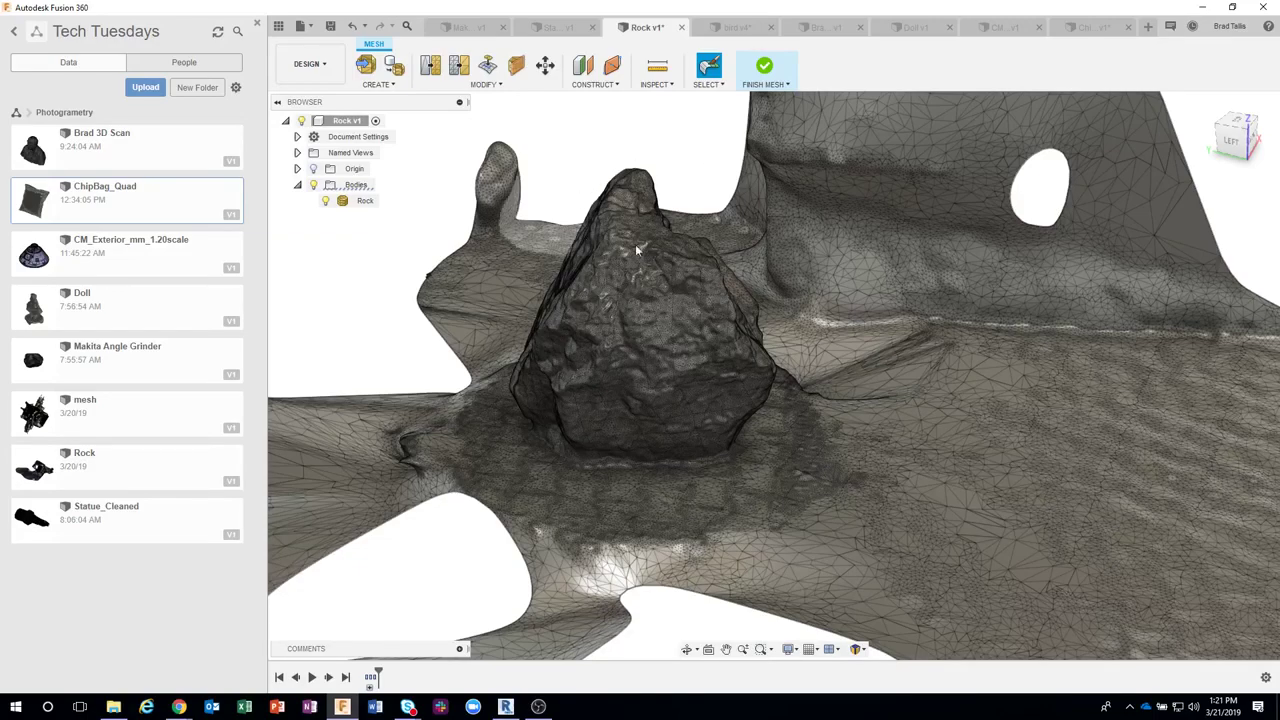
left_click(644, 306)
scroll(644, 306, "up", 2)
scroll(643, 316, "up", 1)
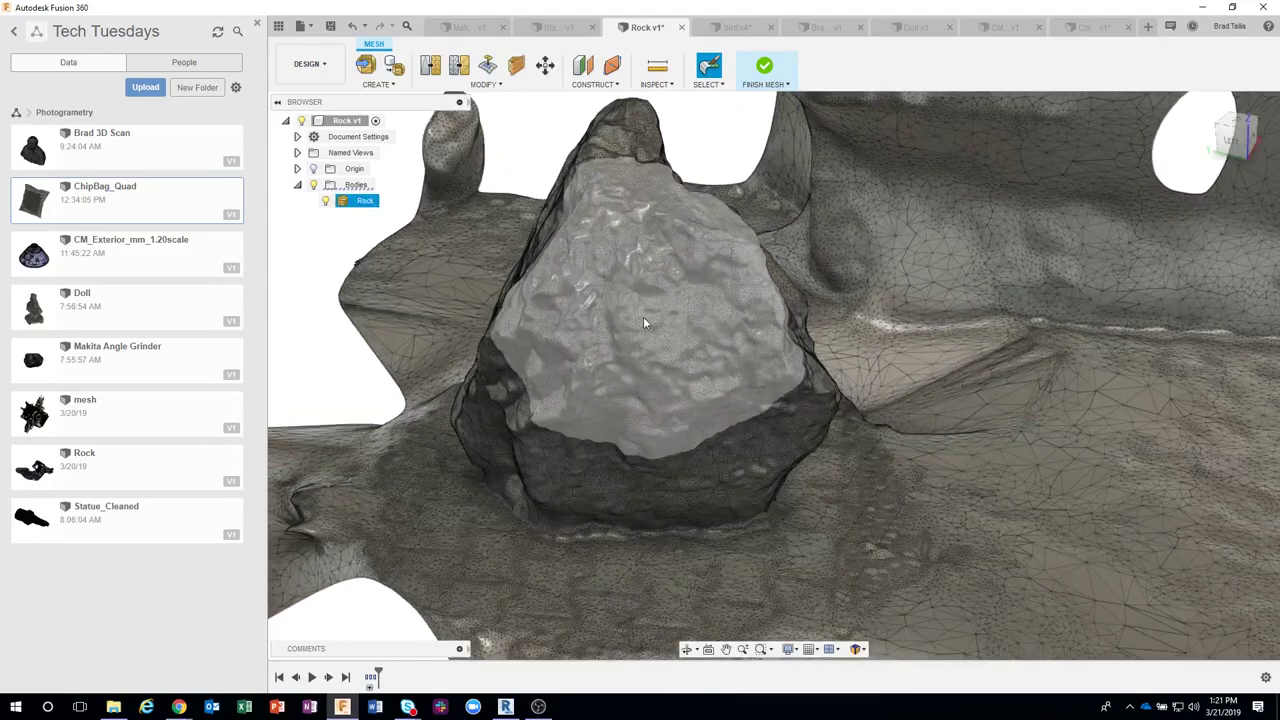
scroll(643, 316, "up", 1)
key("Escape")
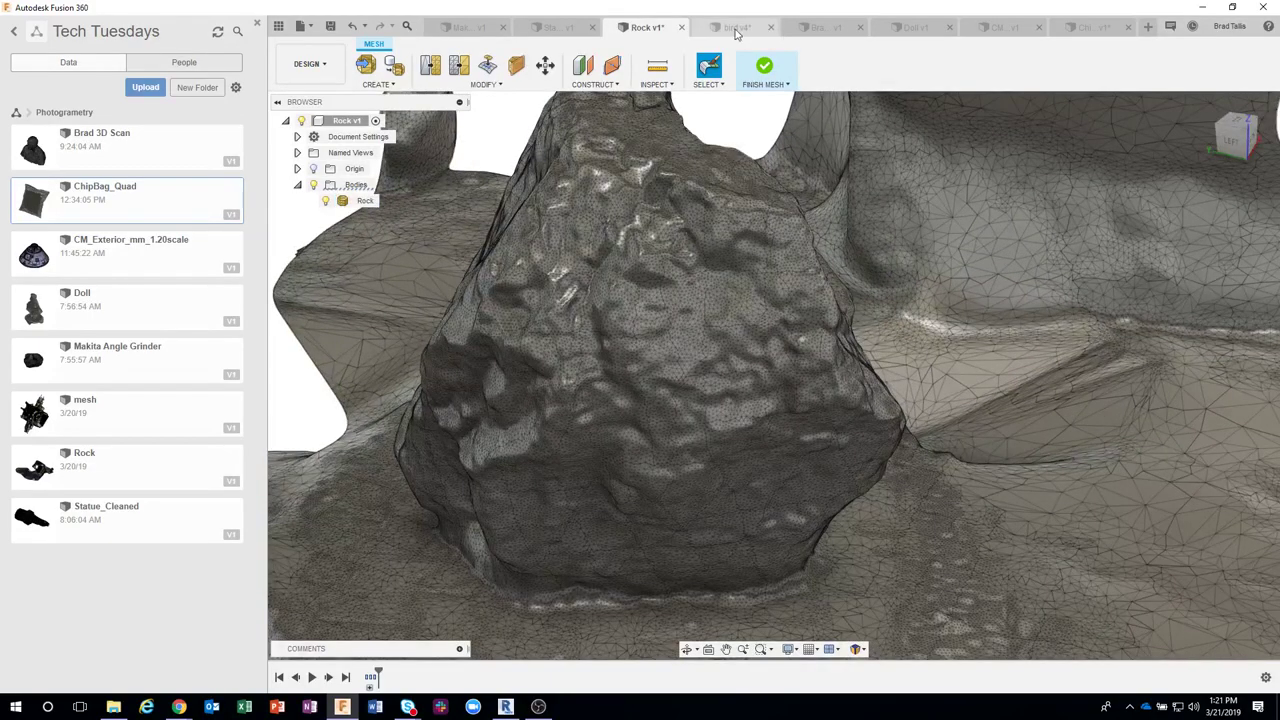
- Reselect the Rock mesh body, zoom back out, and bring up the selection mode options
left_click(702, 287)
scroll(702, 287, "down", 2)
scroll(702, 265, "down", 2)
scroll(702, 265, "down", 1)
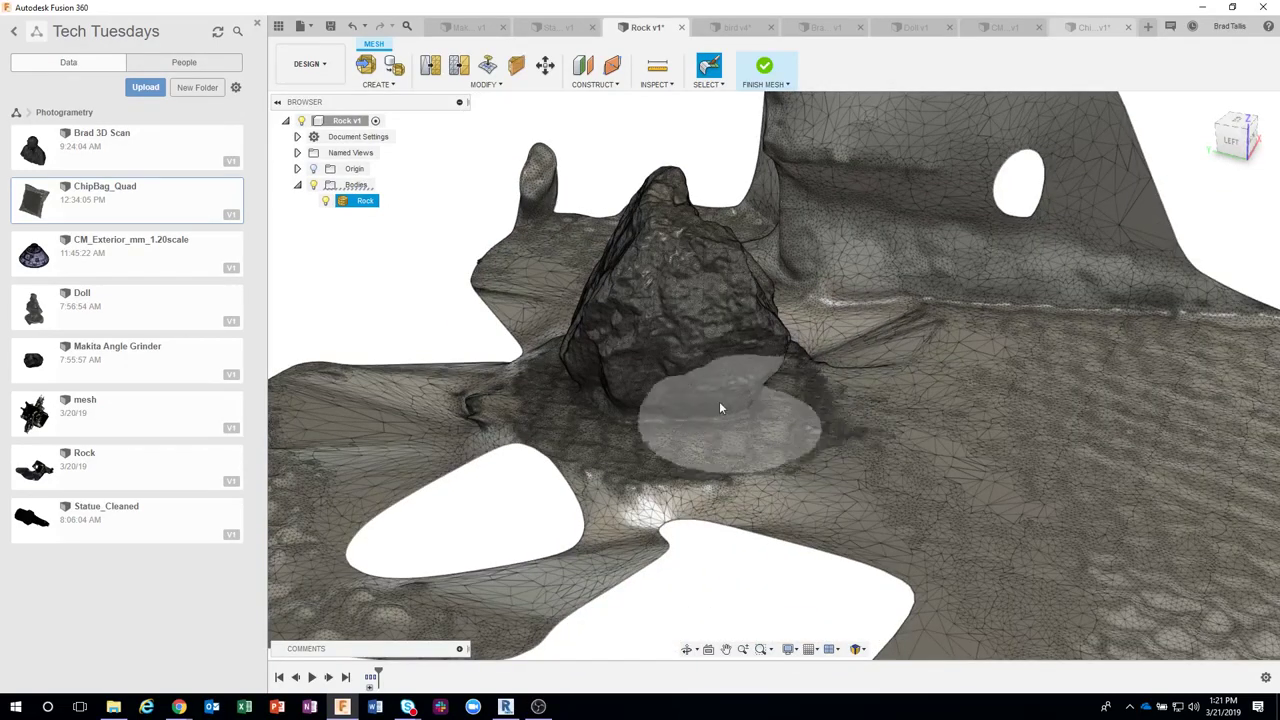
left_click(722, 85)
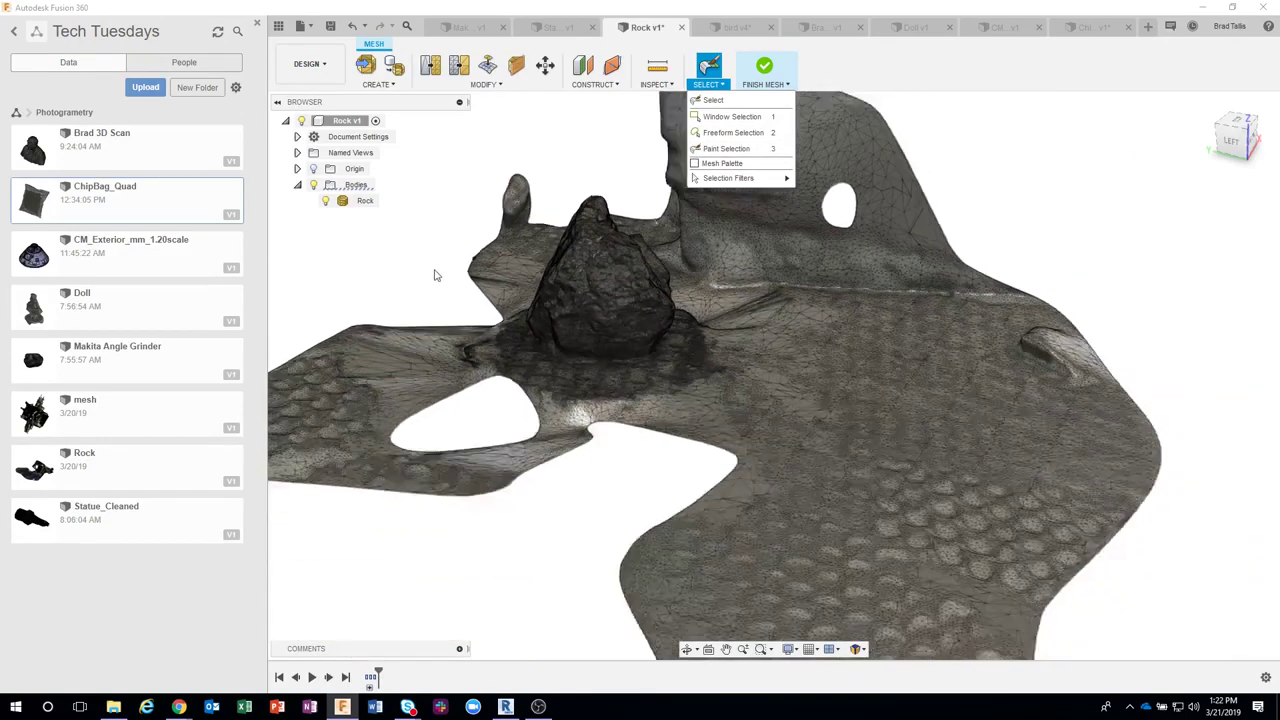
- Paint-select the pointed ground patch at the far left and delete those faces
middle_click_drag(423, 271, 580, 263, "shift")
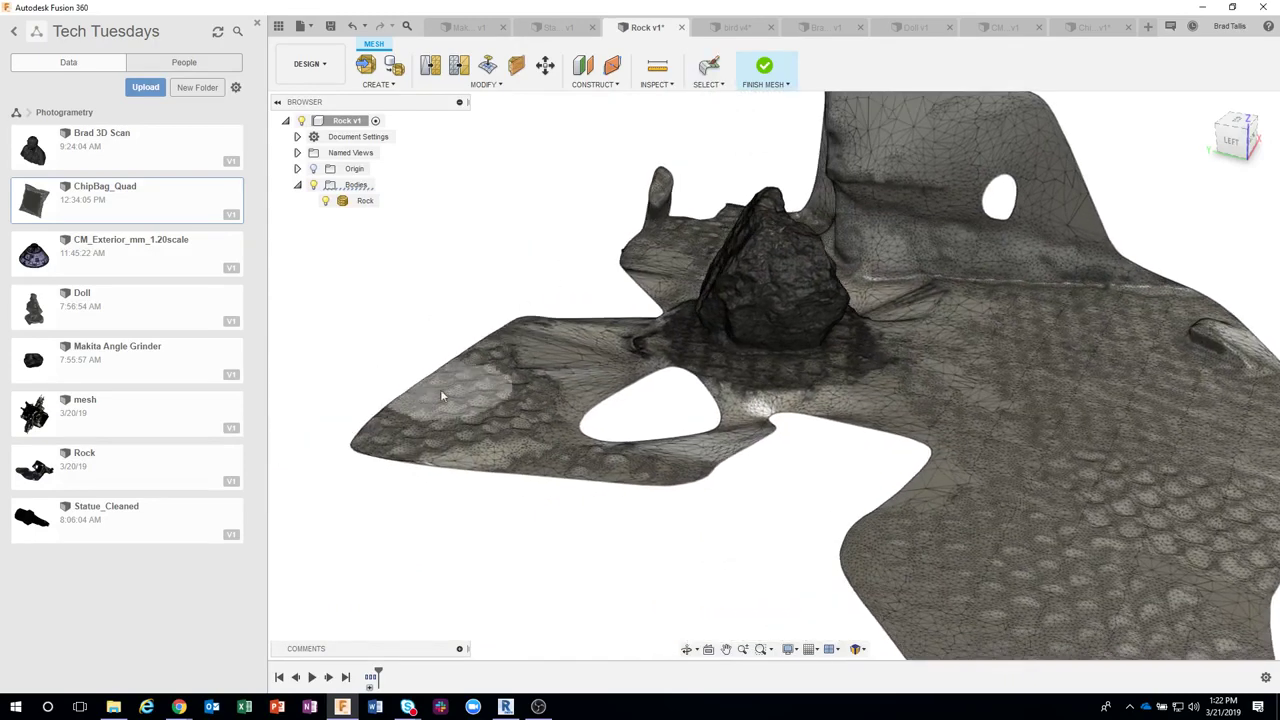
mouse_move(423, 462)
left_mouse_down()
mouse_move(483, 428)
mouse_move(475, 343)
mouse_move(427, 387)
left_mouse_up()
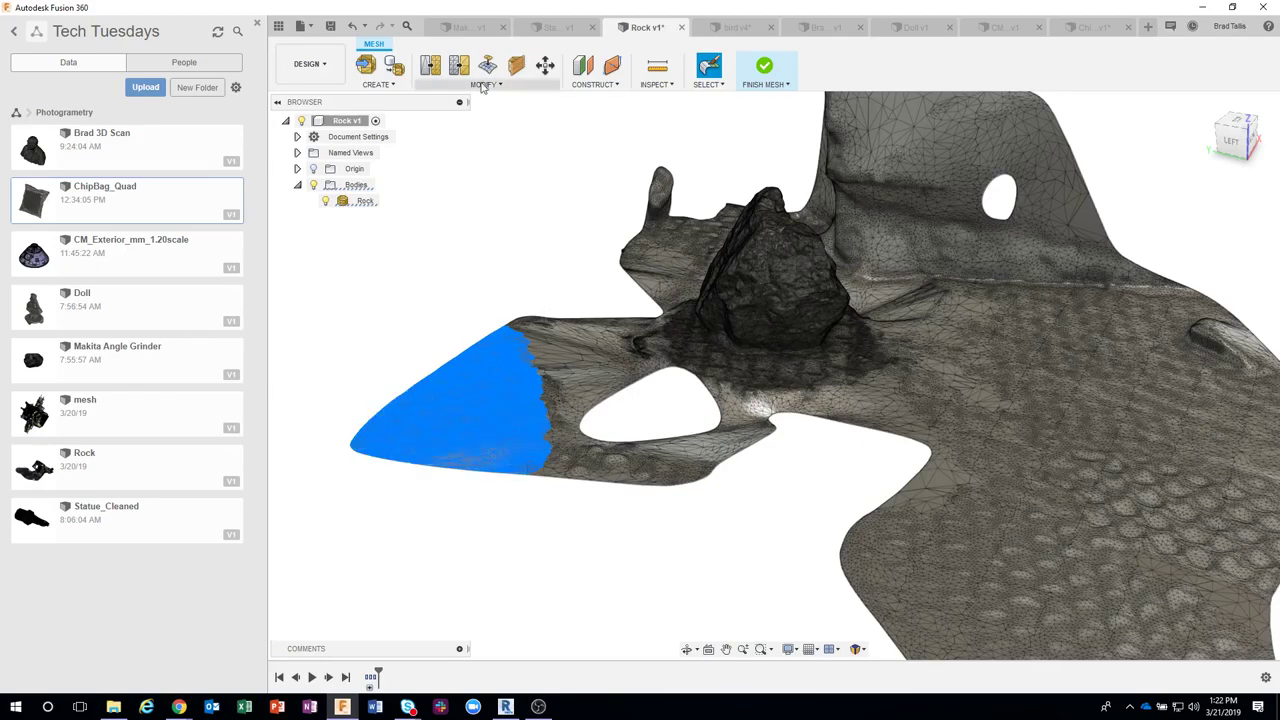
left_click(483, 85)
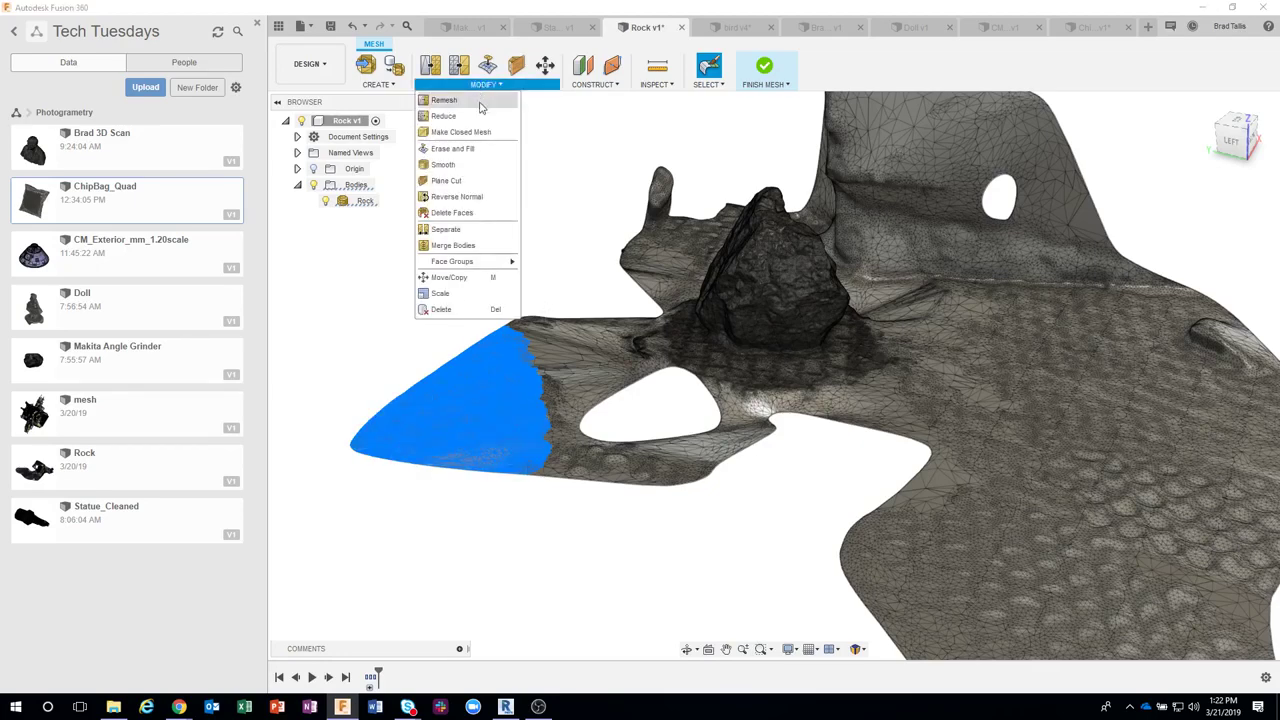
left_click(455, 213)
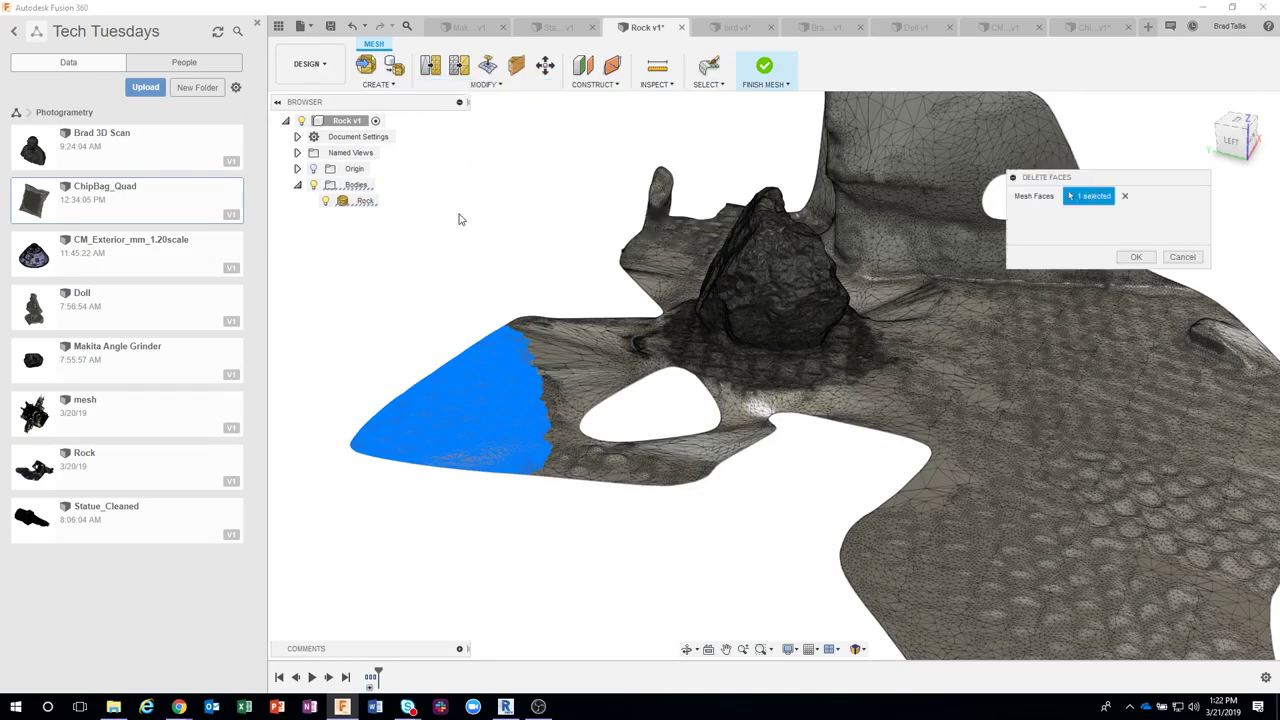
left_click(1138, 258)
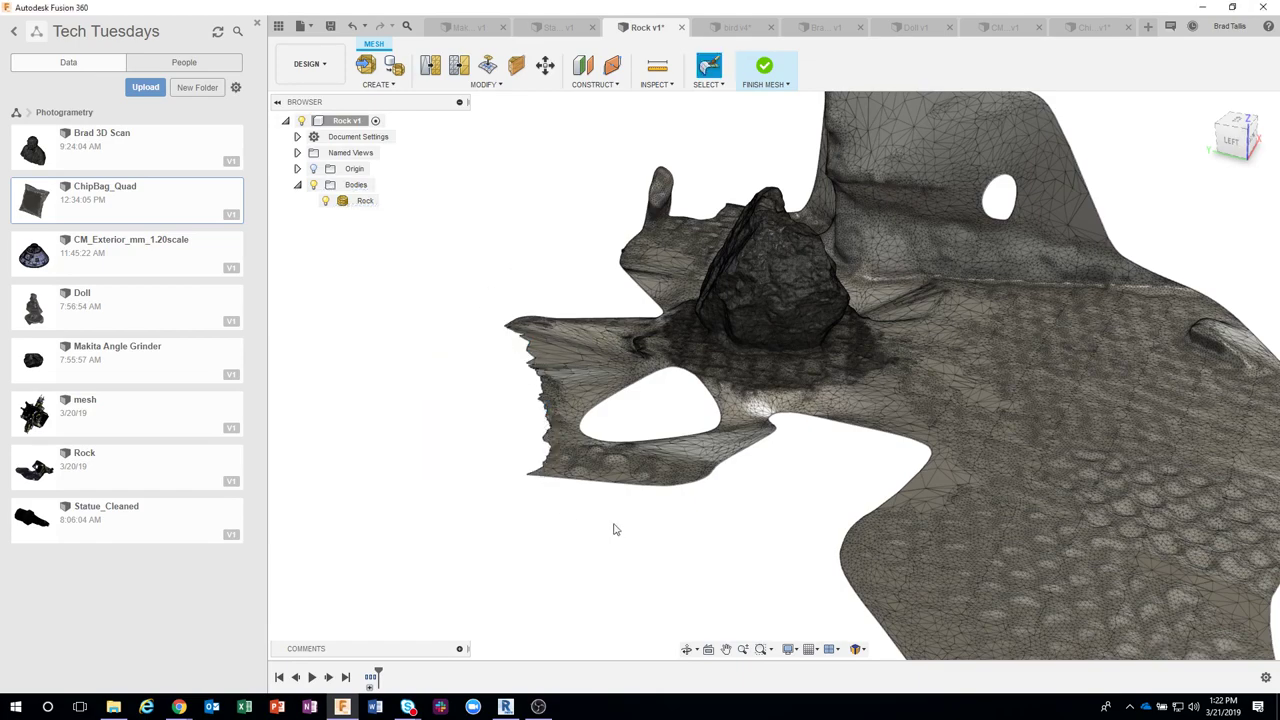
- Orbit to view the rock from another angle and open the Modify tools
mouse_move(613, 464)
middle_mouse_down("shift")
mouse_move(535, 177)
mouse_move(486, 90)
middle_mouse_up("shift")
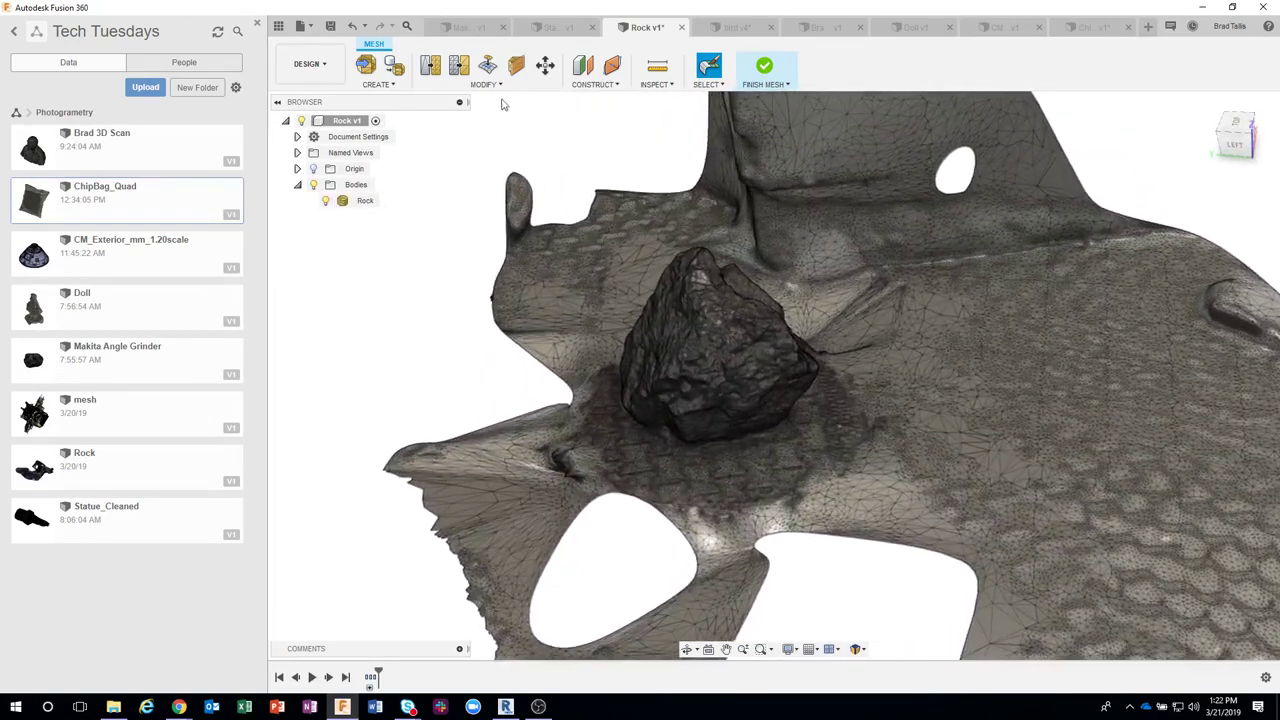
left_click(485, 86)
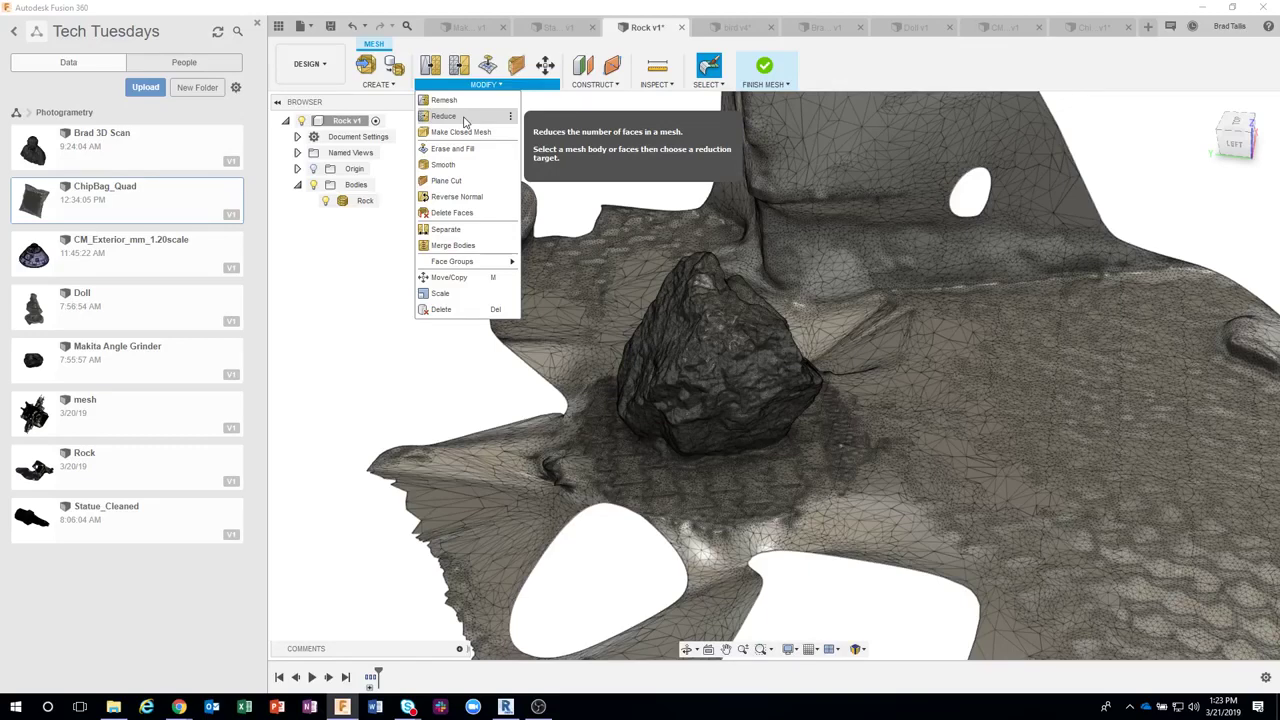
- Start Reduce on the rock mesh and orbit to the ground beside the rock
left_click(726, 367)
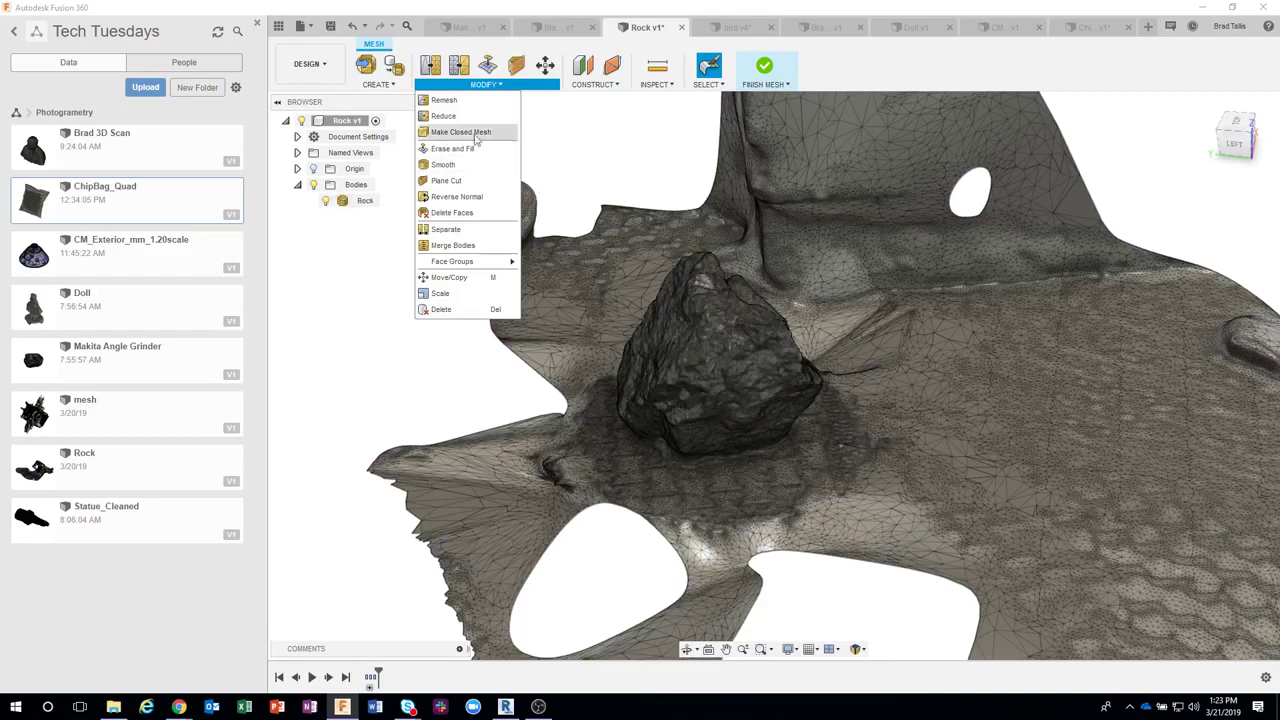
left_click(443, 116)
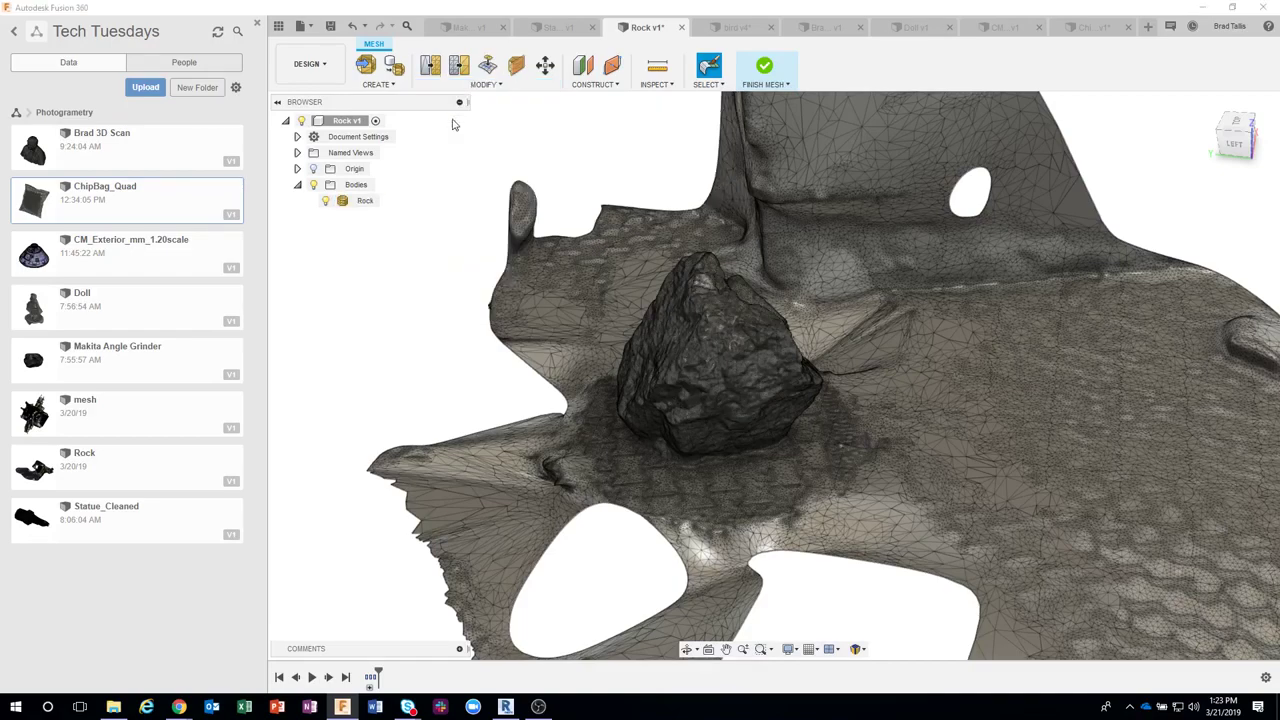
left_click(757, 376)
scroll(757, 376, "up", 2)
scroll(757, 376, "up", 2)
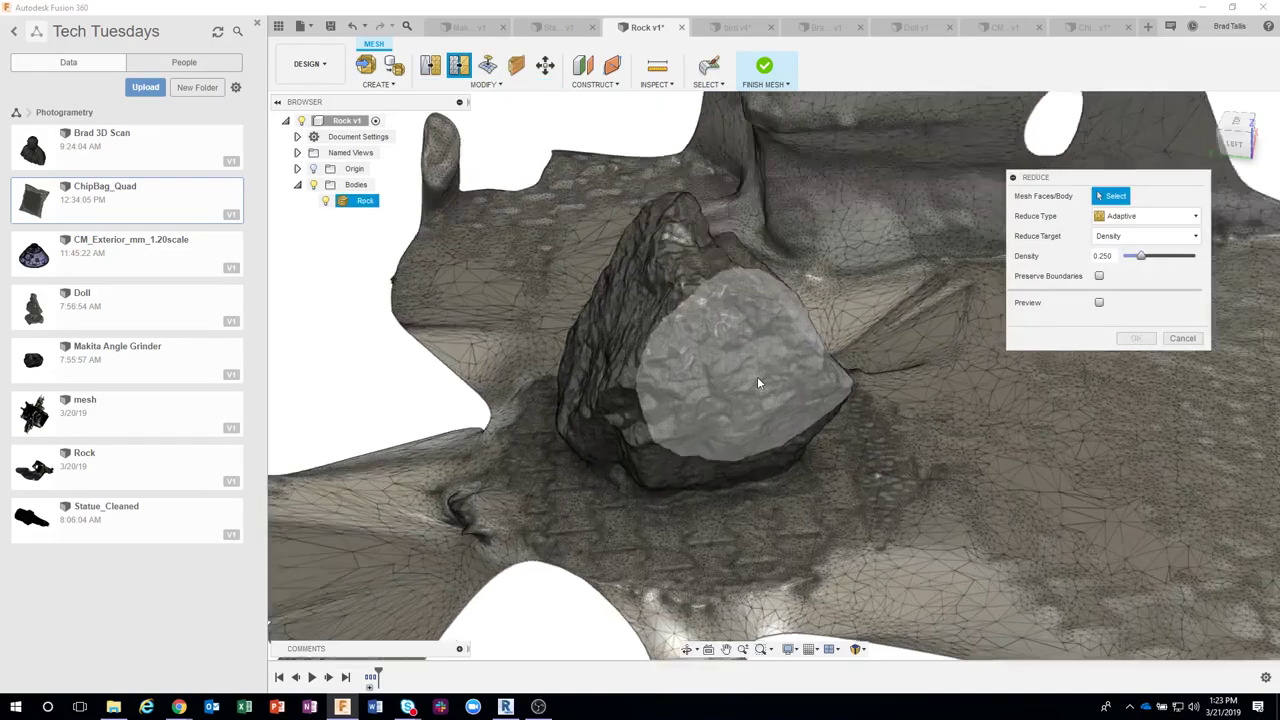
scroll(757, 376, "up", 2)
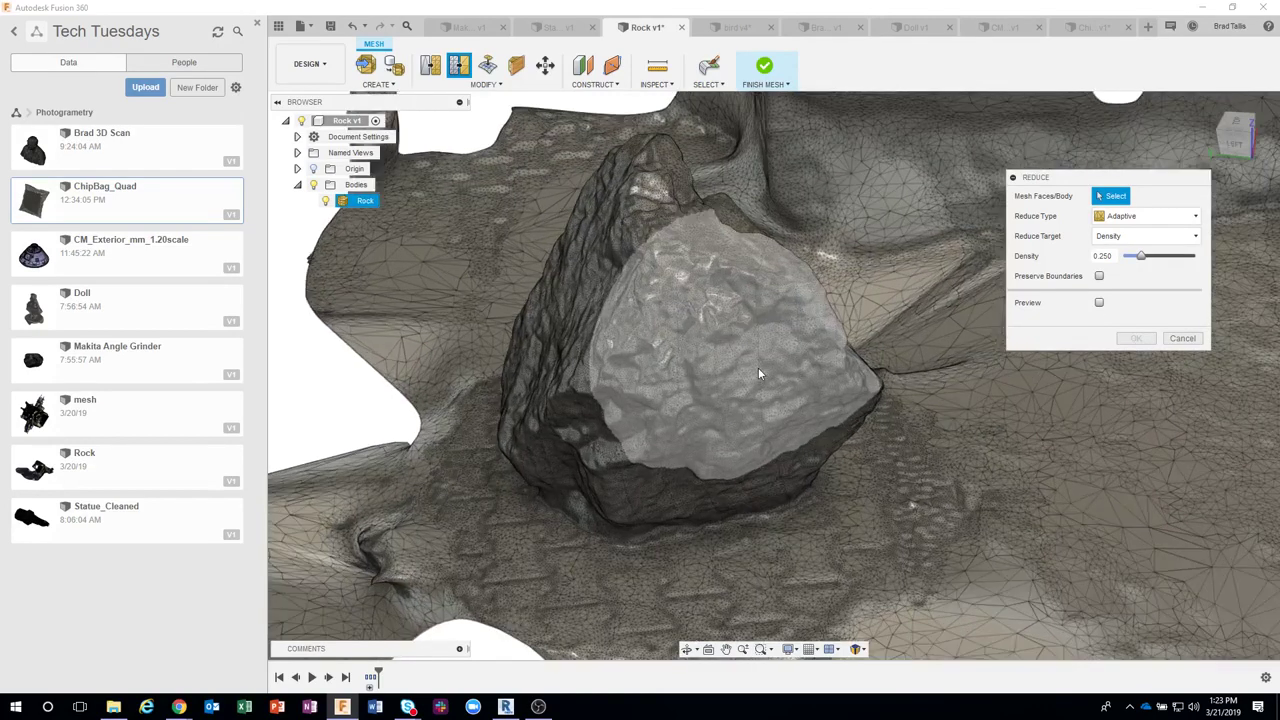
mouse_move(758, 367)
middle_mouse_down("shift")
mouse_move(917, 190)
mouse_move(1051, 222)
middle_mouse_up("shift")
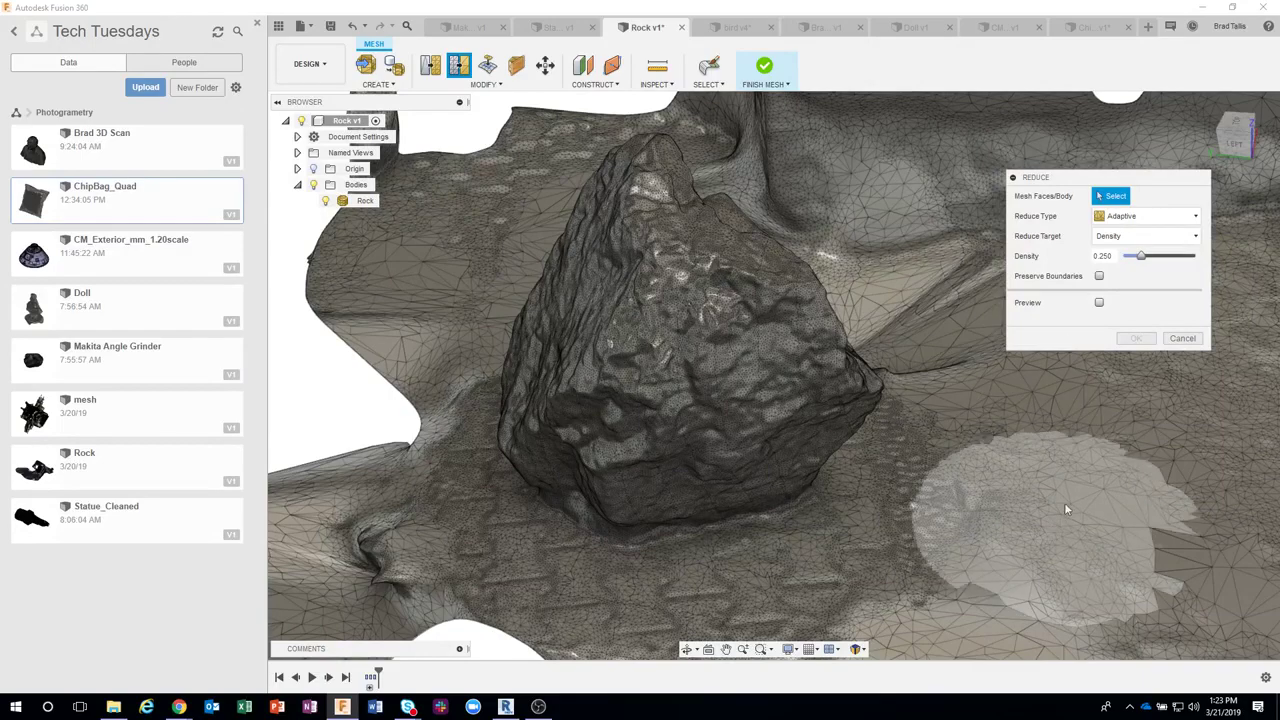
middle_click_drag(1061, 515, 716, 588, "shift")
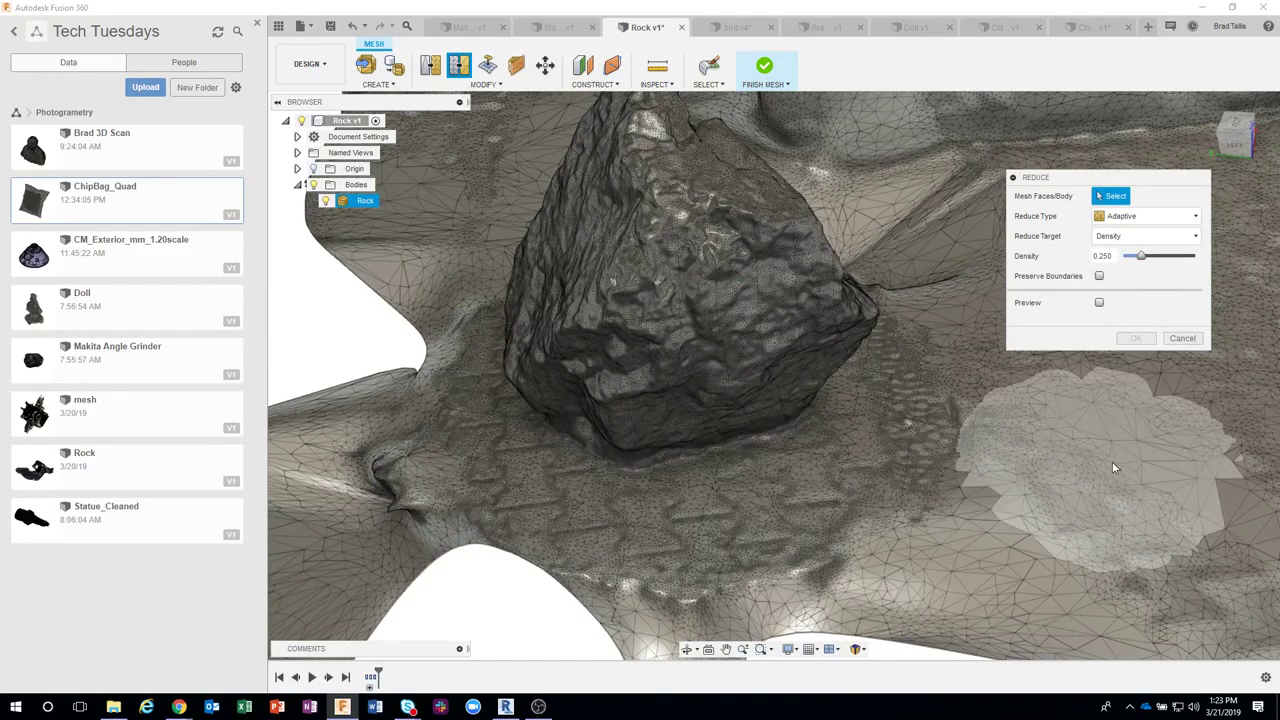
mouse_move(1112, 461)
middle_mouse_down("shift")
mouse_move(1007, 446)
mouse_move(898, 476)
middle_mouse_up("shift")
- Paint-select a round patch of ground faces as the Reduce target
left_click(700, 560)
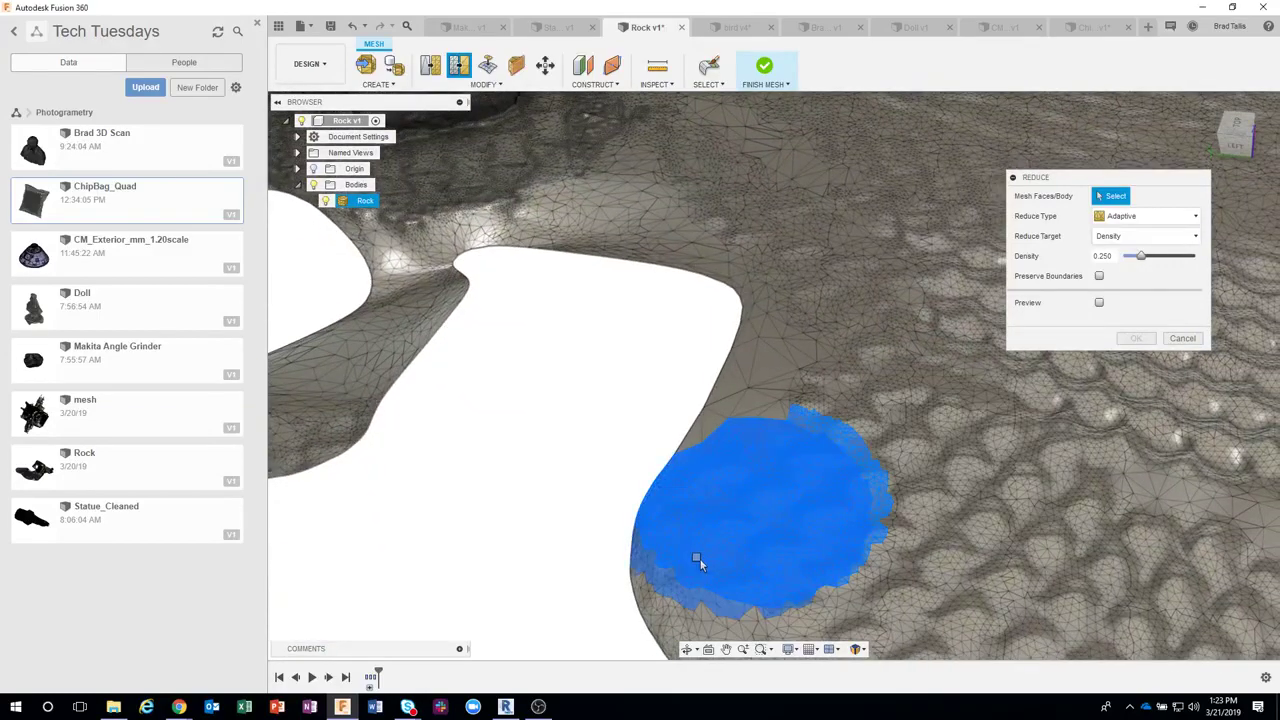
mouse_move(700, 559)
left_mouse_down()
mouse_move(878, 446)
mouse_move(882, 469)
left_mouse_up()
left_click_drag(1089, 228, 1127, 218)
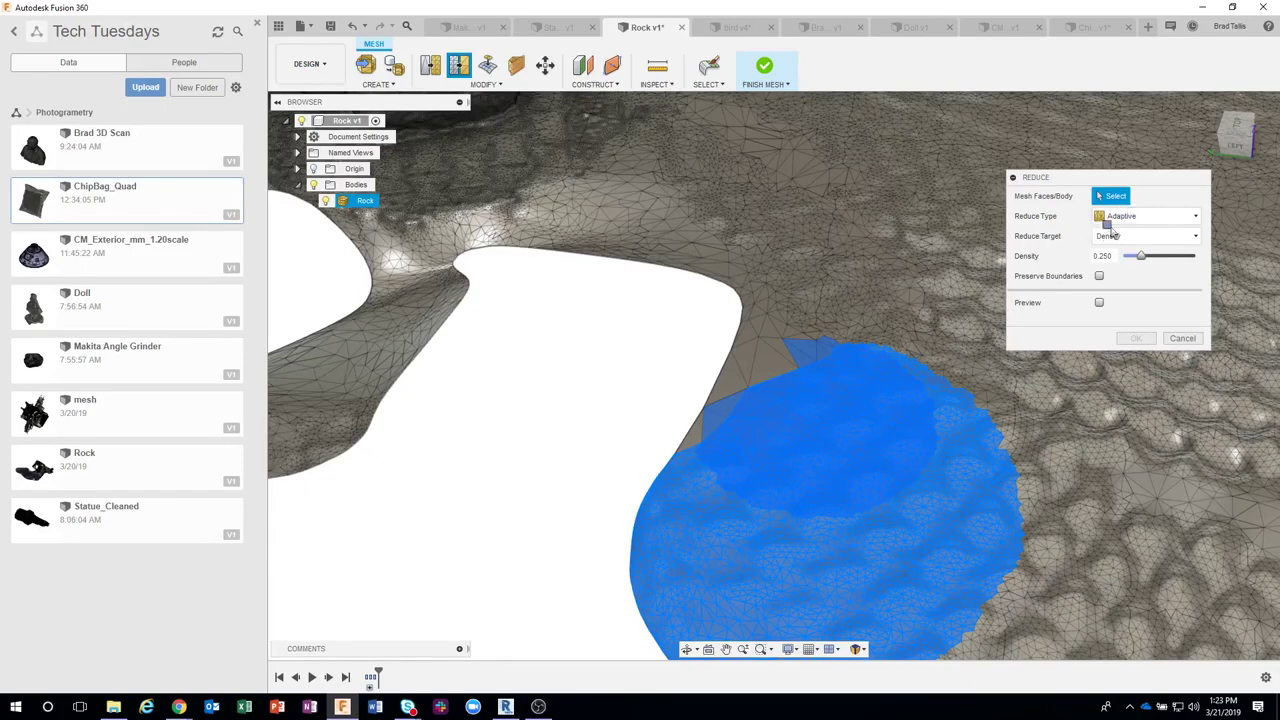
left_click_drag(1127, 218, 1158, 226)
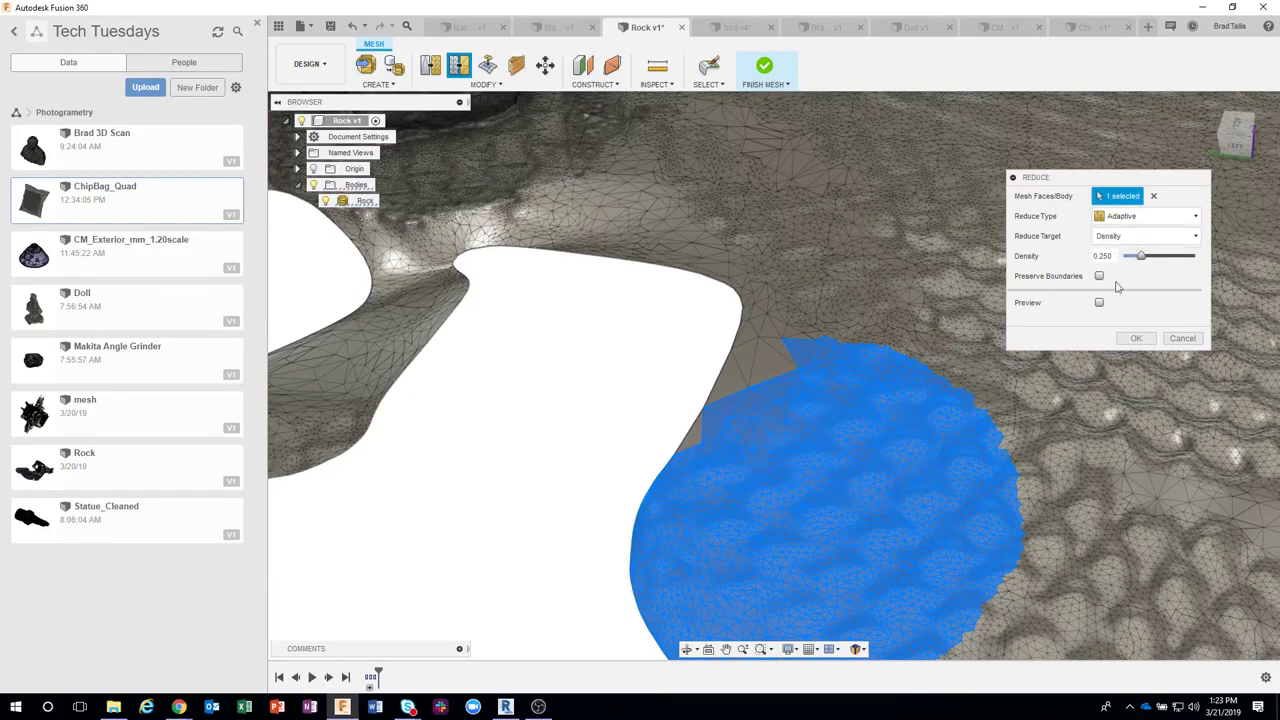
mouse_move(1155, 420)
middle_mouse_down("shift")
mouse_move(1060, 355)
mouse_move(934, 344)
middle_mouse_up("shift")
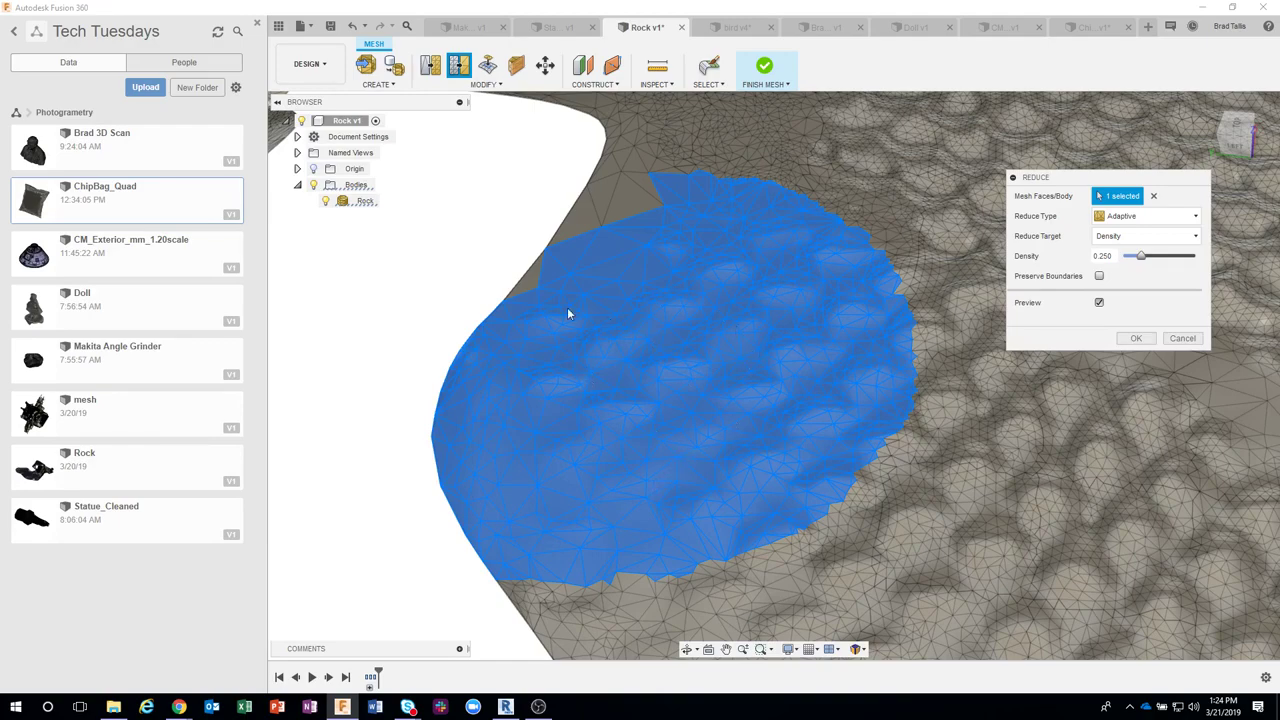
mouse_move(568, 314)
middle_mouse_down("shift")
mouse_move(759, 351)
mouse_move(965, 452)
mouse_move(952, 447)
mouse_move(943, 366)
mouse_move(989, 345)
mouse_move(946, 333)
mouse_move(1071, 327)
middle_mouse_up("shift")
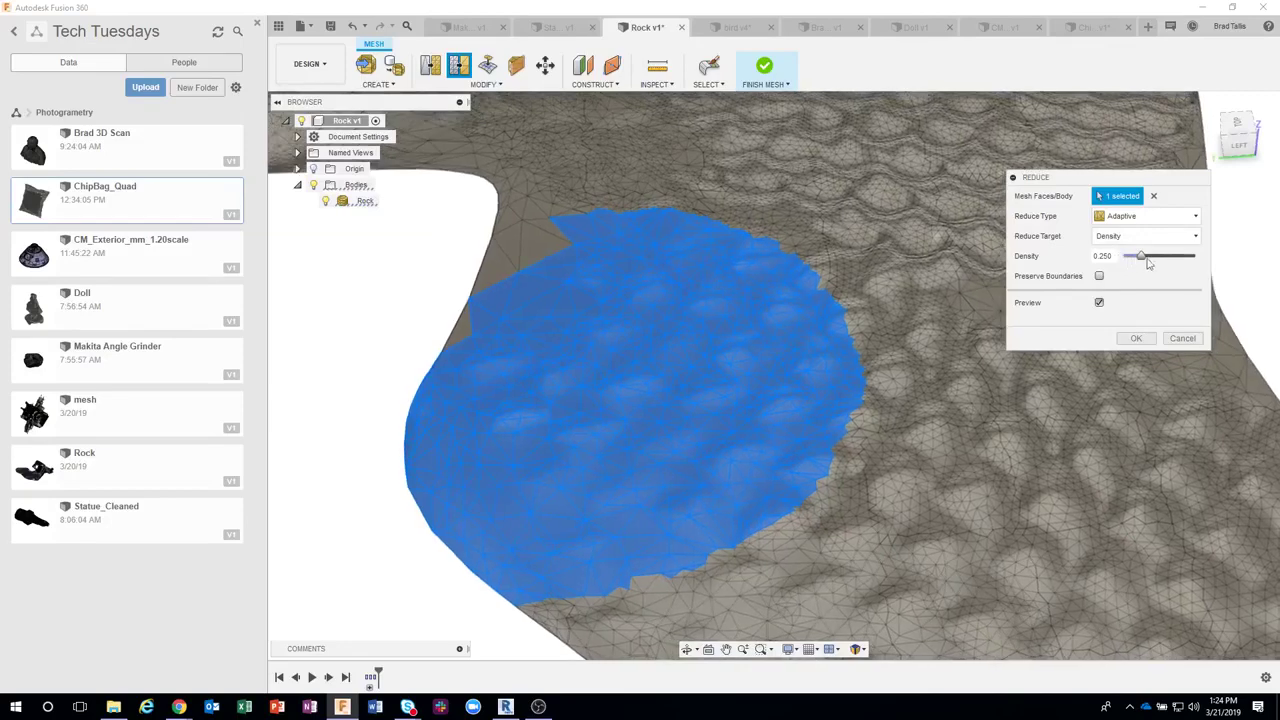
- Lower the Reduce density to 0.138, check the preview, and apply it
left_click_drag(1143, 258, 1131, 258)
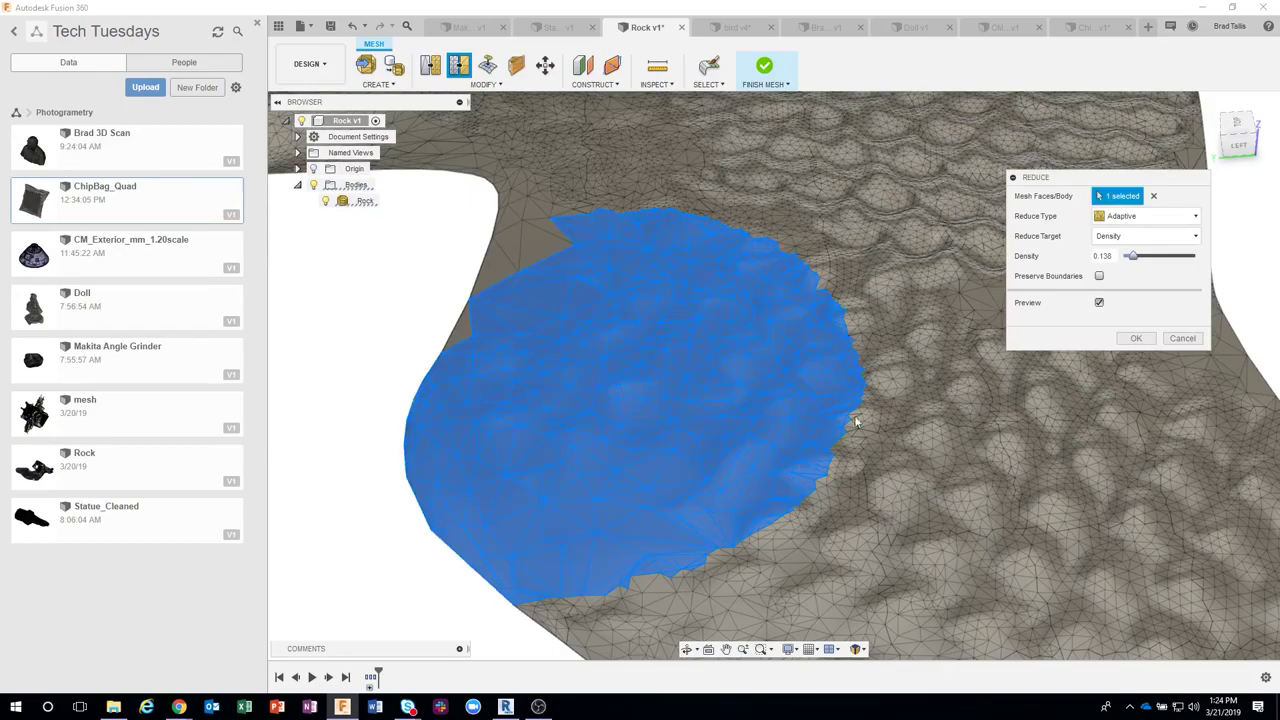
mouse_move(849, 423)
middle_mouse_down("shift")
mouse_move(924, 342)
mouse_move(922, 382)
middle_mouse_up("shift")
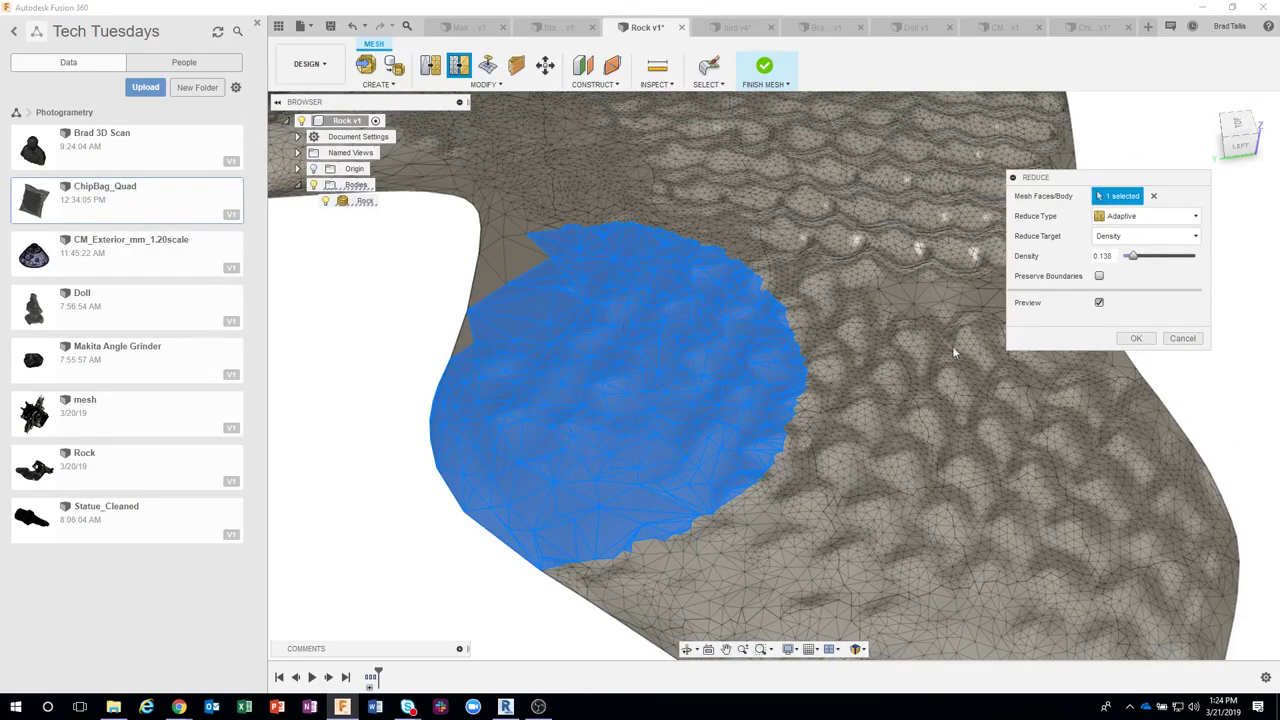
left_click(1131, 340)
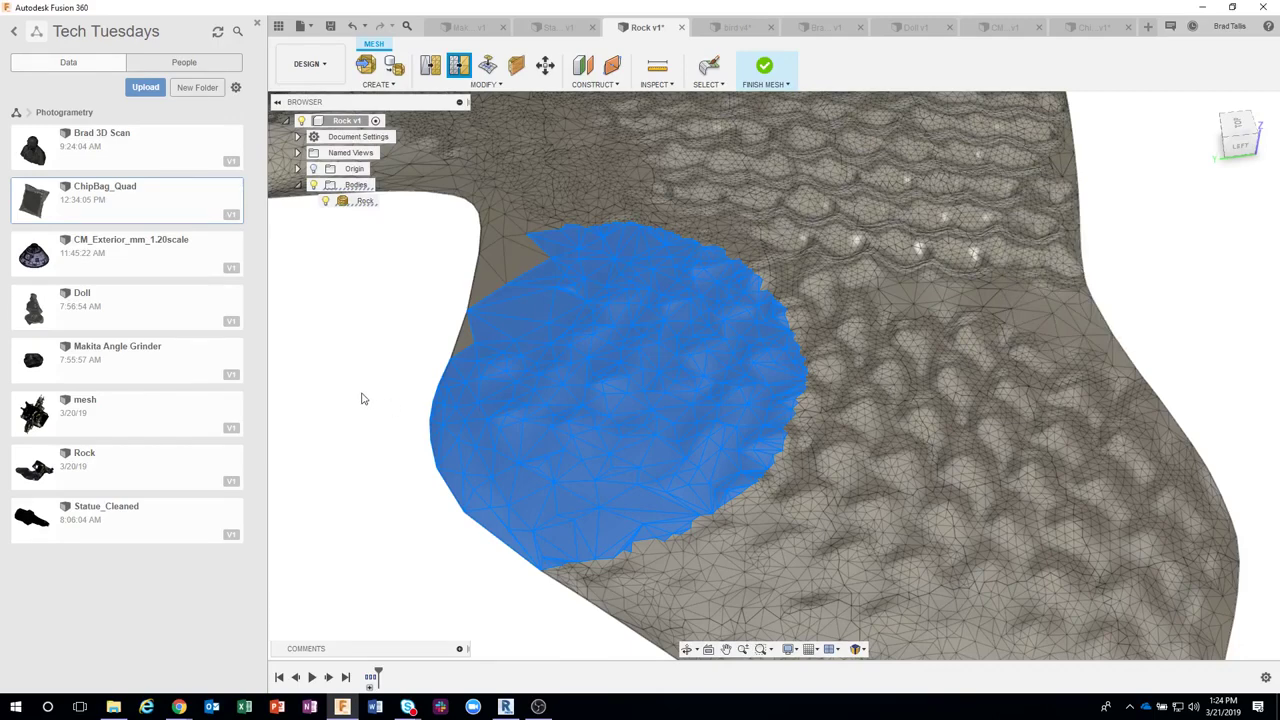
- Clear the face selection, inspect the coarsened ground patch from several angles, and open Modify
key("Escape")
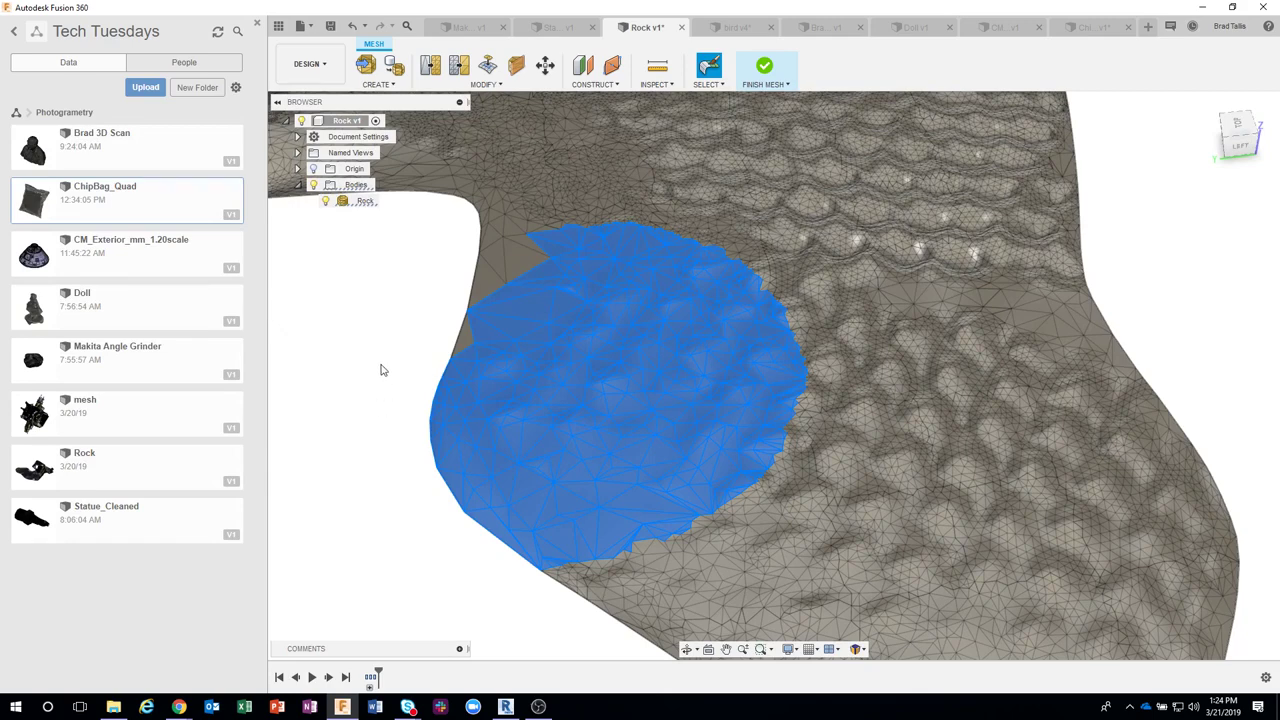
key("Delete")
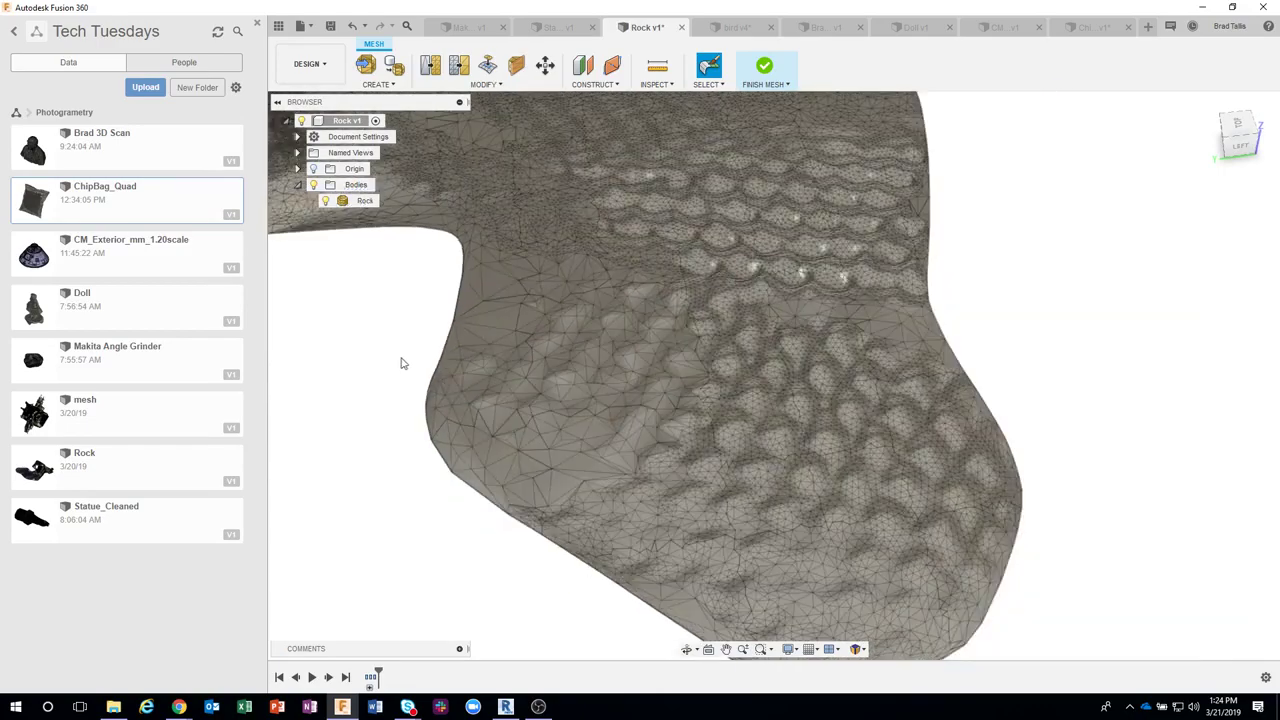
mouse_move(466, 372)
middle_mouse_down("shift")
mouse_move(396, 461)
mouse_move(526, 451)
mouse_move(640, 384)
mouse_move(709, 531)
mouse_move(594, 617)
mouse_move(428, 583)
middle_mouse_up("shift")
left_click(396, 461)
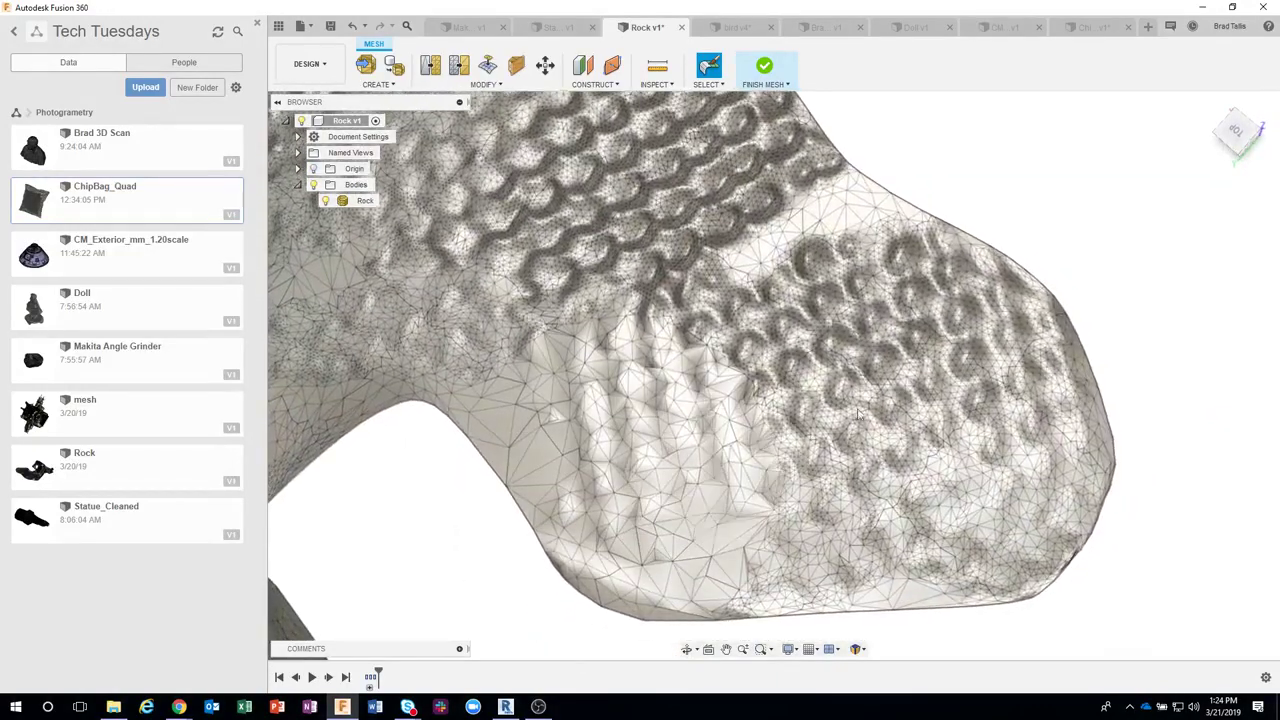
mouse_move(853, 352)
middle_mouse_down("shift")
mouse_move(571, 563)
mouse_move(567, 538)
mouse_move(600, 520)
mouse_move(564, 410)
middle_mouse_up("shift")
left_click(482, 86)
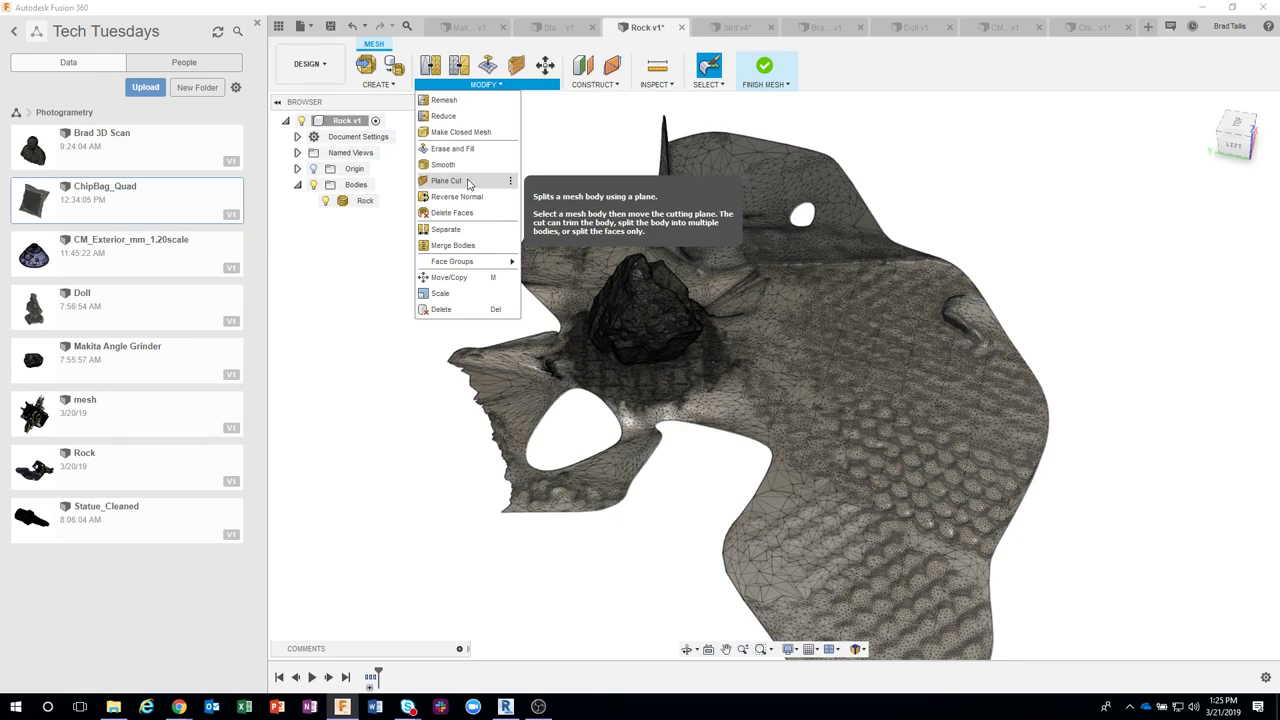
- Start a Plane Cut and choose the Rock scan body to be cut
left_click(468, 182)
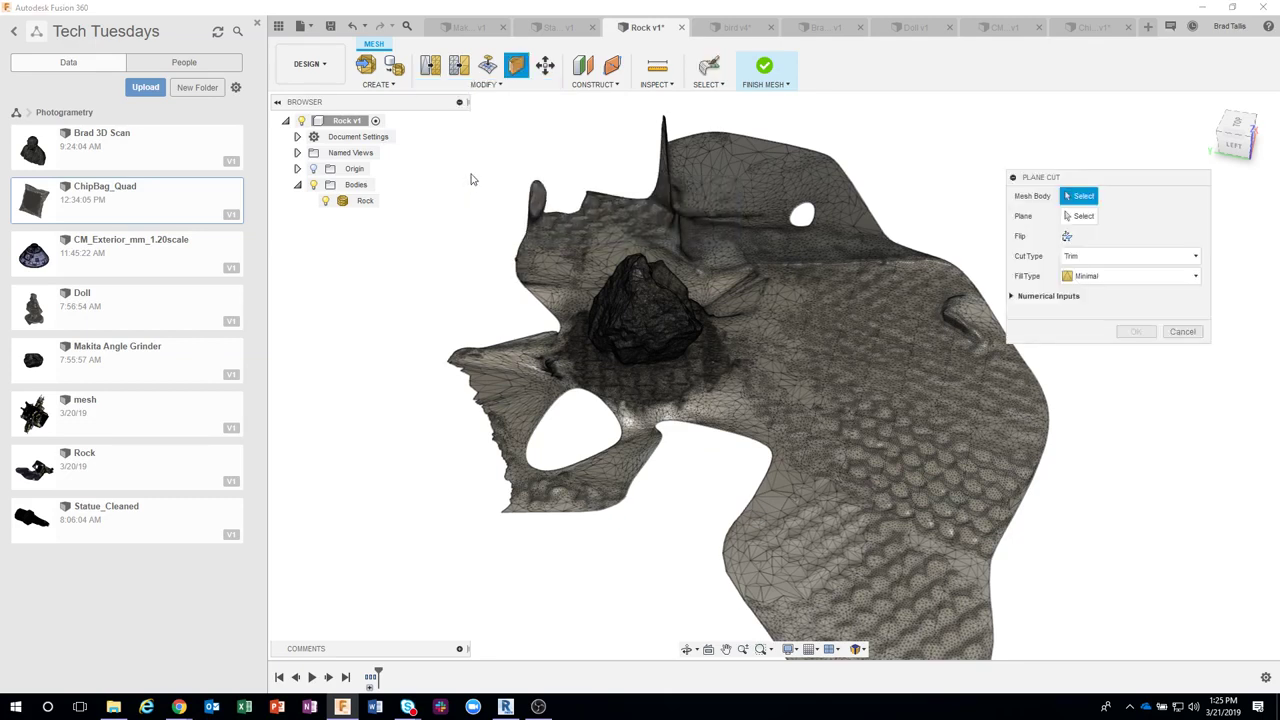
mouse_move(473, 179)
middle_mouse_down("shift")
mouse_move(800, 270)
mouse_move(851, 314)
mouse_move(866, 286)
mouse_move(820, 241)
mouse_move(875, 308)
mouse_move(771, 398)
middle_mouse_up("shift")
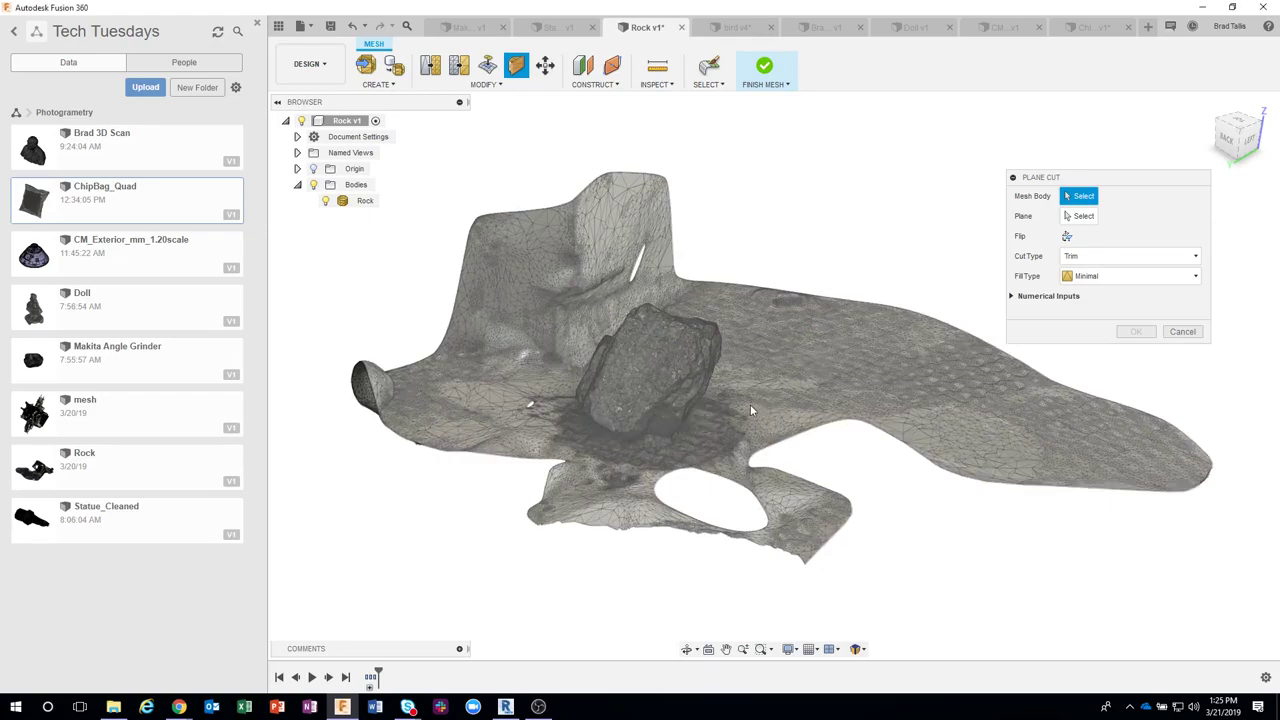
left_click(750, 404)
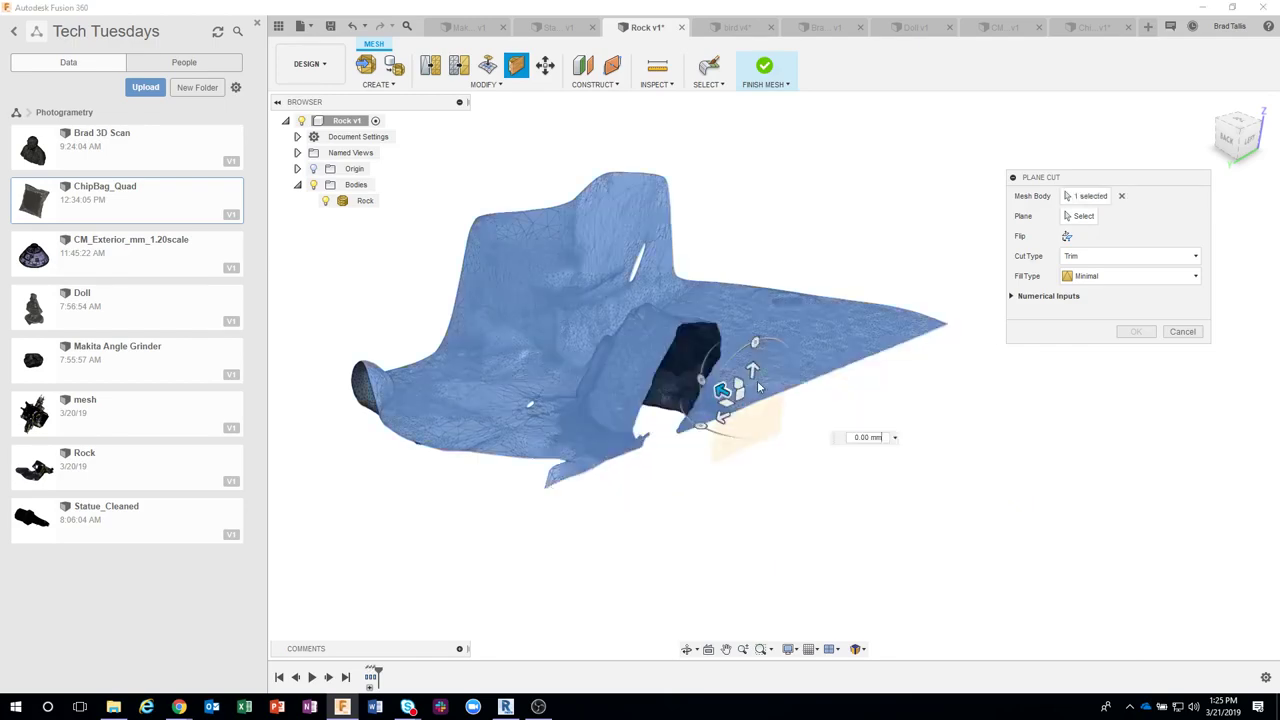
mouse_move(757, 291)
middle_mouse_down("shift")
mouse_move(800, 279)
mouse_move(685, 370)
middle_mouse_up("shift")
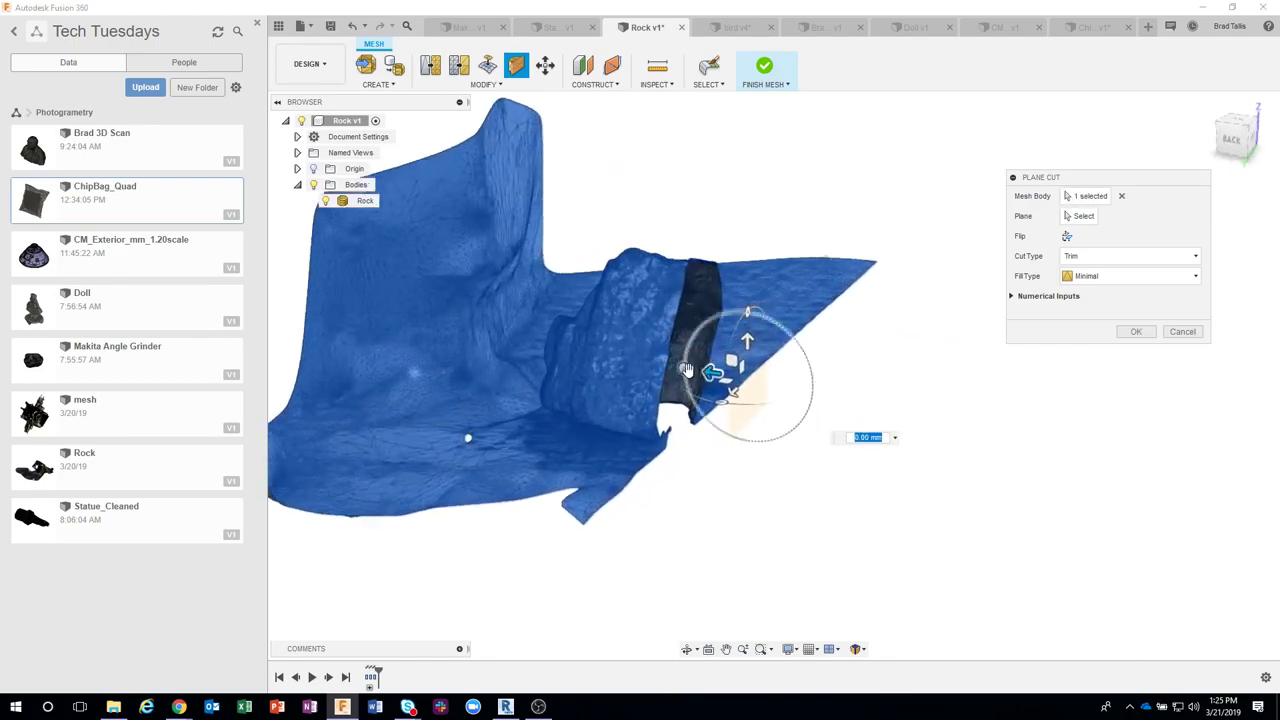
- Rotate the cutting plane -90° and offset it to 30.309 mm below the rock
left_click_drag(685, 370, 743, 302)
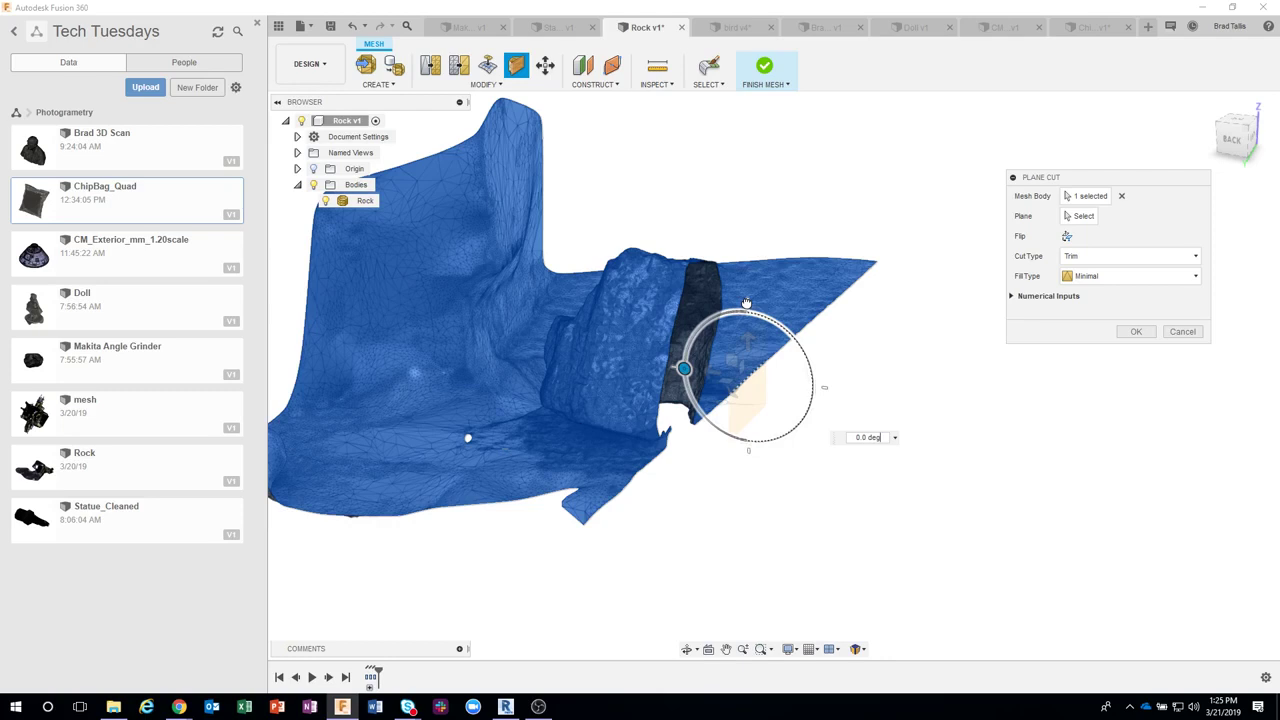
left_click_drag(746, 302, 748, 303)
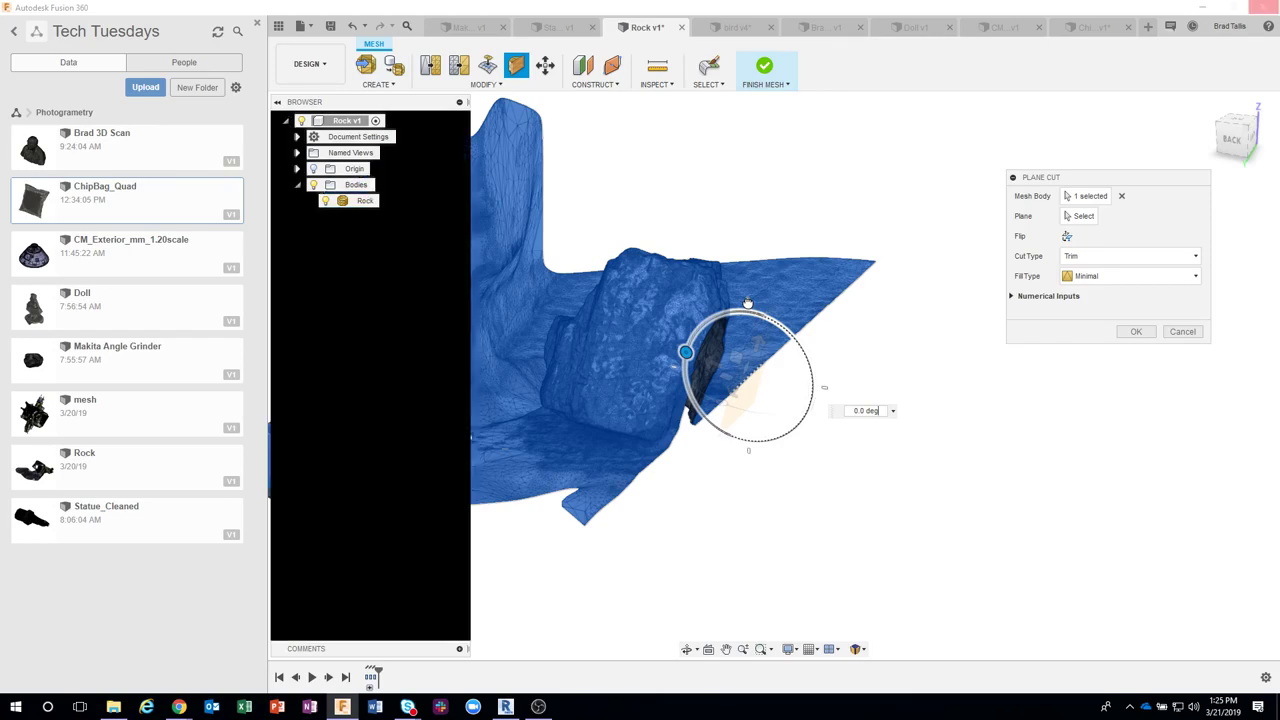
left_click_drag(747, 302, 699, 257)
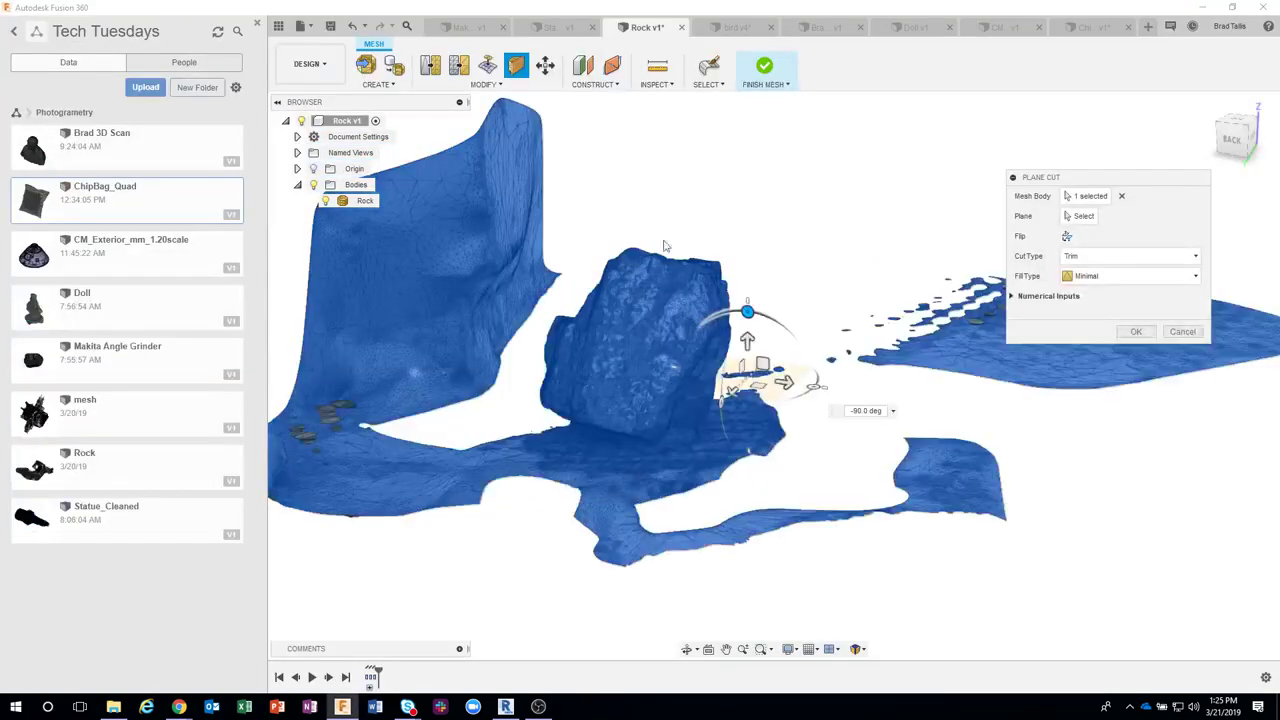
mouse_move(772, 337)
middle_mouse_down("shift")
mouse_move(788, 357)
mouse_move(764, 355)
middle_mouse_up("shift")
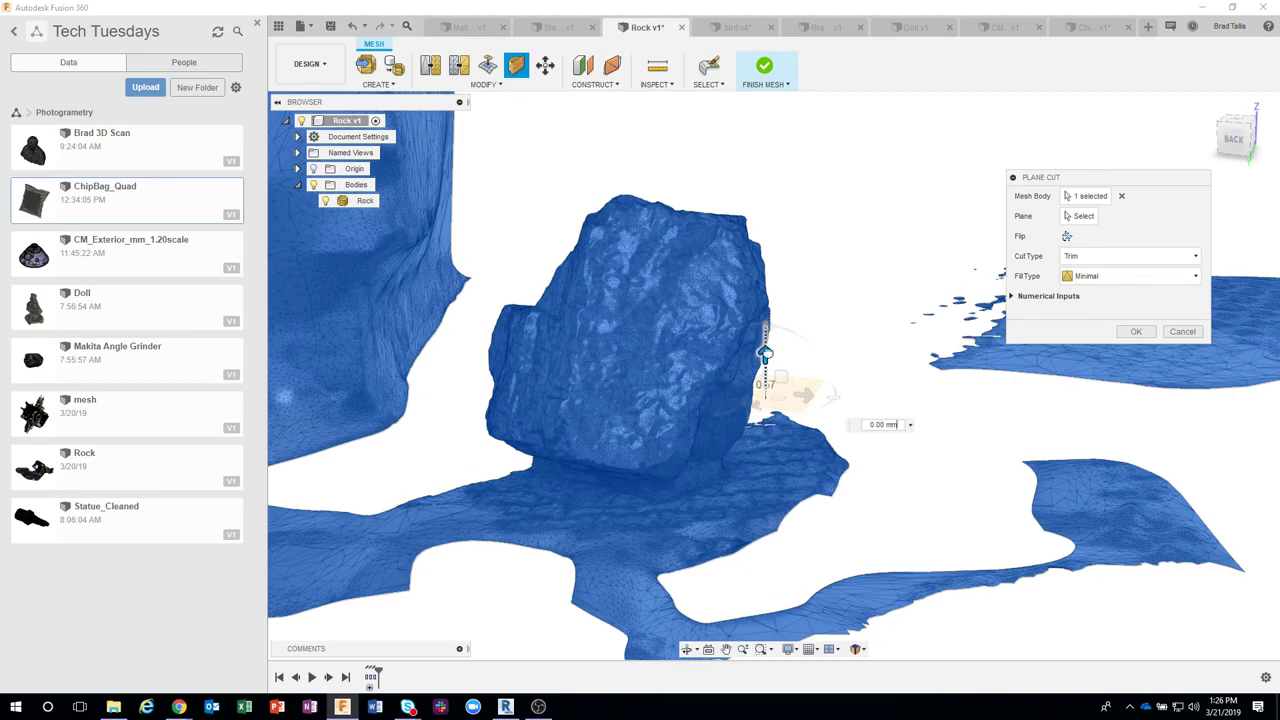
left_click_drag(766, 353, 763, 381)
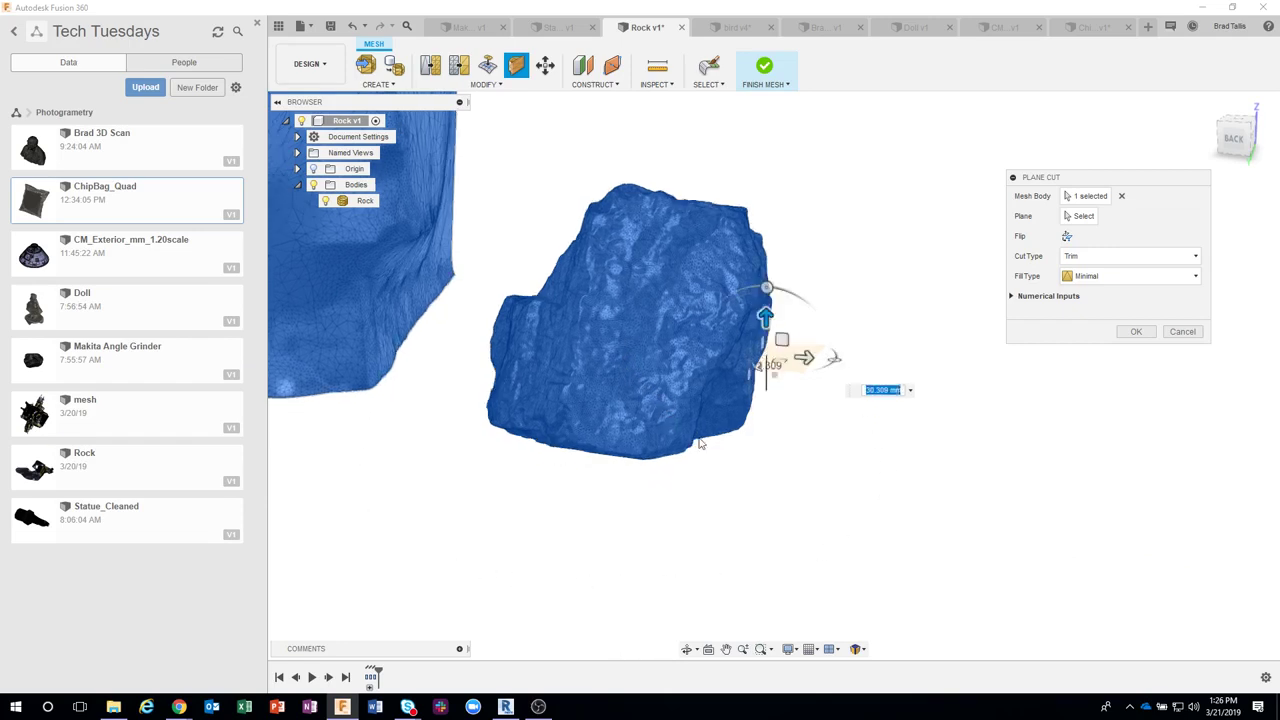
mouse_move(666, 437)
middle_mouse_down("shift")
mouse_move(733, 330)
mouse_move(741, 418)
mouse_move(908, 426)
mouse_move(1080, 351)
mouse_move(1088, 265)
mouse_move(1115, 293)
middle_mouse_up("shift")
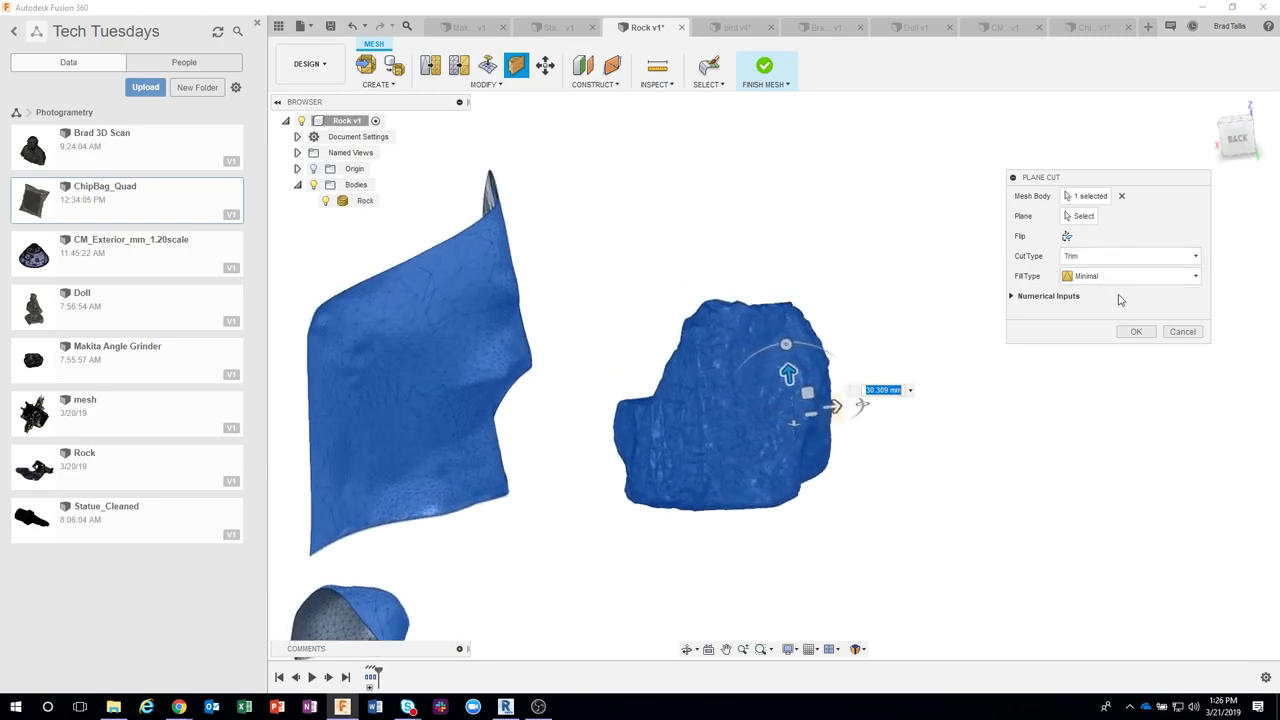
- Try a Uniform fill, settle on a Minimal fill for the cut cap, and apply the Plane Cut
left_click(1110, 285)
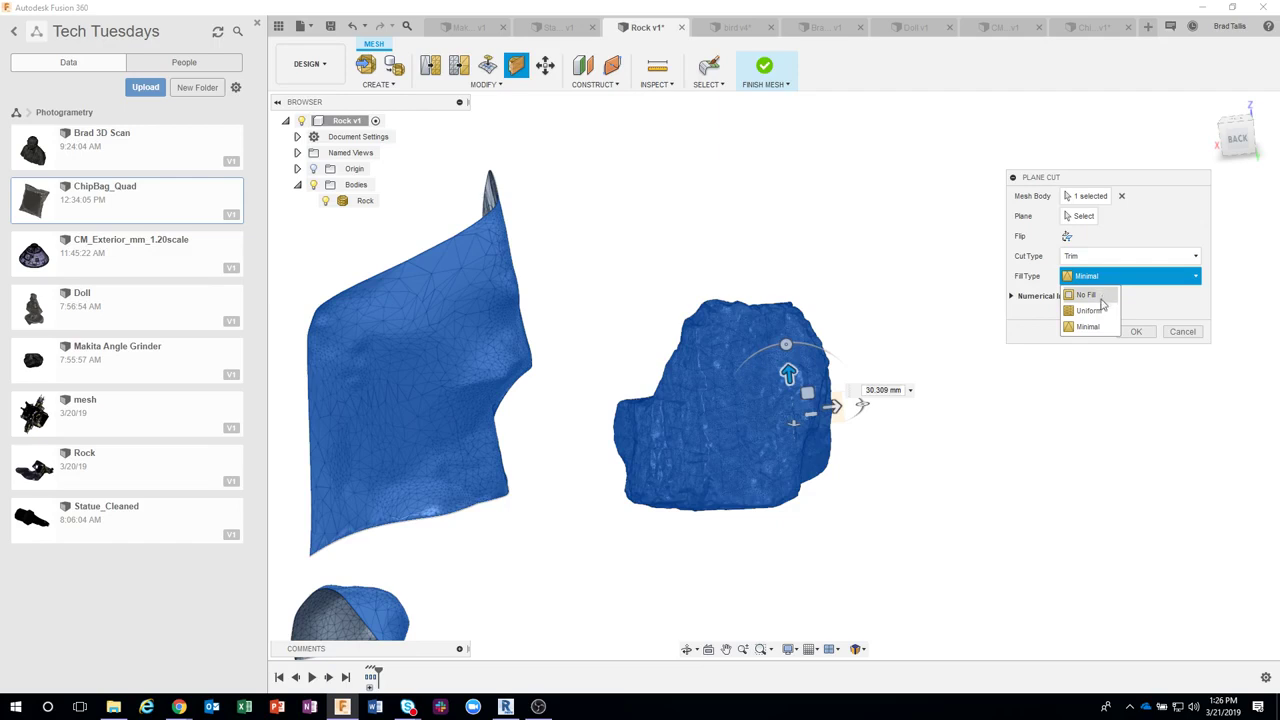
left_click(1090, 326)
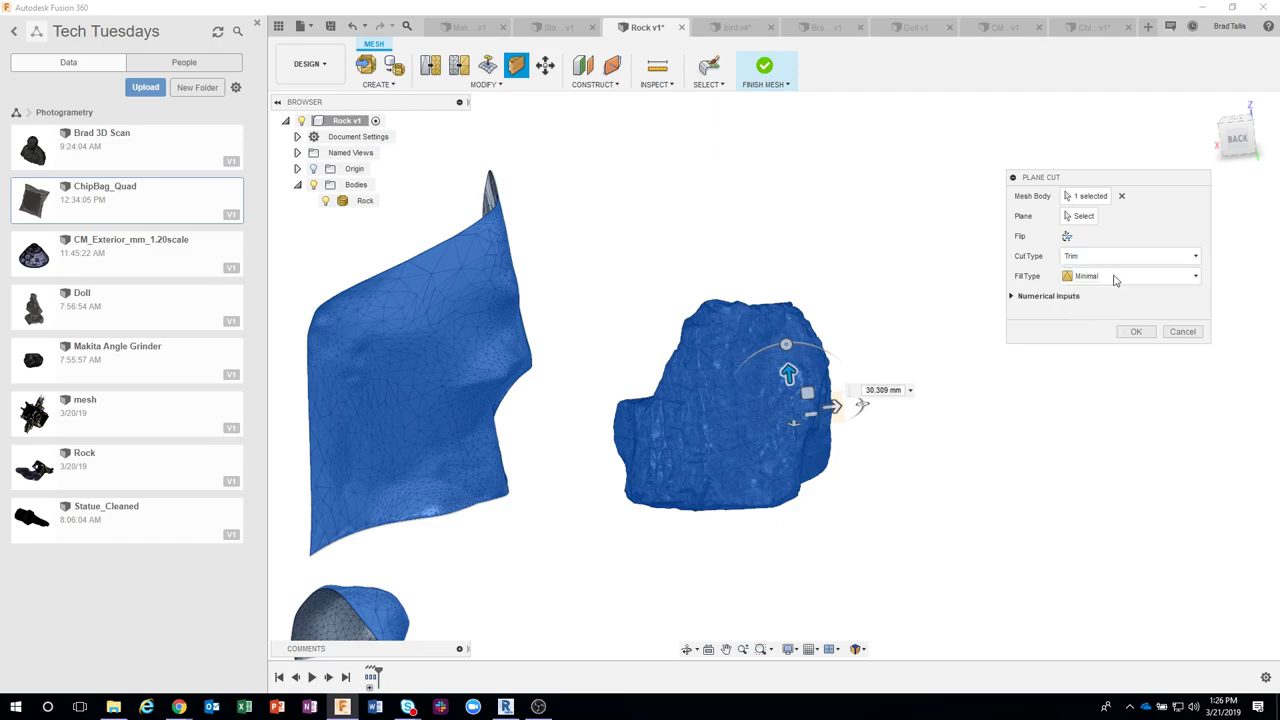
mouse_move(860, 266)
middle_mouse_down("shift")
mouse_move(759, 351)
mouse_move(786, 294)
mouse_move(680, 271)
mouse_move(760, 263)
mouse_move(546, 300)
middle_mouse_up("shift")
scroll(759, 351, "up", 3)
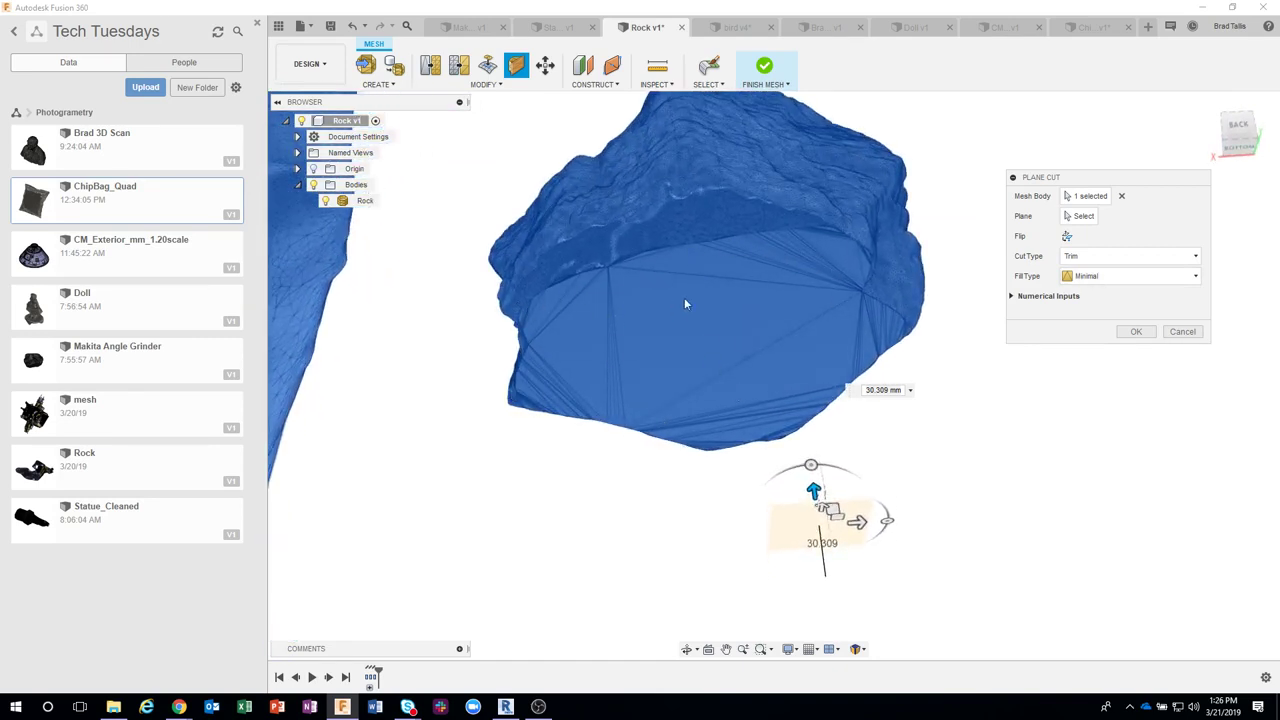
left_click(1100, 276)
left_click(1097, 296)
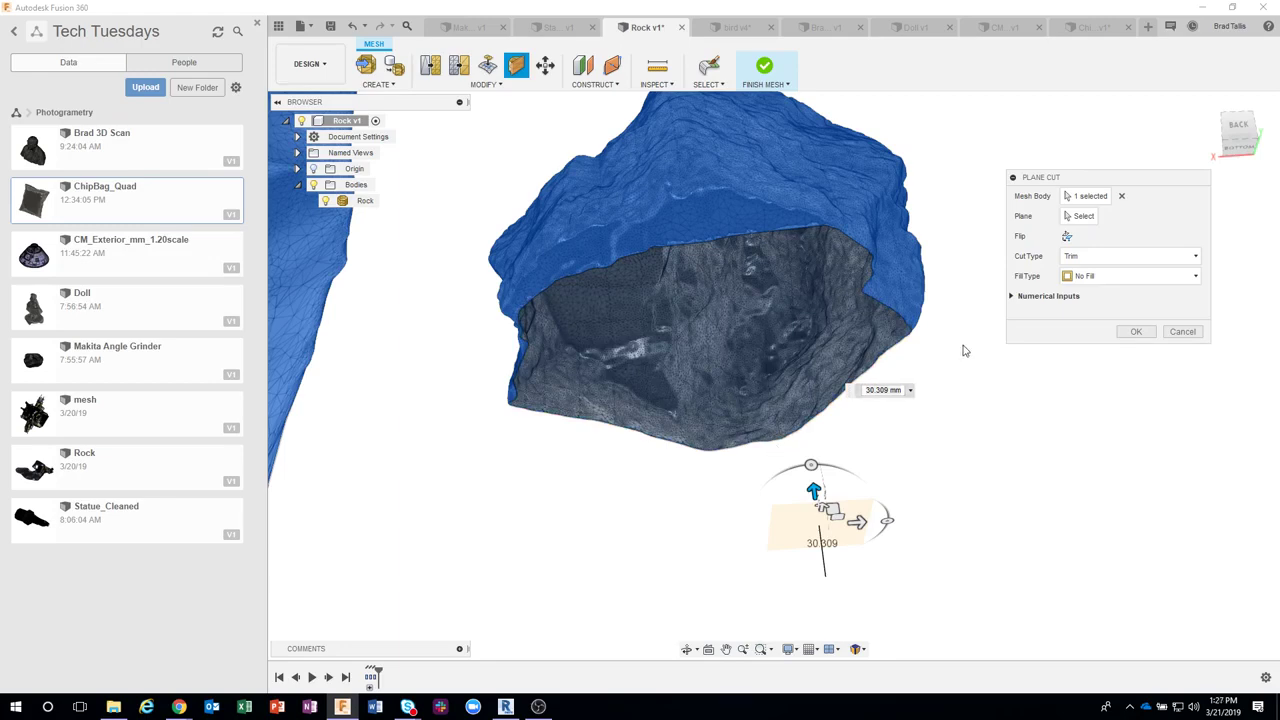
left_click(1097, 277)
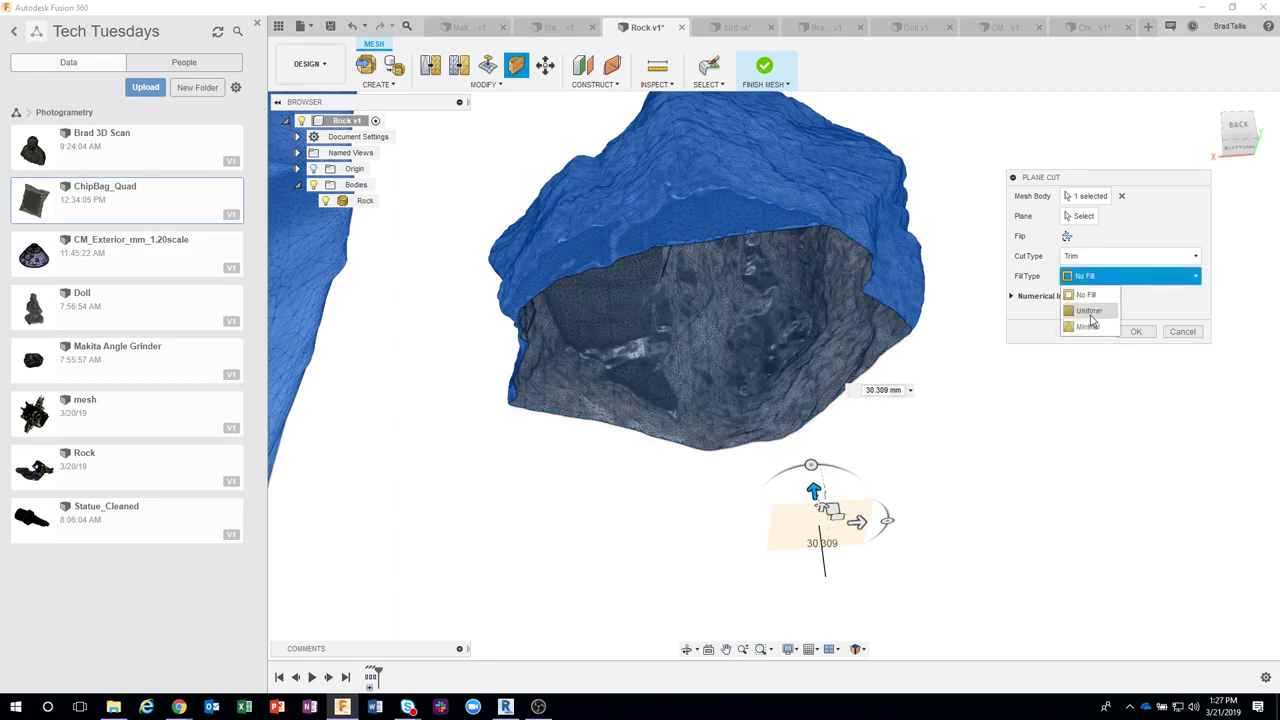
left_click(1090, 320)
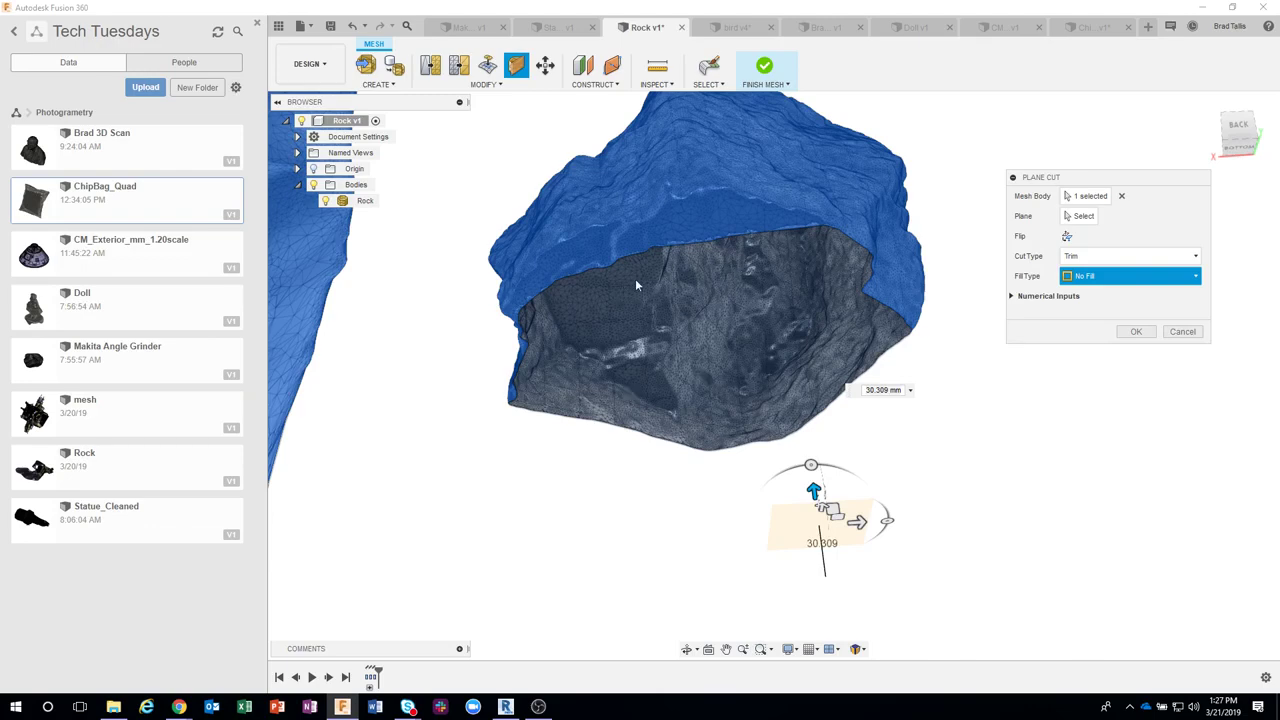
key("Down")
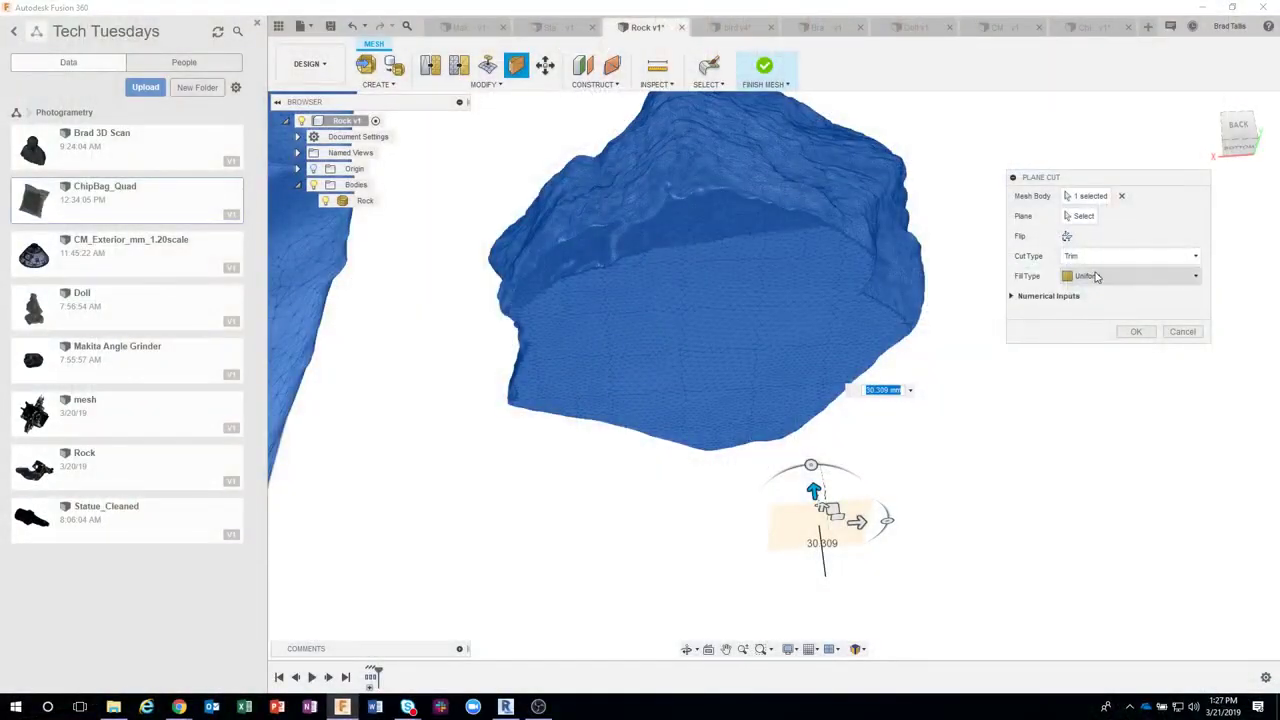
left_click(1096, 277)
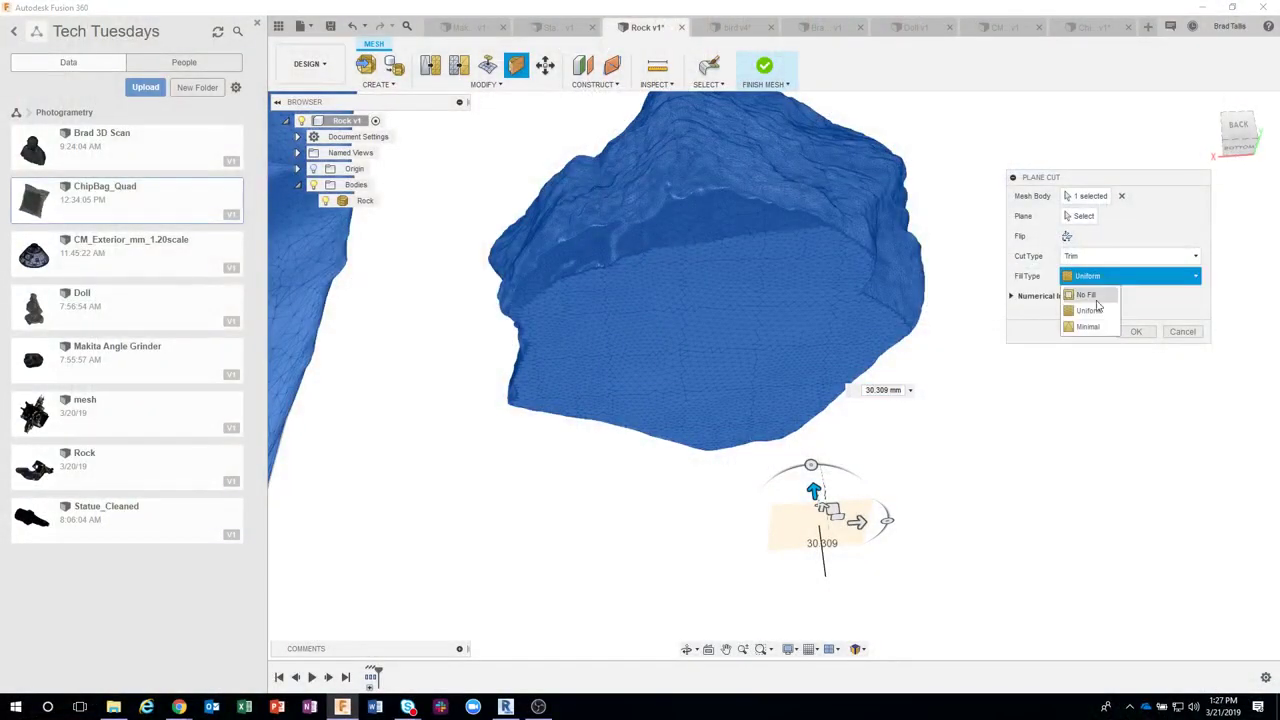
left_click(1097, 325)
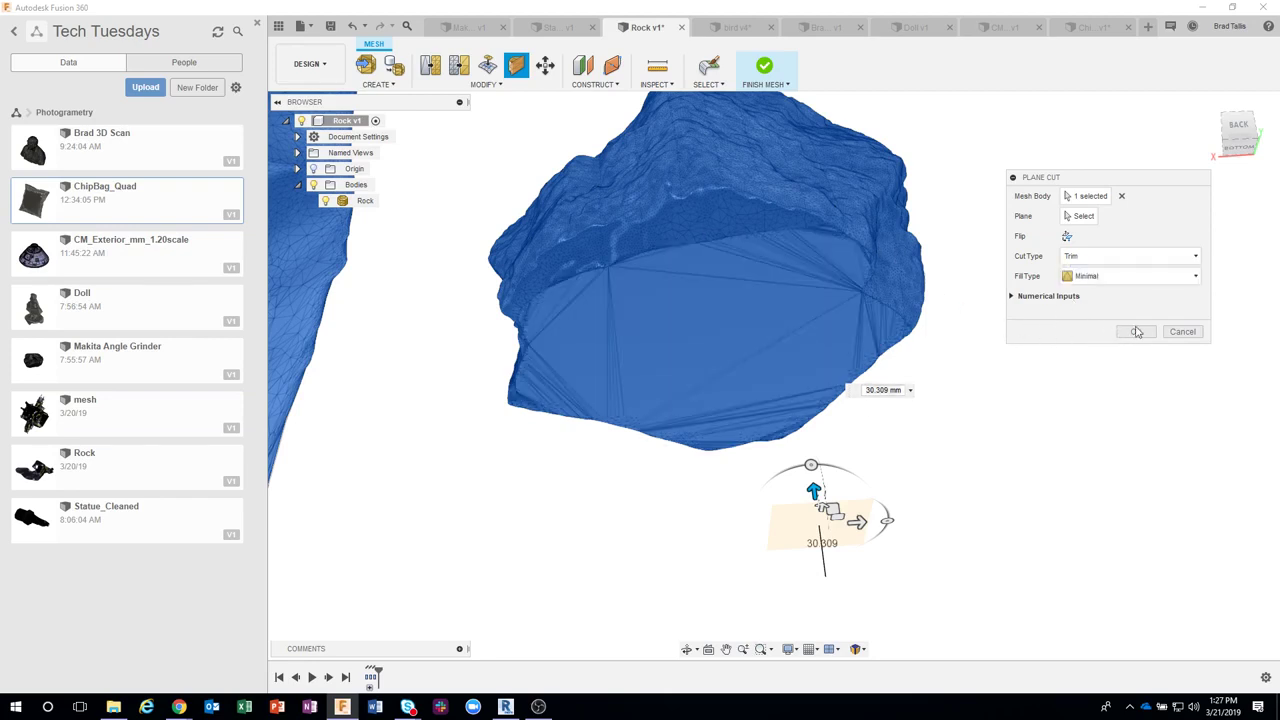
left_click(1136, 331)
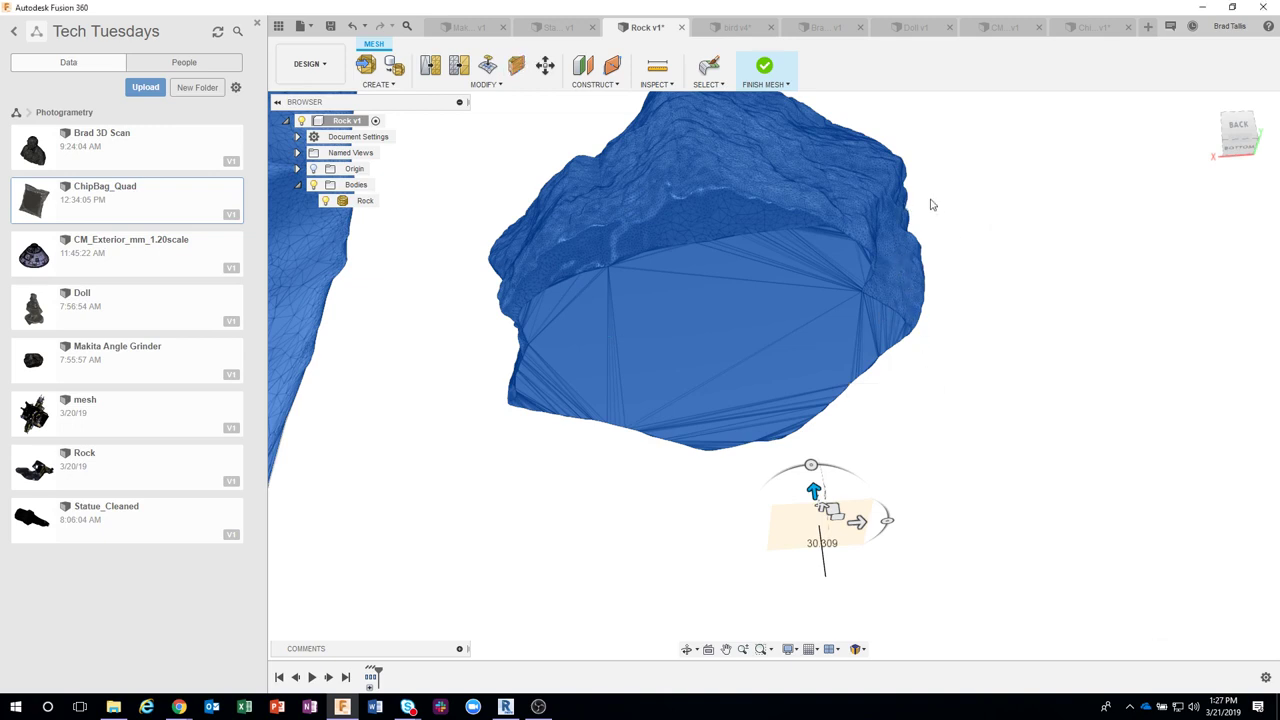
- Start Delete Faces on the Rock mesh and bring up the selection mode choices
mouse_move(908, 215)
middle_mouse_down("shift")
mouse_move(631, 352)
mouse_move(587, 296)
mouse_move(607, 261)
mouse_move(531, 151)
middle_mouse_up("shift")
left_click(486, 87)
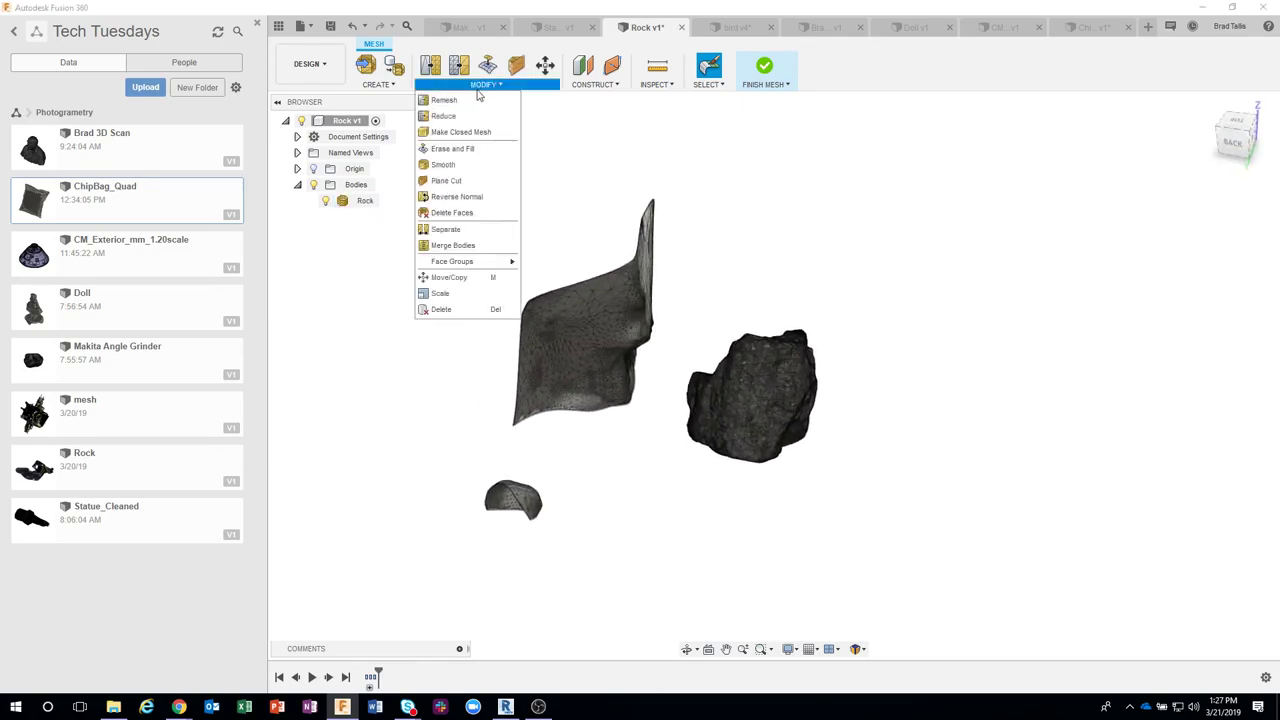
left_click(463, 213)
mouse_move(631, 206)
middle_mouse_down("shift")
mouse_move(659, 228)
mouse_move(650, 250)
mouse_move(603, 254)
mouse_move(566, 296)
mouse_move(524, 314)
middle_mouse_up("shift")
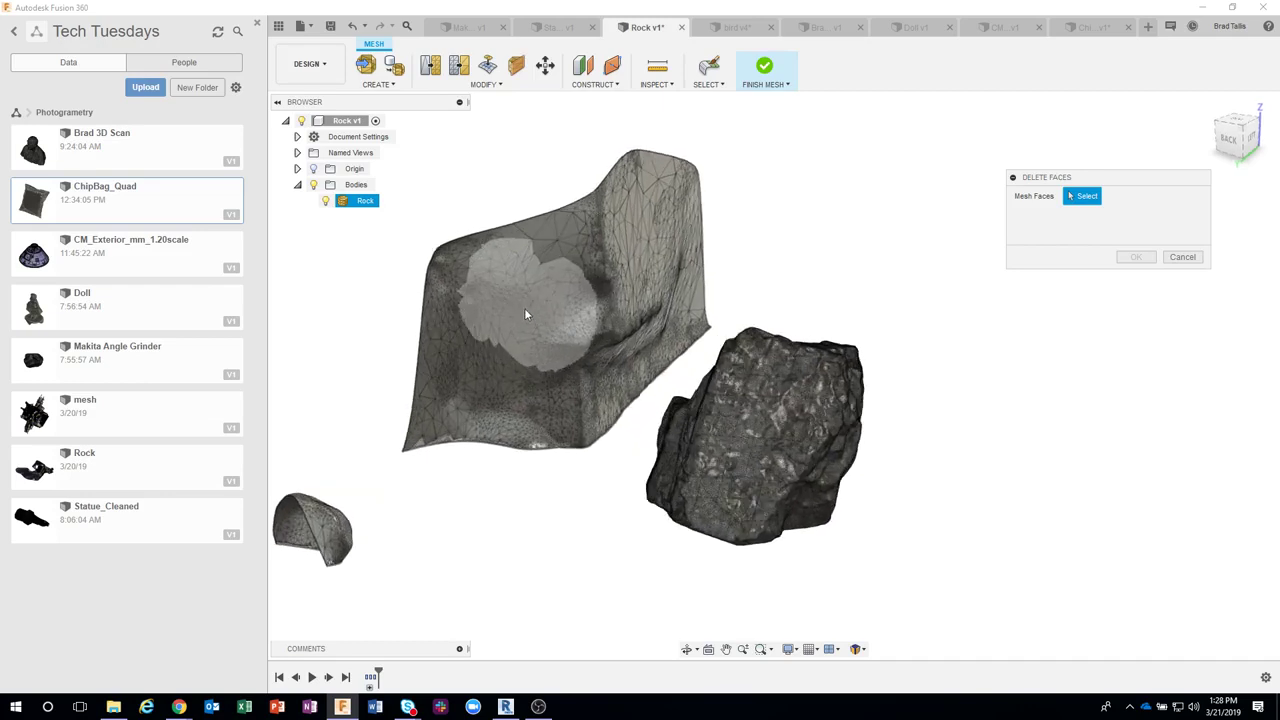
scroll(524, 314, "up", 1)
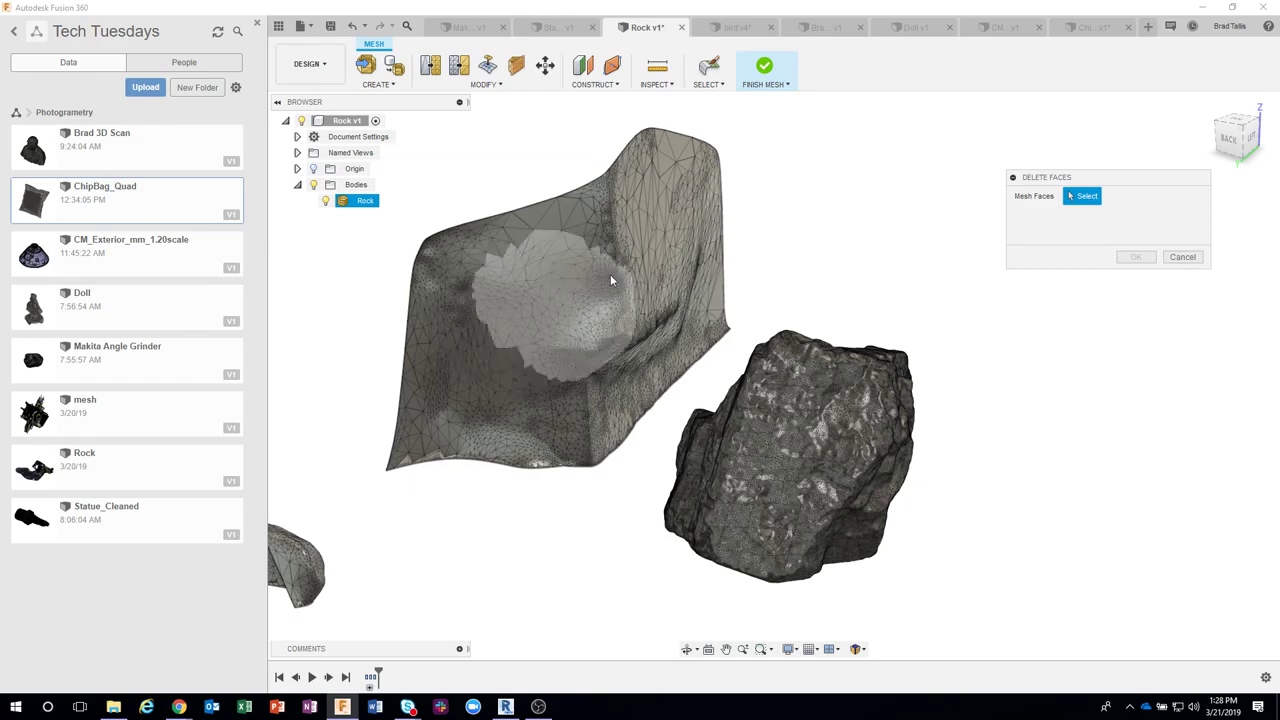
left_click(718, 86)
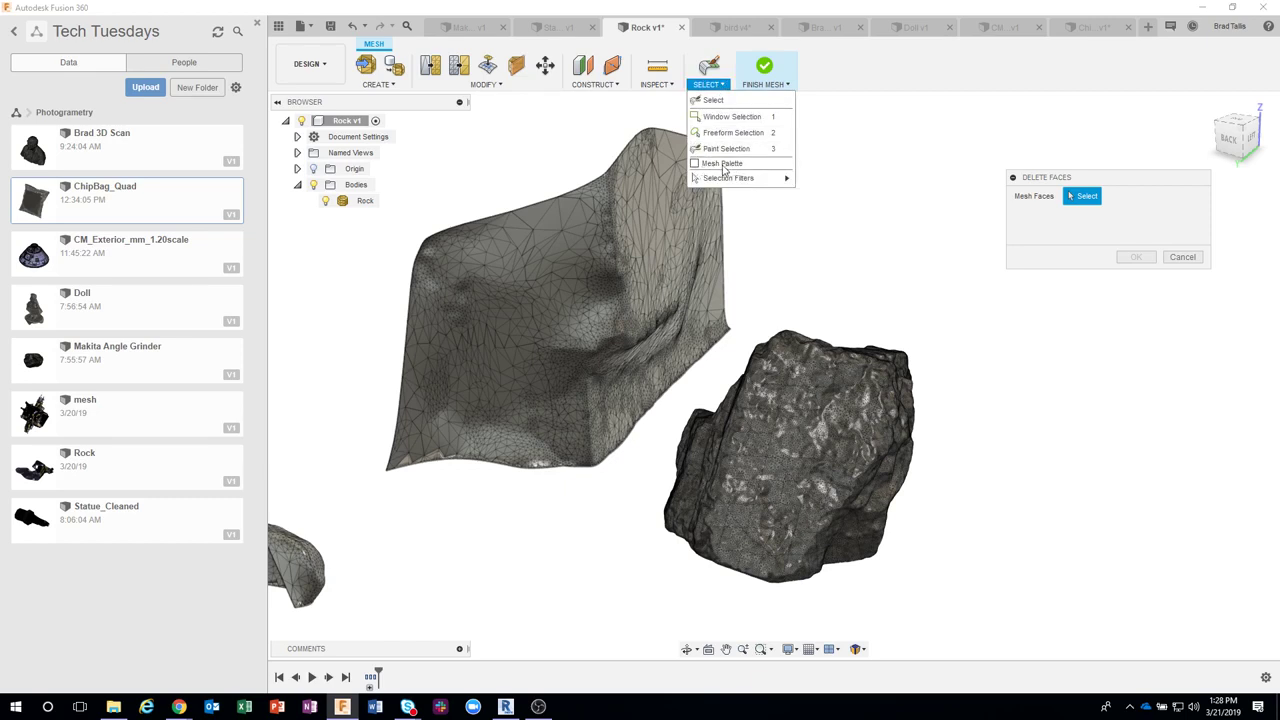
- Turn on Mesh Palette selection with a smaller brush and Select Back Faces enabled
left_click(695, 166)
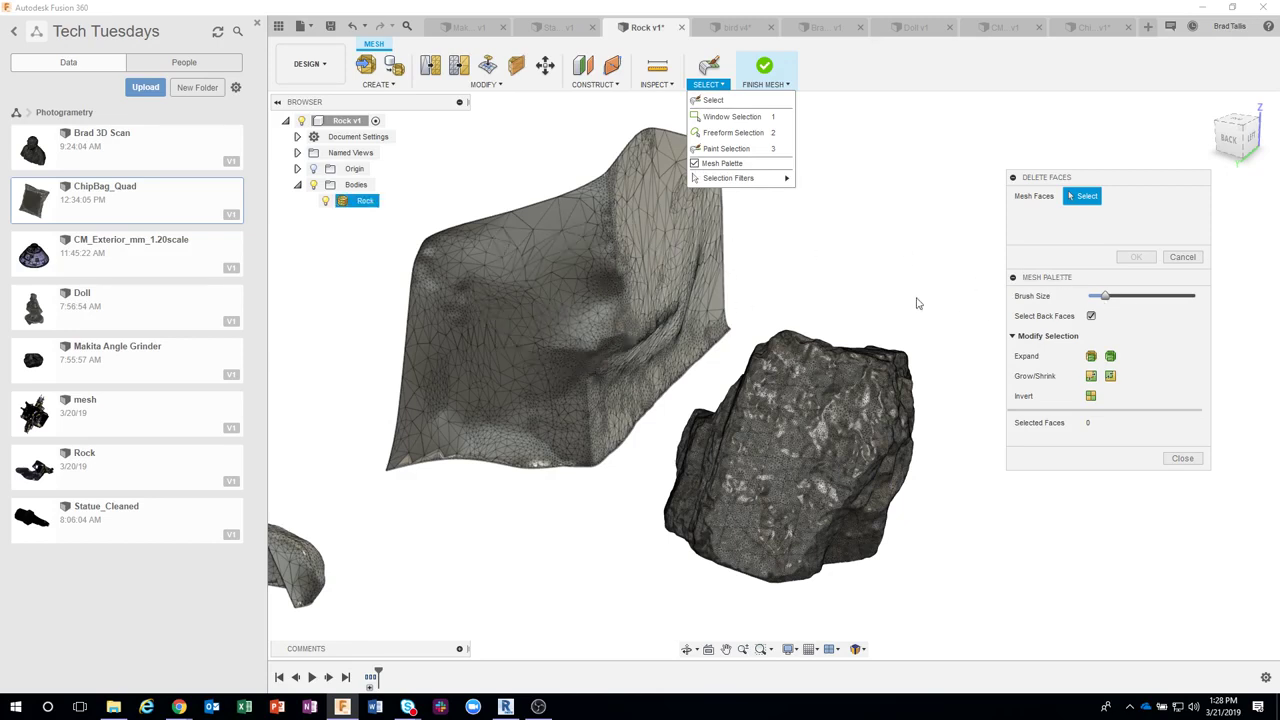
left_click_drag(1106, 299, 1113, 301)
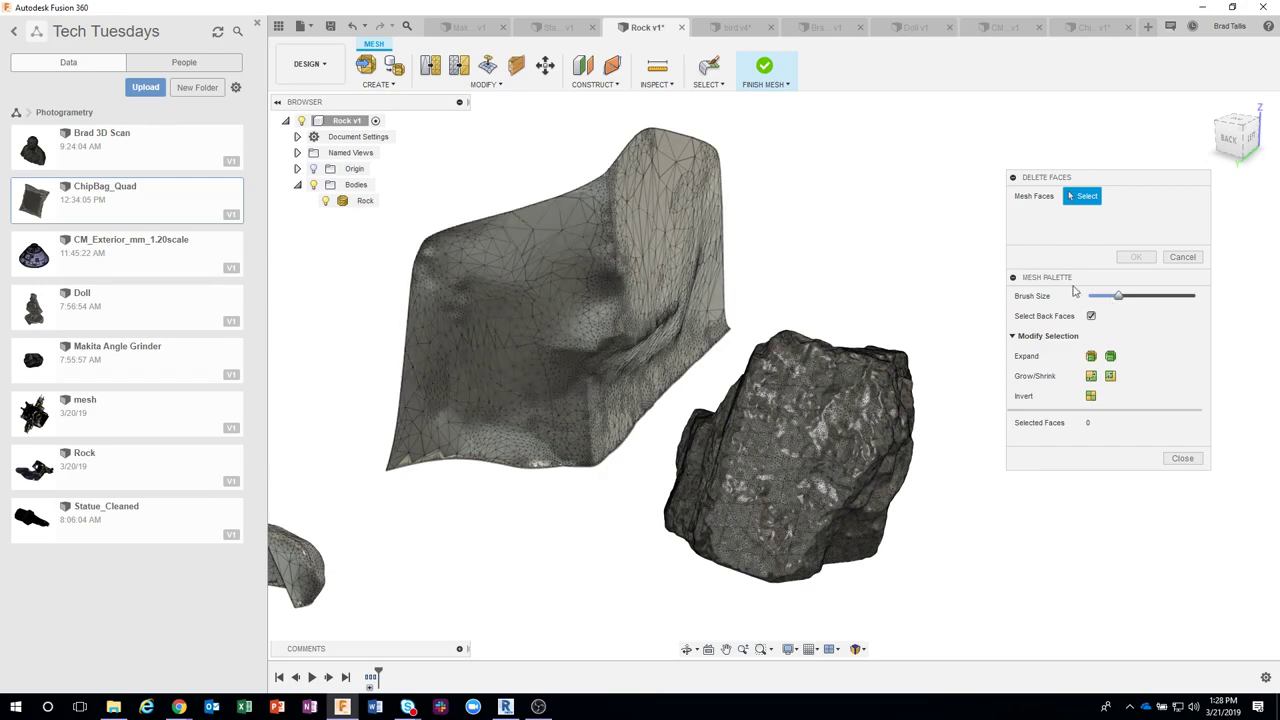
left_click_drag(1119, 298, 1104, 302)
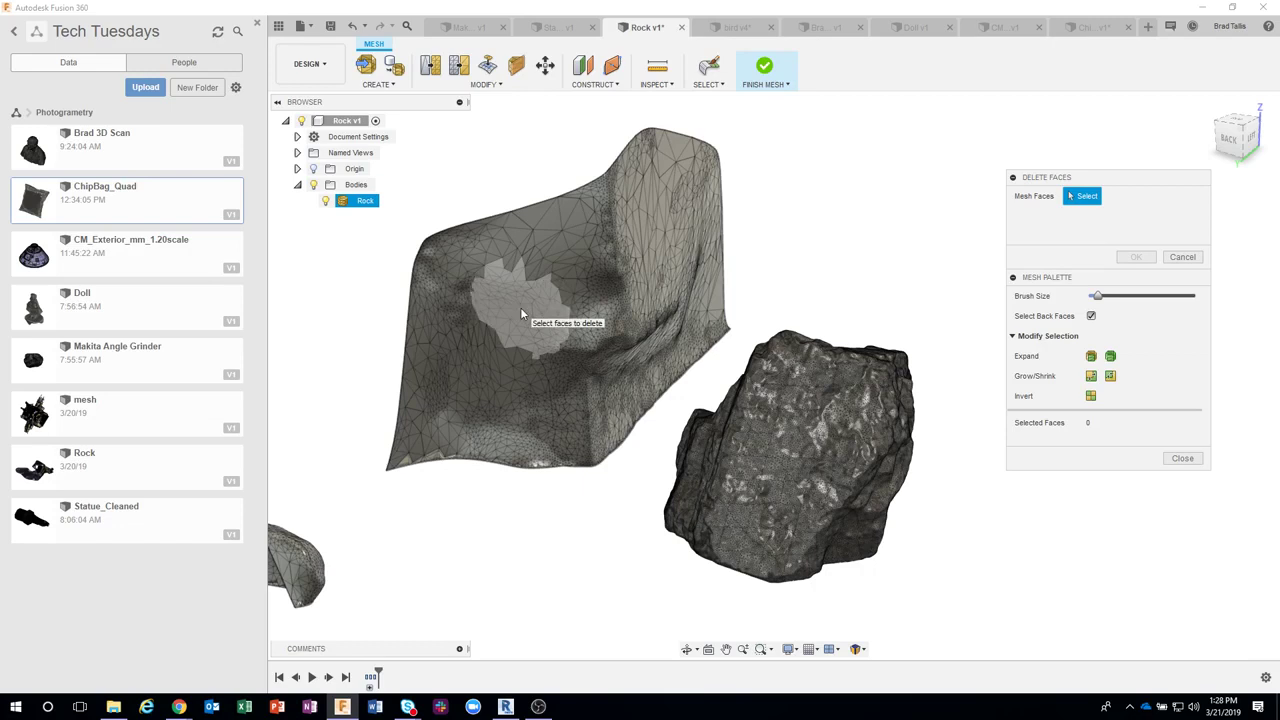
scroll(520, 307, "down", 1, "ctrl")
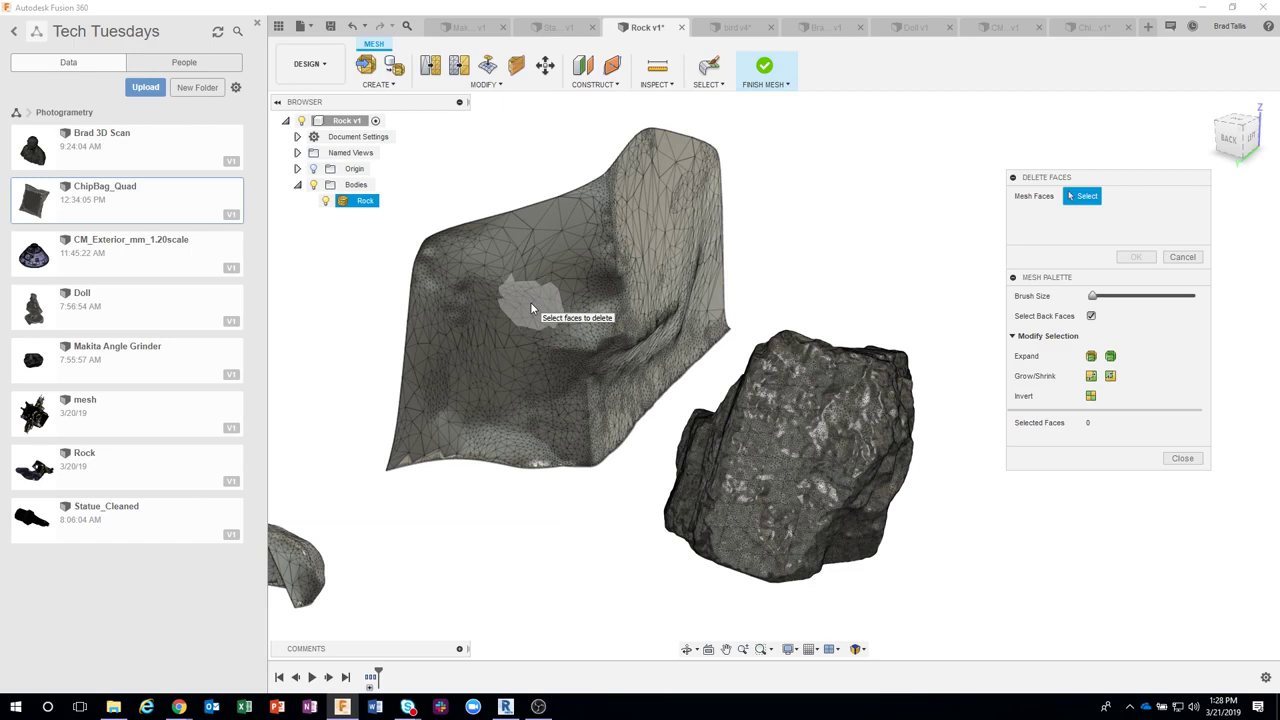
scroll(530, 302, "up", 2, "ctrl")
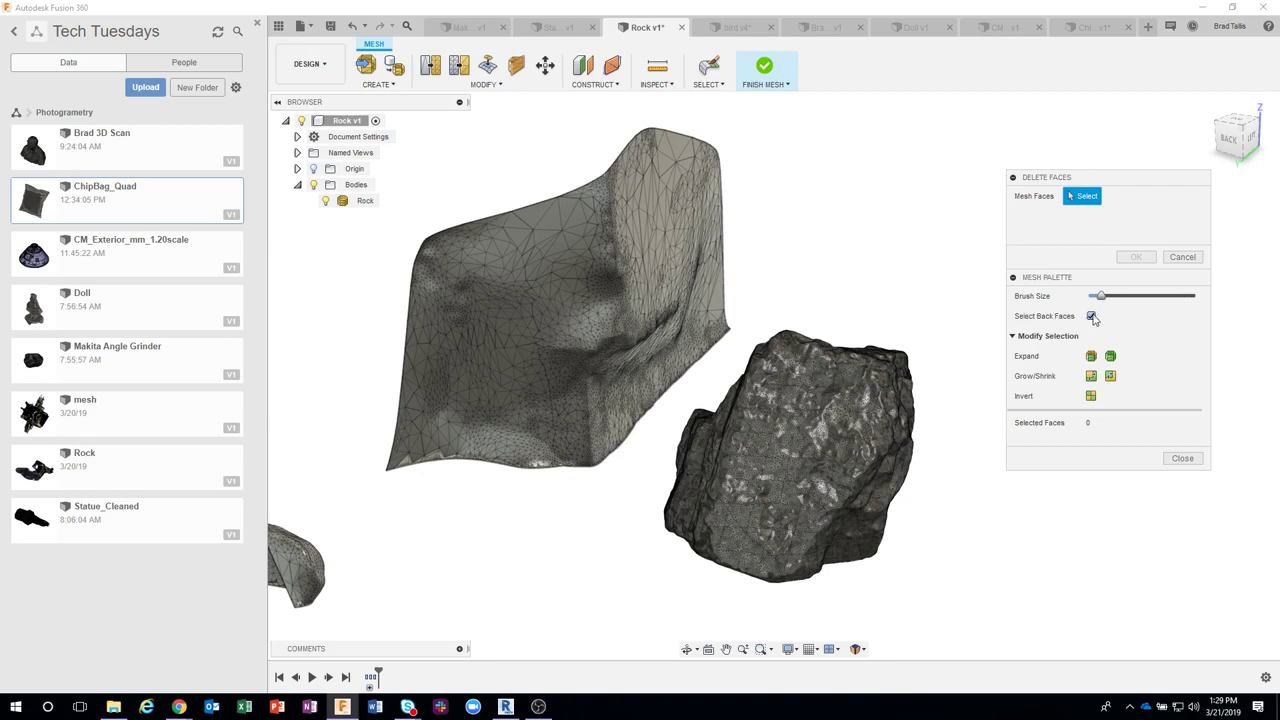
left_click(1092, 316)
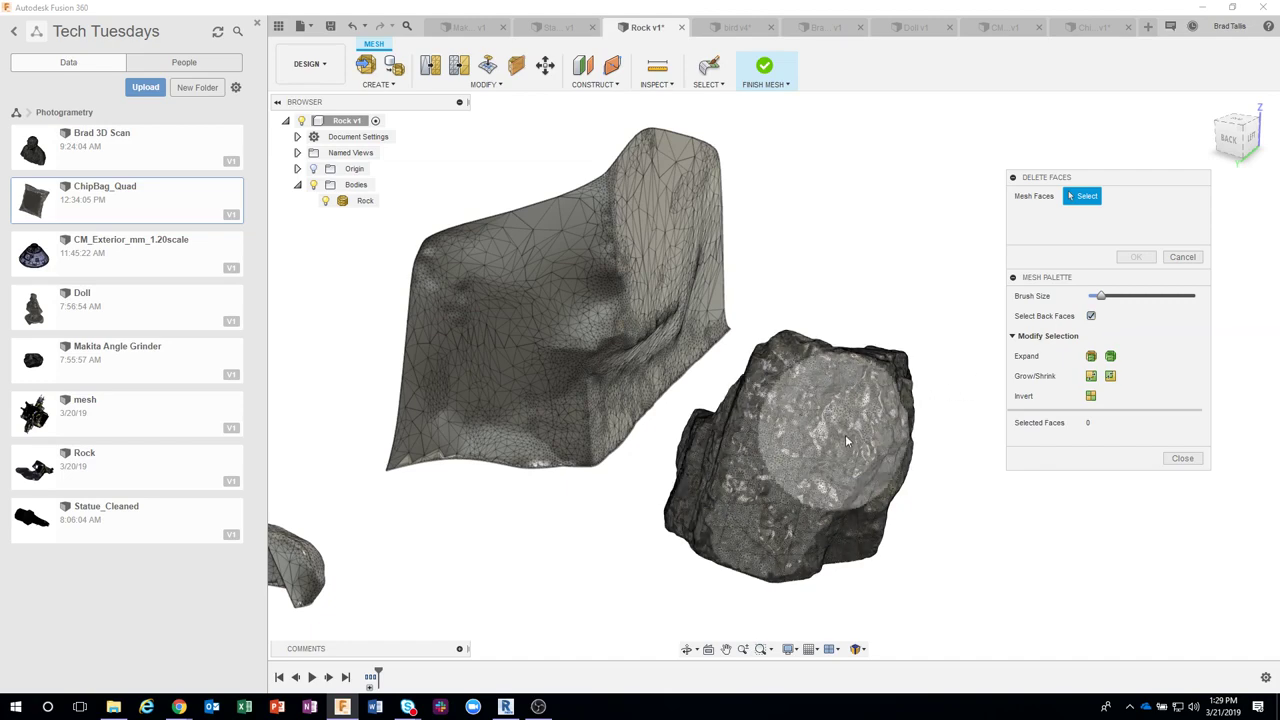
- Brush-select a 28,713-face patch on the rock's top and inspect it from several sides
mouse_move(845, 434)
middle_mouse_down("shift")
mouse_move(781, 477)
mouse_move(792, 459)
mouse_move(760, 462)
mouse_move(814, 477)
mouse_move(877, 323)
mouse_move(885, 370)
middle_mouse_up("shift")
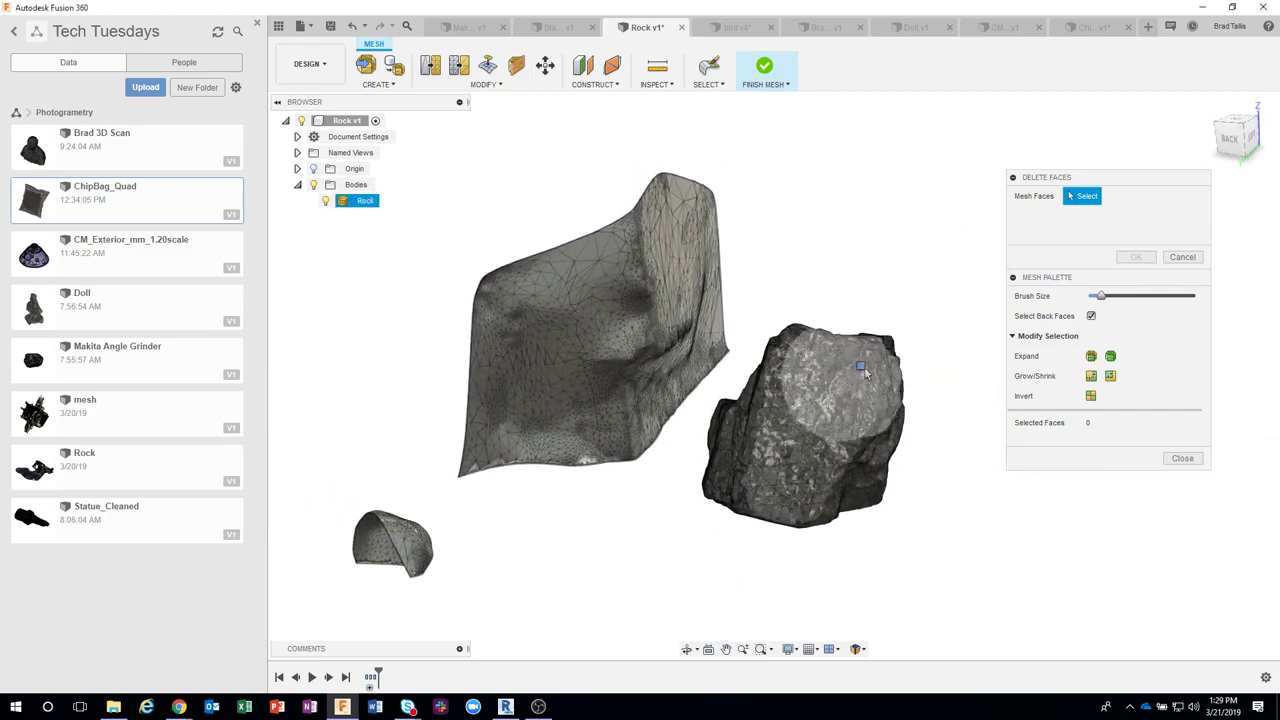
left_click(865, 368)
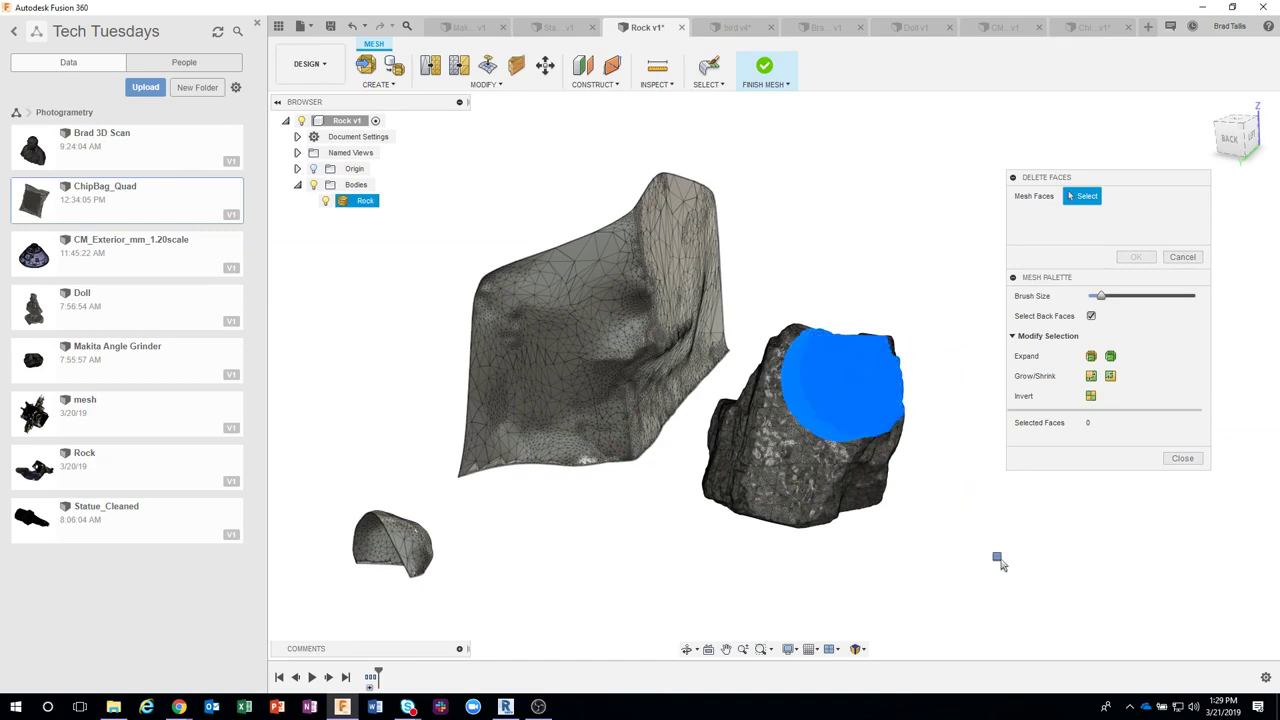
mouse_move(1023, 551)
middle_mouse_down("shift")
mouse_move(1043, 551)
mouse_move(994, 540)
mouse_move(903, 583)
mouse_move(724, 601)
mouse_move(617, 449)
mouse_move(646, 398)
middle_mouse_up("shift")
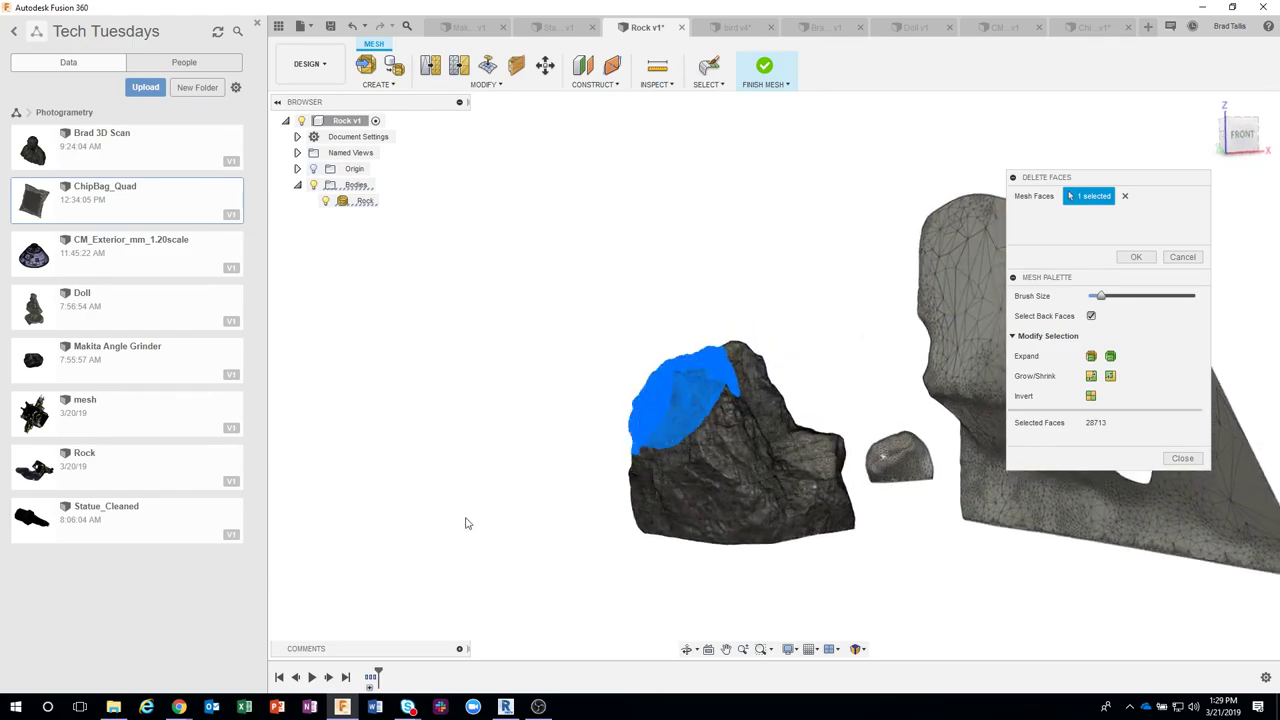
mouse_move(465, 523)
middle_mouse_down("shift")
mouse_move(737, 557)
mouse_move(886, 540)
mouse_move(1045, 400)
mouse_move(960, 523)
middle_mouse_up("shift")
key("Escape")
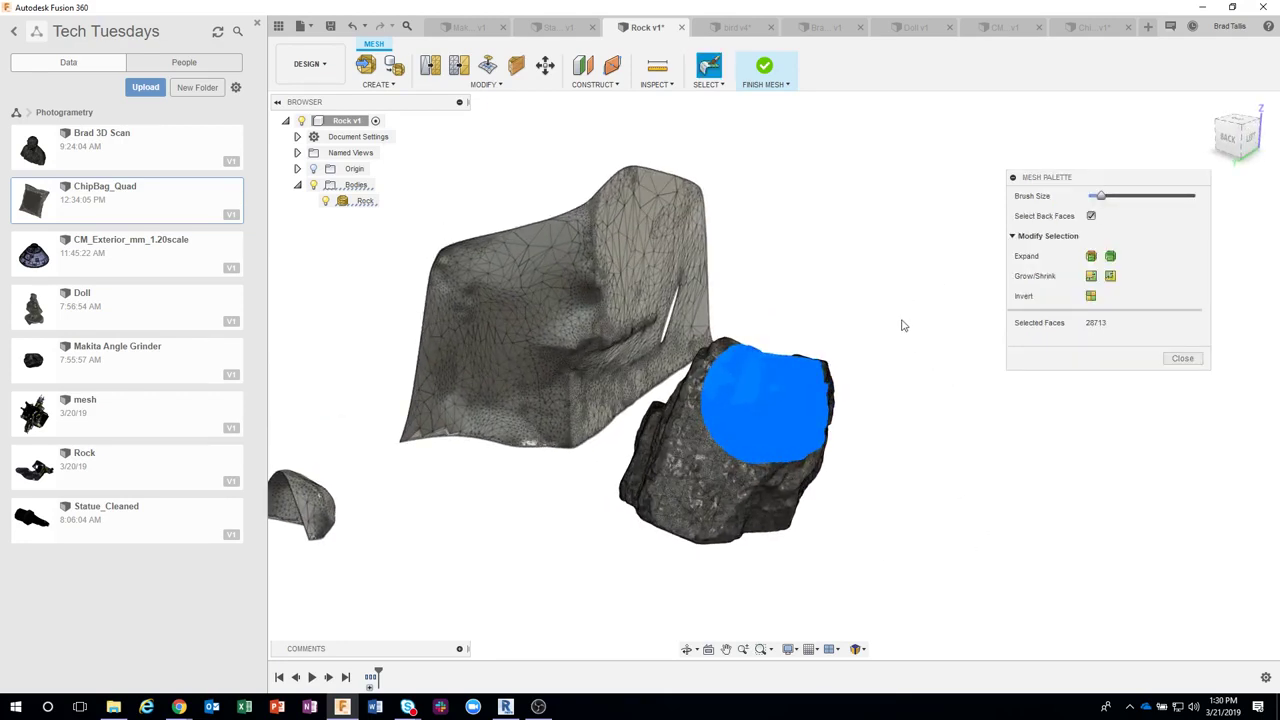
- Clear the selection, turn off Select Back Faces, and paint a 17,171-face front patch
key("Escape")
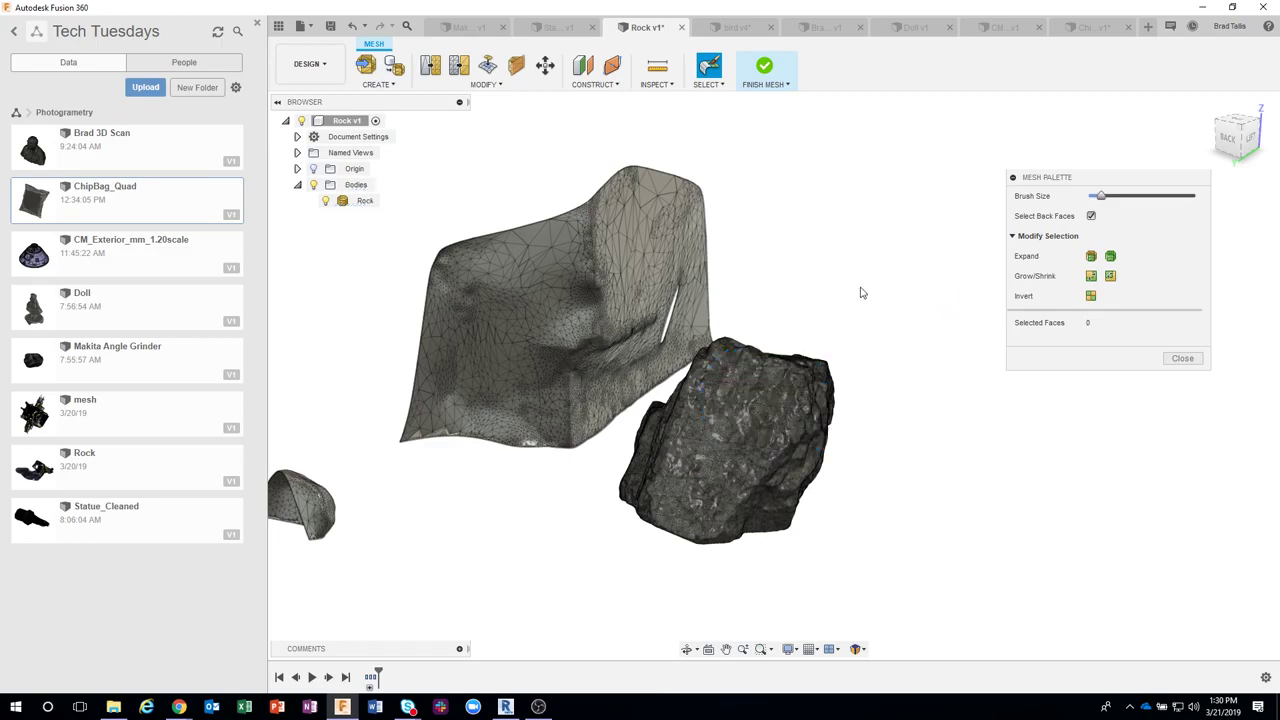
middle_click_drag(862, 292, 840, 211, "shift")
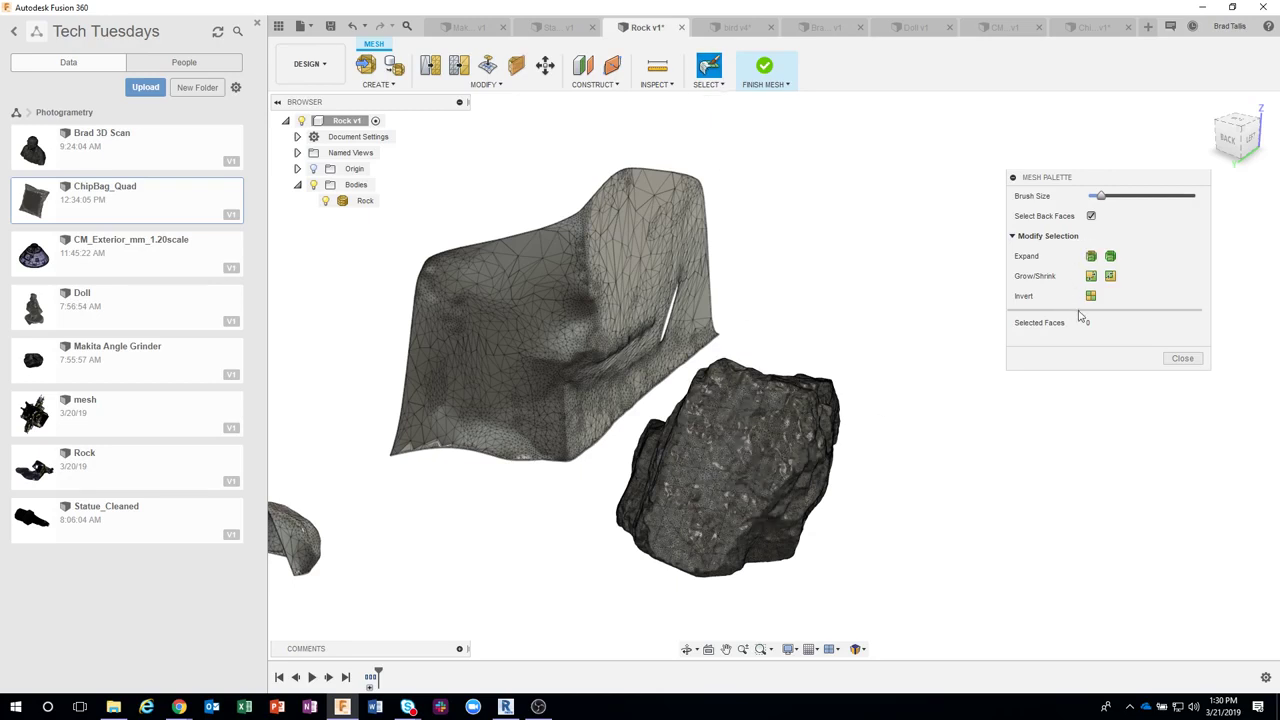
left_click(1091, 216)
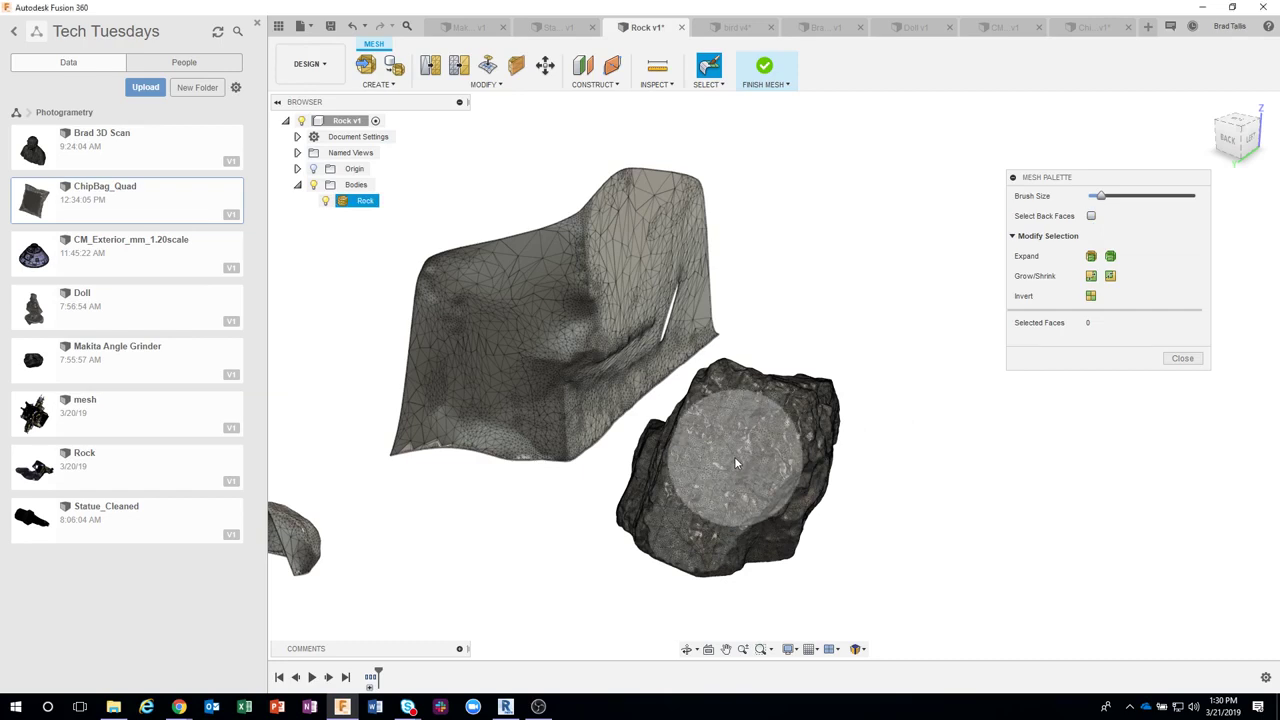
left_click(965, 460)
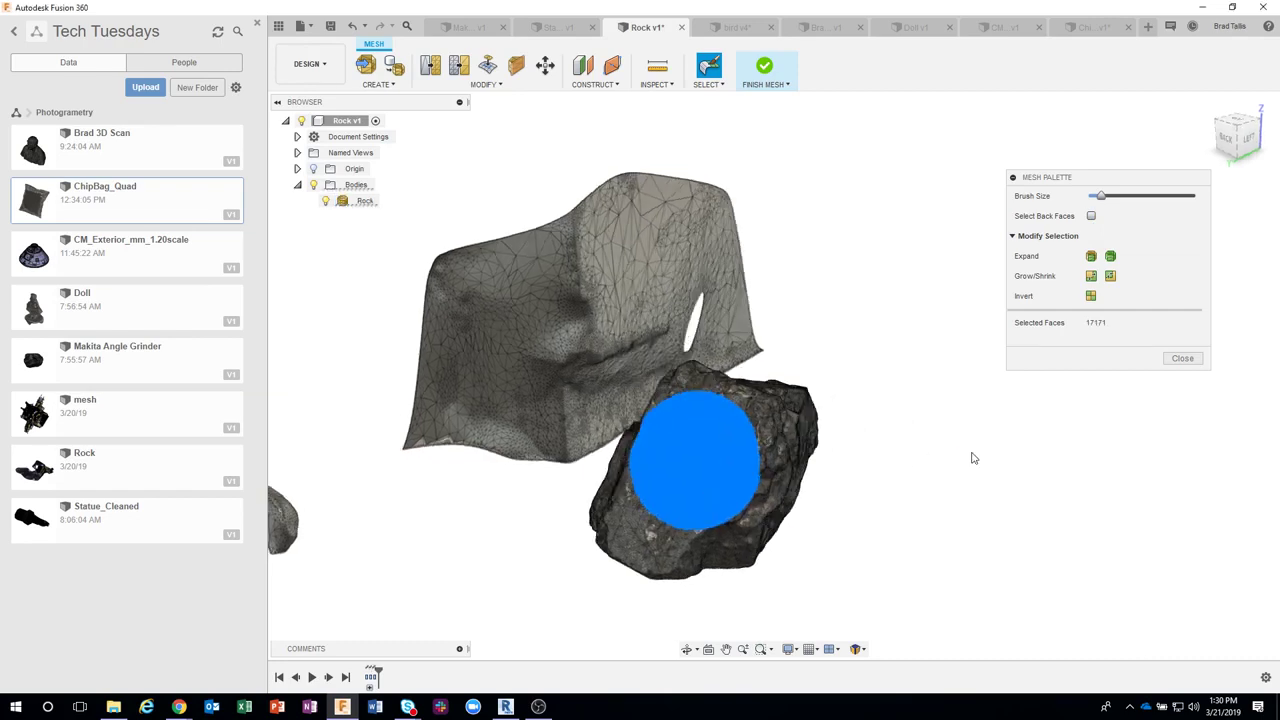
mouse_move(971, 457)
middle_mouse_down("shift")
mouse_move(894, 484)
mouse_move(498, 507)
mouse_move(525, 518)
mouse_move(507, 486)
mouse_move(637, 605)
mouse_move(688, 584)
middle_mouse_up("shift")
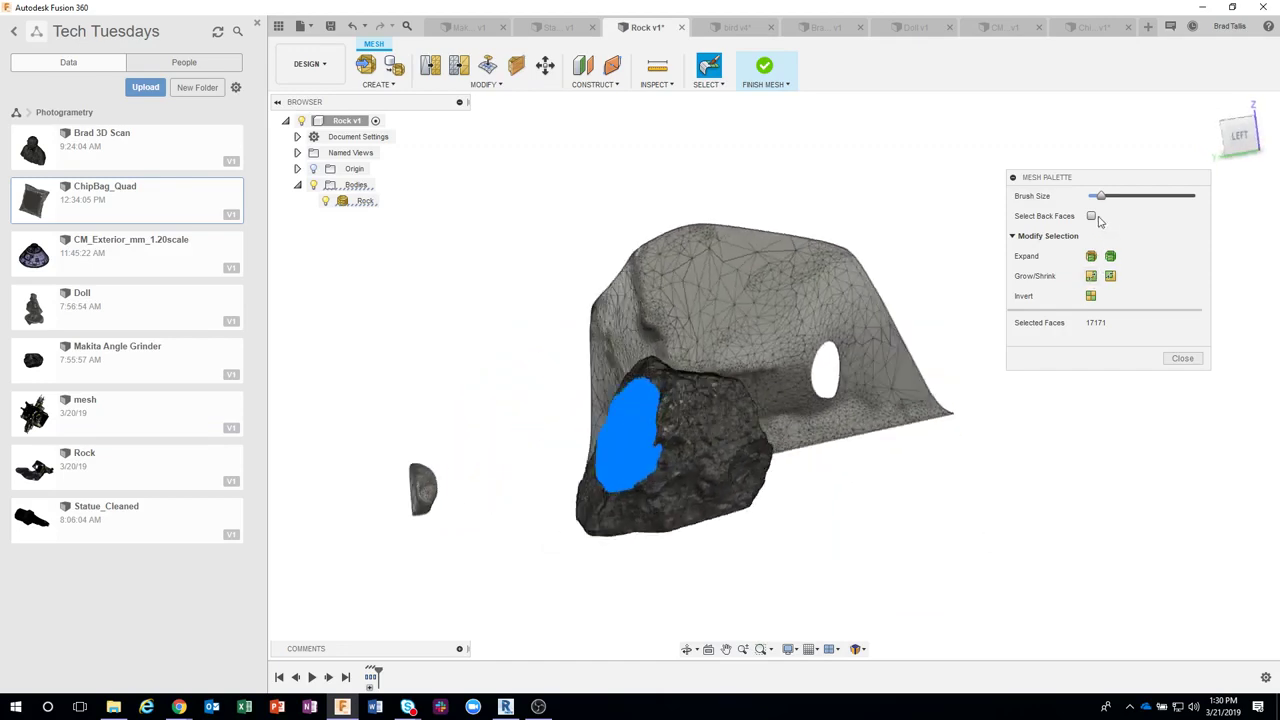
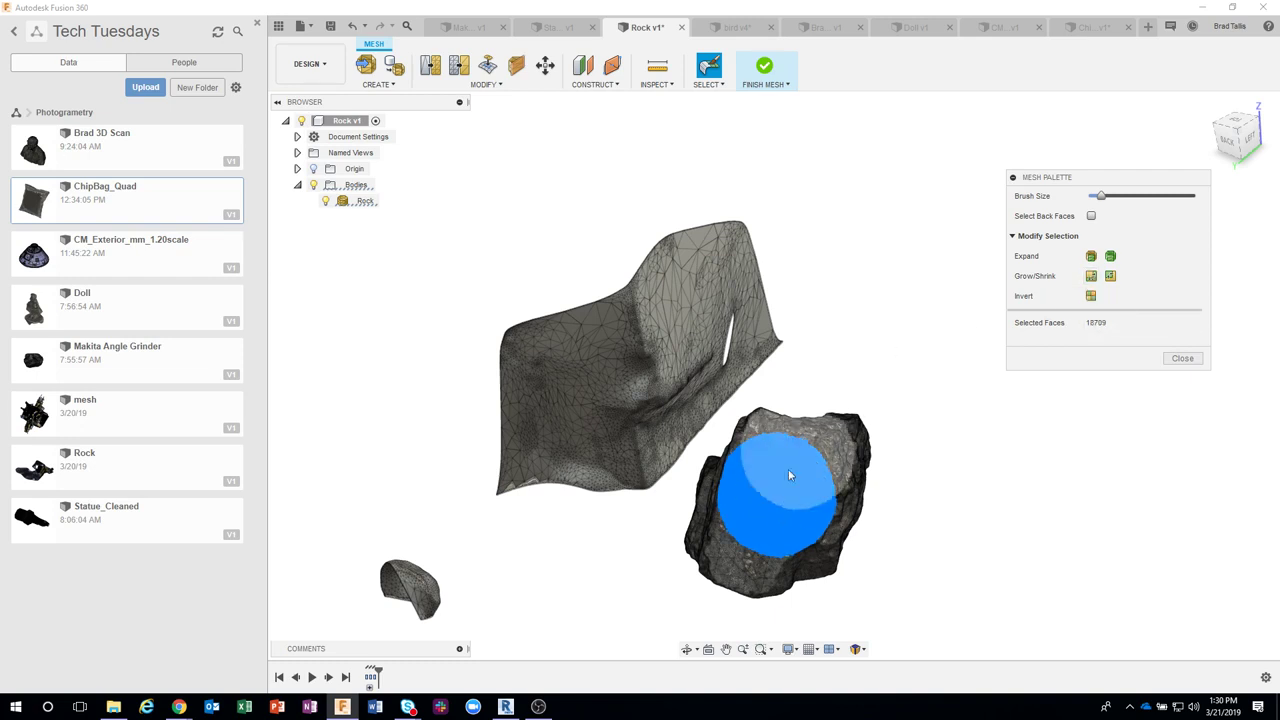
- Grow the rock's painted face selection, close the Mesh Palette, and deselect the faces
left_click(1090, 277)
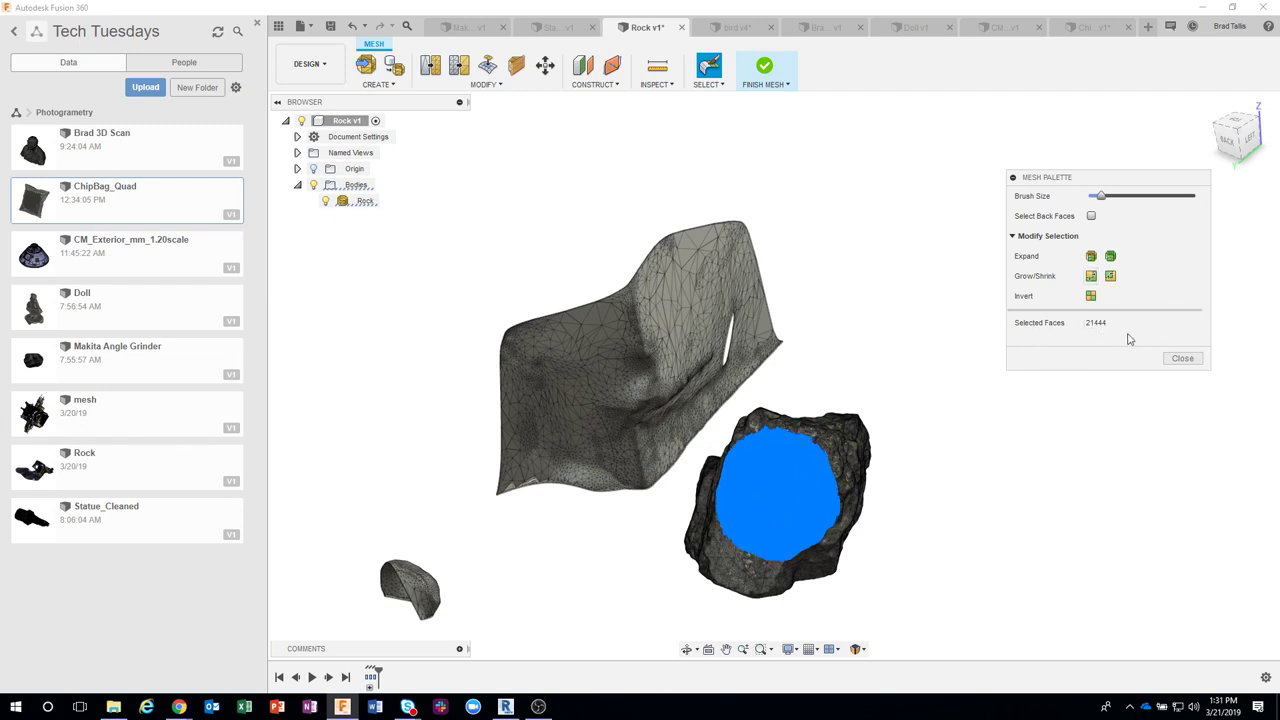
left_click(1180, 359)
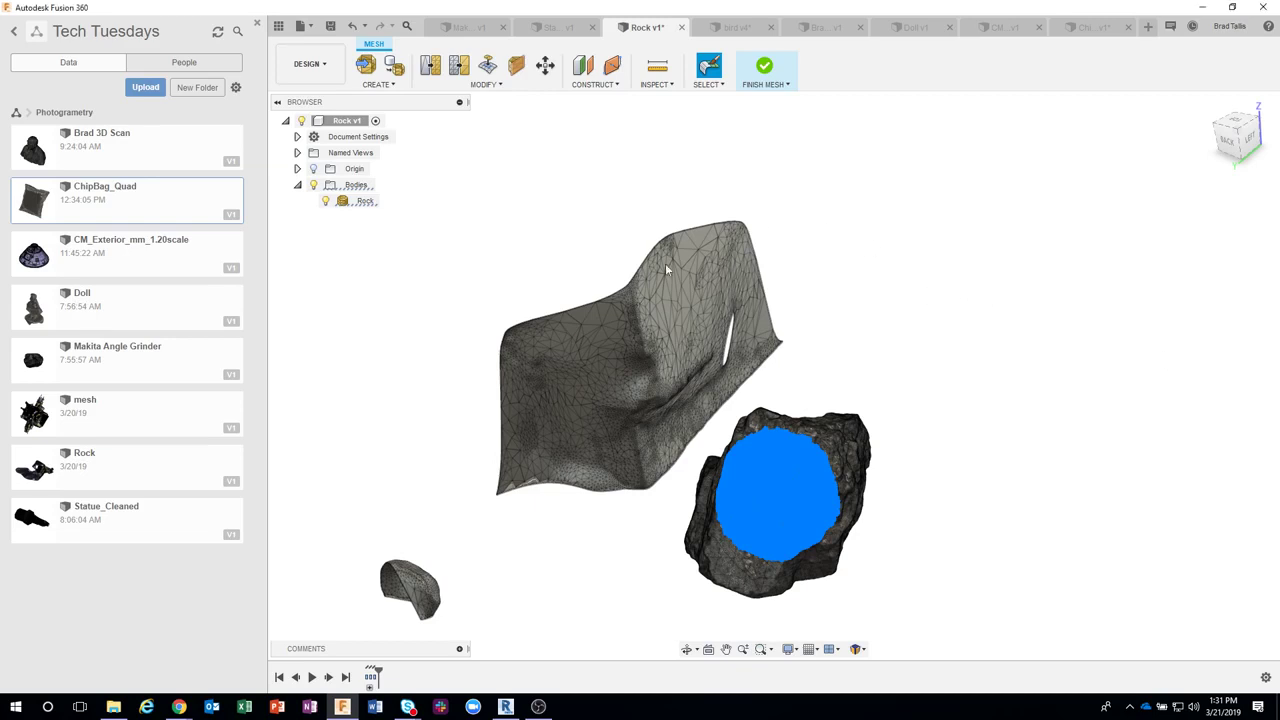
left_click(843, 237)
middle_click_drag(886, 294, 597, 139, "shift")
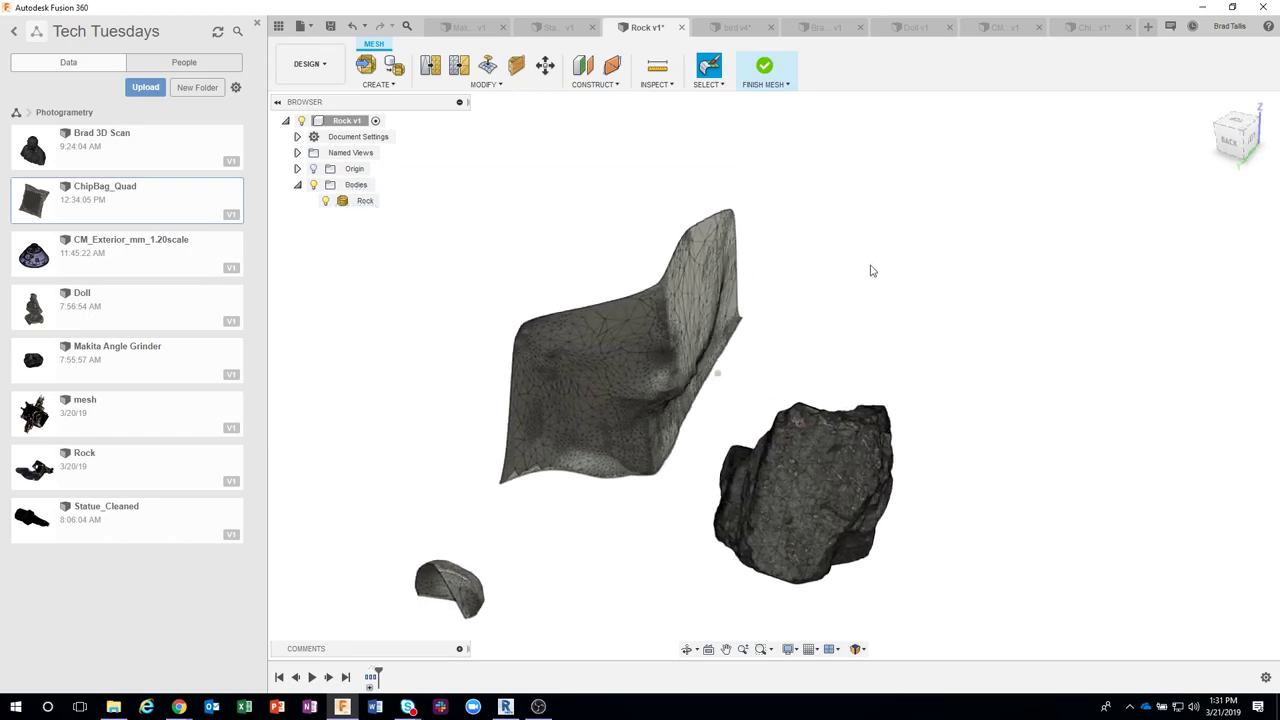
- Start Delete Faces with the Mesh Palette brush and Select Back Faces enabled
left_click(484, 84)
left_click(452, 213)
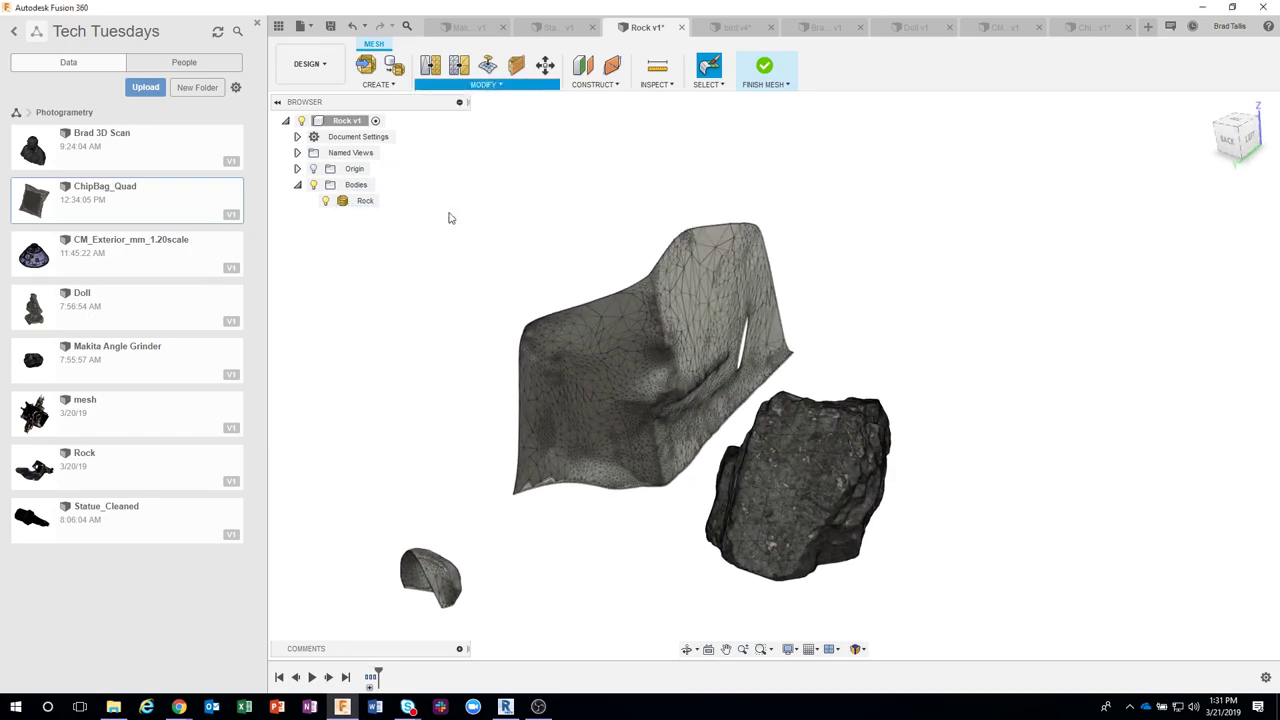
mouse_move(668, 236)
middle_mouse_down("shift")
mouse_move(706, 233)
mouse_move(670, 346)
middle_mouse_up("shift")
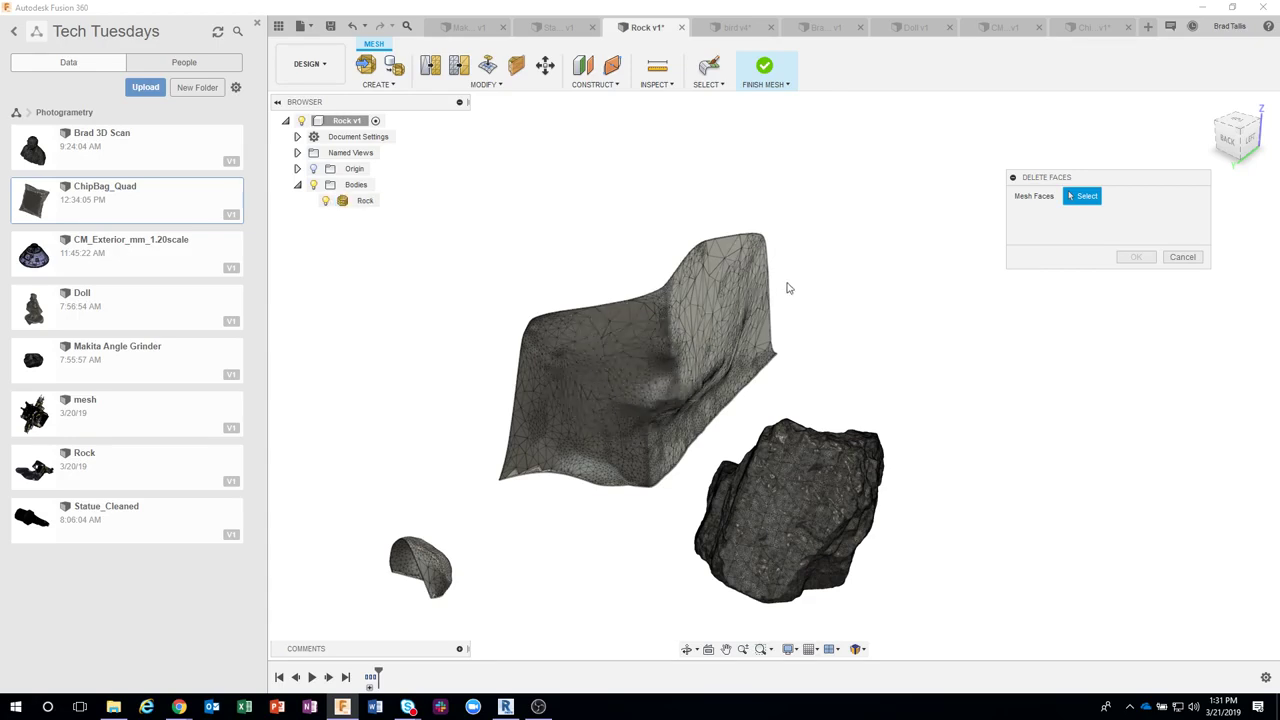
left_click(726, 87)
left_click(695, 164)
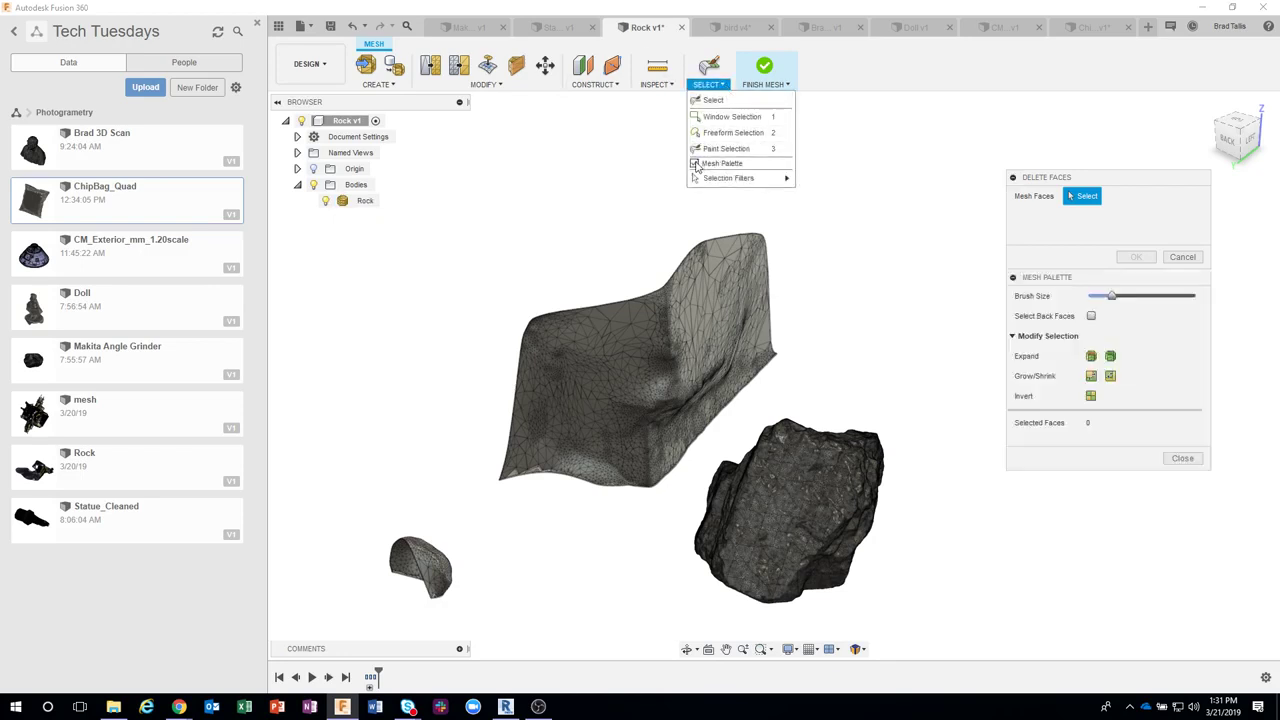
left_click(1092, 316)
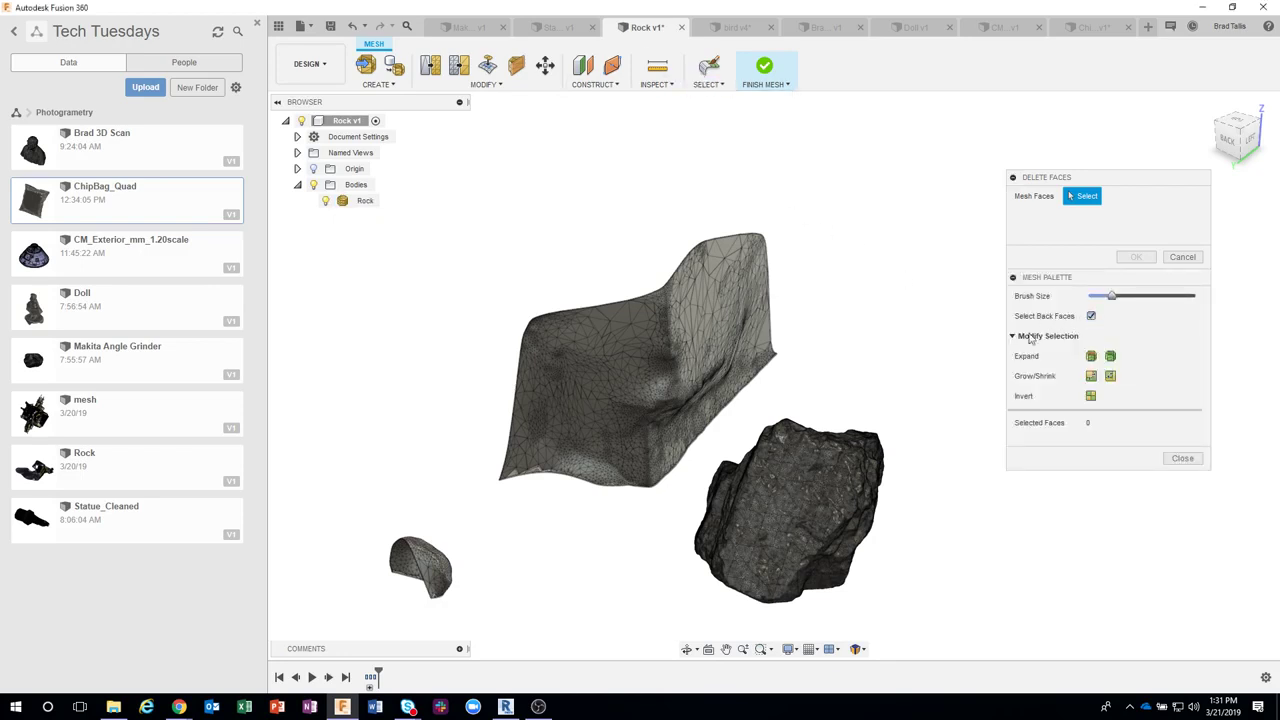
- Paint the chair scan and small fragment faces and delete them
middle_click_drag(894, 286, 1088, 286, "shift")
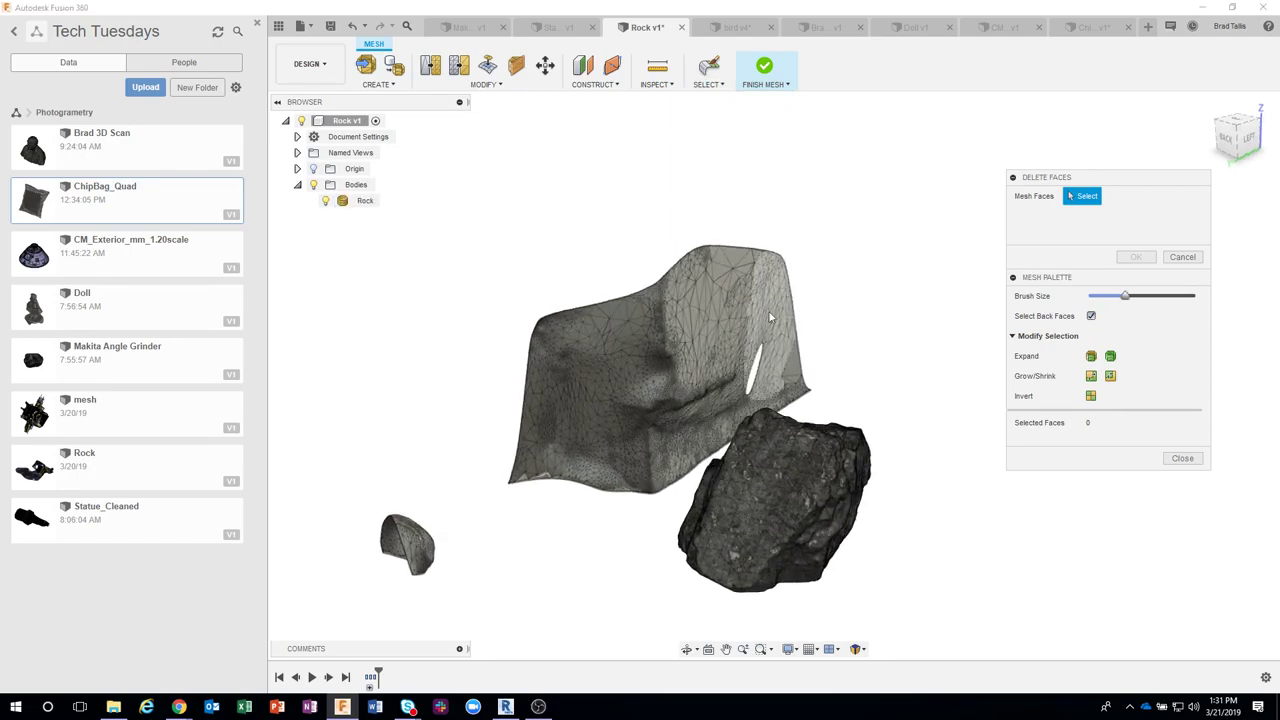
mouse_move(730, 322)
middle_mouse_down("shift")
mouse_move(759, 287)
mouse_move(706, 384)
mouse_move(743, 421)
mouse_move(720, 372)
mouse_move(844, 278)
middle_mouse_up("shift")
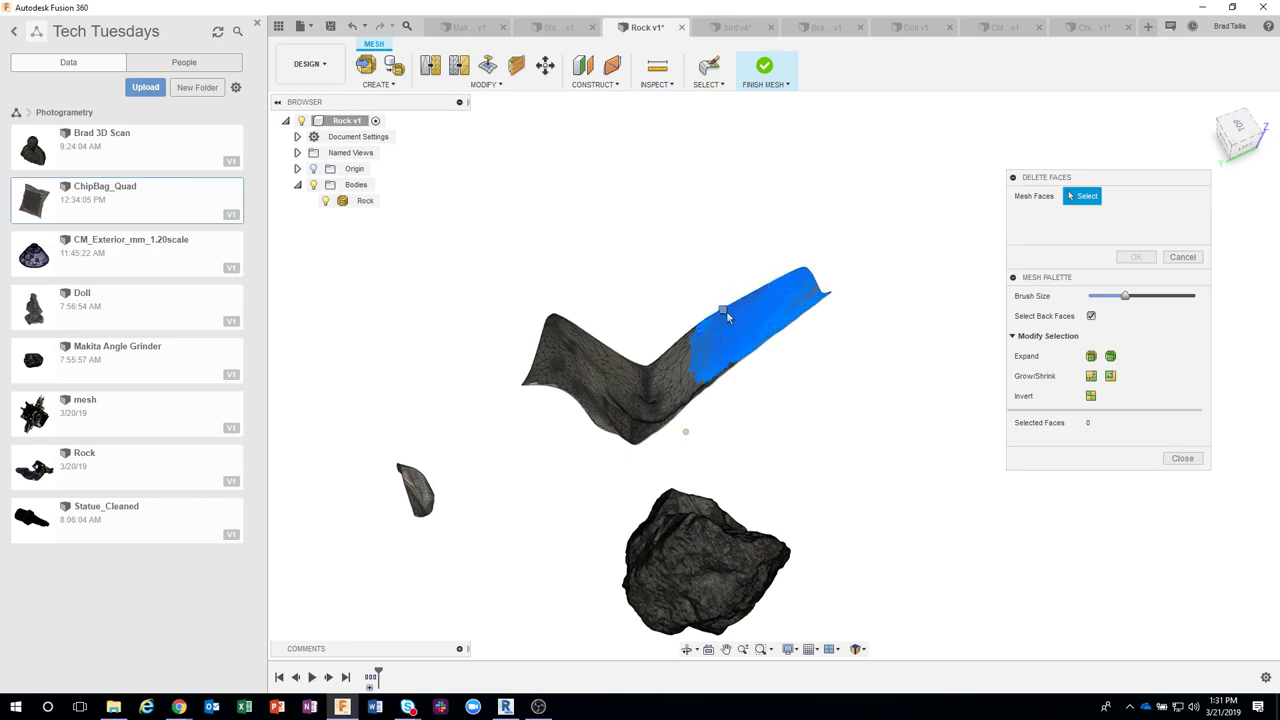
mouse_move(727, 314)
left_mouse_down()
mouse_move(745, 338)
mouse_move(680, 431)
mouse_move(652, 401)
left_mouse_up()
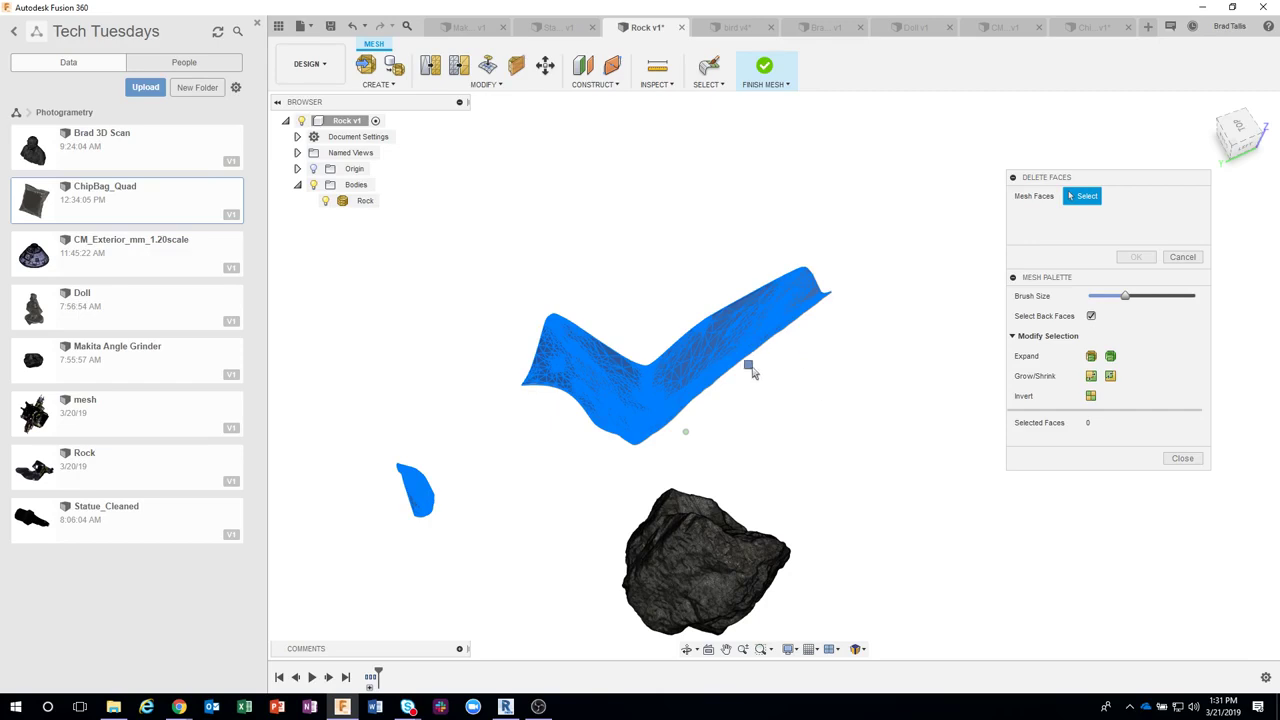
left_click(750, 368)
mouse_move(750, 368)
middle_mouse_down("shift")
mouse_move(1181, 457)
mouse_move(1137, 257)
middle_mouse_up("shift")
left_click(1136, 257)
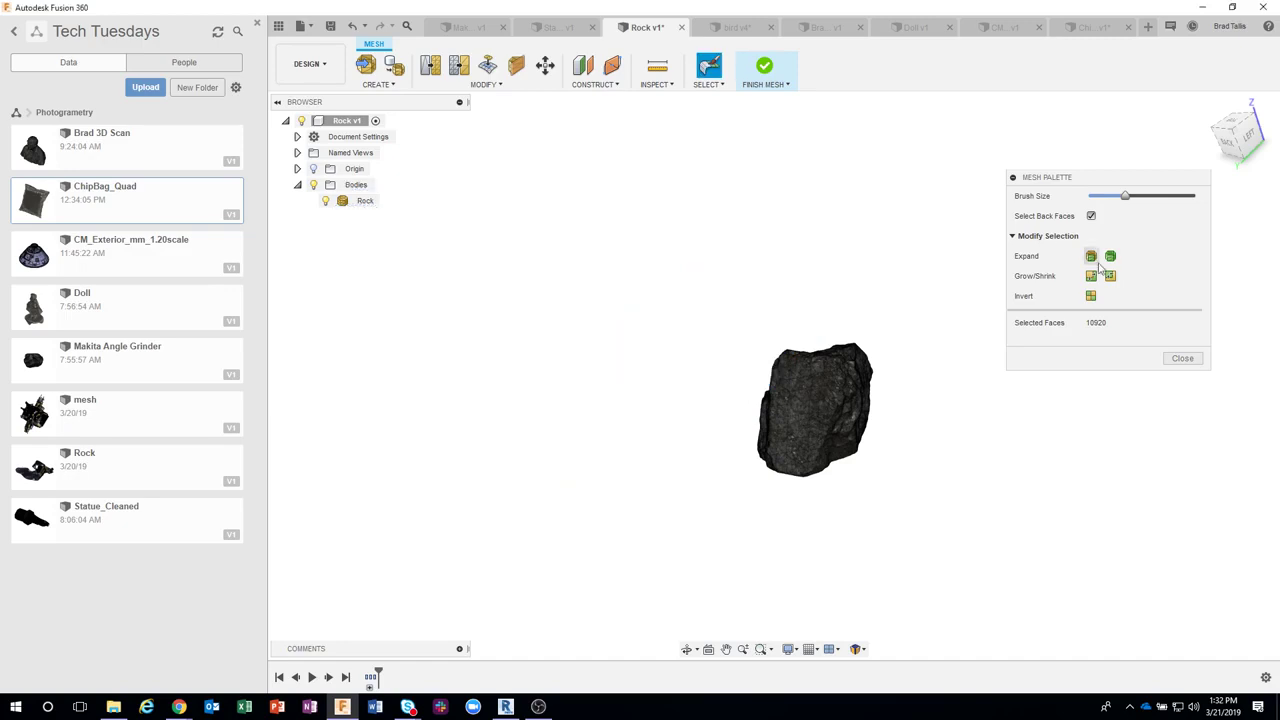
- Close the Mesh Palette and return the remaining rock mesh to the home view
left_click(1181, 358)
mouse_move(997, 380)
middle_mouse_down("shift")
mouse_move(843, 257)
mouse_move(1106, 180)
middle_mouse_up("shift")
left_click(1207, 104)
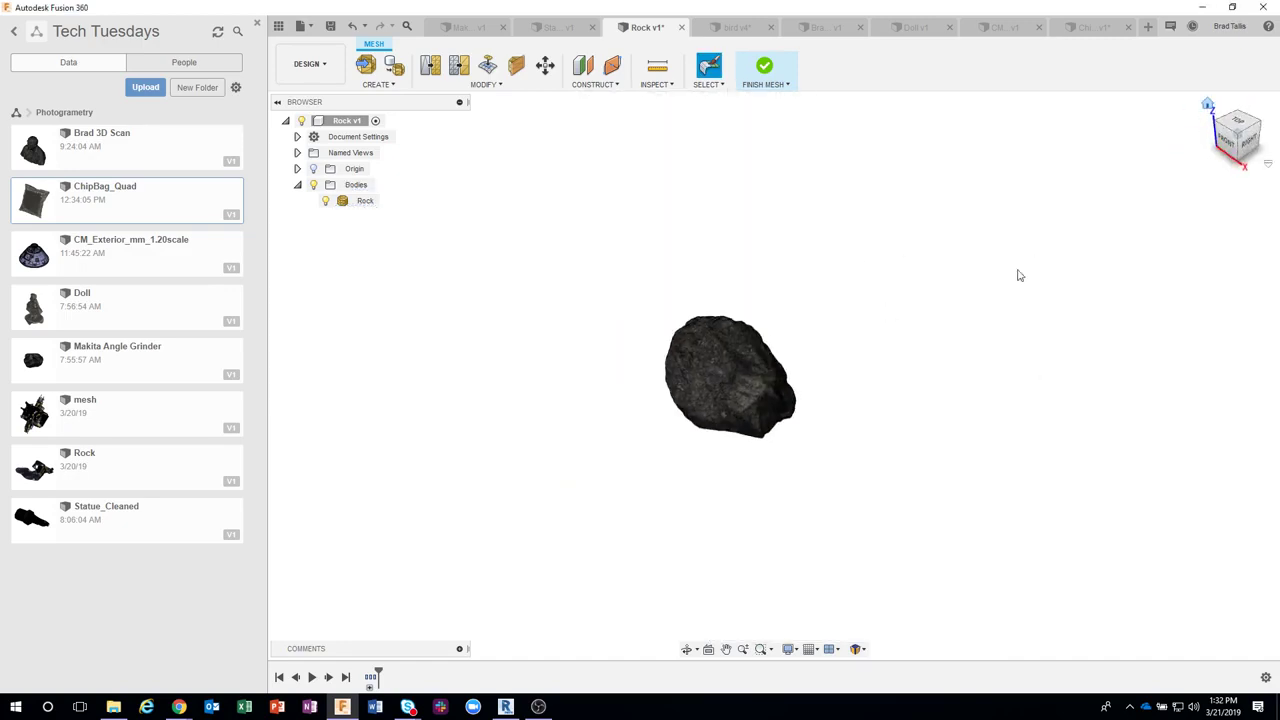
middle_click_drag(828, 374, 800, 374, "shift")
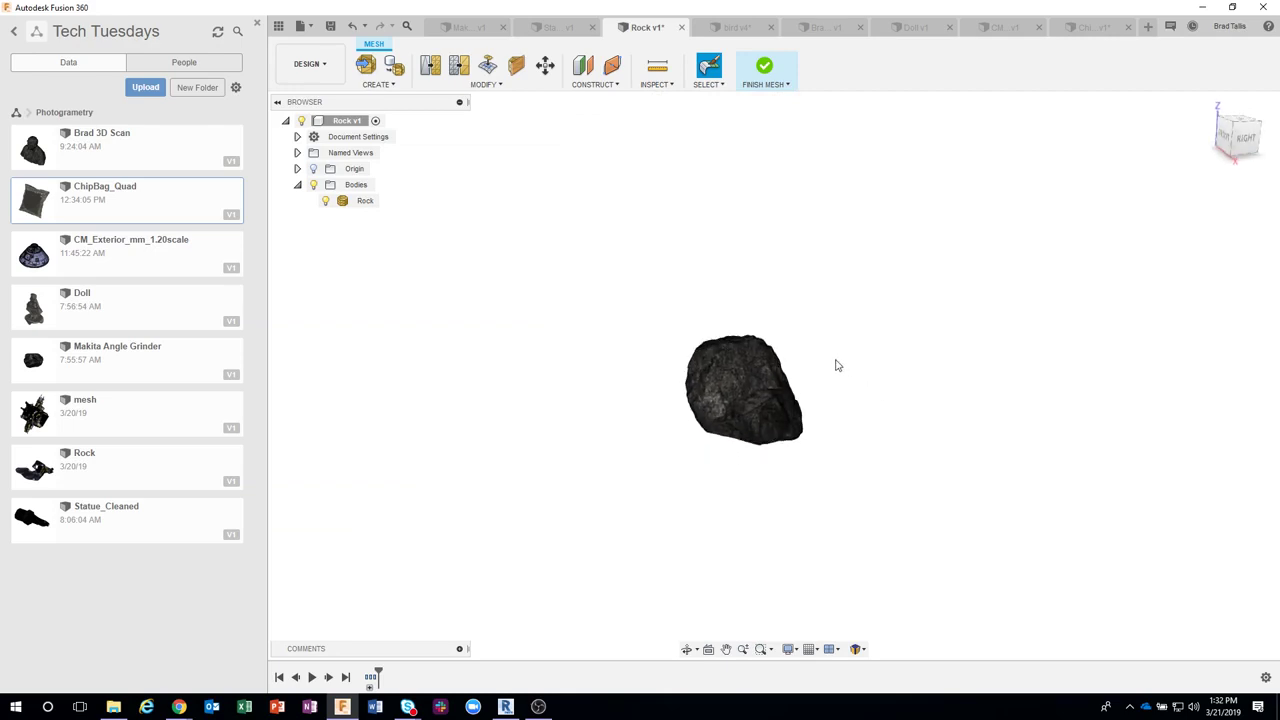
scroll(805, 388, "up", 3)
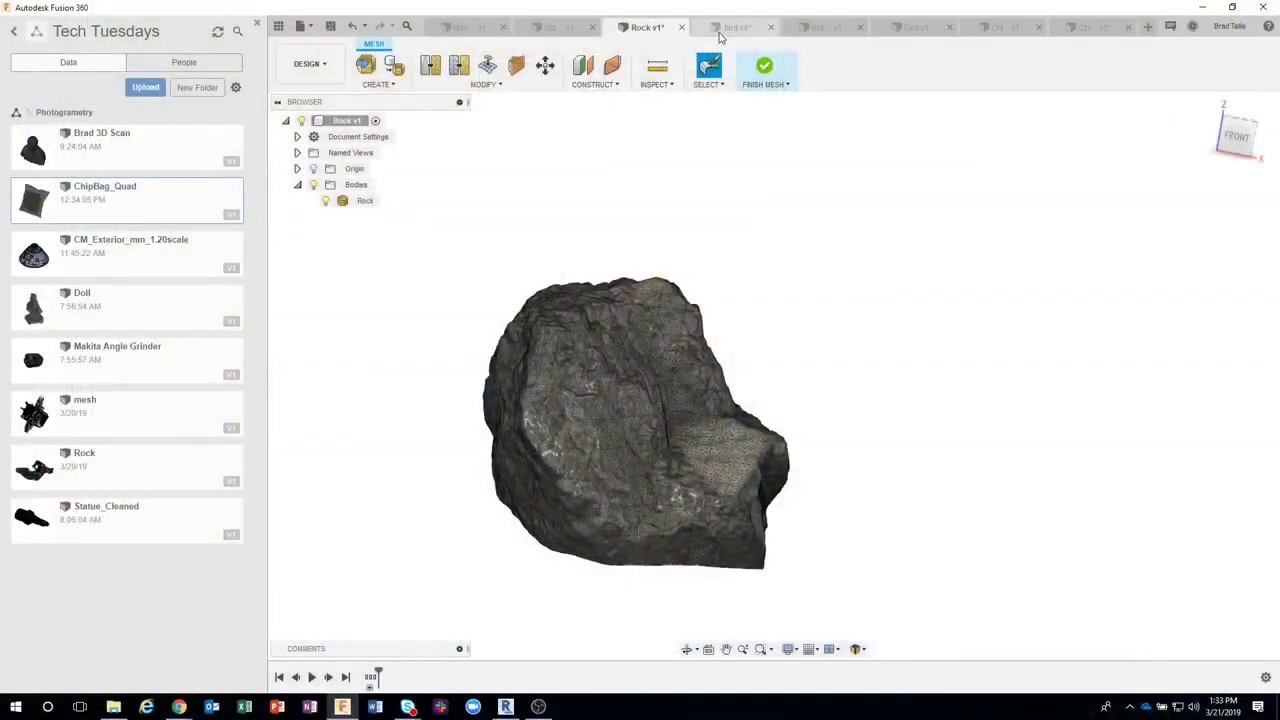
- Switch to the bird v4 document to show the bird scan with side holes
left_click(725, 28)
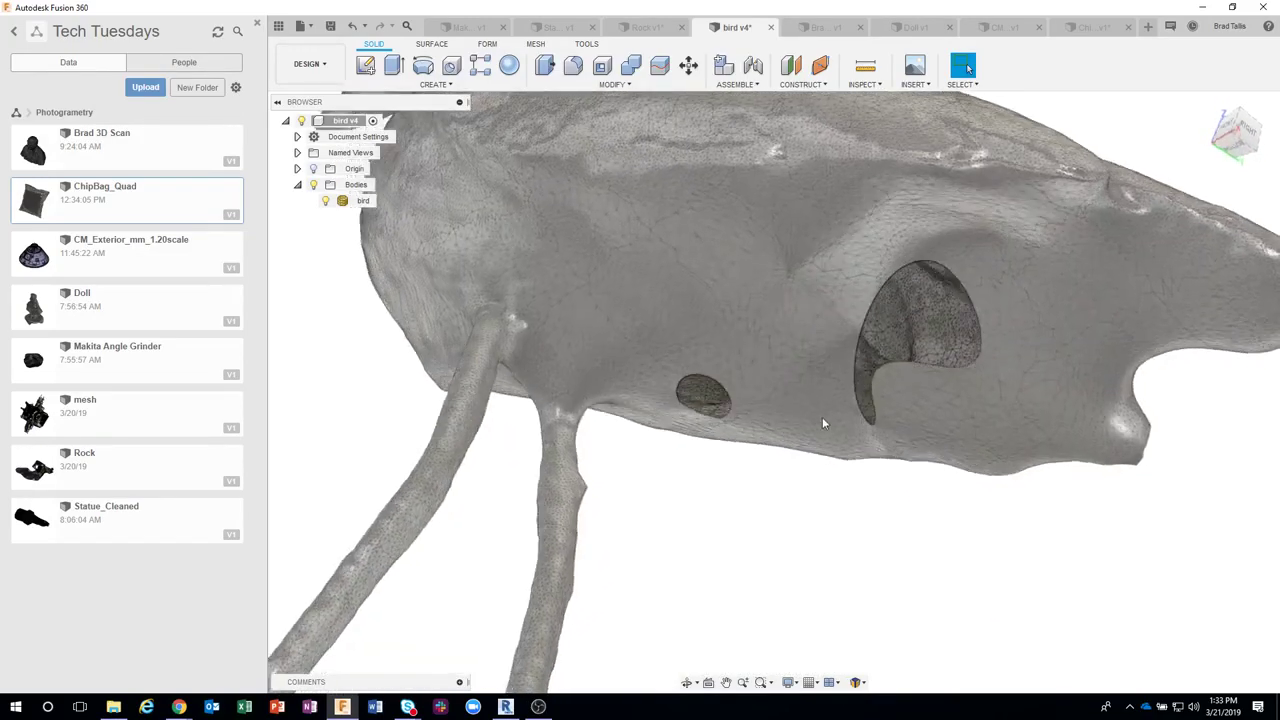
- Enable Capture Design History on the bird v4 root component and edit the bird mesh body
left_click(714, 409)
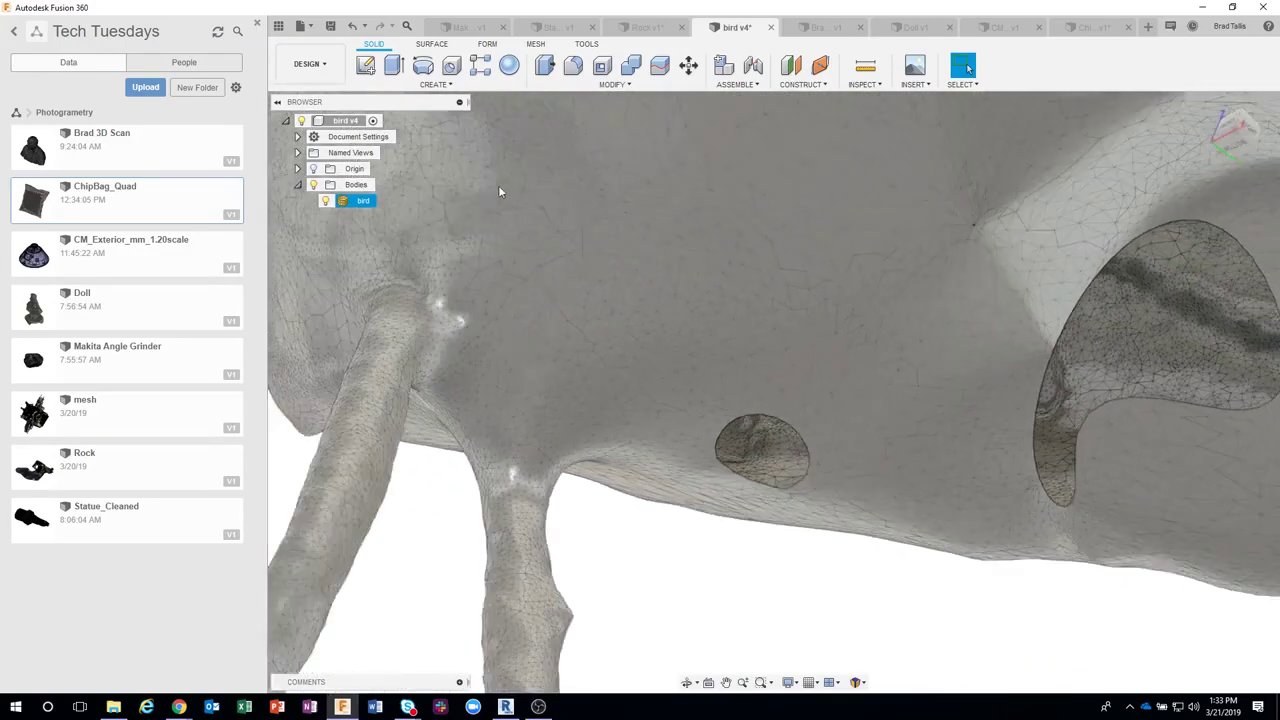
left_click(357, 202)
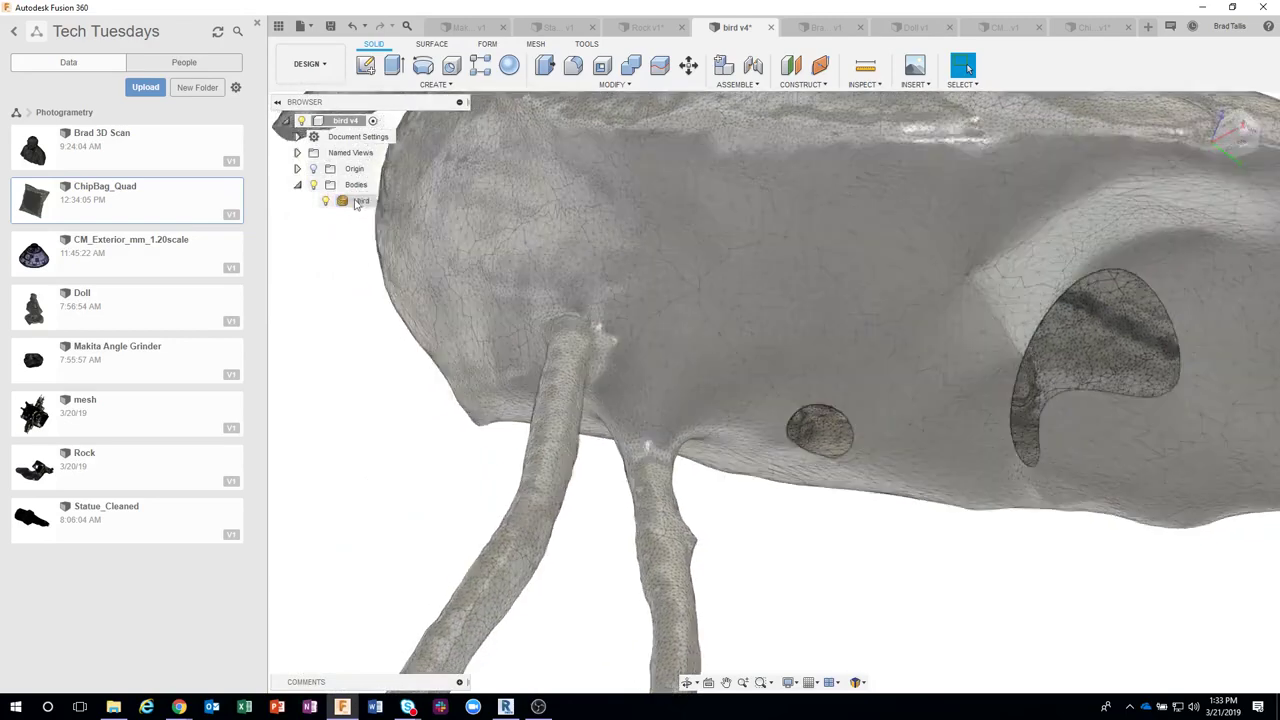
right_click(357, 203)
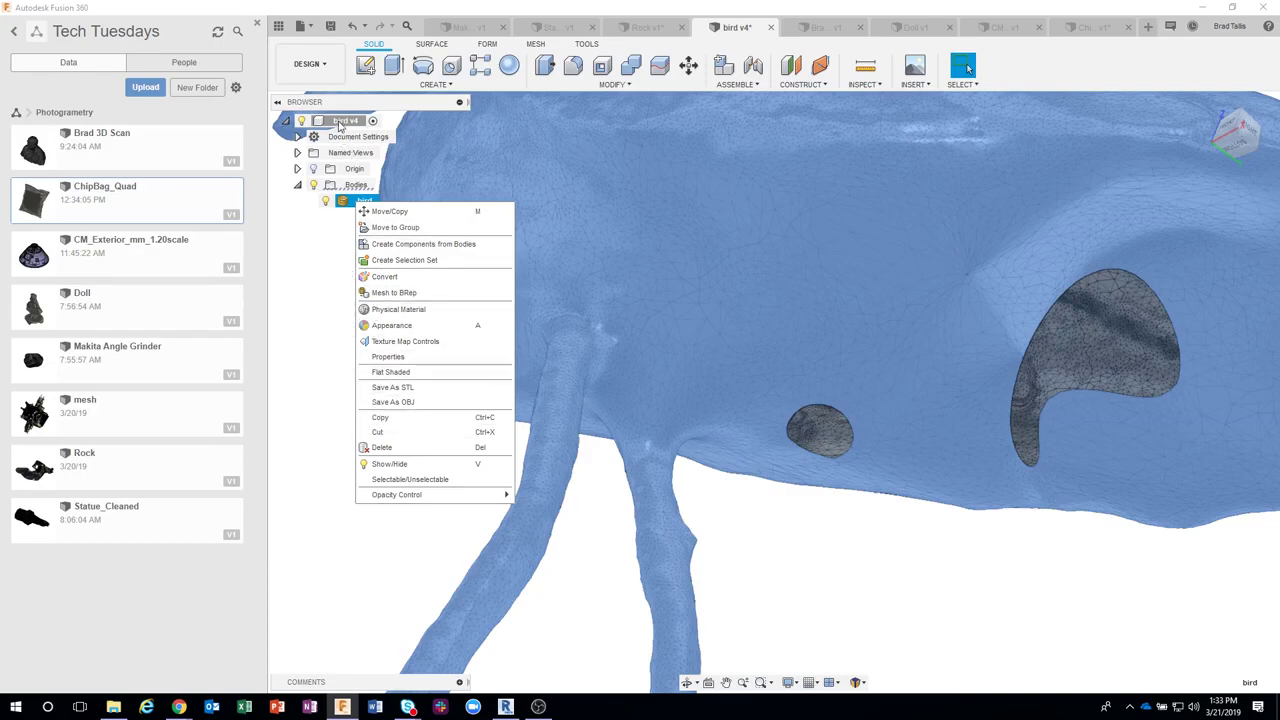
right_click(343, 122)
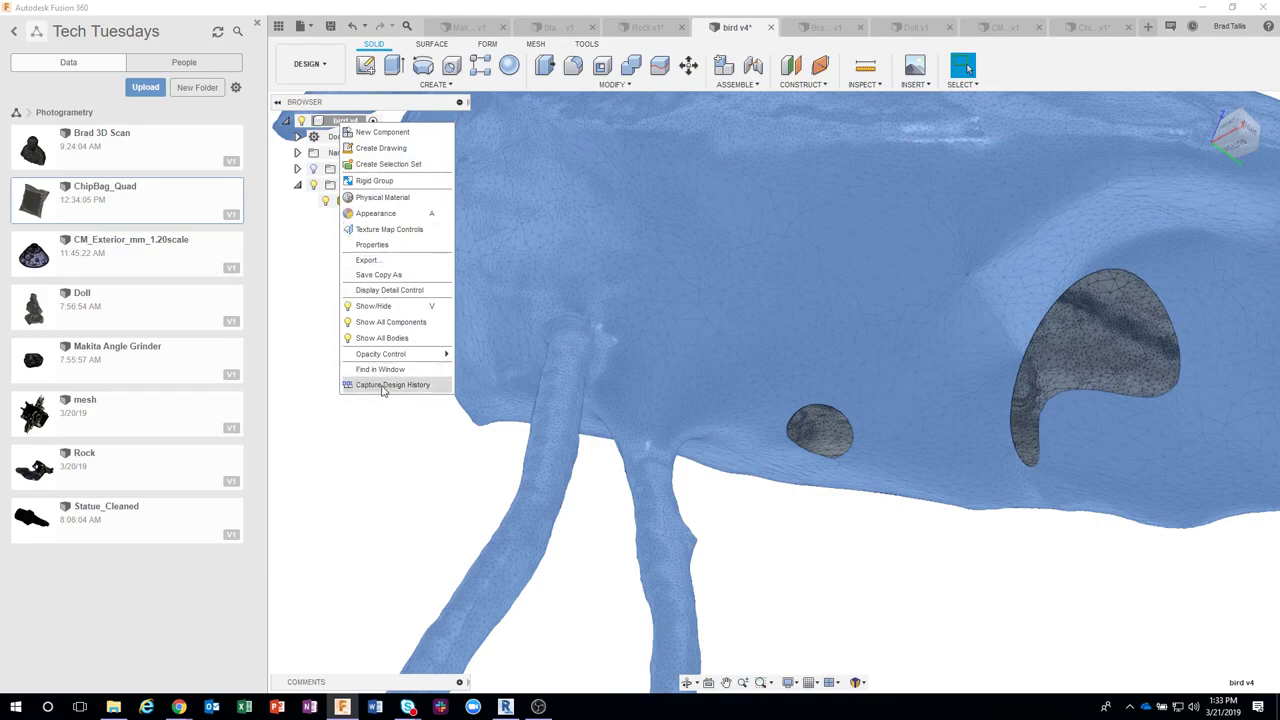
left_click(391, 388)
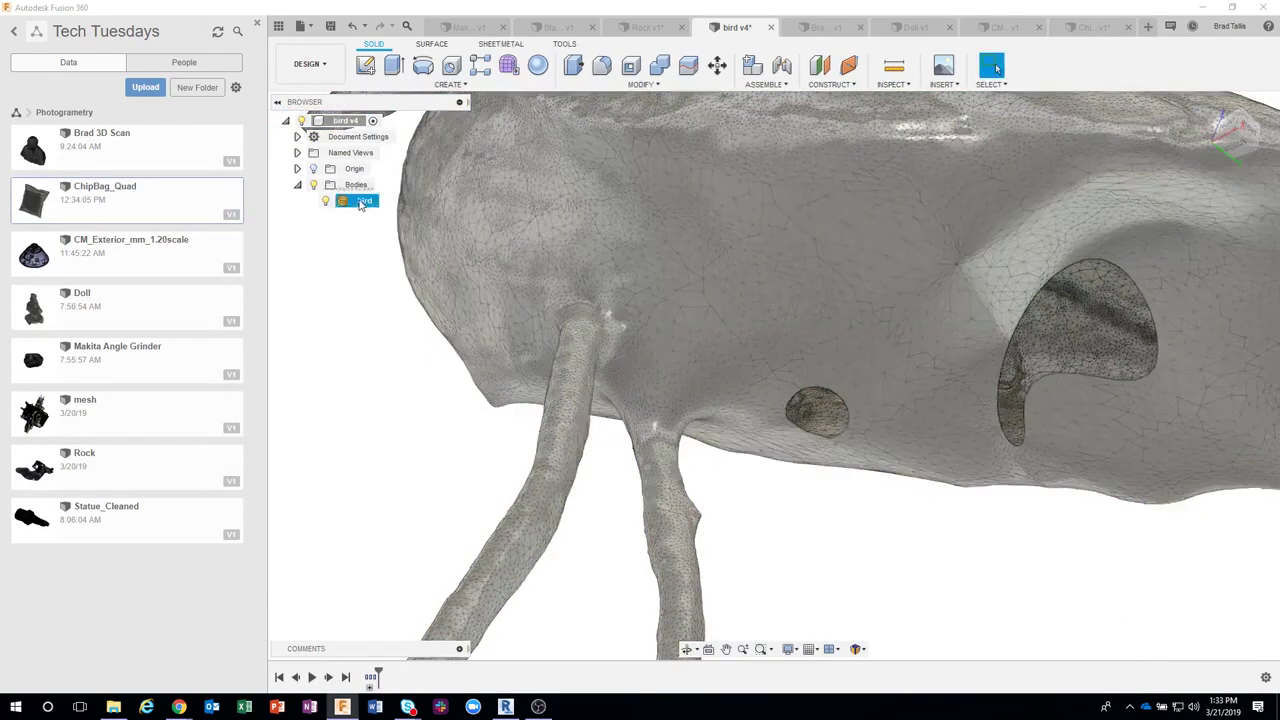
right_click(361, 203)
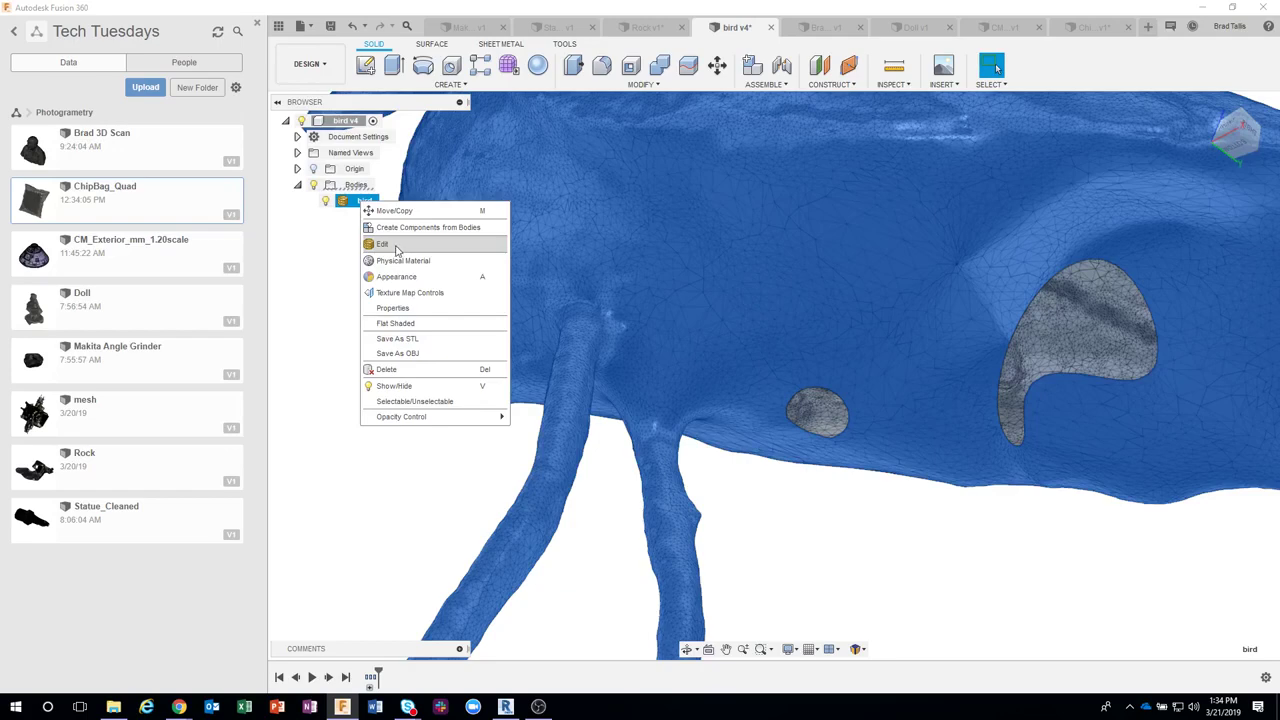
left_click(391, 249)
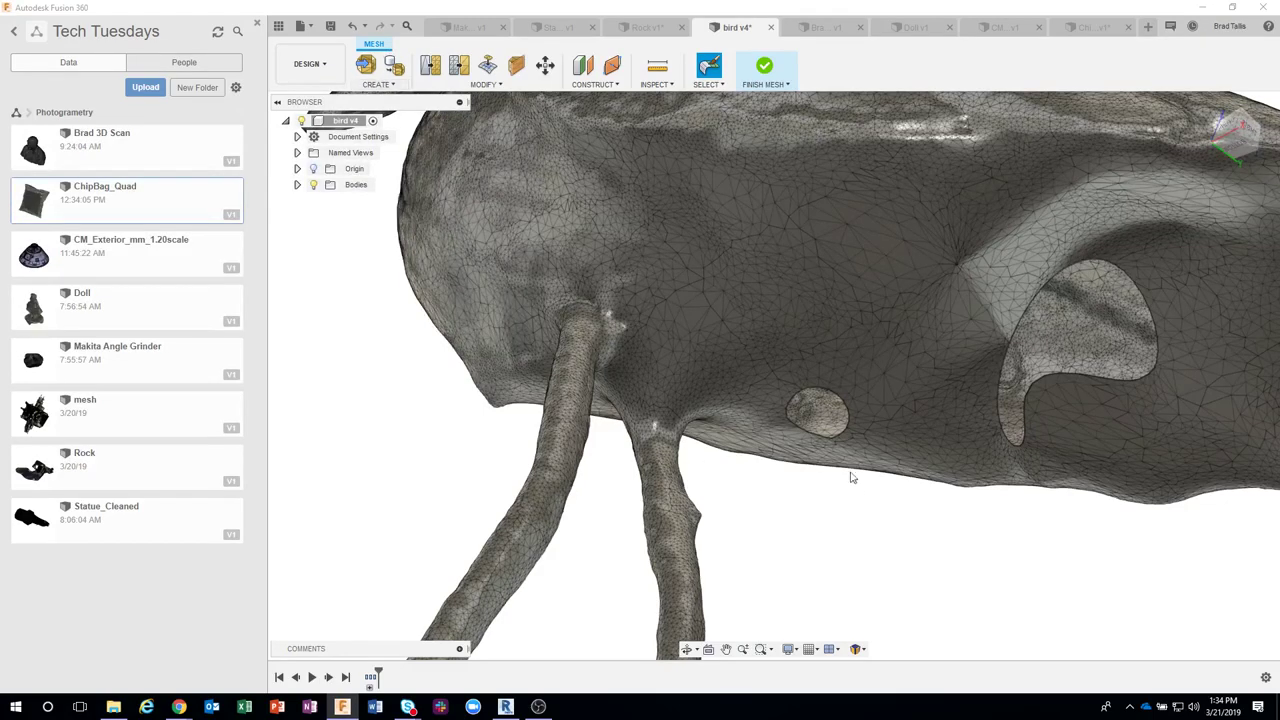
- Launch Modify > Erase and Fill on the bird mesh
left_click(498, 86)
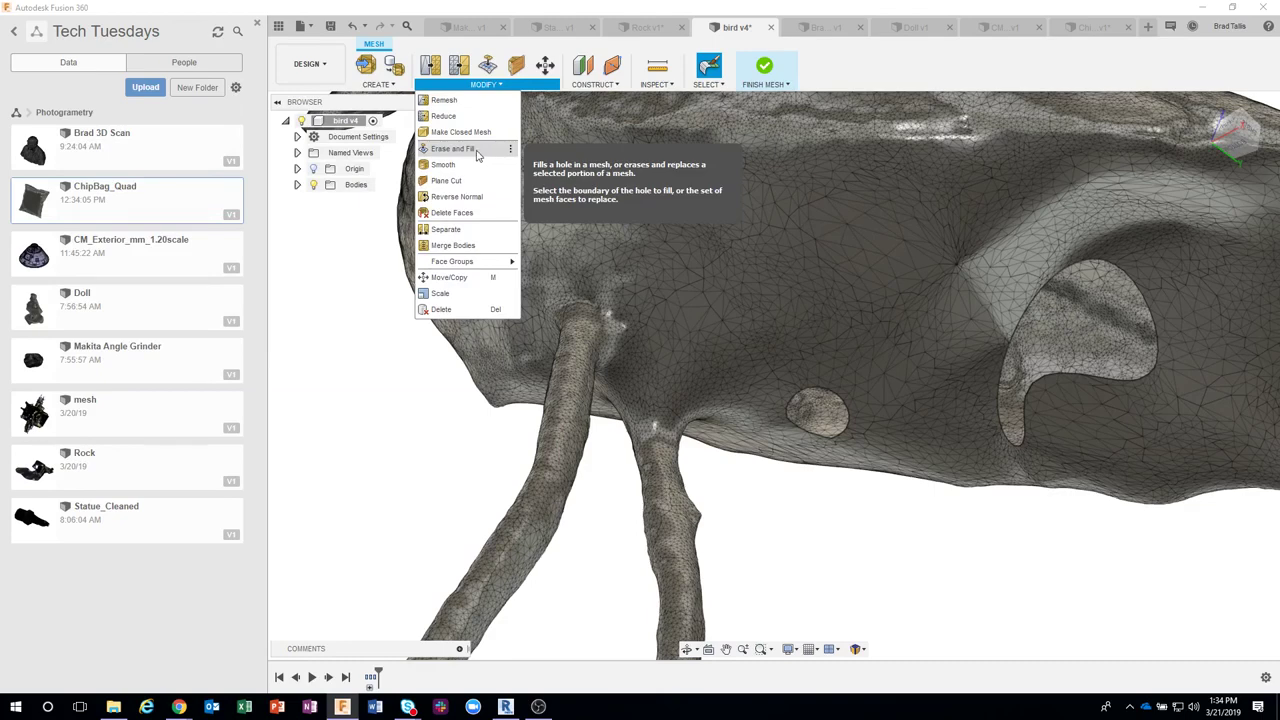
left_click(476, 150)
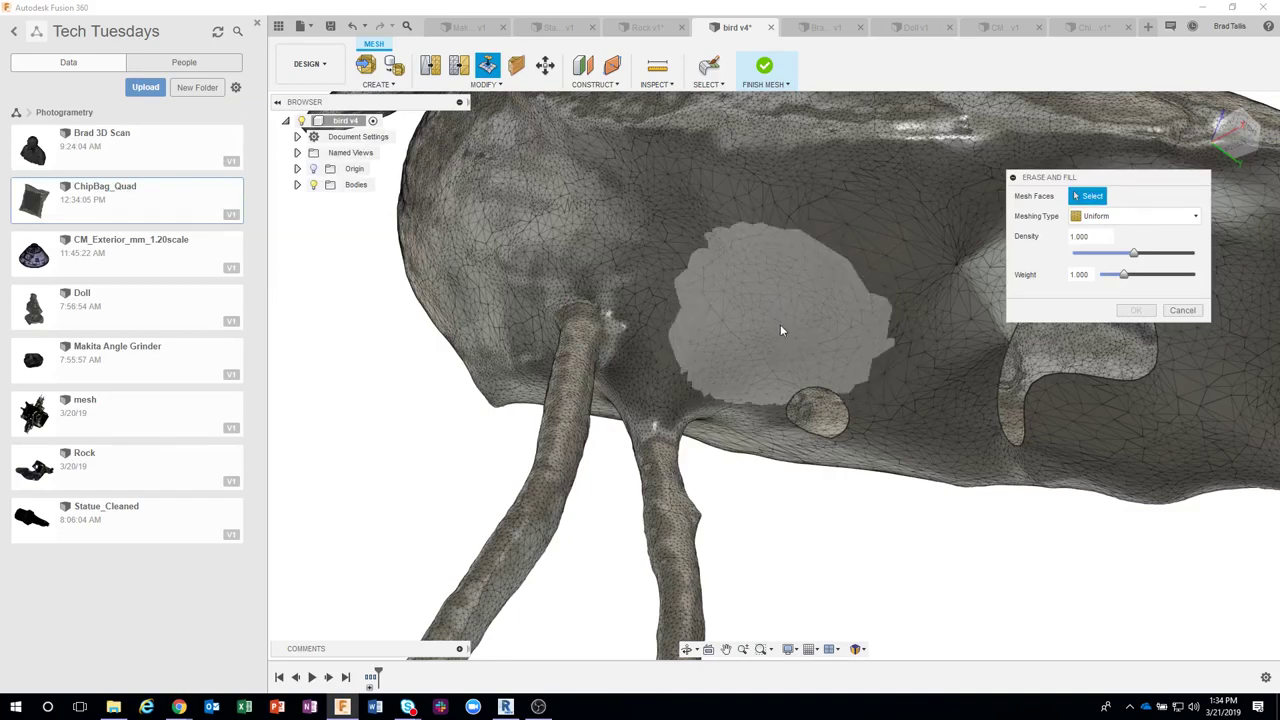
- Paint a 668-face selection around the bird's small side hole using a smaller Mesh Palette brush
left_click(714, 88)
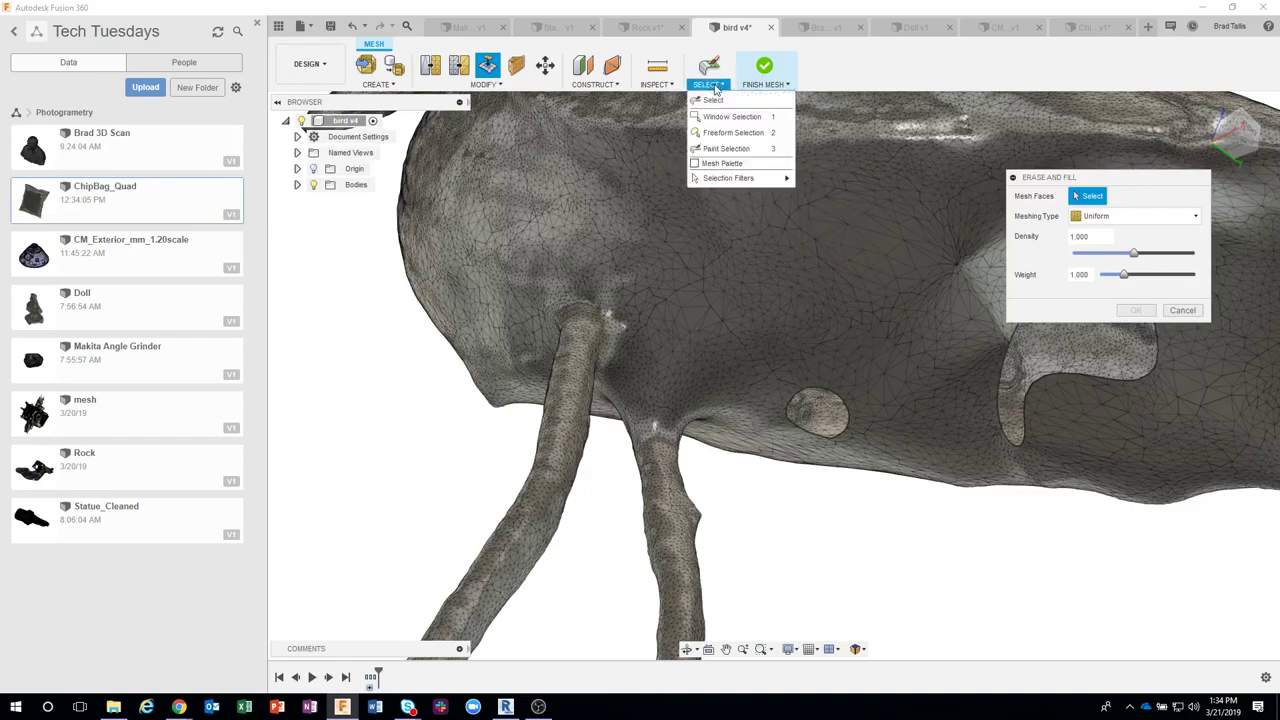
left_click(701, 165)
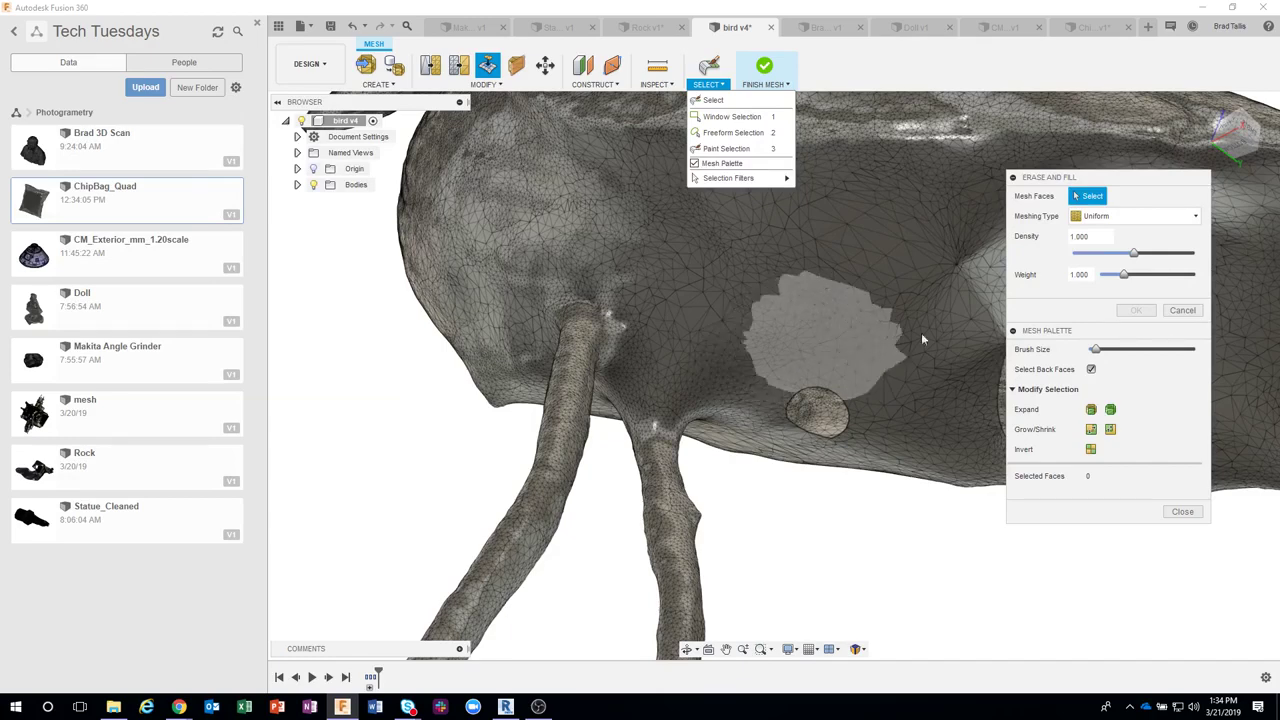
left_click(1095, 352)
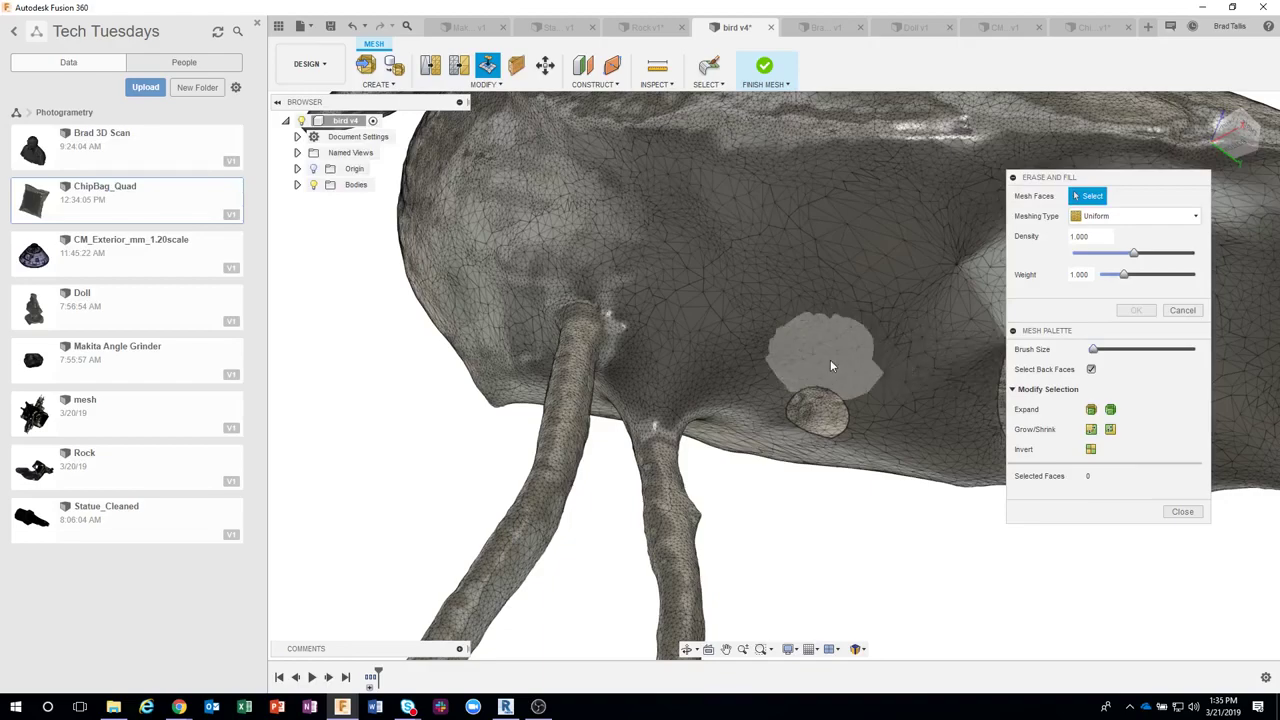
middle_click_drag(830, 359, 749, 374, "shift")
mouse_move(729, 379)
left_mouse_down()
mouse_move(855, 487)
mouse_move(868, 432)
mouse_move(850, 376)
left_mouse_up()
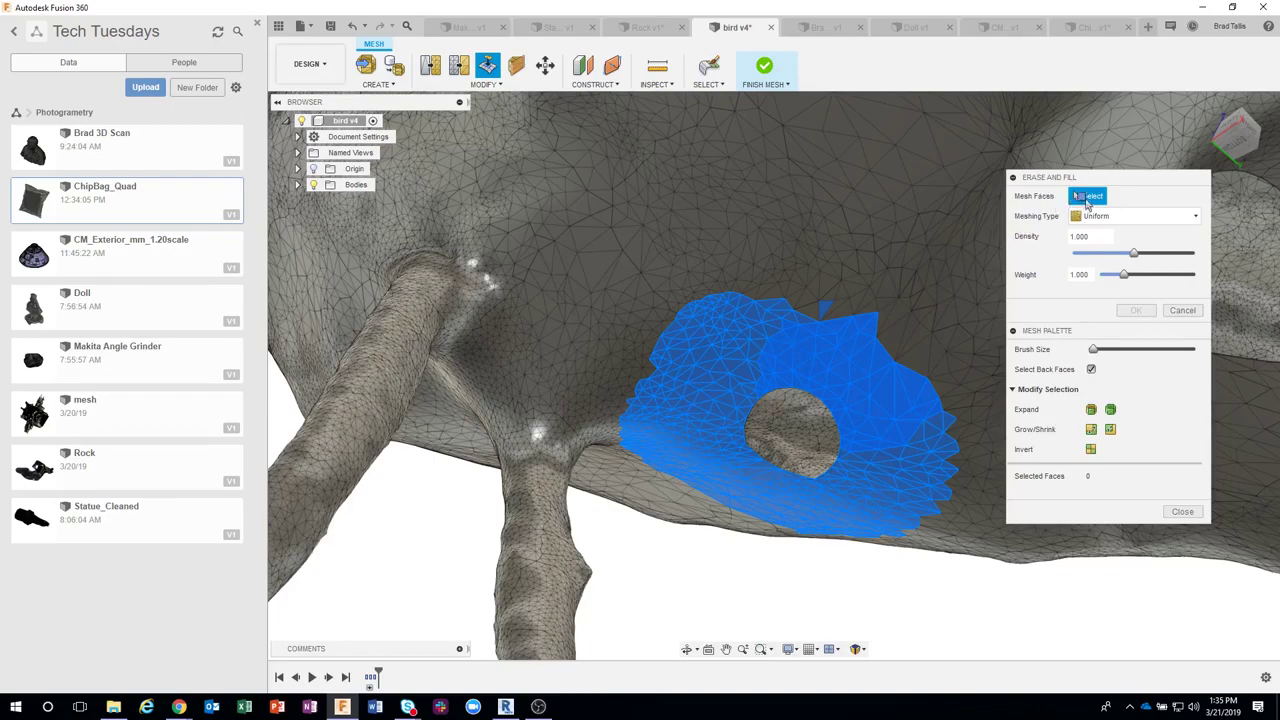
left_click_drag(800, 494, 796, 374)
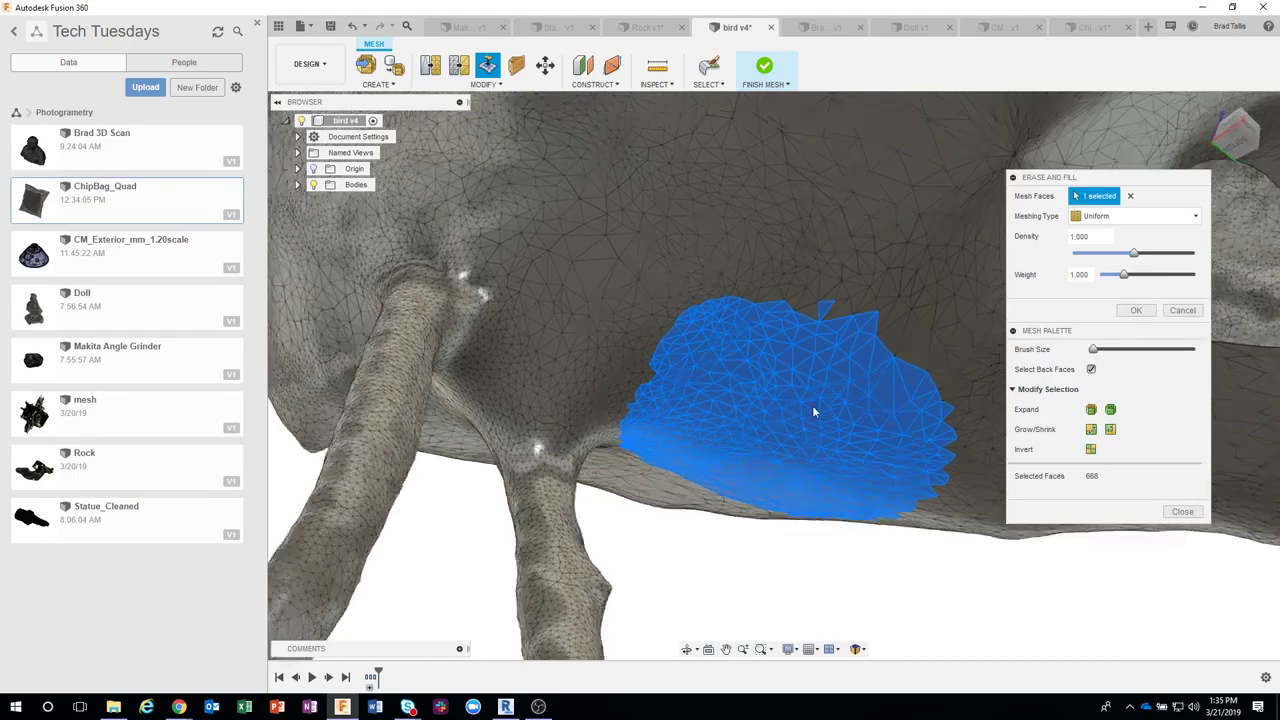
- Set the Erase and Fill density to 0.917 and weight to 1.278, checking the patch preview
middle_click_drag(812, 411, 1133, 258, "shift")
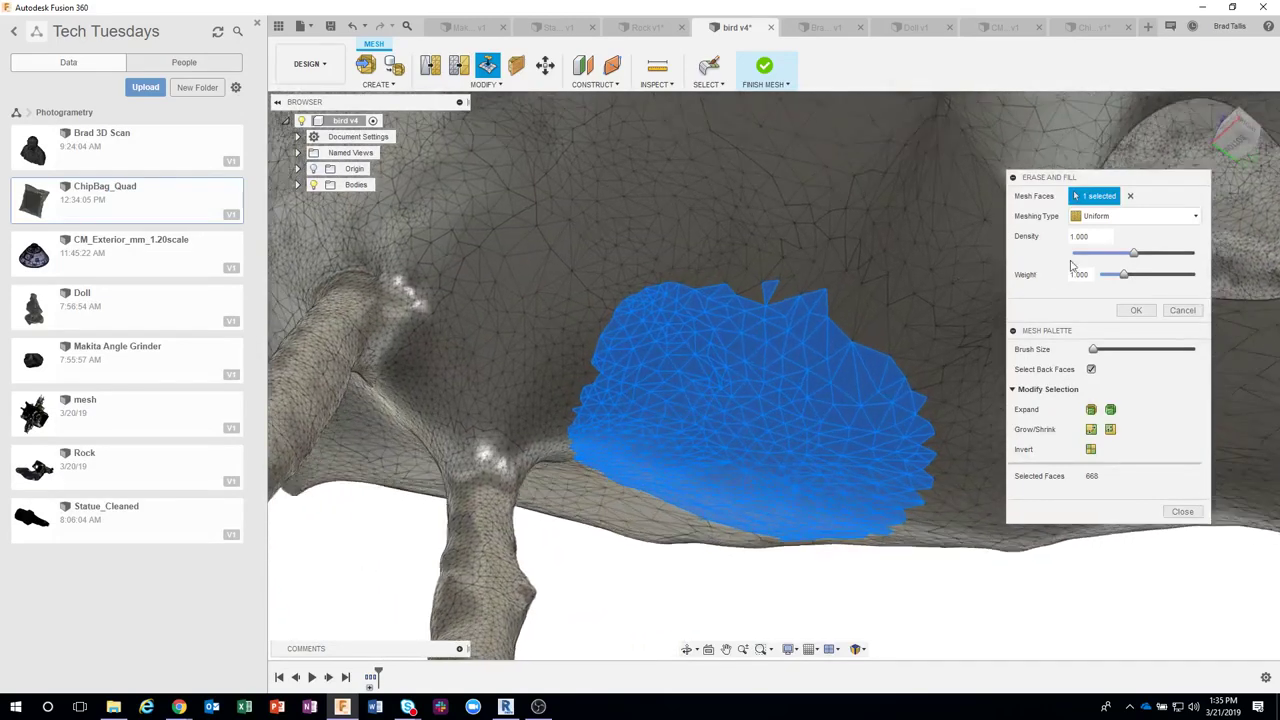
left_click_drag(1133, 255, 1159, 255)
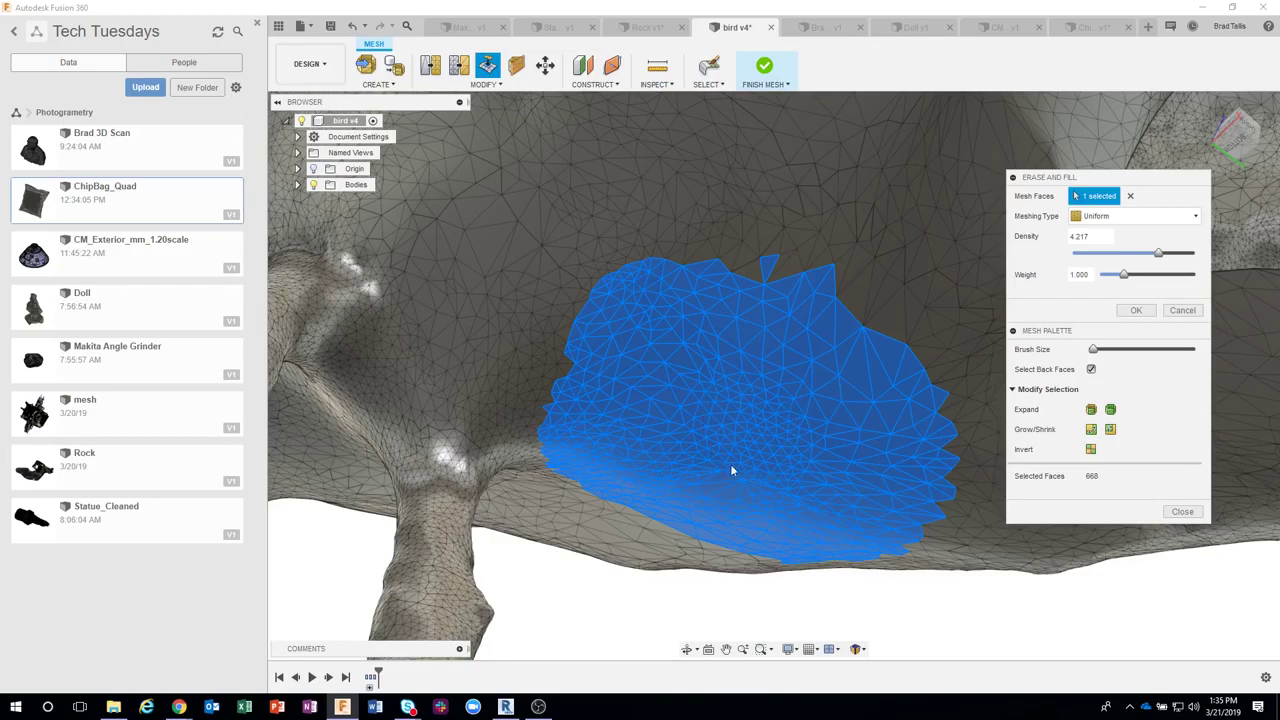
middle_click_drag(829, 357, 880, 330, "shift")
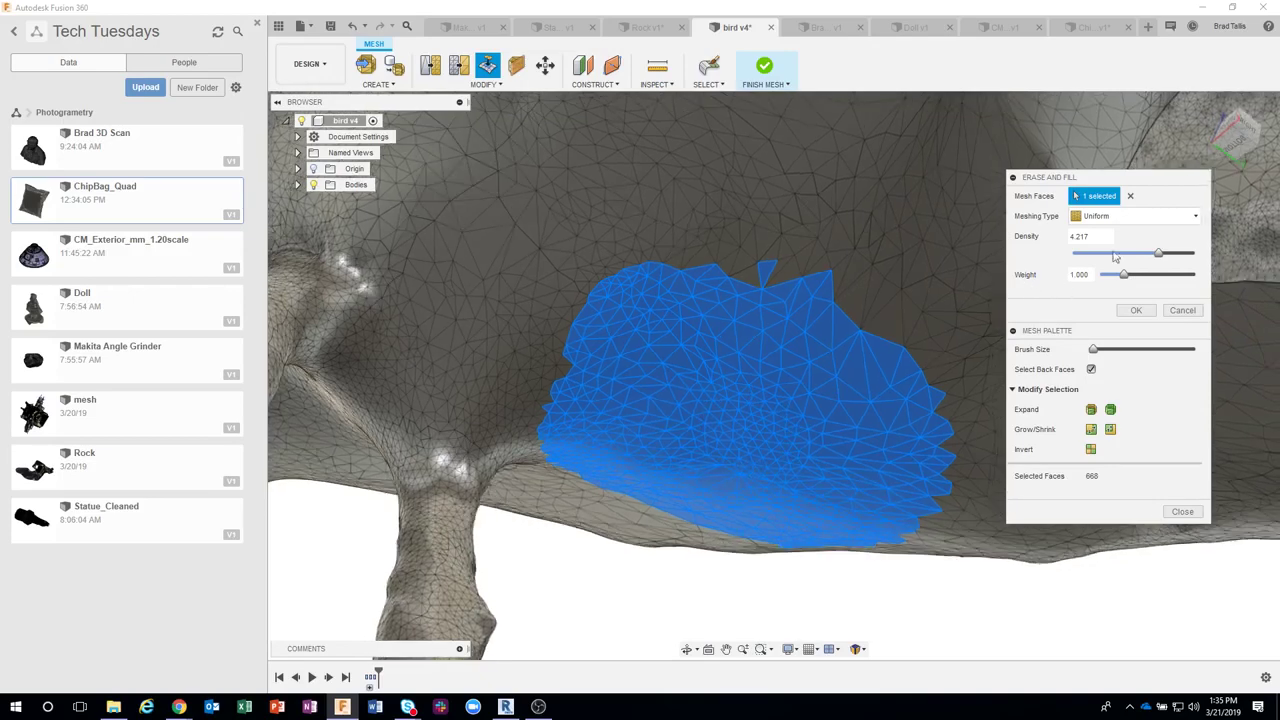
left_click_drag(1158, 254, 1130, 256)
middle_click_drag(954, 355, 932, 371, "shift")
left_click_drag(1124, 275, 1172, 280)
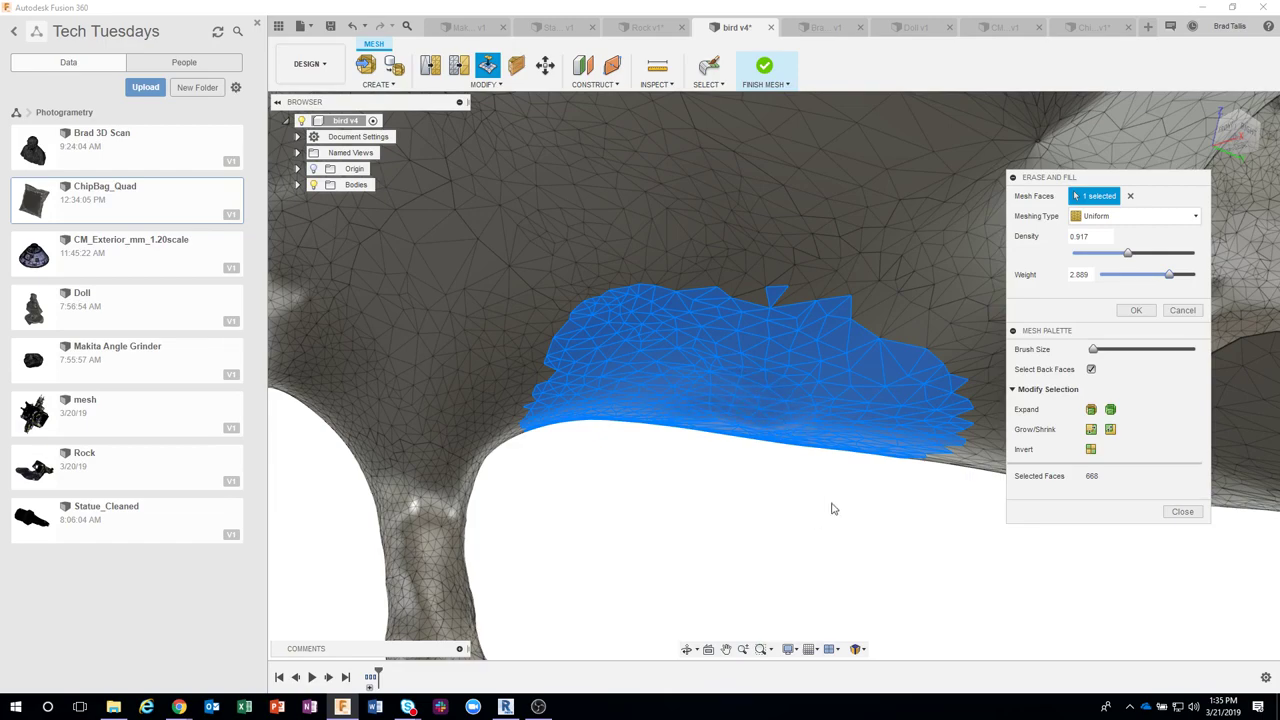
mouse_move(831, 506)
middle_mouse_down("shift")
mouse_move(796, 478)
mouse_move(771, 426)
mouse_move(787, 447)
mouse_move(791, 431)
mouse_move(777, 440)
mouse_move(746, 423)
mouse_move(794, 417)
mouse_move(805, 455)
middle_mouse_up("shift")
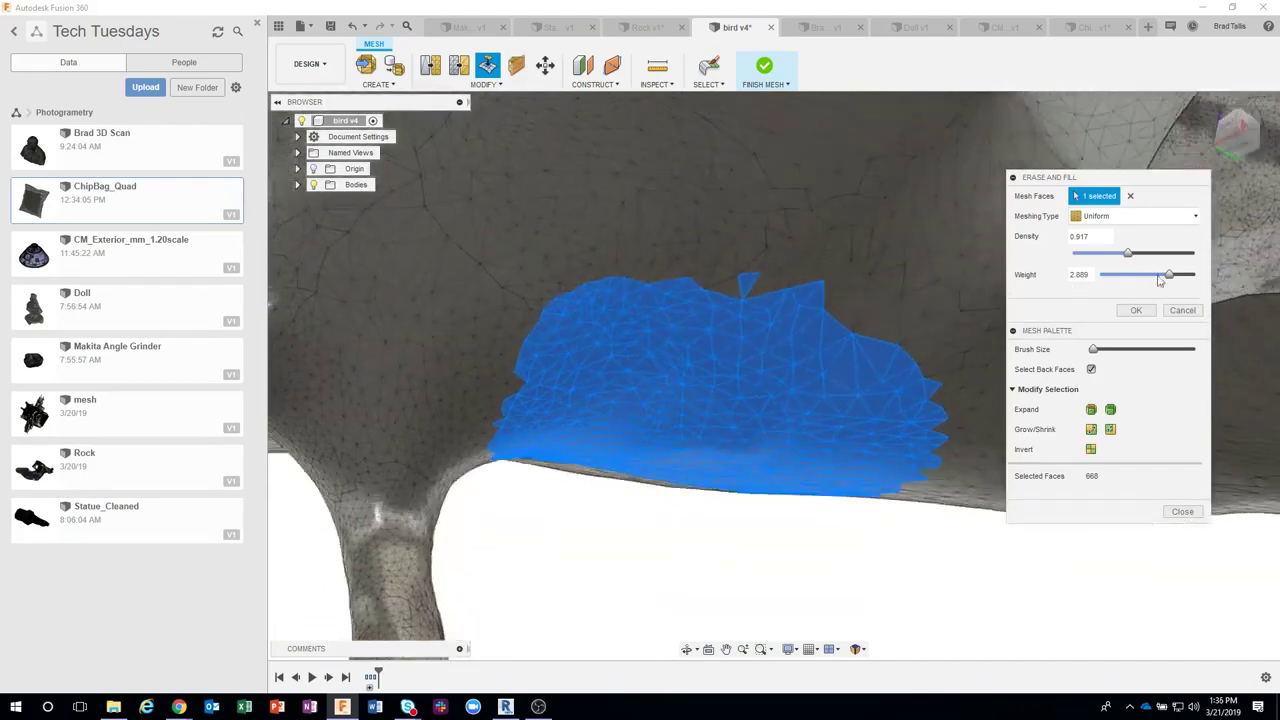
left_click_drag(1168, 283, 1133, 284)
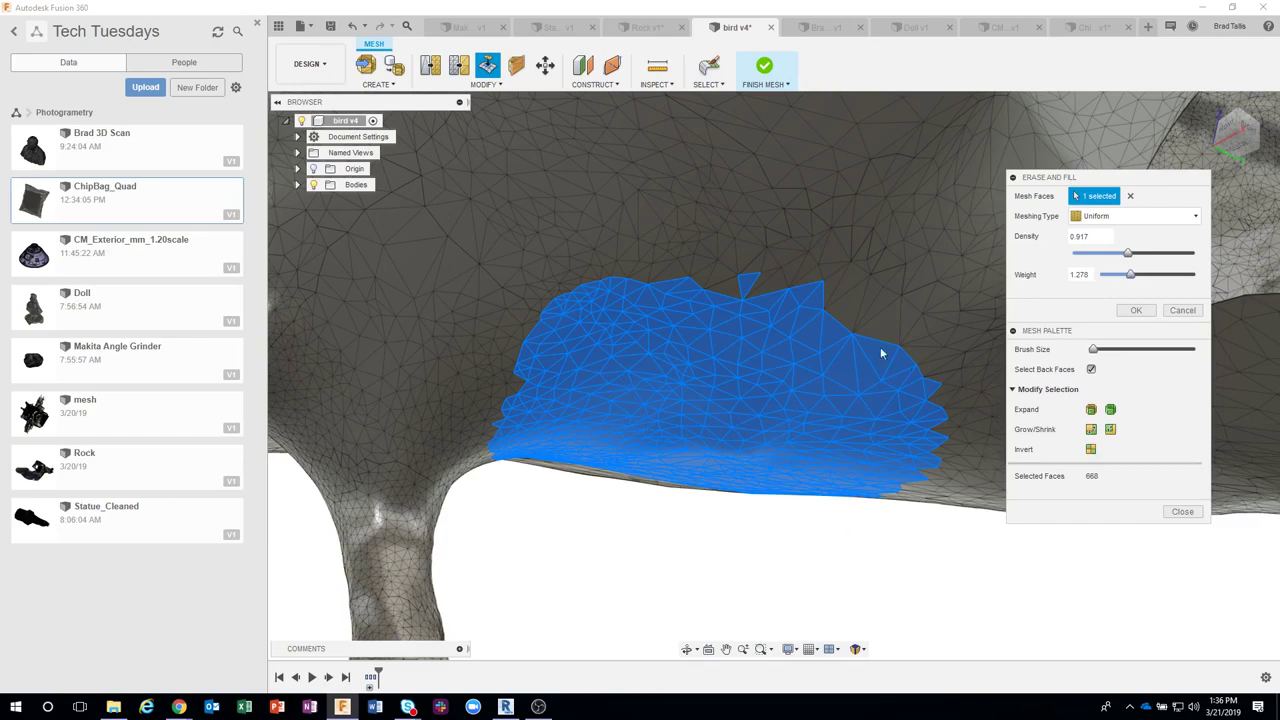
- Apply the Erase and Fill, deselect the faces, and inspect the patched bird's body and legs
left_click(1136, 311)
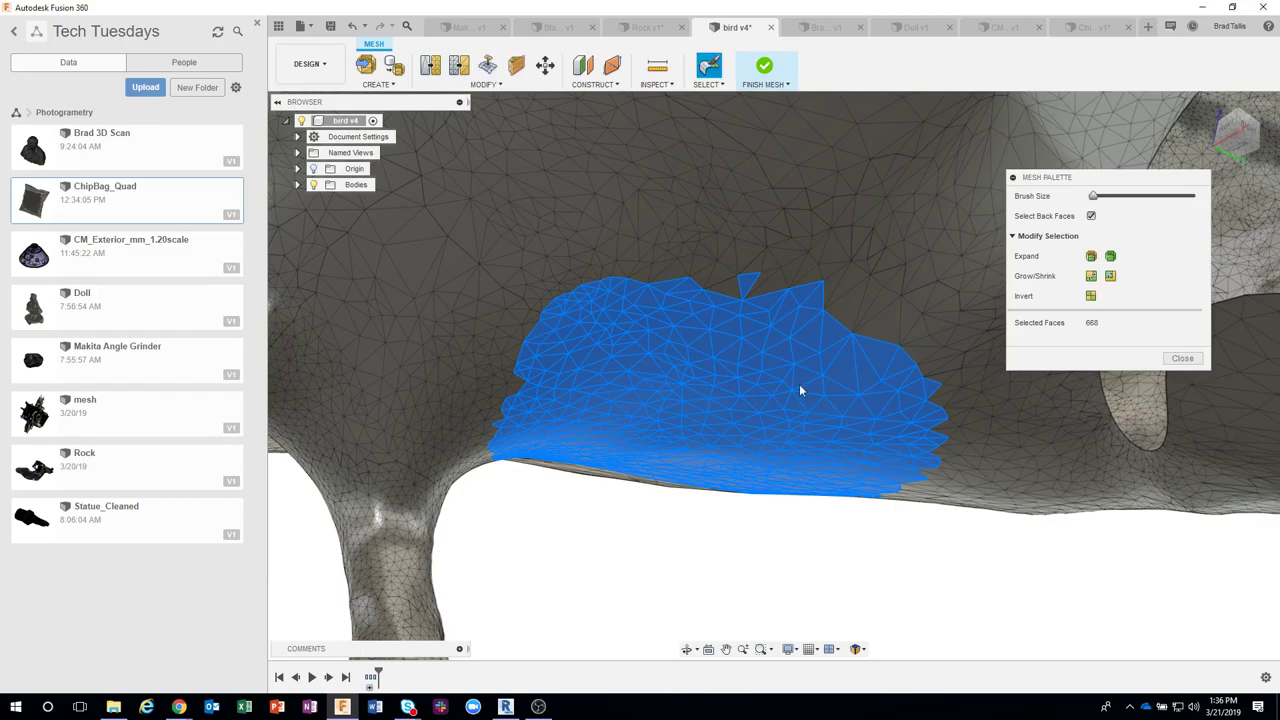
left_click(786, 563)
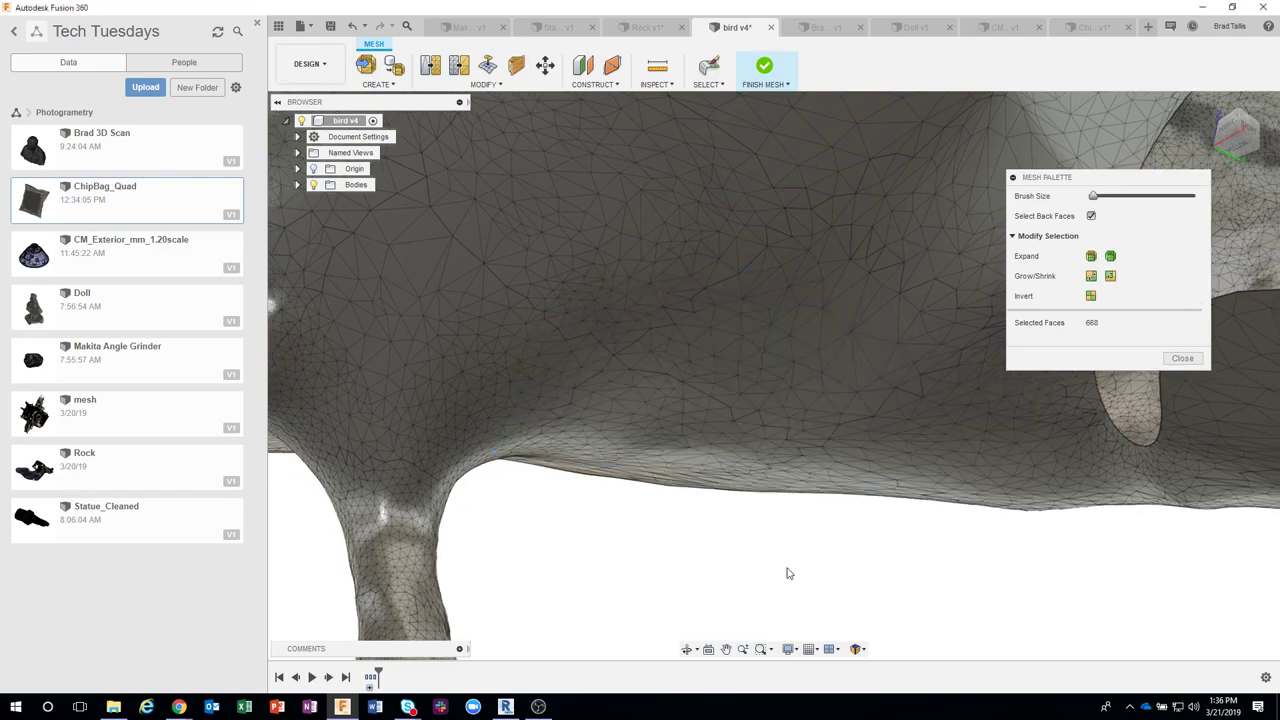
scroll(788, 571, "down", 3)
scroll(793, 578, "down", 3)
middle_click_drag(793, 578, 800, 594, "shift")
scroll(804, 600, "up", 5)
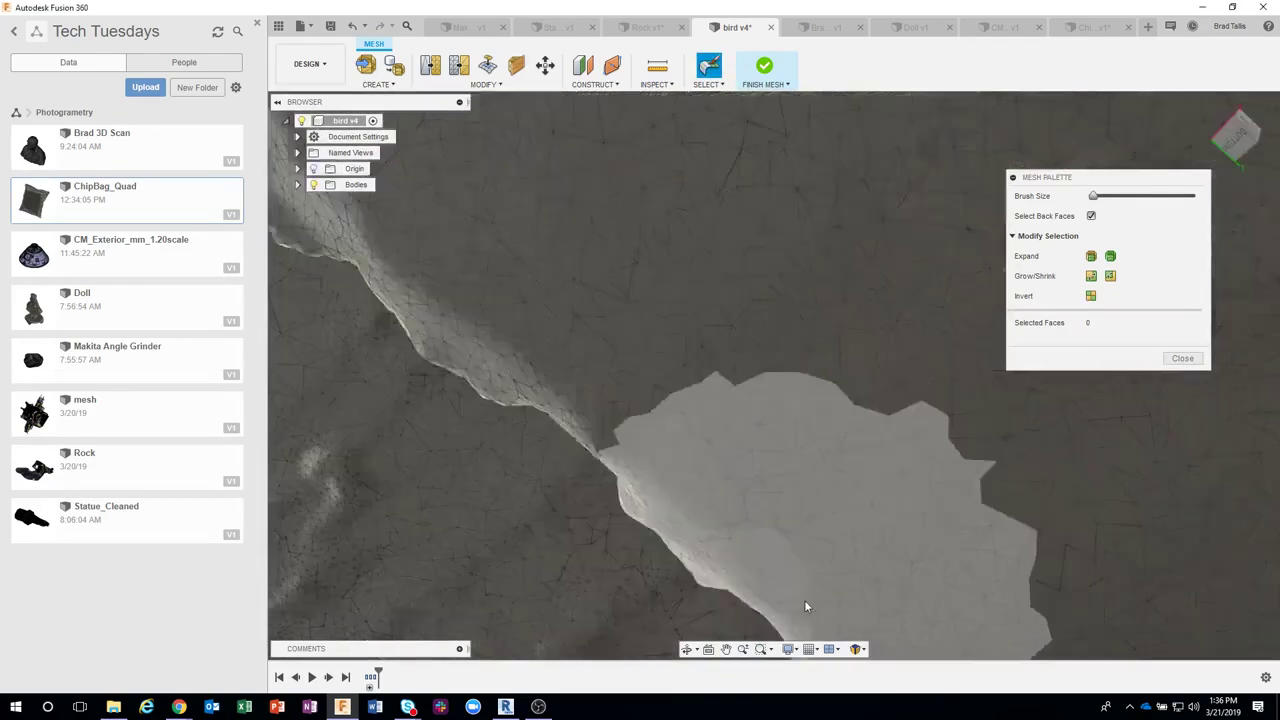
scroll(819, 494, "down", 5)
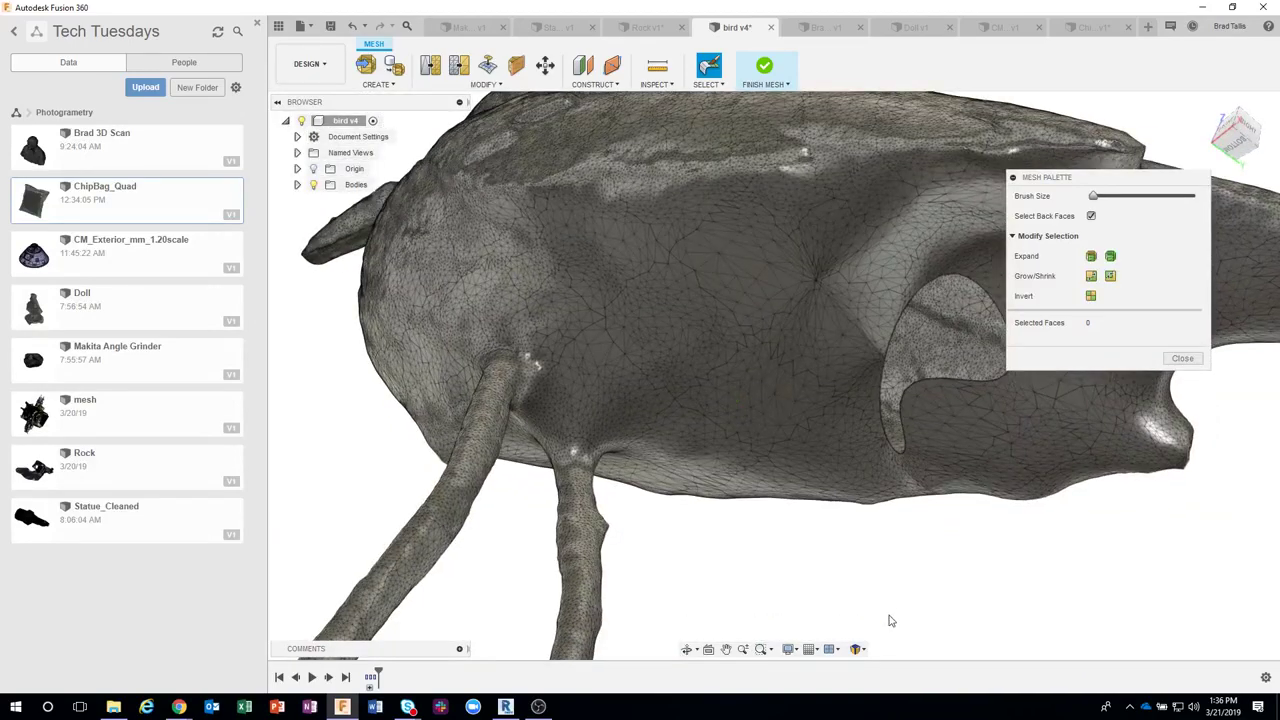
scroll(870, 604, "up", 3)
mouse_move(862, 612)
middle_mouse_down("shift")
mouse_move(871, 603)
mouse_move(826, 491)
mouse_move(850, 274)
mouse_move(820, 253)
middle_mouse_up("shift")
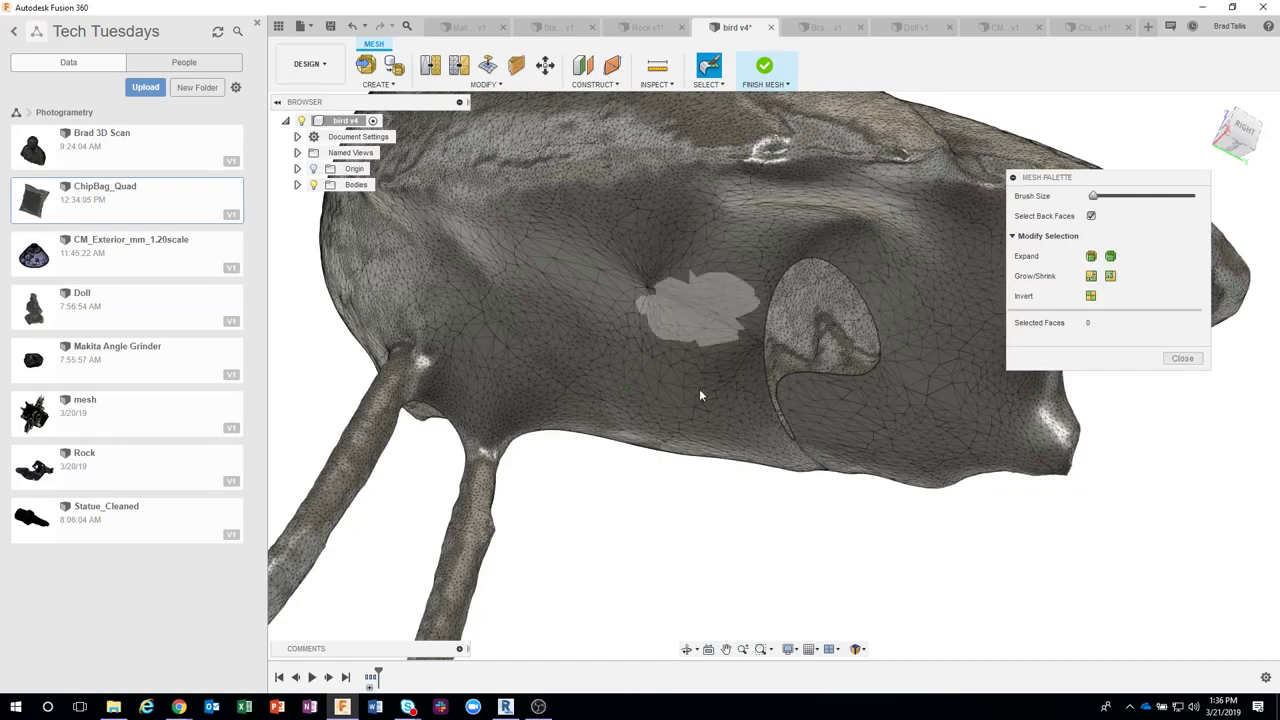
- Zoom into the bird's wing and brush-paint a 2725-face oval selection
mouse_move(700, 395)
middle_mouse_down("shift")
mouse_move(754, 517)
mouse_move(734, 453)
middle_mouse_up("shift")
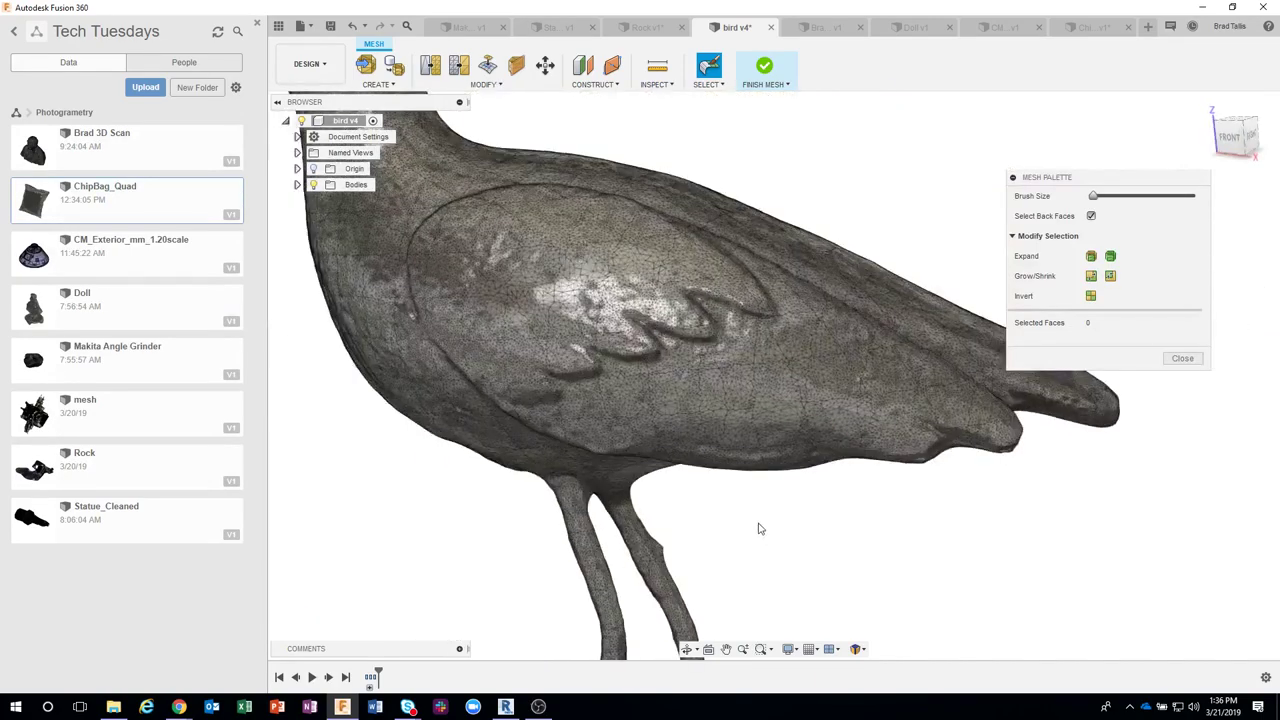
scroll(734, 453, "up", 3)
scroll(732, 452, "up", 2)
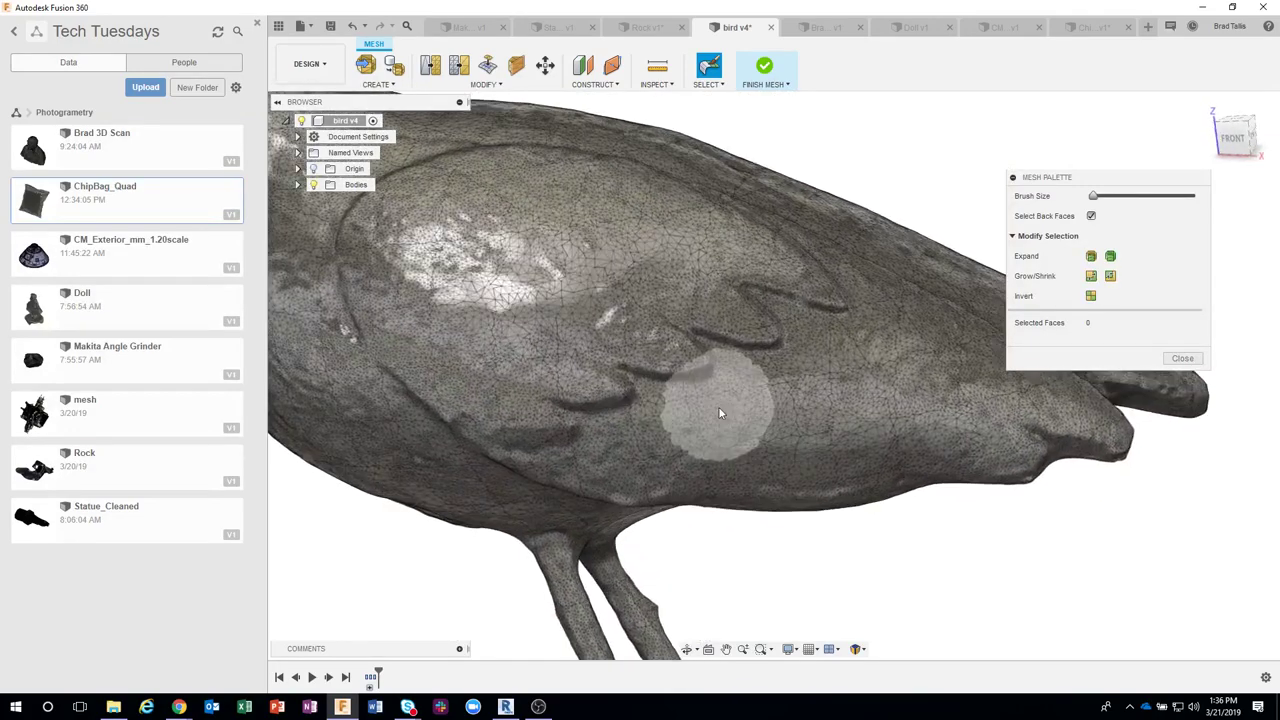
mouse_move(718, 406)
middle_mouse_down("shift")
mouse_move(806, 382)
mouse_move(764, 366)
mouse_move(686, 300)
middle_mouse_up("shift")
scroll(806, 382, "up", 2)
scroll(806, 382, "up", 2)
scroll(686, 300, "up", 2)
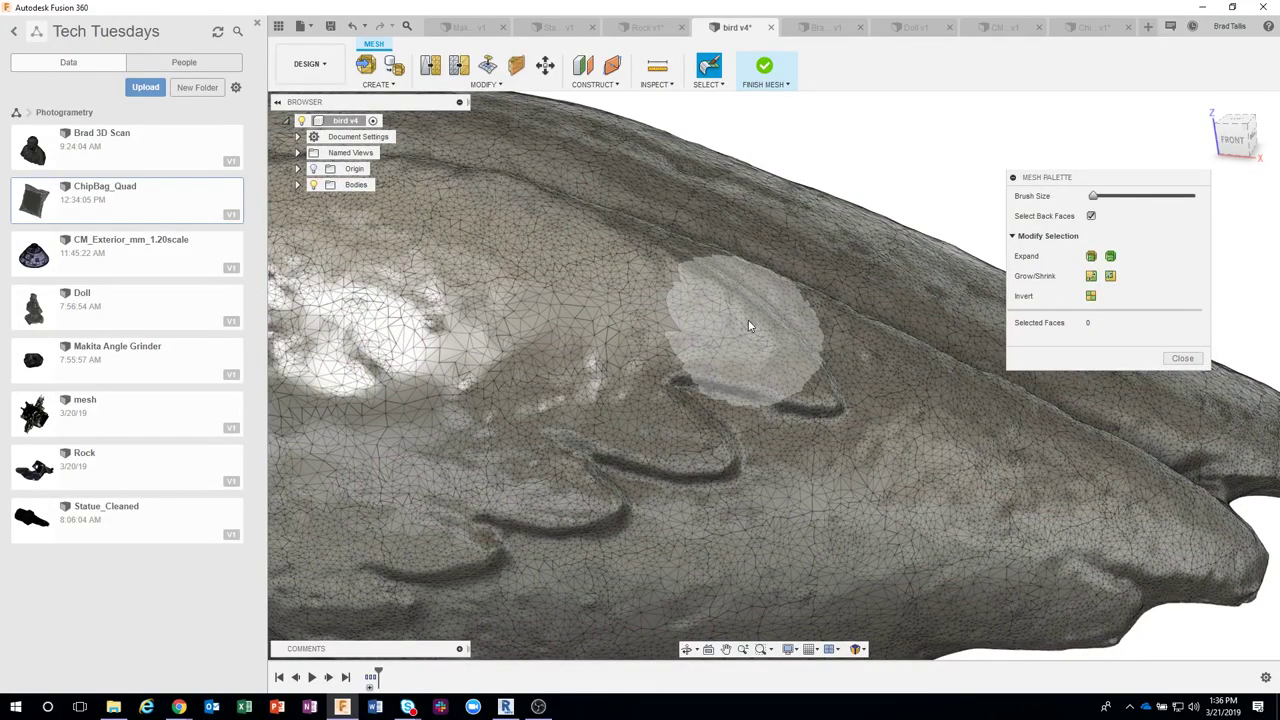
mouse_move(748, 320)
left_mouse_down()
mouse_move(824, 368)
mouse_move(908, 394)
left_mouse_up()
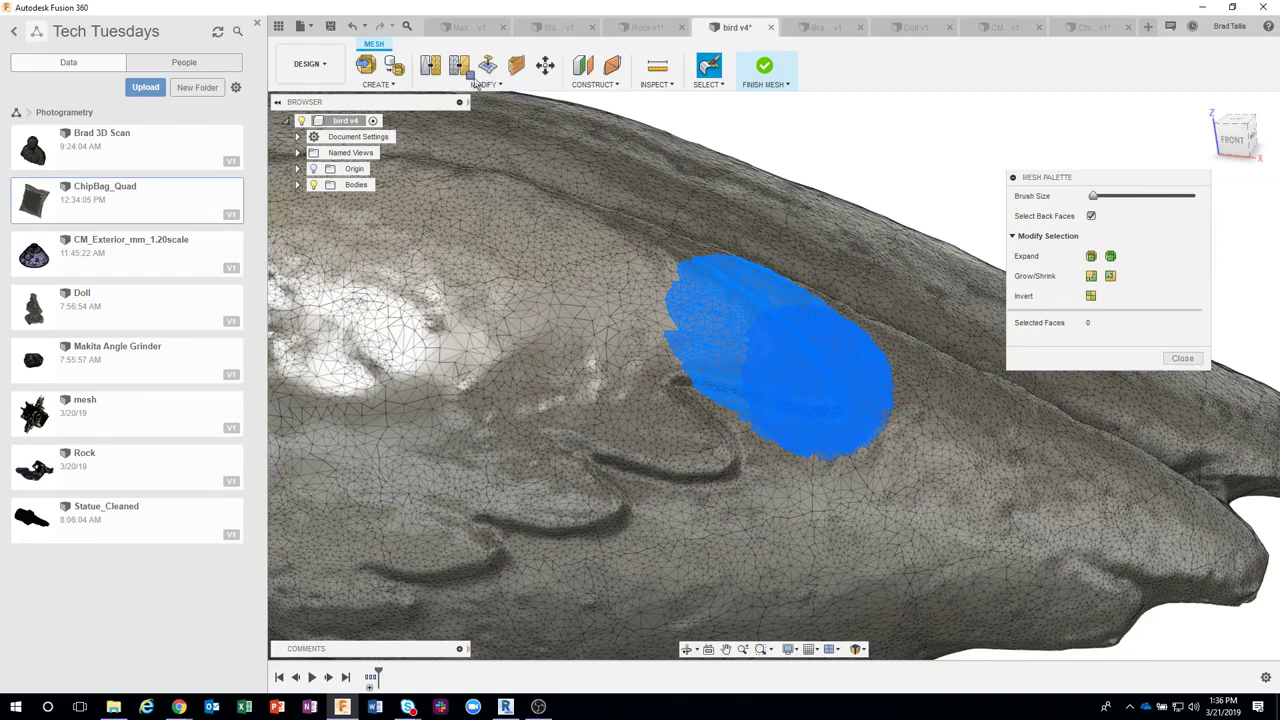
left_click(770, 337)
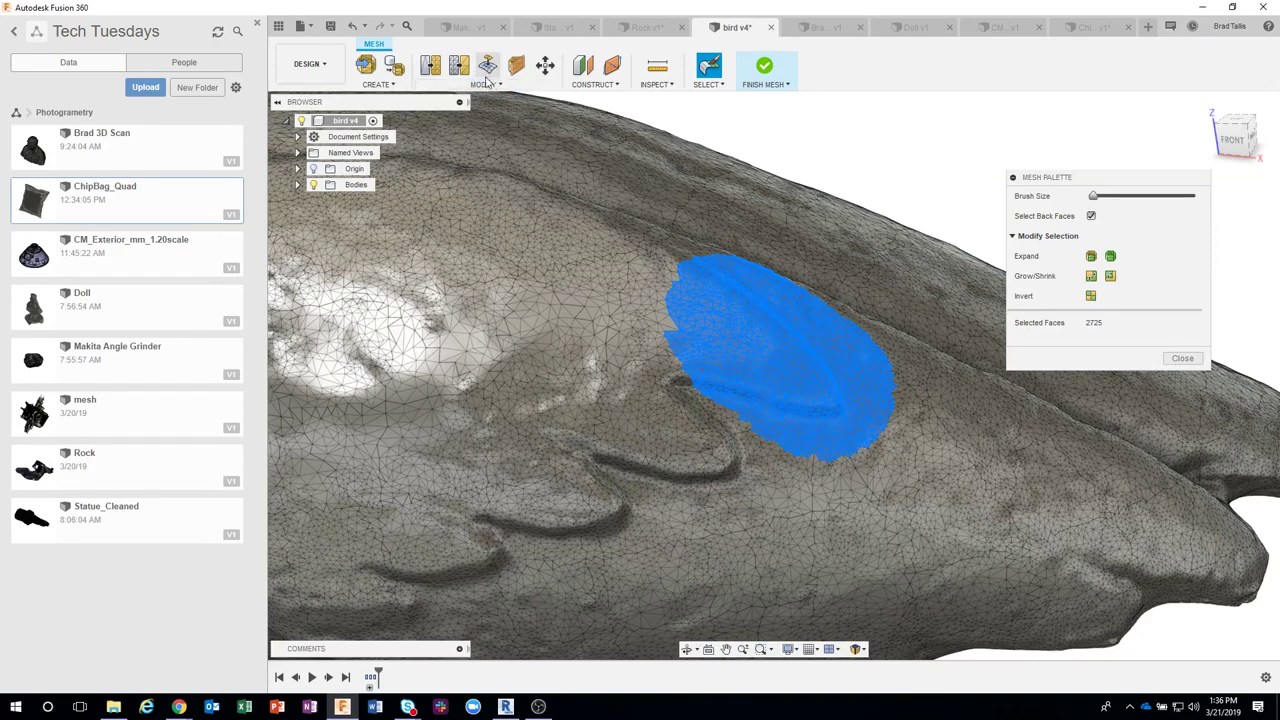
left_click(487, 84)
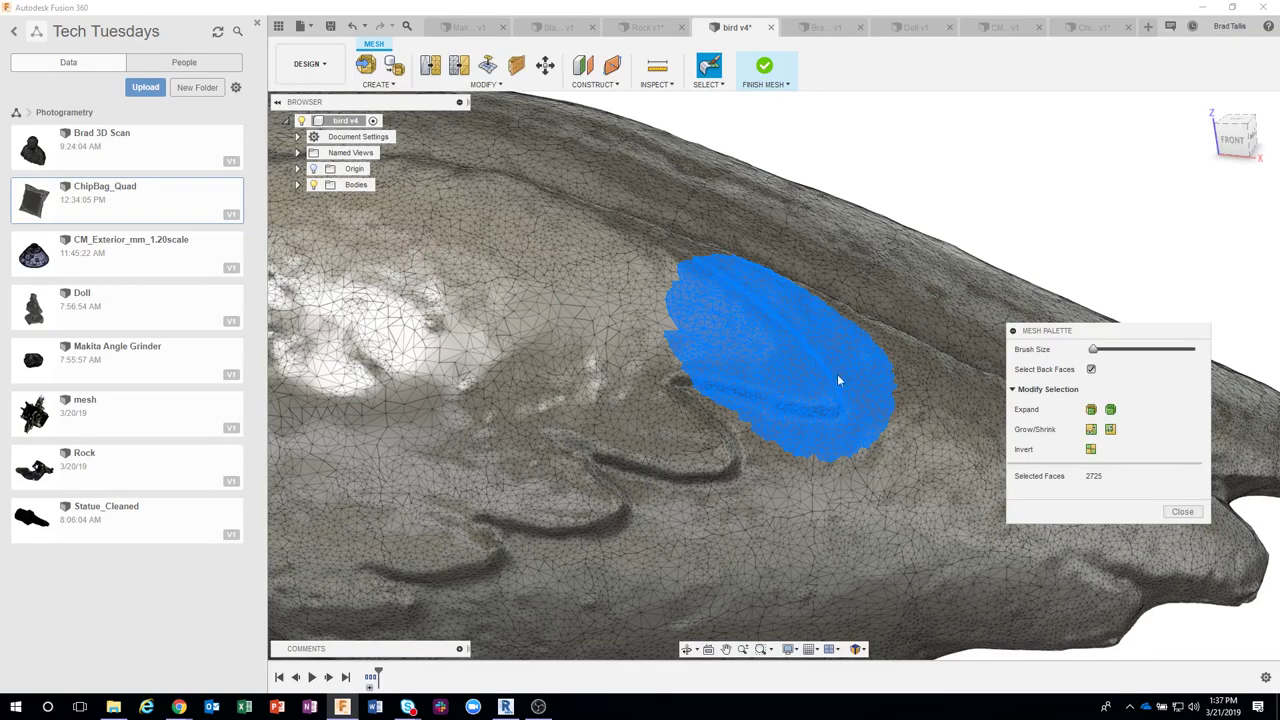
- Erase and fill the 2725-face wing patch, close the Mesh Palette, and deselect the faces
key("Delete")
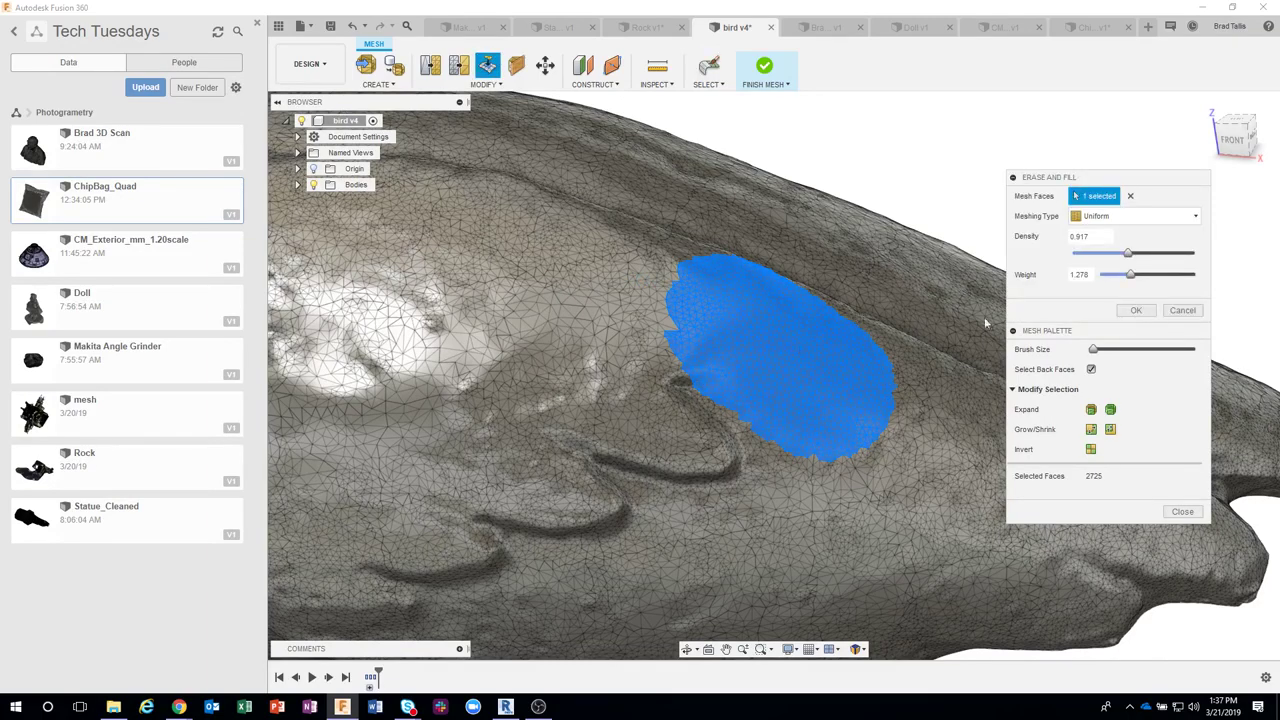
left_click(1135, 311)
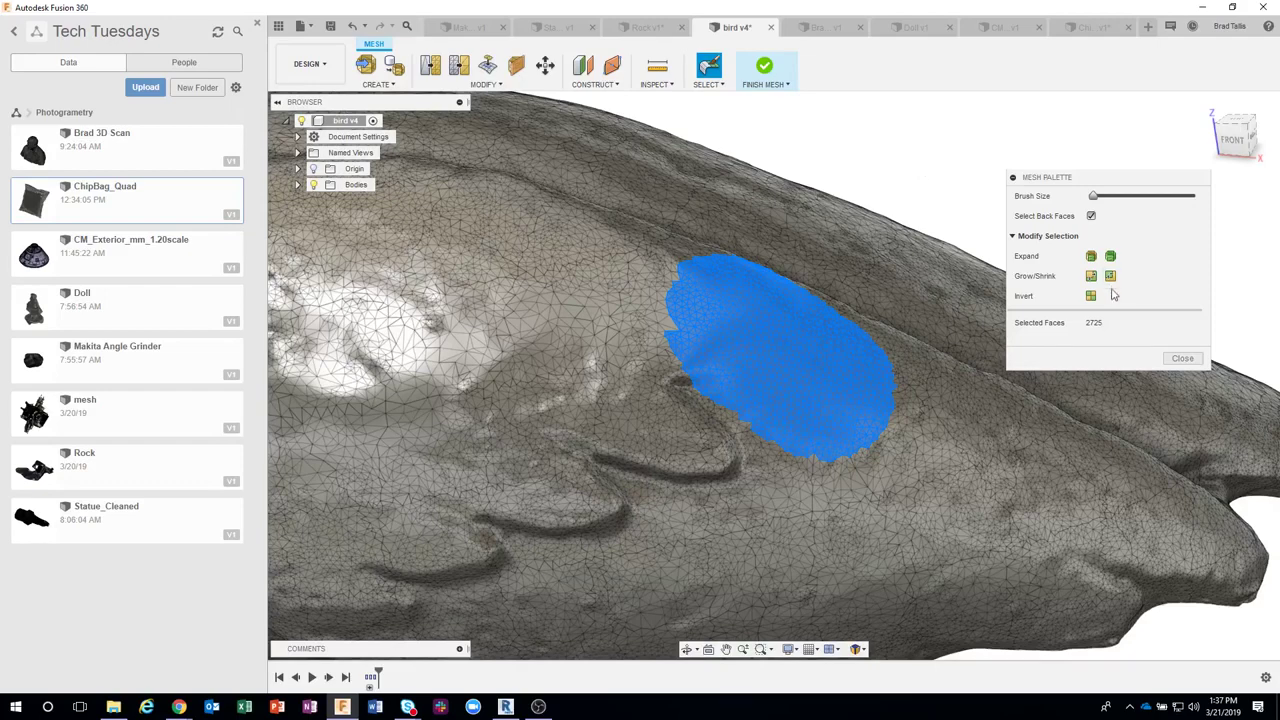
left_click(1182, 358)
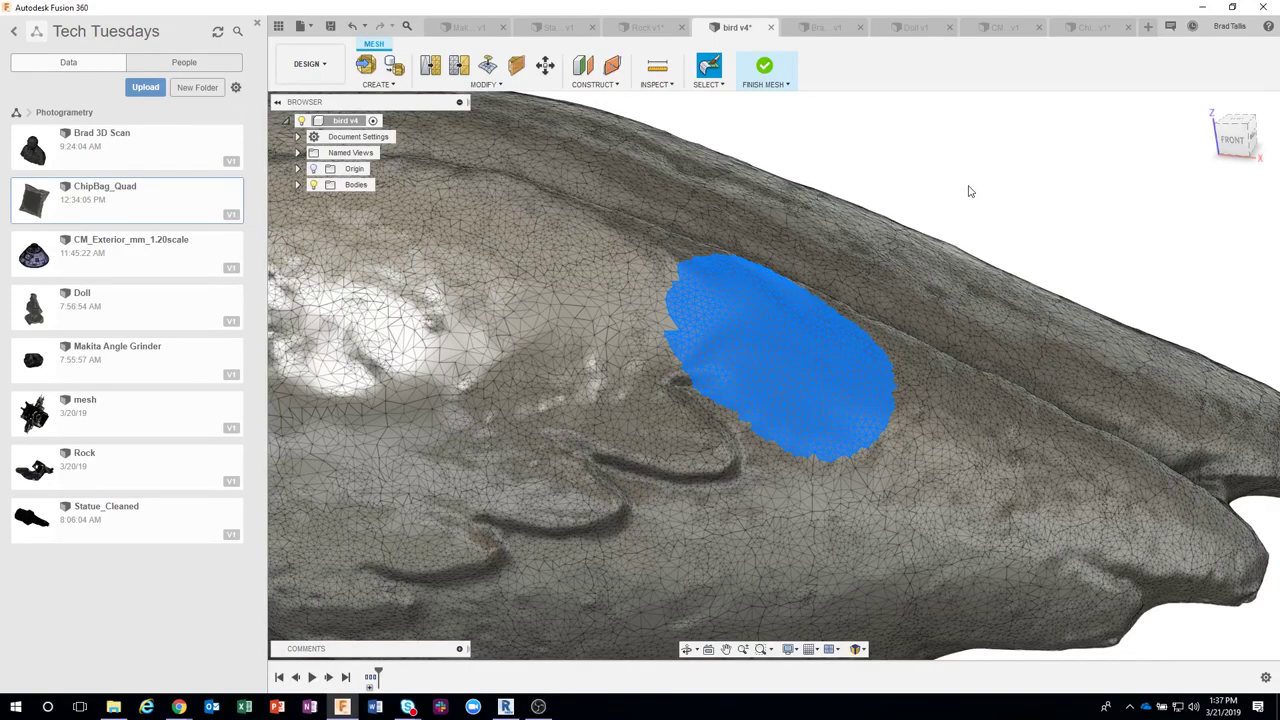
left_click(959, 197)
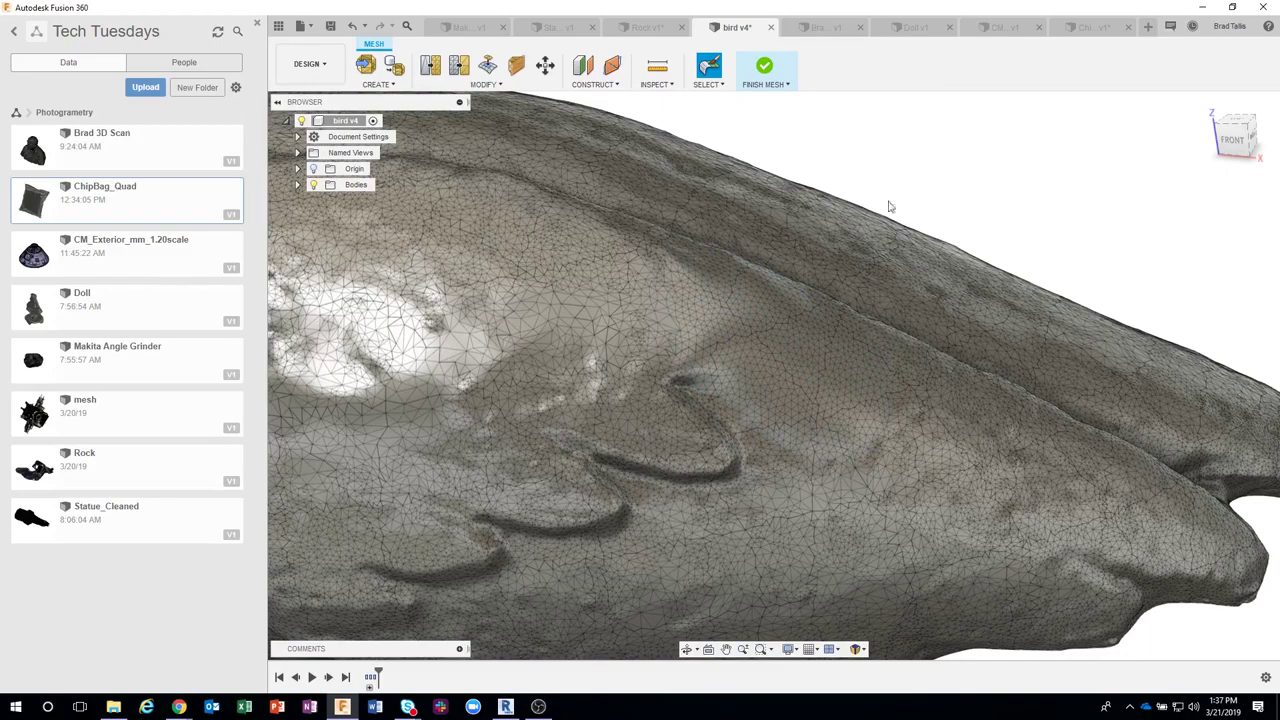
- Orbit and zoom out so the whole bird mesh is in view
mouse_move(890, 206)
middle_mouse_down("shift")
mouse_move(1051, 191)
mouse_move(979, 270)
mouse_move(855, 340)
mouse_move(1080, 557)
mouse_move(1141, 588)
mouse_move(1043, 614)
mouse_move(772, 404)
mouse_move(750, 350)
mouse_move(1034, 586)
mouse_move(1031, 566)
mouse_move(953, 575)
middle_mouse_up("shift")
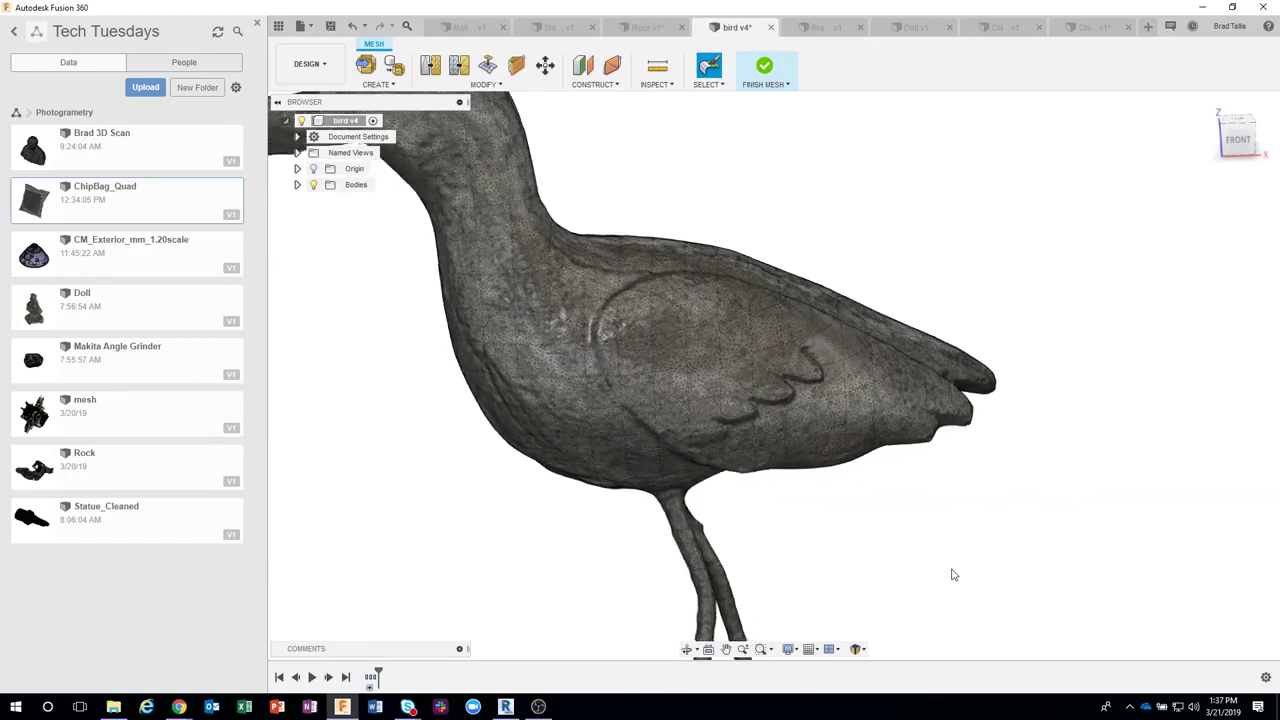
scroll(971, 283, "down", 2)
scroll(903, 249, "down", 2)
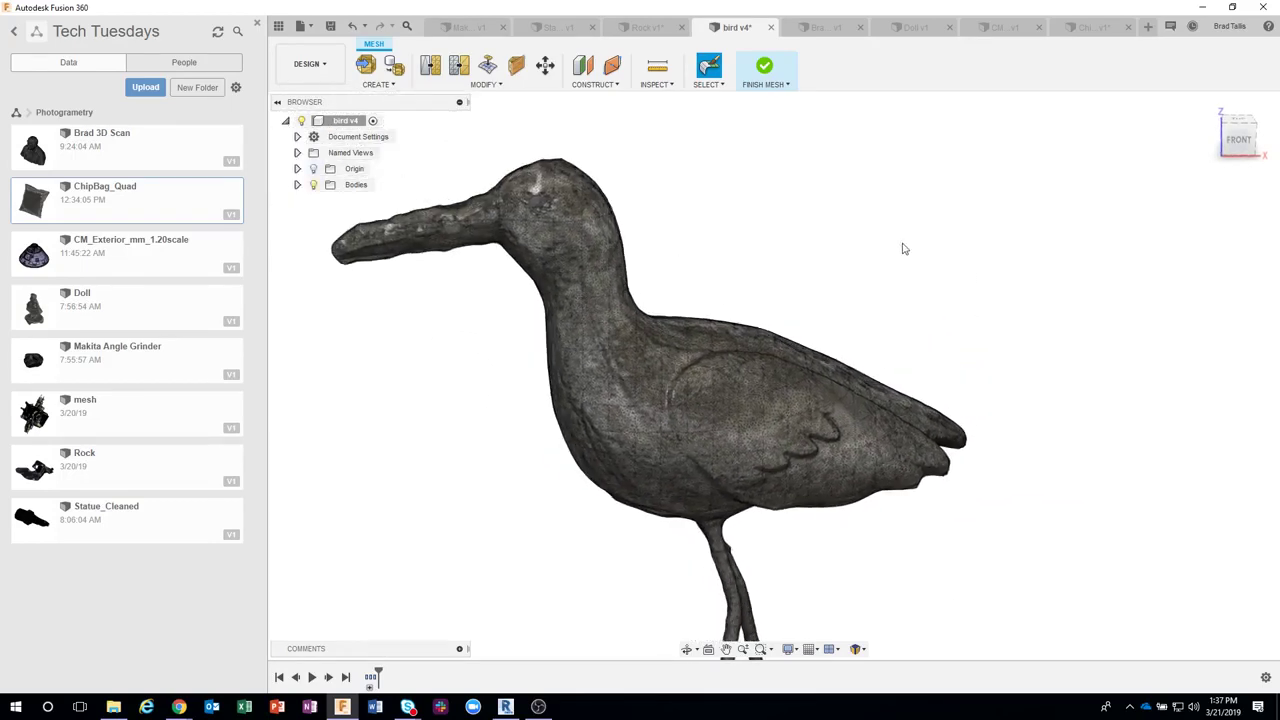
middle_click_drag(903, 249, 873, 226, "shift")
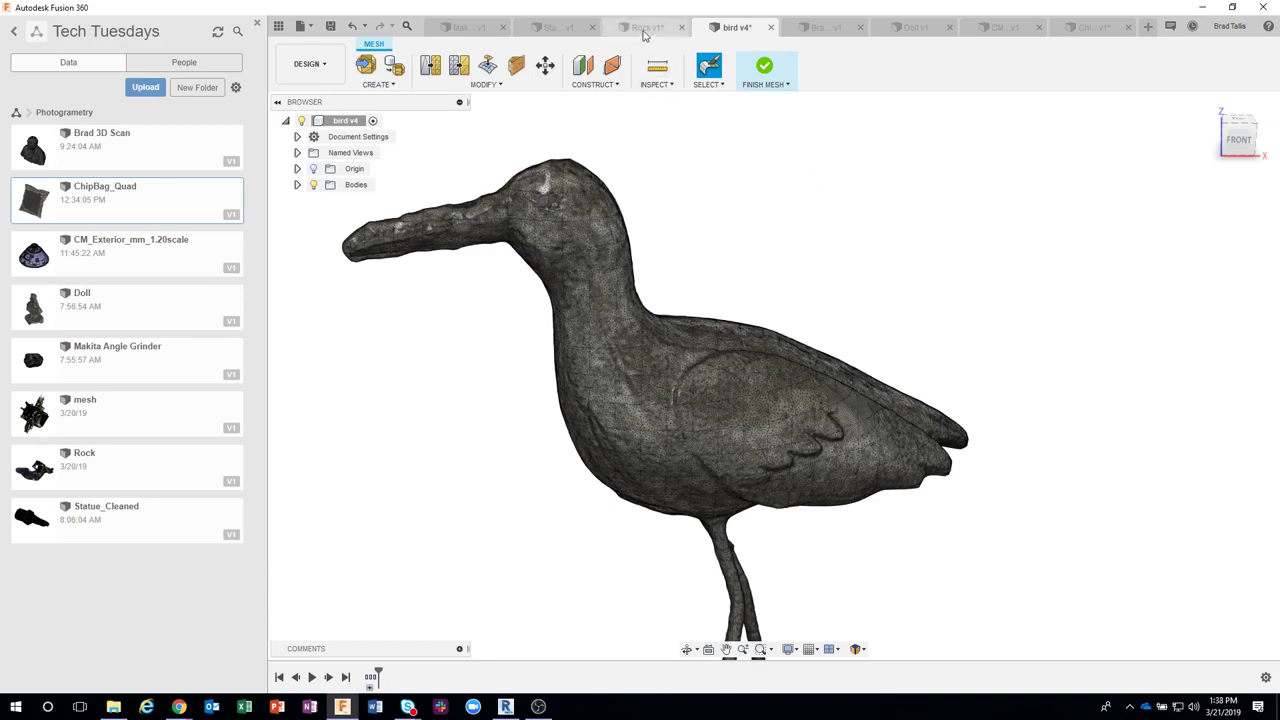
- Glance at the Rock v1 document, return to bird v4, and show the Modify commands
left_click(645, 30)
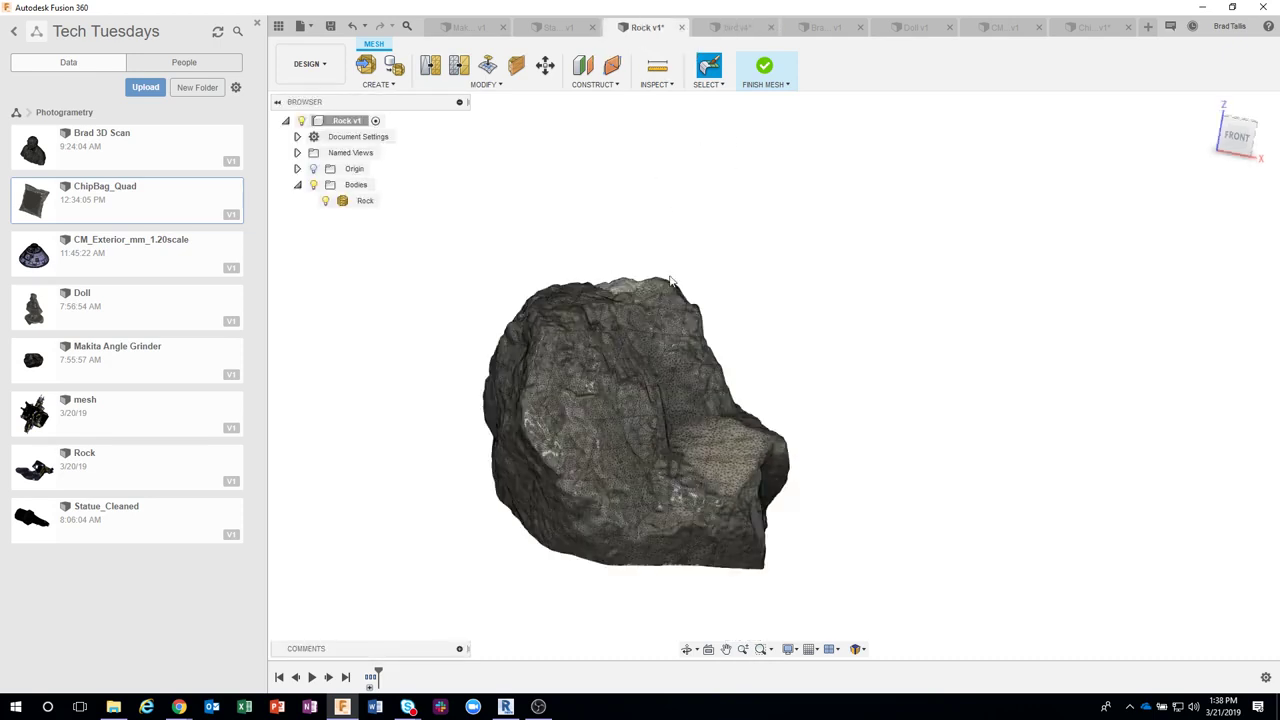
left_click(736, 30)
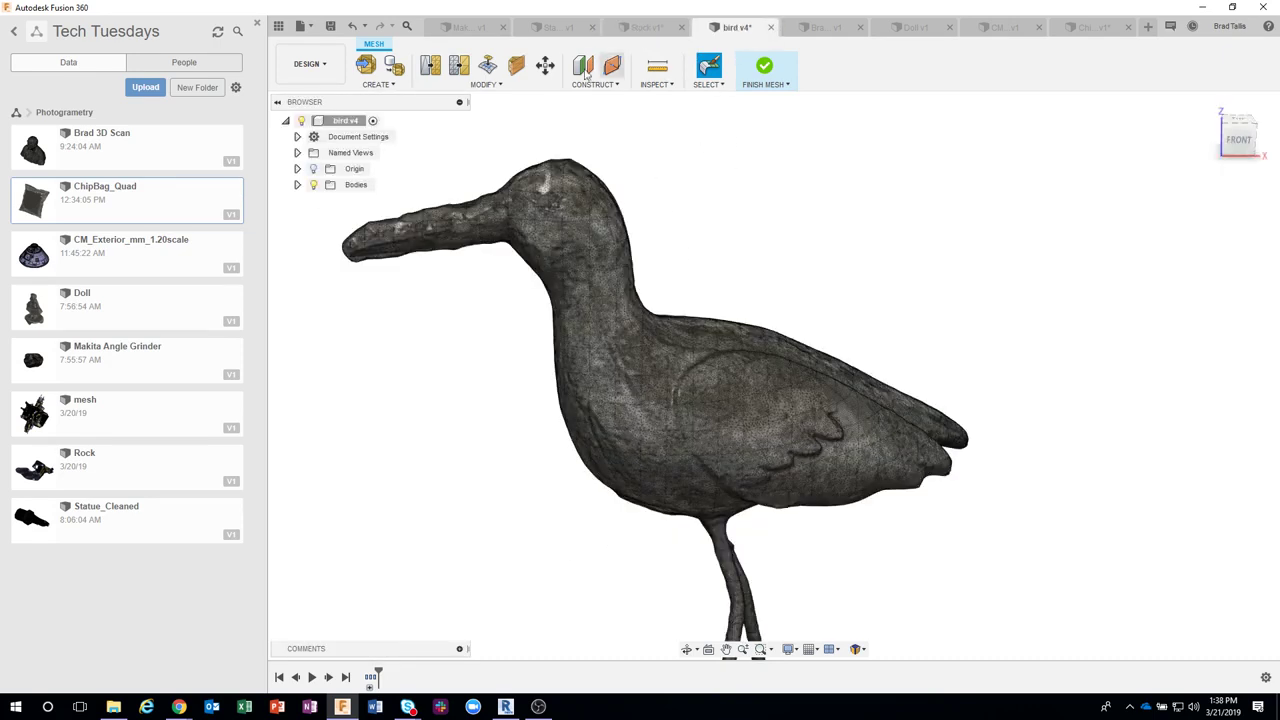
left_click(485, 84)
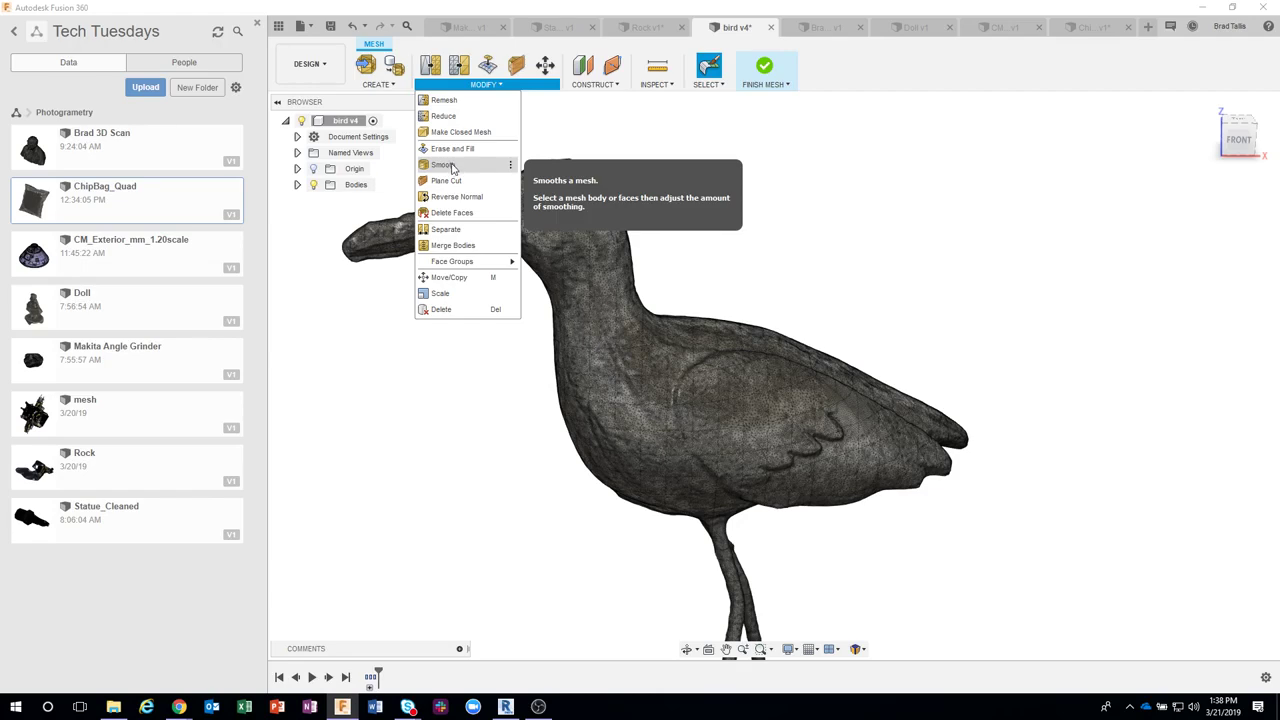
- Start the Smooth command and zoom in on the bird's wing
left_click(452, 168)
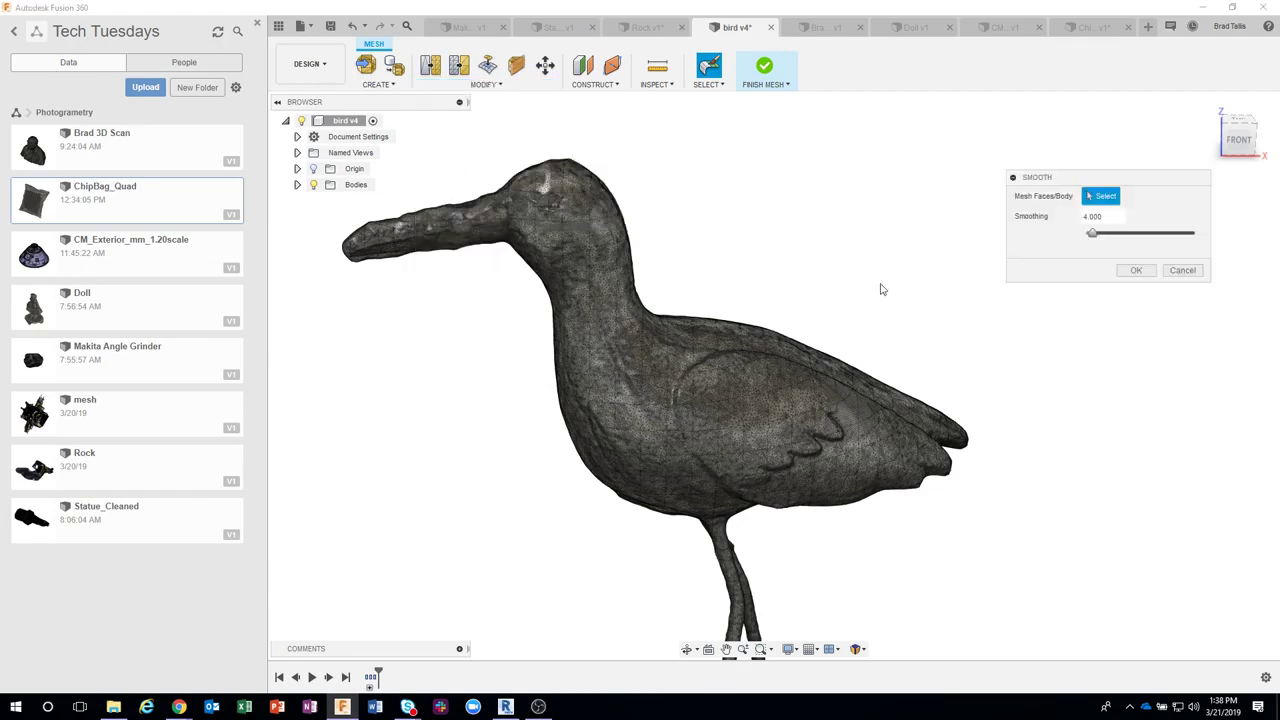
scroll(885, 300, "up", 1)
scroll(925, 375, "up", 2)
scroll(870, 403, "up", 1)
scroll(850, 403, "up", 1)
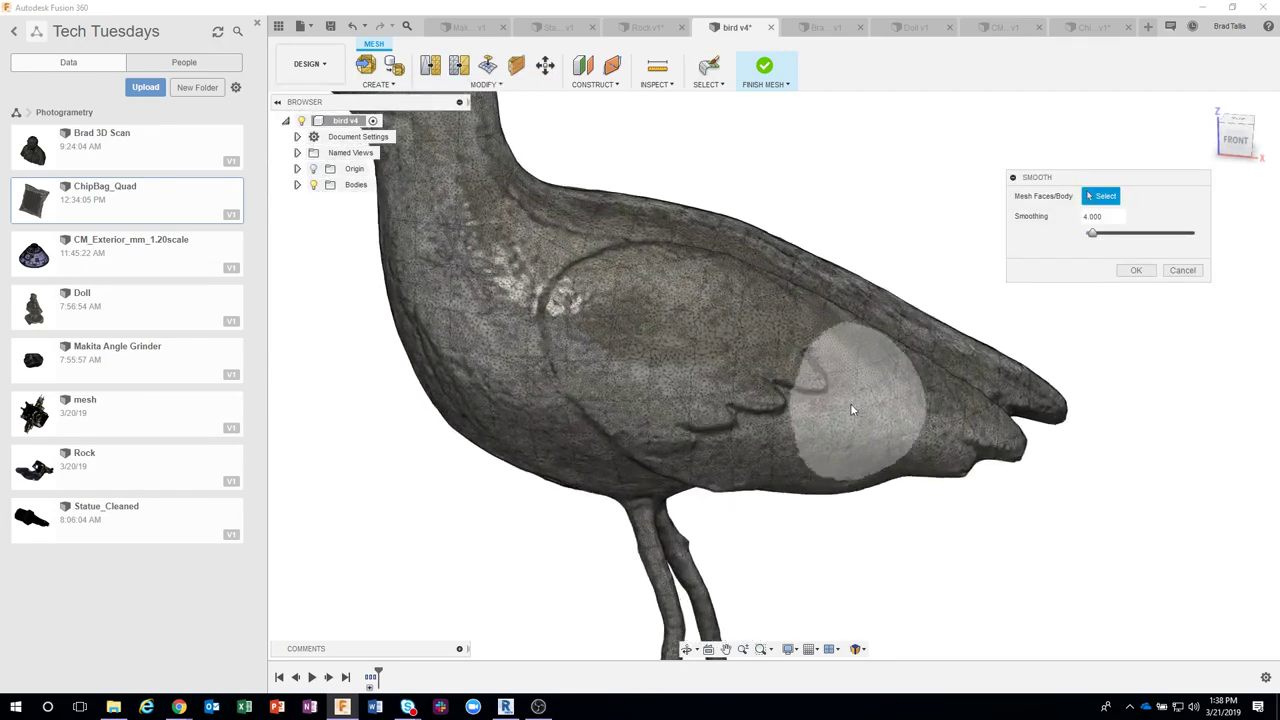
scroll(848, 406, "up", 1)
scroll(848, 406, "up", 1)
scroll(848, 406, "up", 1)
scroll(844, 418, "up", 1)
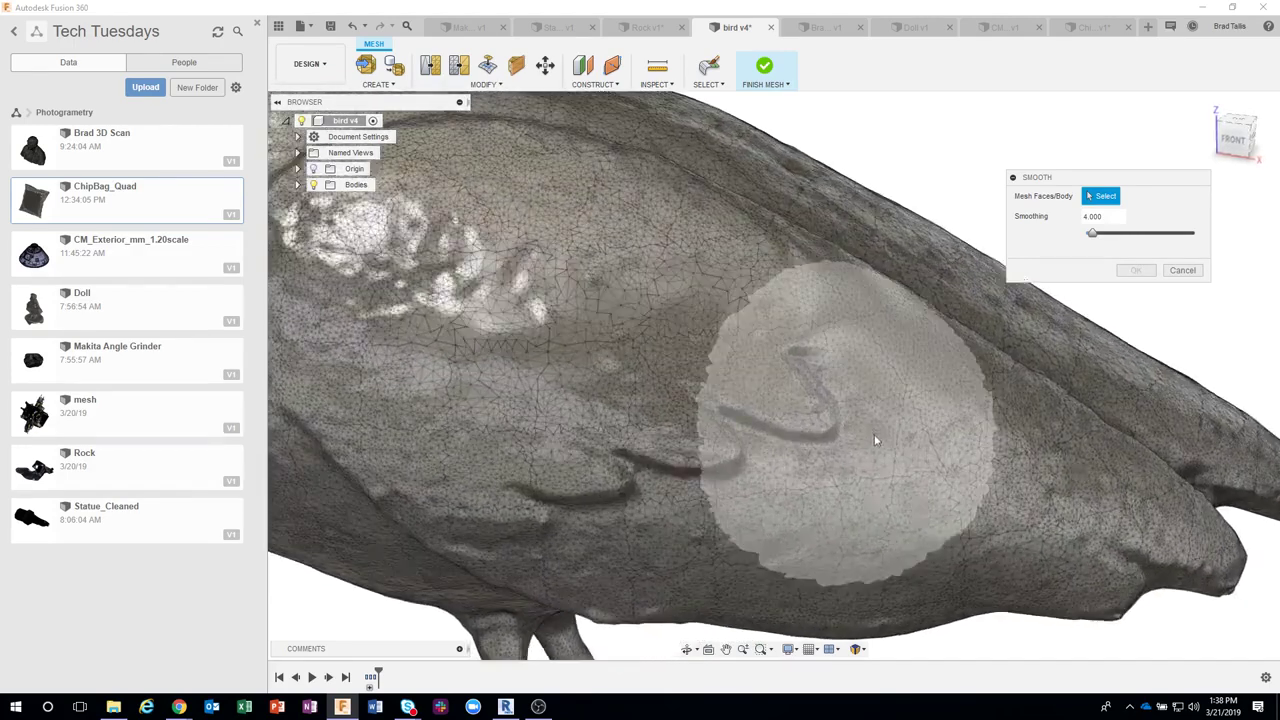
scroll(855, 438, "up", 1)
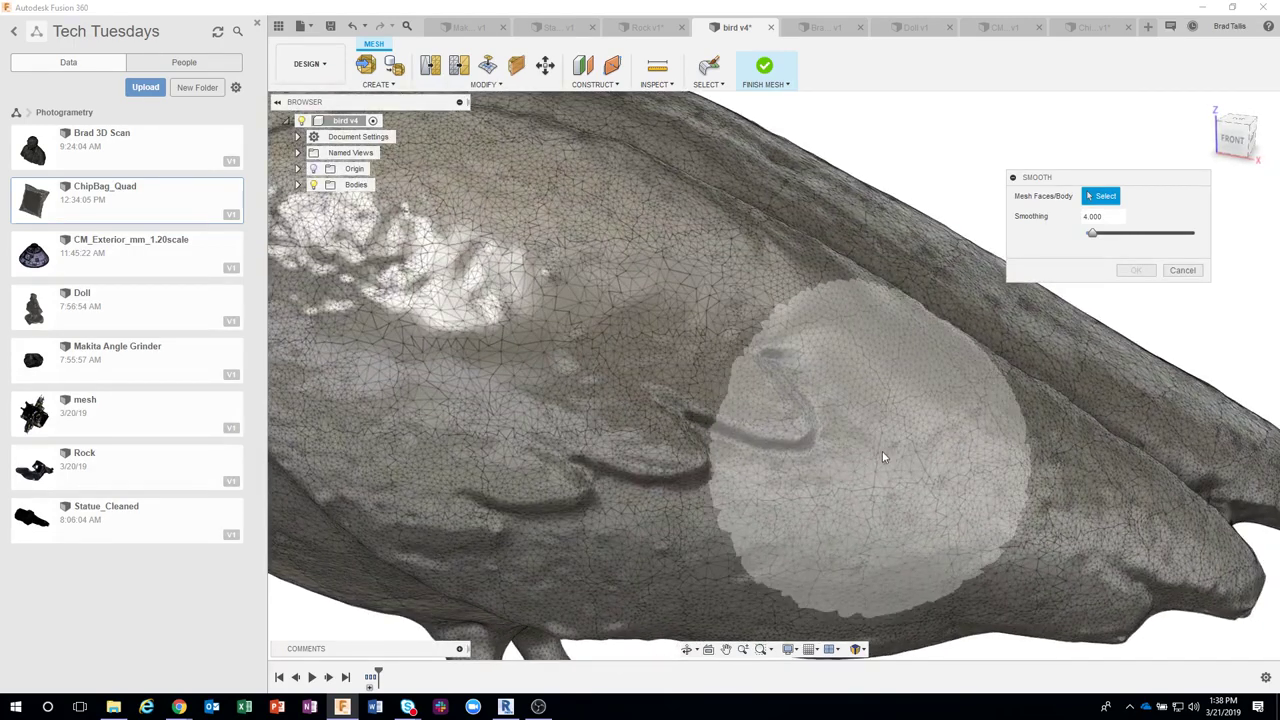
- Paint an oval wing patch with a smaller Mesh Palette brush and smooth it at strength 4
left_click(706, 84)
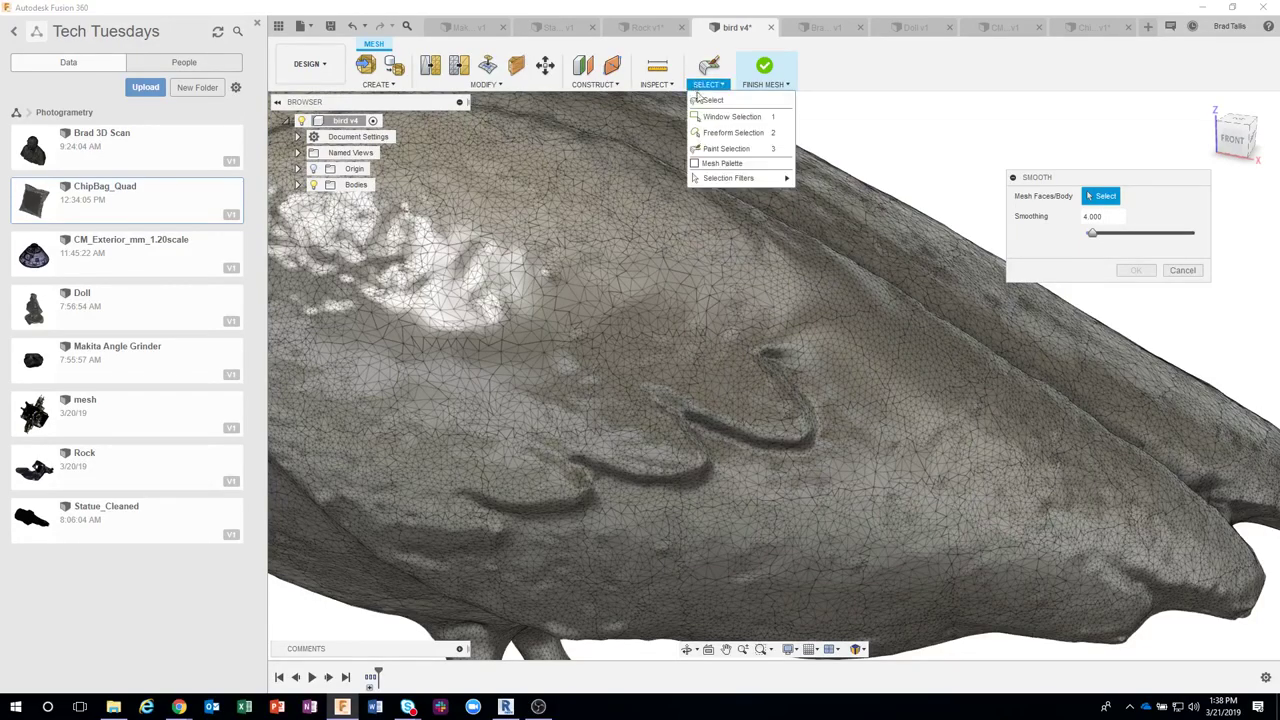
left_click(697, 164)
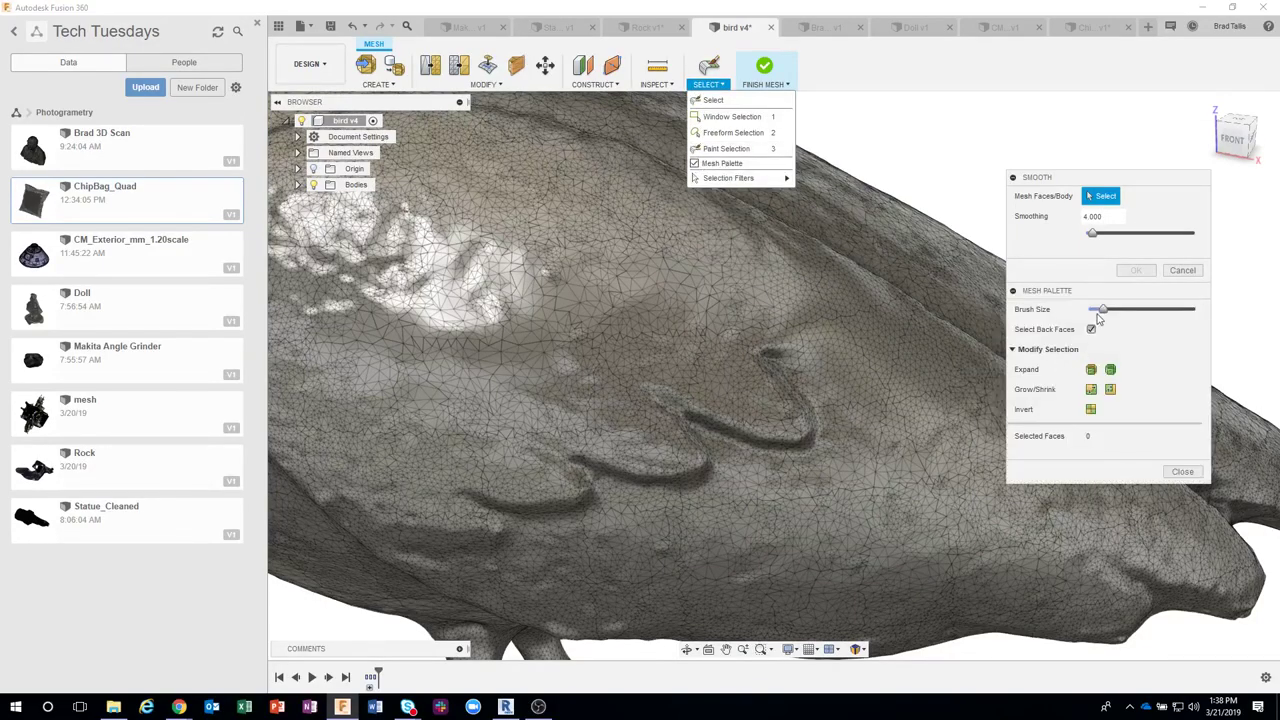
left_click_drag(1104, 314, 1095, 316)
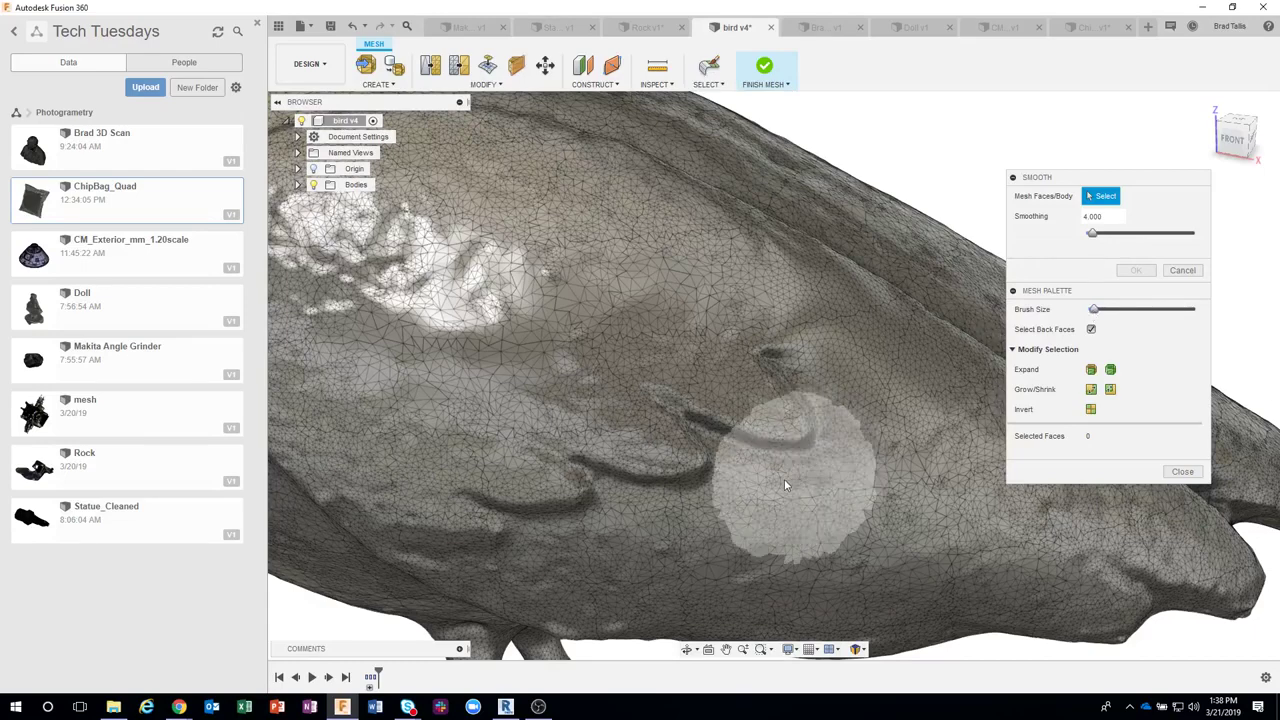
left_click_drag(775, 395, 836, 449)
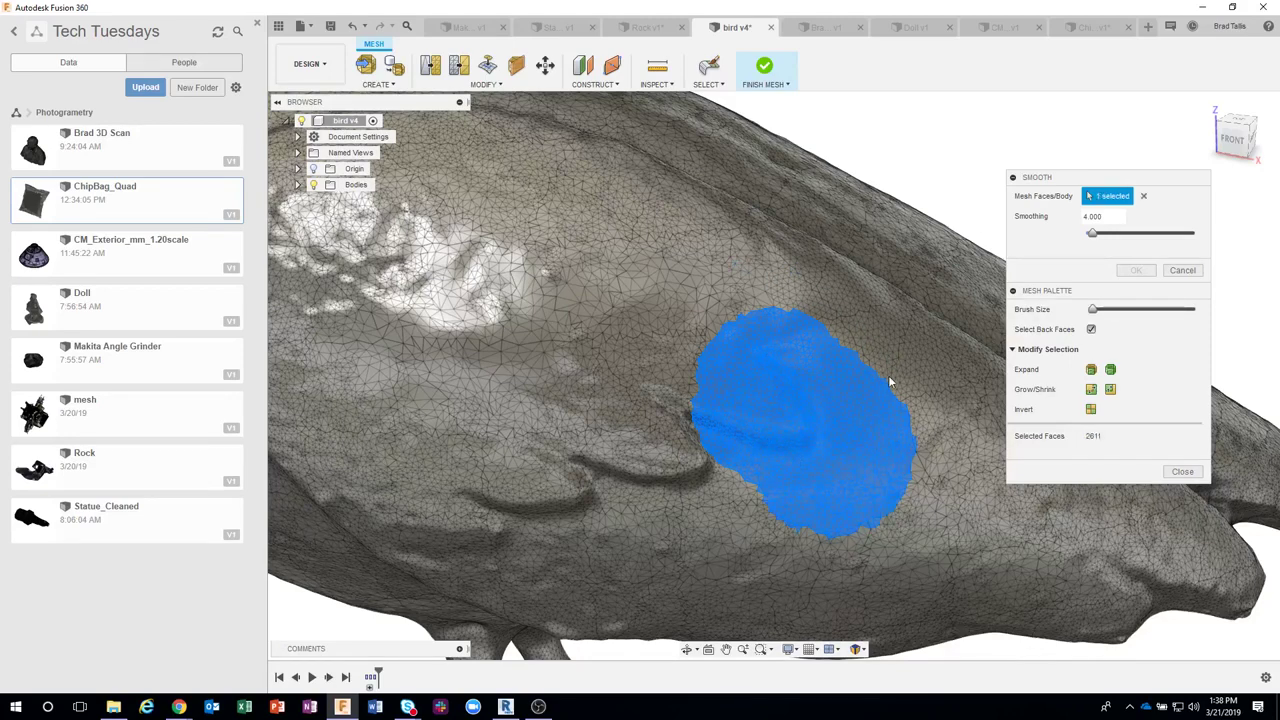
left_click(1132, 270)
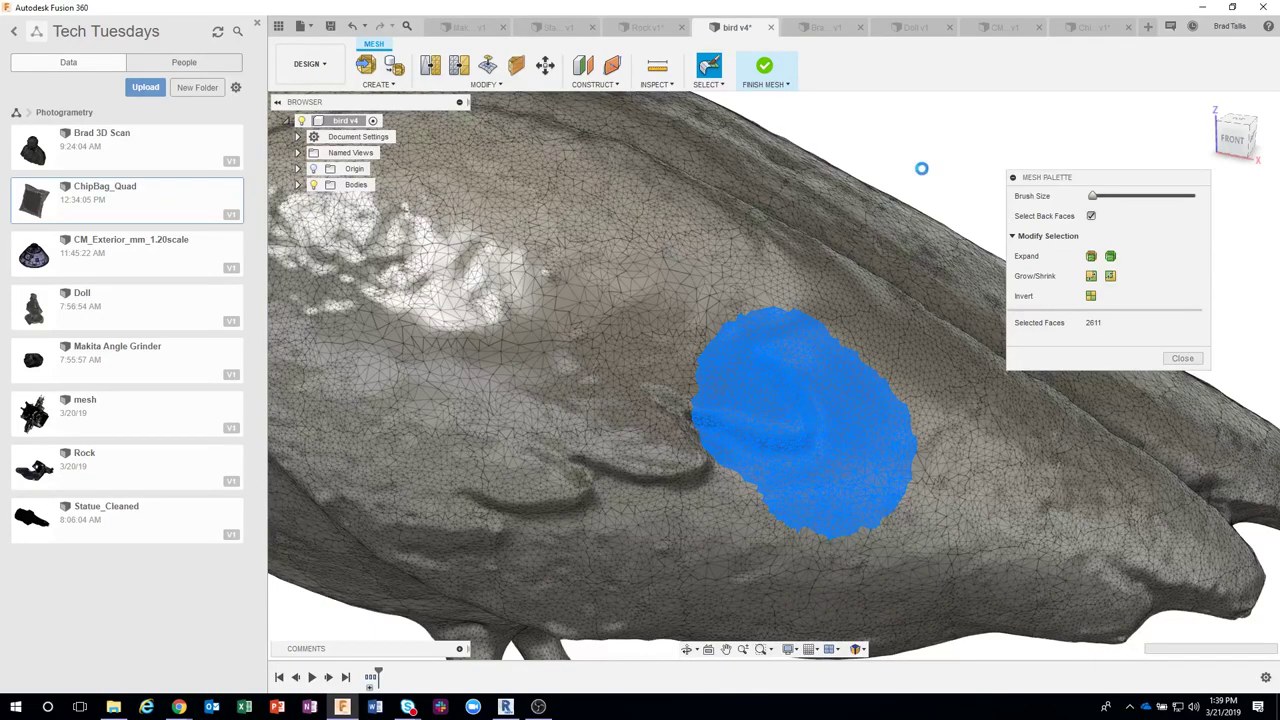
- Clear the painted wing faces, zoom out, check the Modify list, and orbit to view the log base
key("Escape")
scroll(955, 185, "down", 2)
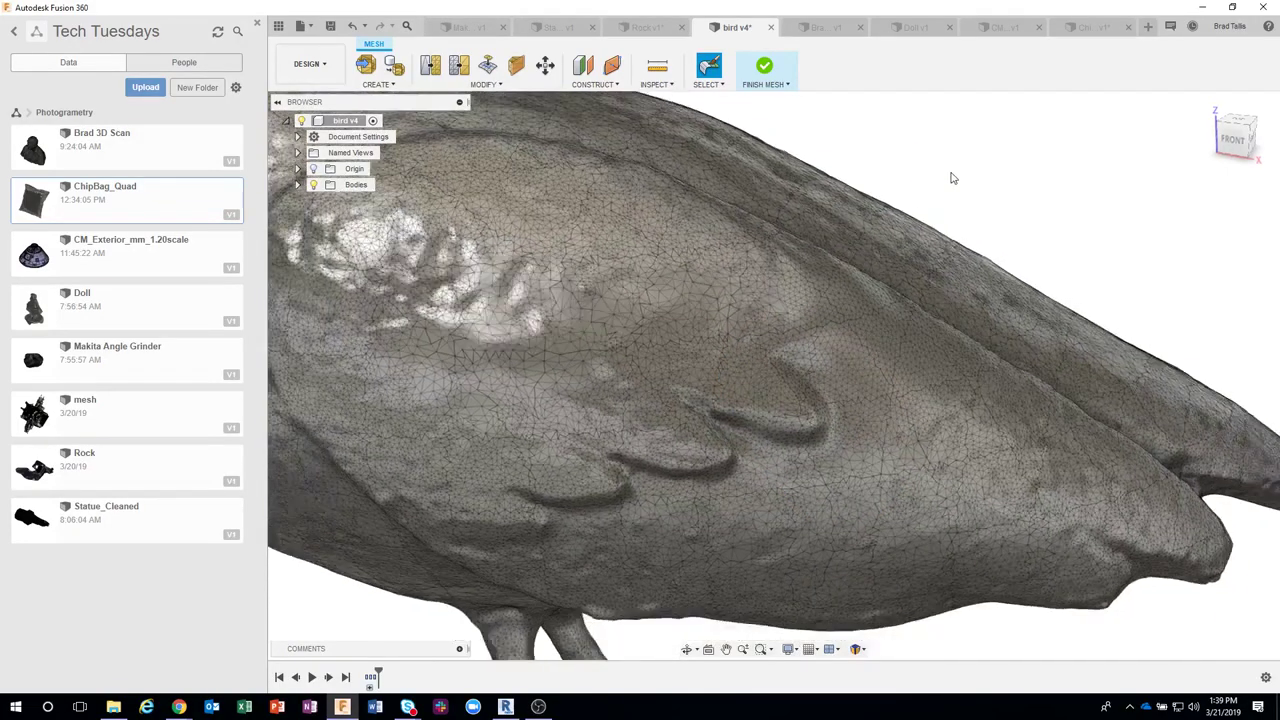
scroll(963, 194, "down", 2)
scroll(891, 160, "down", 2)
scroll(700, 125, "down", 2)
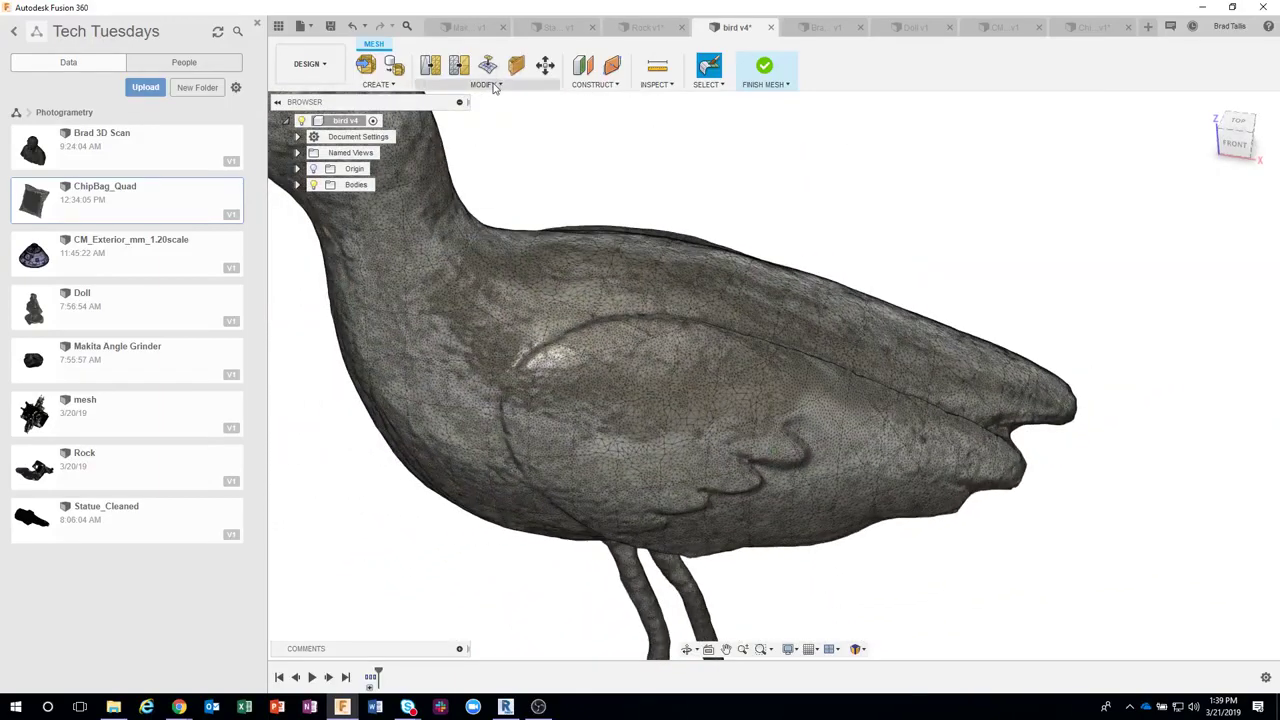
left_click(485, 84)
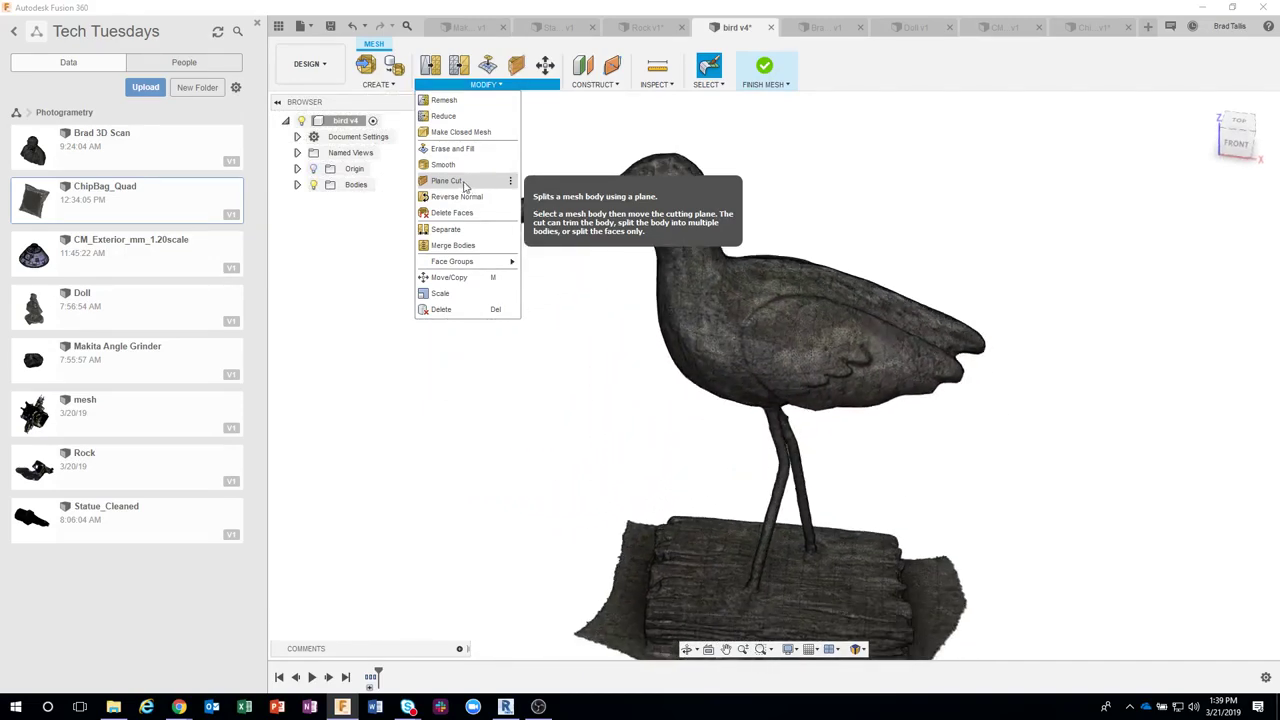
mouse_move(853, 516)
middle_mouse_down("shift")
mouse_move(775, 563)
mouse_move(928, 468)
middle_mouse_up("shift")
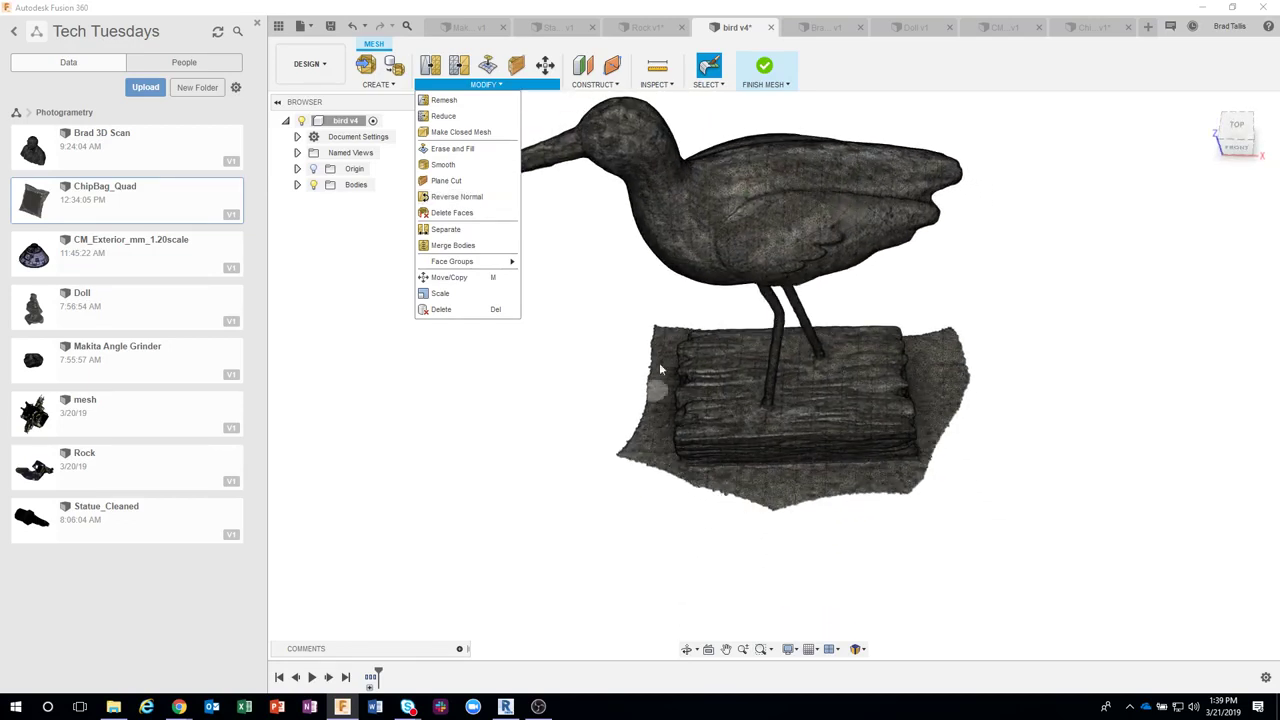
middle_click_drag(912, 472, 767, 494, "shift")
scroll(767, 494, "up", 5)
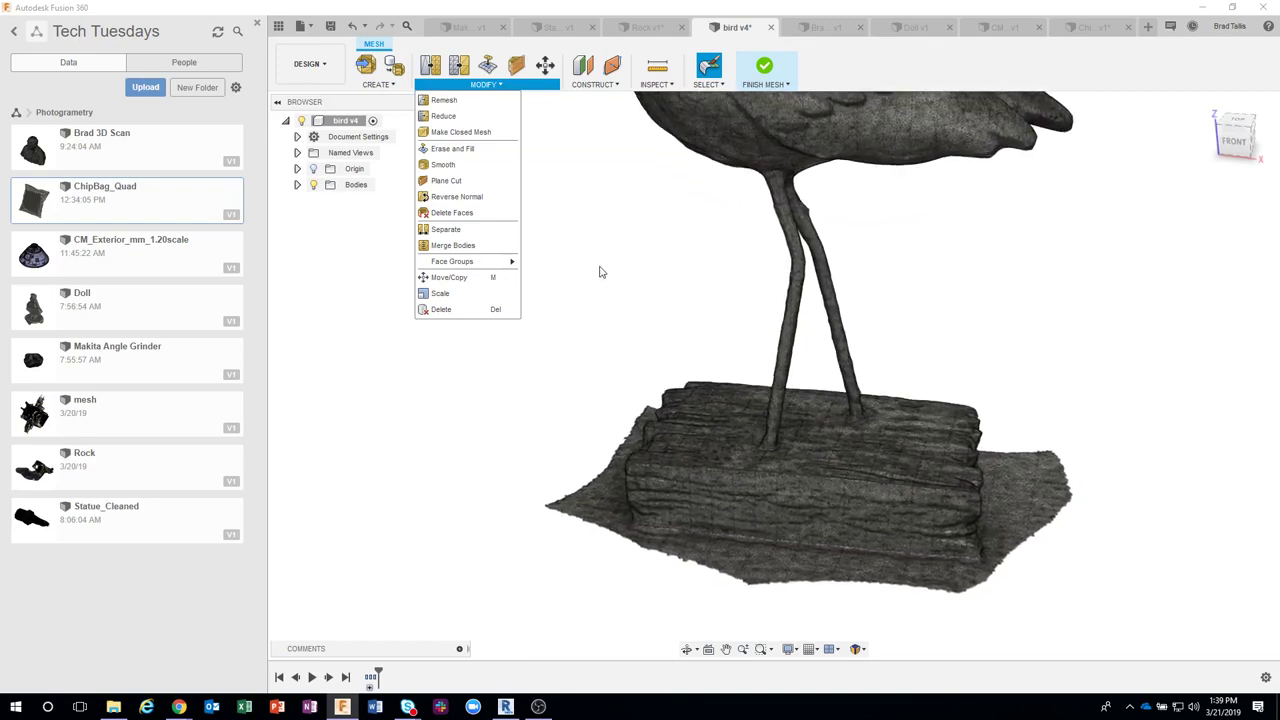
- Create an offset plane from the origin plane, raised about 40 mm to the log base's bottom
left_click(585, 86)
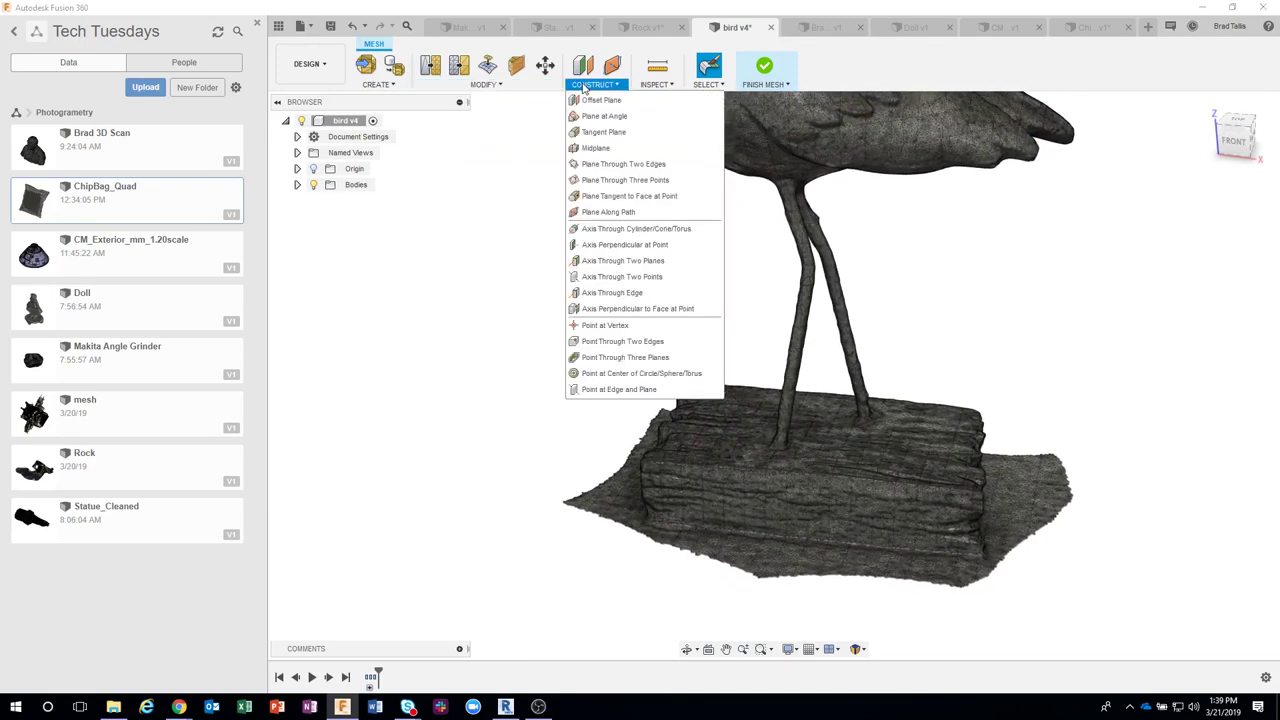
left_click(598, 100)
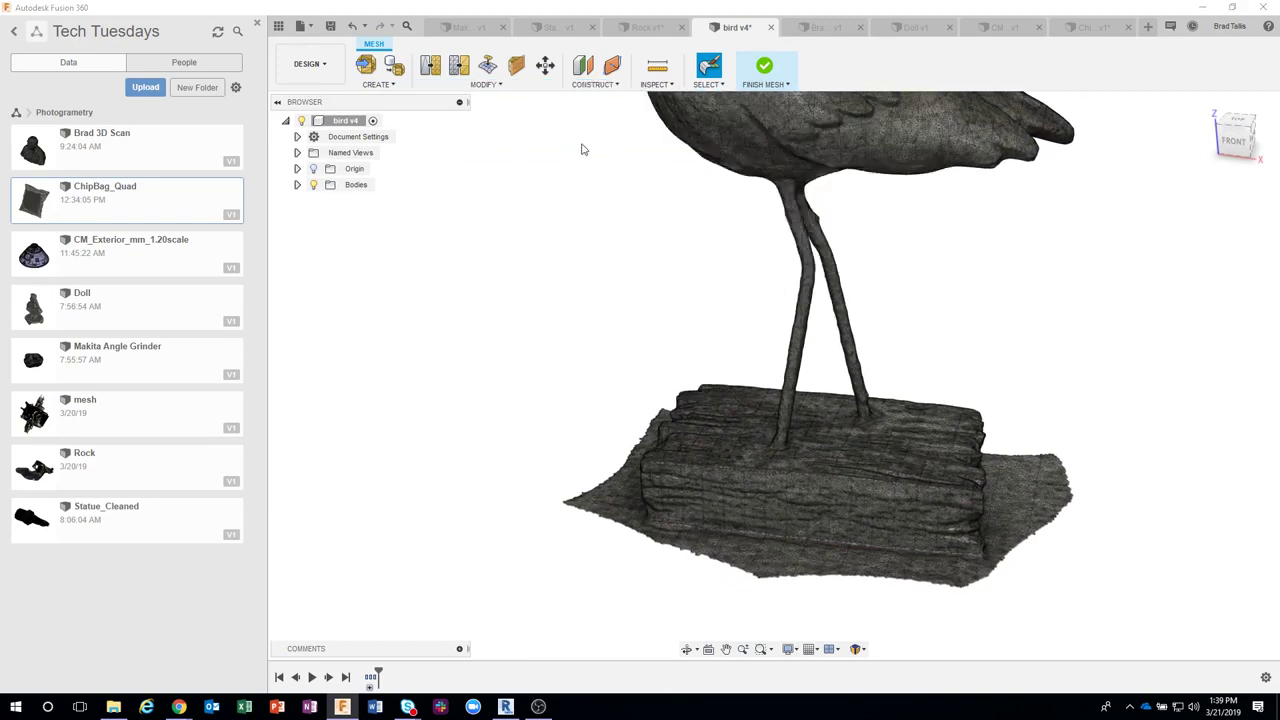
middle_click_drag(838, 557, 871, 584, "shift")
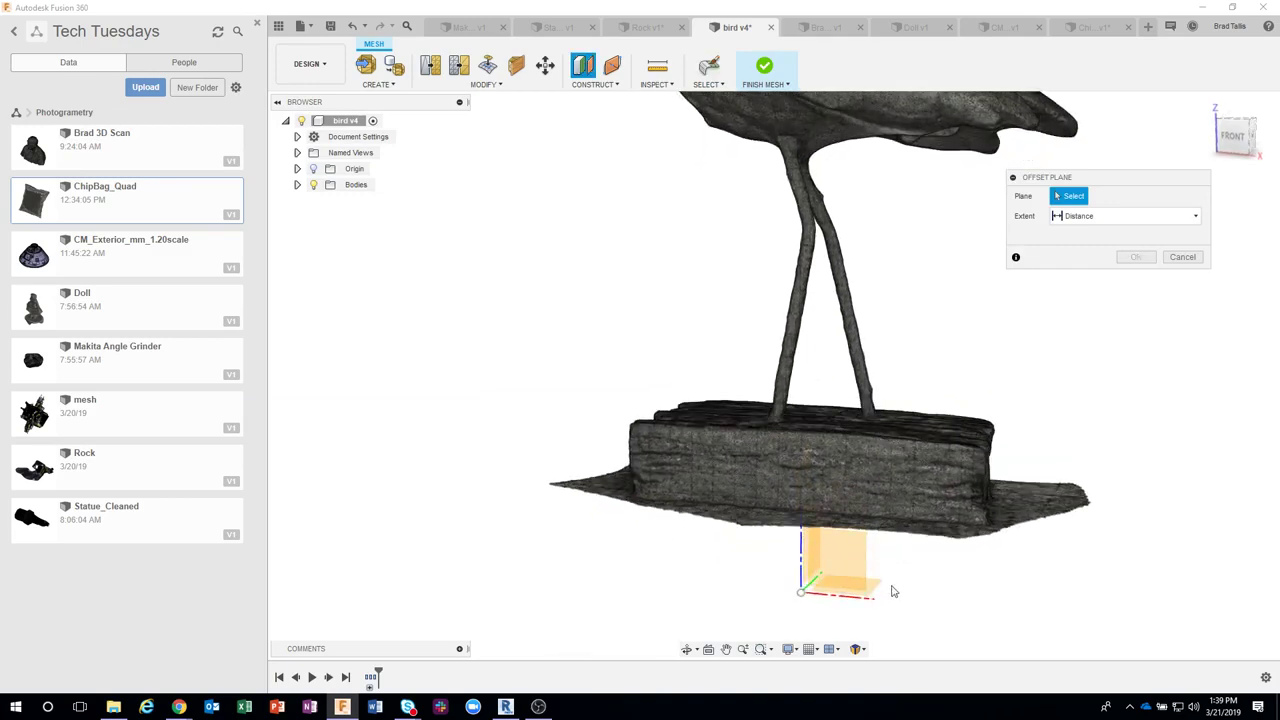
left_click(871, 584)
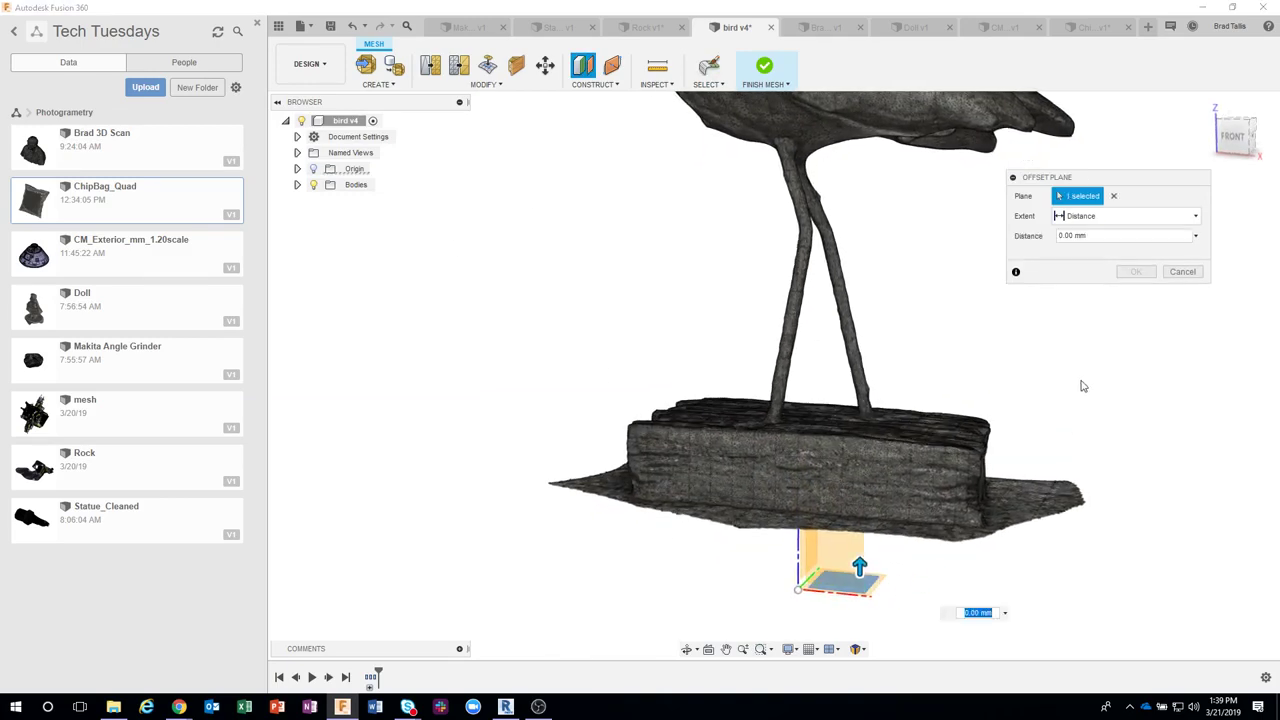
middle_click_drag(1080, 383, 856, 547, "shift")
left_click_drag(856, 547, 851, 481)
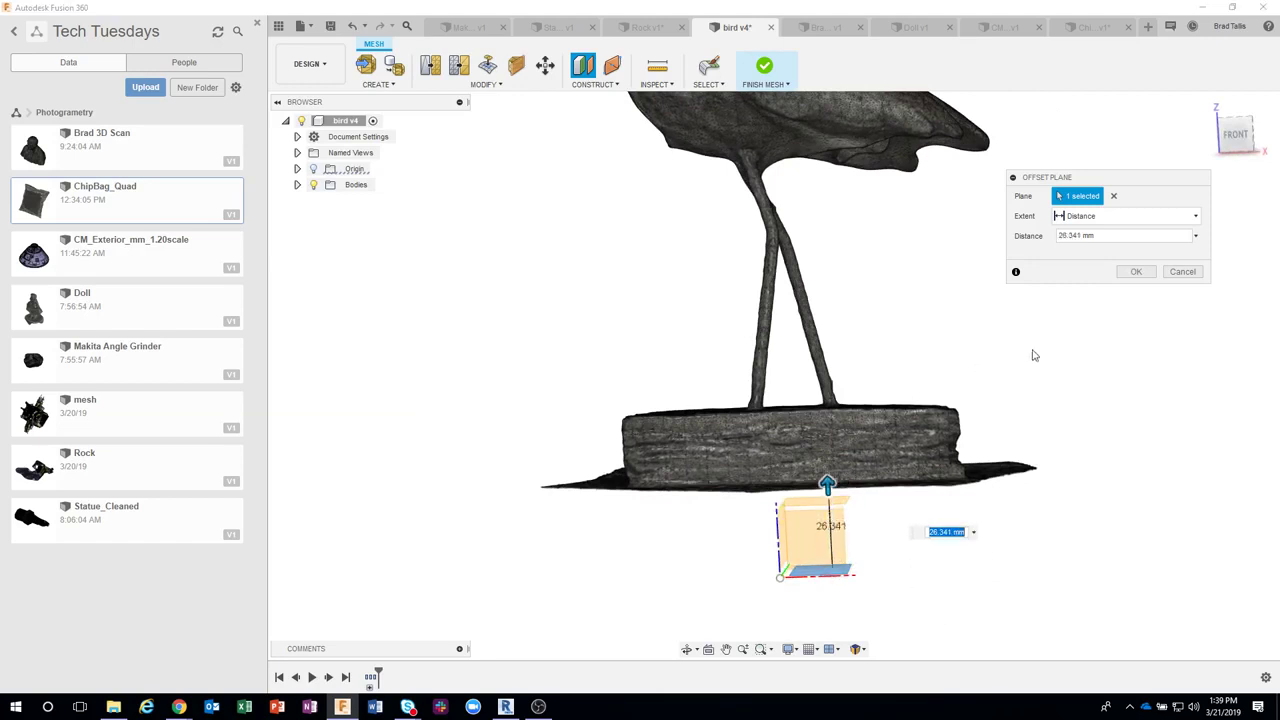
left_click(1235, 134)
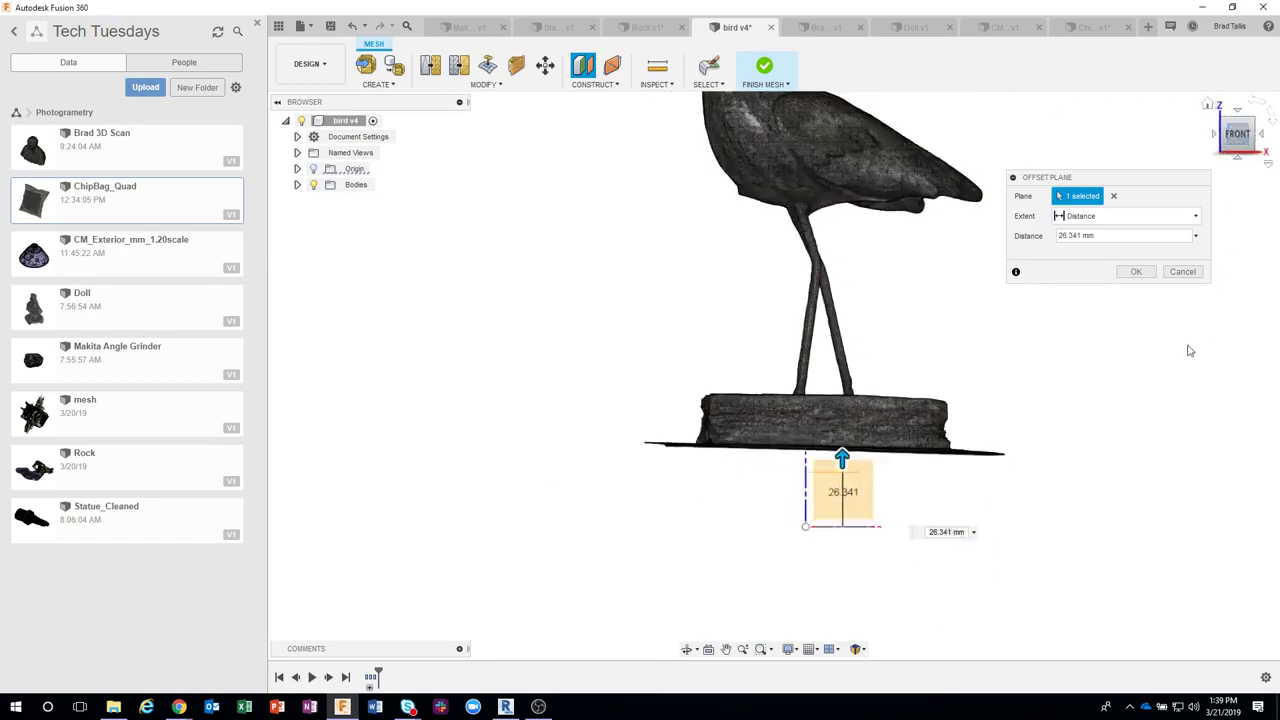
scroll(1033, 422, "up", 2)
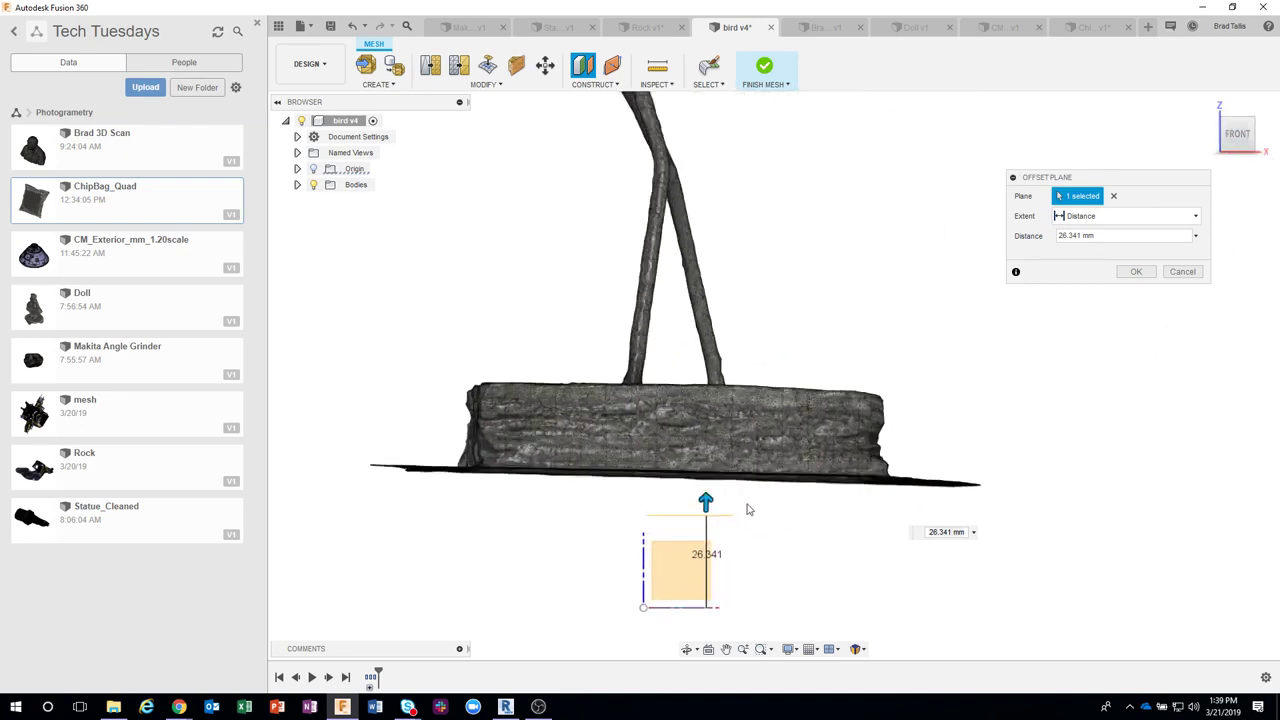
left_click_drag(705, 503, 675, 455)
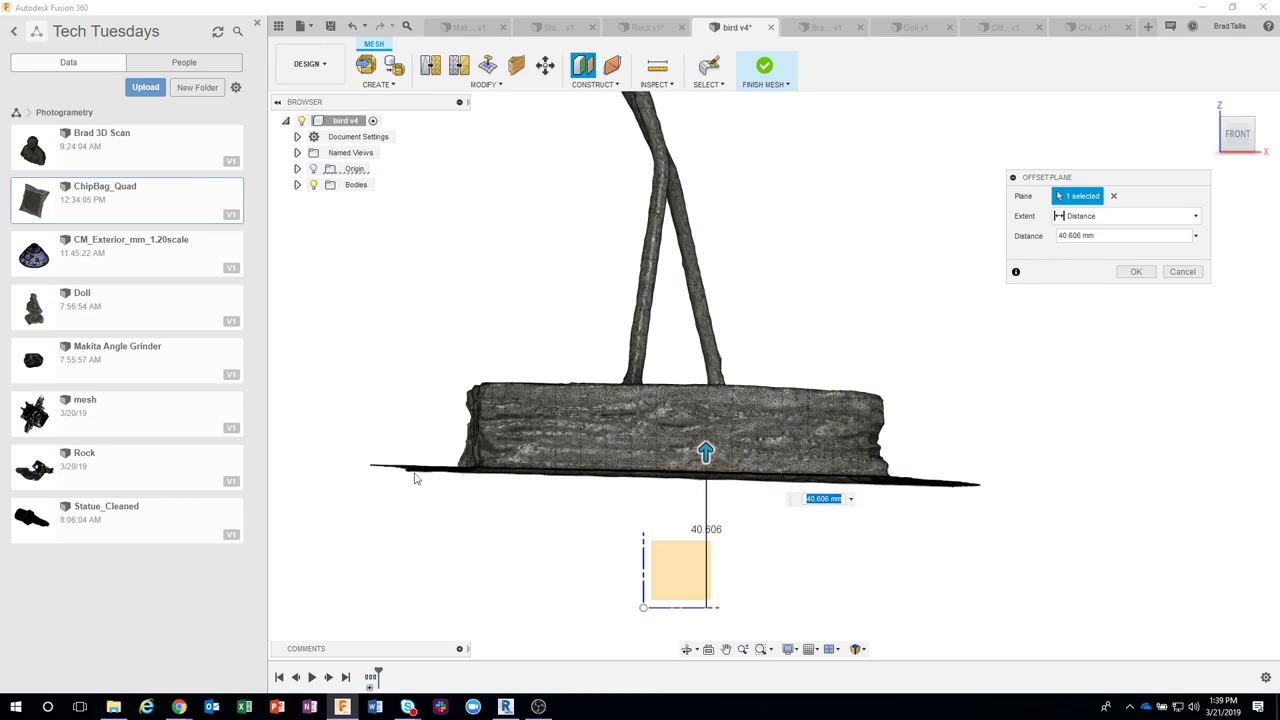
left_click(1135, 272)
- Stretch the new plane's corners so it extends under the whole log base
scroll(975, 285, "up", 3)
mouse_move(966, 297)
middle_mouse_down("shift")
mouse_move(846, 423)
mouse_move(647, 380)
middle_mouse_up("shift")
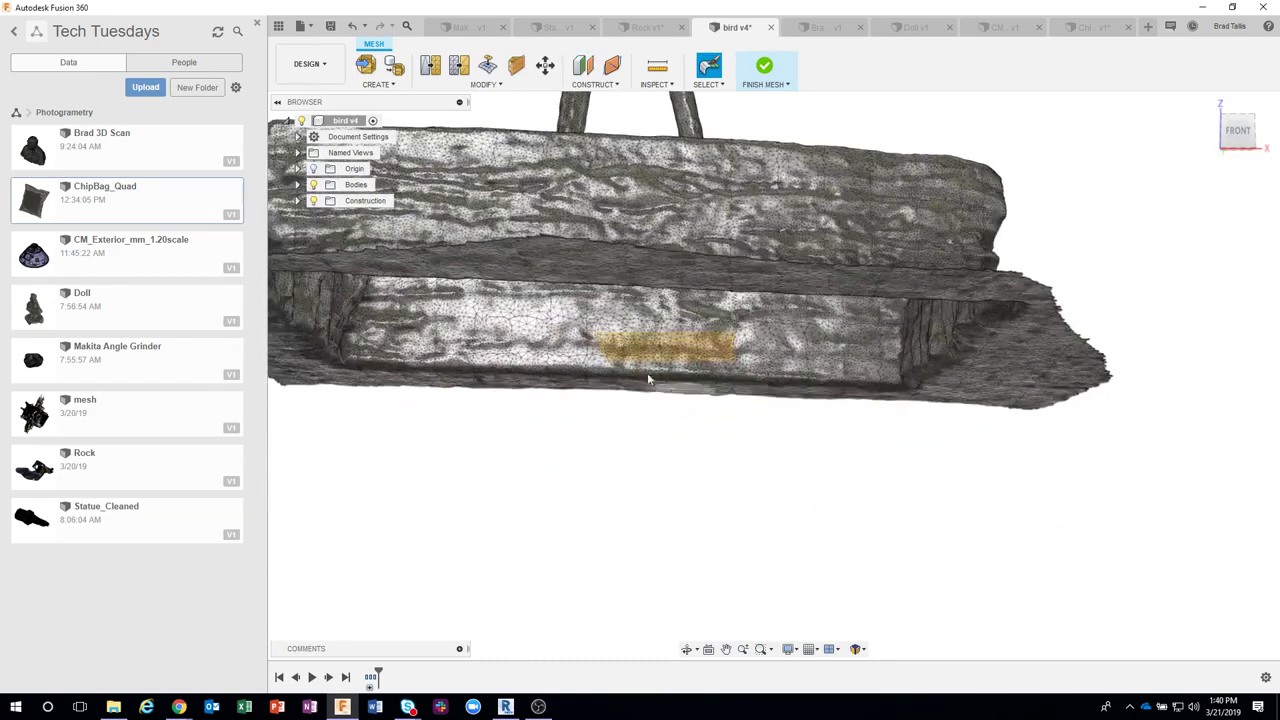
left_click_drag(730, 347, 1188, 165)
mouse_move(1188, 165)
middle_mouse_down("shift")
mouse_move(1083, 277)
mouse_move(823, 400)
mouse_move(724, 484)
mouse_move(740, 510)
mouse_move(880, 575)
middle_mouse_up("shift")
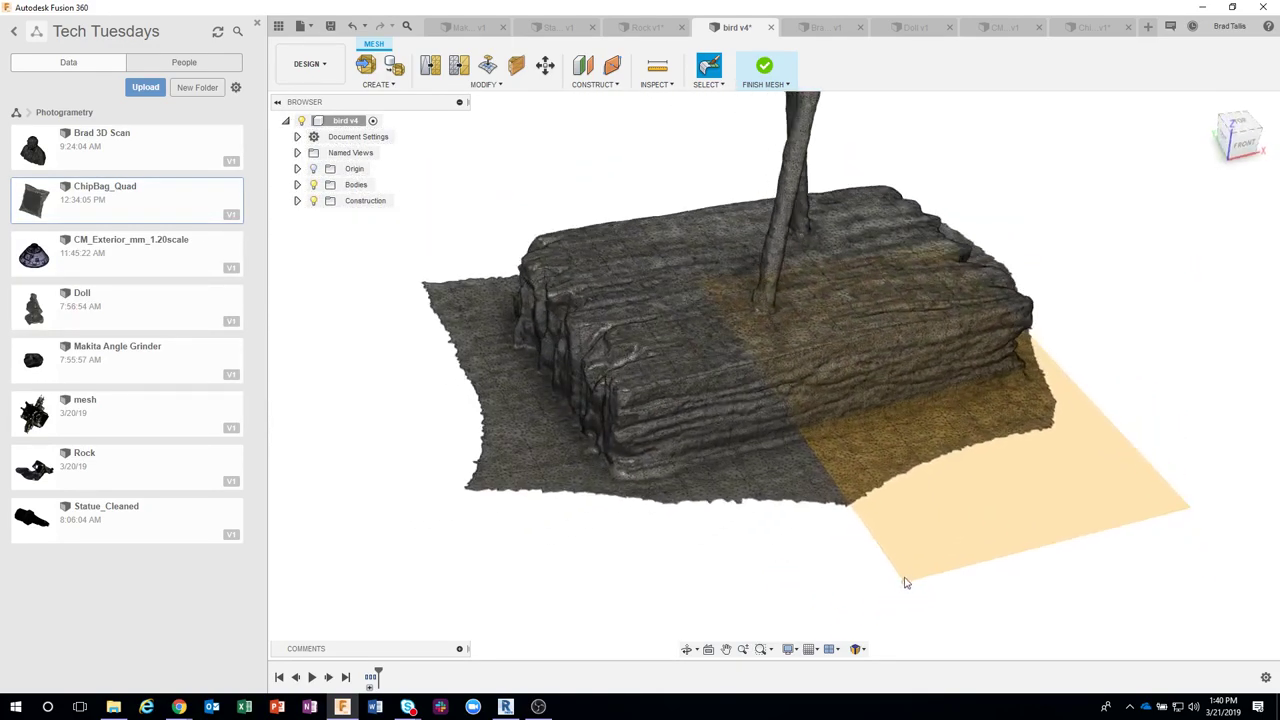
mouse_move(905, 582)
left_mouse_down()
mouse_move(734, 583)
mouse_move(434, 623)
left_mouse_up()
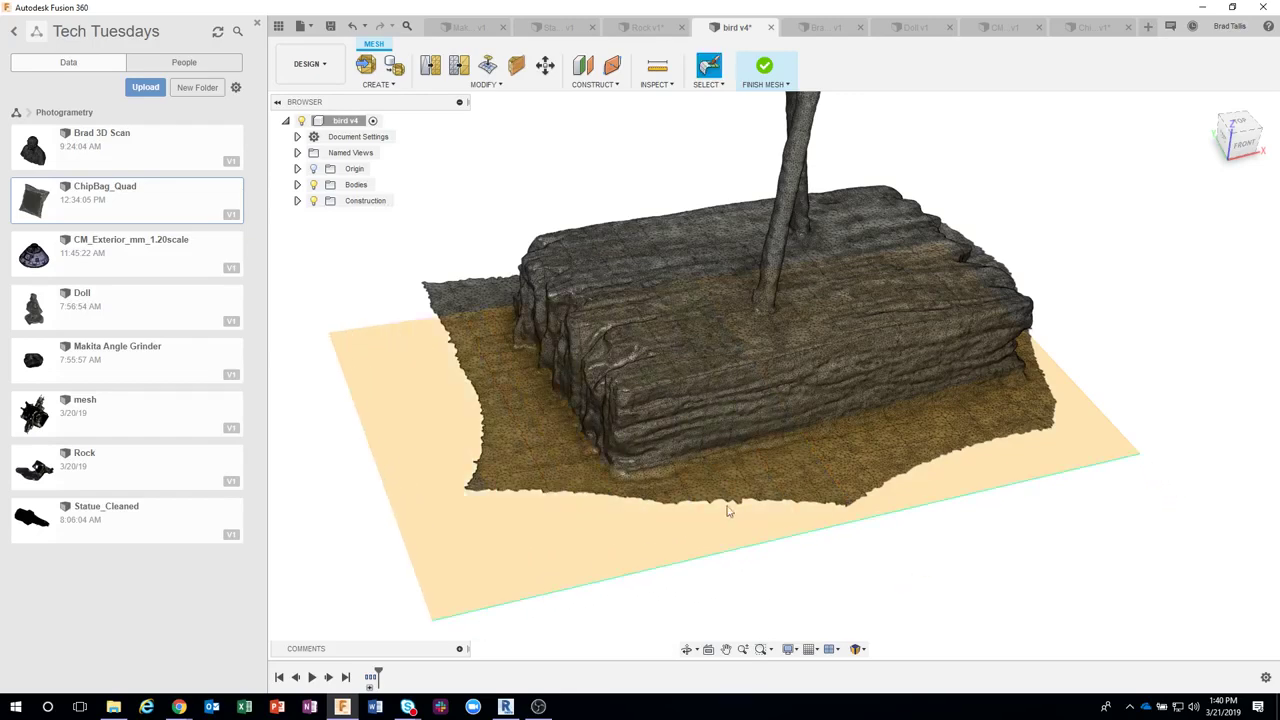
mouse_move(728, 510)
middle_mouse_down("shift")
mouse_move(803, 474)
mouse_move(1071, 531)
mouse_move(1089, 596)
mouse_move(1080, 606)
mouse_move(1042, 479)
mouse_move(860, 286)
mouse_move(597, 274)
mouse_move(485, 101)
middle_mouse_up("shift")
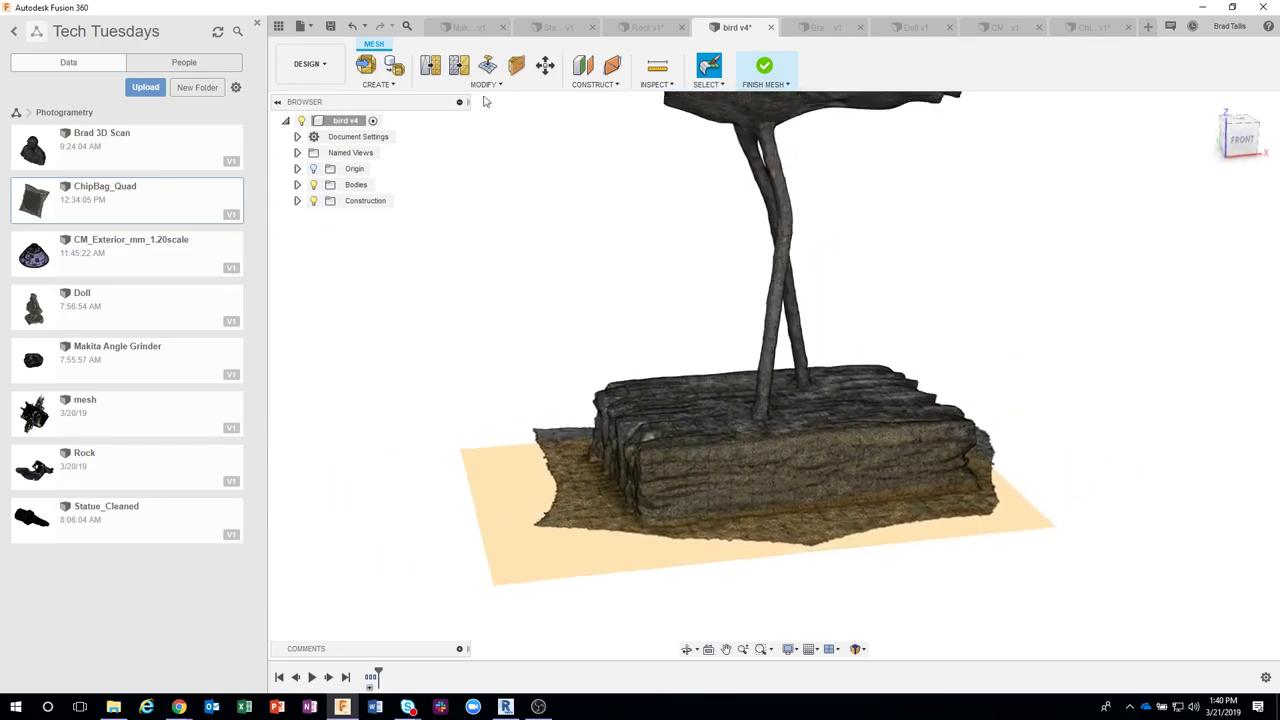
- Plane Cut the bird mesh body at the offset plane with Cut Type Trim
left_click(484, 84)
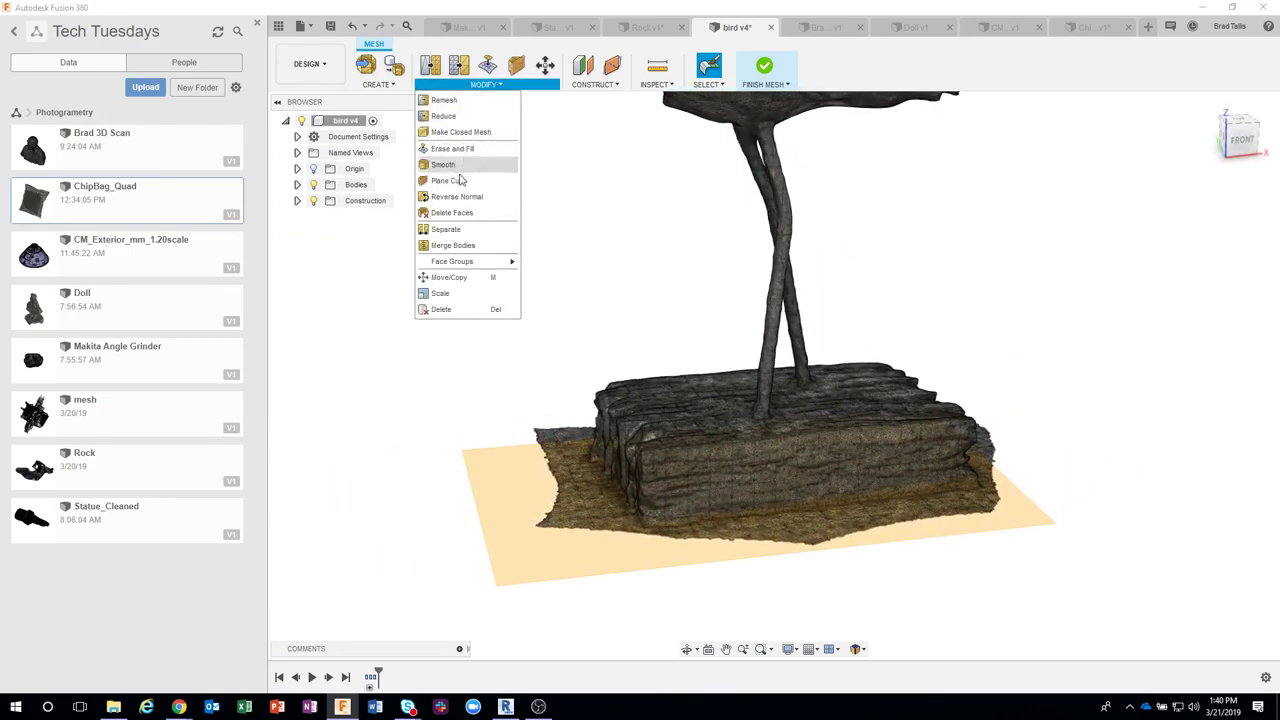
left_click(450, 180)
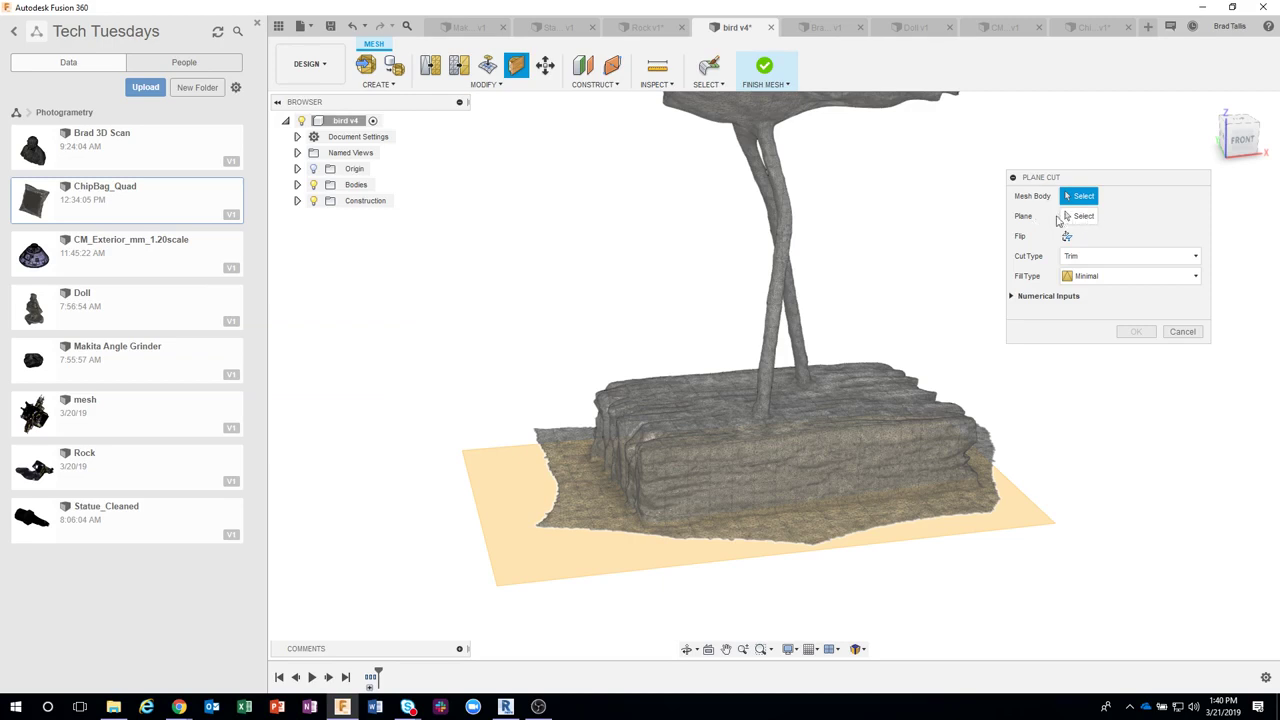
left_click(1075, 217)
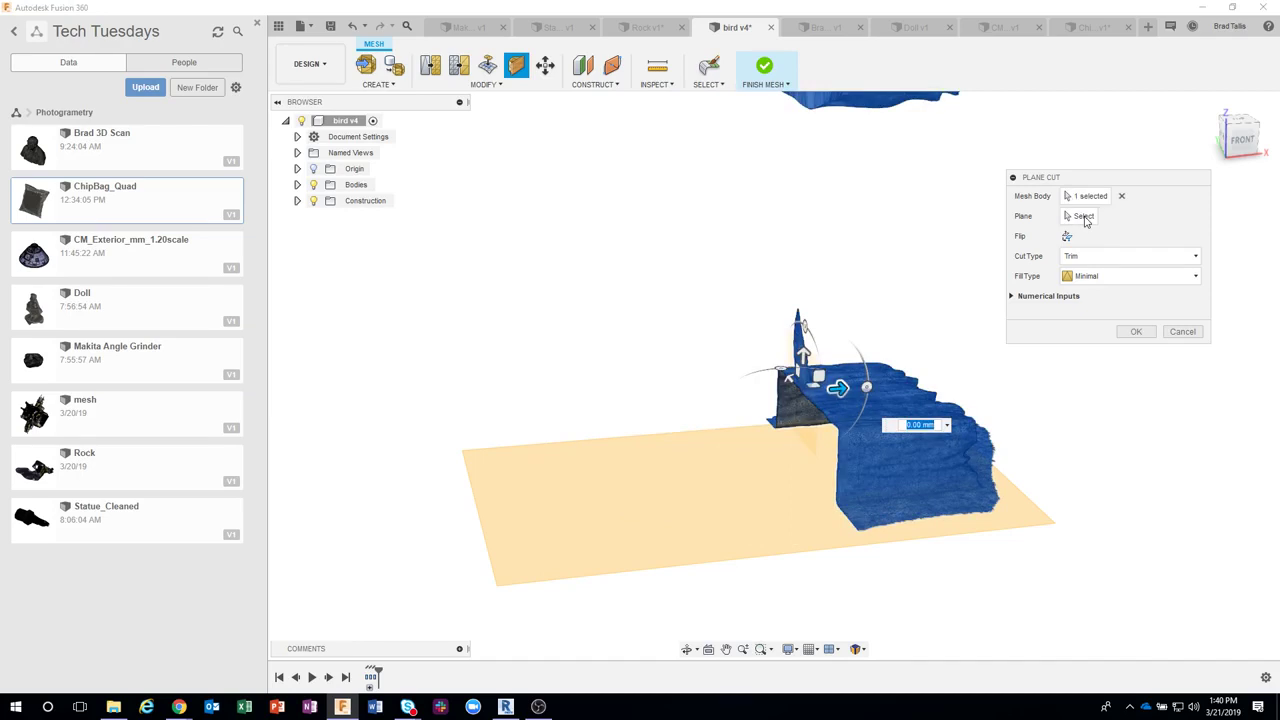
left_click(1083, 217)
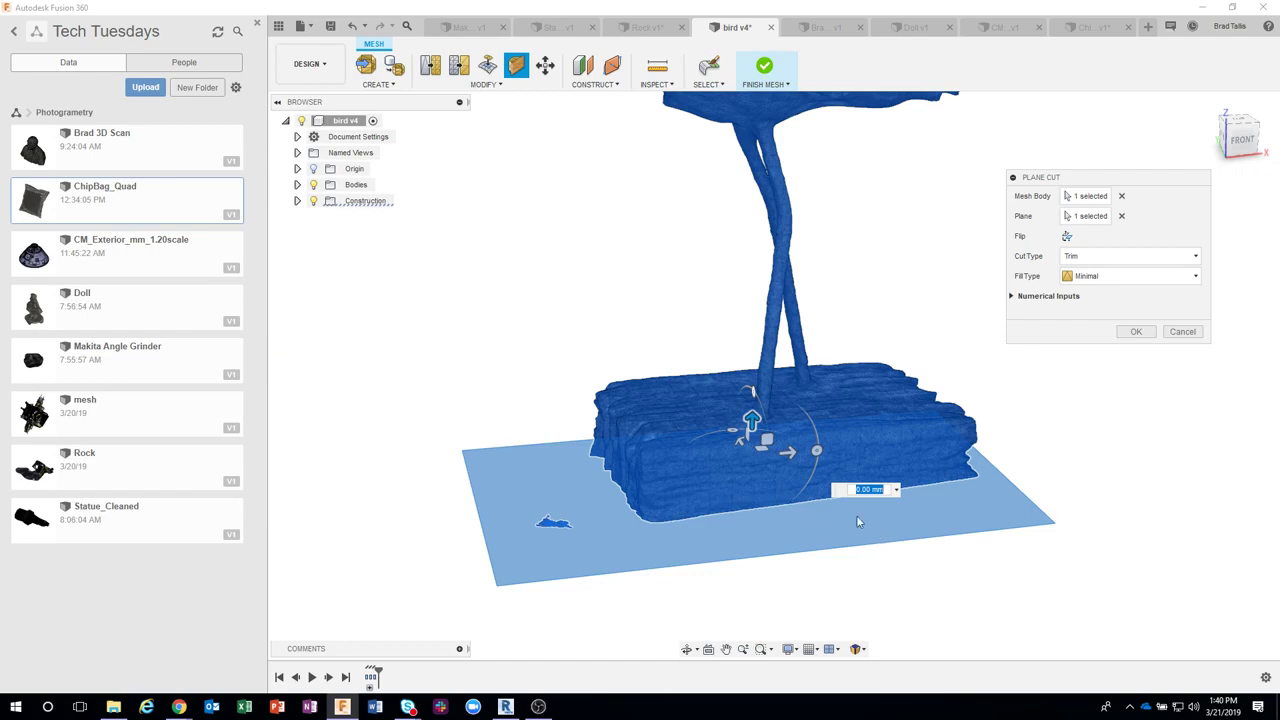
left_click(1135, 332)
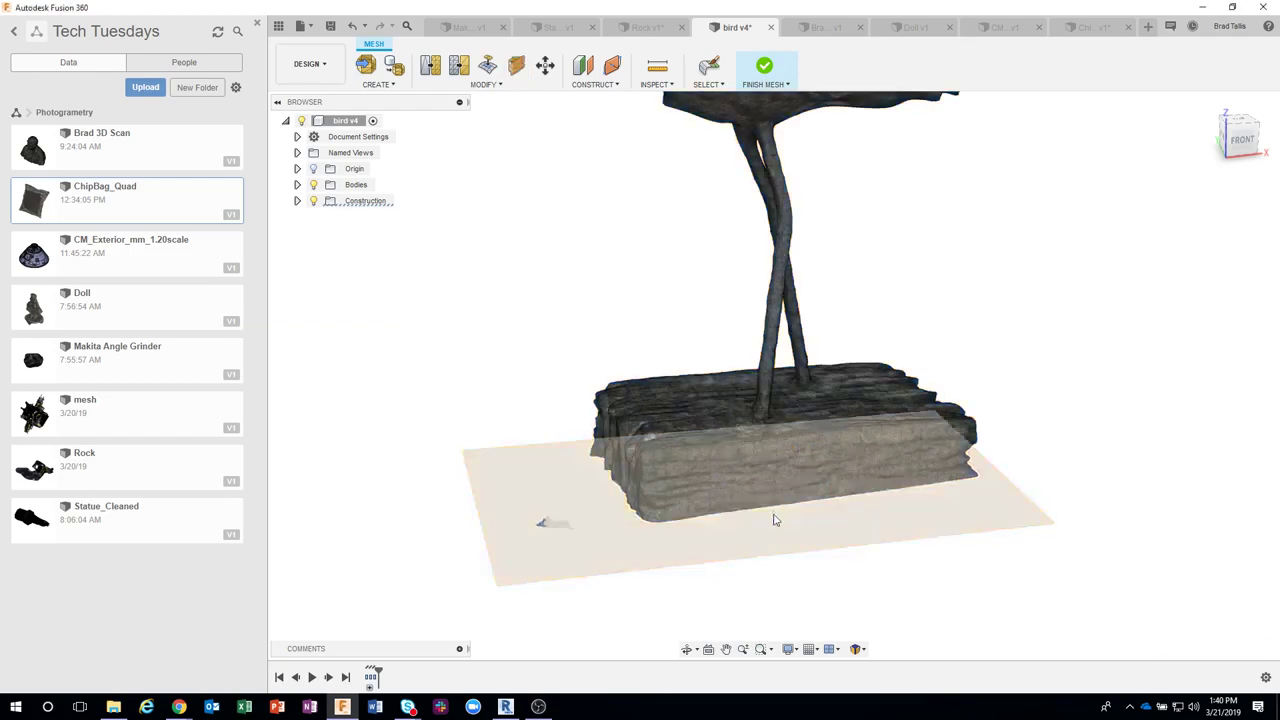
- Orbit beneath the log base to inspect the cut, then return to a raised front view
mouse_move(998, 272)
middle_mouse_down("shift")
mouse_move(855, 445)
mouse_move(363, 253)
mouse_move(815, 451)
mouse_move(855, 640)
middle_mouse_up("shift")
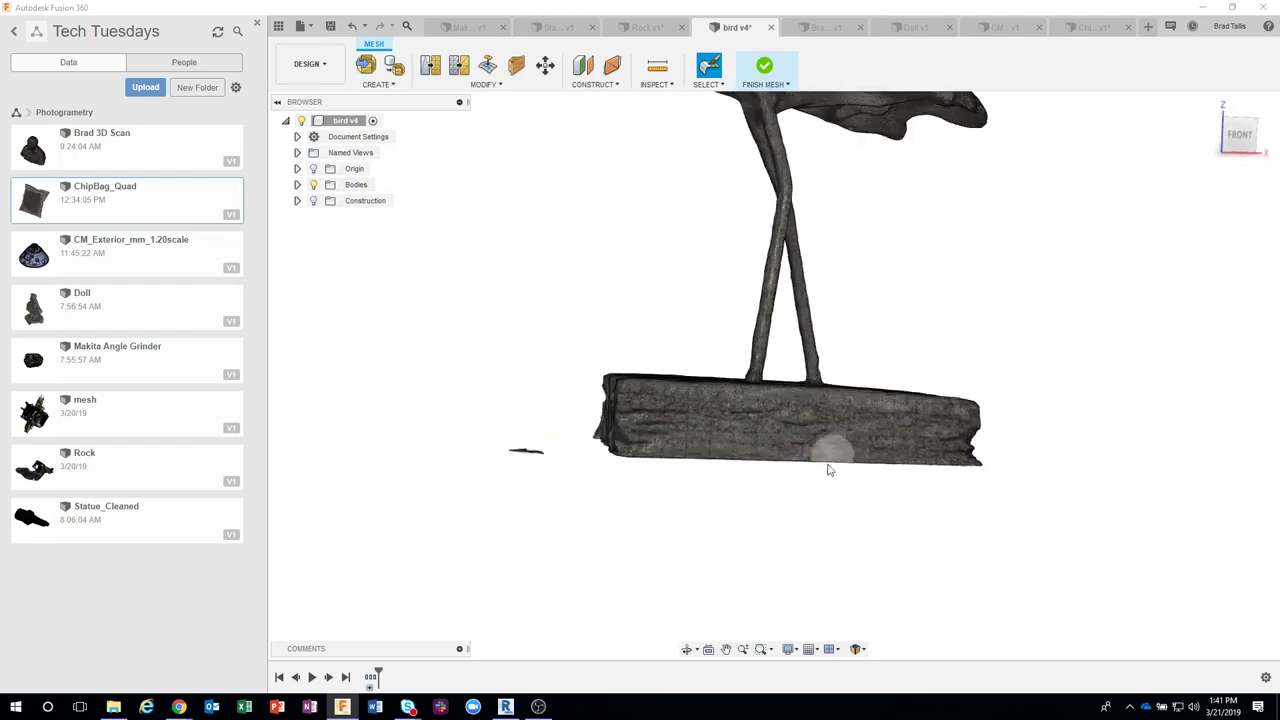
mouse_move(686, 550)
middle_mouse_down("shift")
mouse_move(534, 520)
mouse_move(469, 151)
mouse_move(503, 397)
mouse_move(598, 250)
mouse_move(634, 266)
mouse_move(606, 254)
mouse_move(549, 146)
middle_mouse_up("shift")
scroll(530, 470, "up", 3)
scroll(540, 500, "up", 3)
scroll(514, 371, "up", 5)
- Remove the leftover stray fragment with Delete Faces and zoom back out
left_click(499, 87)
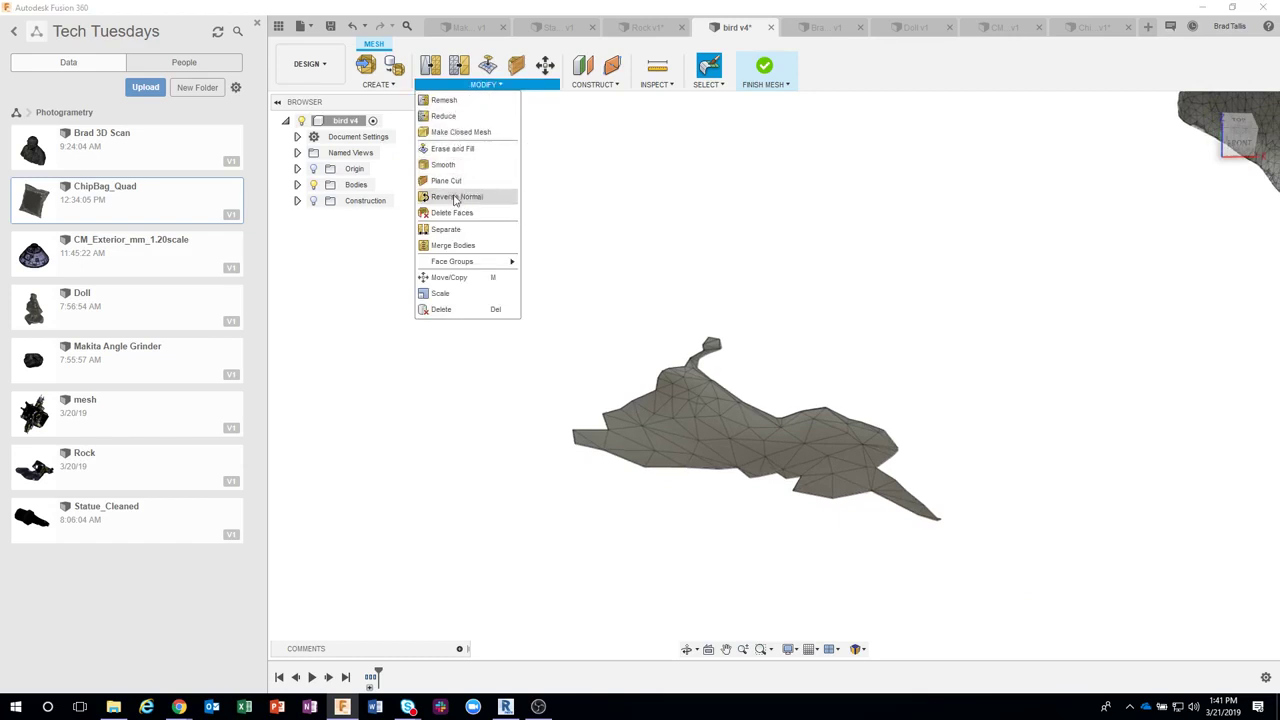
left_click(455, 212)
left_click(664, 423)
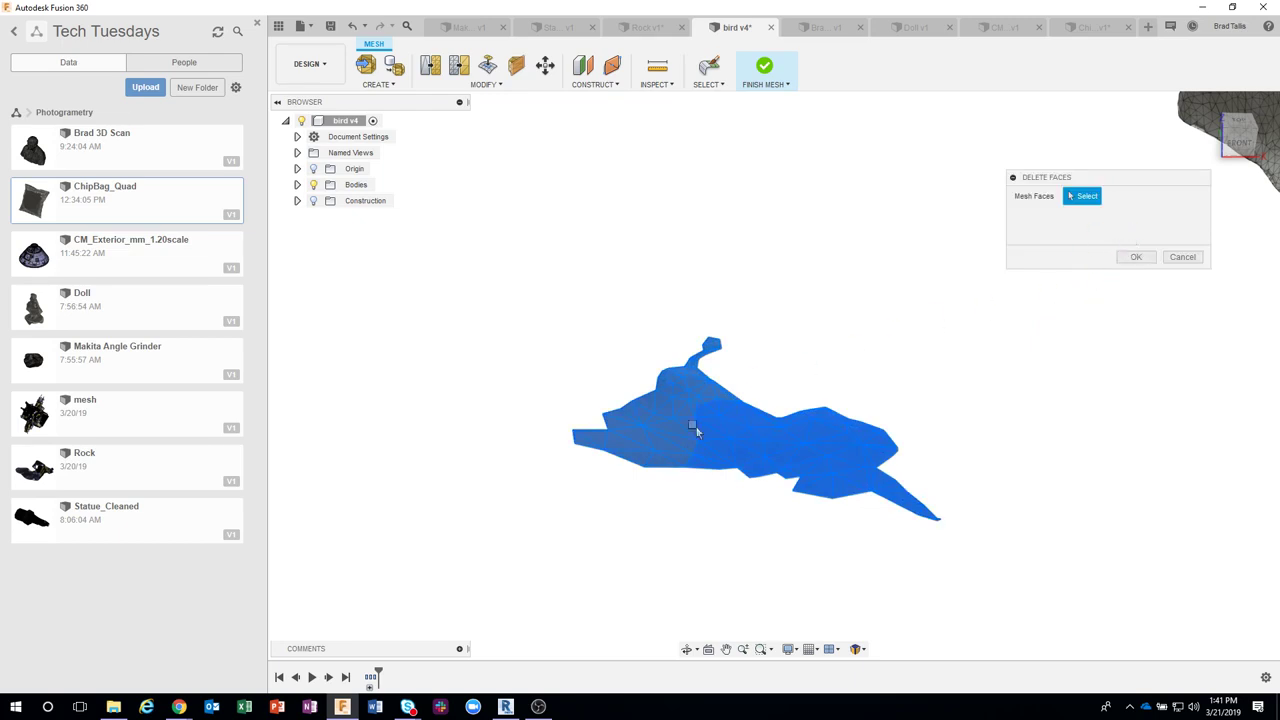
left_click(1136, 257)
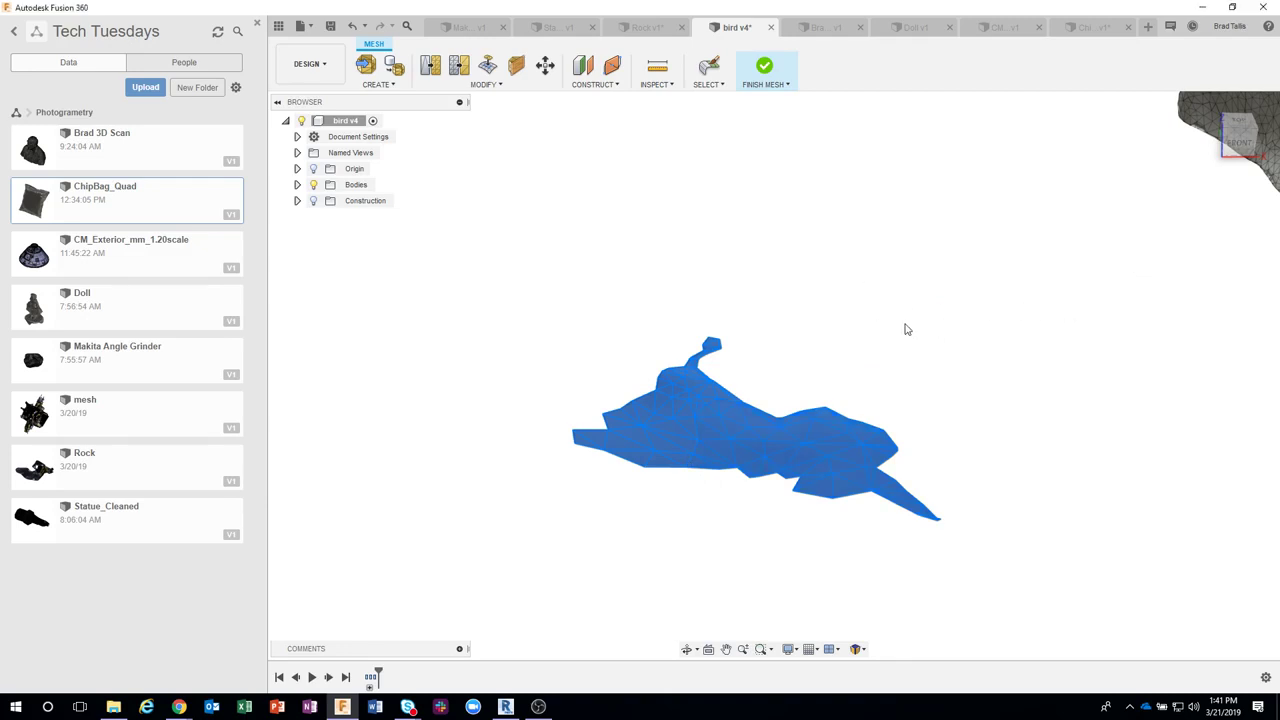
scroll(935, 367, "down", 3)
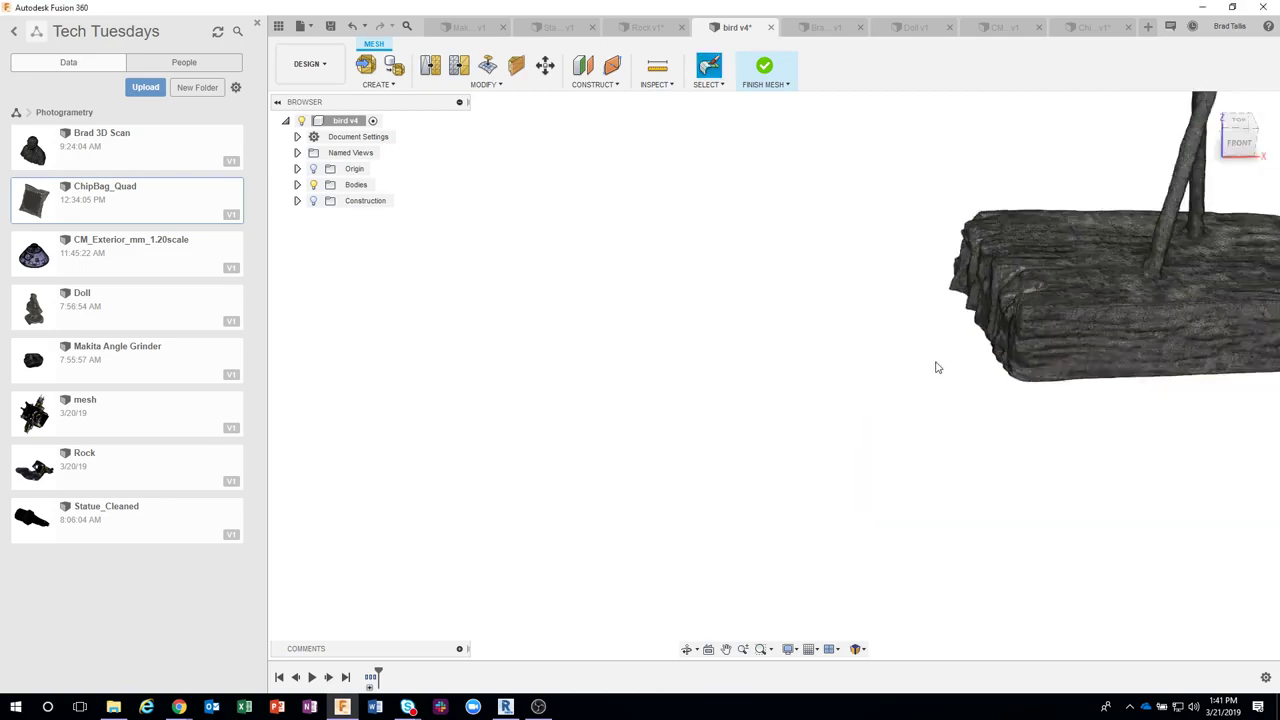
scroll(900, 385, "down", 3)
- Close the Brad 3D Scan tab, orbit and zoom around the Doll model, and collapse the Data Panel
key("F6")
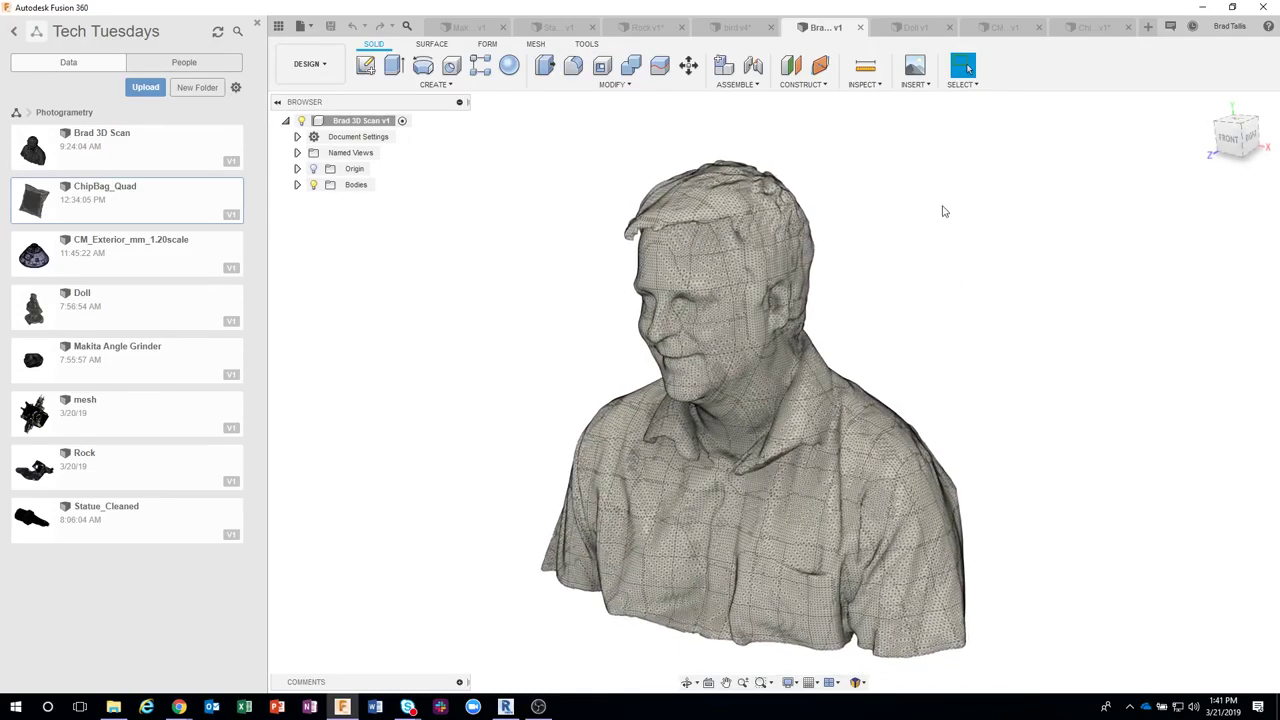
left_click(860, 27)
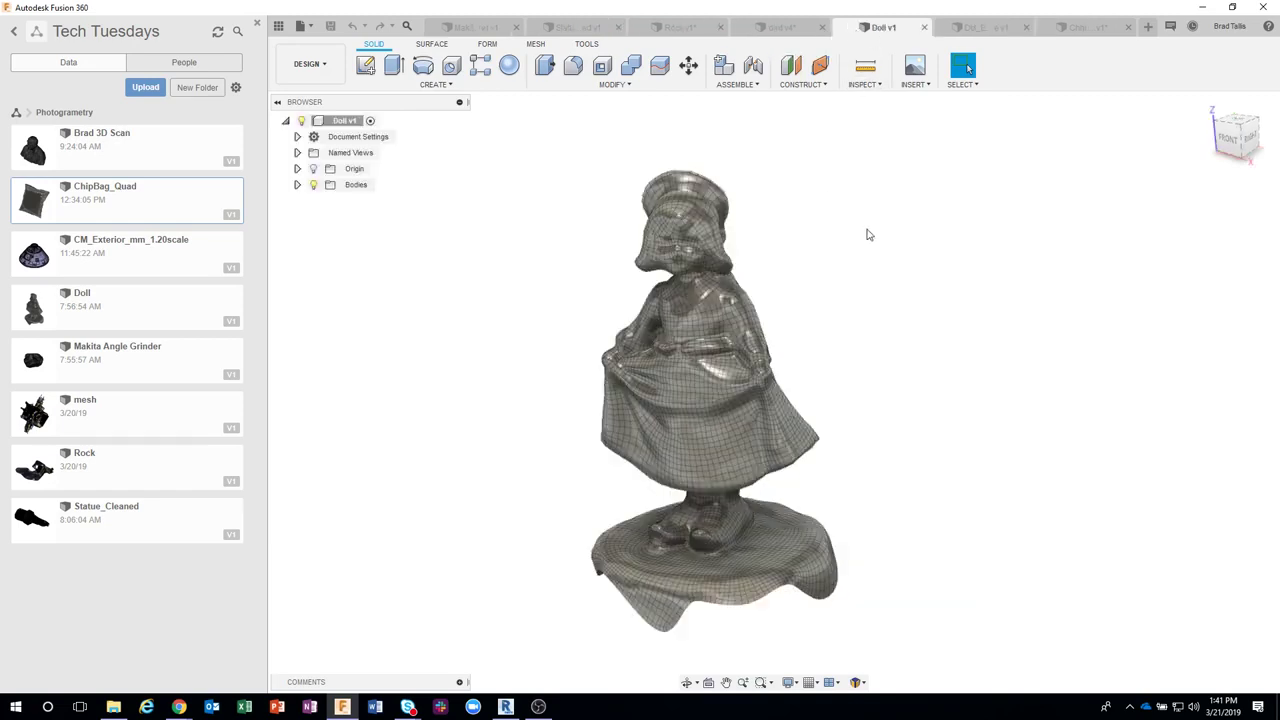
middle_click_drag(868, 234, 795, 273, "shift")
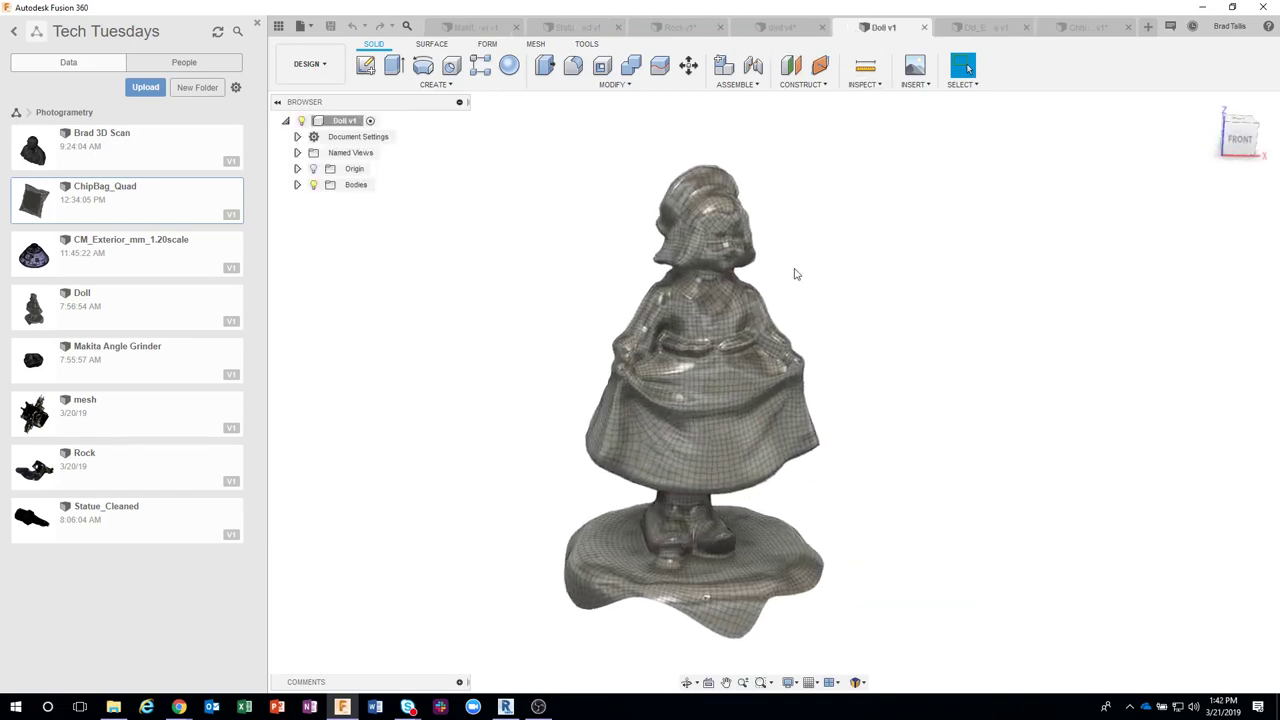
scroll(797, 275, "up", 2)
scroll(810, 280, "up", 3)
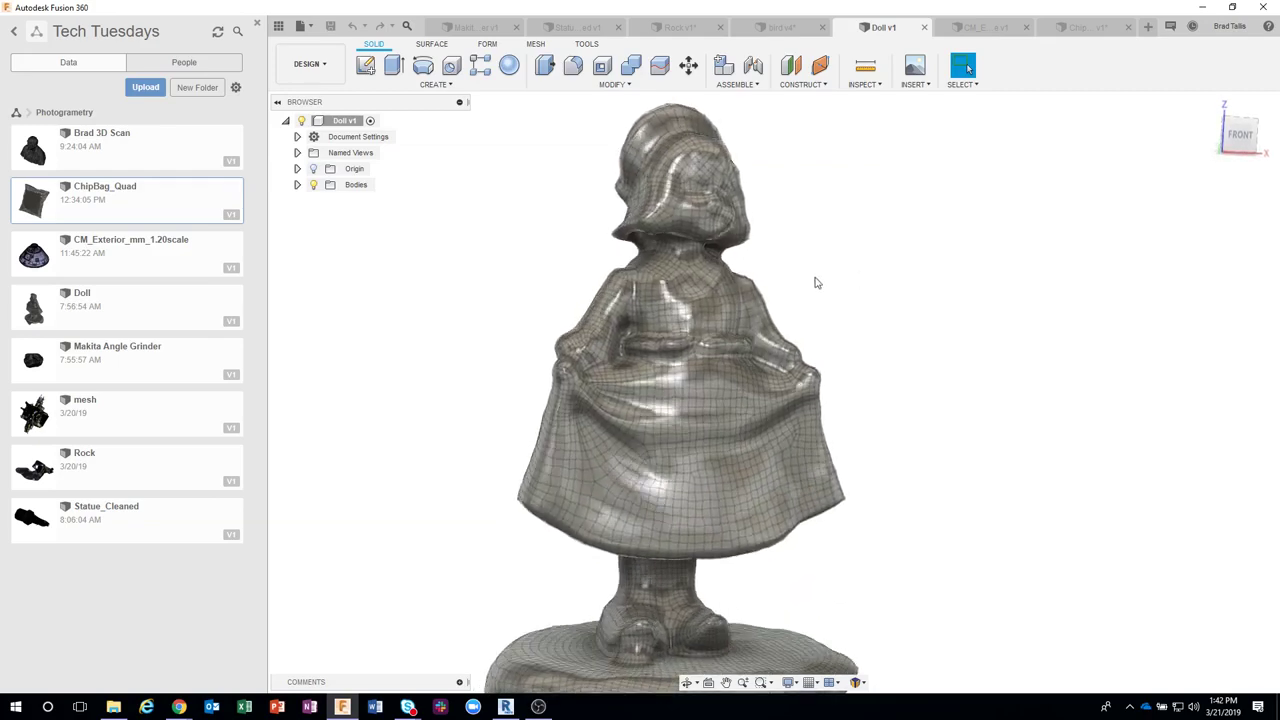
scroll(800, 265, "up", 2)
mouse_move(783, 243)
middle_mouse_down("shift")
mouse_move(742, 235)
mouse_move(817, 283)
mouse_move(886, 289)
mouse_move(934, 371)
mouse_move(965, 382)
mouse_move(957, 431)
mouse_move(920, 408)
middle_mouse_up("shift")
scroll(889, 290, "down", 2)
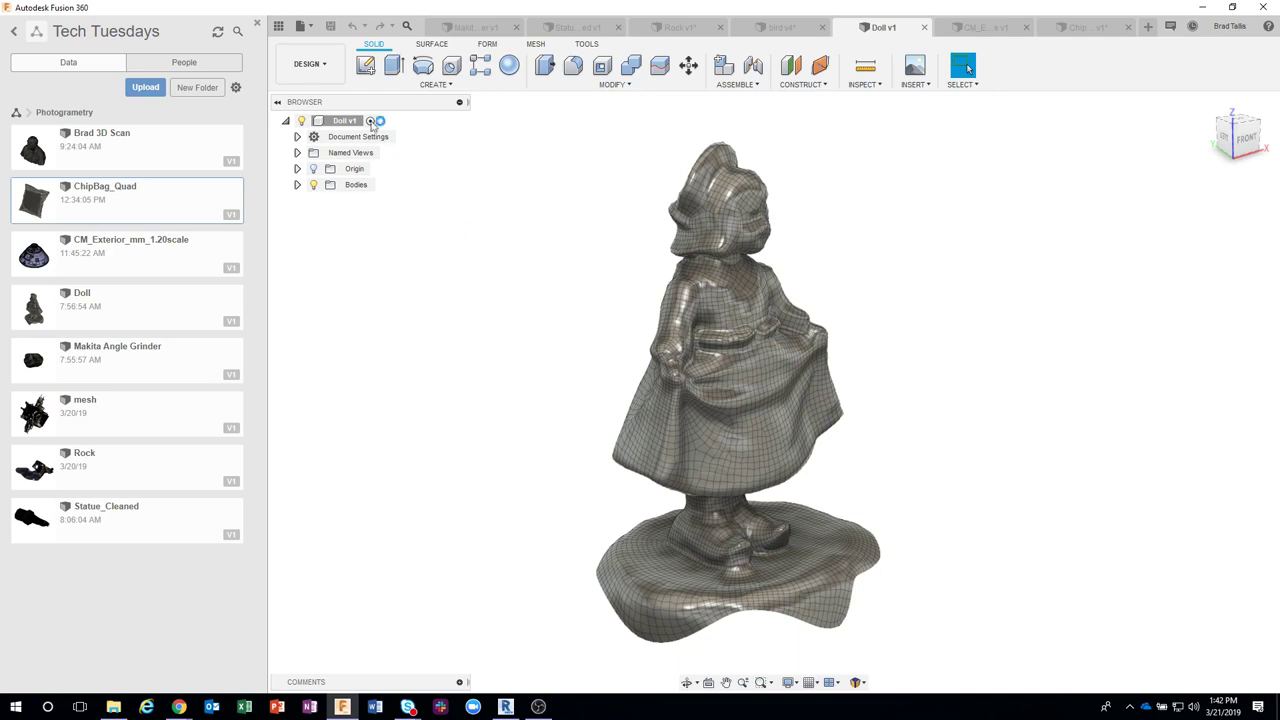
left_click(279, 25)
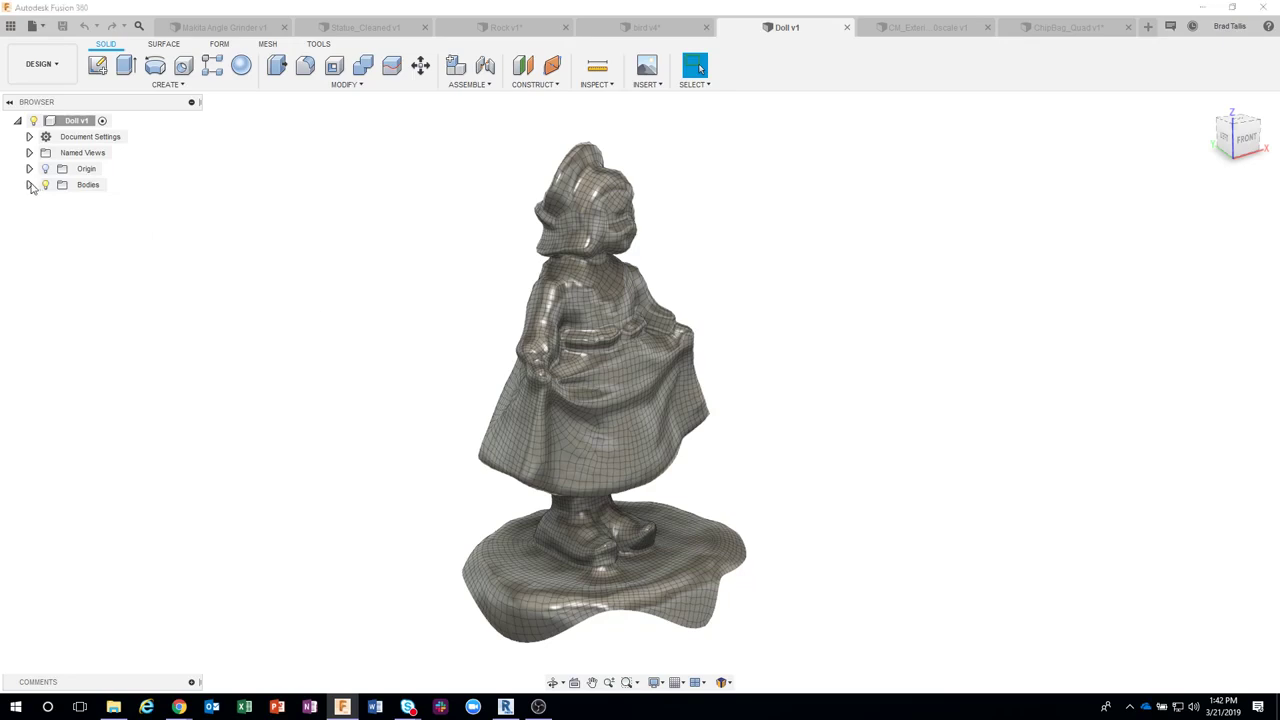
- Expand Bodies, inspect the doll's underside, then enable Capture Design History on Doll v1
left_click(30, 186)
right_click(90, 201)
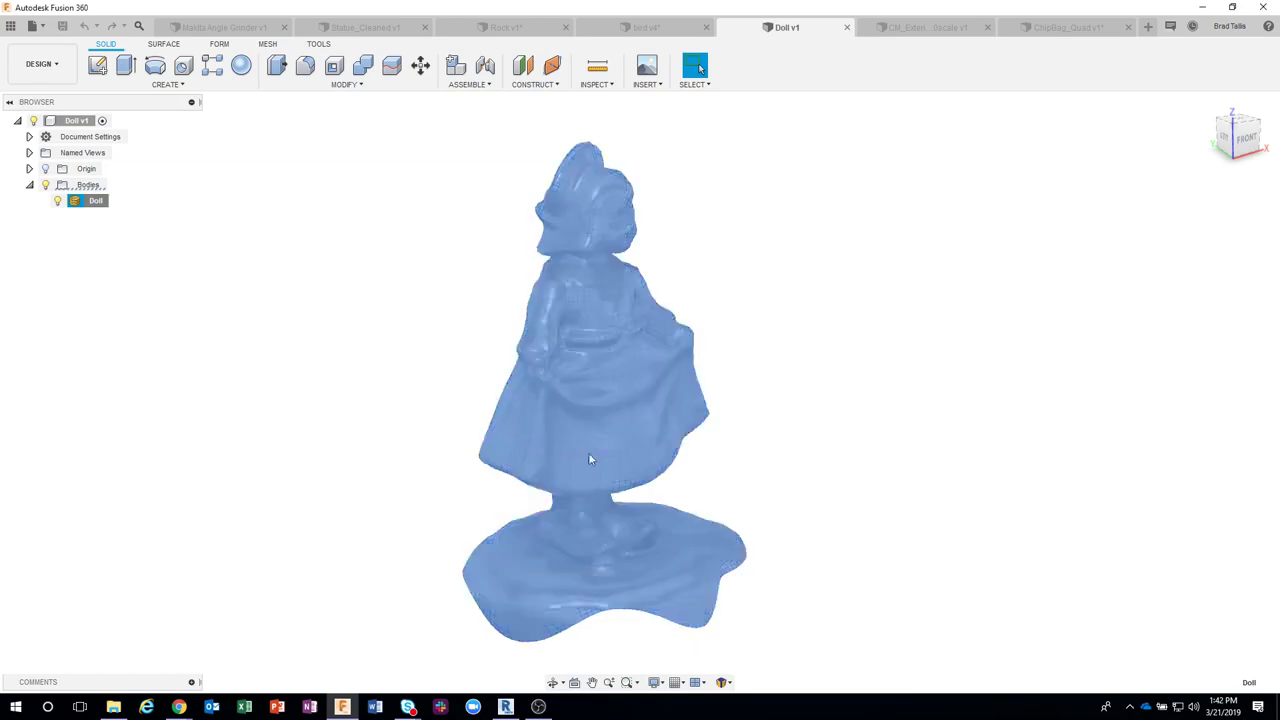
mouse_move(588, 457)
middle_mouse_down("shift")
mouse_move(708, 540)
mouse_move(557, 578)
middle_mouse_up("shift")
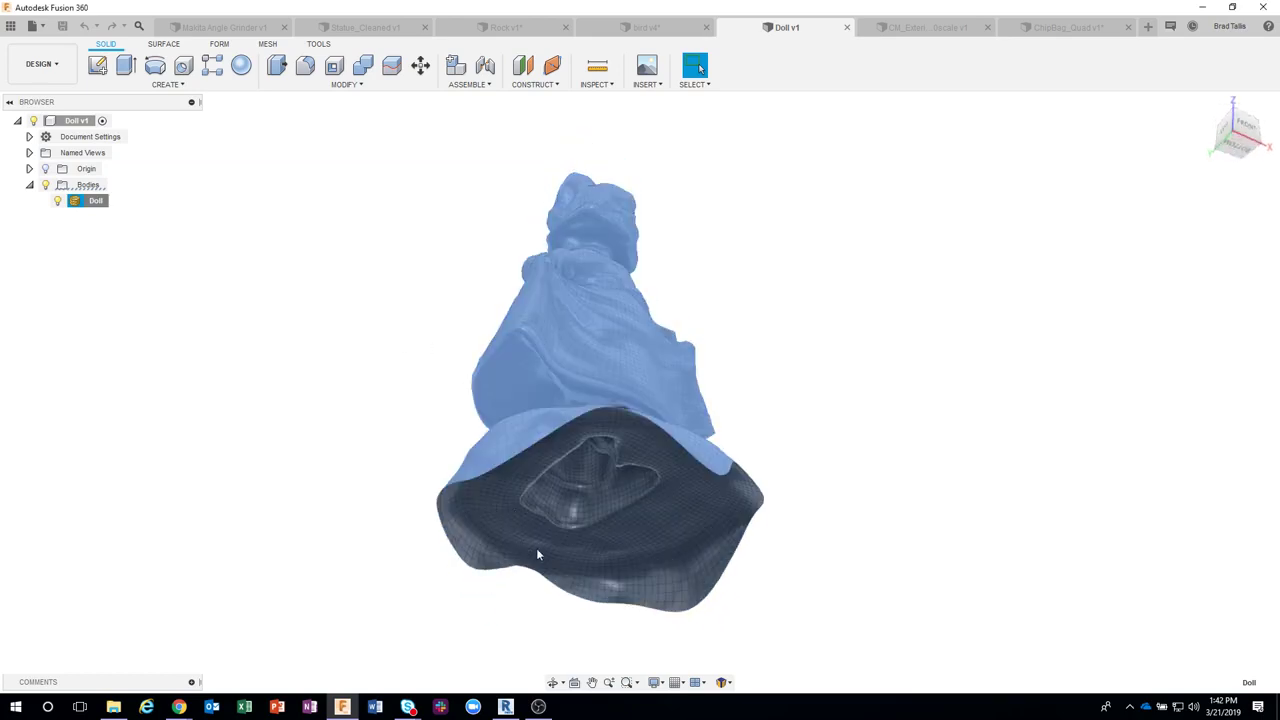
left_click(787, 531)
mouse_move(787, 531)
middle_mouse_down("shift")
mouse_move(909, 380)
mouse_move(891, 380)
mouse_move(829, 322)
middle_mouse_up("shift")
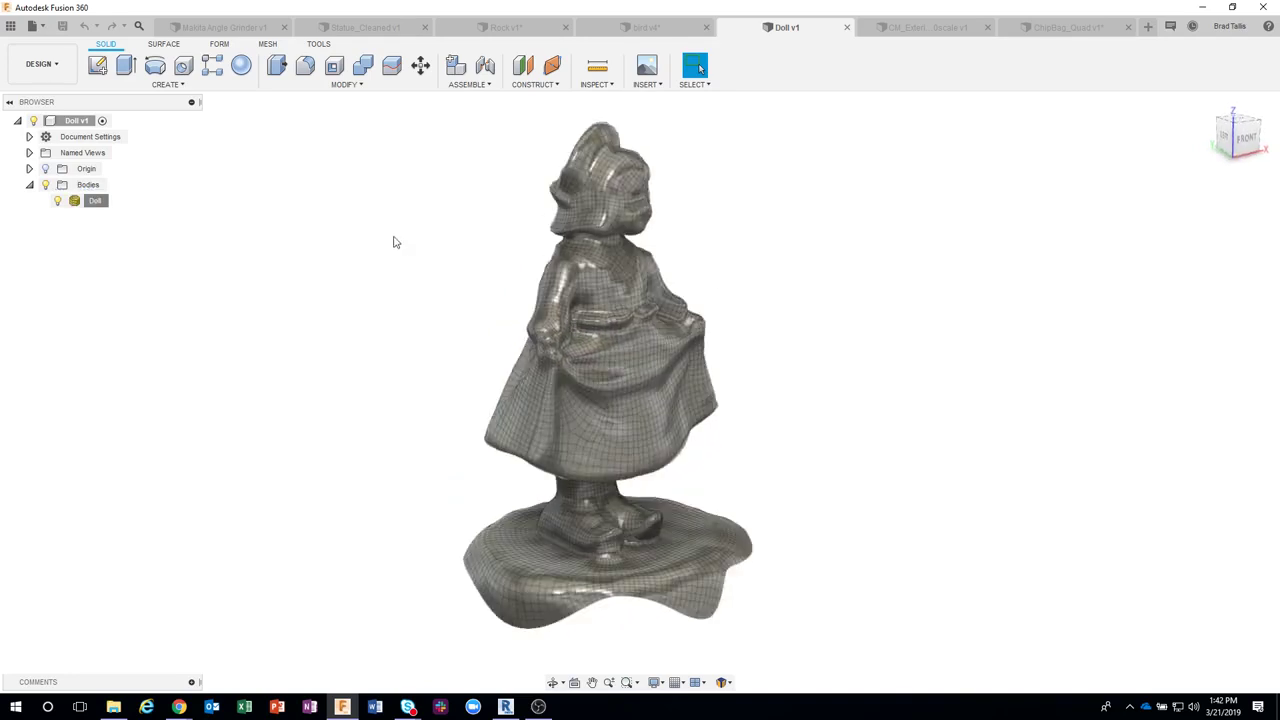
right_click(80, 121)
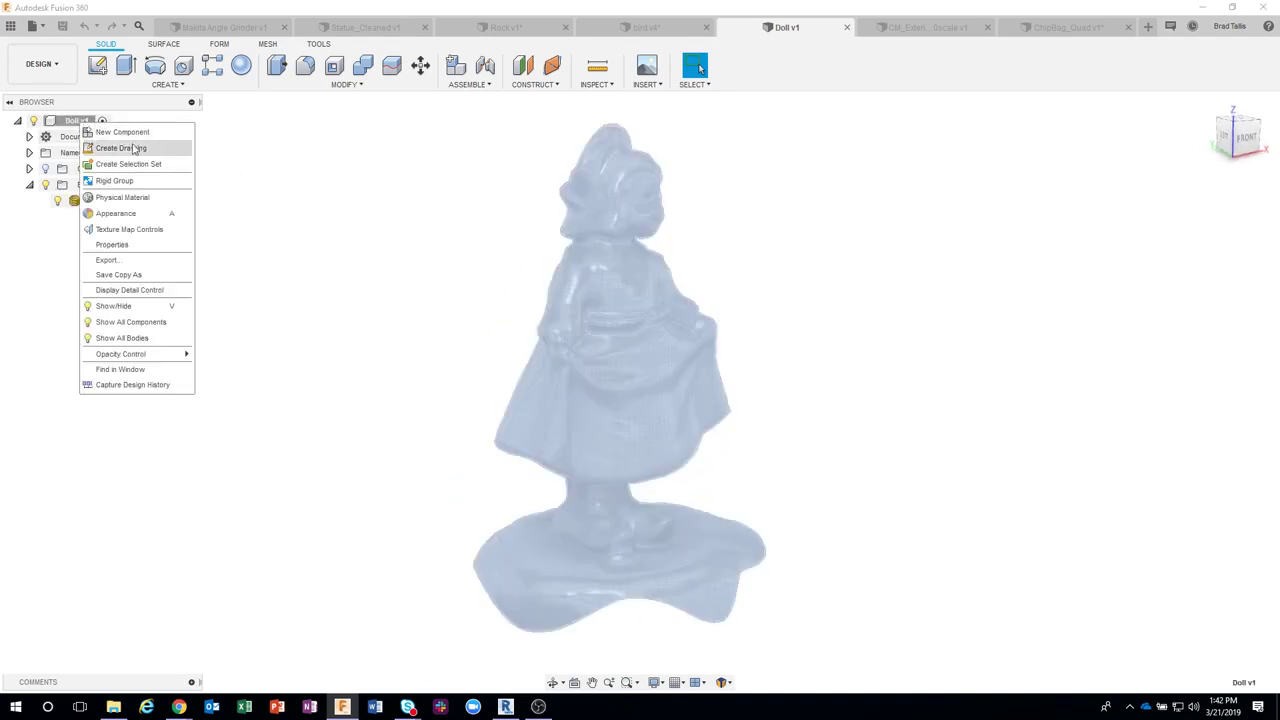
left_click(130, 385)
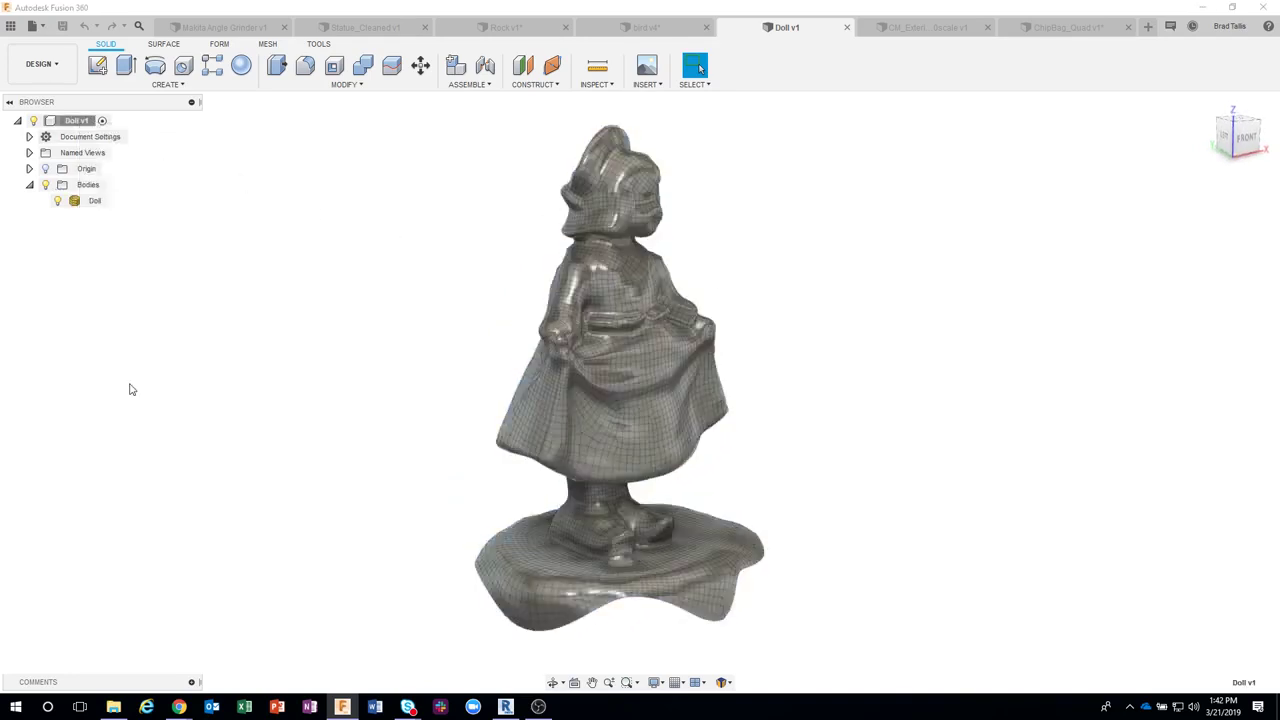
- Edit the Doll mesh body, browse its Create and Modify menus, then Finish Mesh
right_click(97, 202)
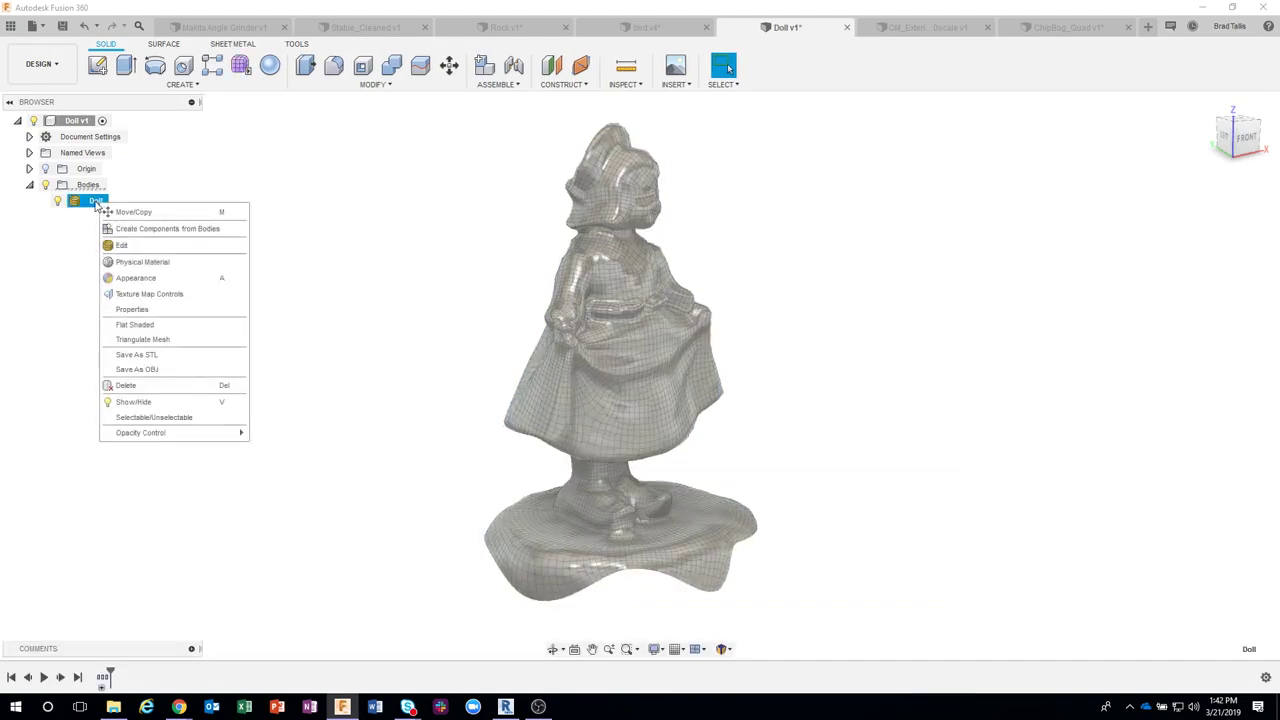
left_click(124, 245)
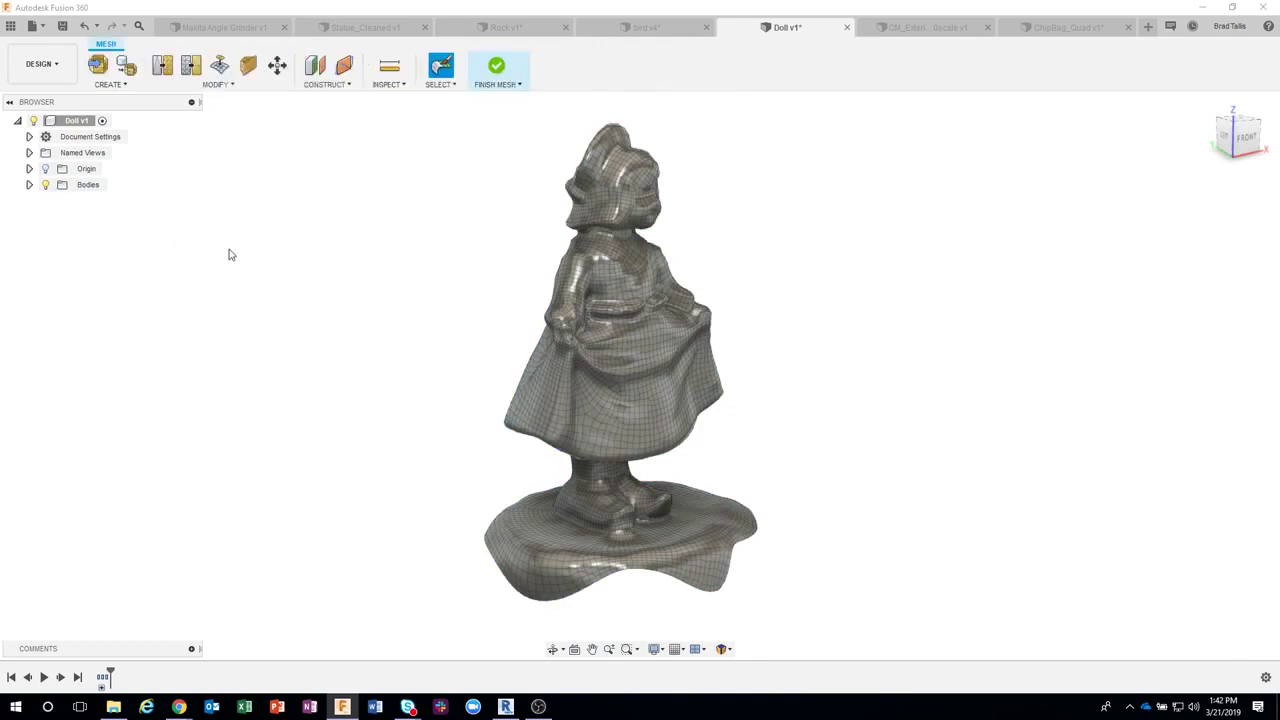
left_click(125, 85)
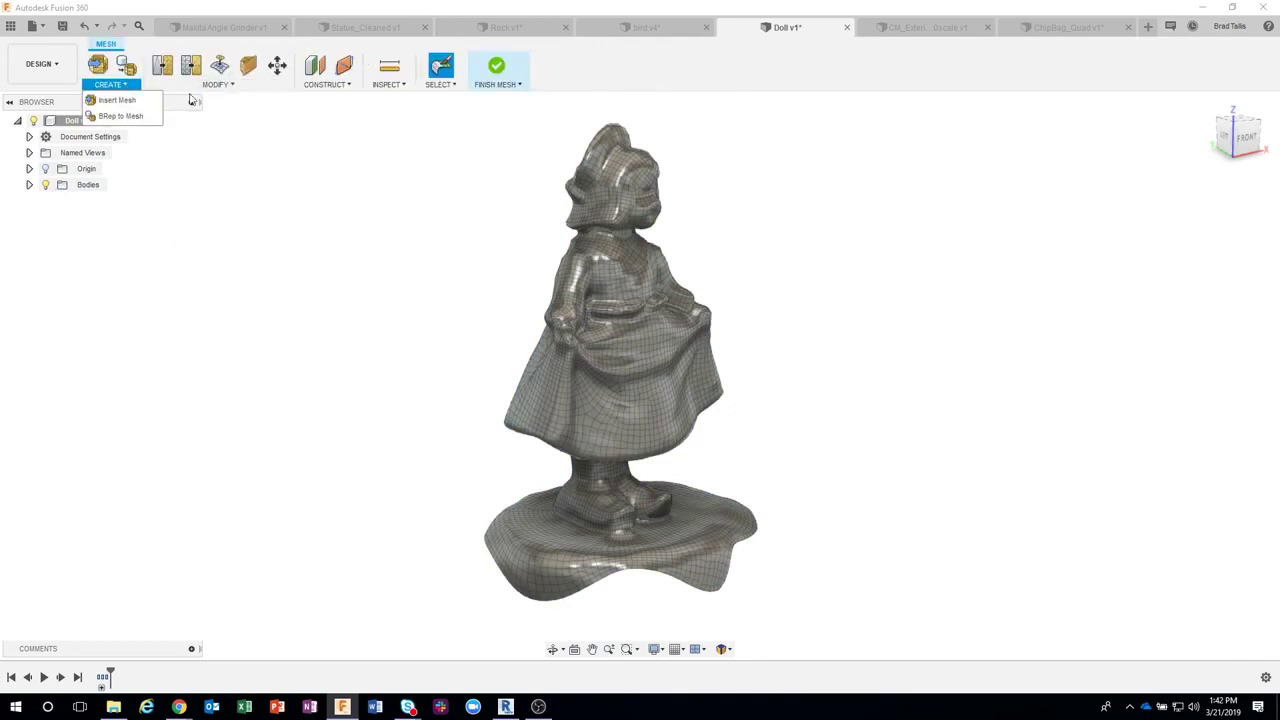
left_click(220, 86)
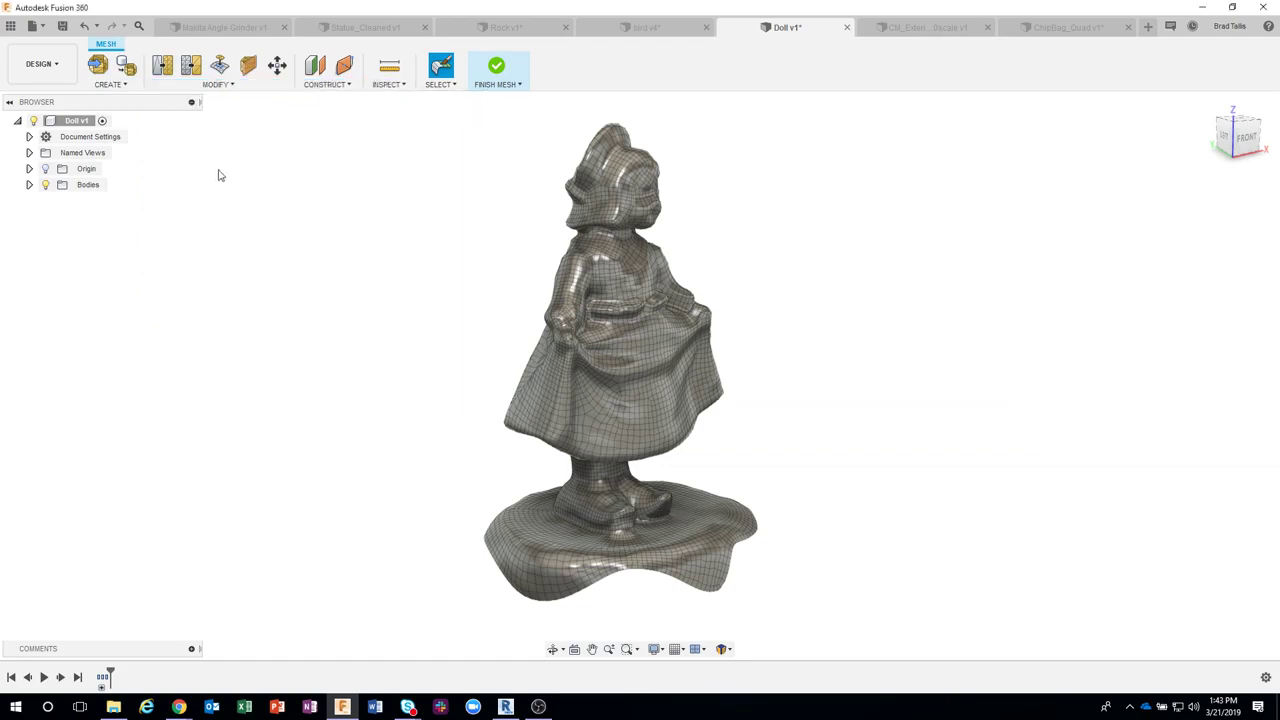
left_click(491, 75)
- Browse the Surface tab's Modify tools after dismissing the Doll body menu
right_click(96, 202)
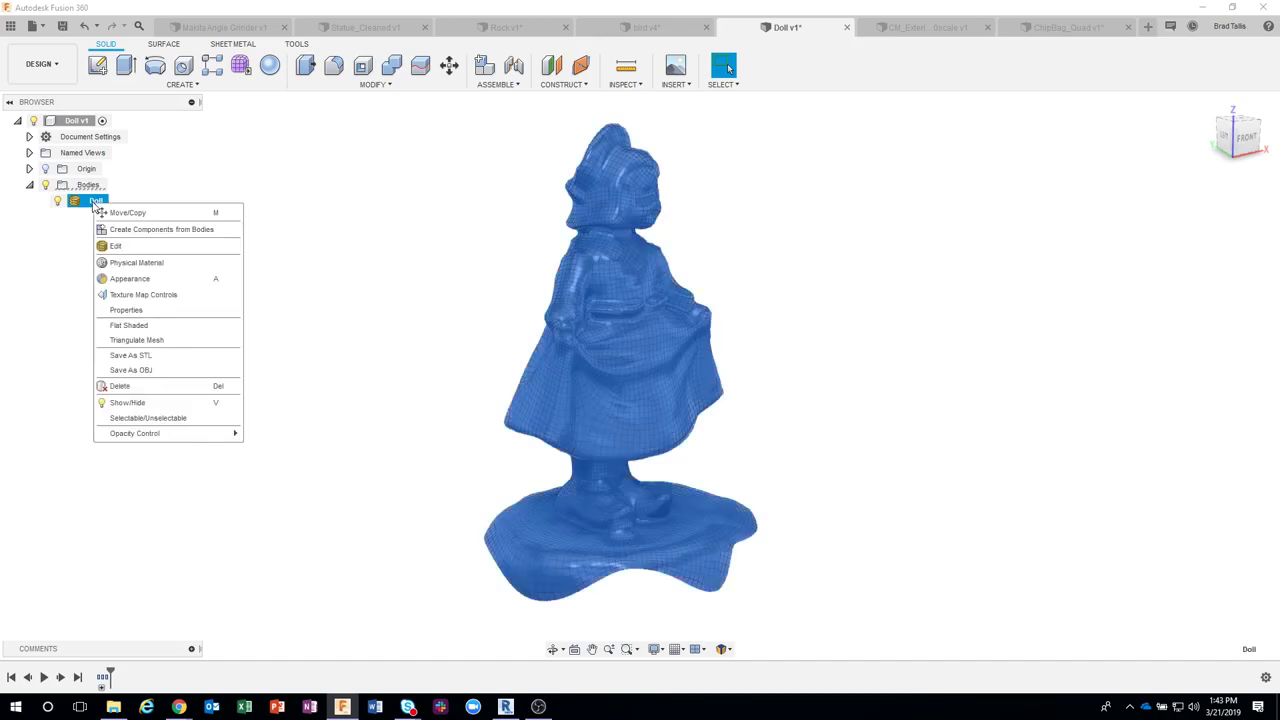
left_click(201, 172)
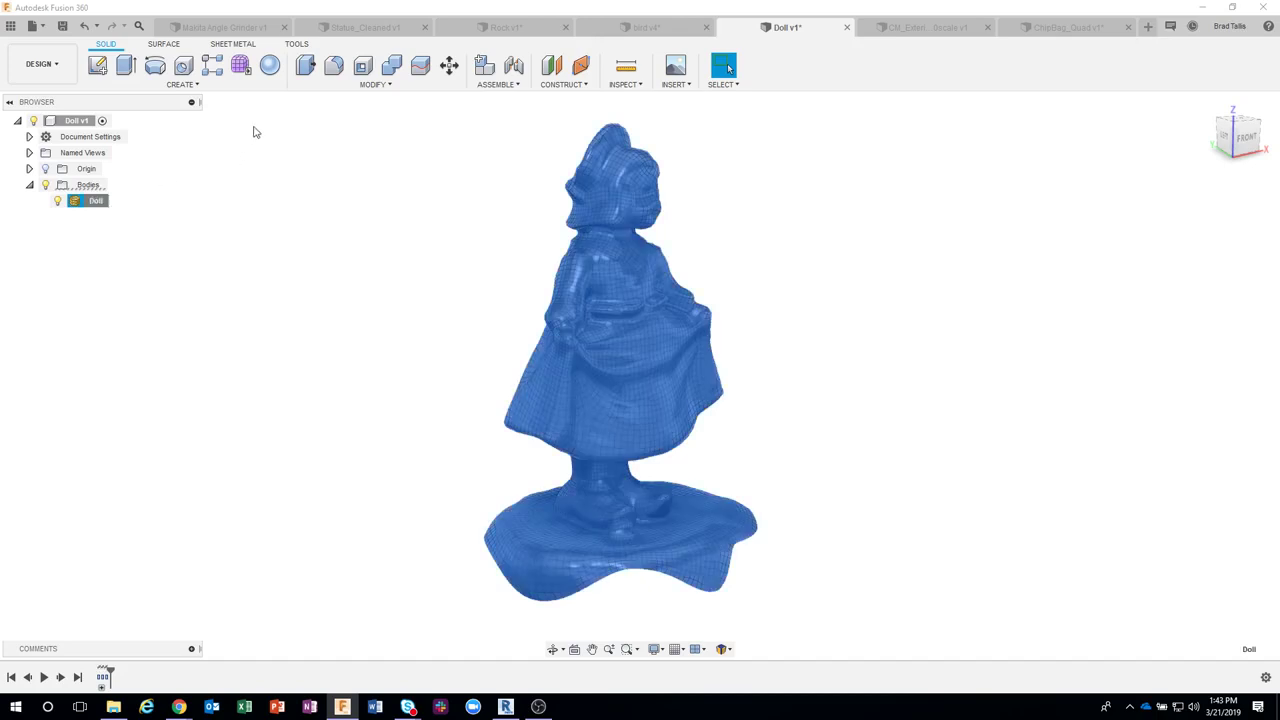
left_click(165, 45)
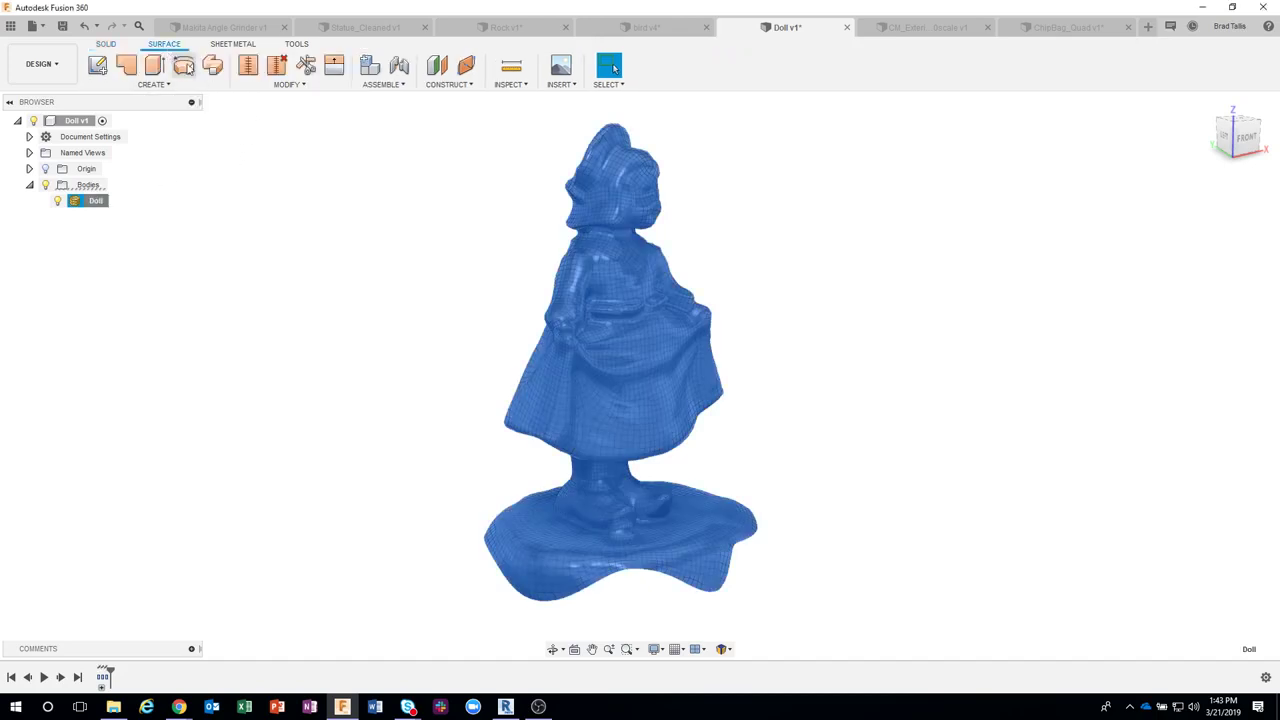
left_click(290, 86)
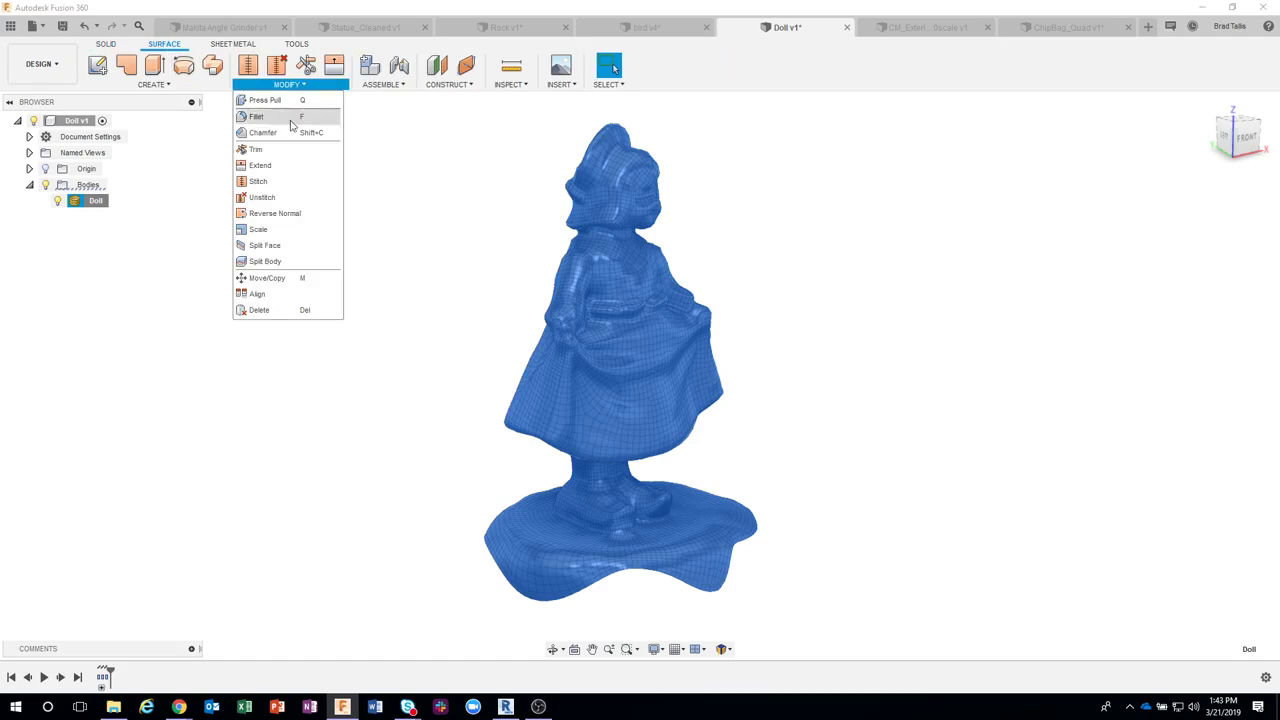
left_click(370, 265)
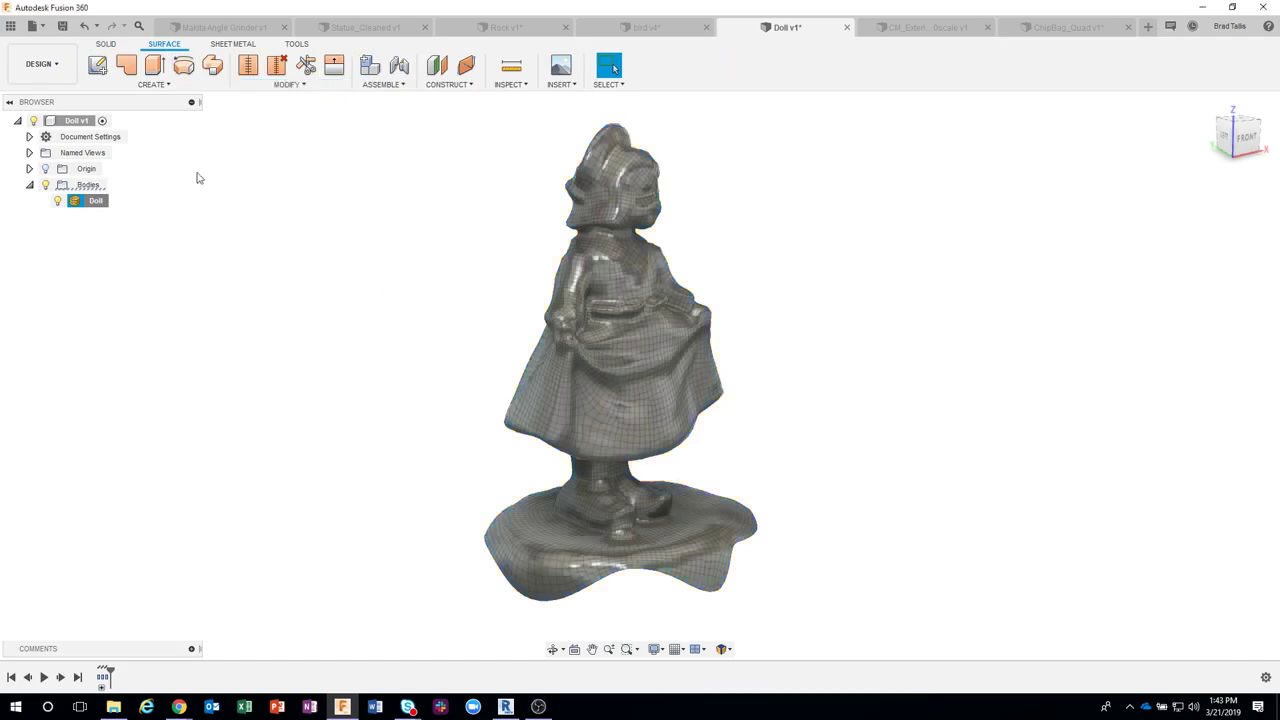
left_click(160, 86)
- Check the Doll context menus, peek at Tools, then launch Create Form from the Solid tab
right_click(79, 122)
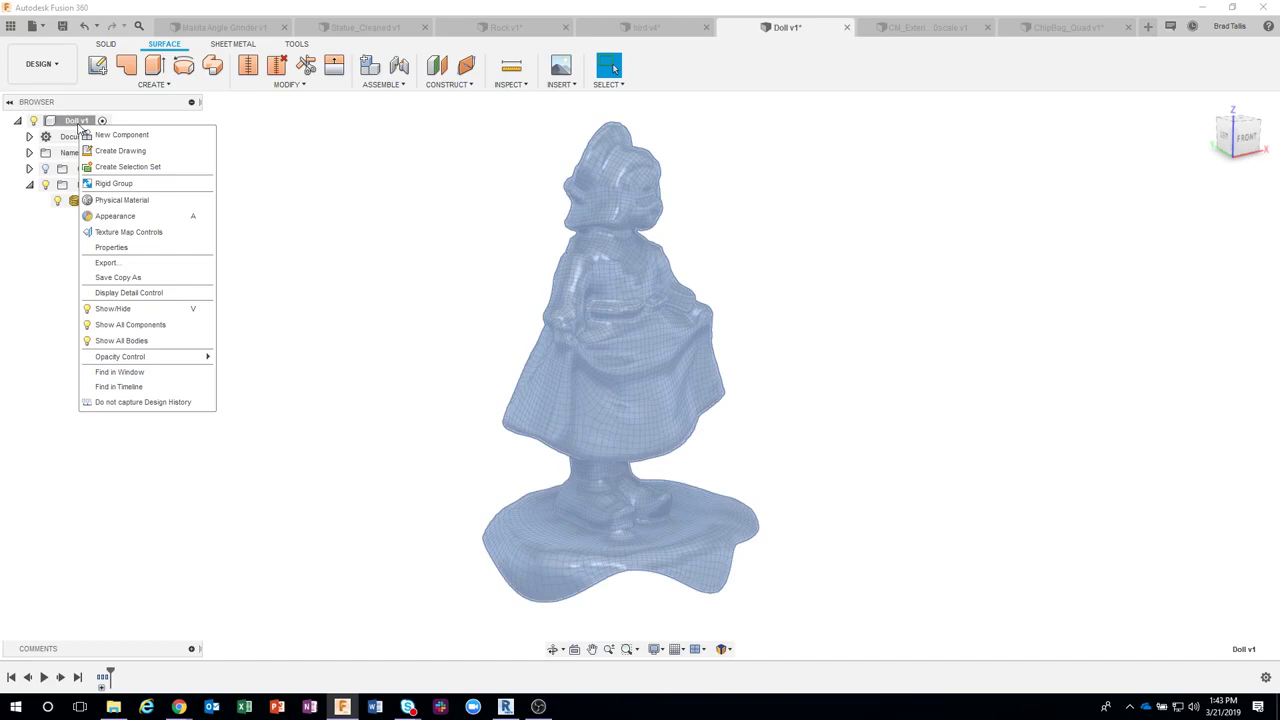
right_click(73, 203)
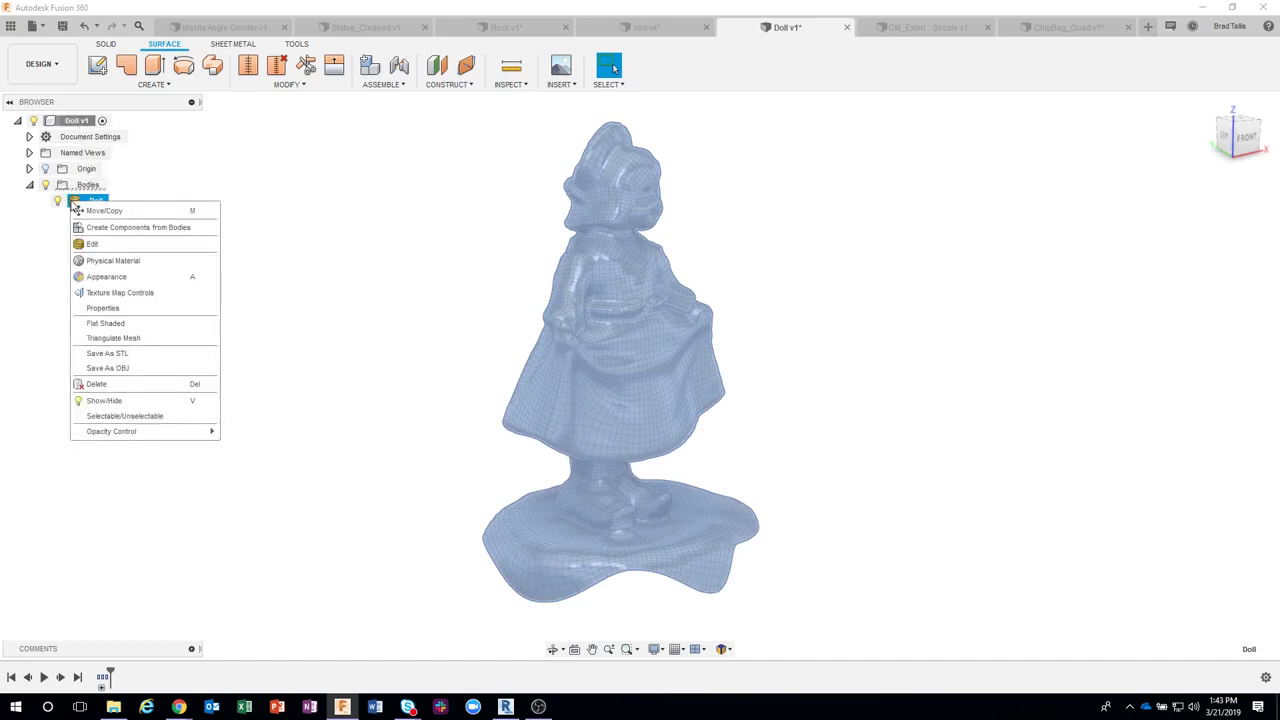
left_click(219, 179)
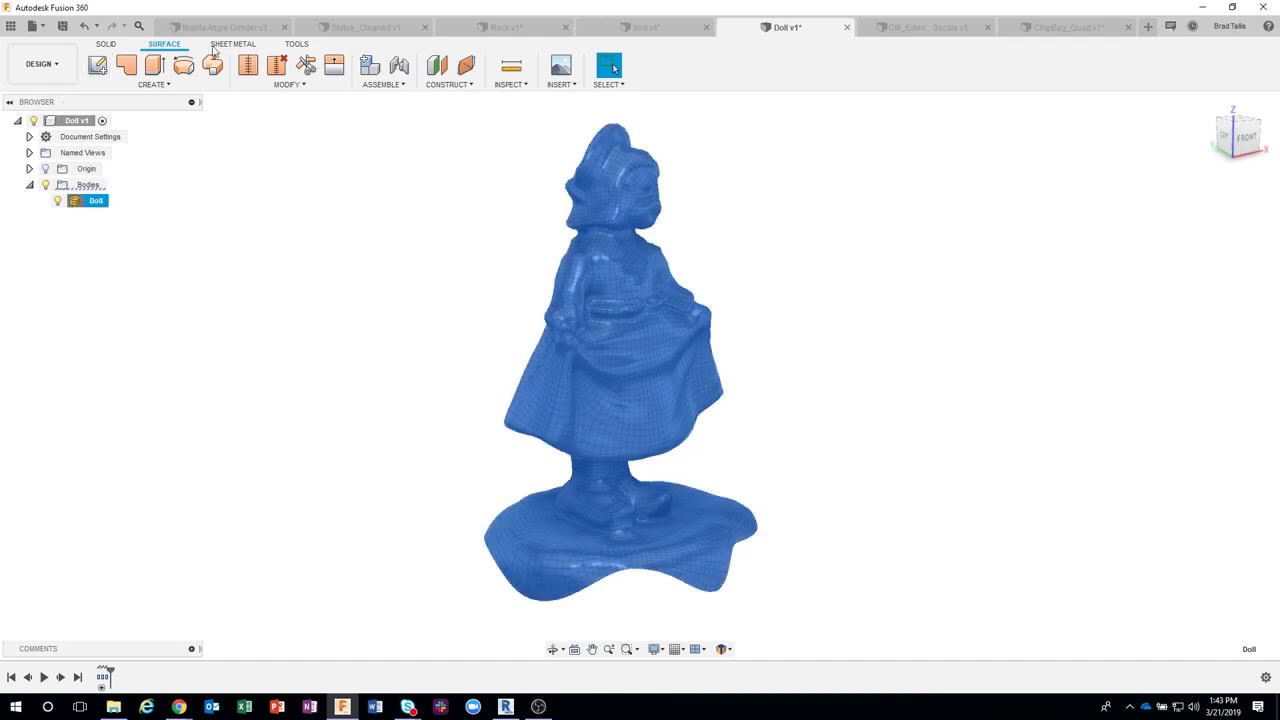
left_click(297, 45)
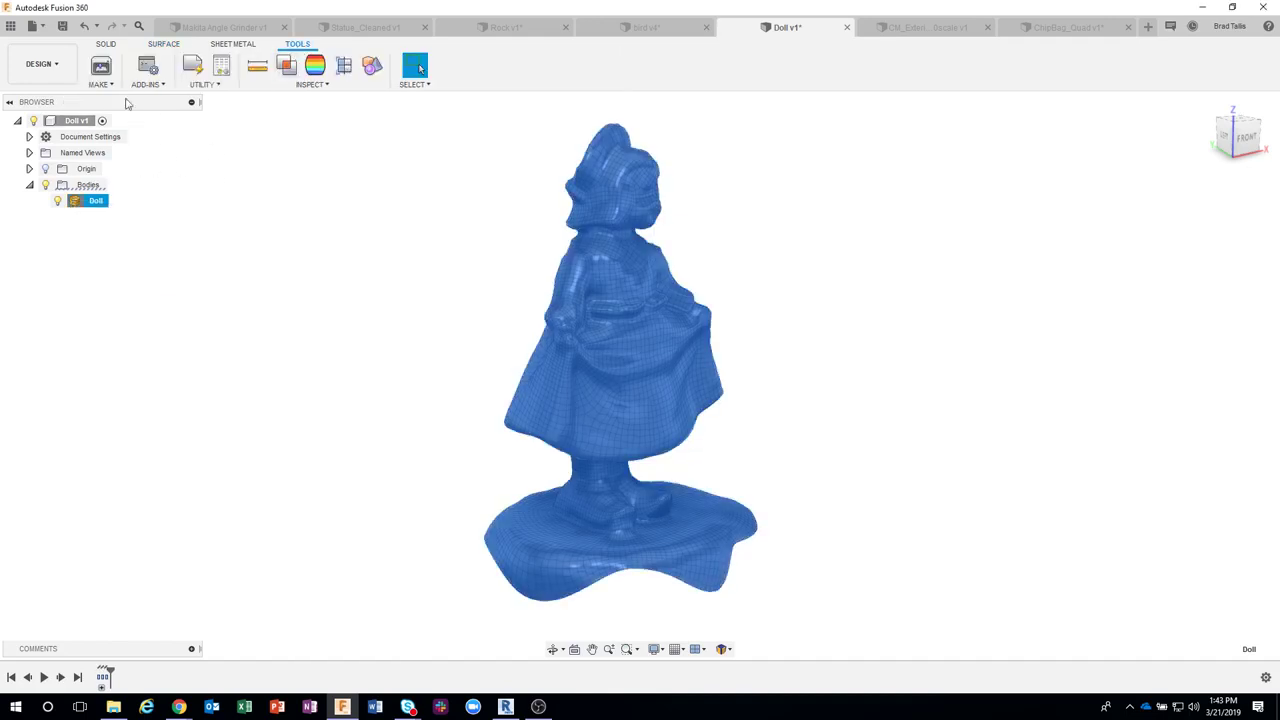
left_click(106, 46)
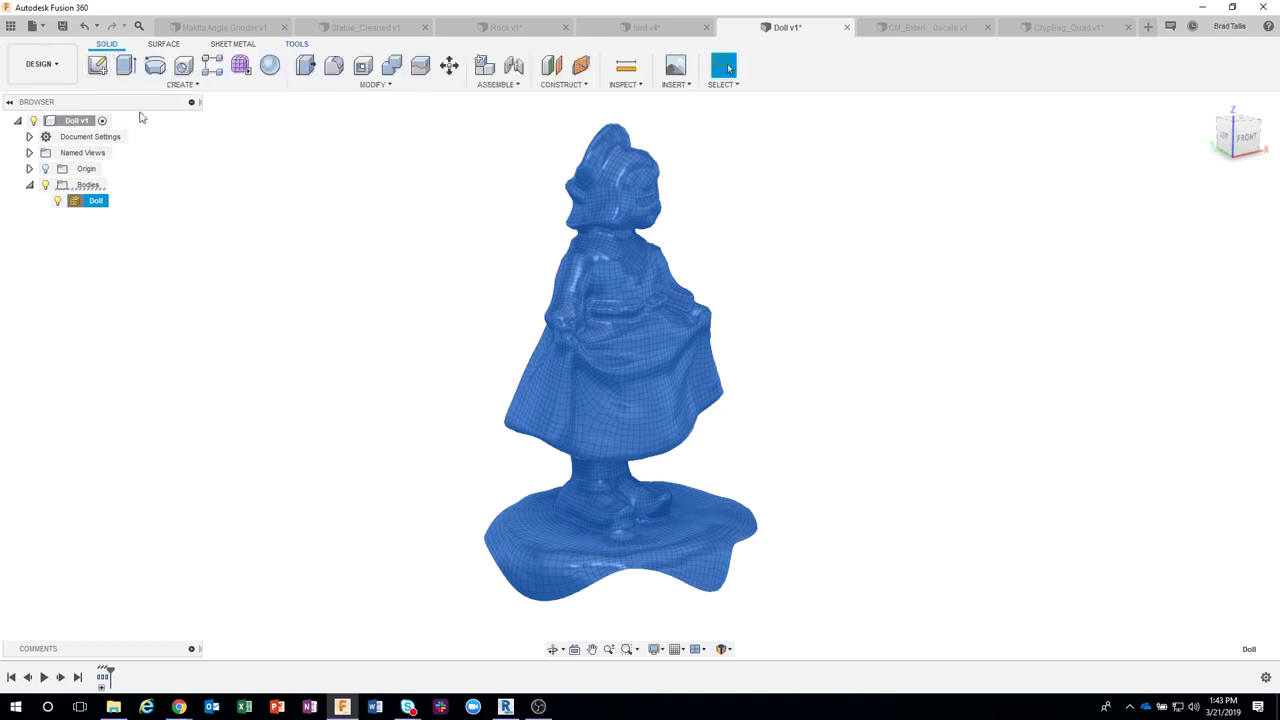
left_click(240, 65)
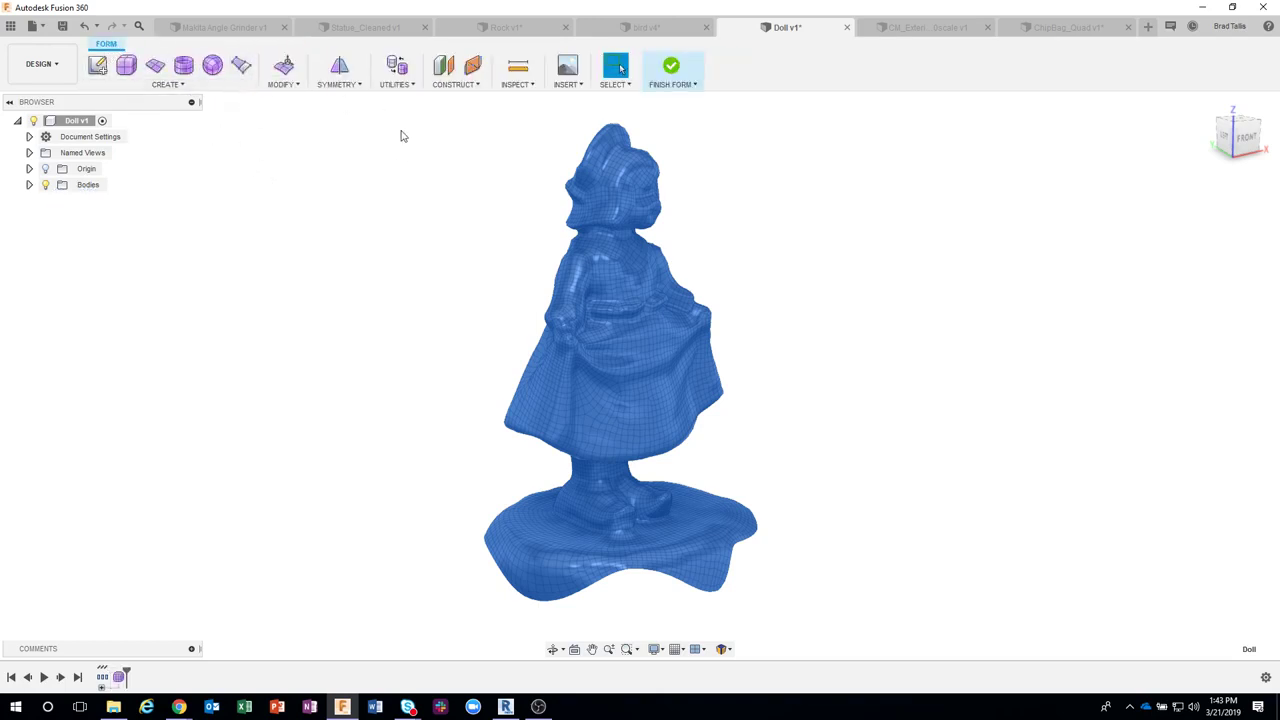
- Use Utilities > Convert with Quad Mesh to T-Splines to make the doll a new body
left_click(387, 86)
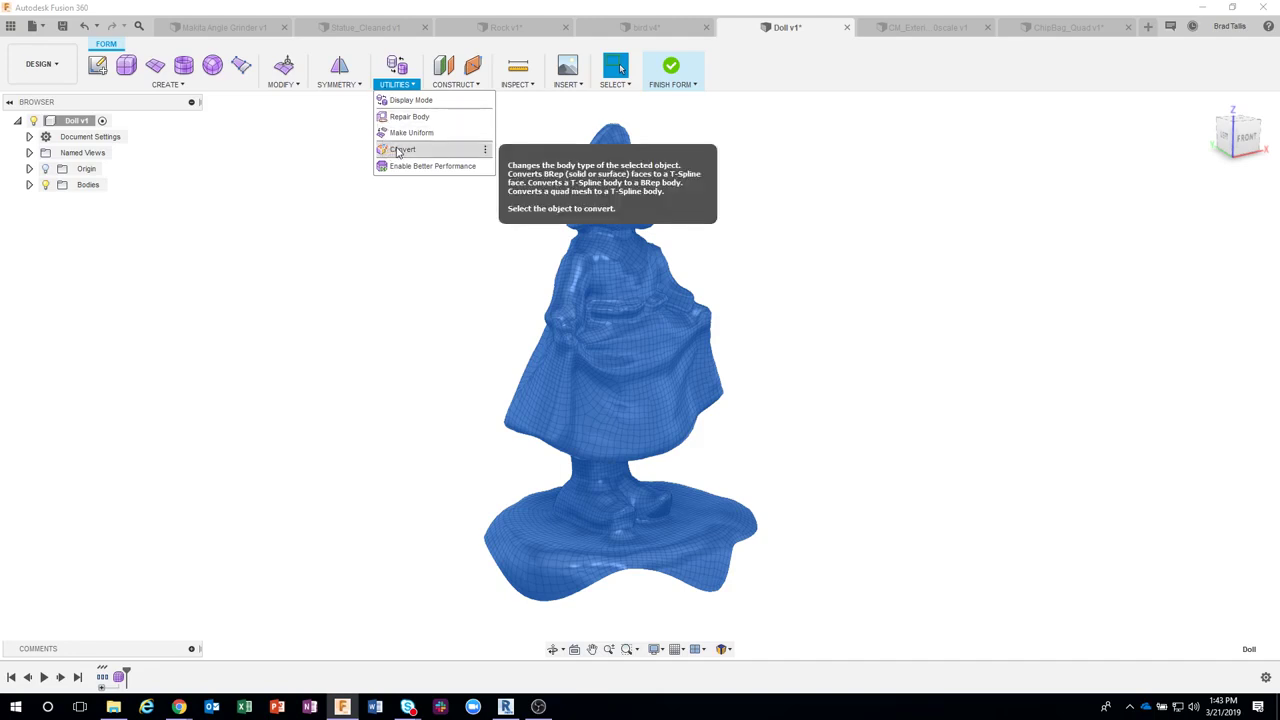
left_click(167, 84)
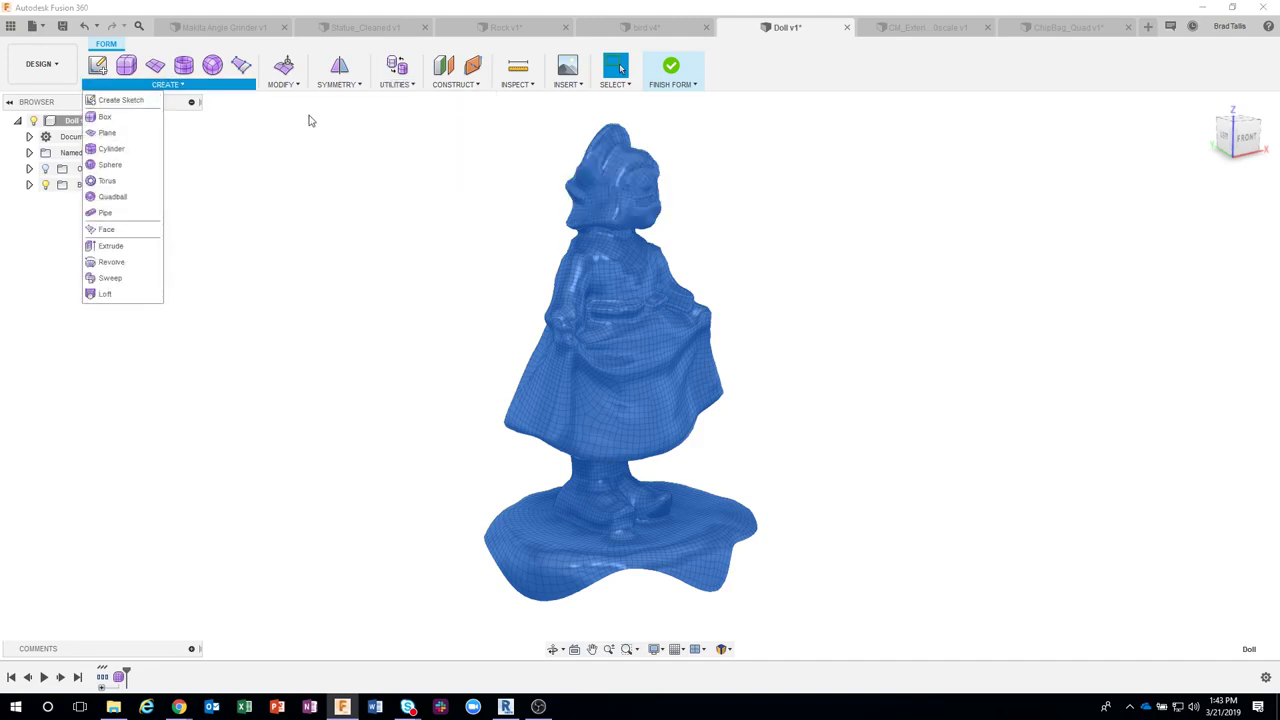
left_click(396, 85)
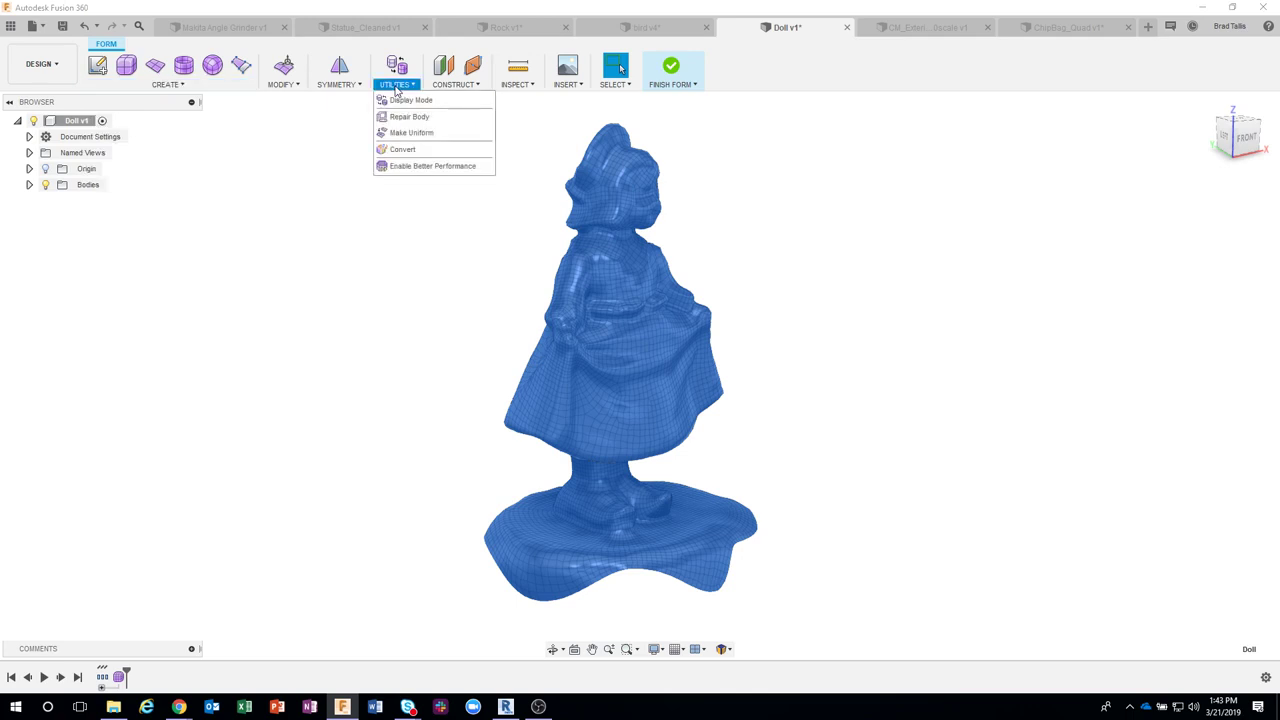
left_click(397, 154)
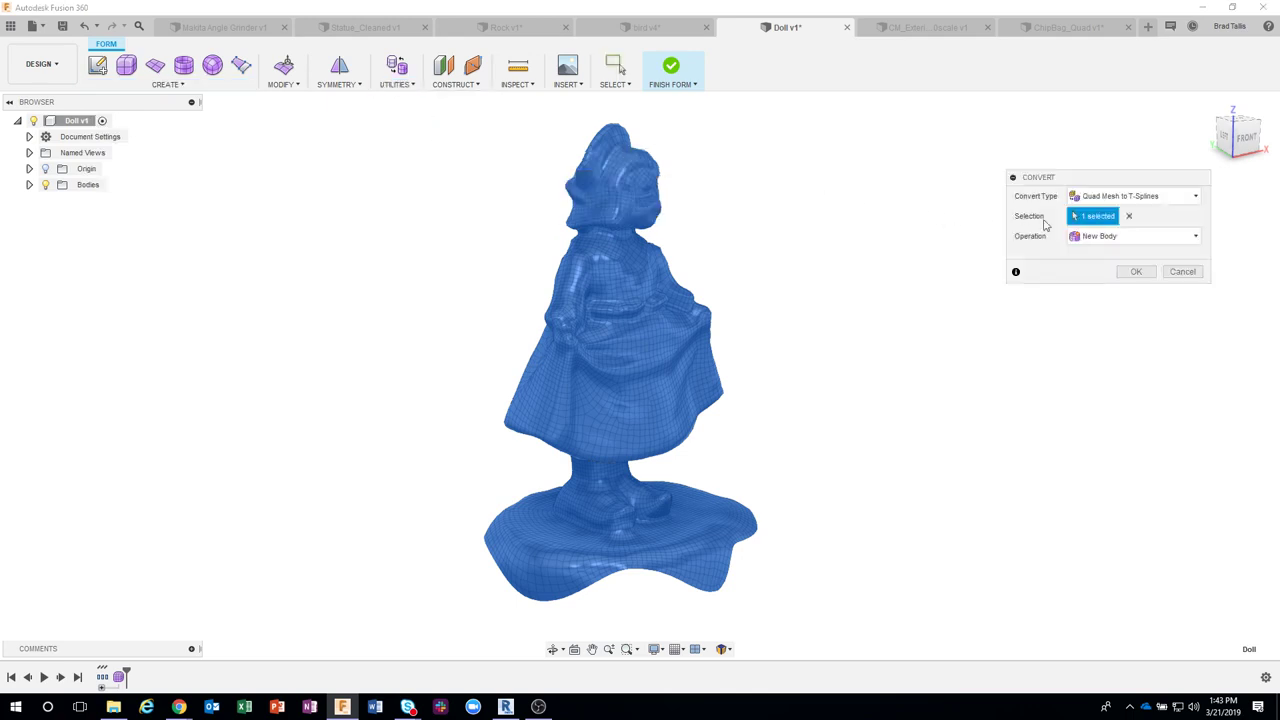
left_click_drag(1105, 203, 892, 195)
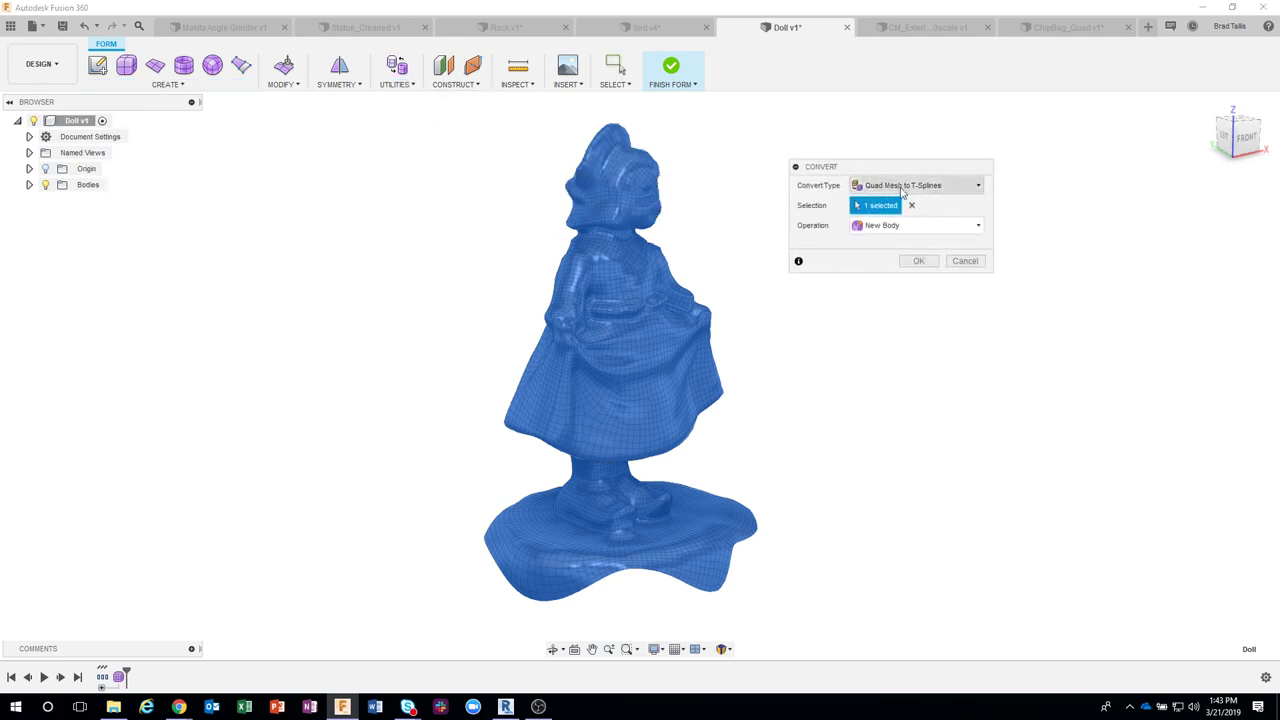
left_click(895, 196)
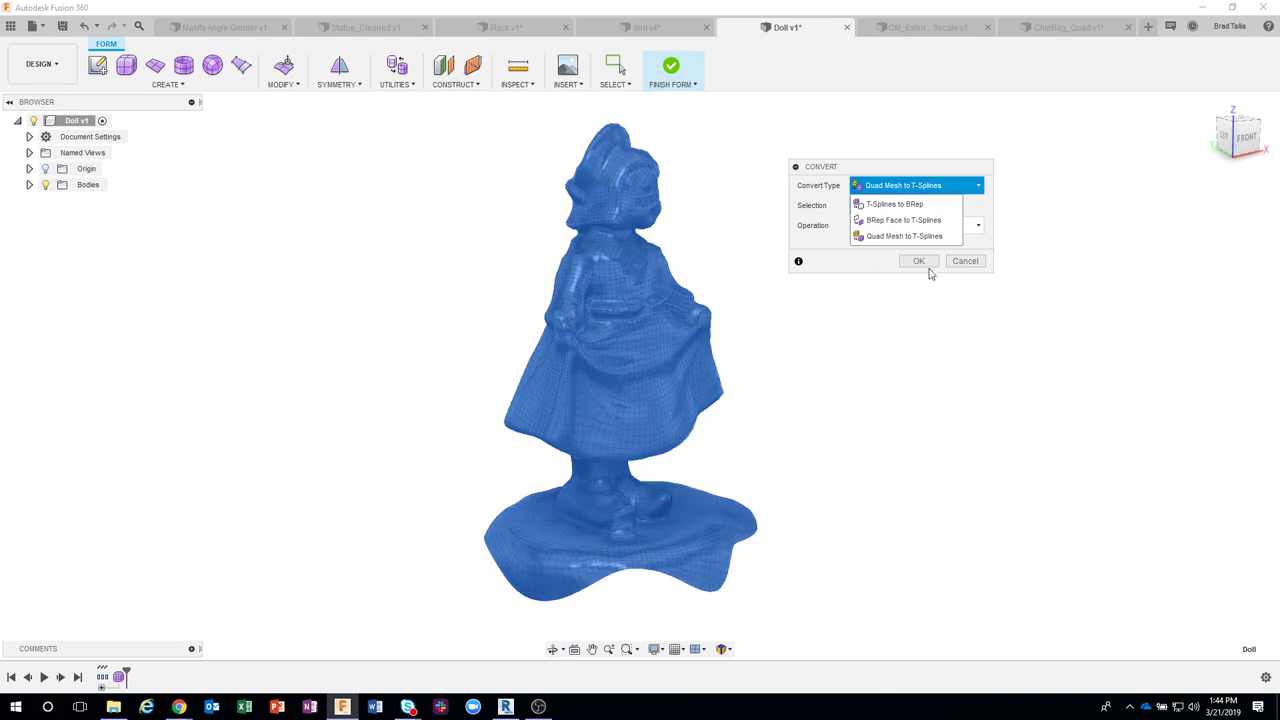
left_click(885, 185)
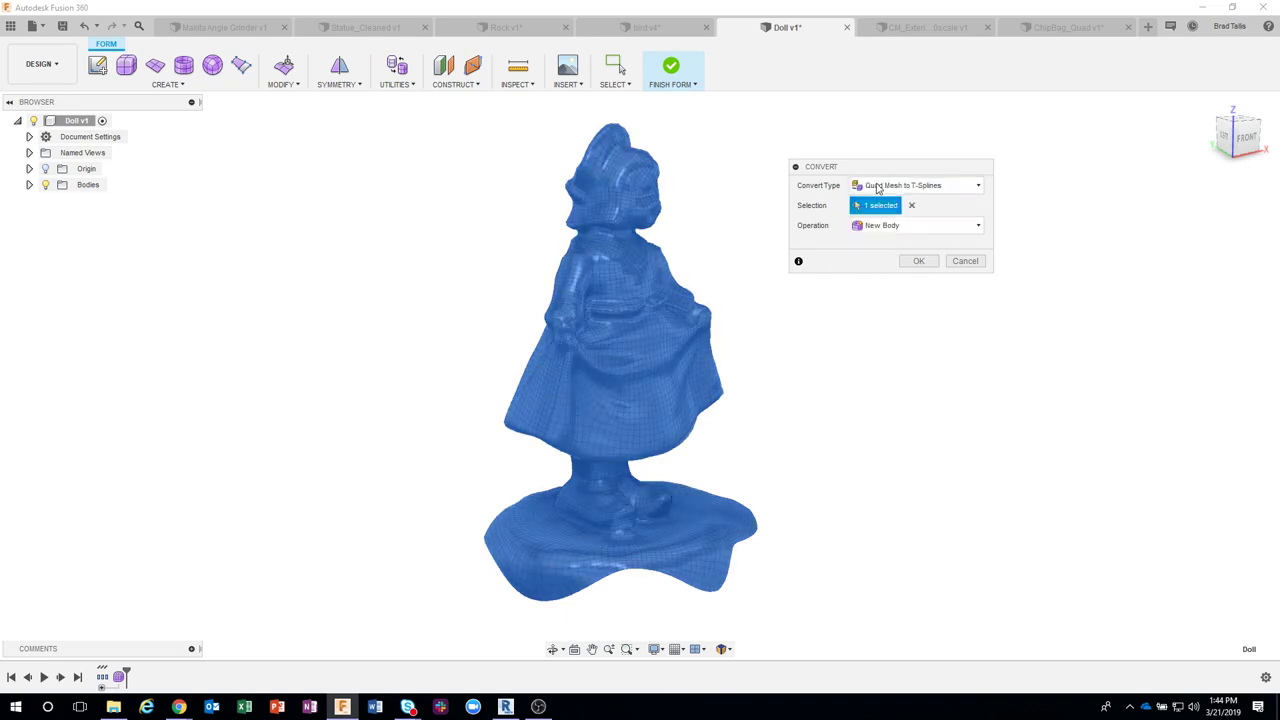
left_click(920, 263)
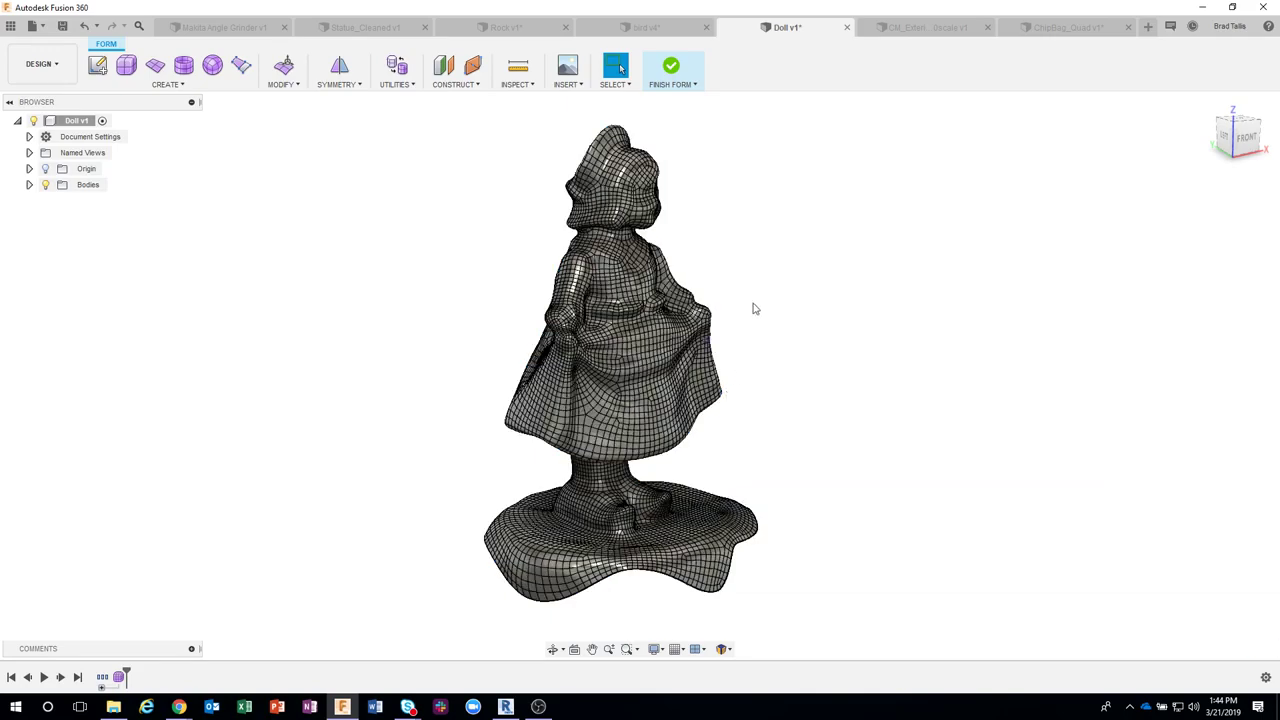
- Zoom in and orbit until the converted doll's neck and base bump fill the view
scroll(797, 420, "up", 1)
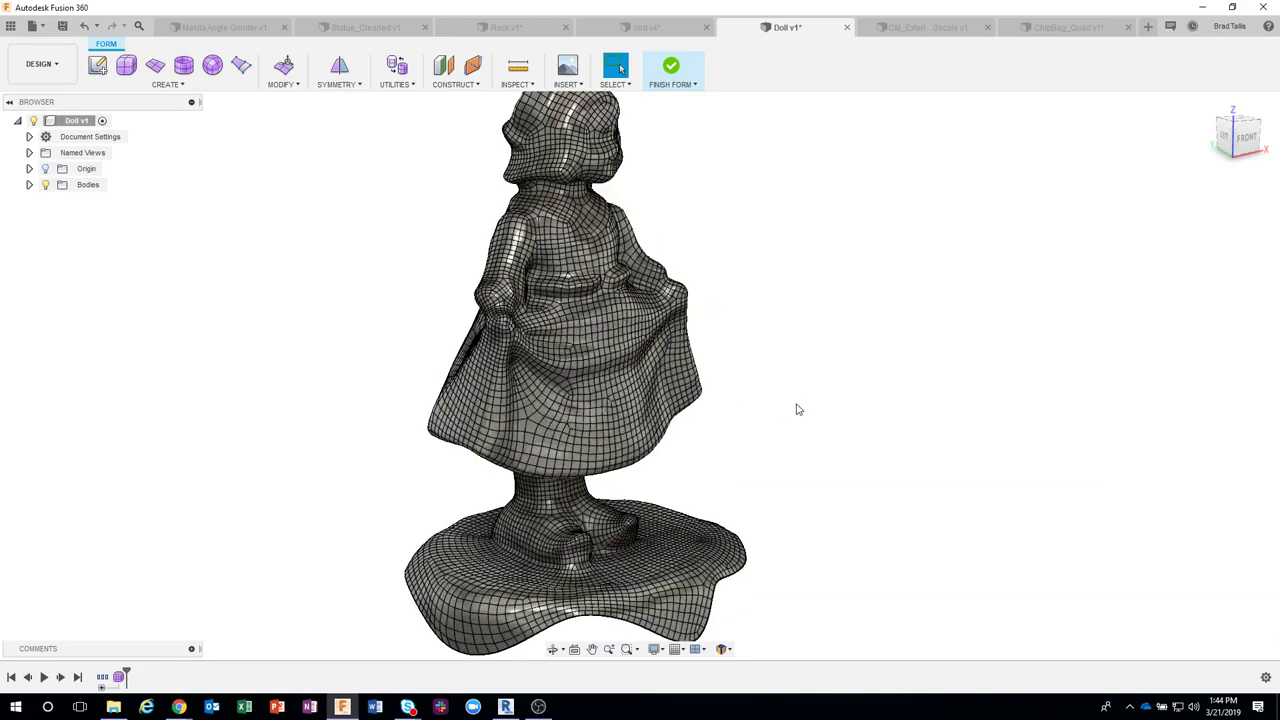
scroll(753, 445, "up", 1)
scroll(753, 447, "up", 1)
mouse_move(753, 447)
middle_mouse_down("shift")
mouse_move(697, 477)
mouse_move(751, 443)
mouse_move(802, 357)
mouse_move(680, 486)
middle_mouse_up("shift")
scroll(670, 497, "up", 2)
scroll(660, 485, "up", 1)
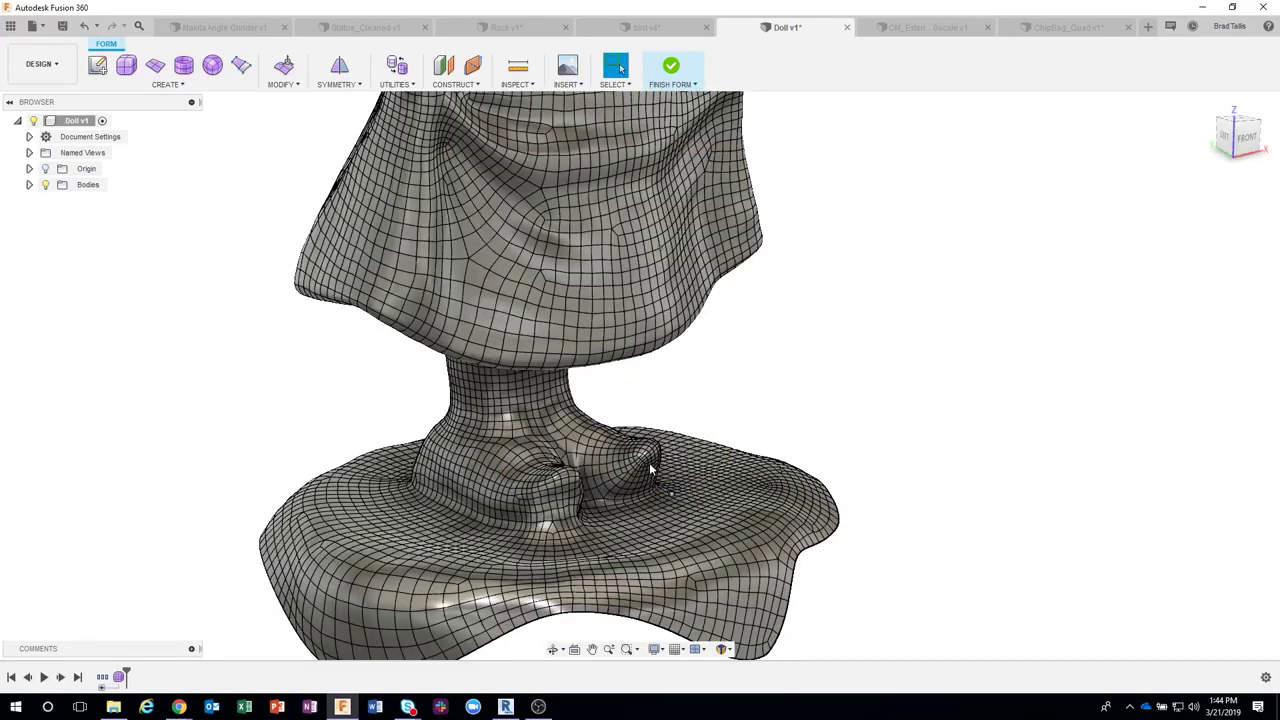
scroll(660, 485, "up", 2)
scroll(657, 449, "up", 3)
mouse_move(657, 449)
middle_mouse_down("shift")
mouse_move(769, 380)
mouse_move(677, 394)
mouse_move(628, 98)
middle_mouse_up("shift")
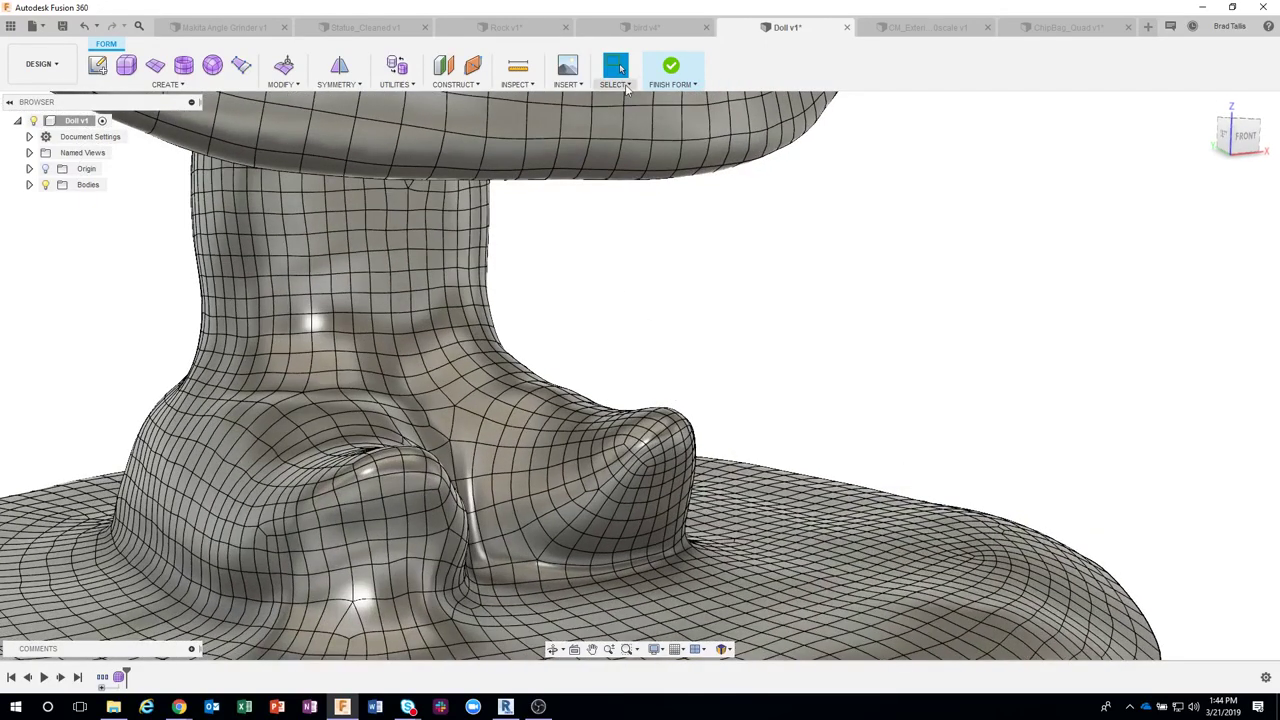
- Look over the Select menu's options in the toolbar
left_click(627, 85)
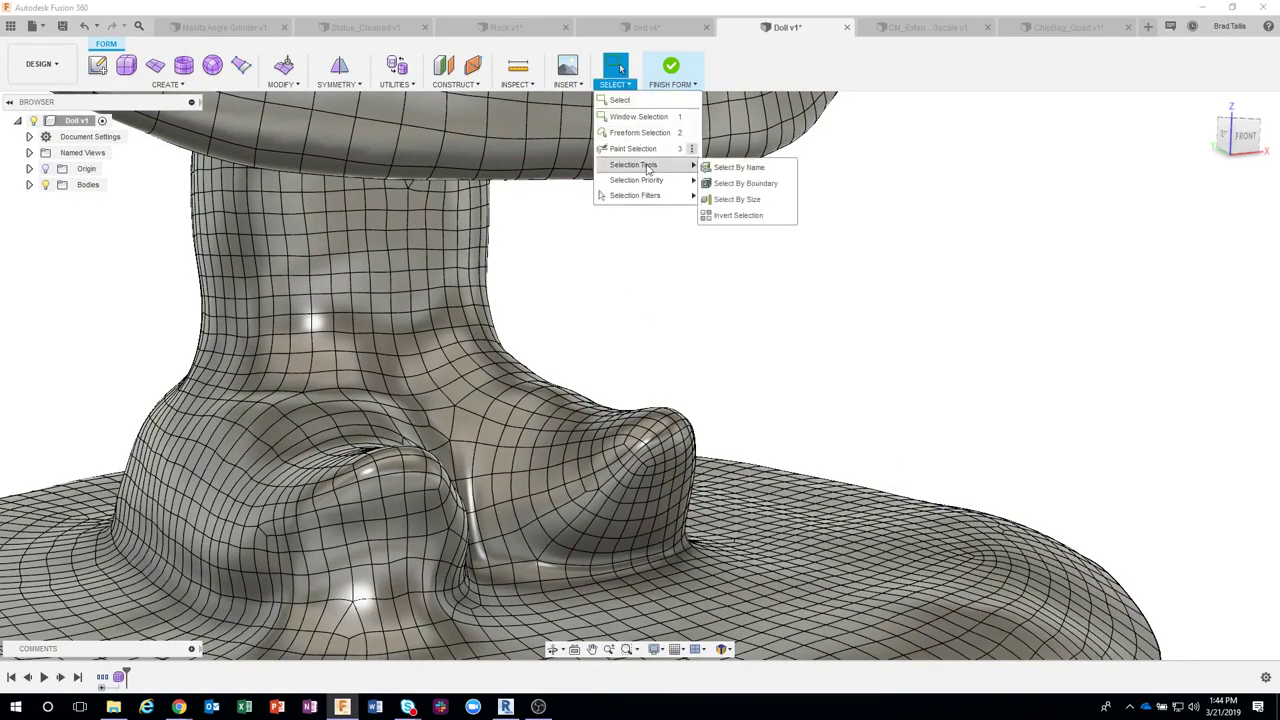
mouse_move(636, 180)
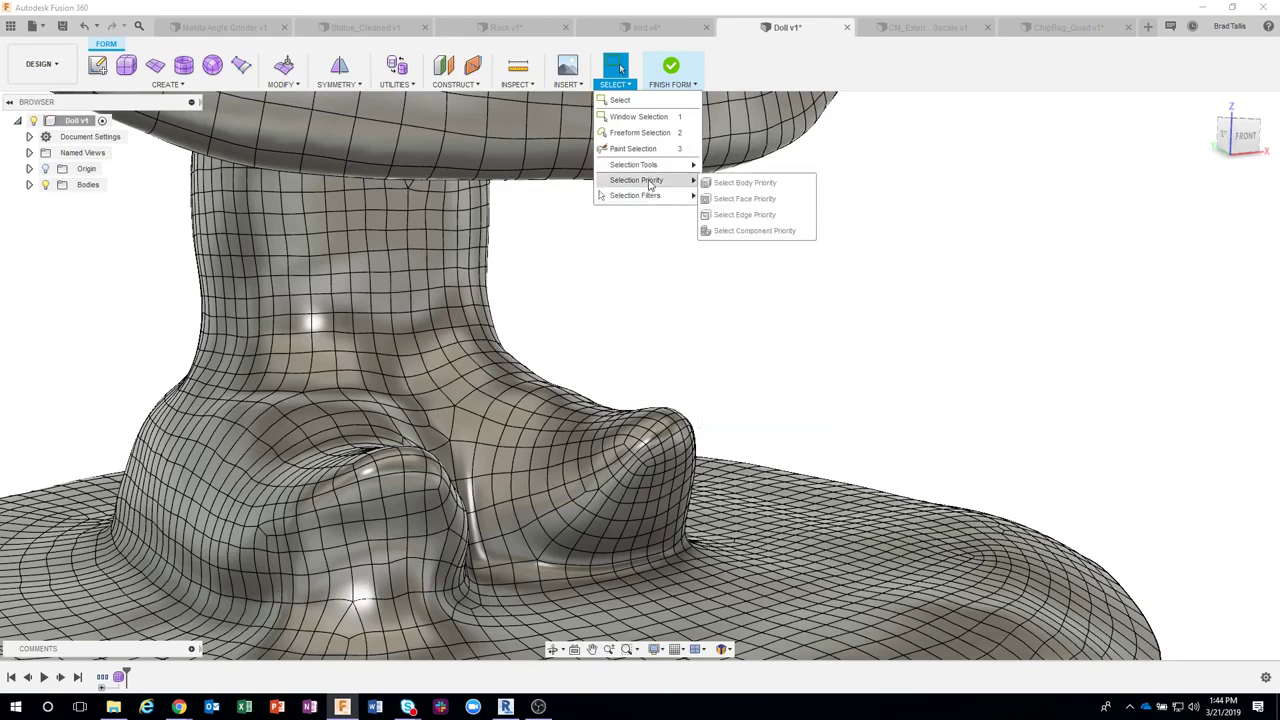
left_click(714, 338)
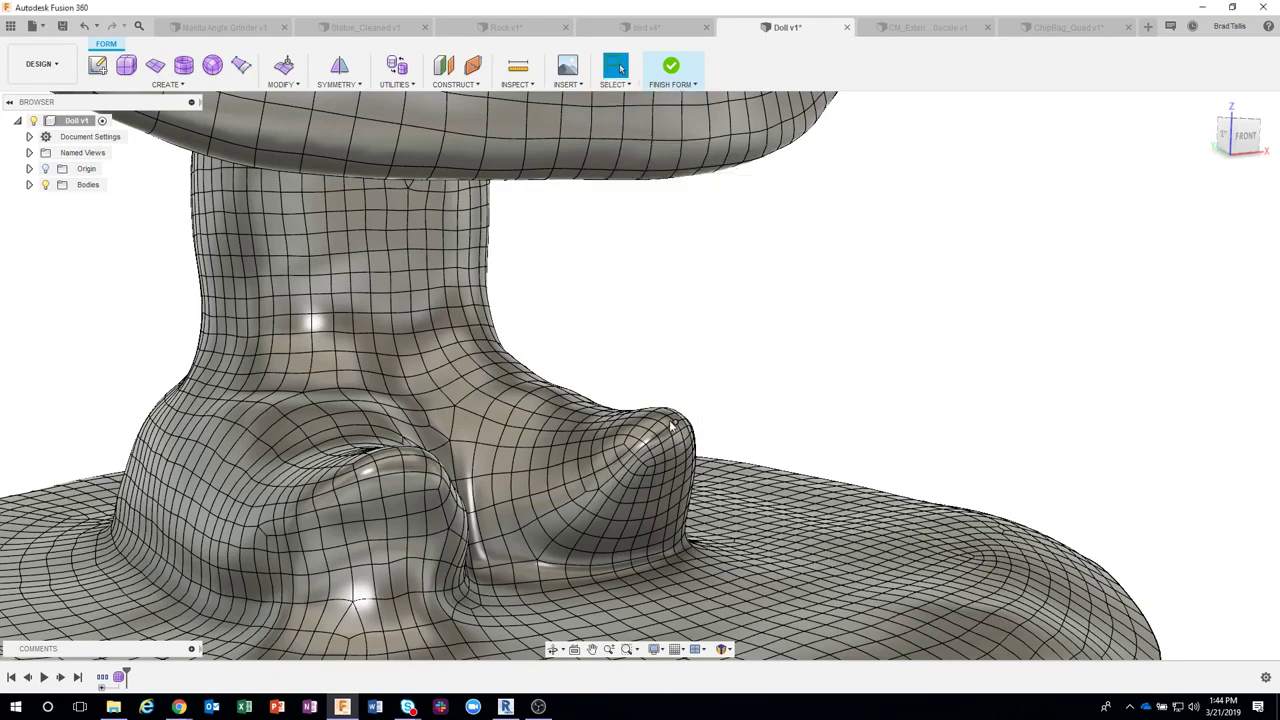
scroll(670, 427, "up", 2)
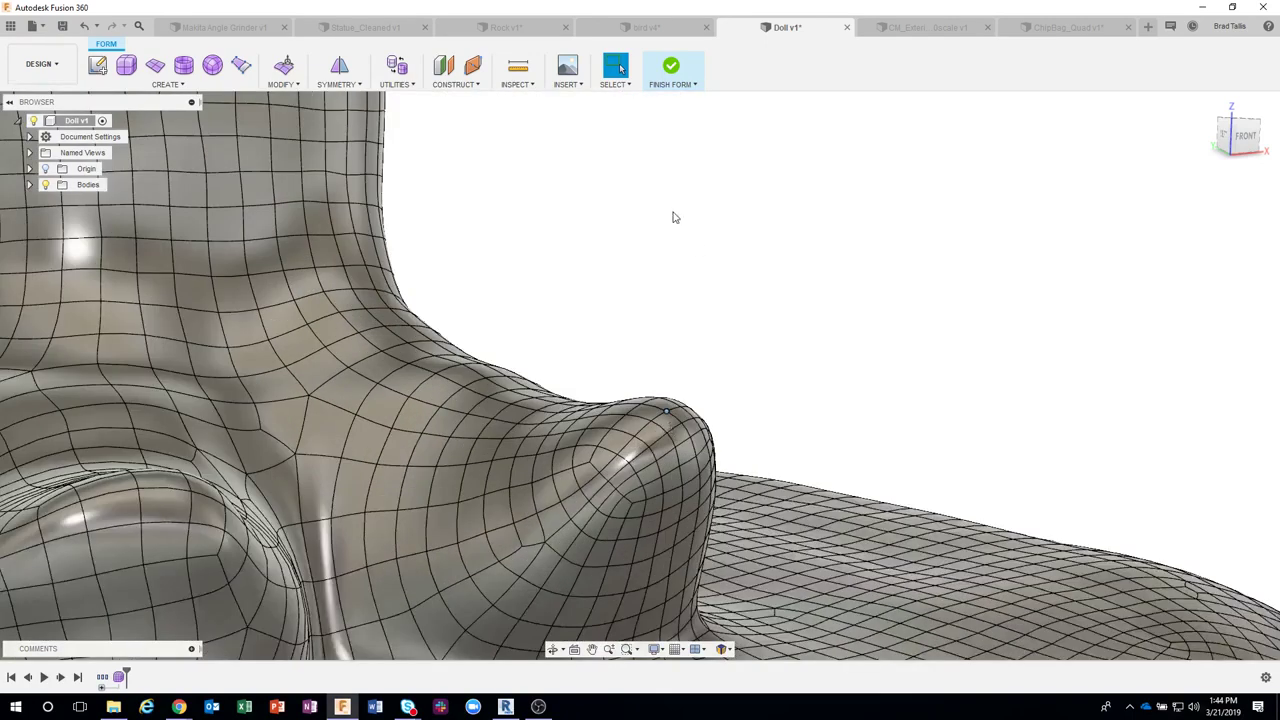
left_click(615, 86)
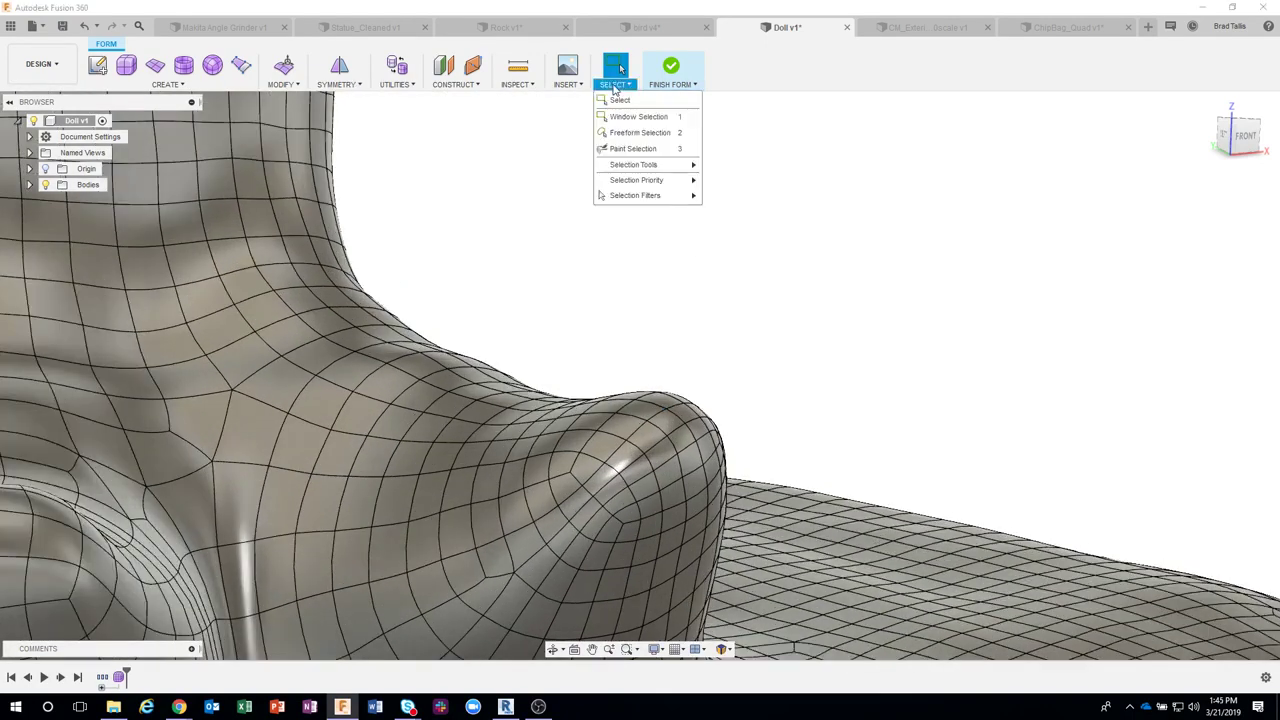
left_click(517, 183)
scroll(177, 171, "up", 2)
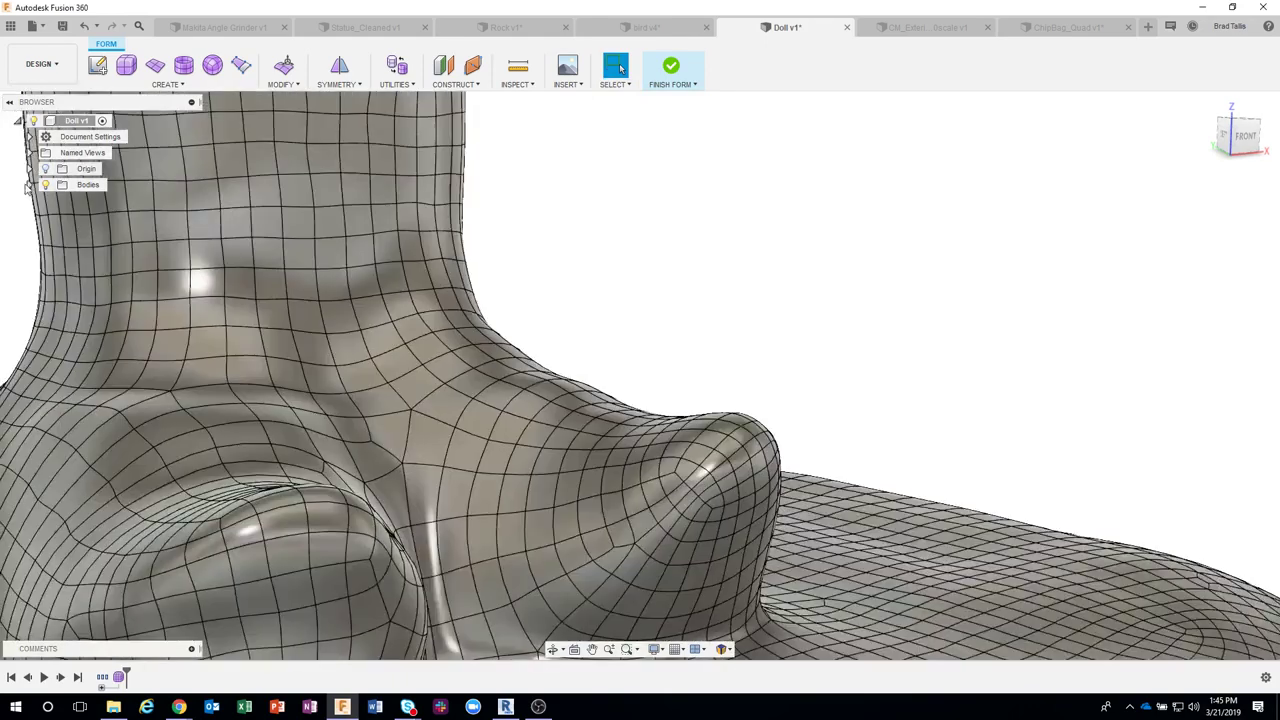
- Expand Bodies to list Doll and Body1, highlight Body1, then review the Selection Filters
left_click(30, 185)
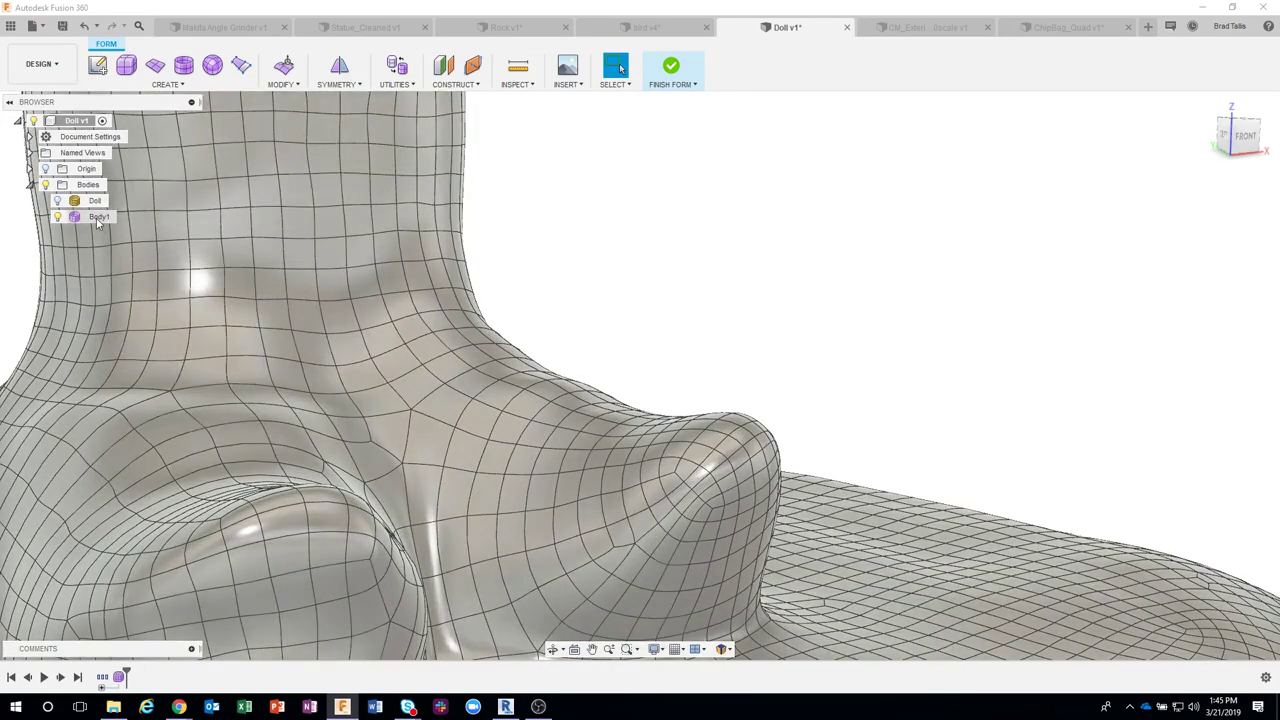
right_click(98, 220)
left_click(642, 234)
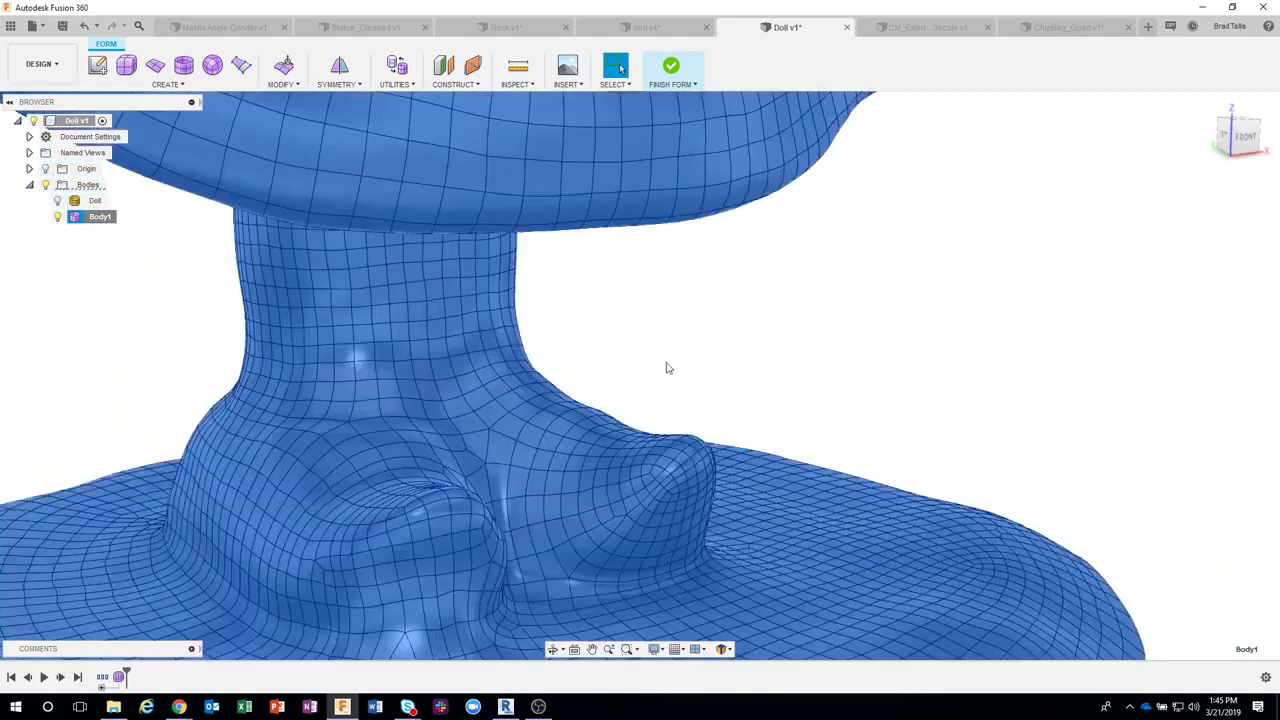
left_click(782, 385)
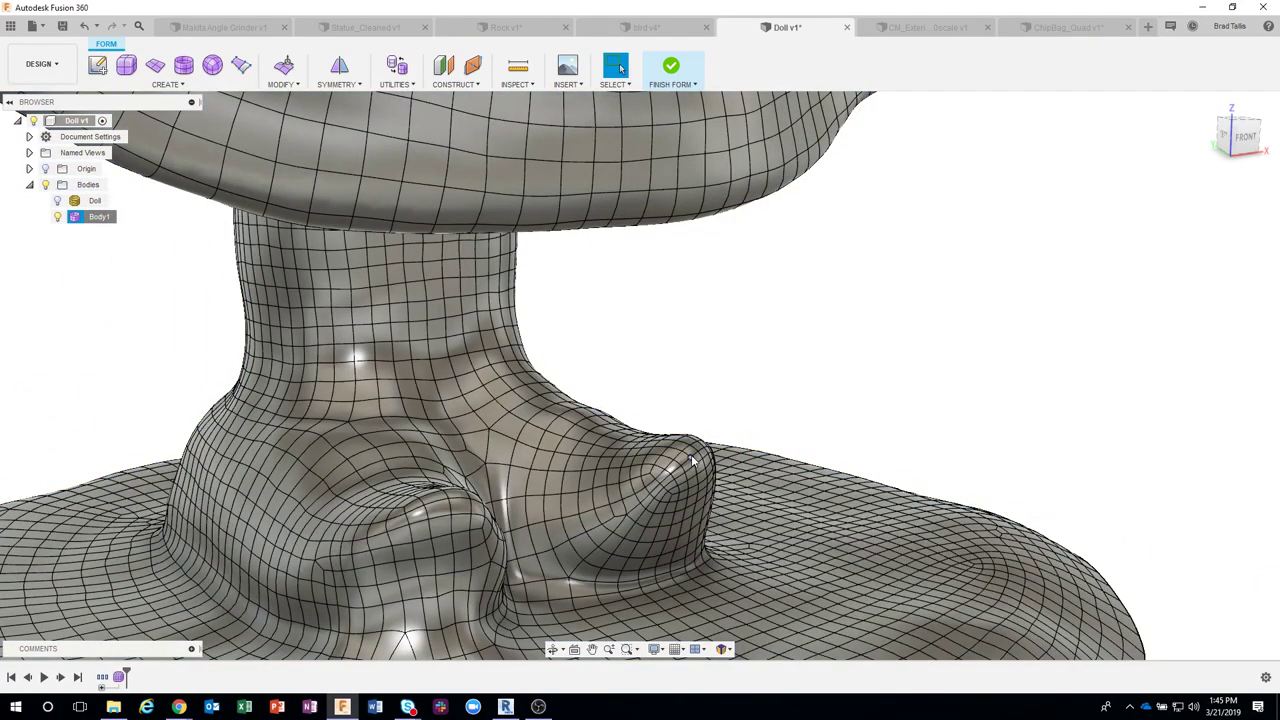
scroll(690, 459, "up", 3)
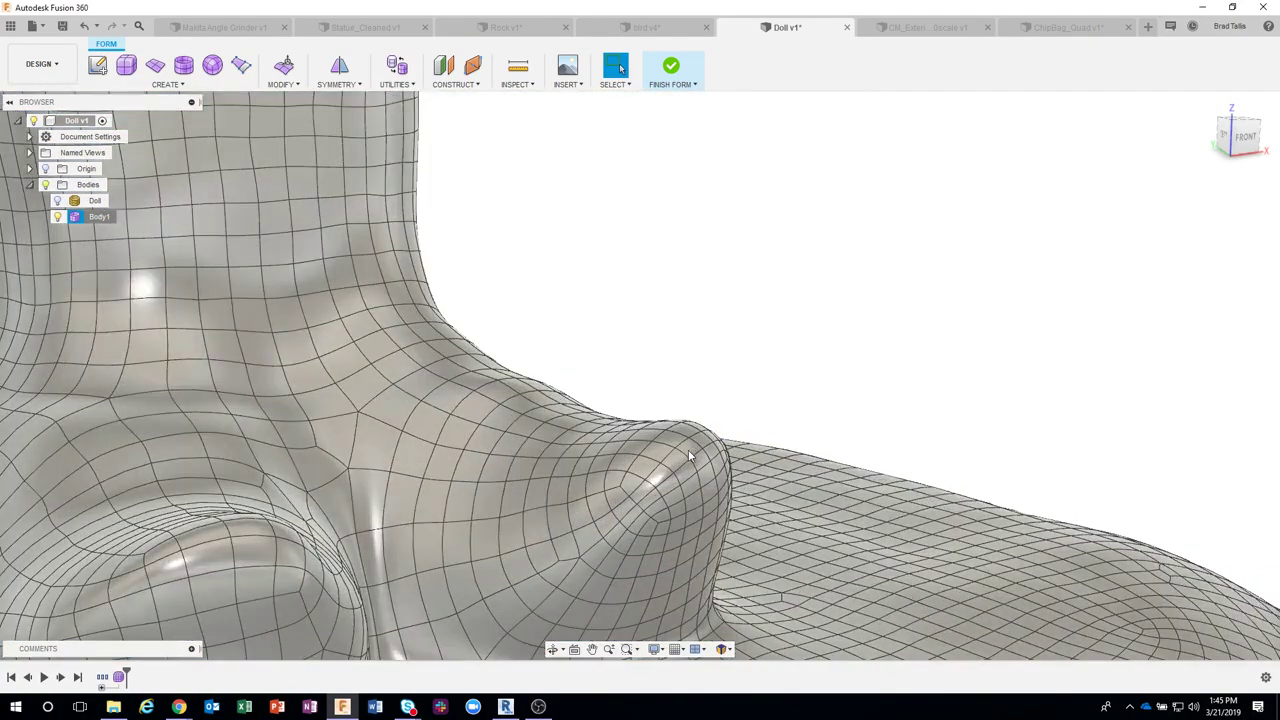
left_click(690, 447)
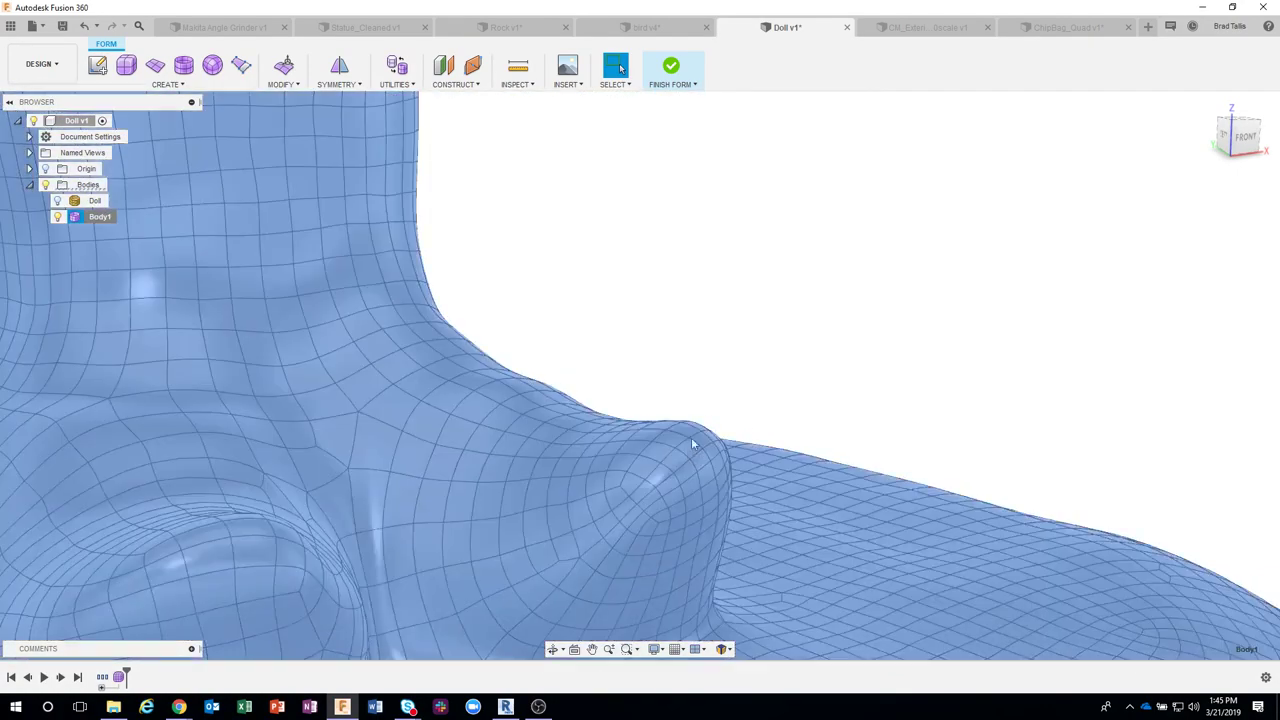
left_click(708, 320)
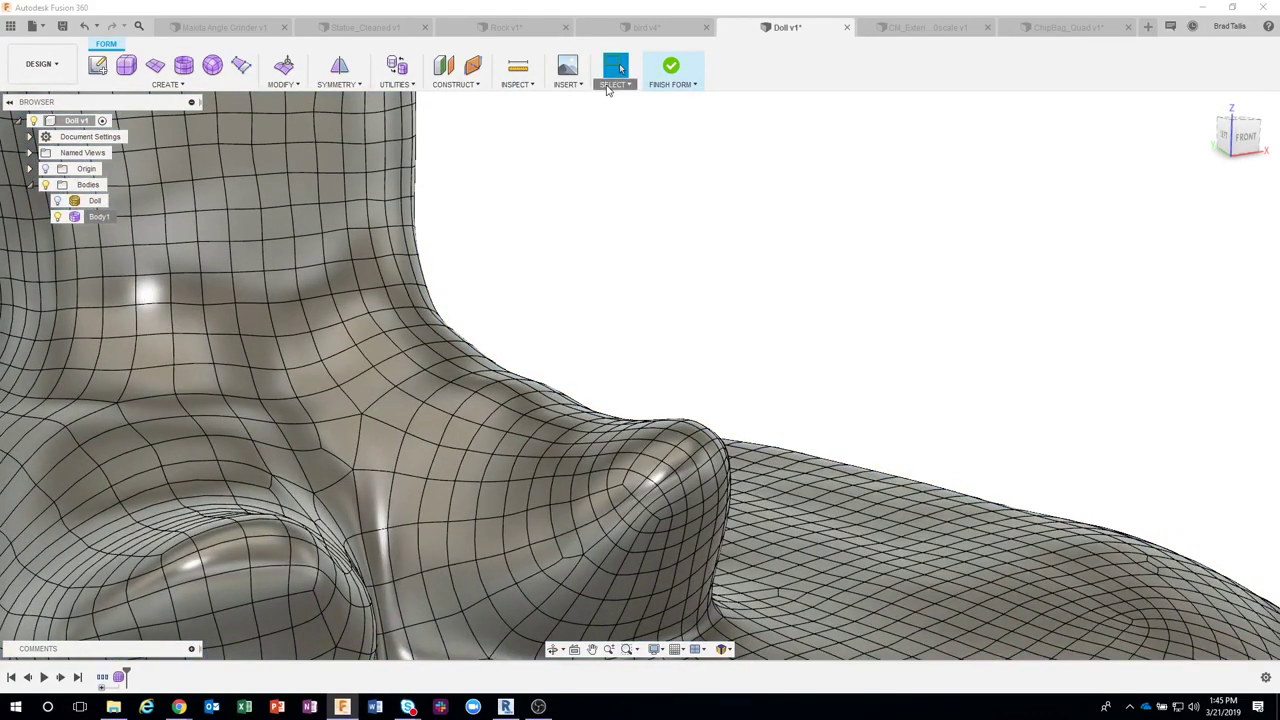
left_click(607, 88)
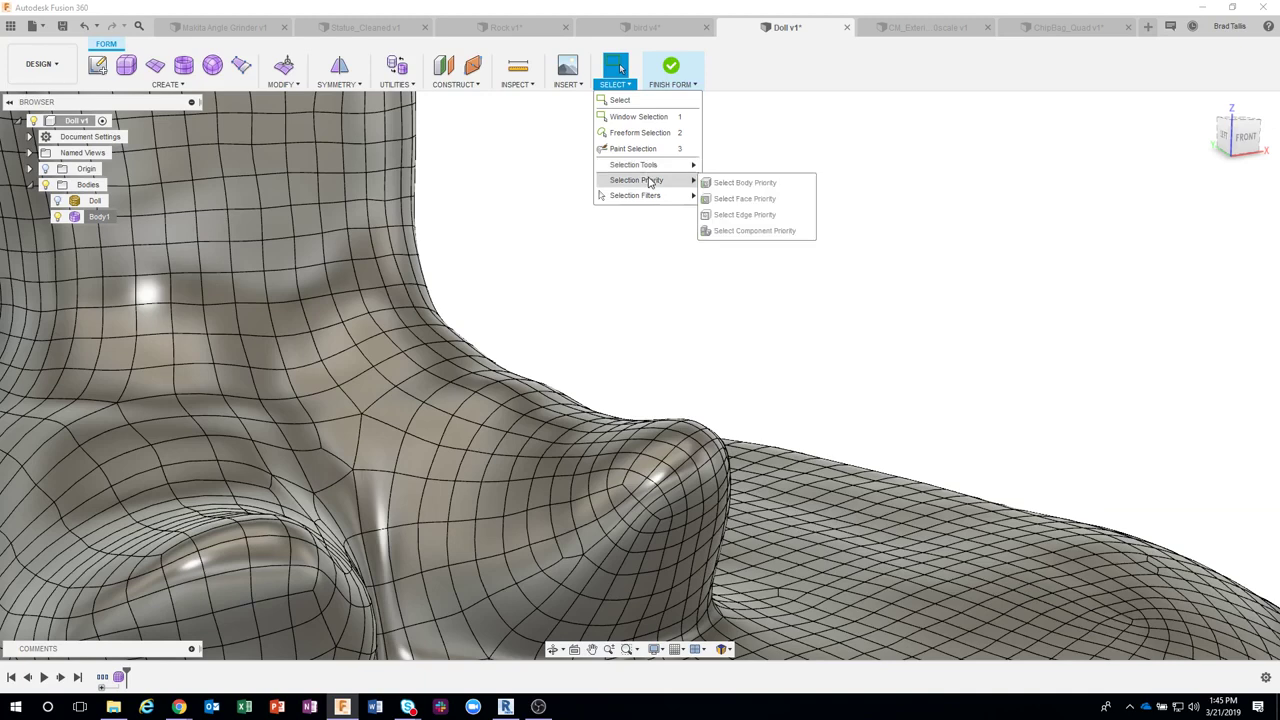
mouse_move(635, 195)
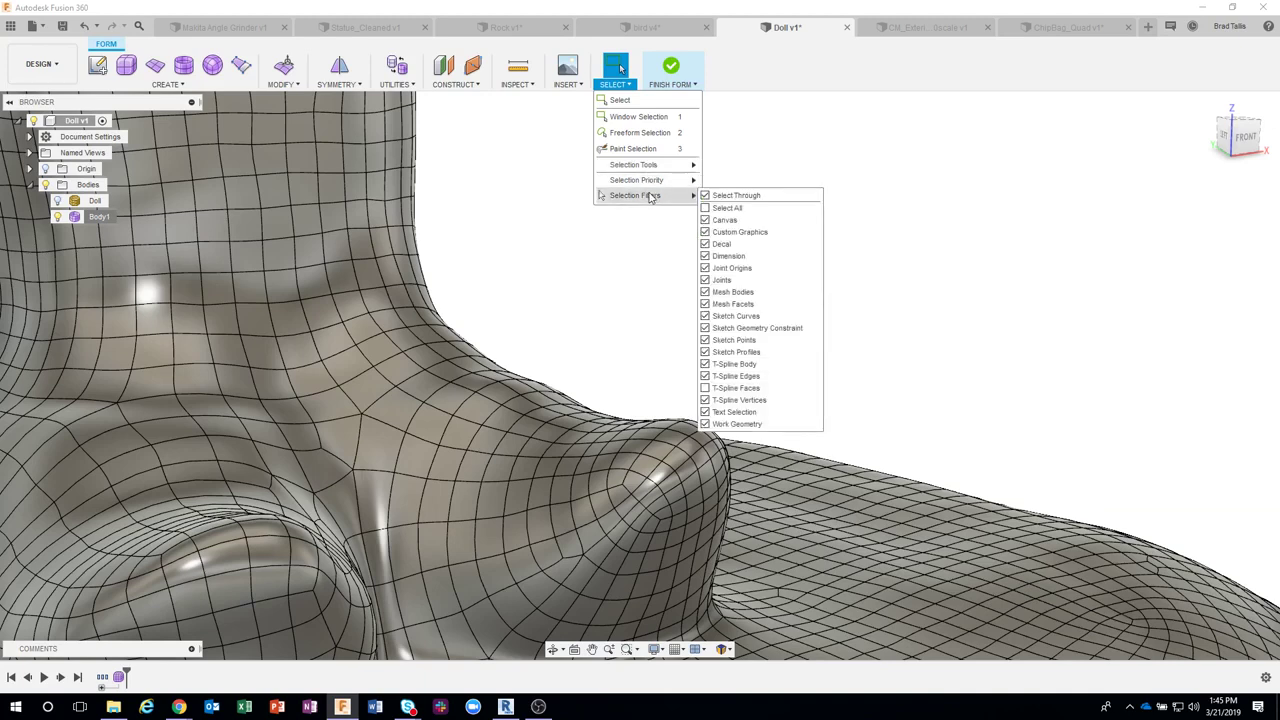
left_click(573, 199)
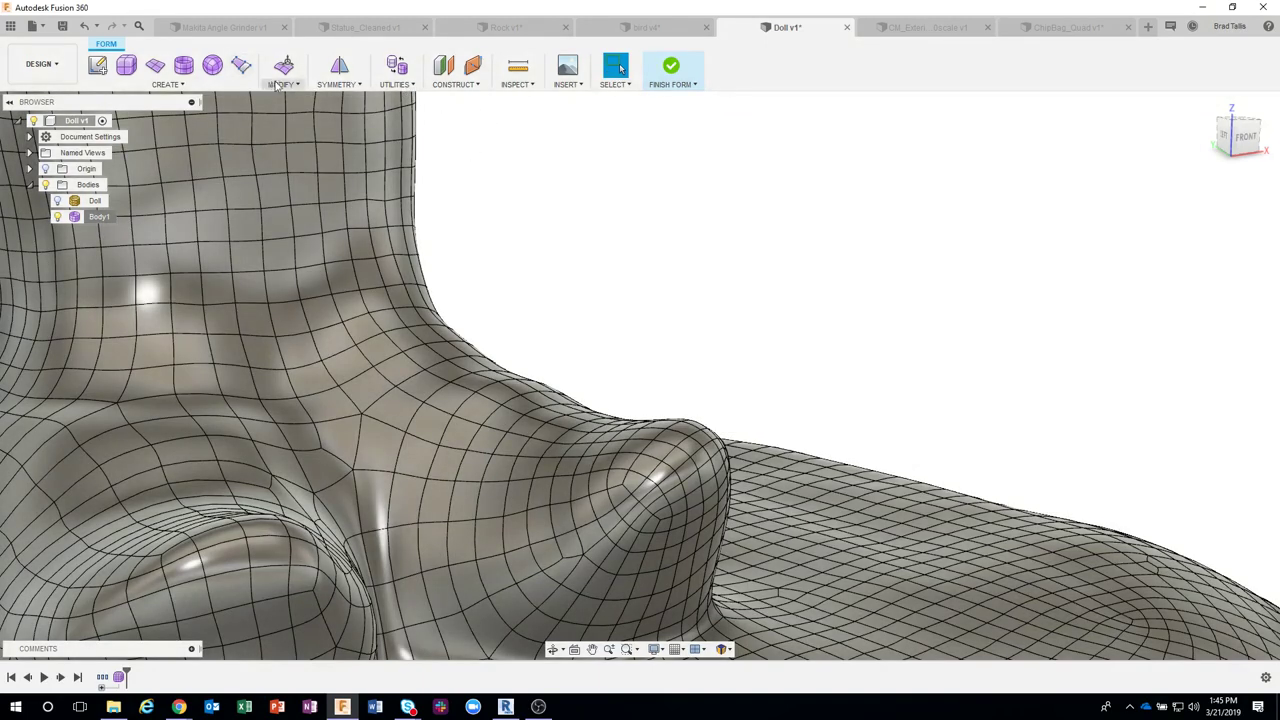
- In Edit Form, pick the face atop the base bump and pull it outward into a spike
left_click(280, 84)
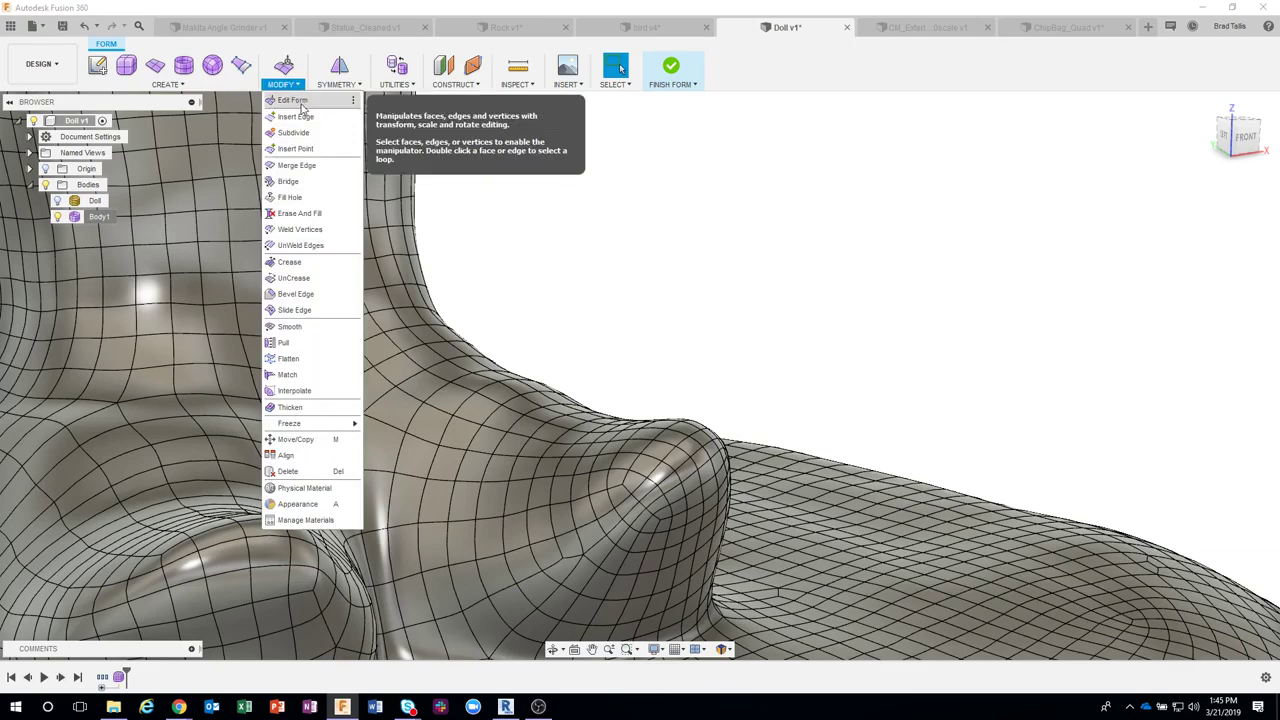
left_click(308, 104)
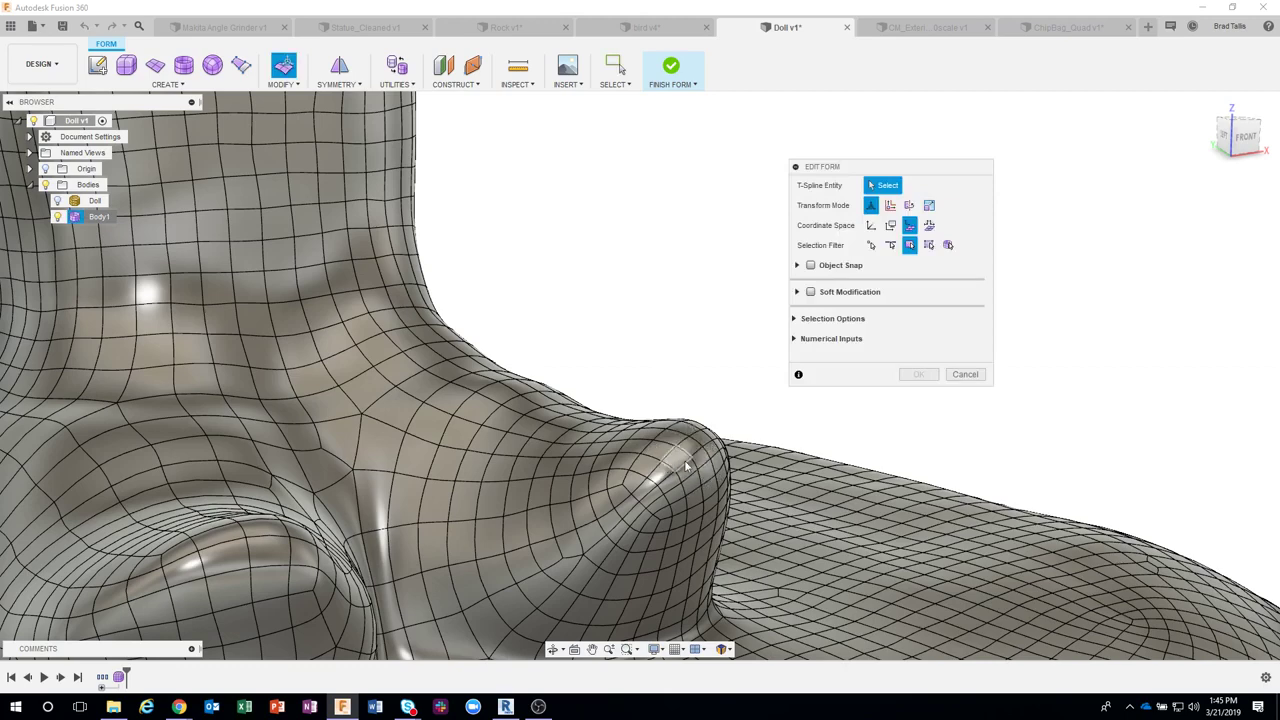
scroll(698, 443, "up", 2)
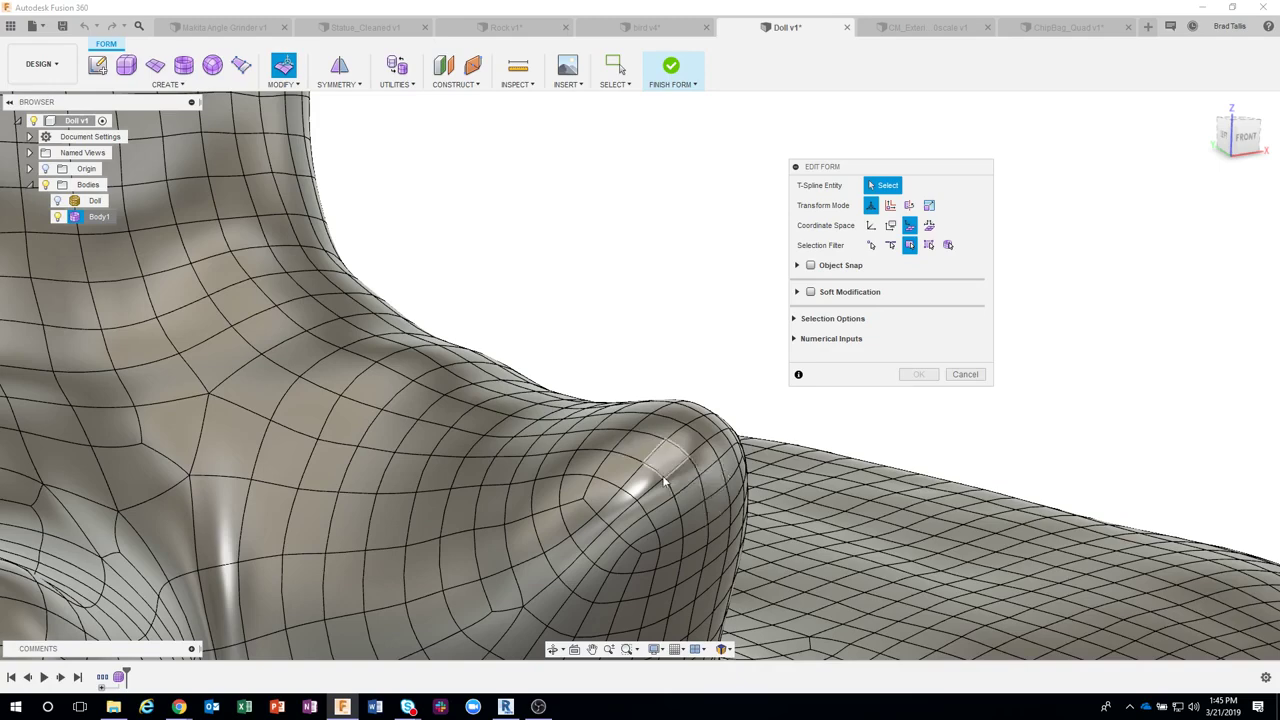
scroll(712, 470, "down", 2)
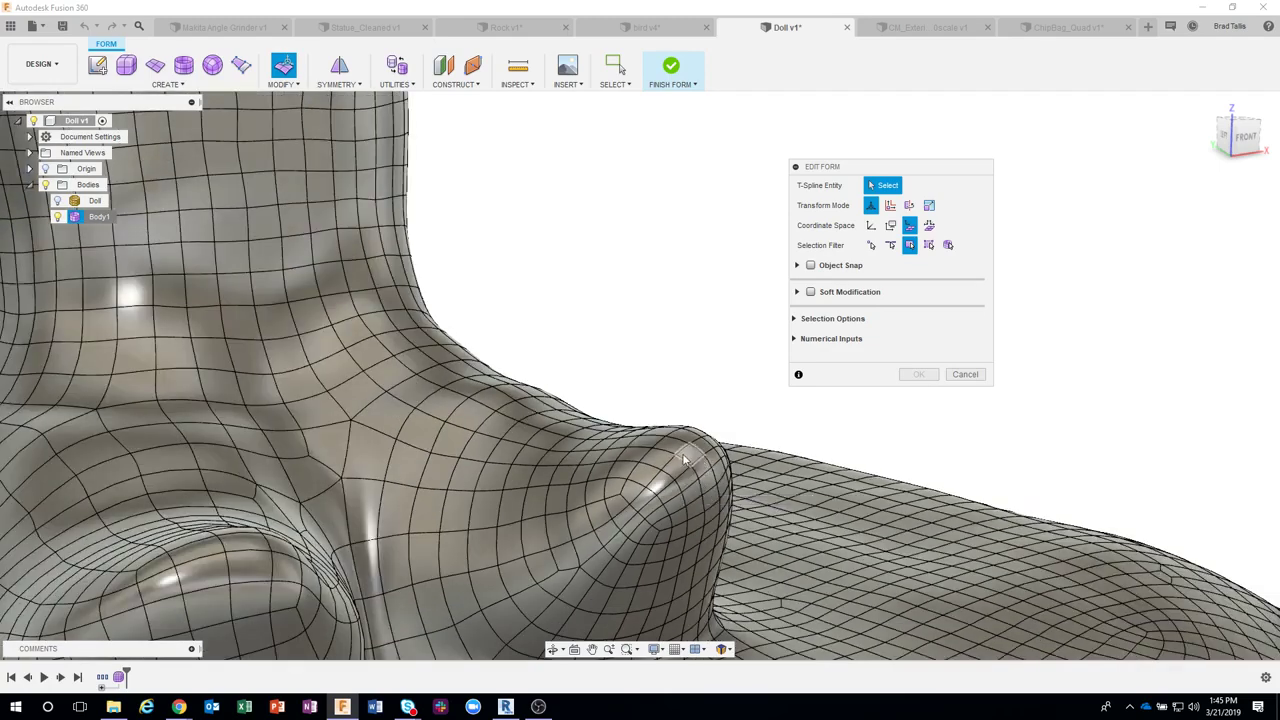
left_click(688, 458)
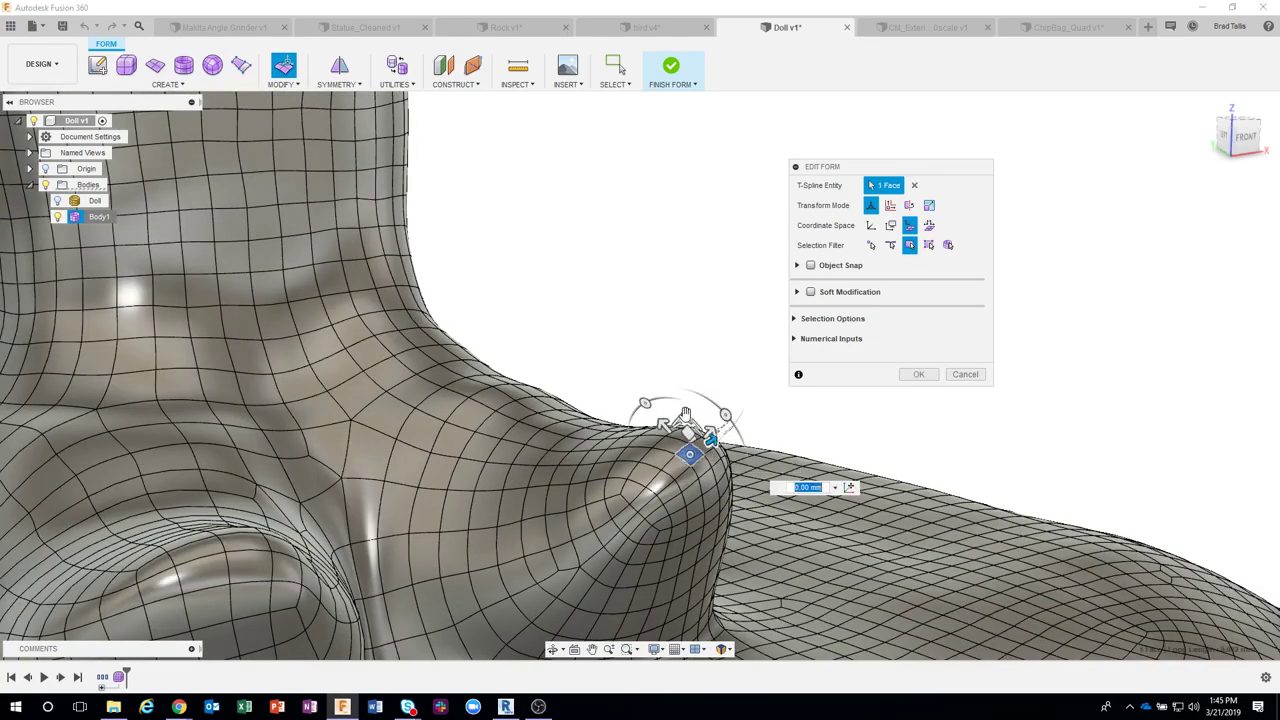
mouse_move(710, 446)
middle_mouse_down("shift")
mouse_move(708, 396)
mouse_move(667, 405)
middle_mouse_up("shift")
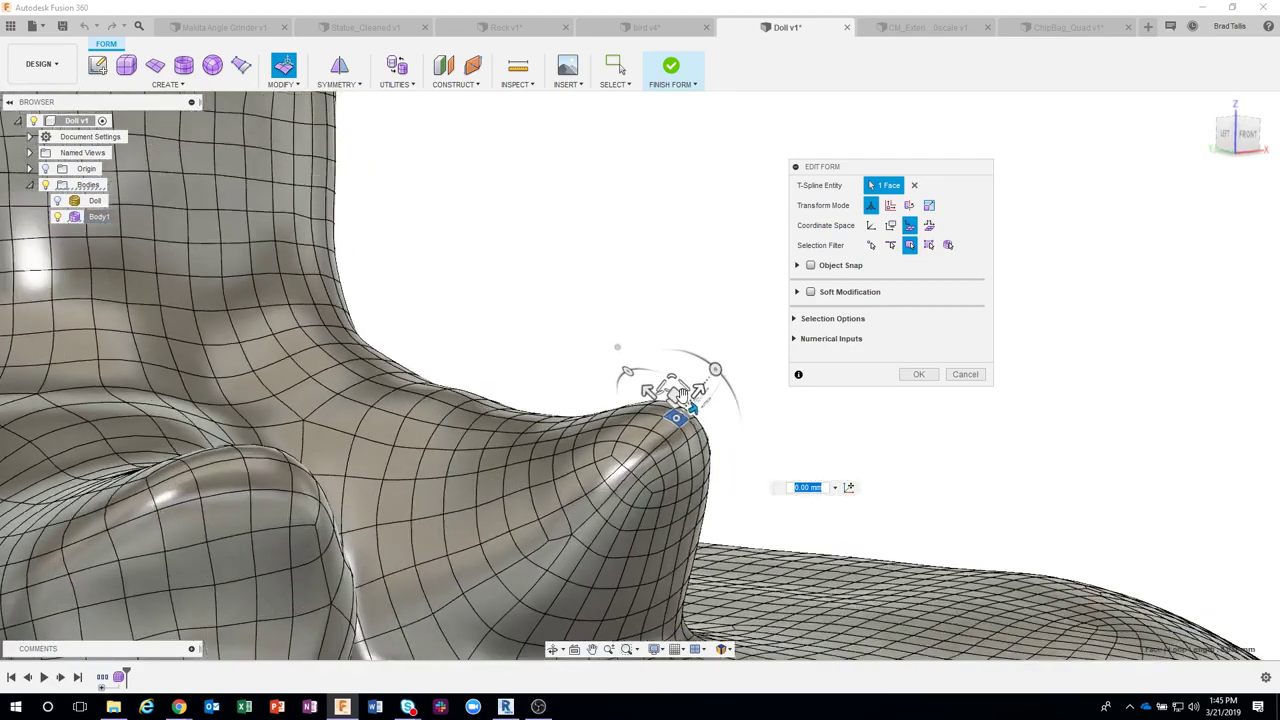
left_click_drag(665, 405, 703, 350)
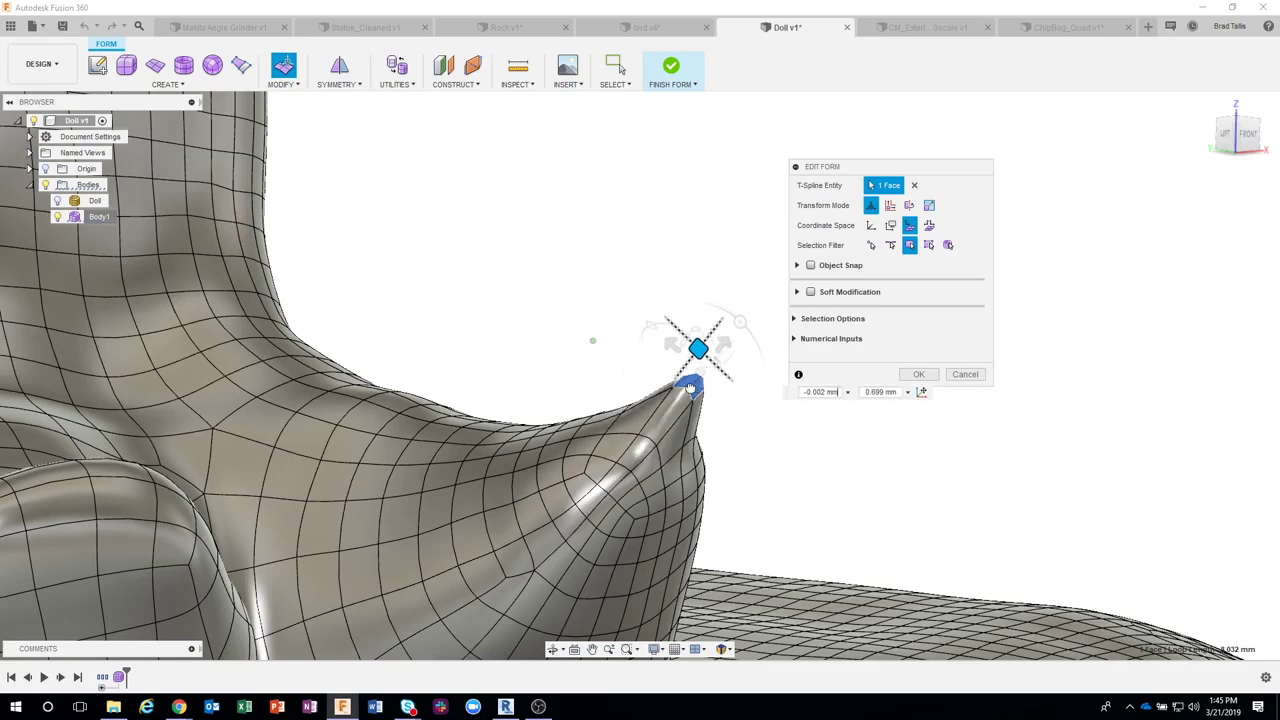
middle_click_drag(681, 400, 676, 405, "shift")
left_click_drag(676, 405, 707, 408)
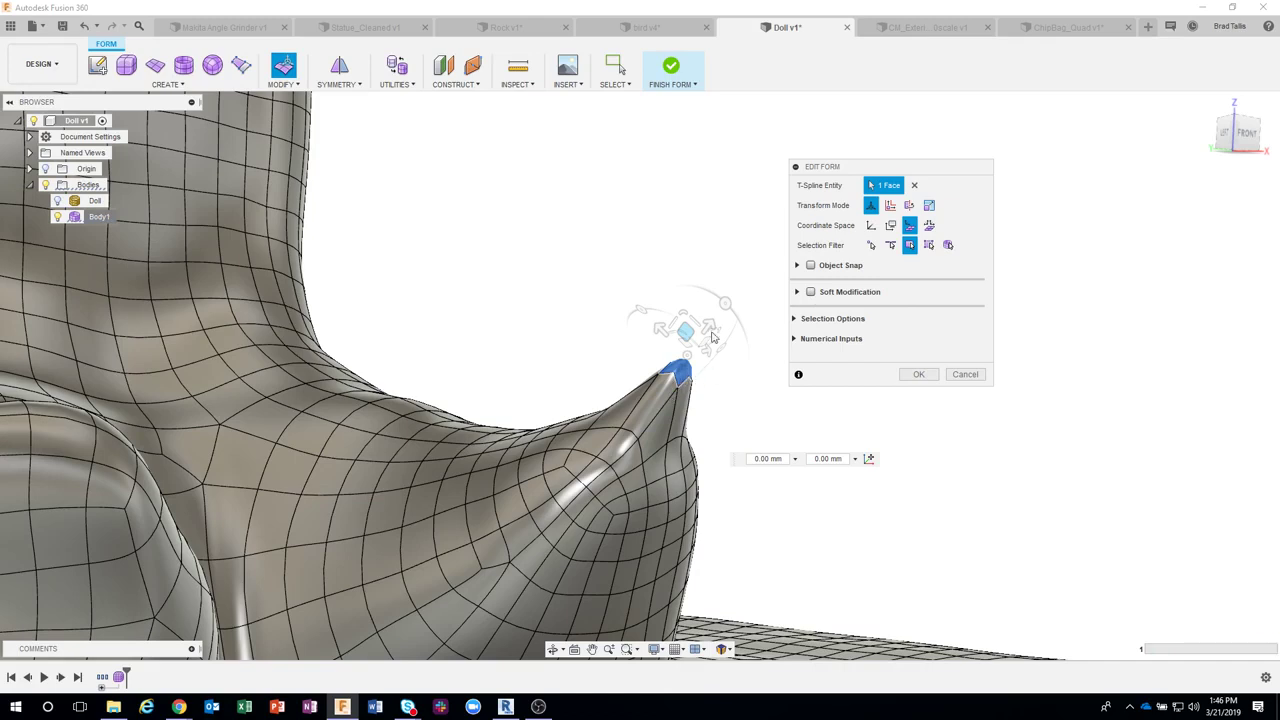
- Undo the spike and turn on Soft Modification with a 25 mm distance
key("ctrl+z")
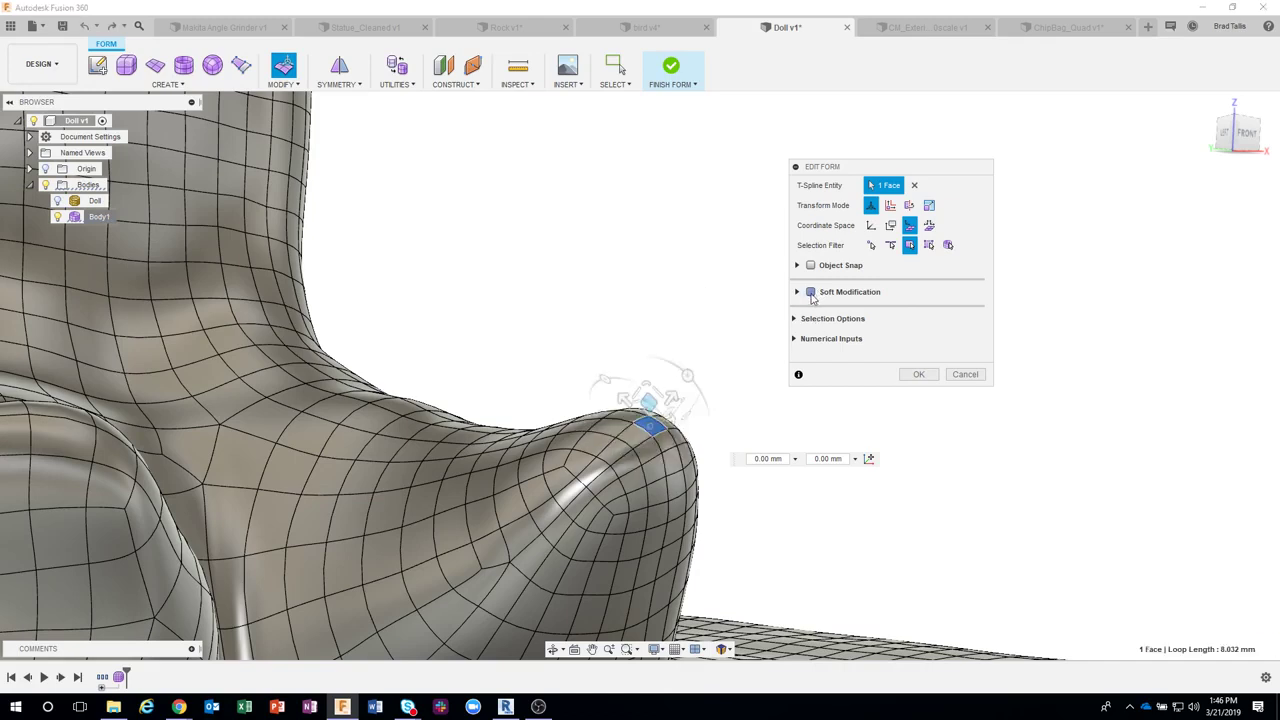
left_click(811, 292)
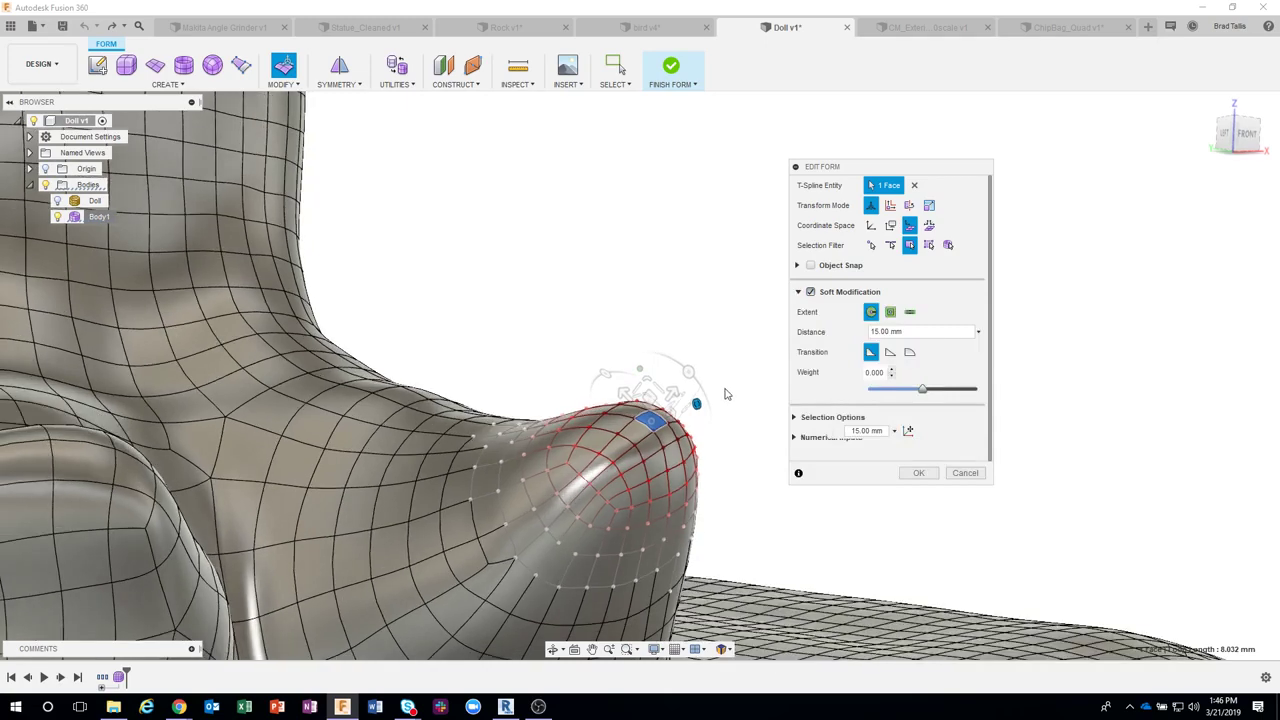
middle_click_drag(711, 397, 650, 420, "shift")
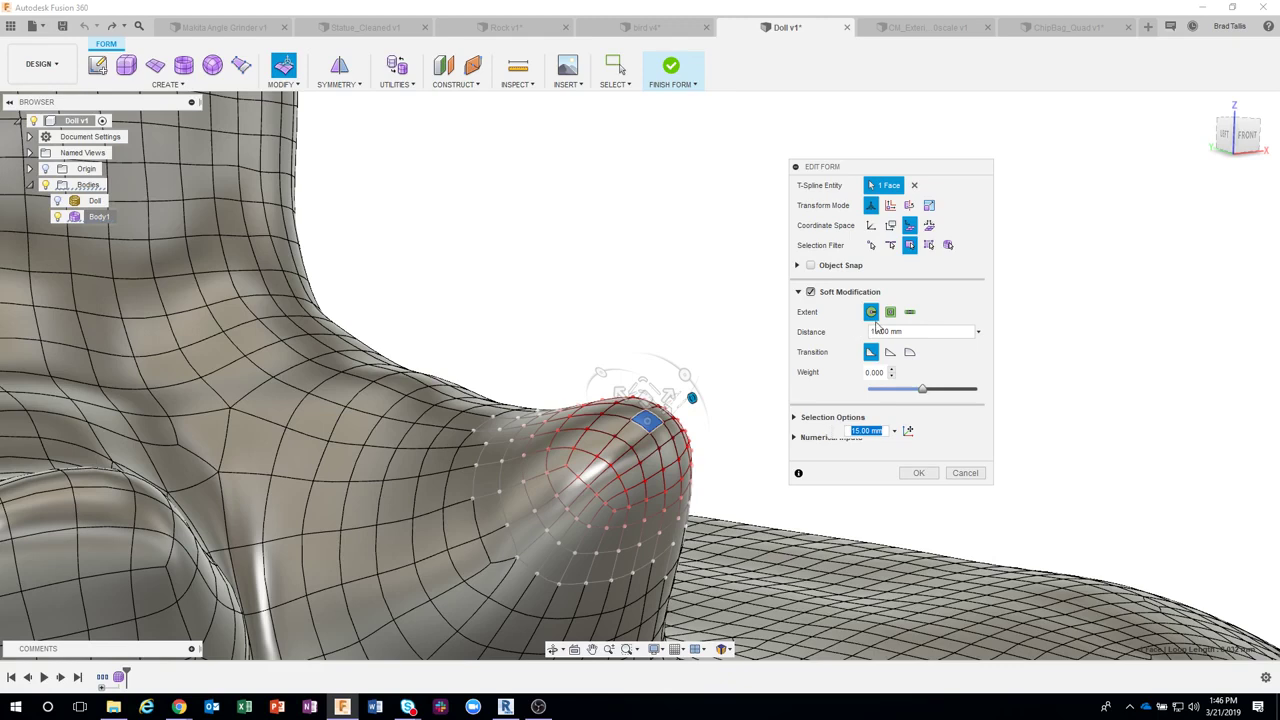
left_click(872, 332)
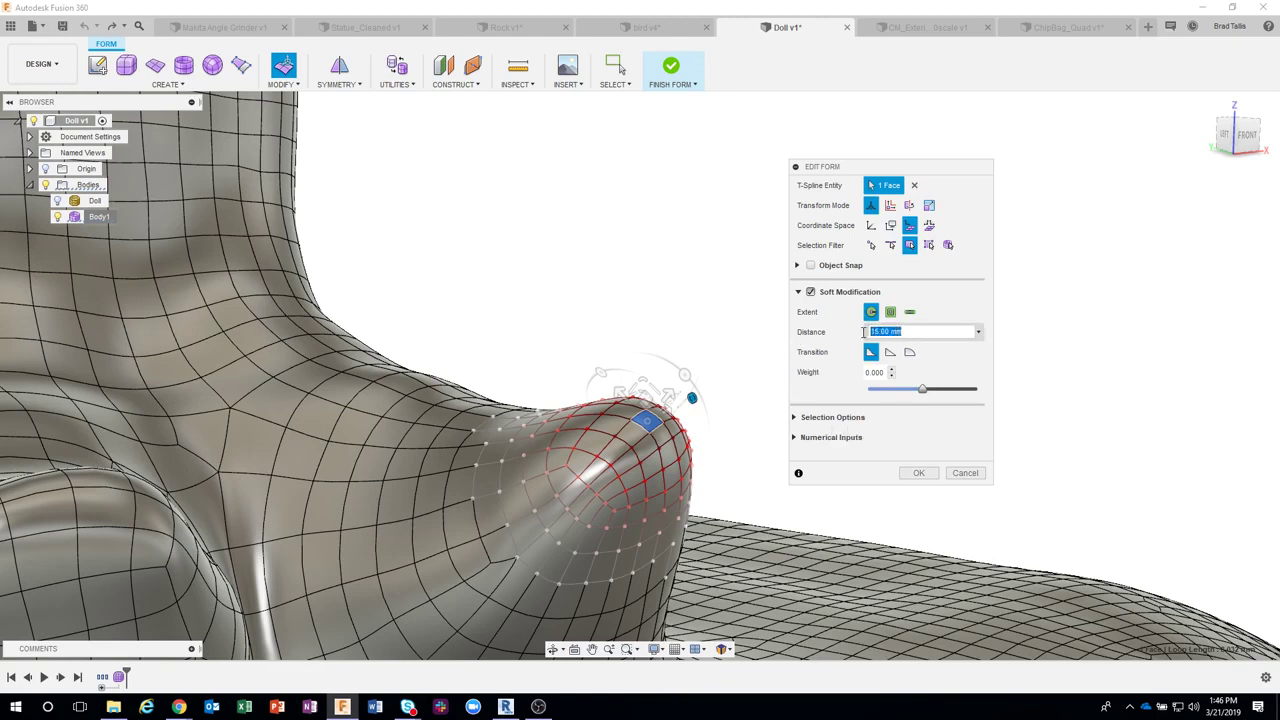
type("5")
key("Return")
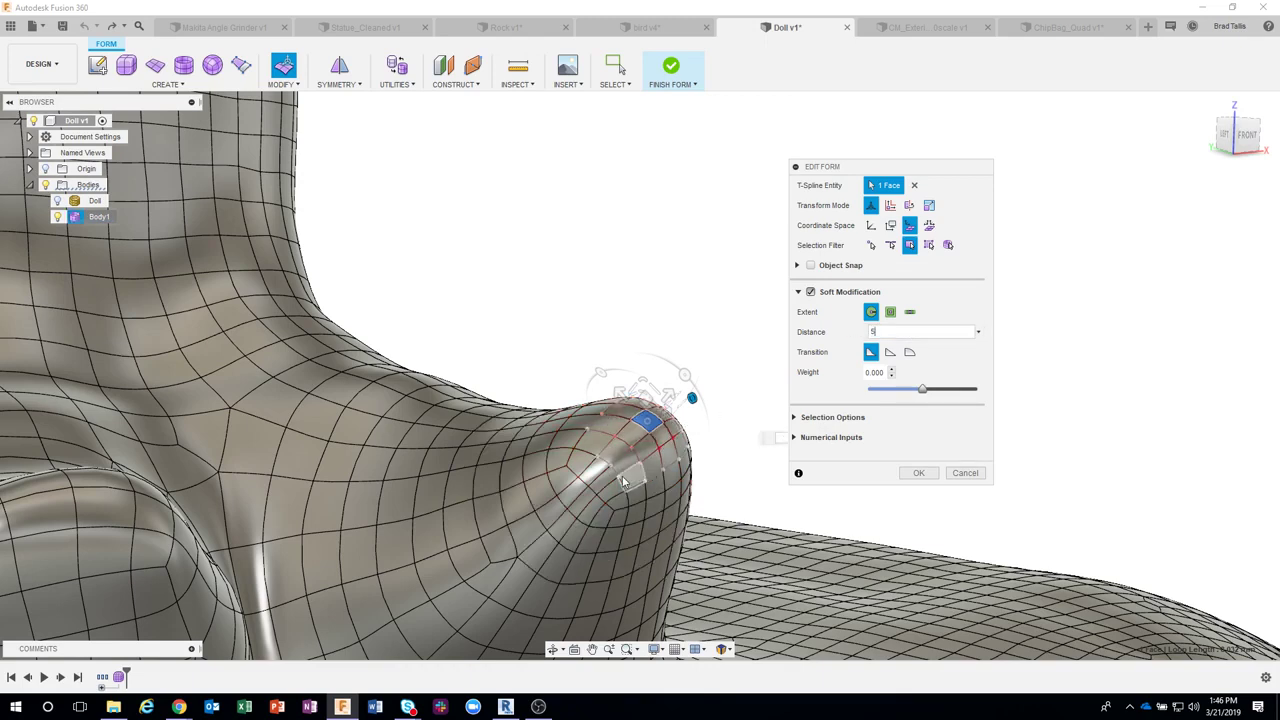
double_click(870, 332)
type("25")
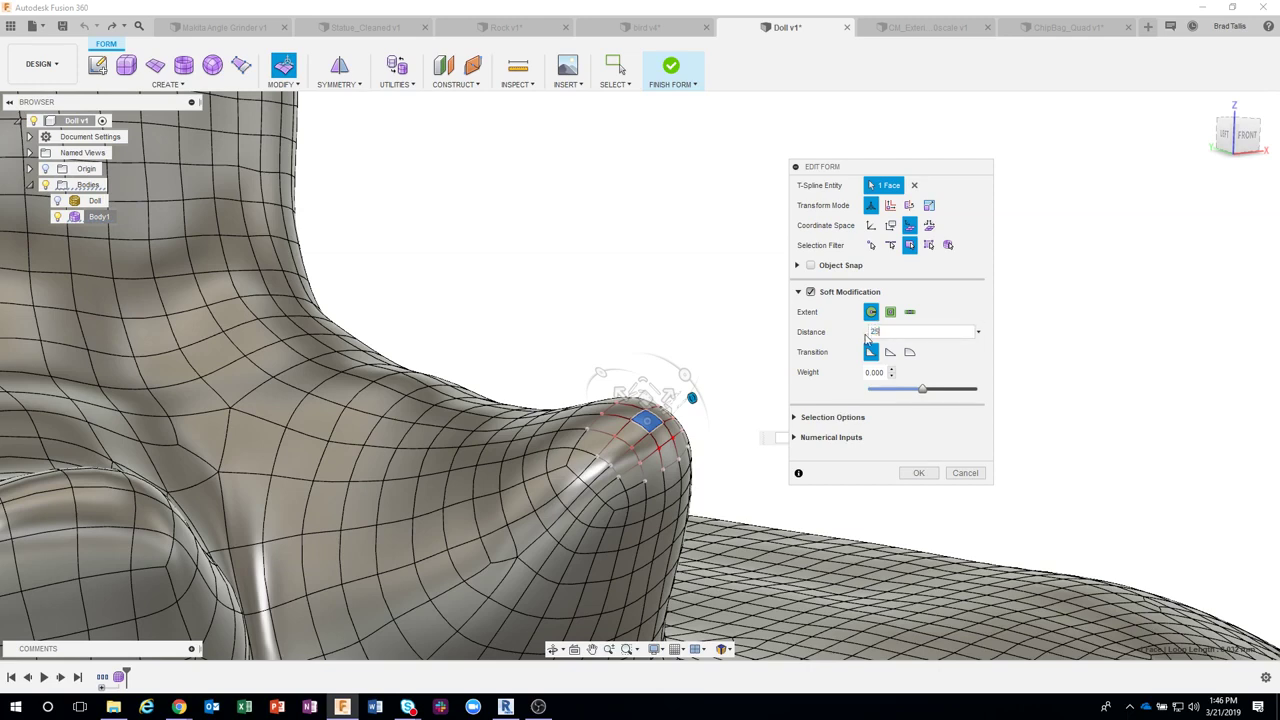
key("Return")
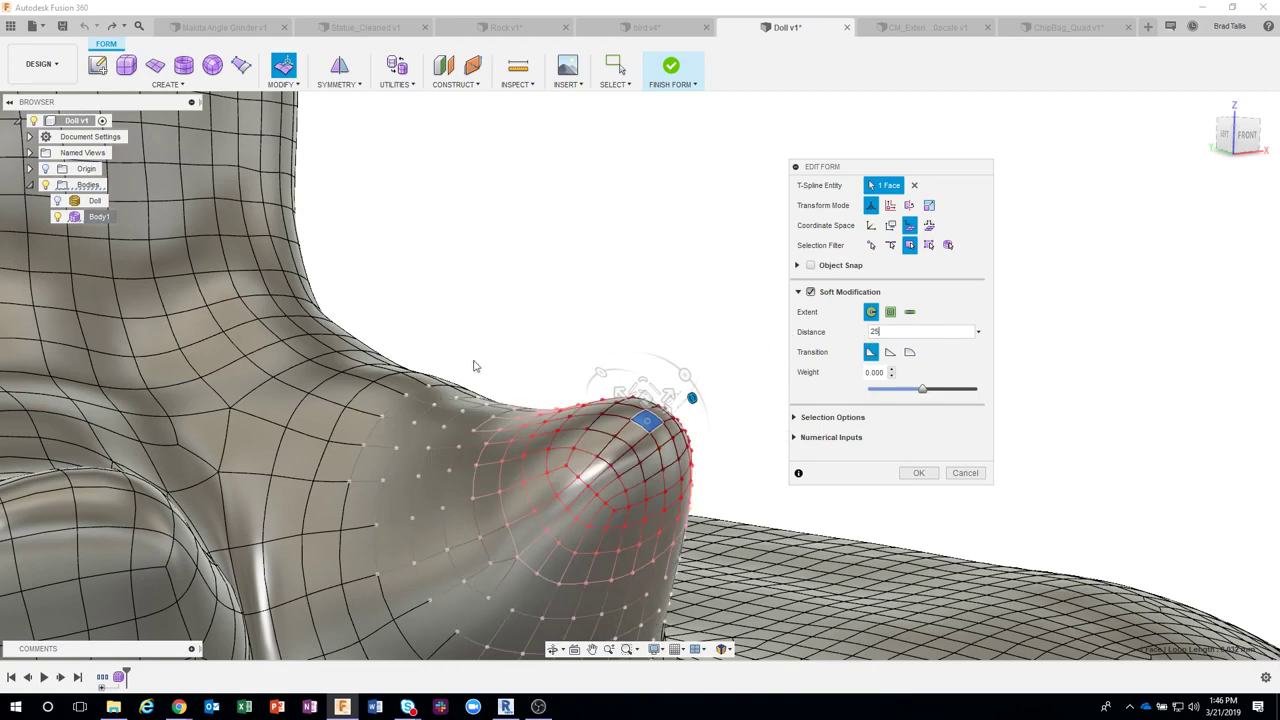
- Reselect the bump's top face, drag it with the soft falloff, and accept the edit
middle_click_drag(636, 264, 642, 304, "shift")
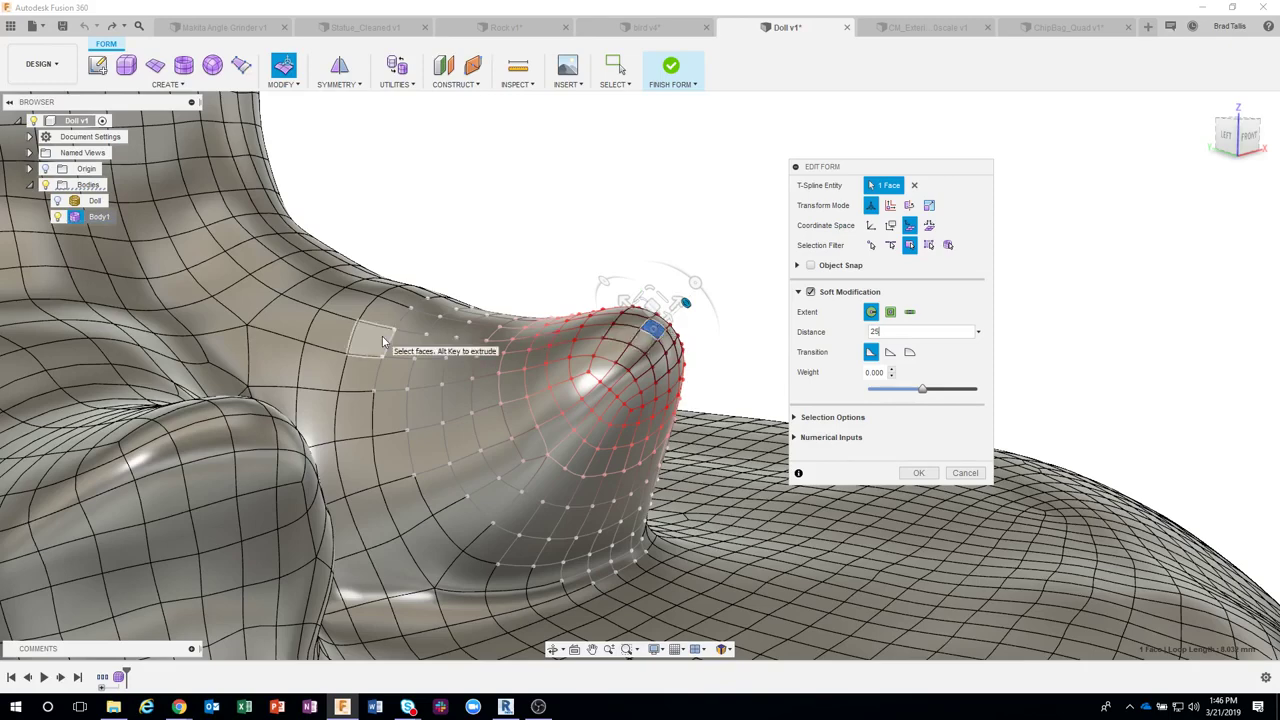
middle_click_drag(390, 334, 662, 312, "shift")
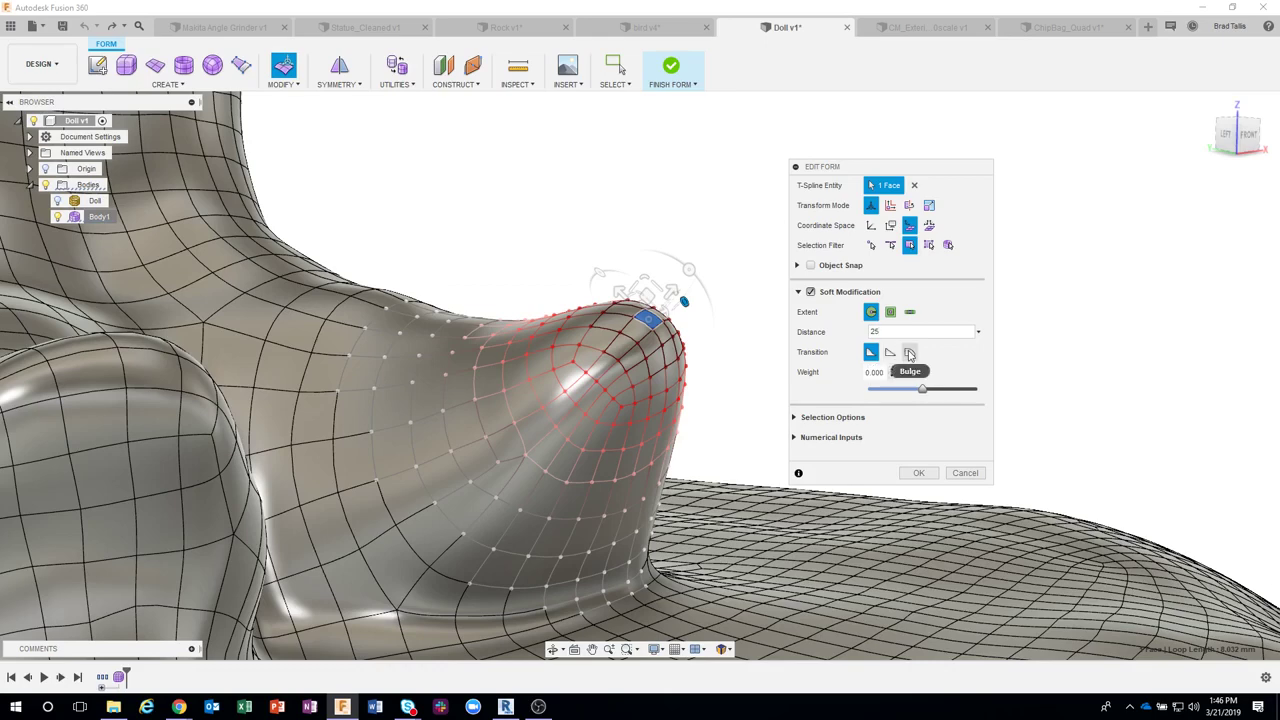
middle_click_drag(677, 322, 675, 296, "shift")
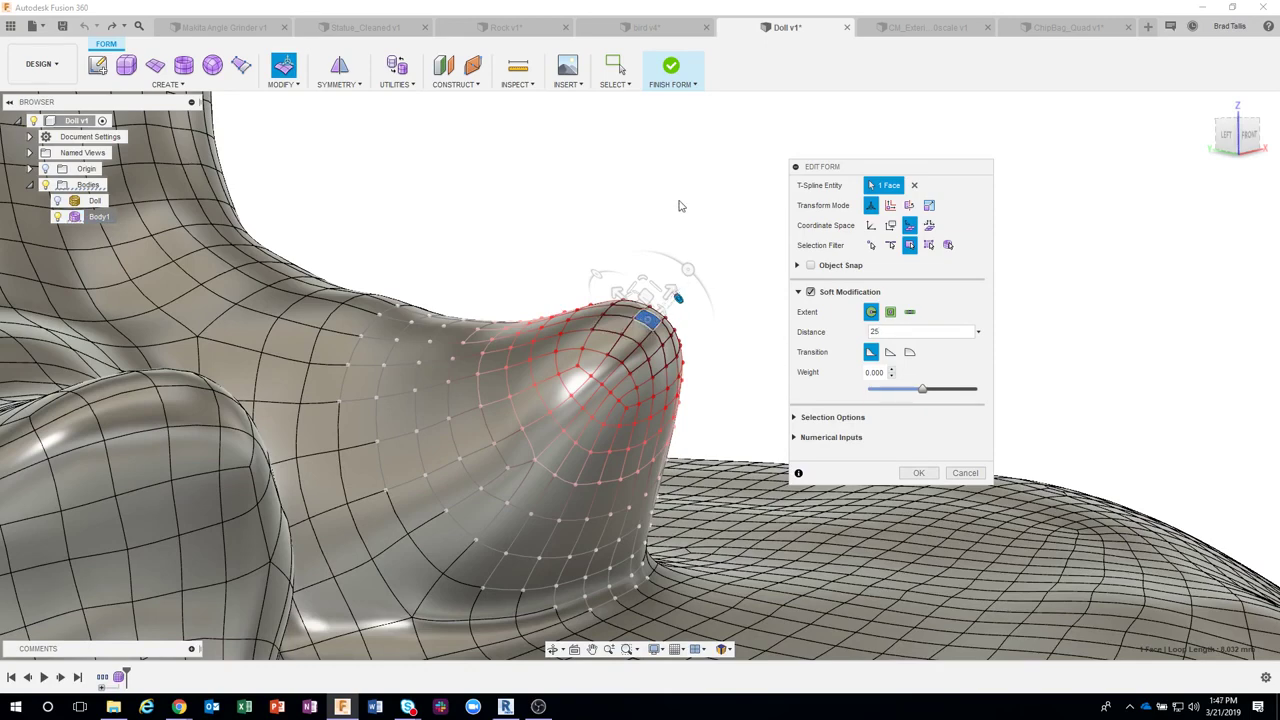
left_click(679, 270)
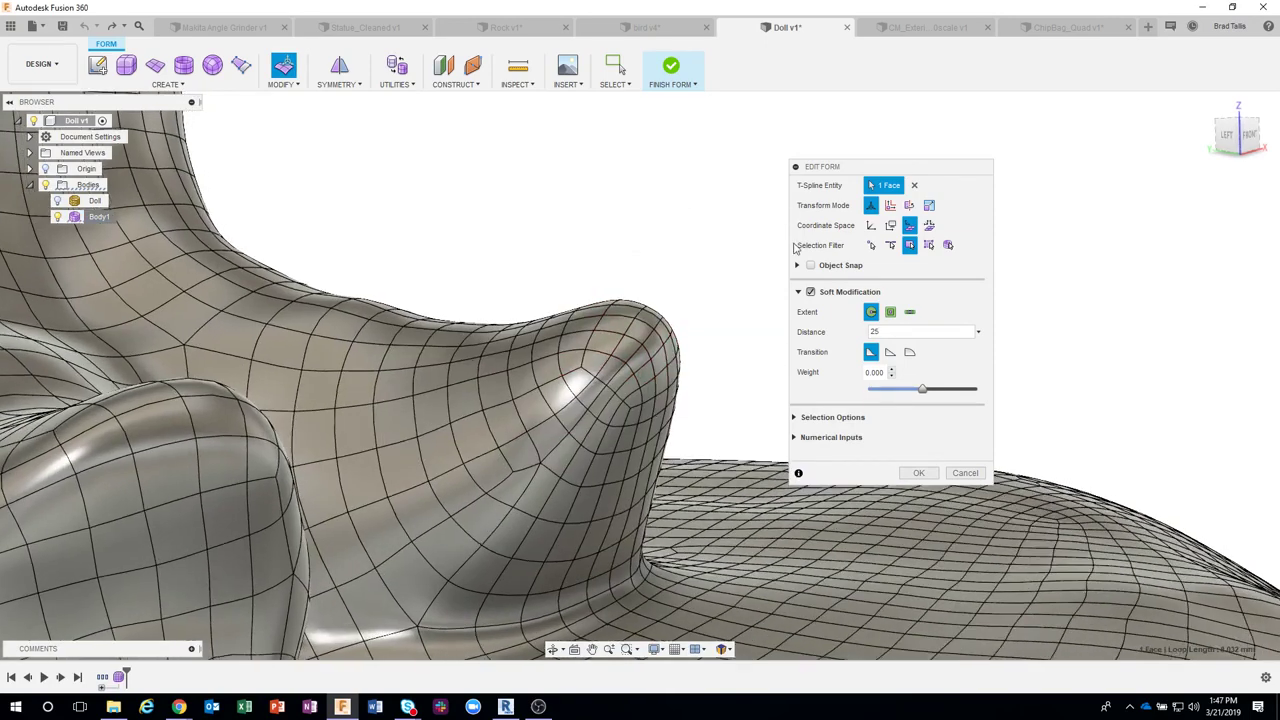
scroll(680, 303, "up", 5)
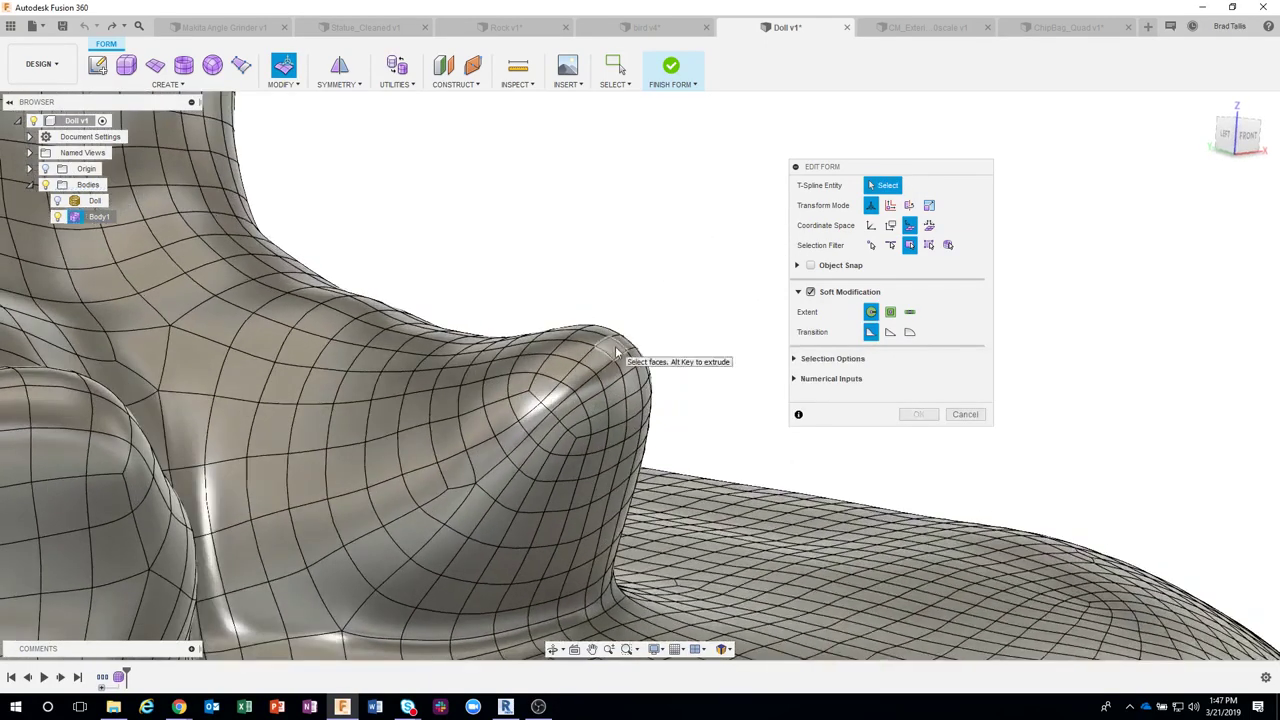
left_click(612, 347)
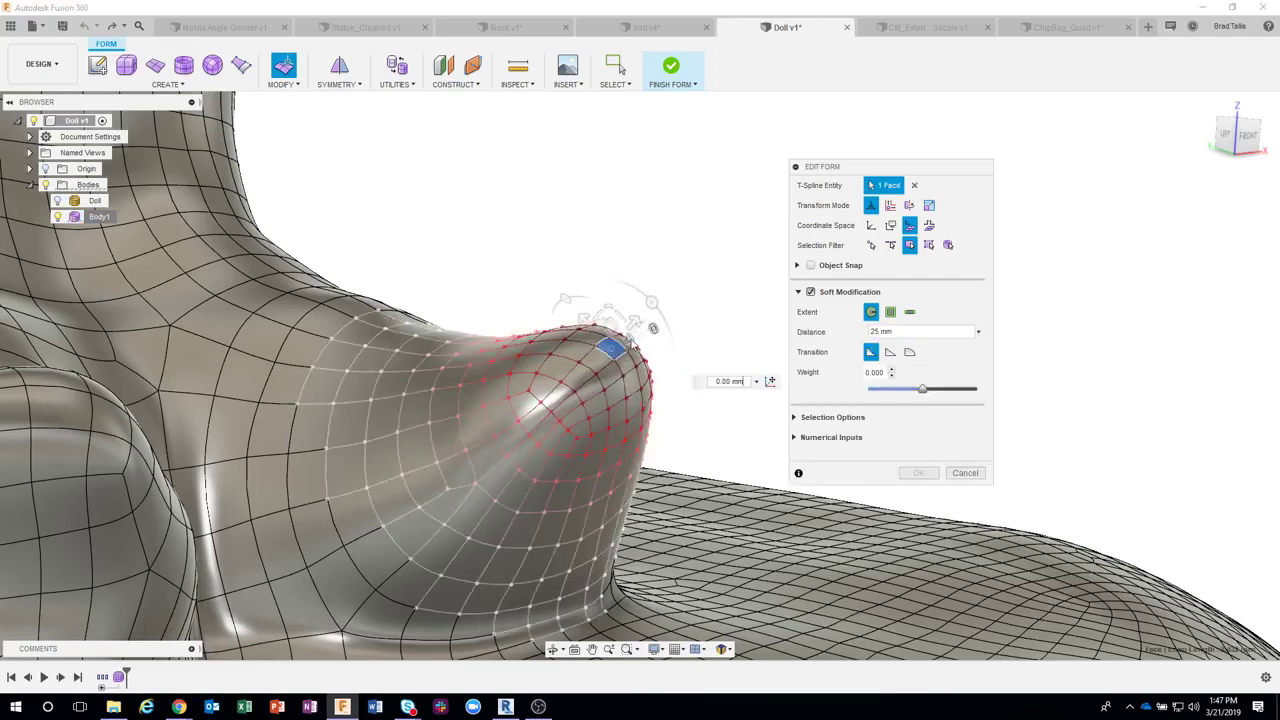
left_click_drag(637, 320, 590, 374)
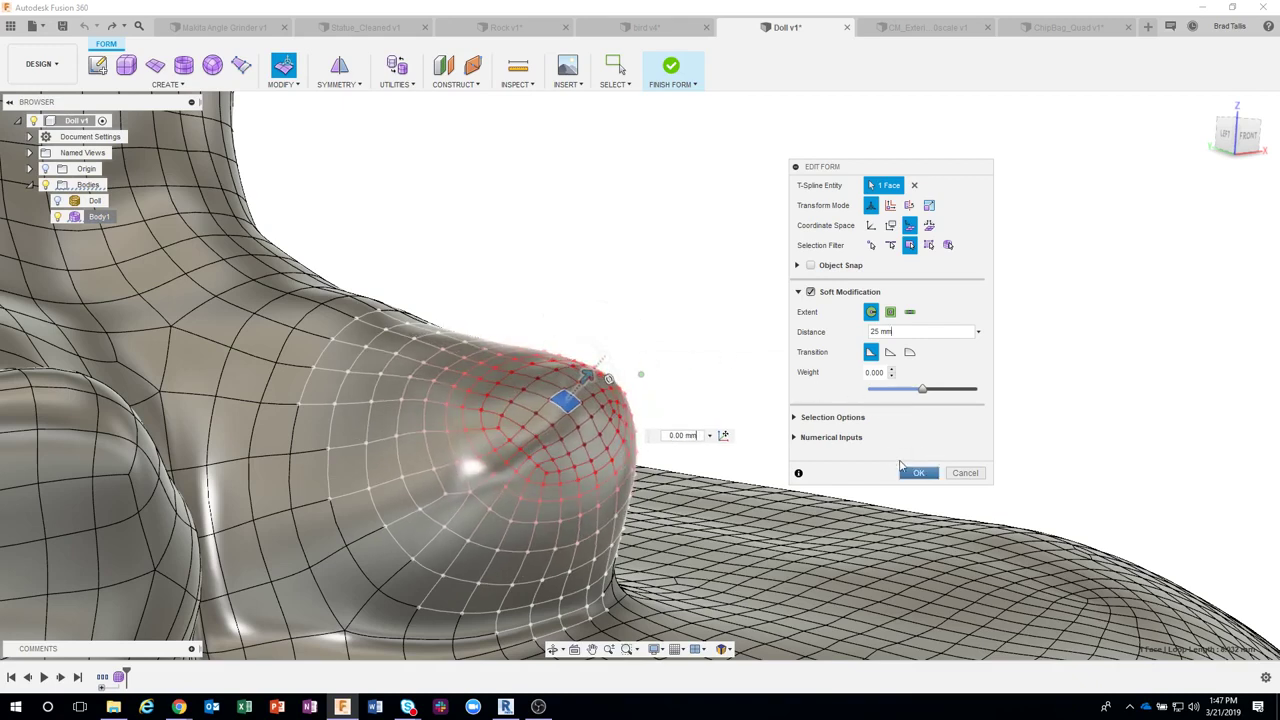
left_click(918, 472)
scroll(805, 404, "down", 3)
scroll(805, 404, "down", 5)
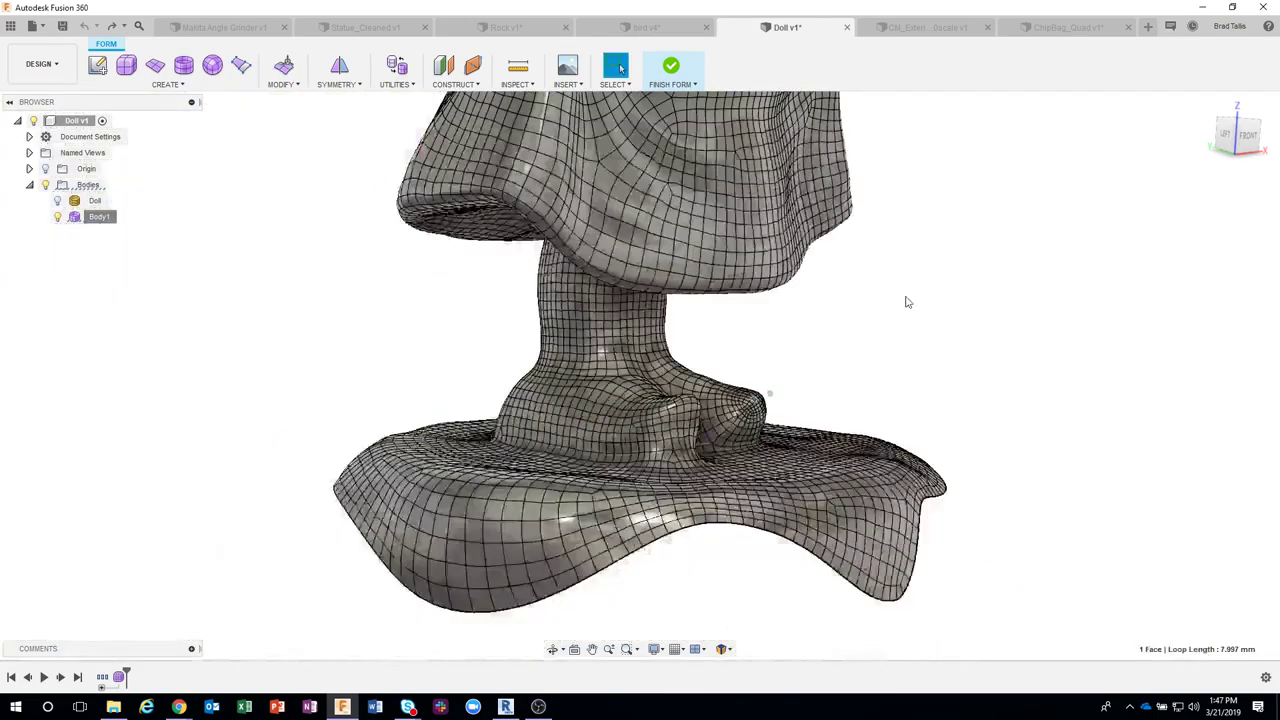
mouse_move(906, 297)
middle_mouse_down("shift")
mouse_move(931, 320)
mouse_move(852, 347)
mouse_move(769, 226)
mouse_move(777, 211)
mouse_move(829, 309)
mouse_move(757, 443)
mouse_move(606, 531)
mouse_move(763, 480)
mouse_move(809, 420)
mouse_move(737, 491)
mouse_move(689, 513)
mouse_move(677, 571)
middle_mouse_up("shift")
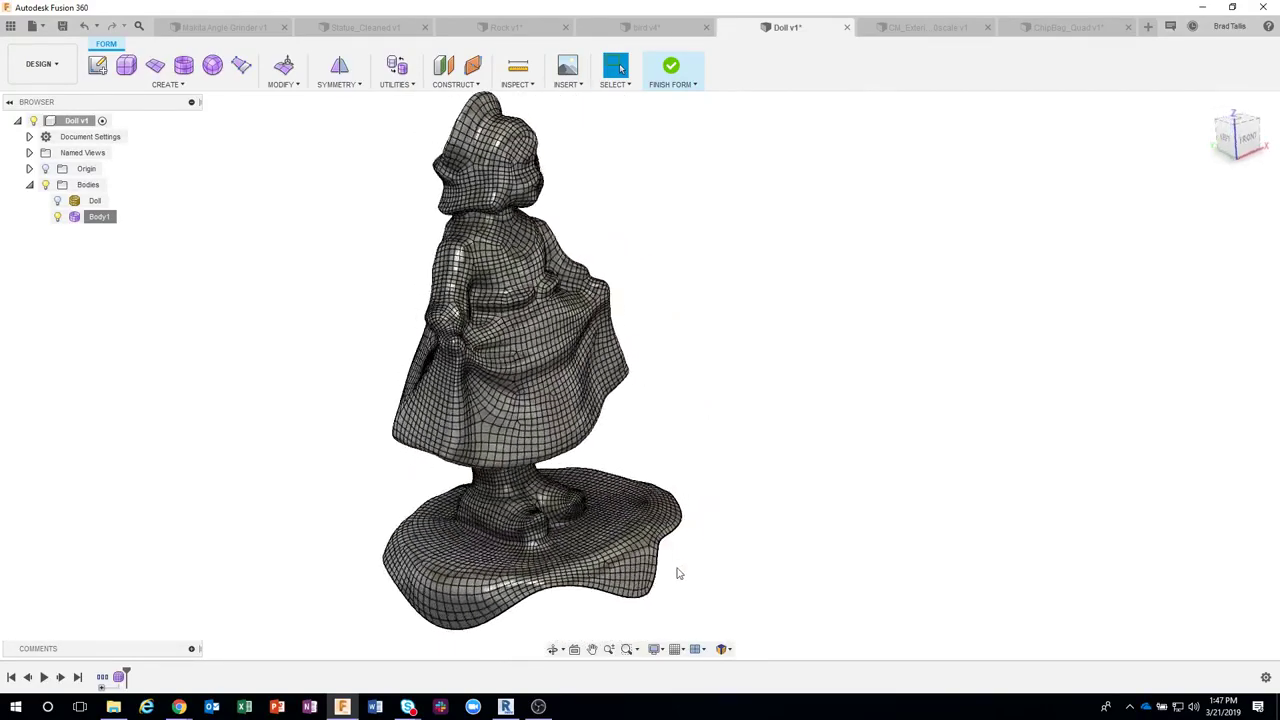
scroll(643, 586, "up", 3)
scroll(646, 586, "up", 3)
scroll(683, 538, "up", 2)
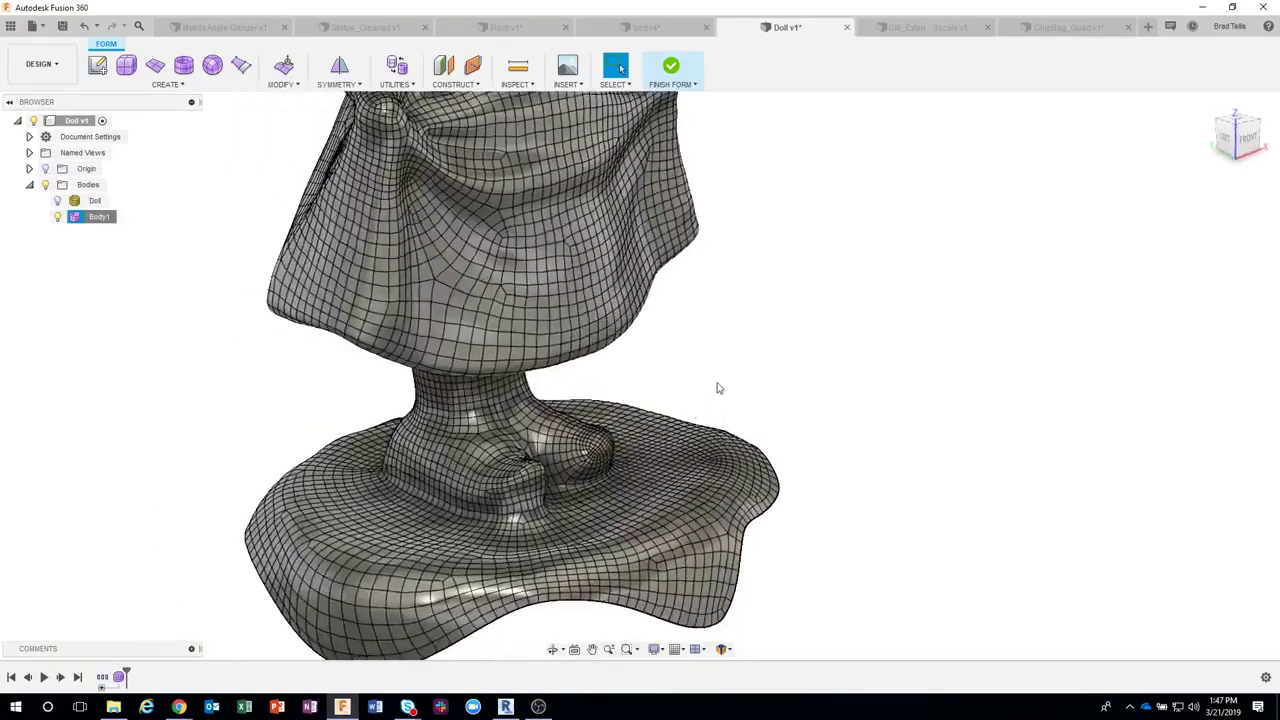
scroll(683, 379, "up", 2)
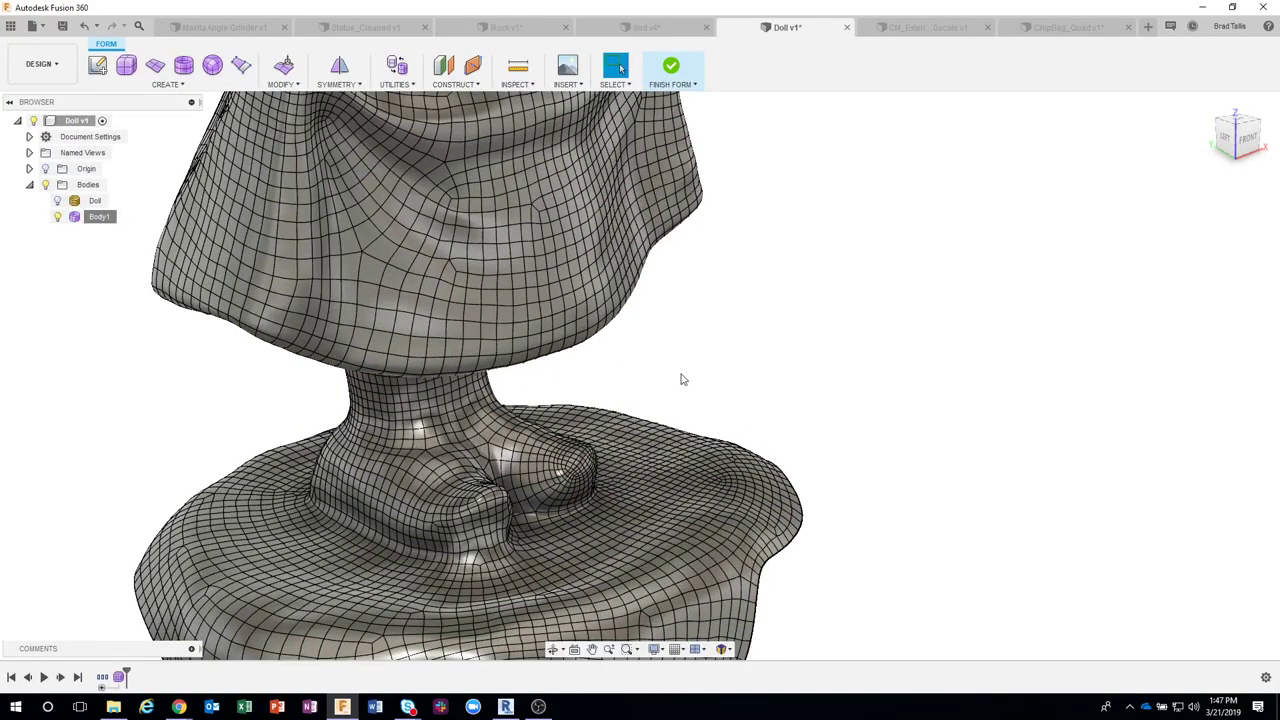
mouse_move(680, 379)
middle_mouse_down("shift")
mouse_move(689, 443)
mouse_move(770, 399)
middle_mouse_up("shift")
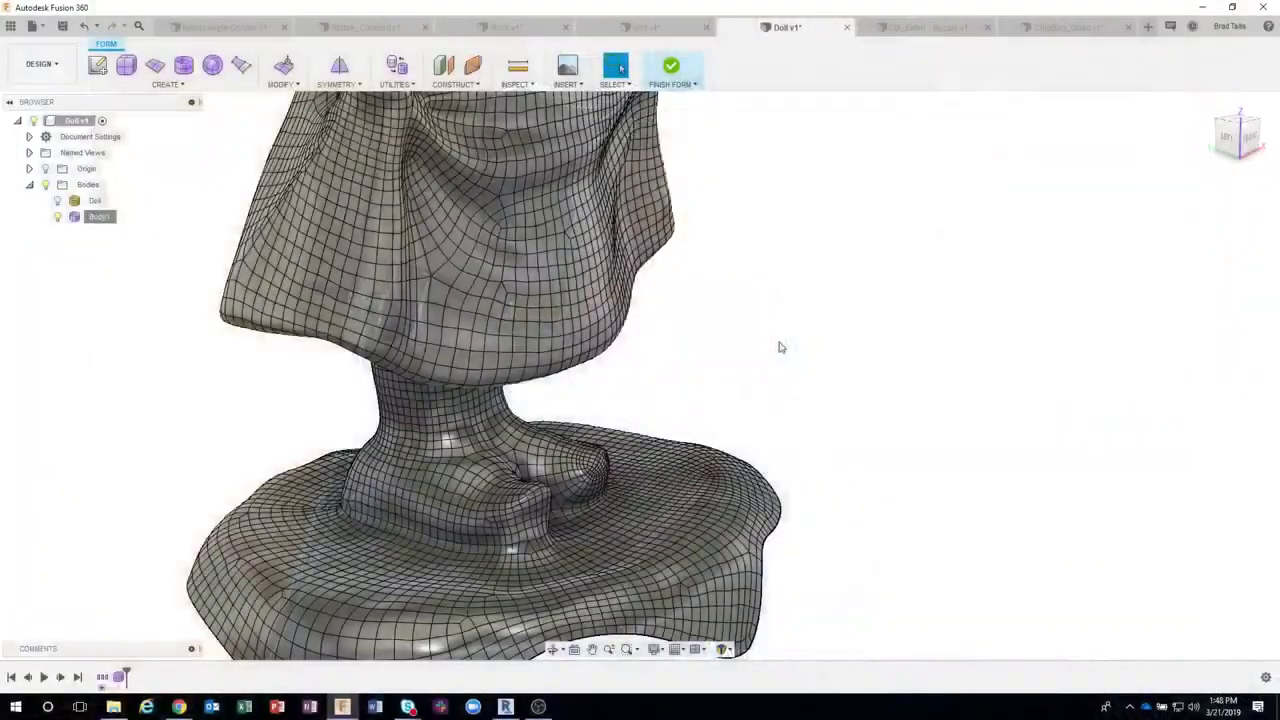
- In ReCap Photo, open Doll.rcm from the Dashboard without saving the rock, then turn it front-facing
left_click(505, 707)
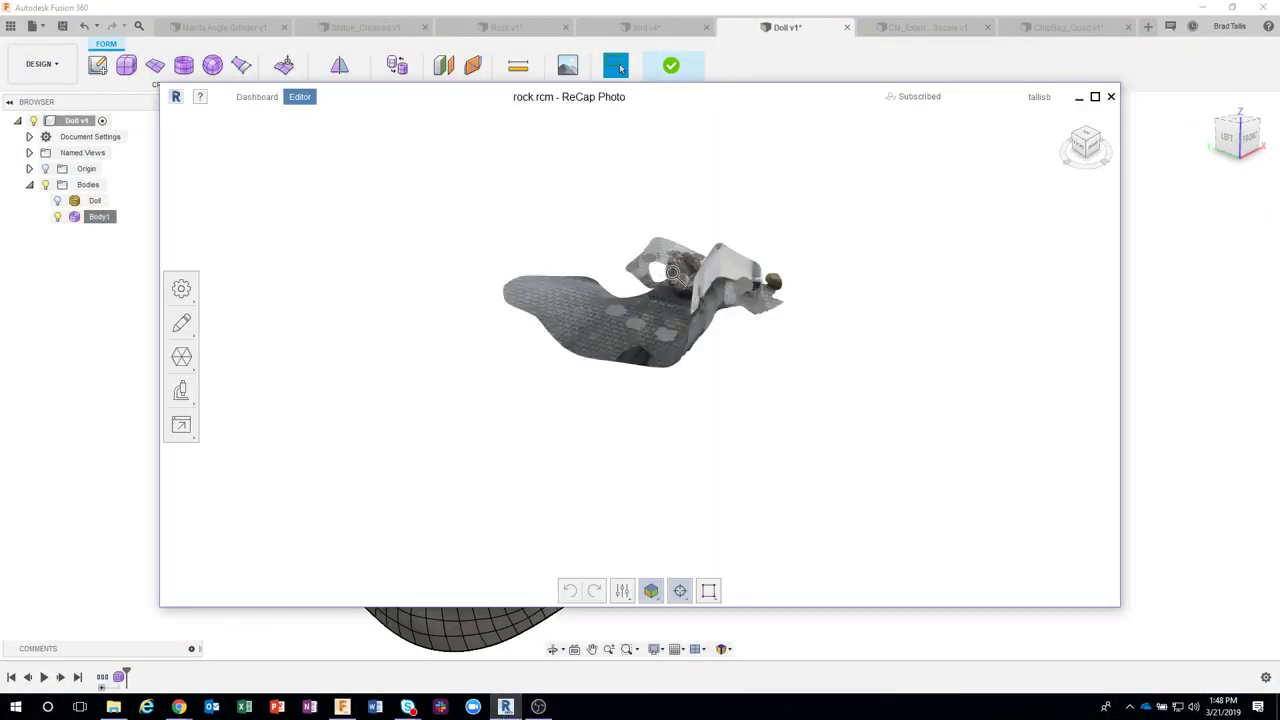
scroll(672, 272, "down", 1)
scroll(674, 273, "down", 1)
scroll(678, 274, "up", 2)
scroll(684, 276, "up", 5)
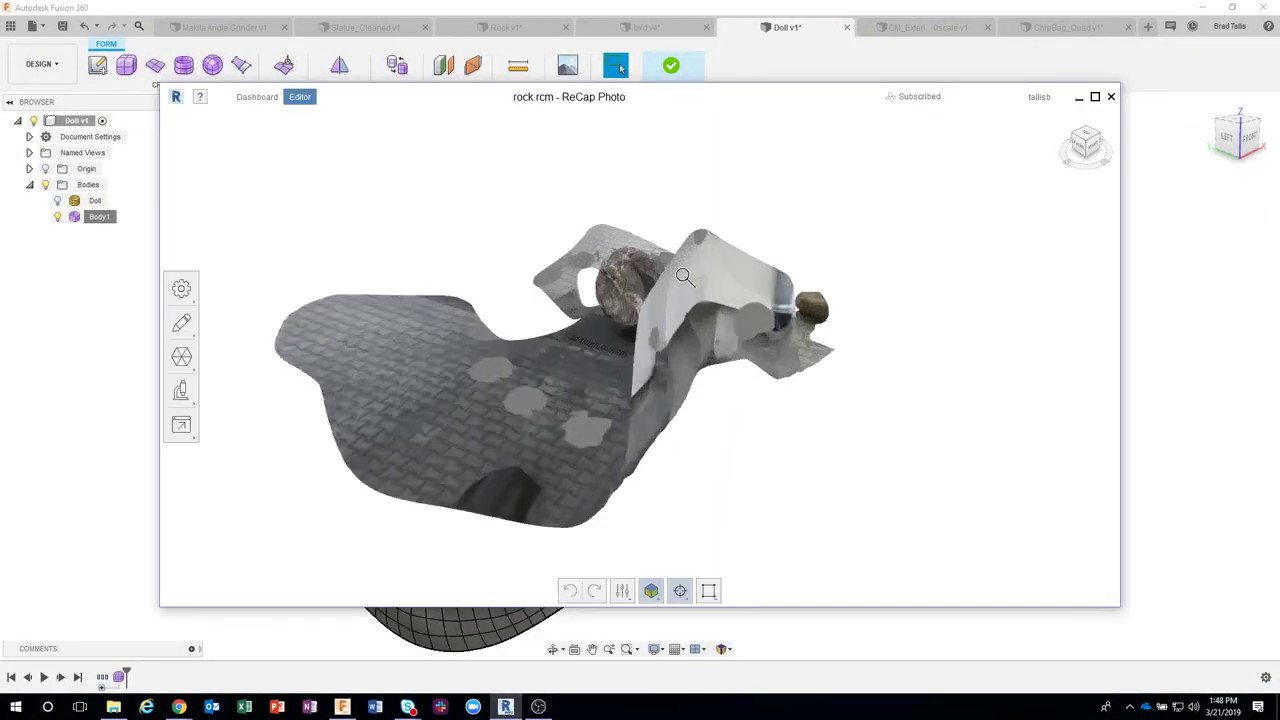
scroll(684, 276, "up", 2)
scroll(703, 300, "up", 2)
scroll(560, 255, "down", 1)
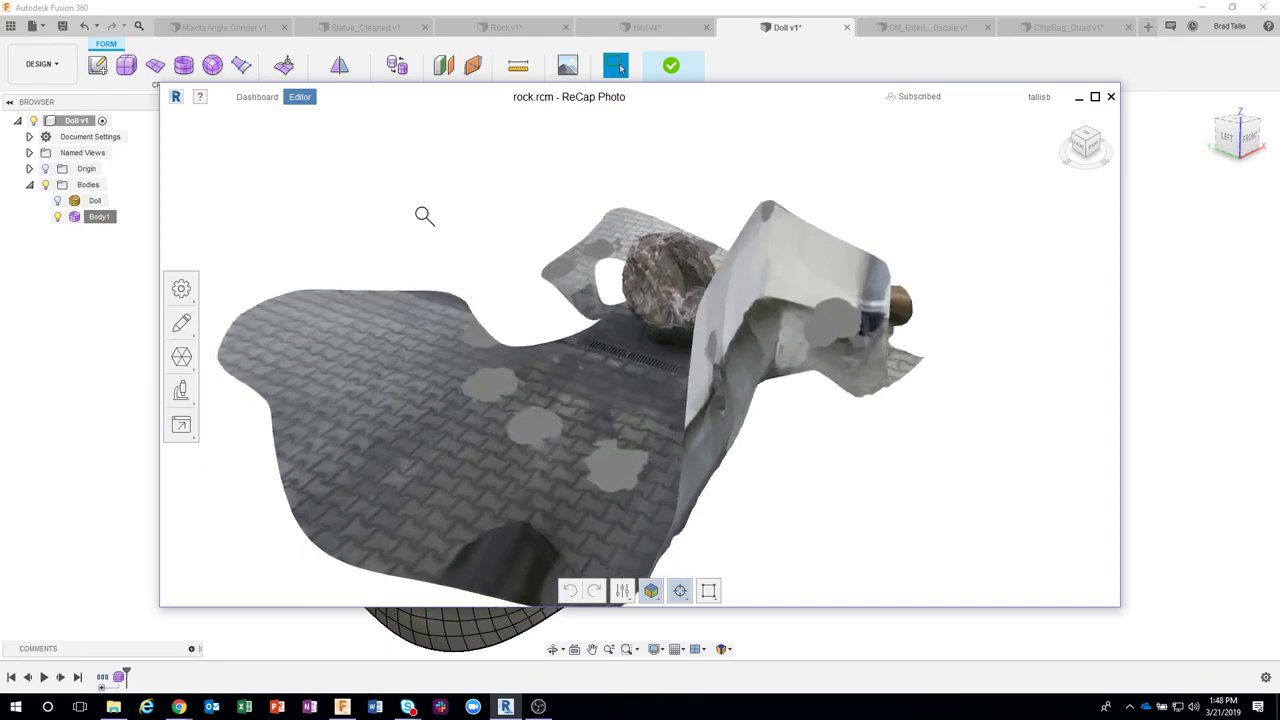
left_click(257, 100)
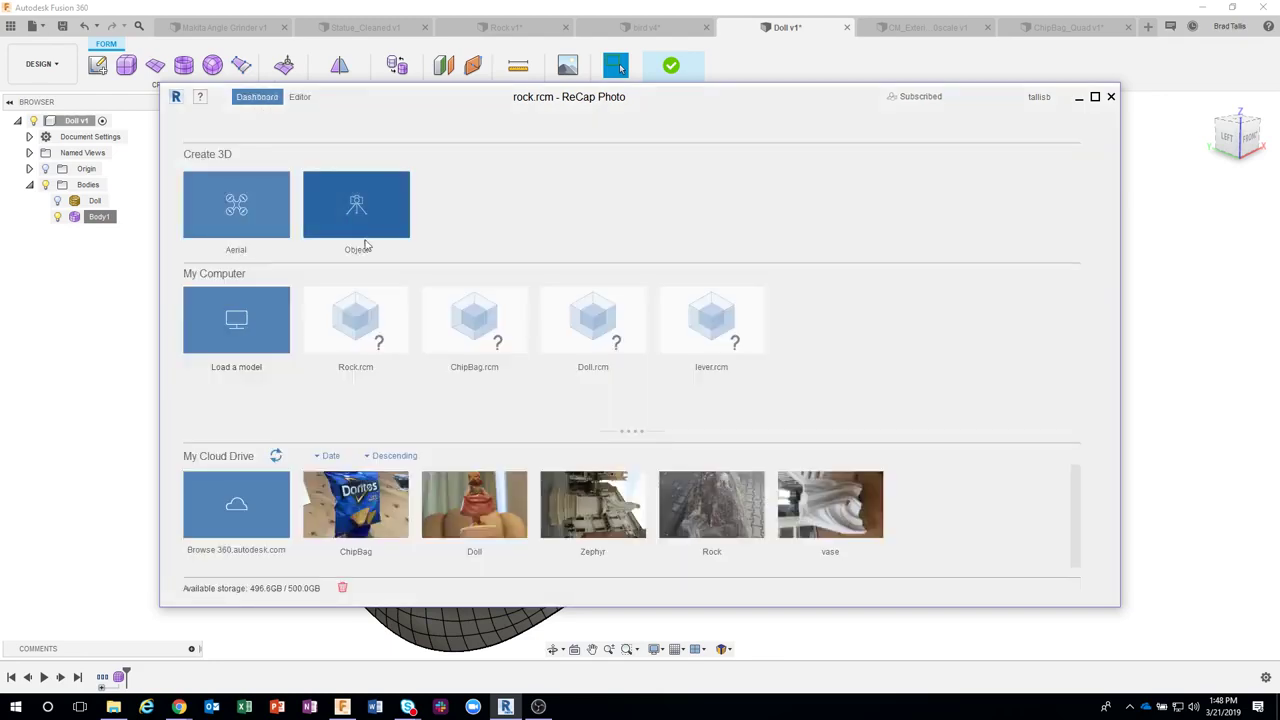
left_click(577, 327)
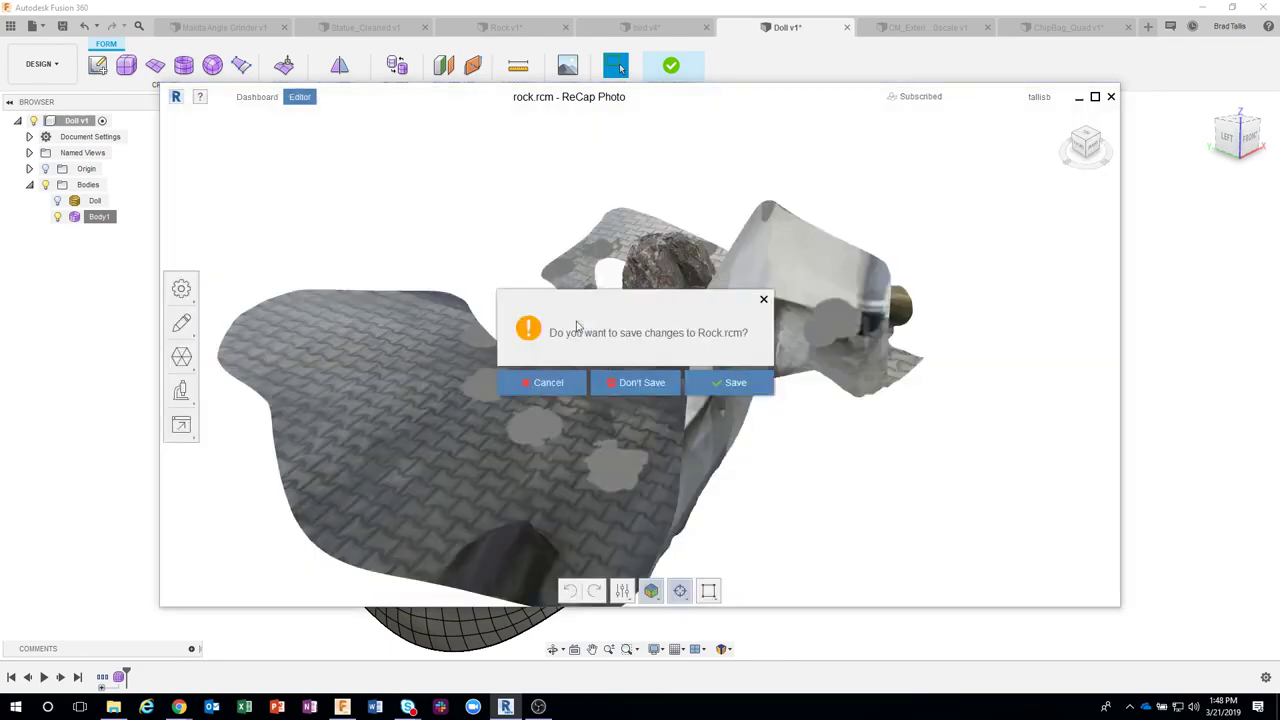
left_click(634, 385)
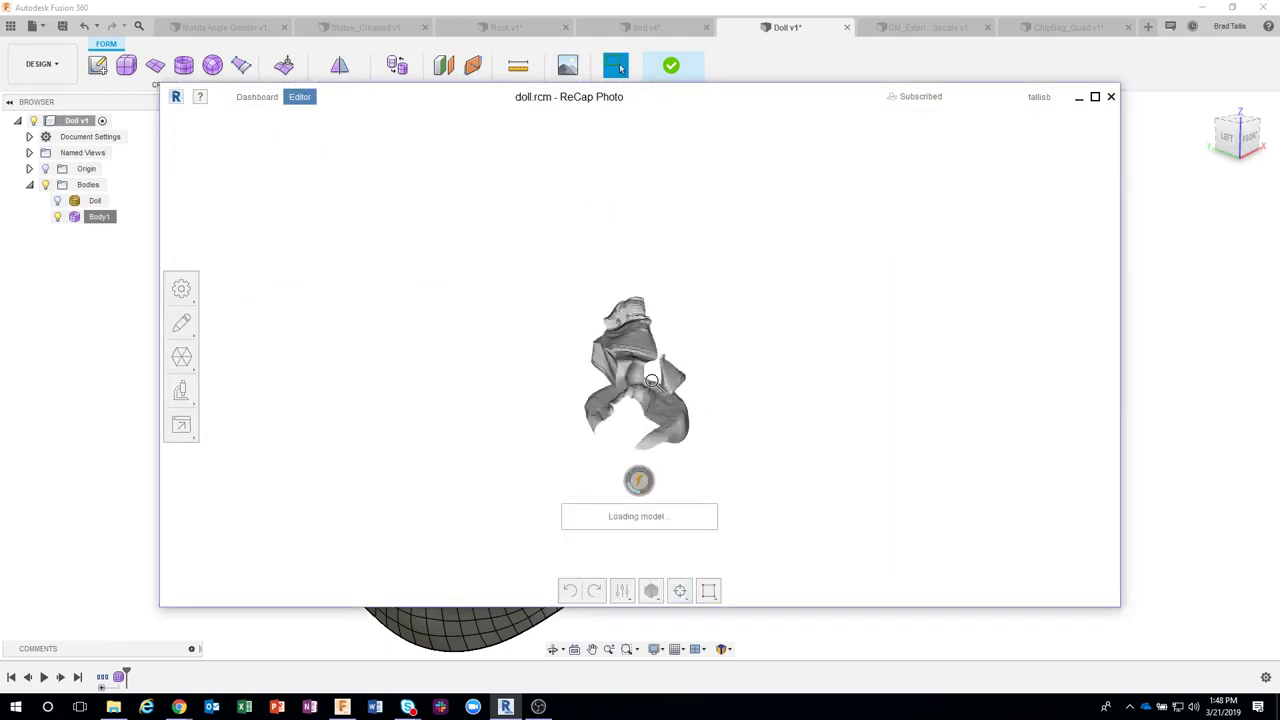
scroll(649, 374, "up", 2)
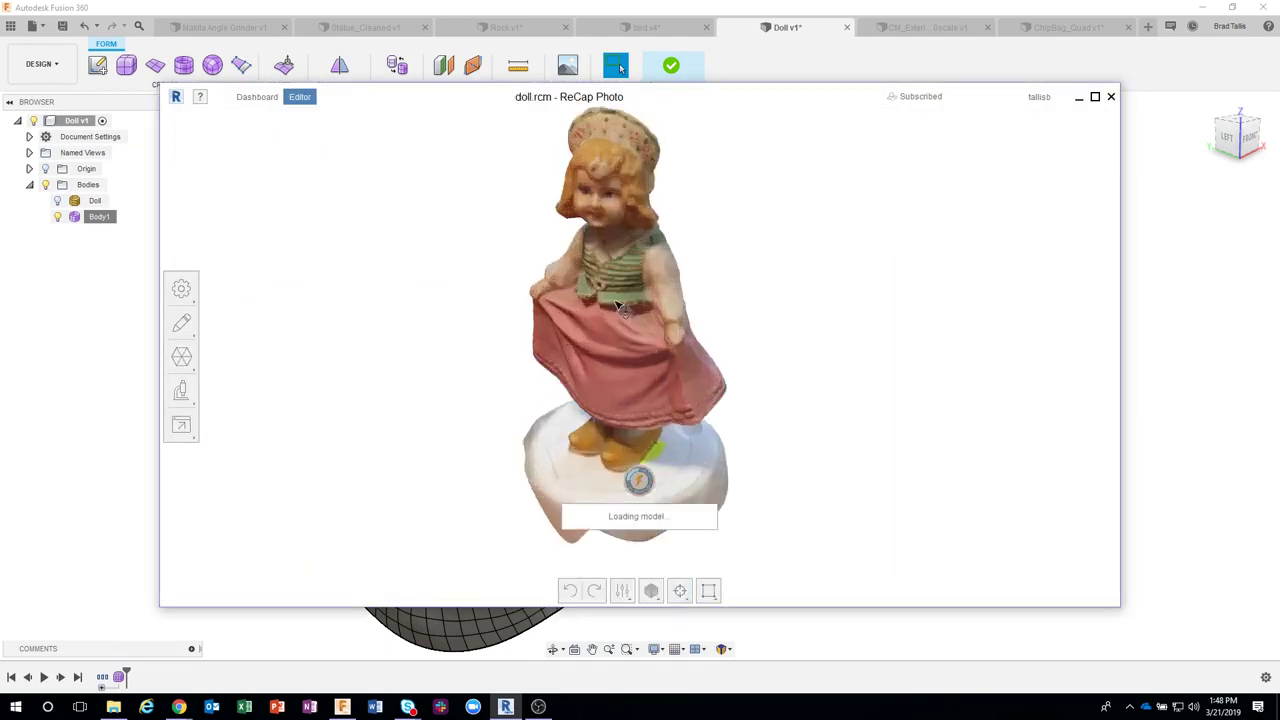
mouse_move(645, 318)
left_mouse_down()
mouse_move(947, 279)
mouse_move(931, 323)
mouse_move(710, 298)
mouse_move(851, 297)
left_mouse_up()
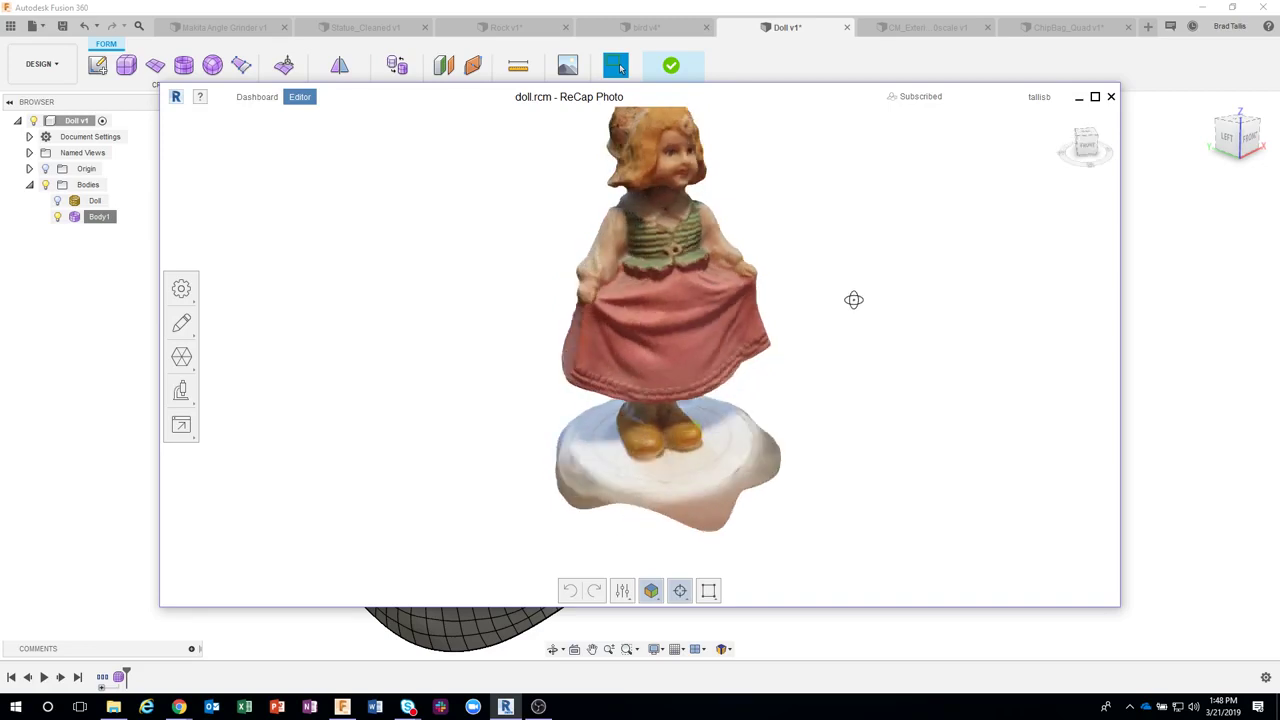
- Set the doll's advanced export to OBJ (Quads) with 10000 target faces, then close ReCap Photo
left_click(181, 425)
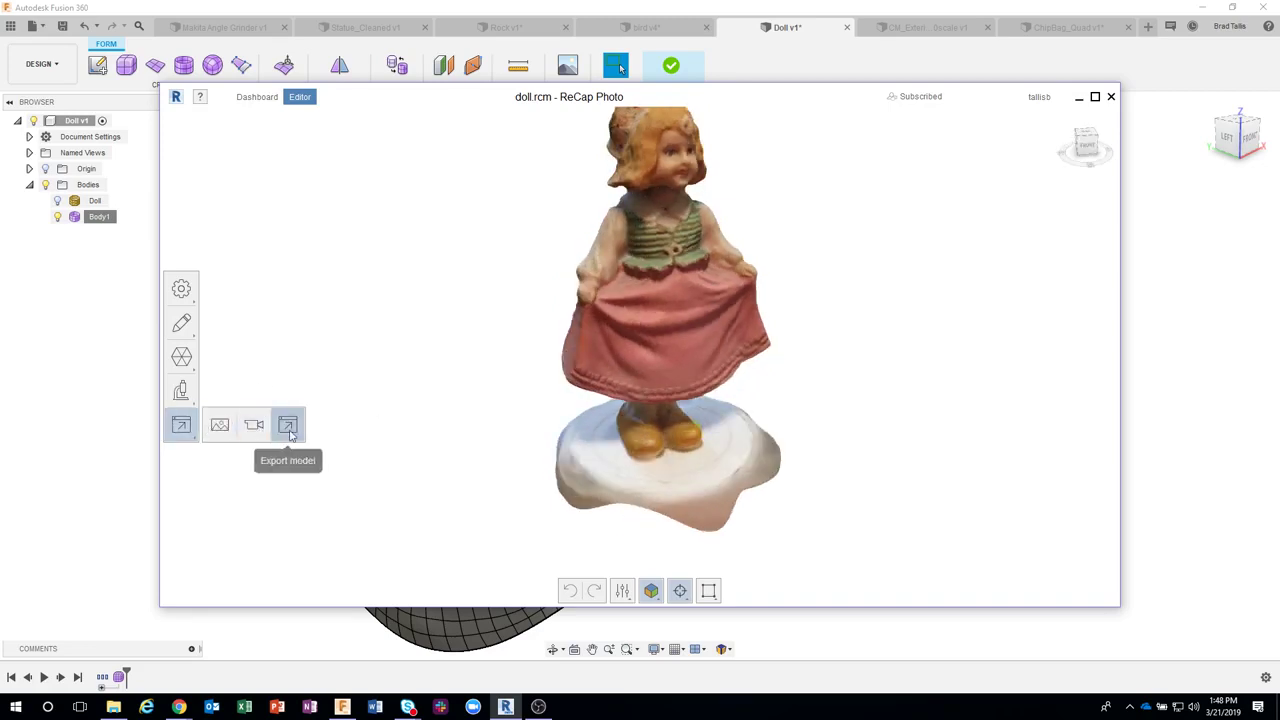
left_click(288, 426)
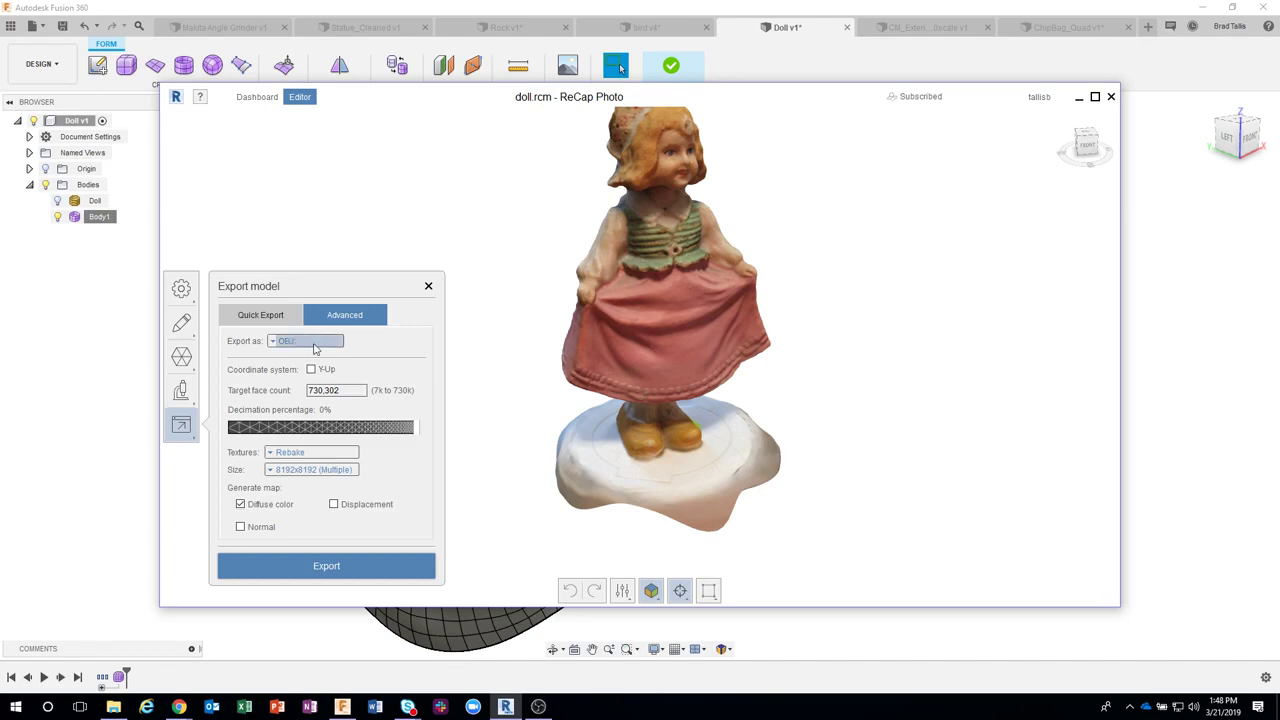
left_click(275, 342)
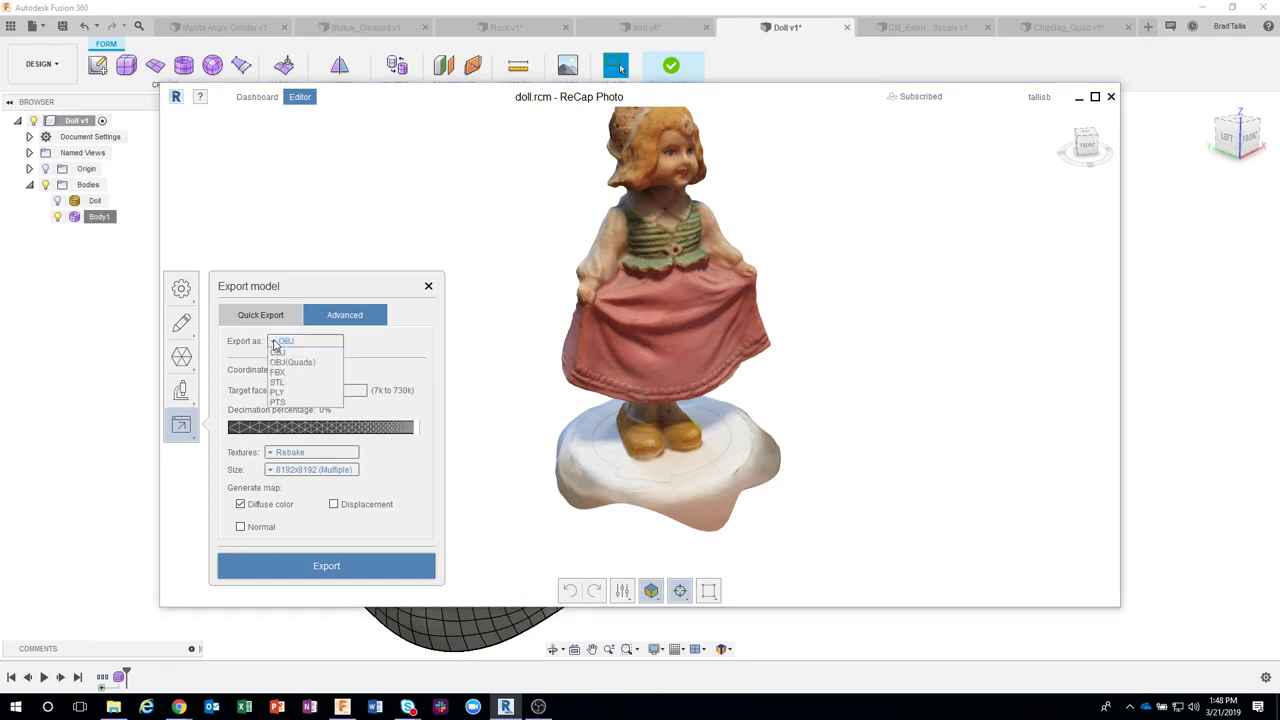
left_click(294, 363)
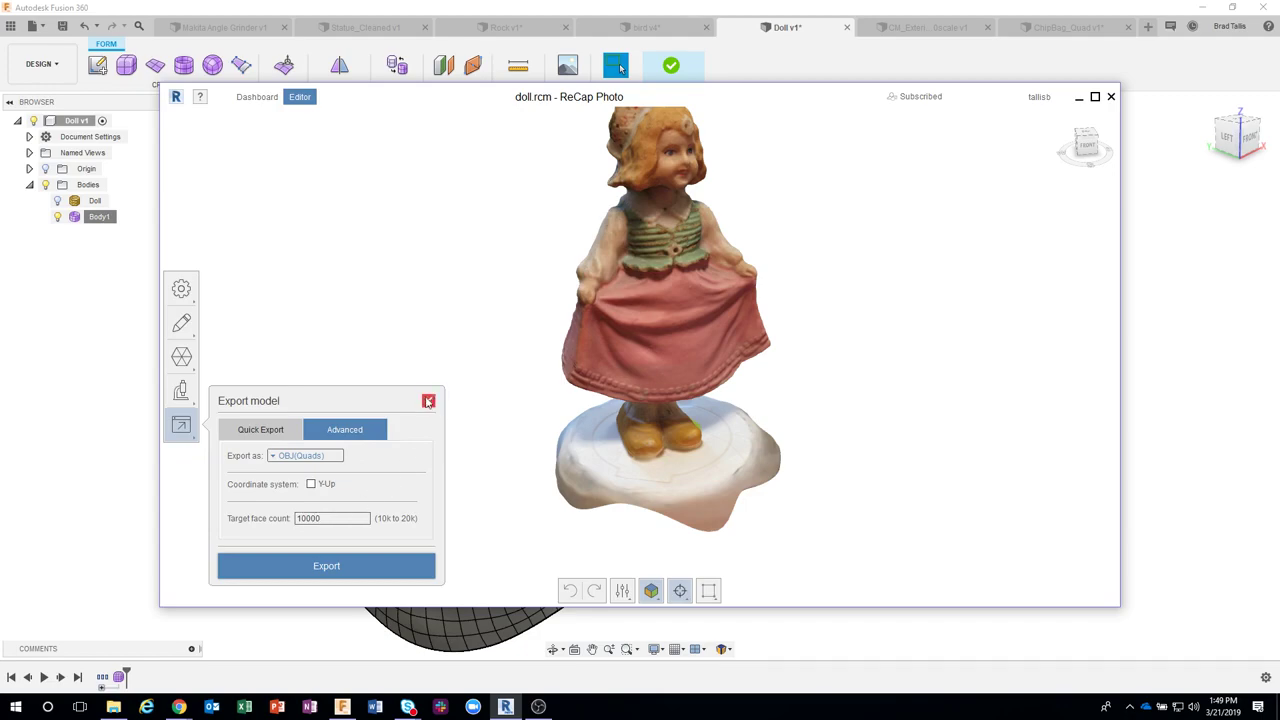
left_click(147, 454)
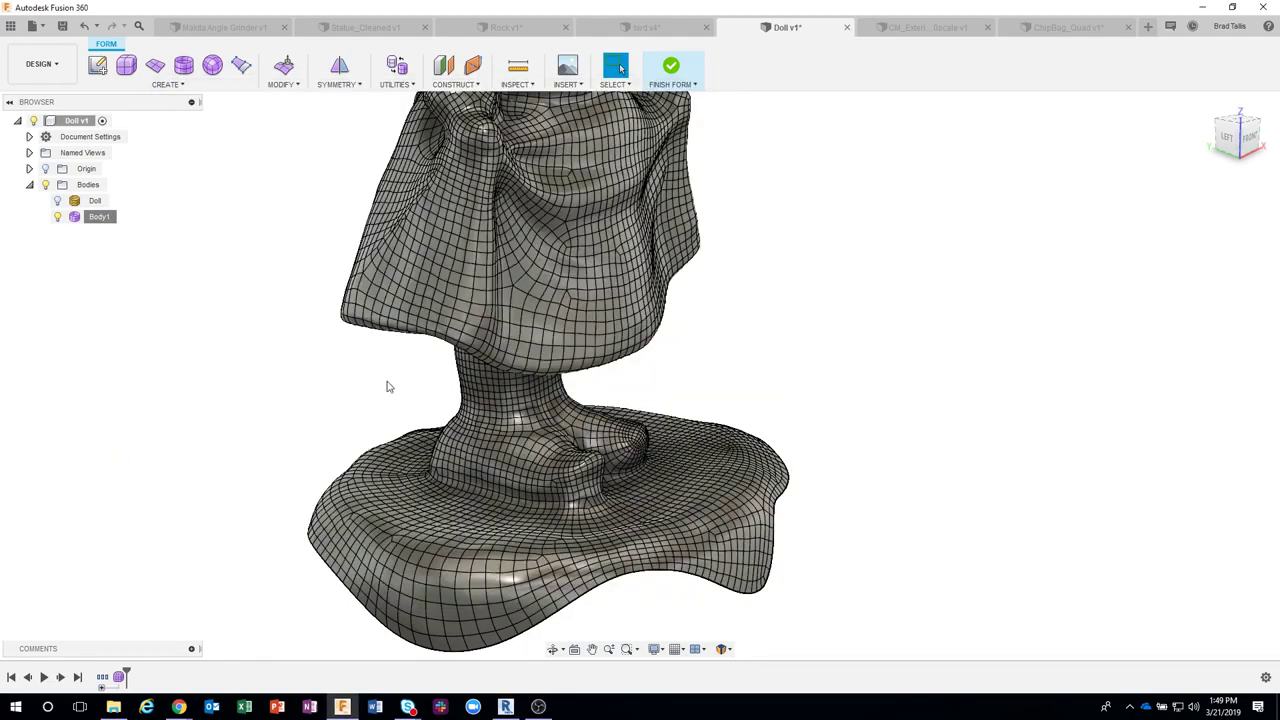
- Orbit the doll's quad-gridded T-spline body to view the whole mesh from a new angle
mouse_move(390, 385)
middle_mouse_down("shift")
mouse_move(503, 274)
mouse_move(540, 280)
mouse_move(629, 177)
mouse_move(680, 88)
mouse_move(673, 78)
middle_mouse_up("shift")
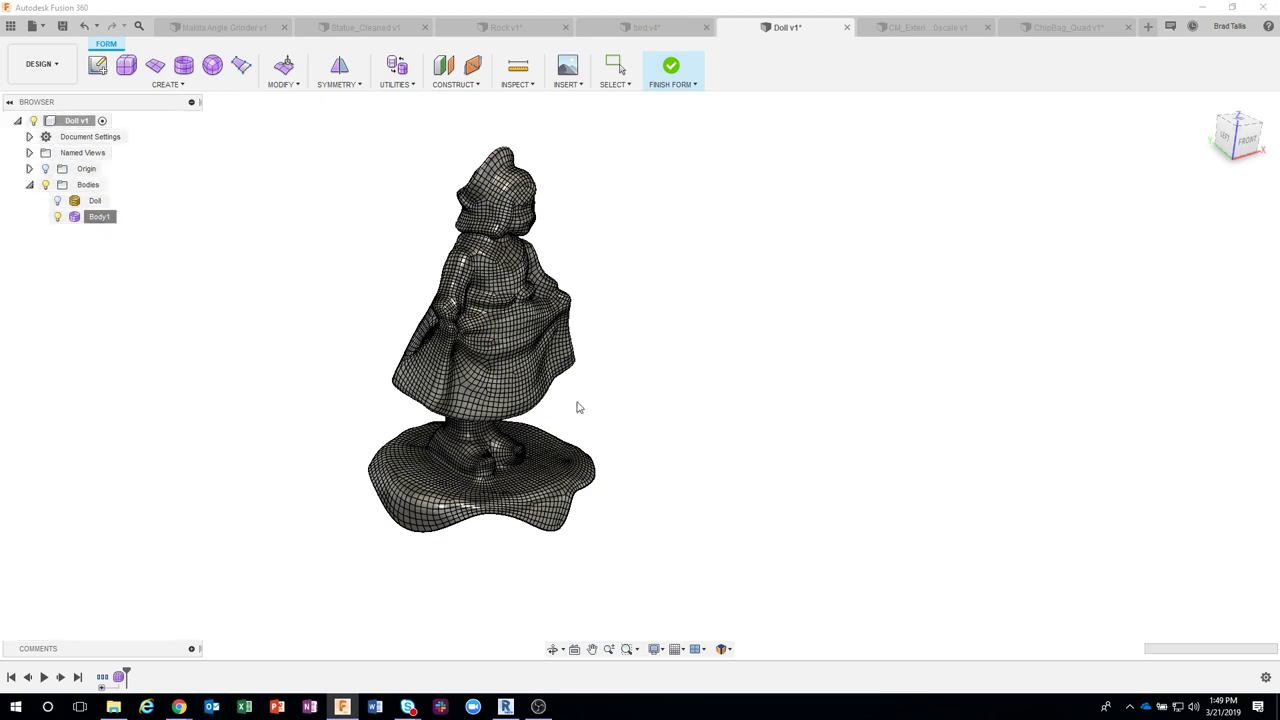
mouse_move(178, 707)
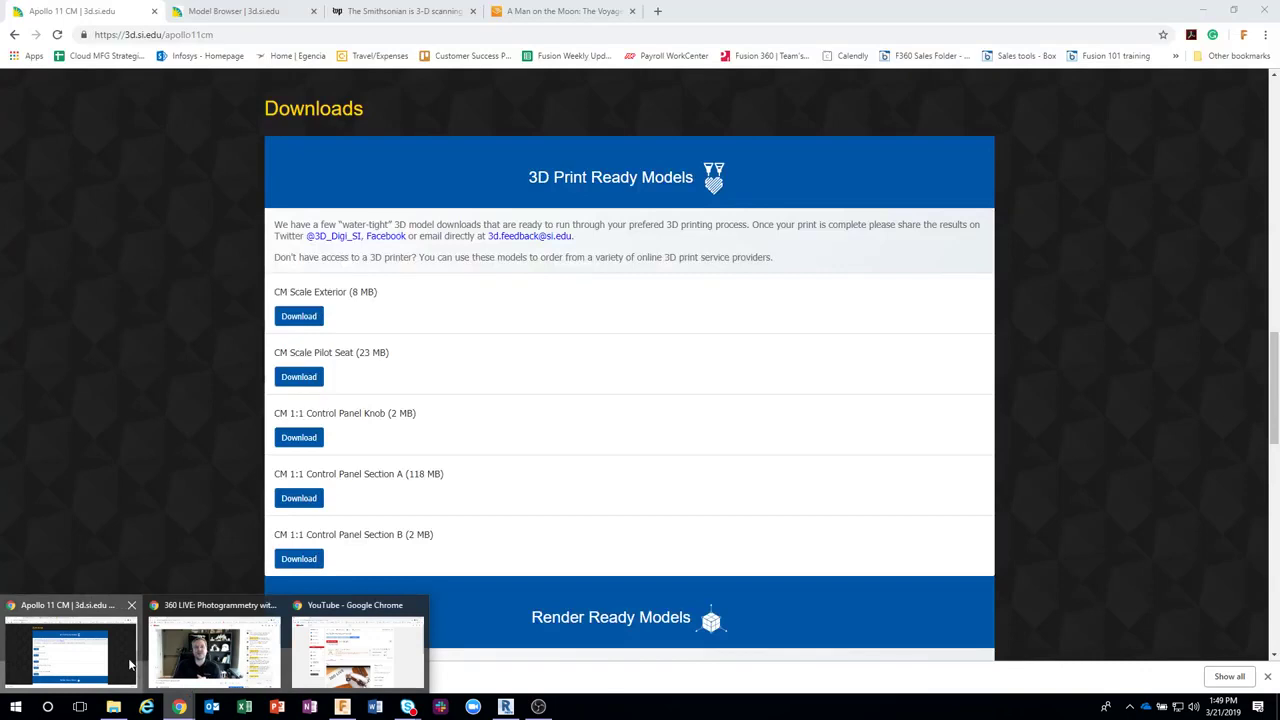
- Bring Chrome forward and switch to the Model Browser | 3d.si.edu tab
left_click(70, 655)
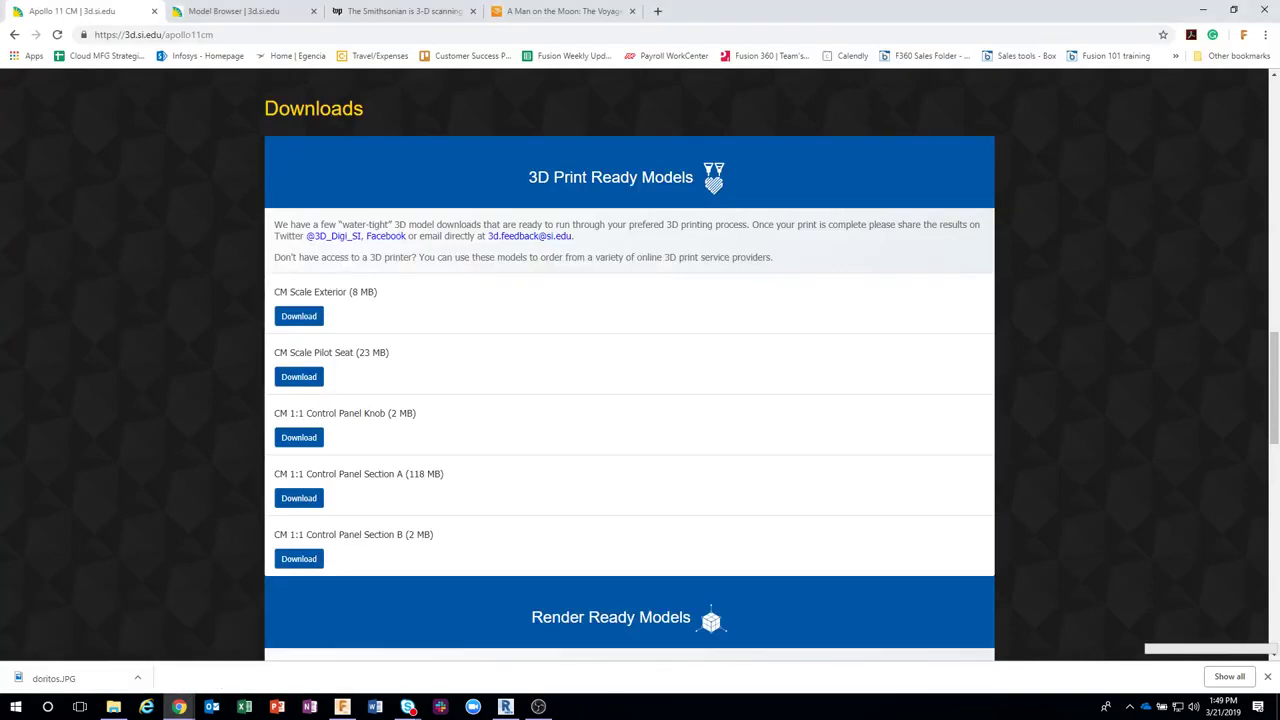
left_click(253, 10)
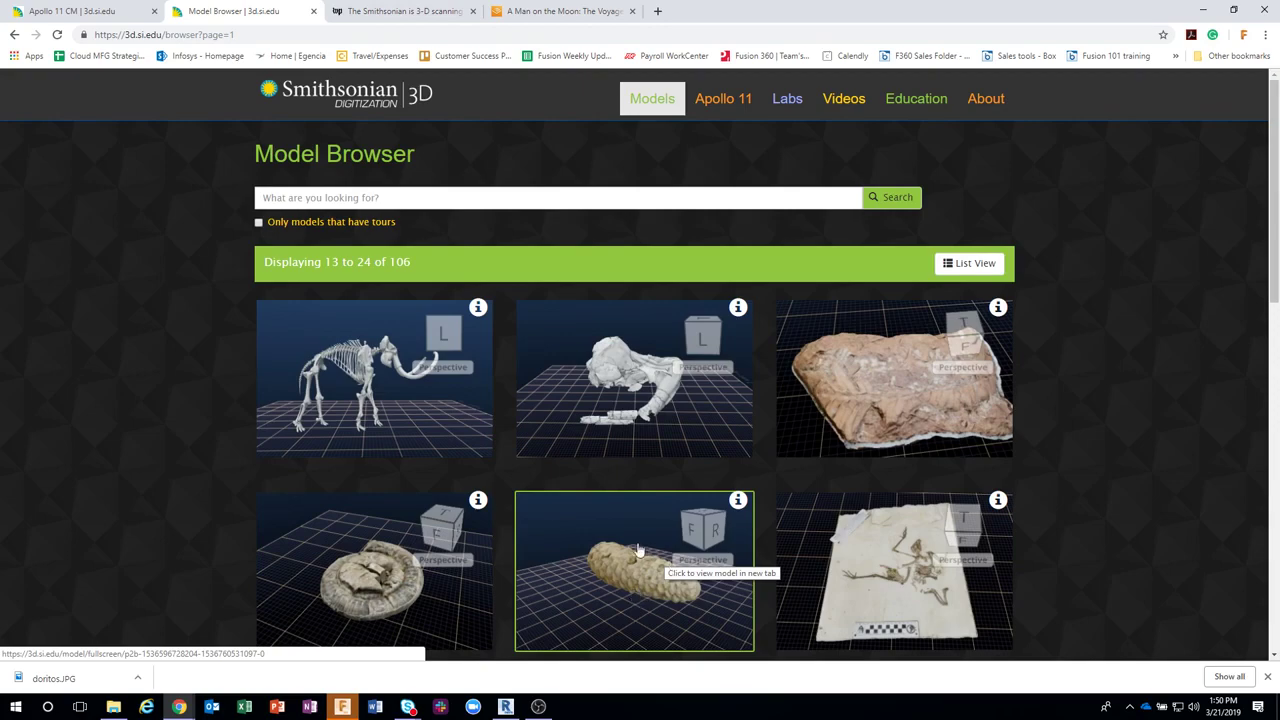
- Scroll the model grid and page ahead to page 3, models 37–48 of 106
scroll(621, 553, "down", 1)
scroll(621, 553, "down", 1)
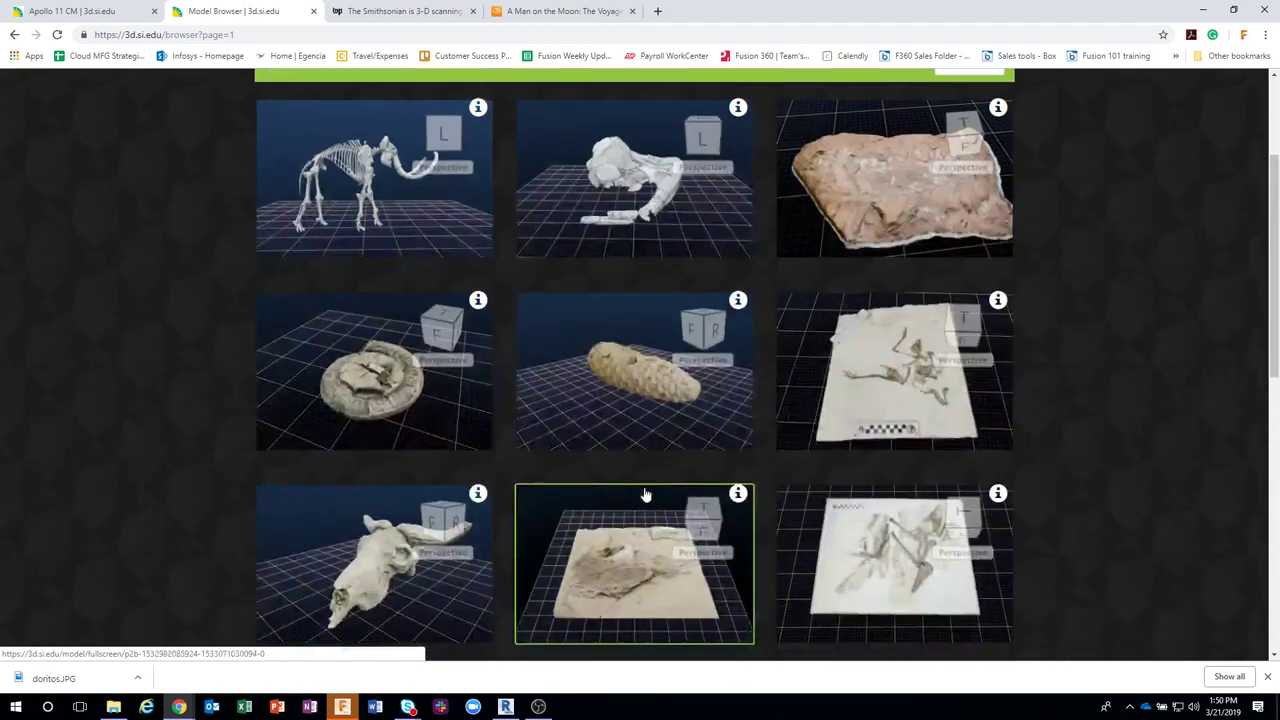
scroll(621, 553, "down", 1)
scroll(621, 316, "down", 1)
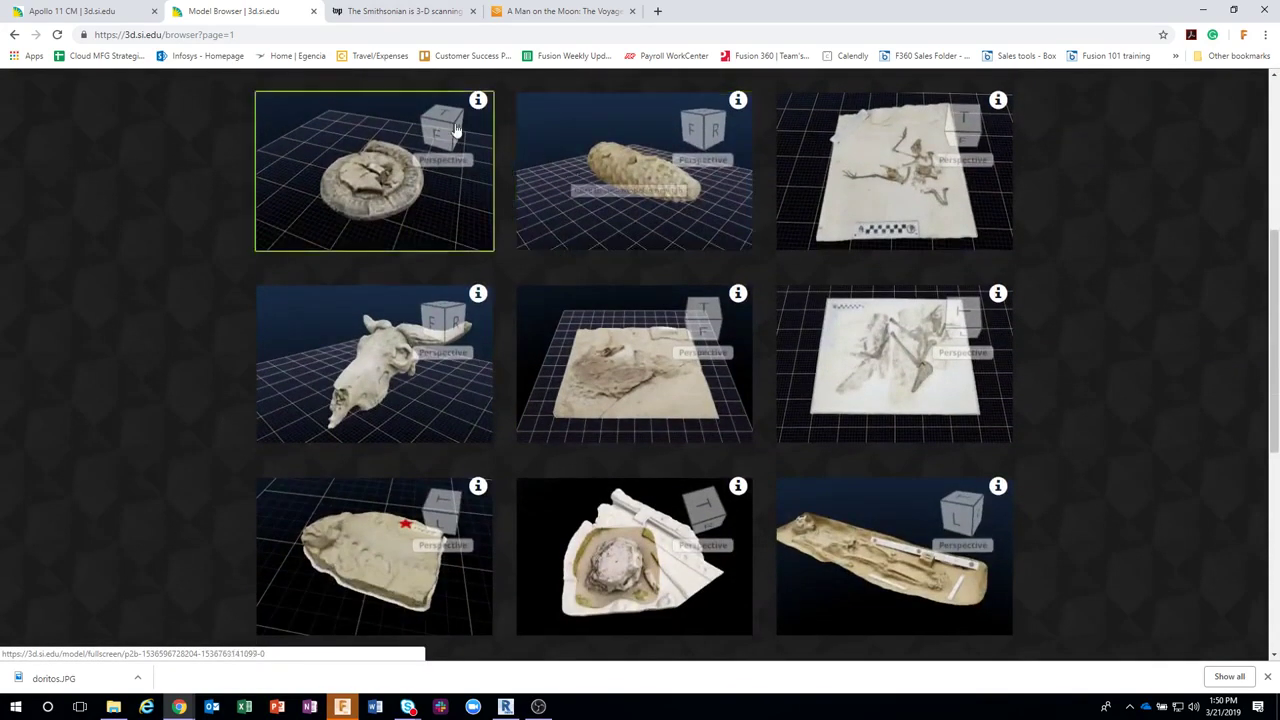
scroll(450, 330, "down", 1)
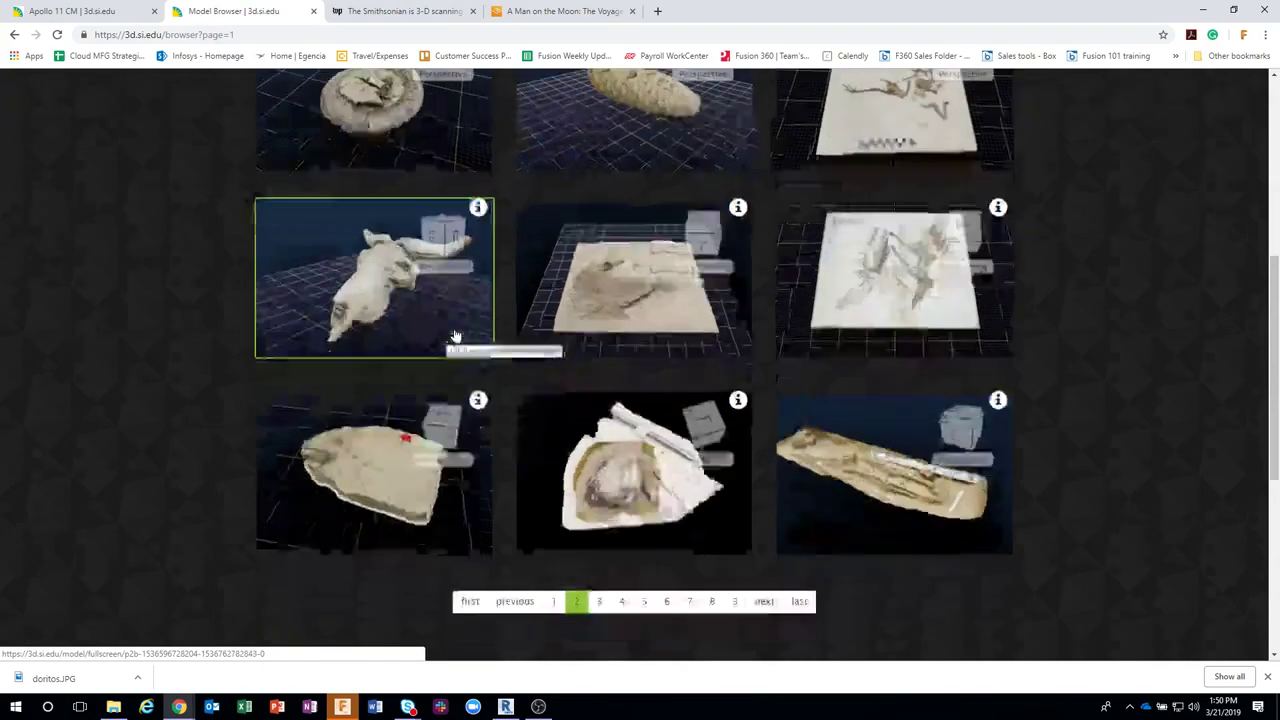
scroll(553, 280, "down", 1)
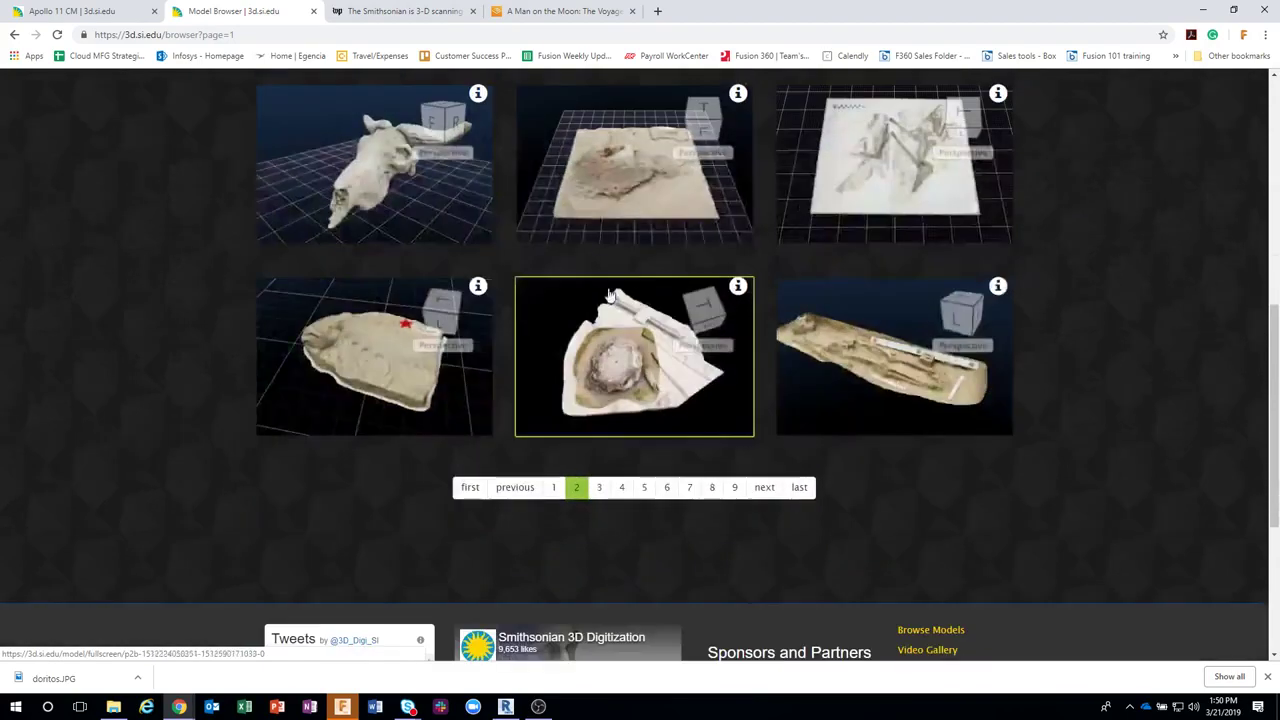
left_click(600, 489)
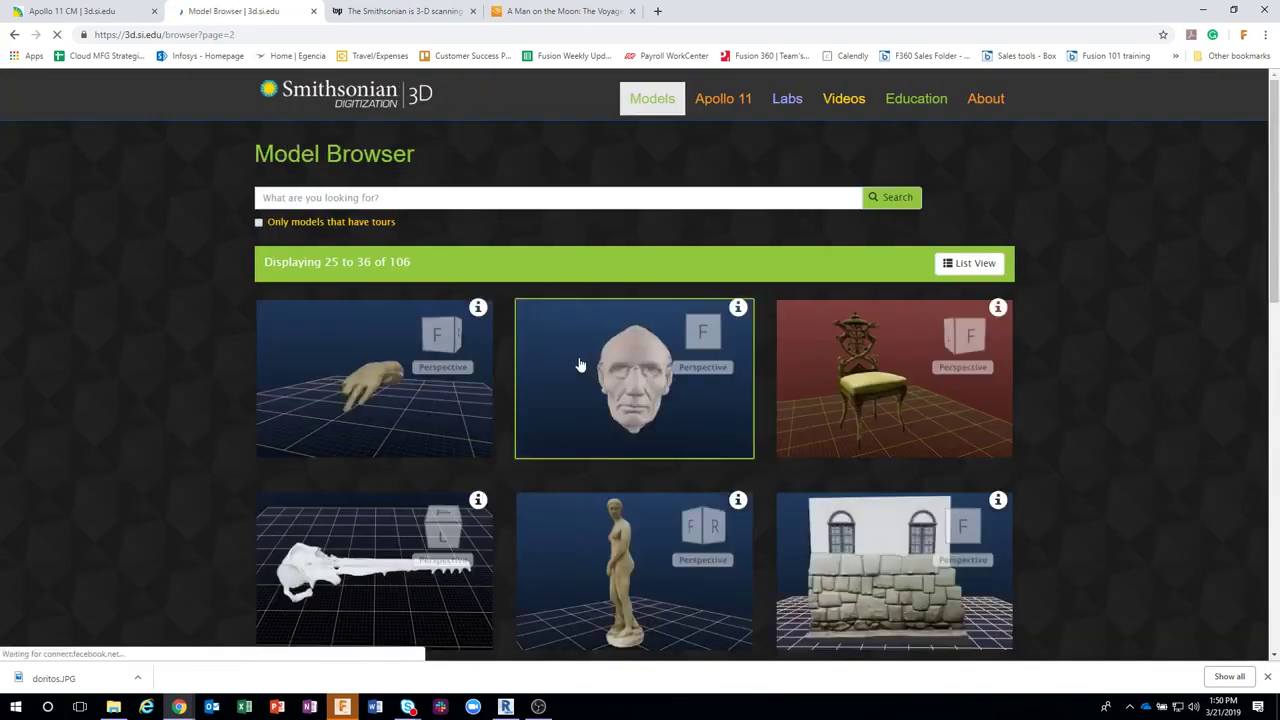
scroll(706, 444, "down", 1)
scroll(706, 444, "down", 2)
scroll(780, 420, "down", 2)
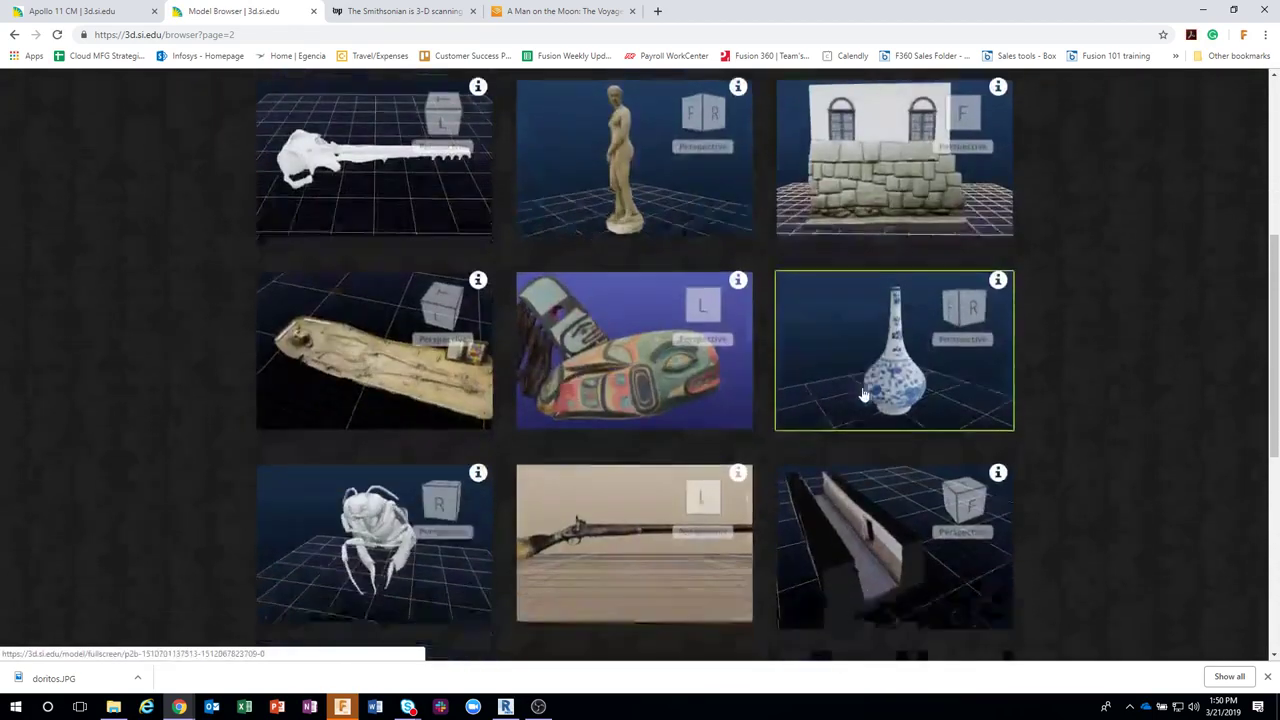
scroll(860, 395, "down", 1)
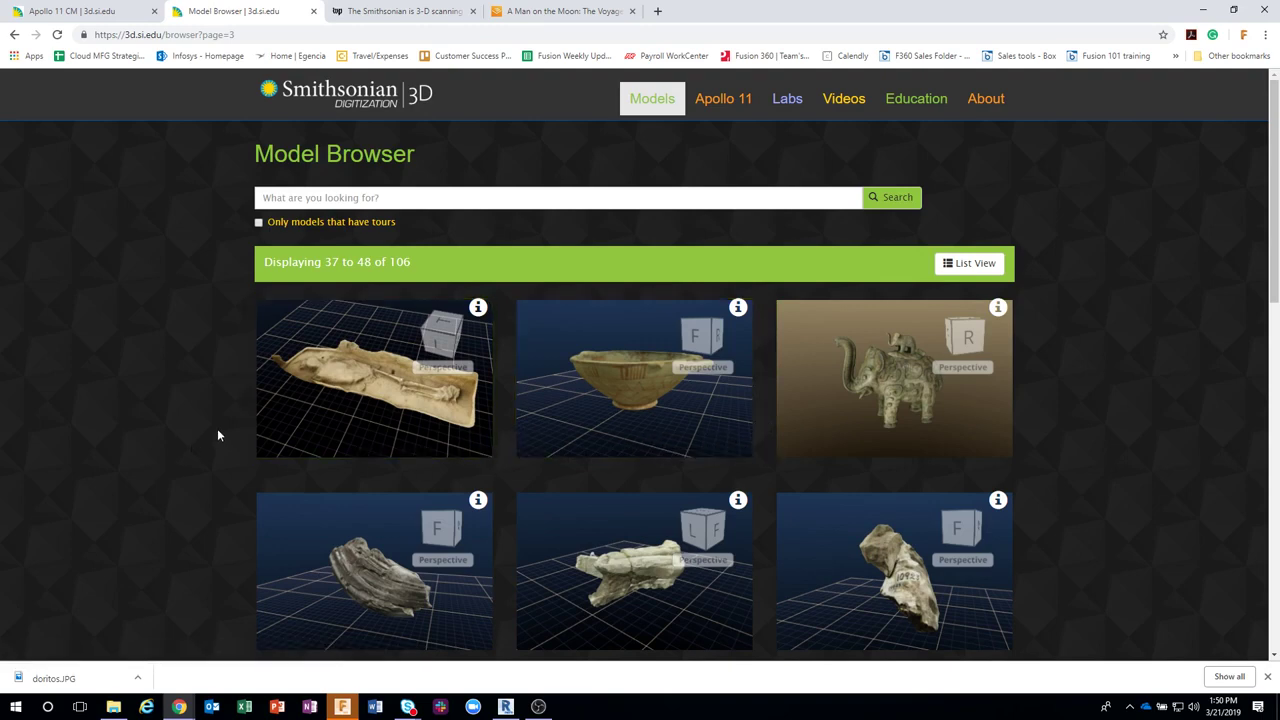
- Go back to page 2 of the Smithsonian 3D Digitization model list
key("alt+Left")
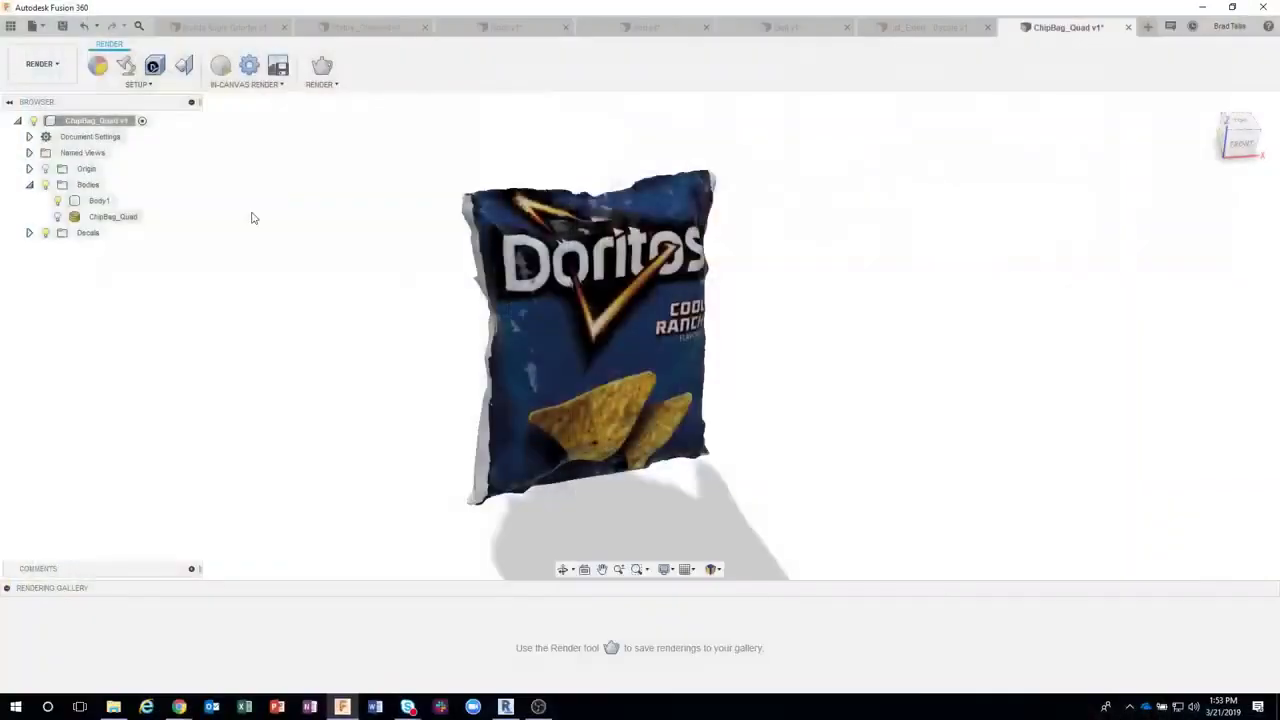
middle_click_drag(336, 218, 363, 228, "shift")
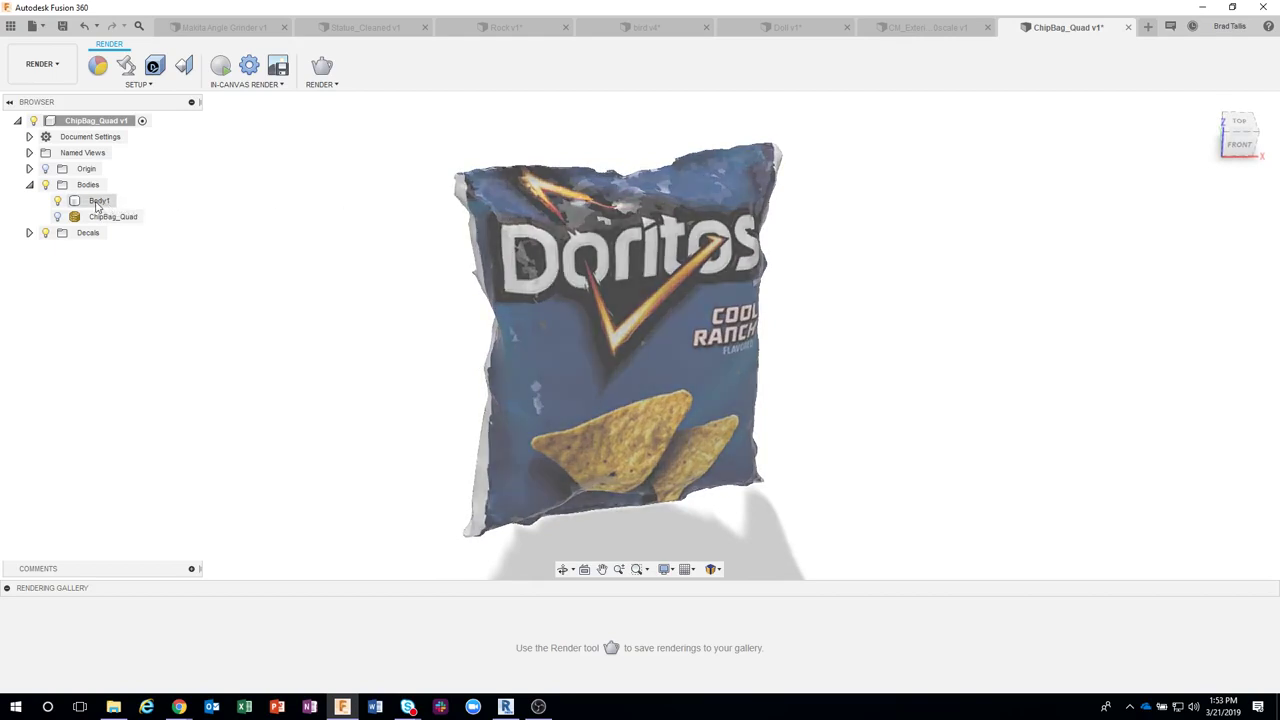
left_click(98, 203)
left_click(58, 202)
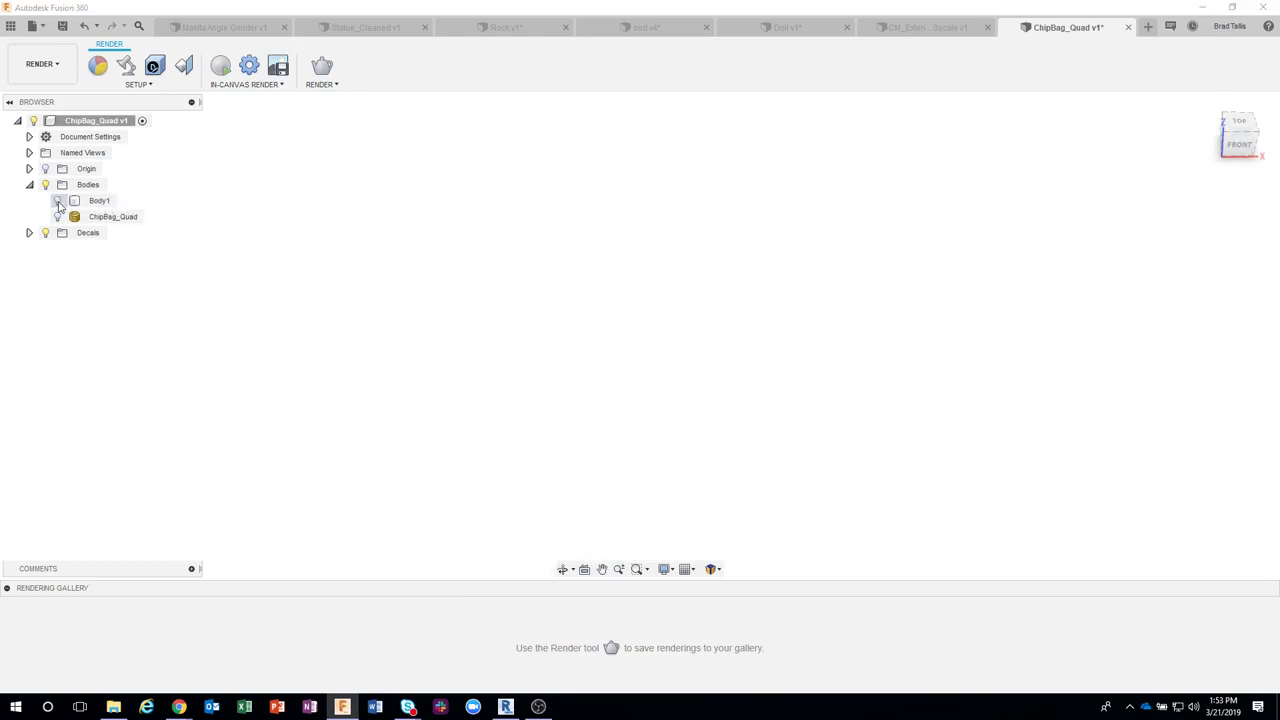
left_click(58, 202)
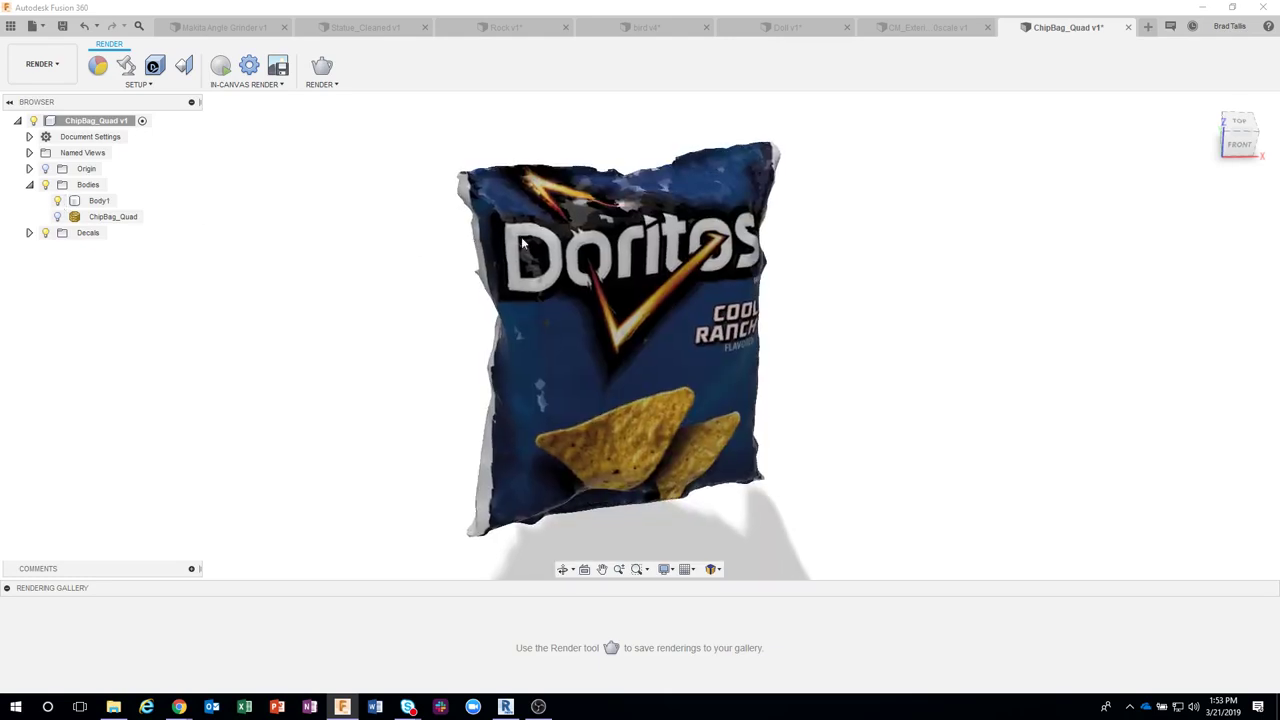
middle_click_drag(724, 238, 863, 209, "shift")
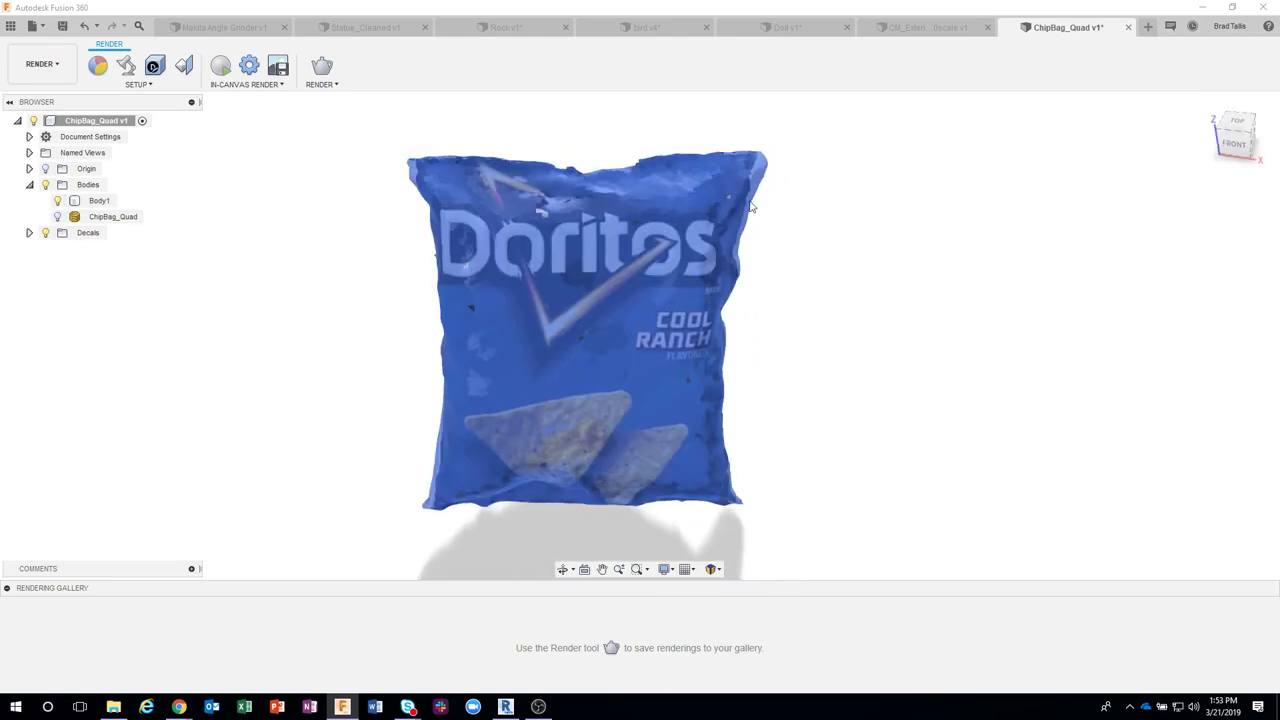
middle_click_drag(935, 278, 873, 299, "shift")
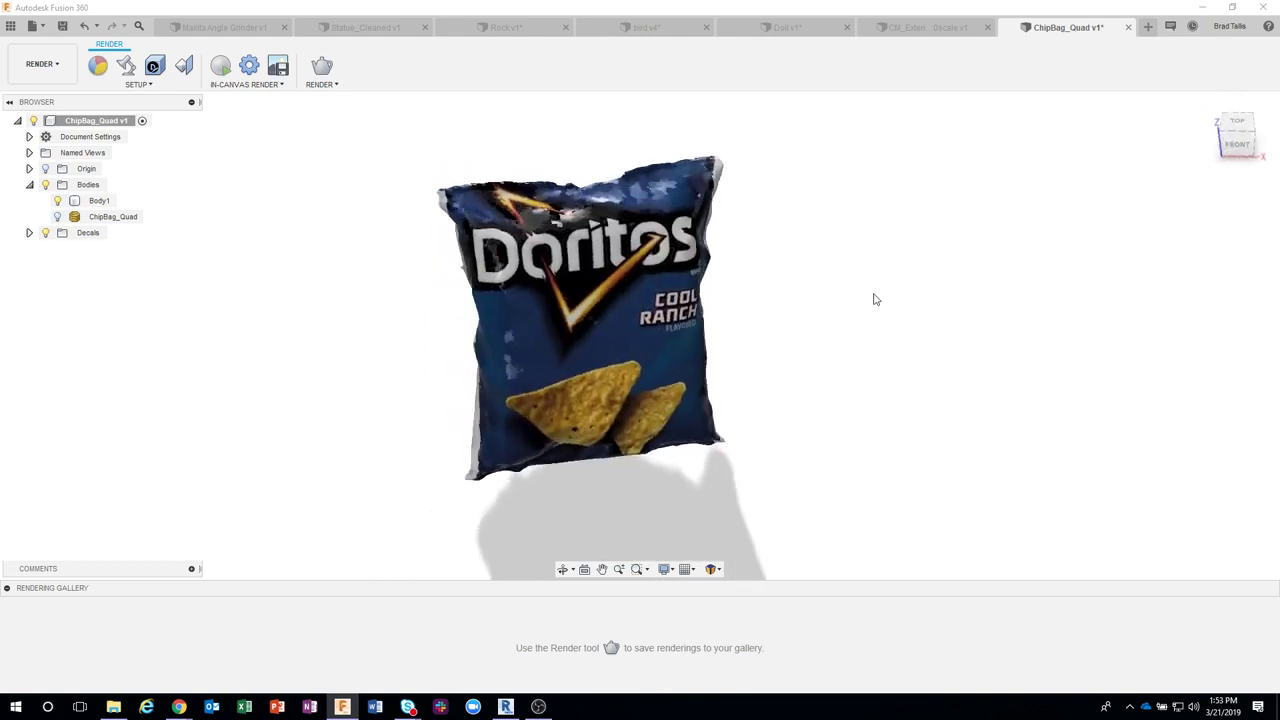
middle_click_drag(873, 299, 844, 313, "shift")
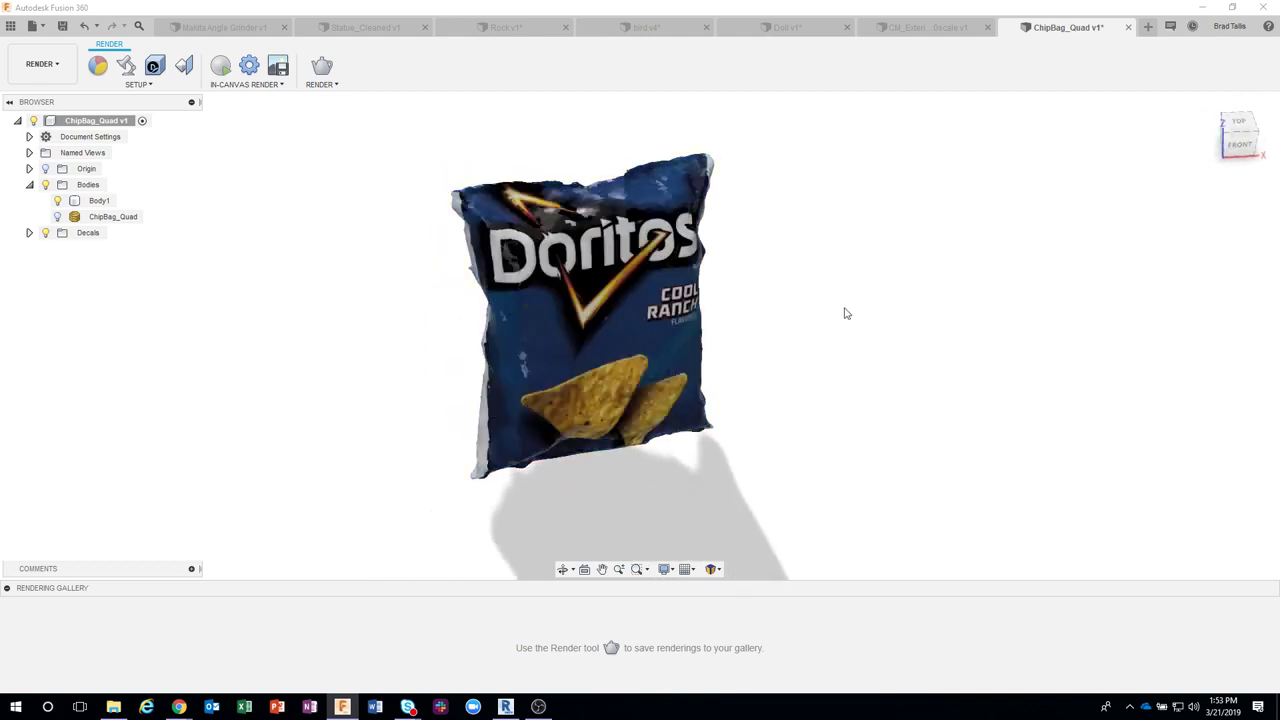
middle_click_drag(848, 300, 822, 289, "shift")
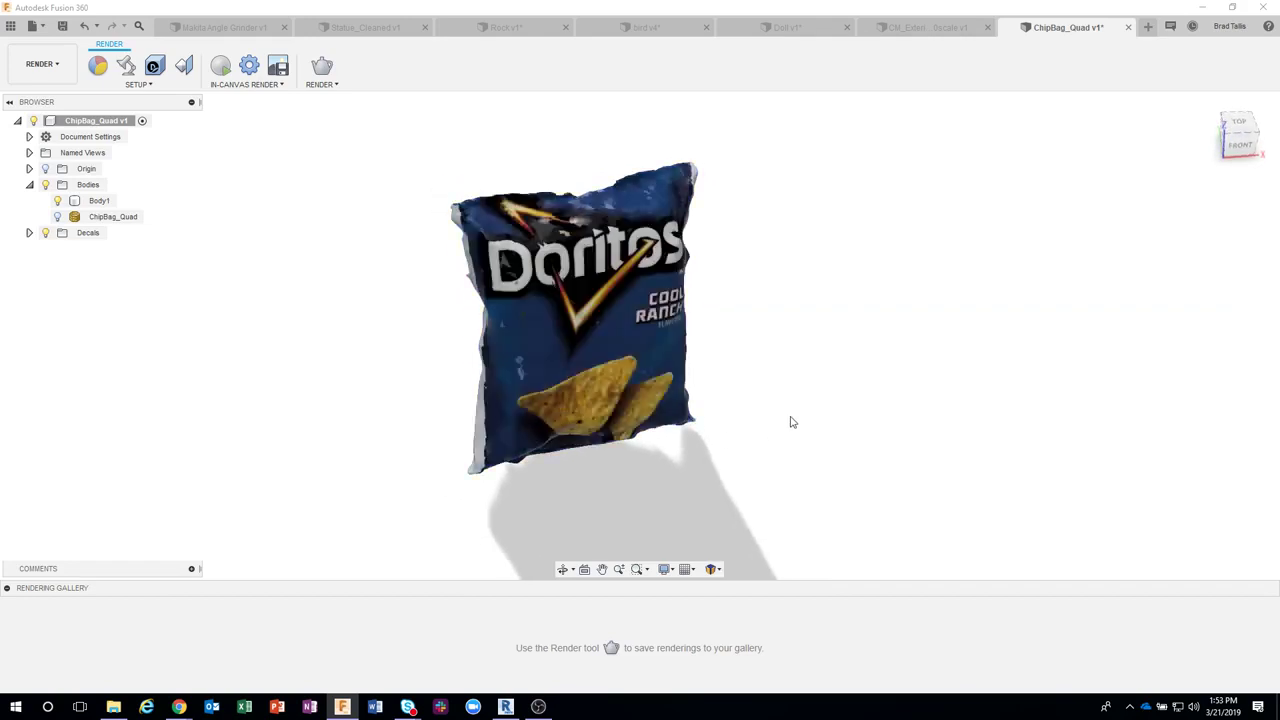
mouse_move(853, 253)
middle_mouse_down("shift")
mouse_move(820, 240)
mouse_move(829, 245)
middle_mouse_up("shift")
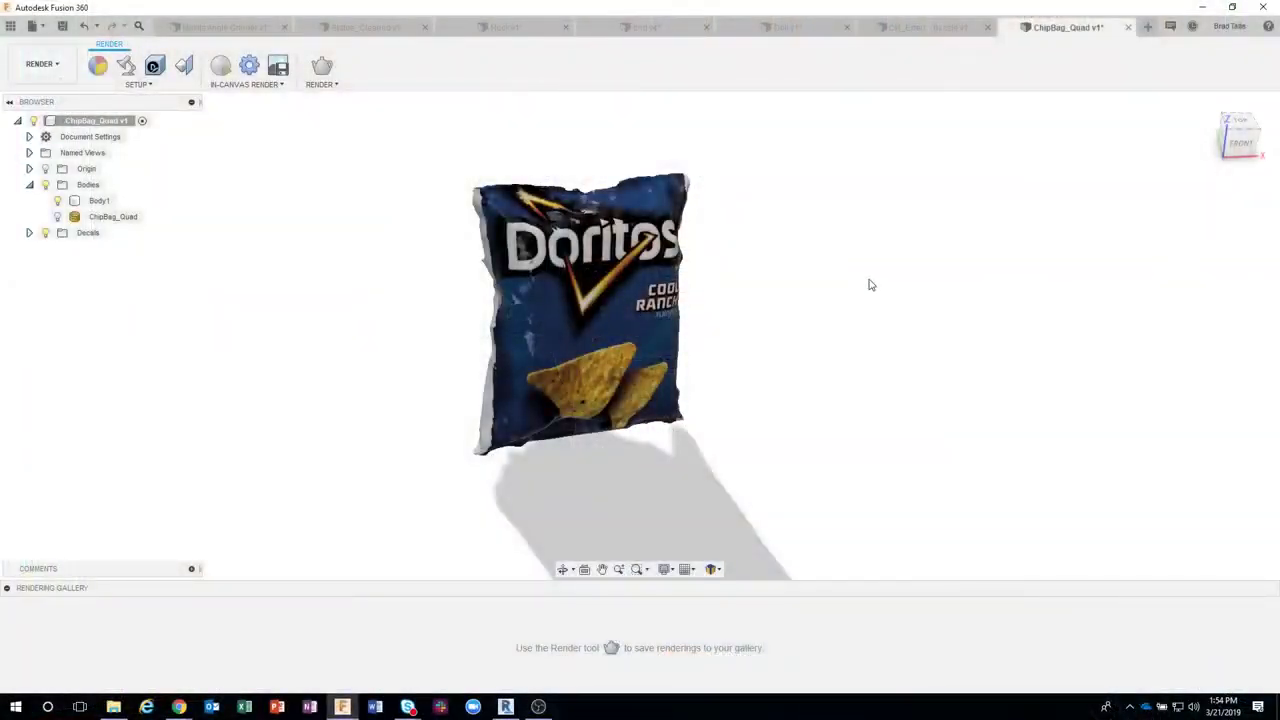
- Launch the Meshmixer desktop app by searching 'meshmixer' in Windows search
left_click(47, 706)
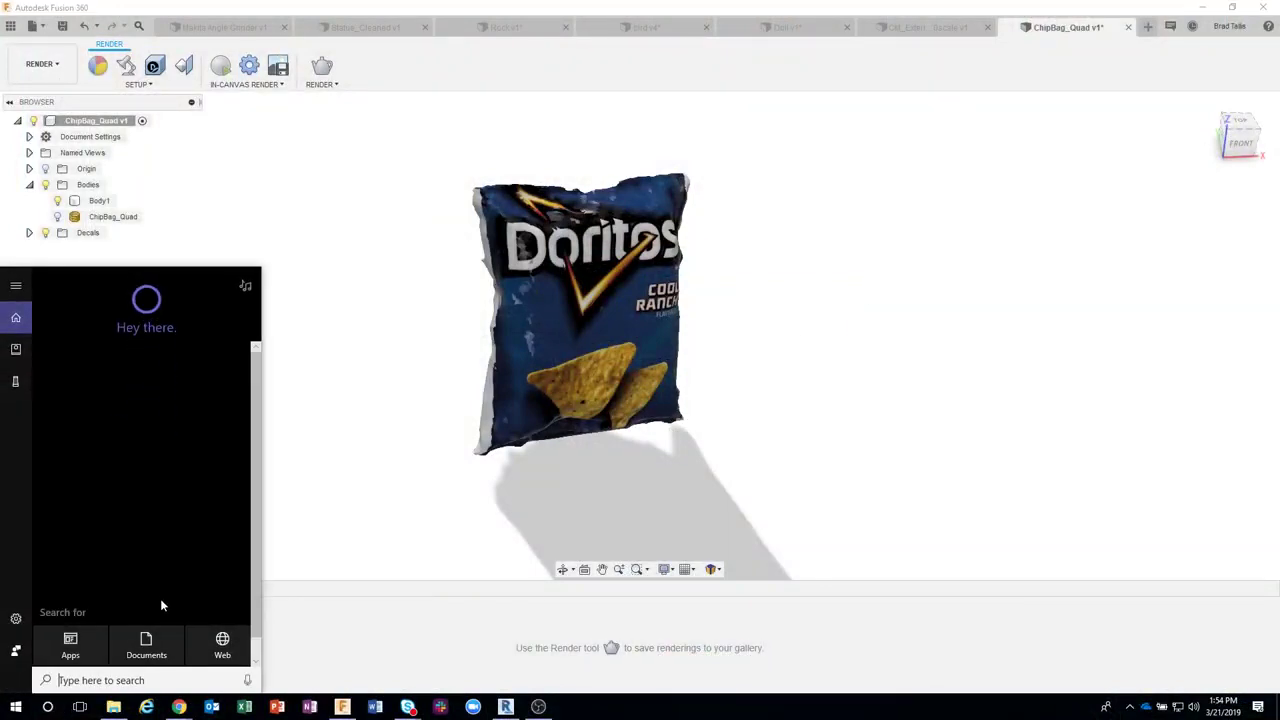
type("m")
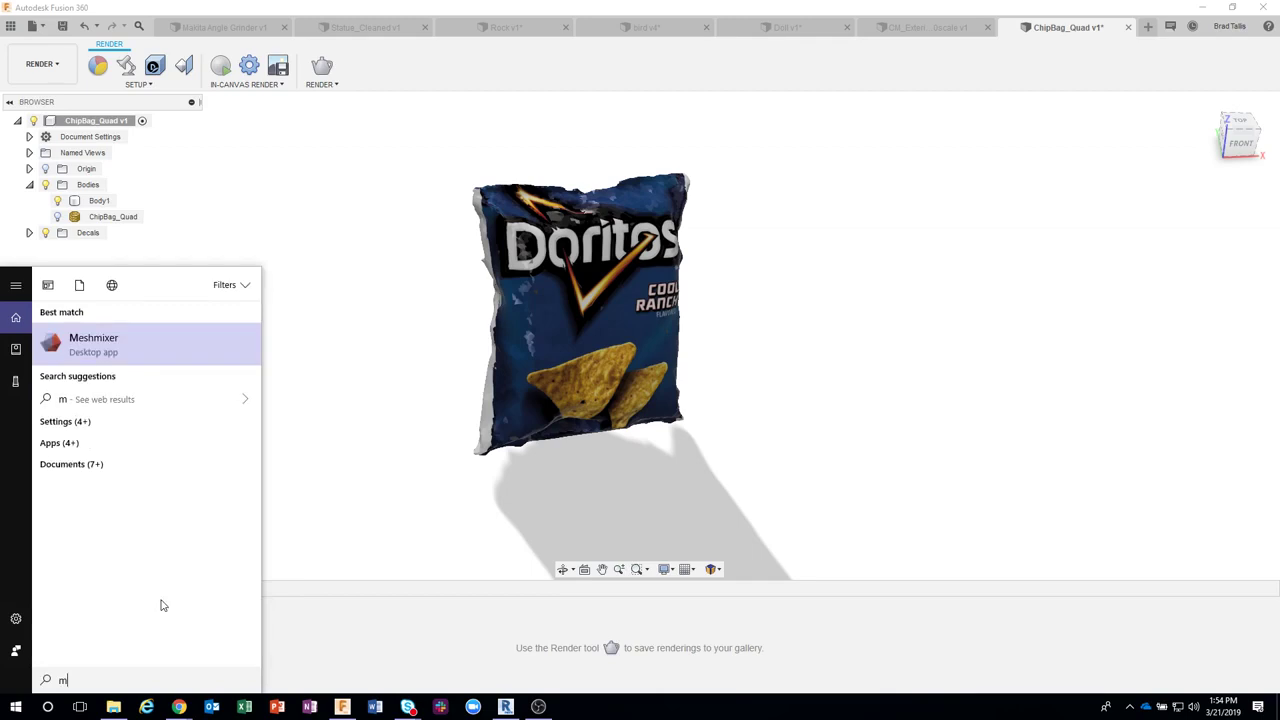
type("eshmixer")
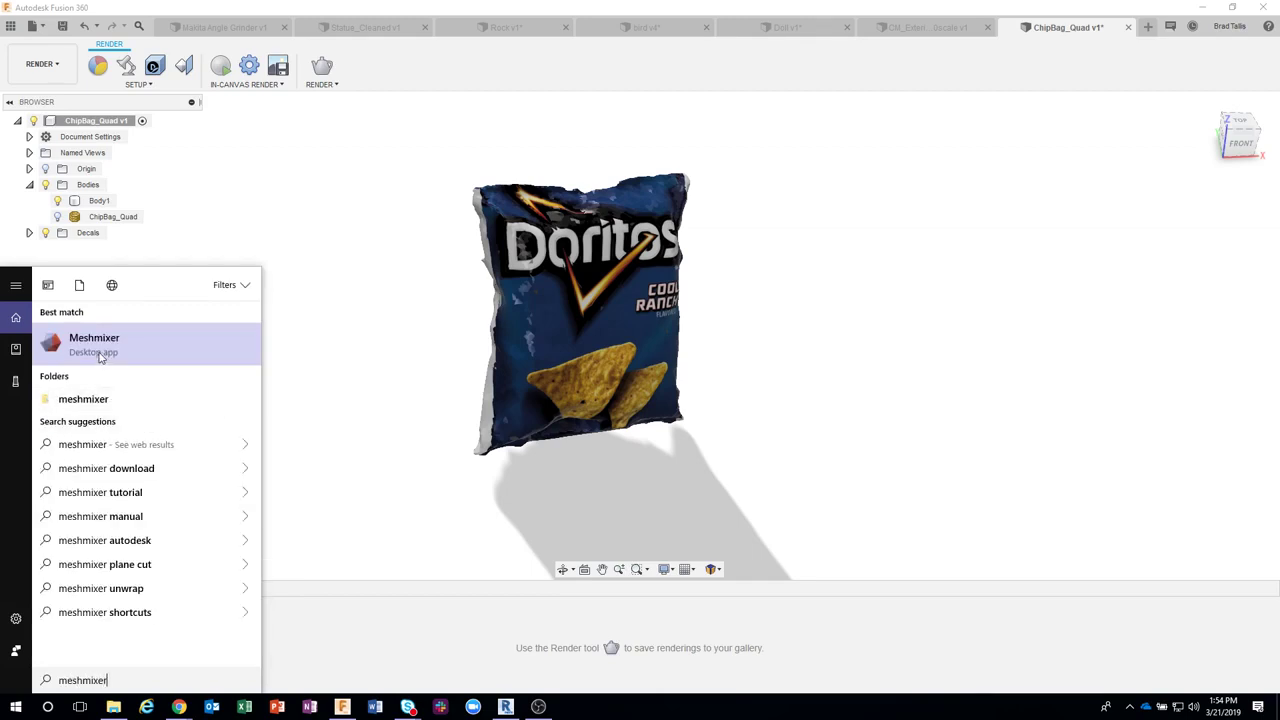
left_click(100, 352)
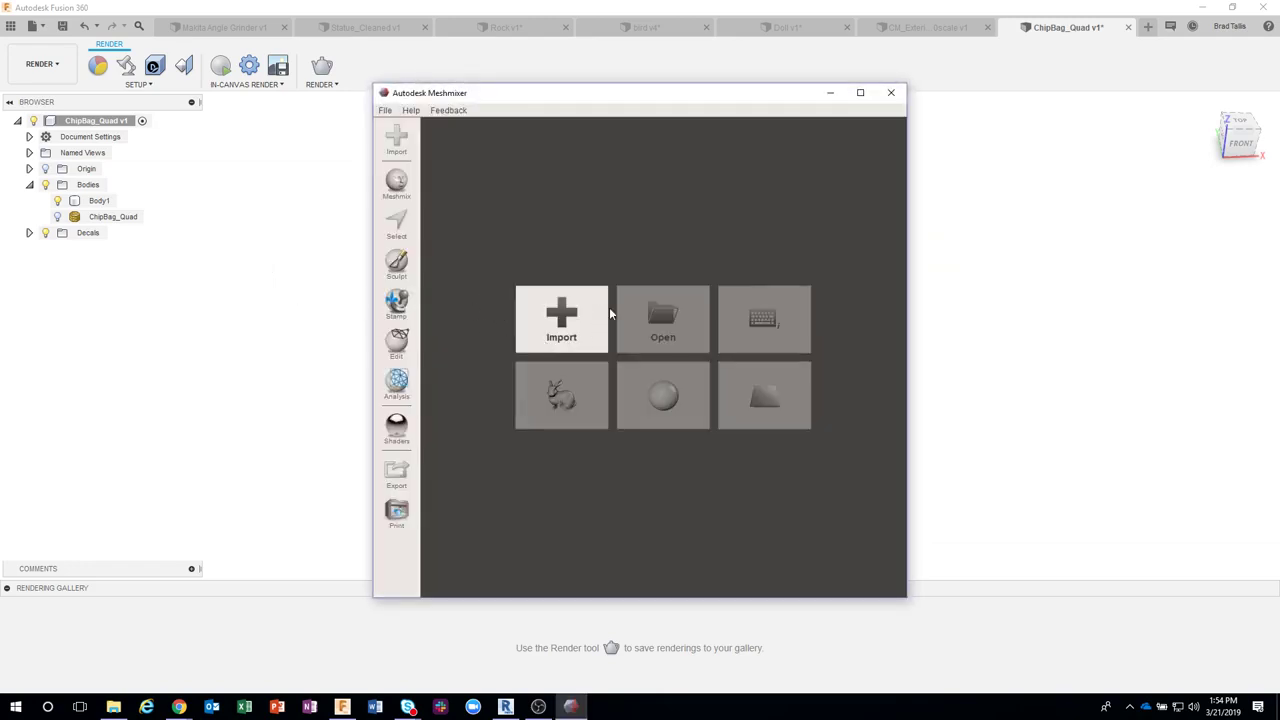
- Maximize Meshmixer and load the Rock.obj scan mesh
left_click(862, 92)
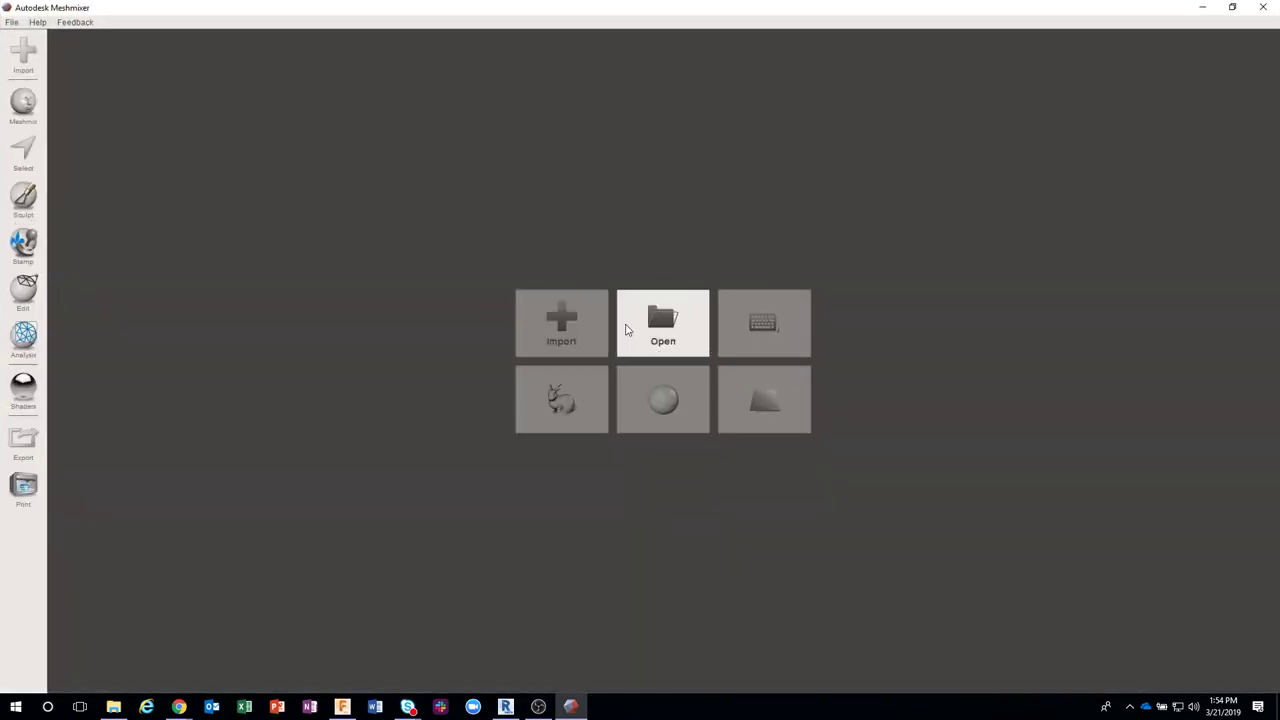
left_click(552, 333)
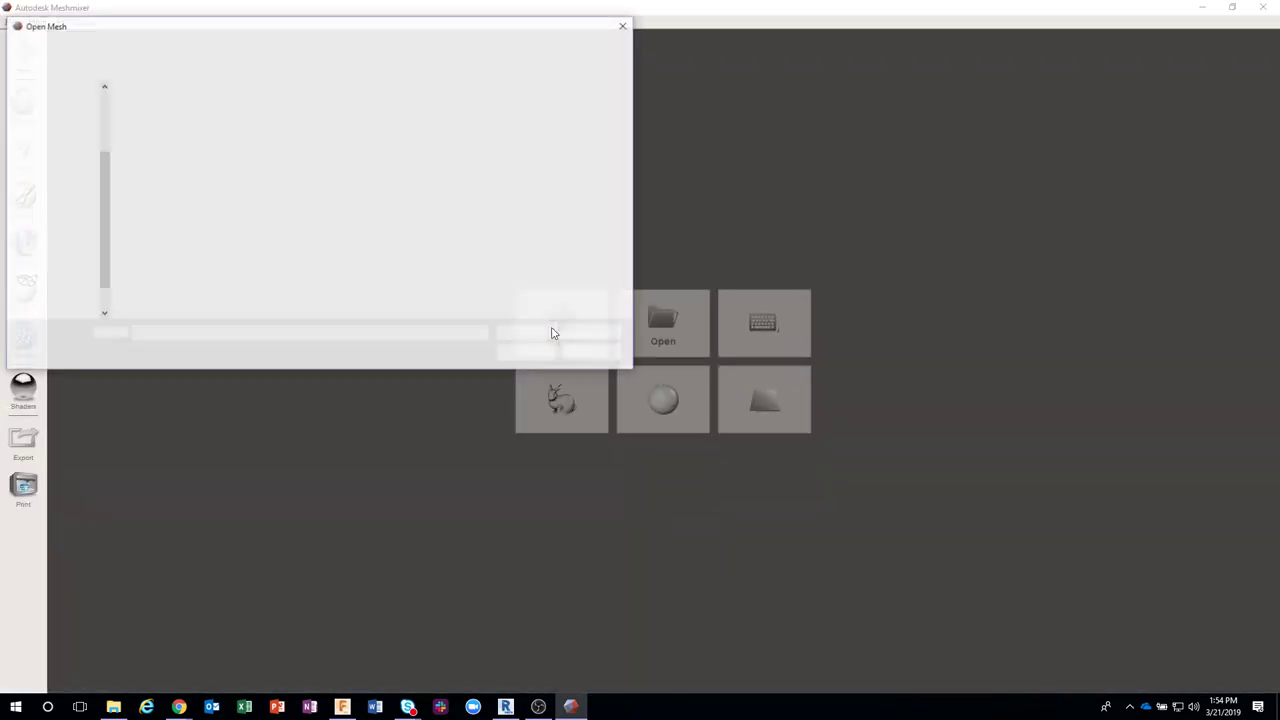
double_click(156, 120)
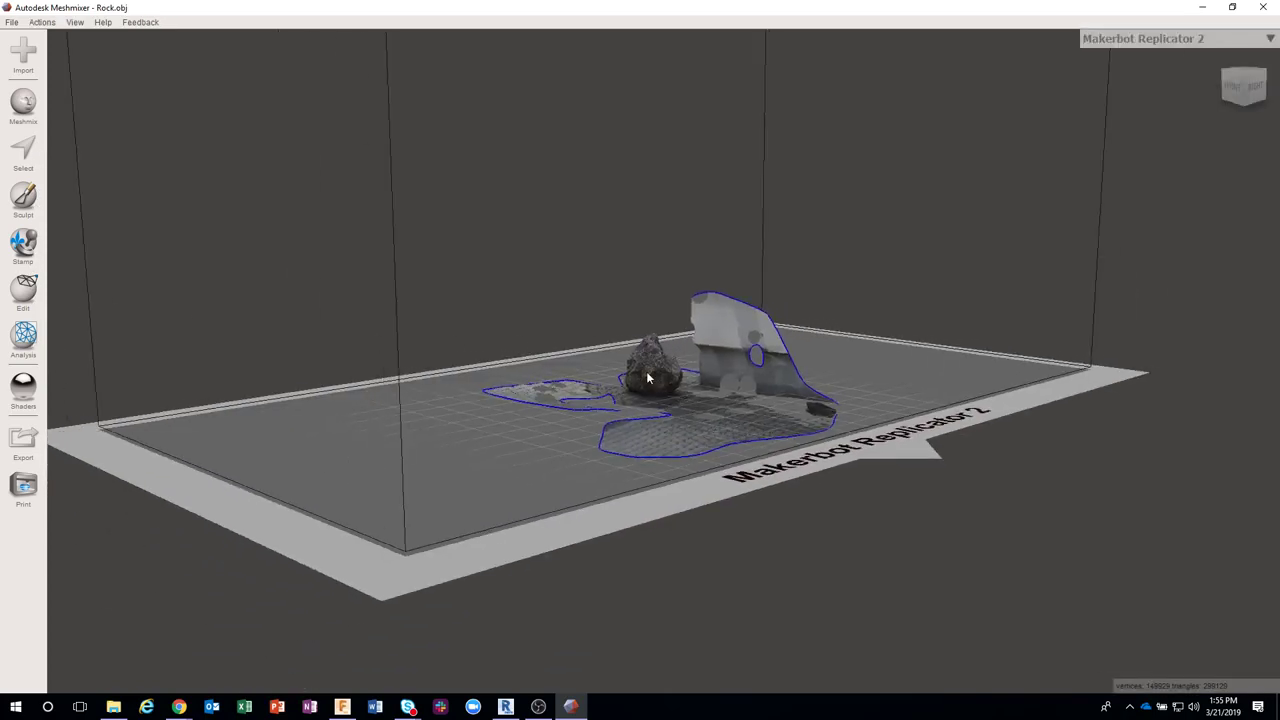
- Orbit and zoom around the textured rock and its surrounding ground patches
scroll(646, 371, "up", 3)
scroll(646, 371, "up", 4)
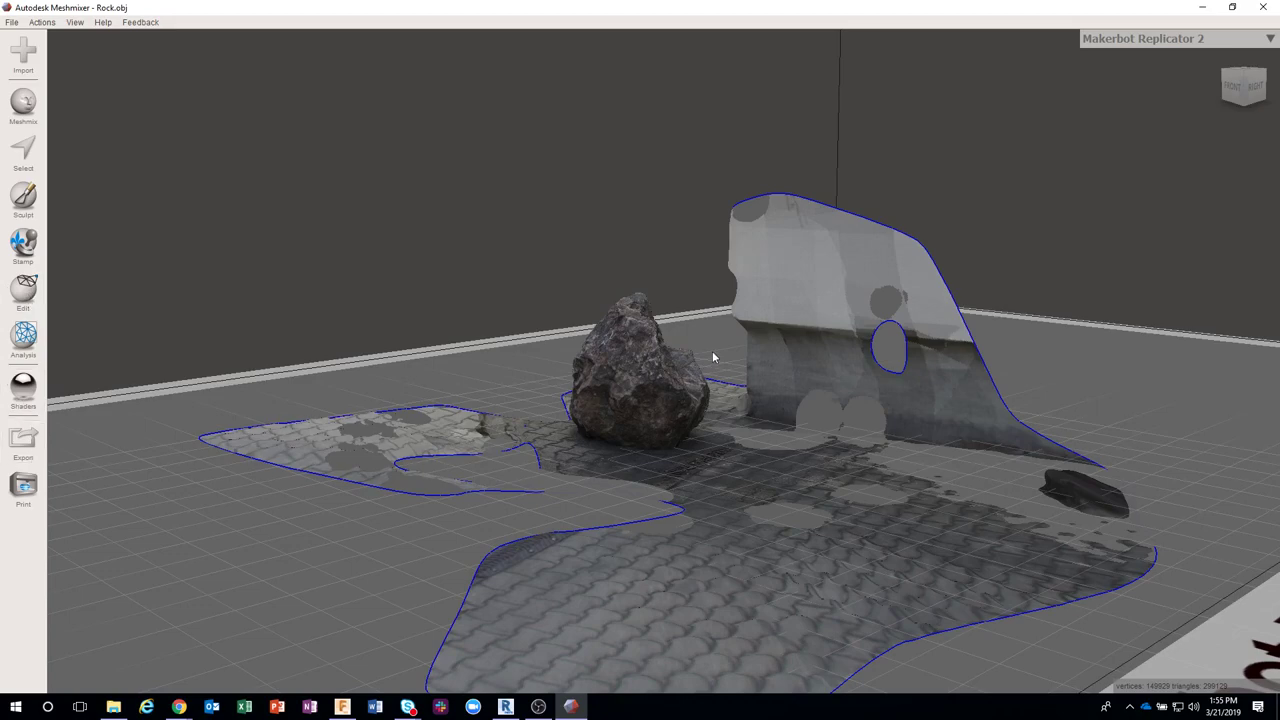
right_click_drag(725, 364, 724, 365)
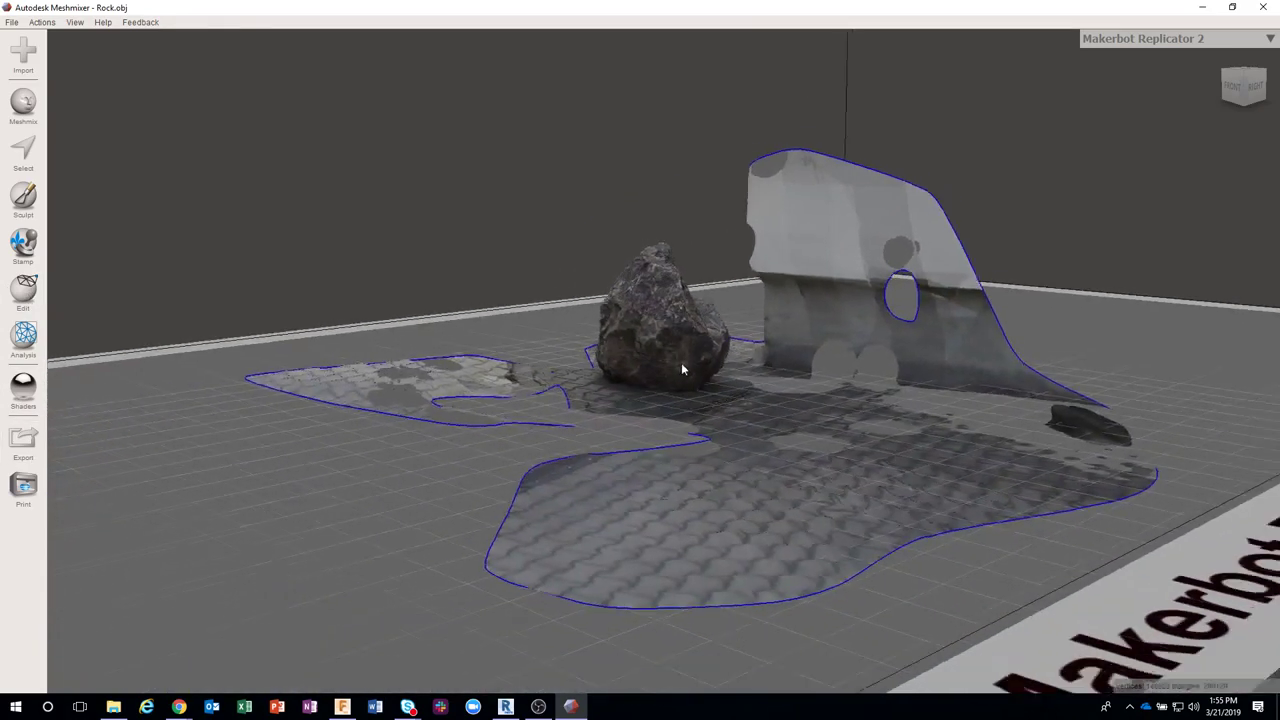
scroll(679, 358, "up", 3)
scroll(709, 340, "up", 2)
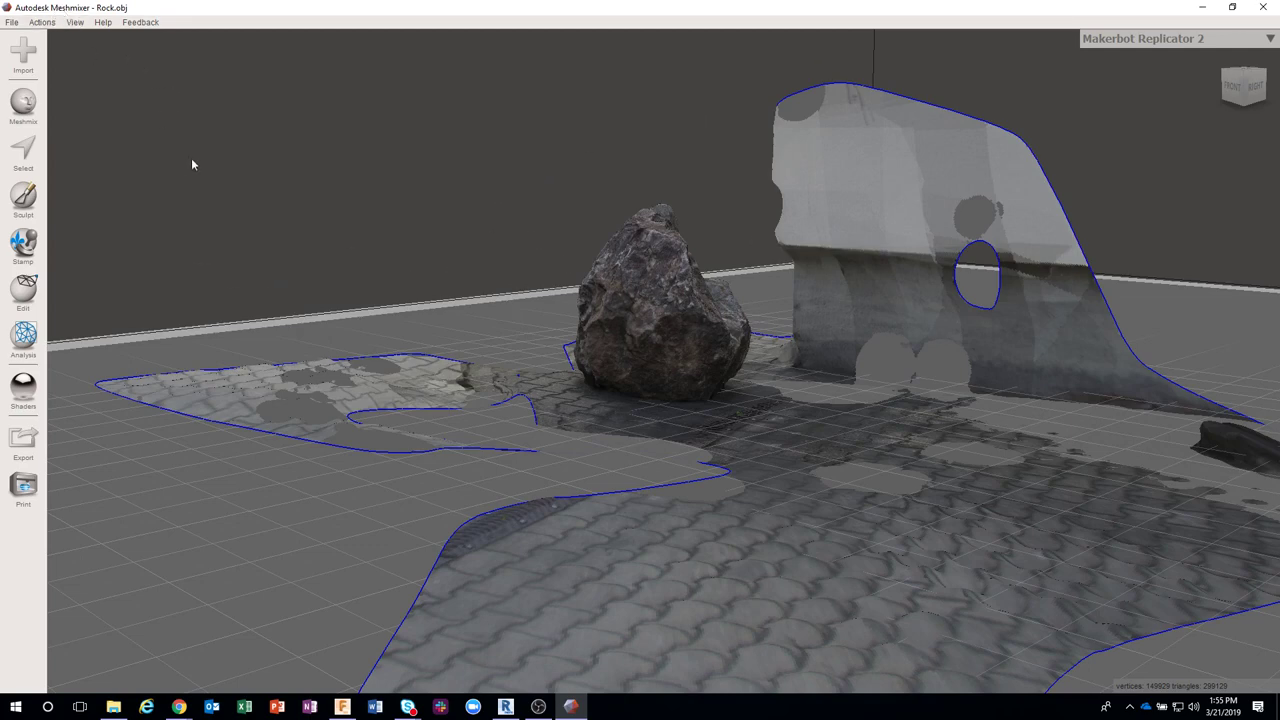
scroll(378, 201, "down", 2)
scroll(378, 201, "down", 2)
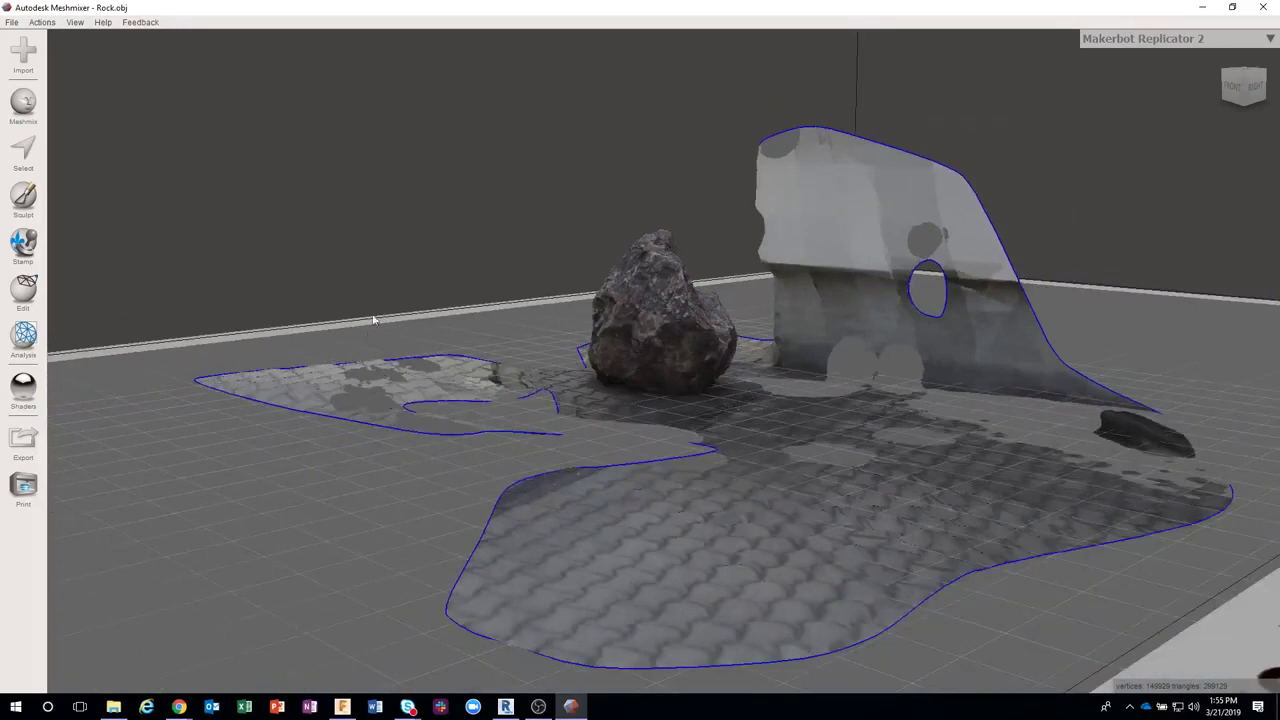
- Maximize ReCap Photo, close the doll's Export model panel, and switch to the Dashboard
left_click(505, 706)
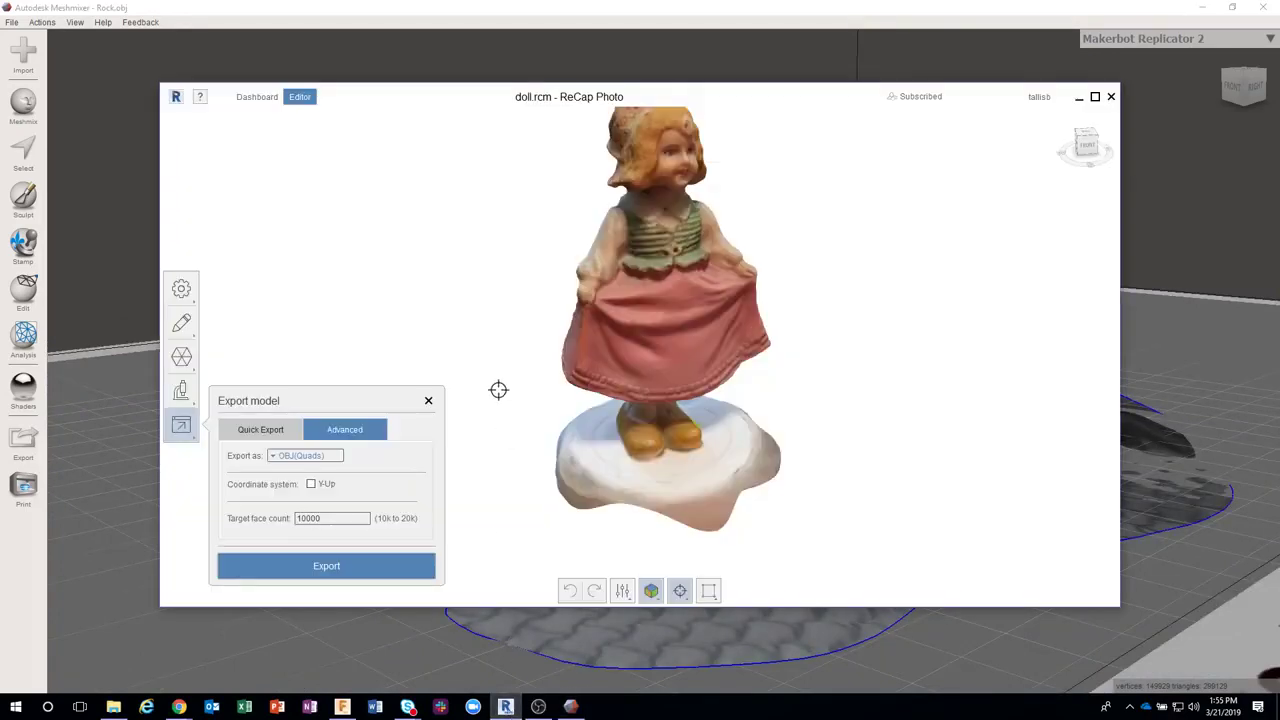
left_click(1095, 96)
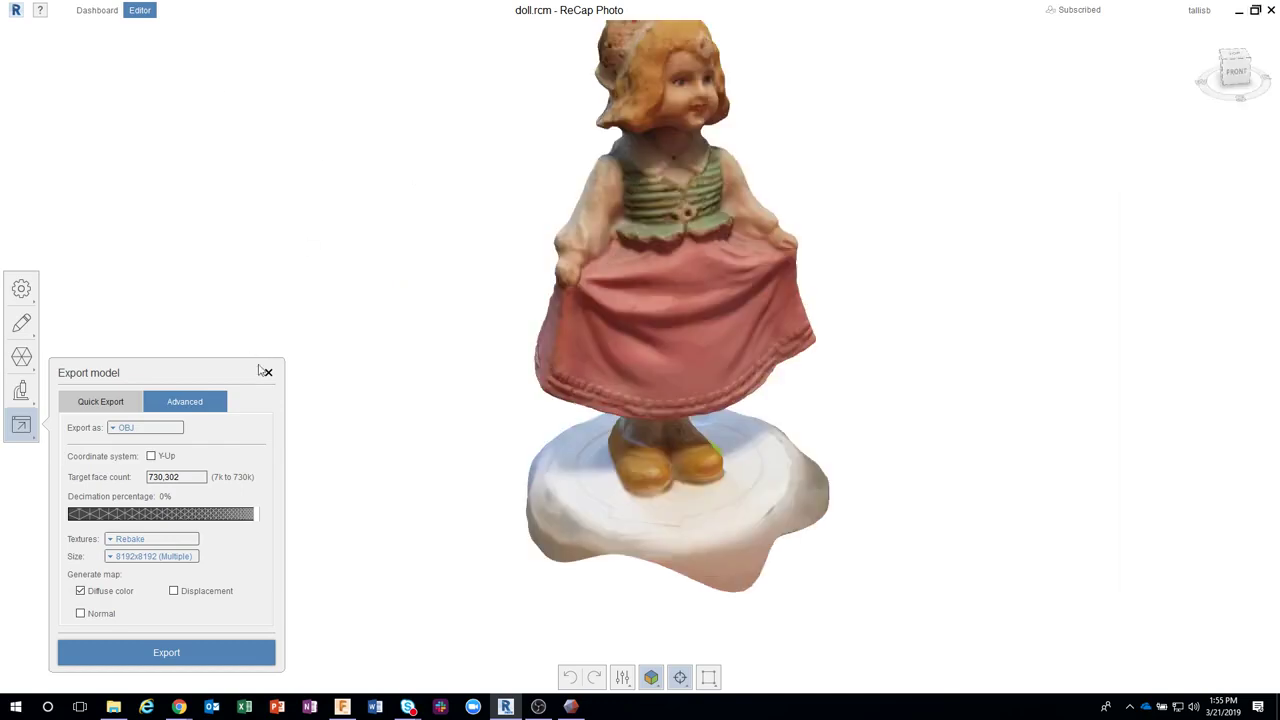
left_click(268, 372)
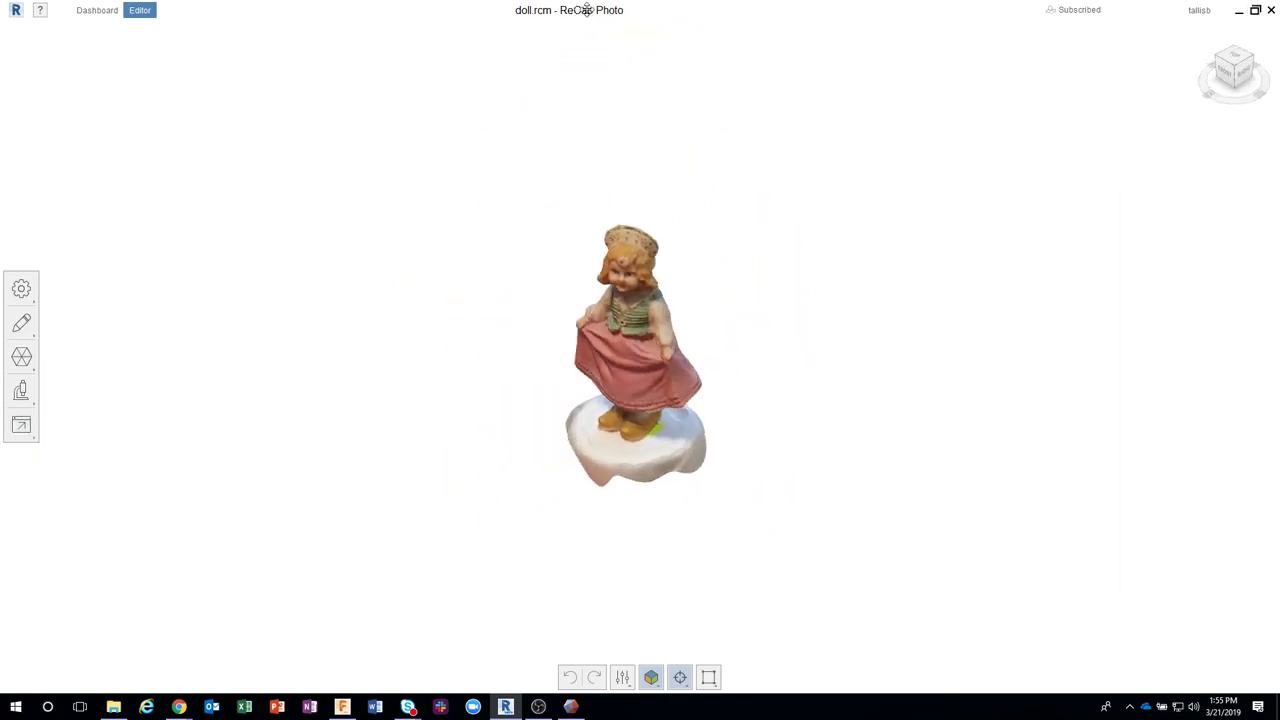
left_click_drag(566, 366, 609, 351)
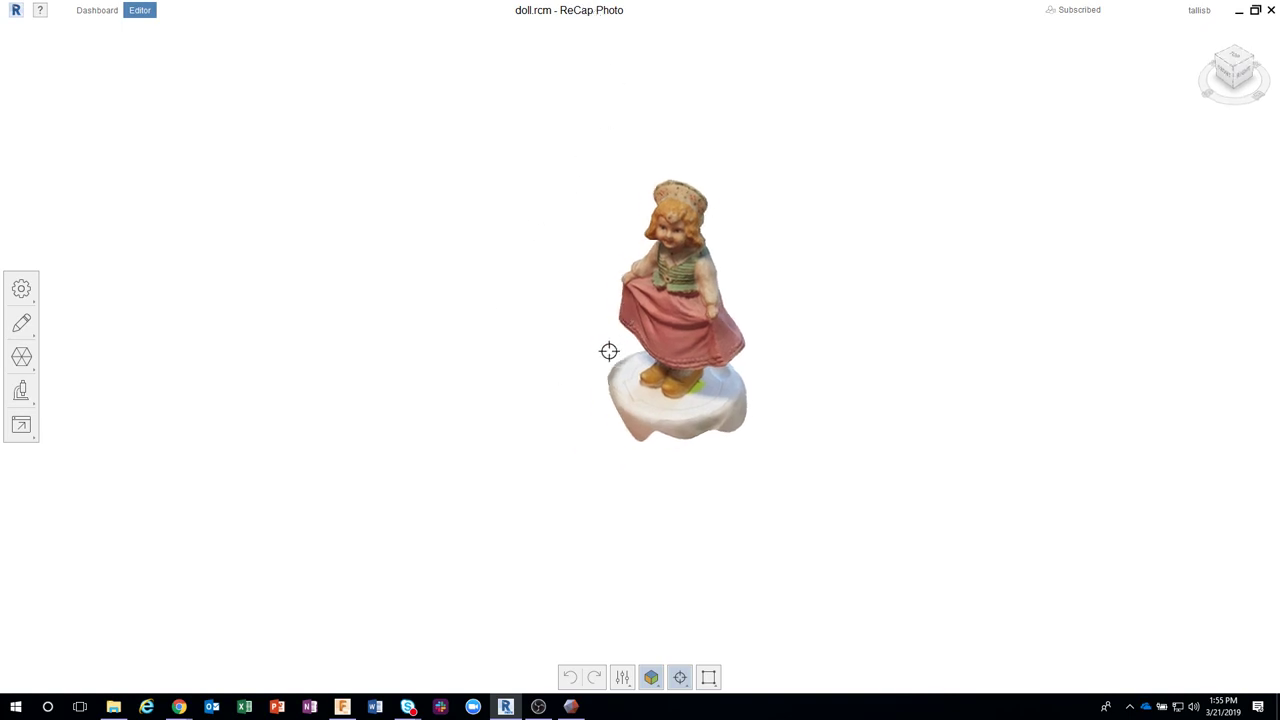
left_click(97, 12)
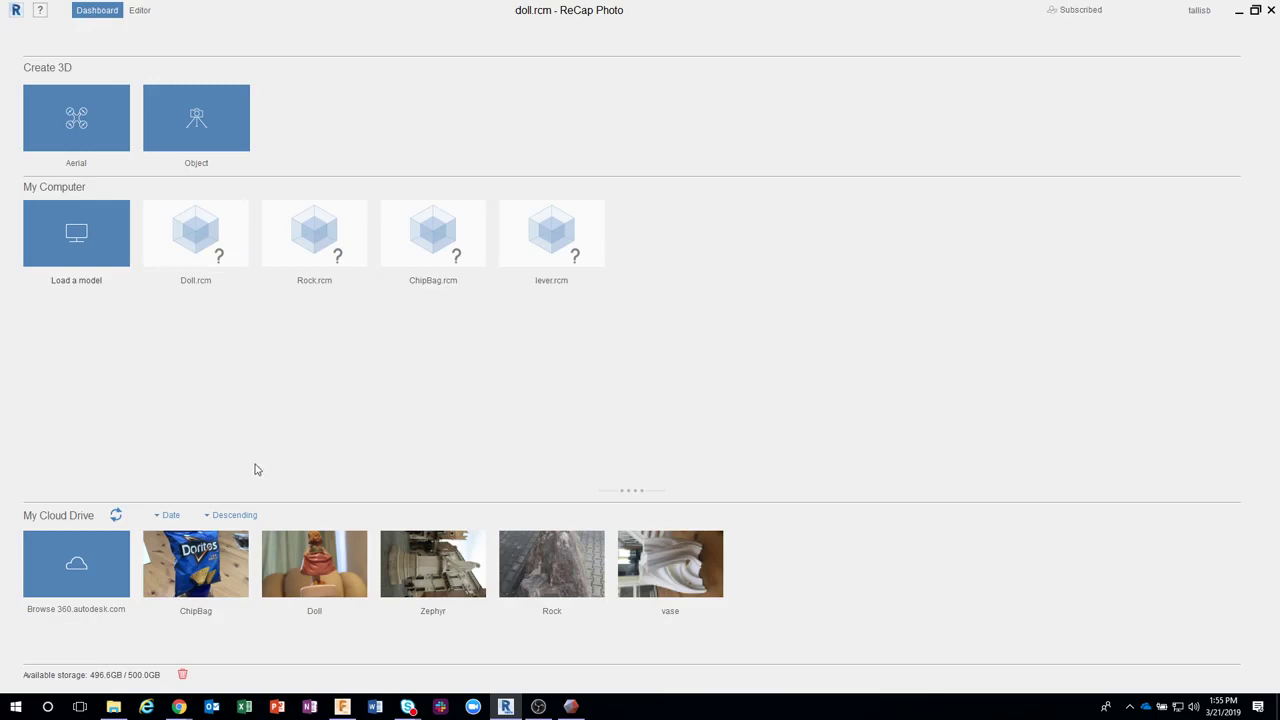
mouse_move(196, 564)
left_click(113, 706)
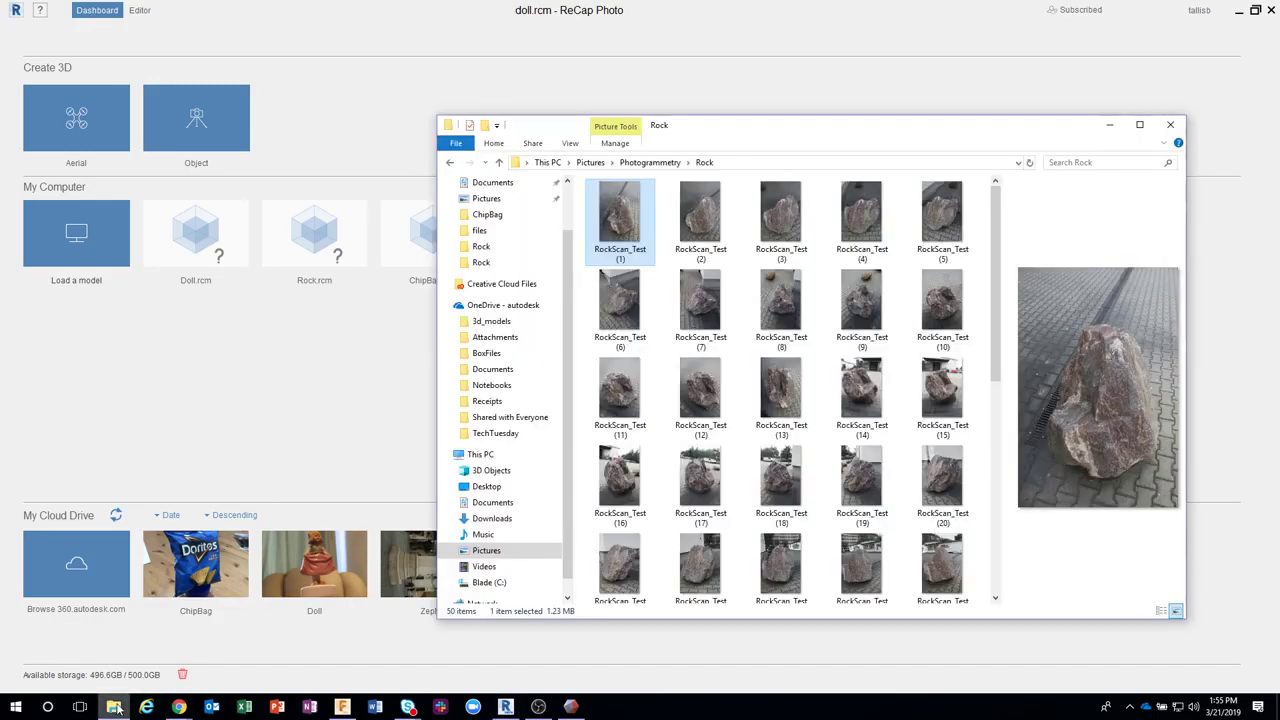
- Open IMG_1488 from Pictures > Photogrammetry > Chip Bag in the photo viewer
left_click(590, 162)
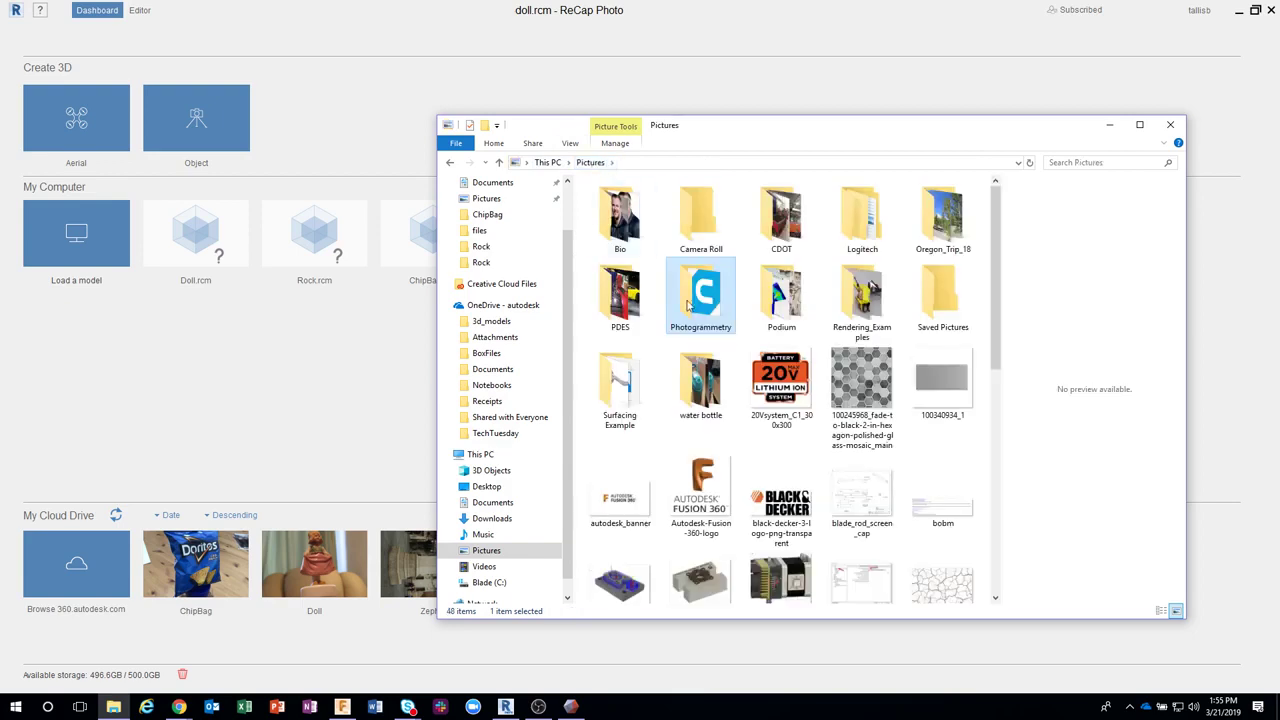
double_click(687, 305)
double_click(620, 220)
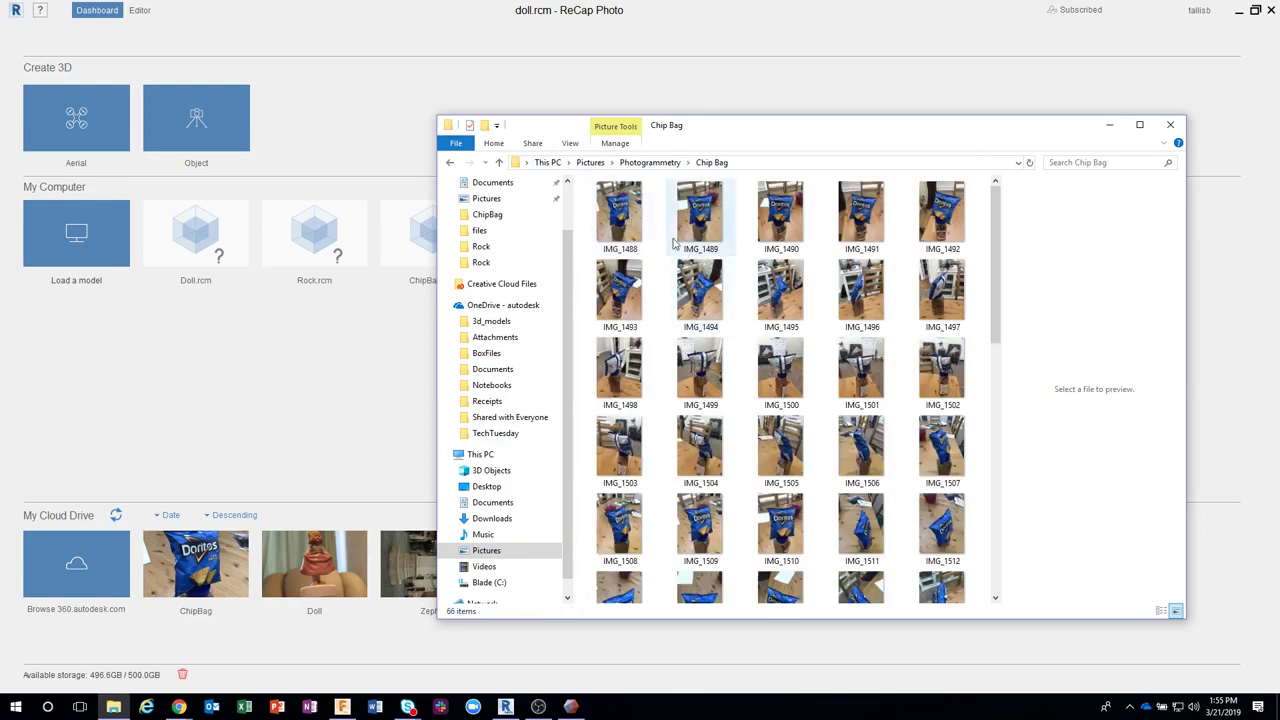
double_click(645, 210)
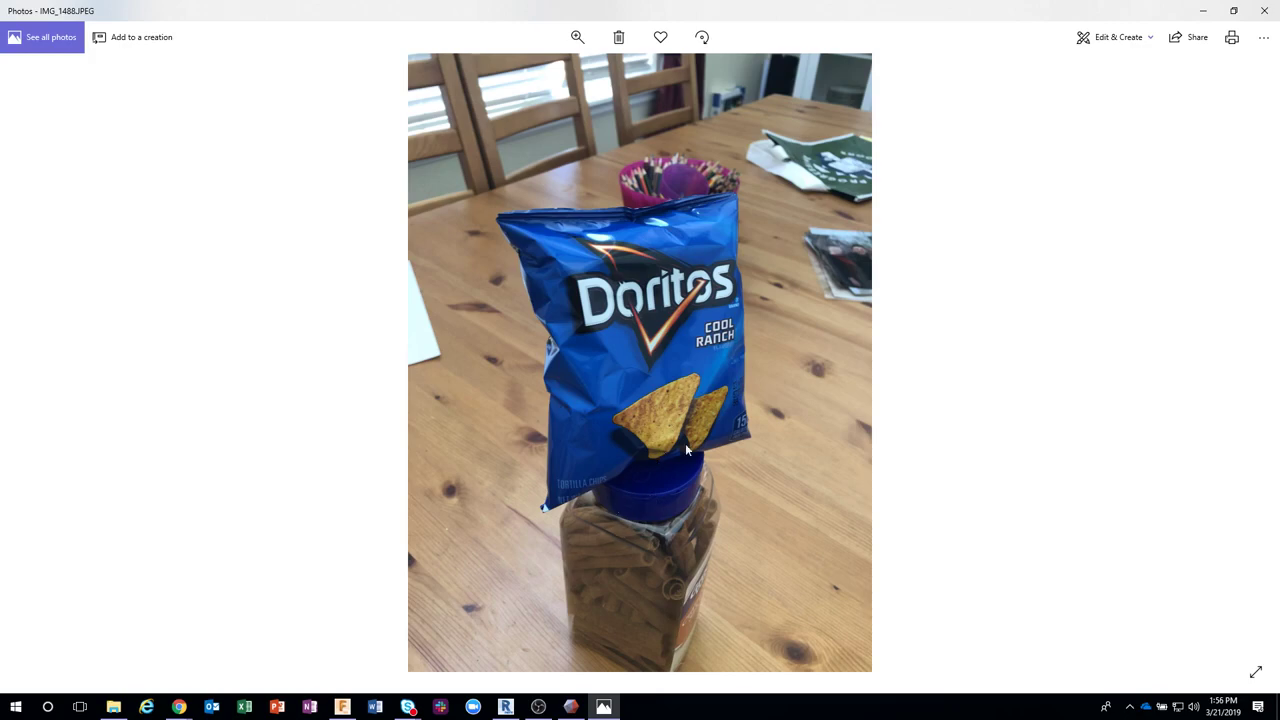
- Step through the chip bag photos up to IMG_1519, then close Photos and the Chip Bag folder
left_click(1247, 365)
left_click(1247, 365)
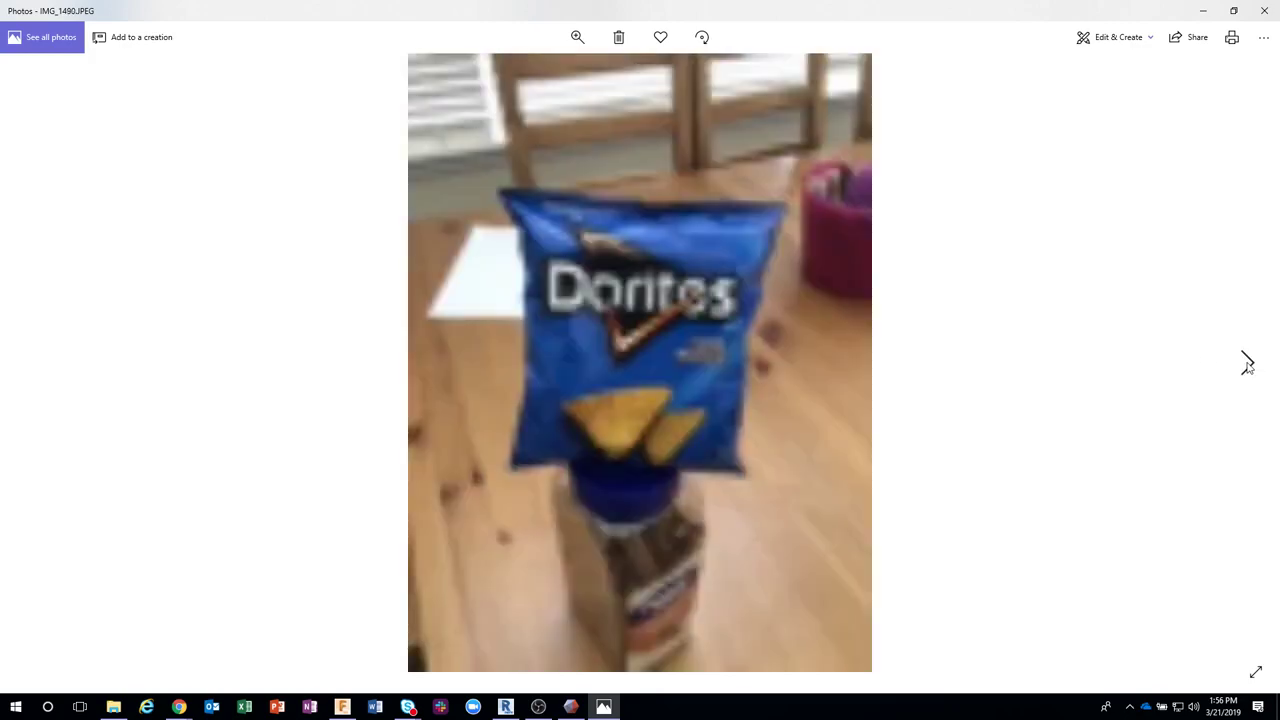
left_click(1247, 366)
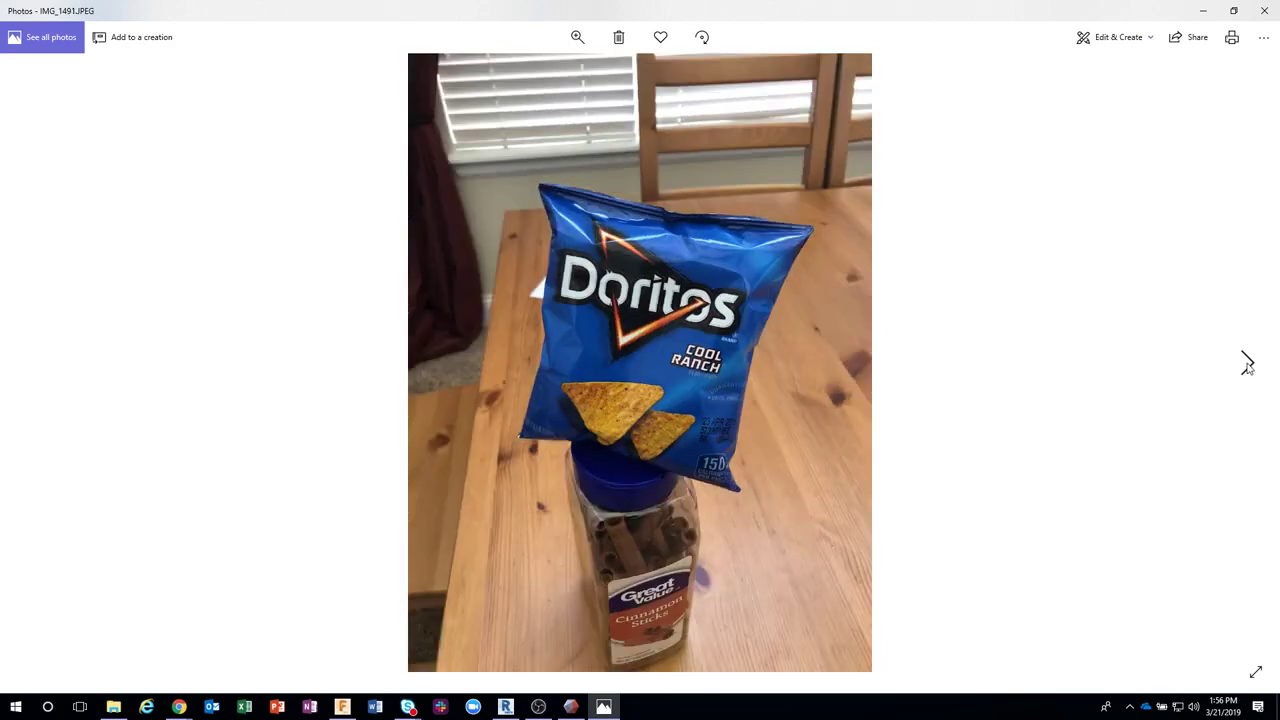
left_click(1247, 366)
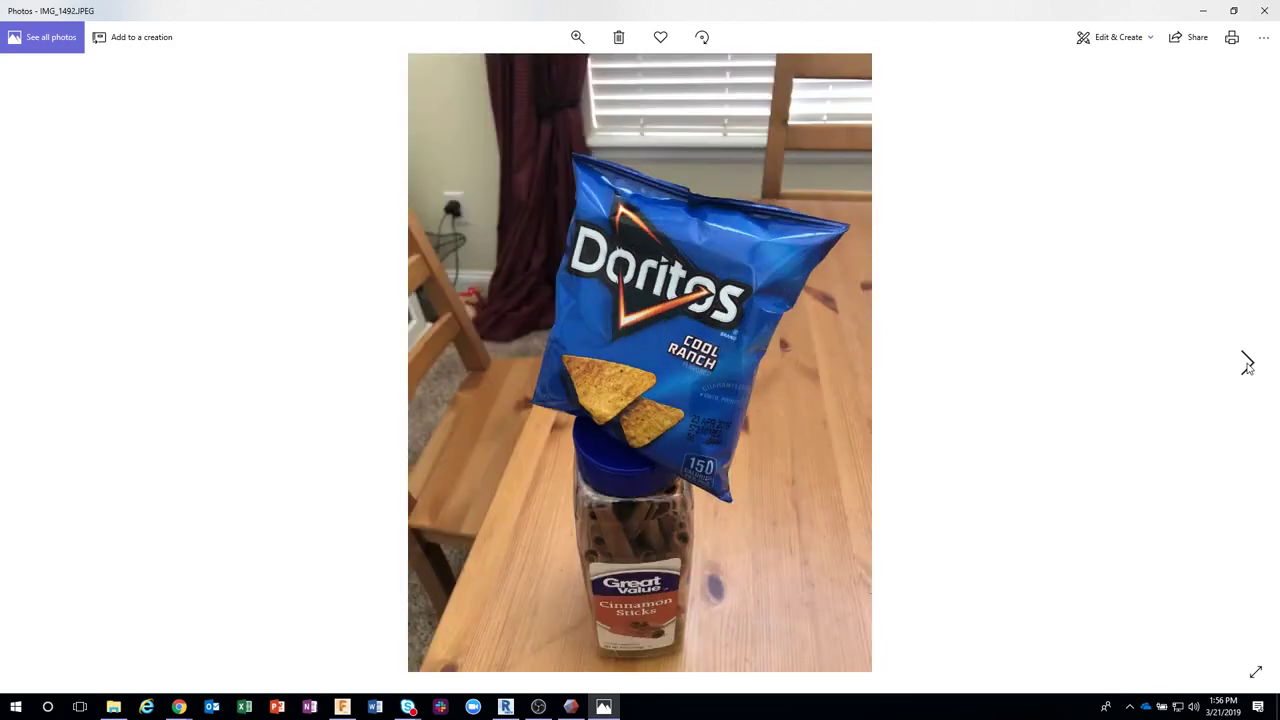
left_click(1247, 366)
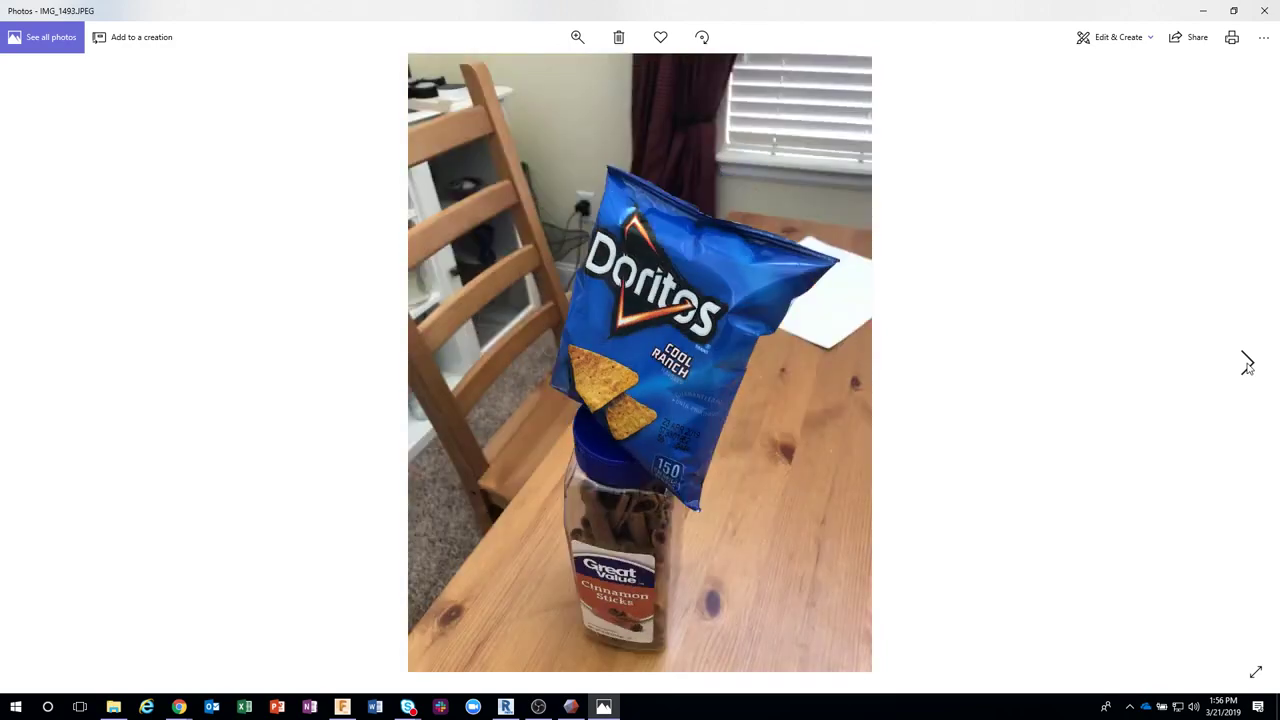
left_click(1247, 366)
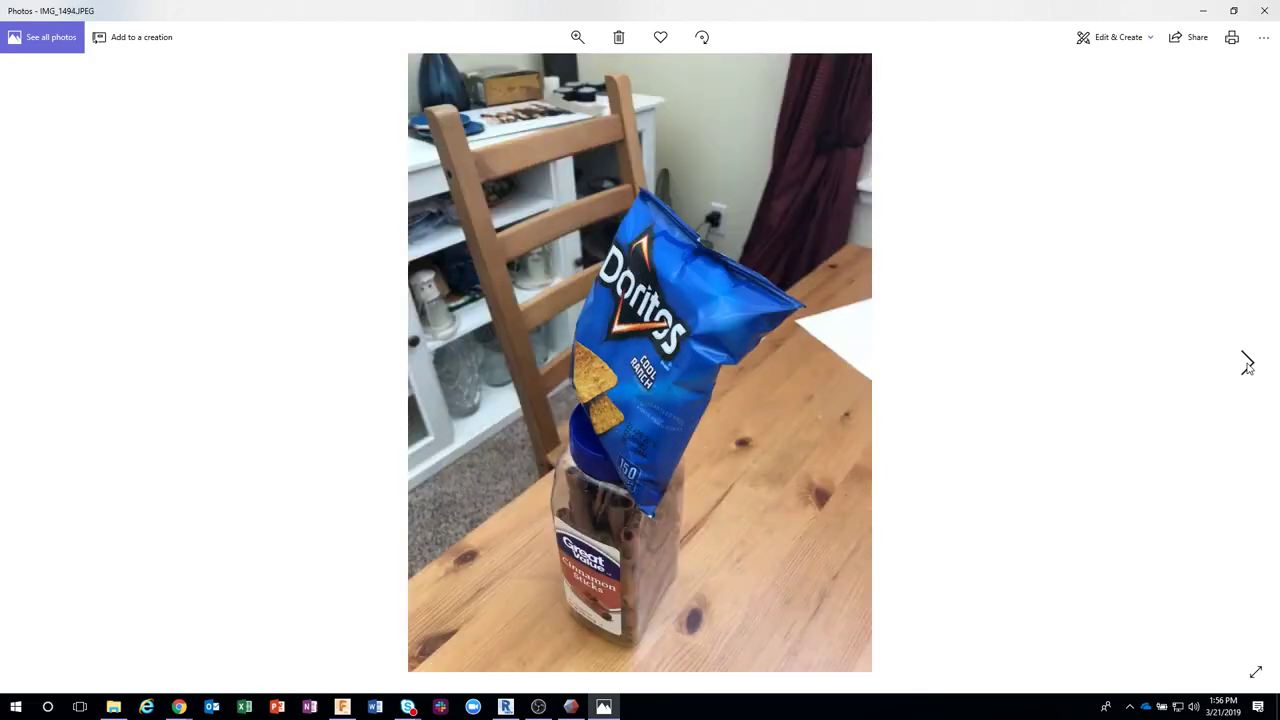
left_click(1247, 366)
left_click(1247, 366)
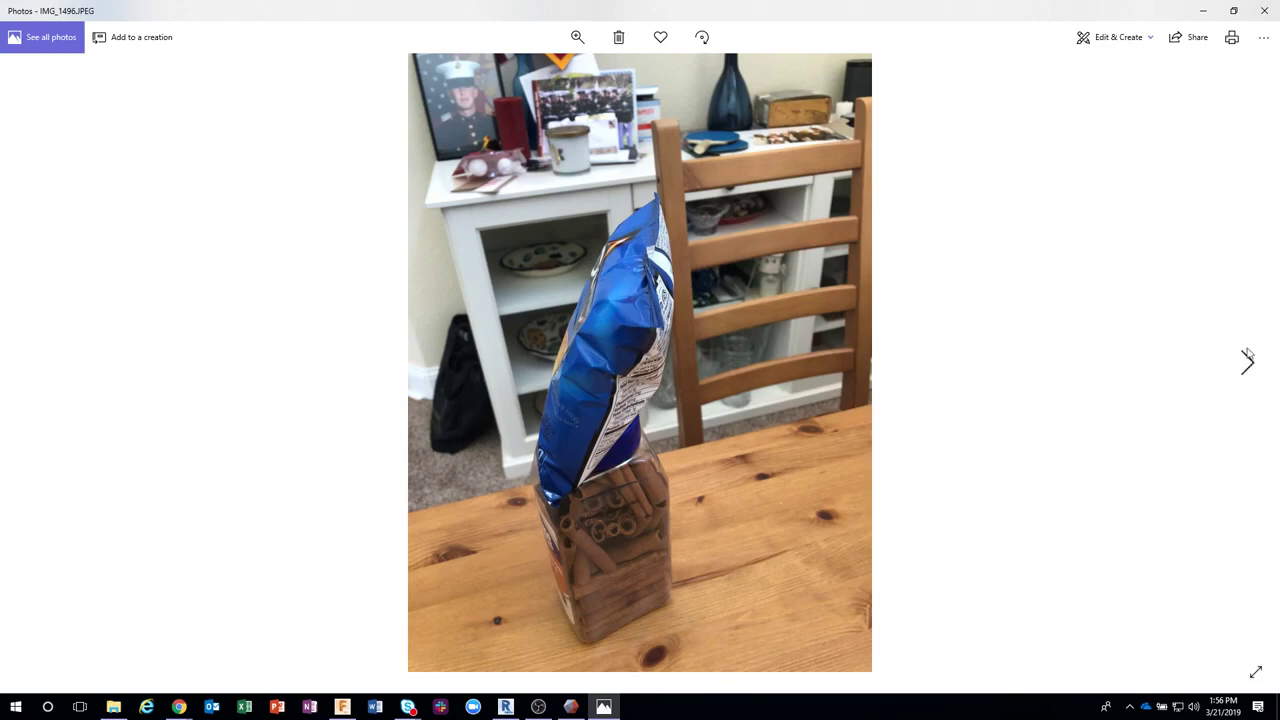
left_click(1247, 362)
left_click(1247, 362)
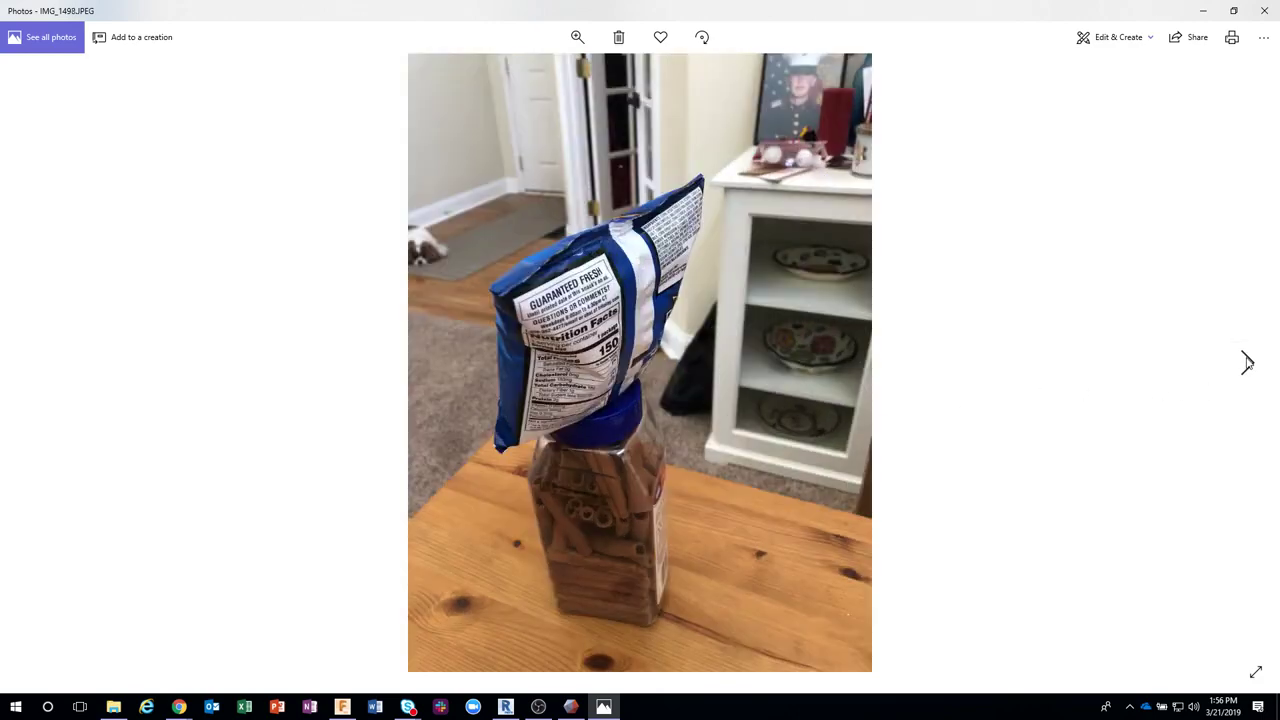
left_click(1247, 362)
left_click(1247, 362)
left_click(1247, 362)
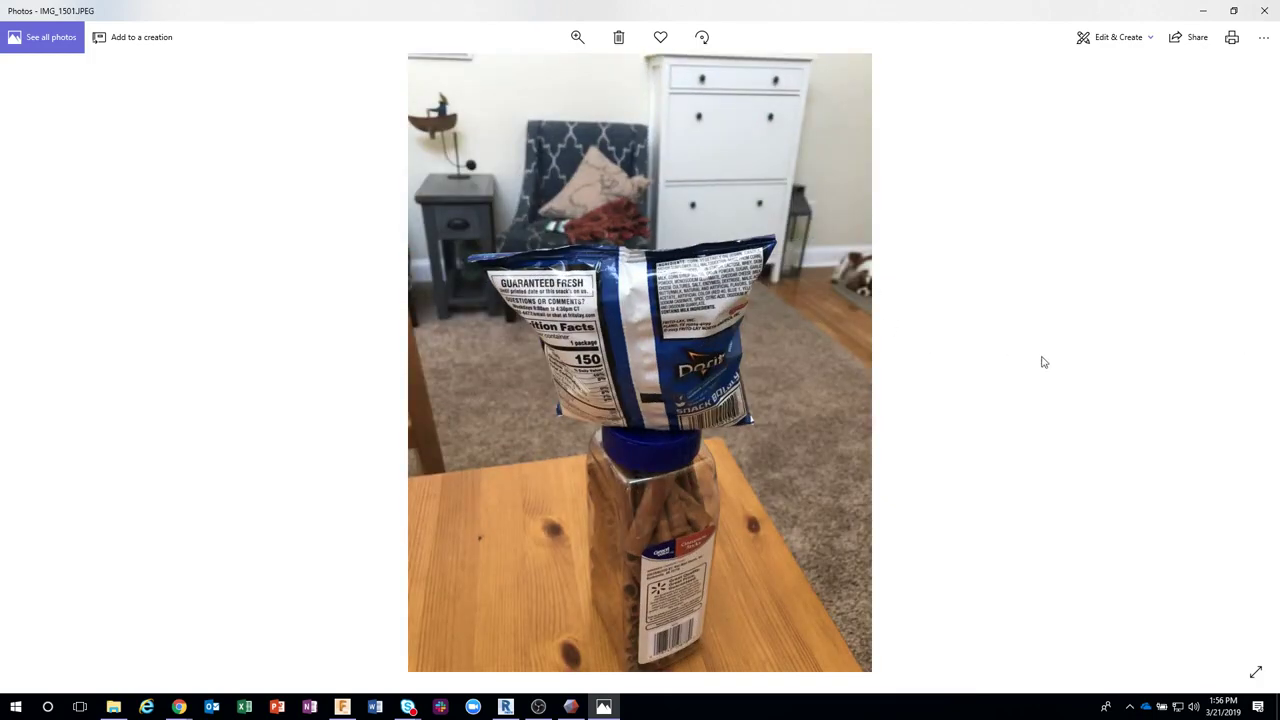
left_click(1249, 370)
left_click(1249, 370)
left_click(1249, 370)
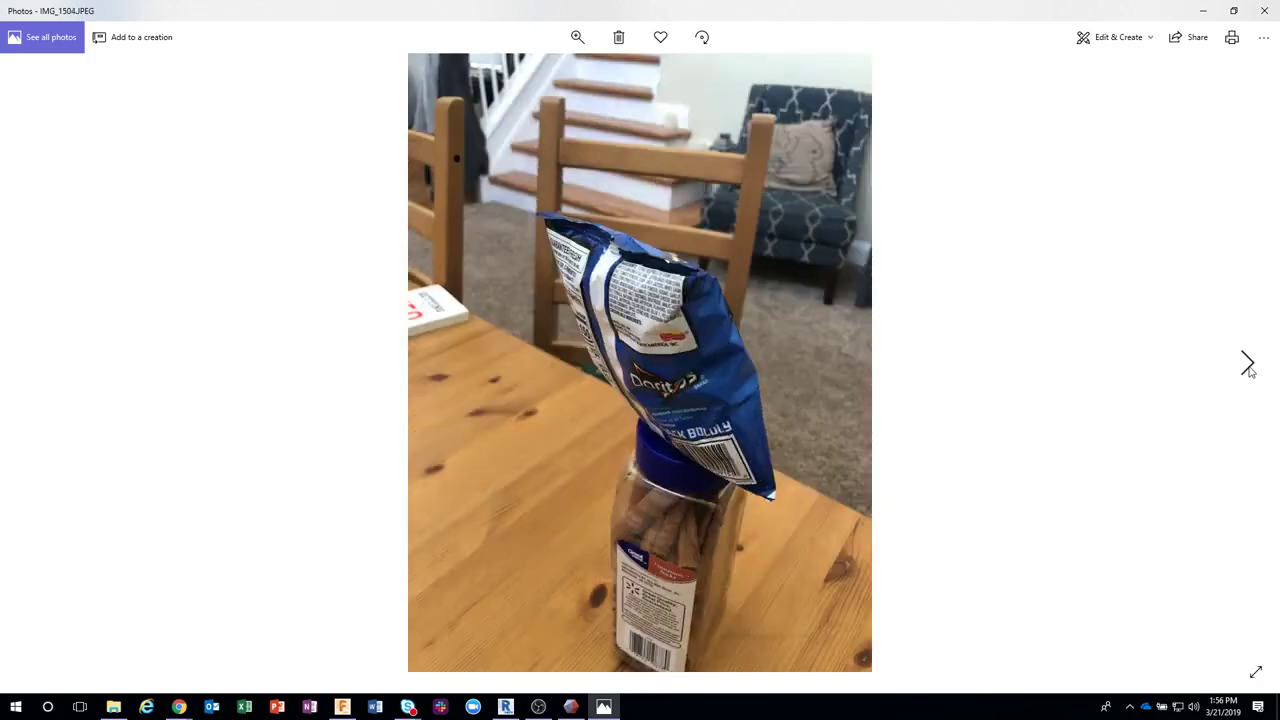
left_click(1249, 370)
left_click(1249, 370)
left_click(1249, 370)
left_click(1249, 370)
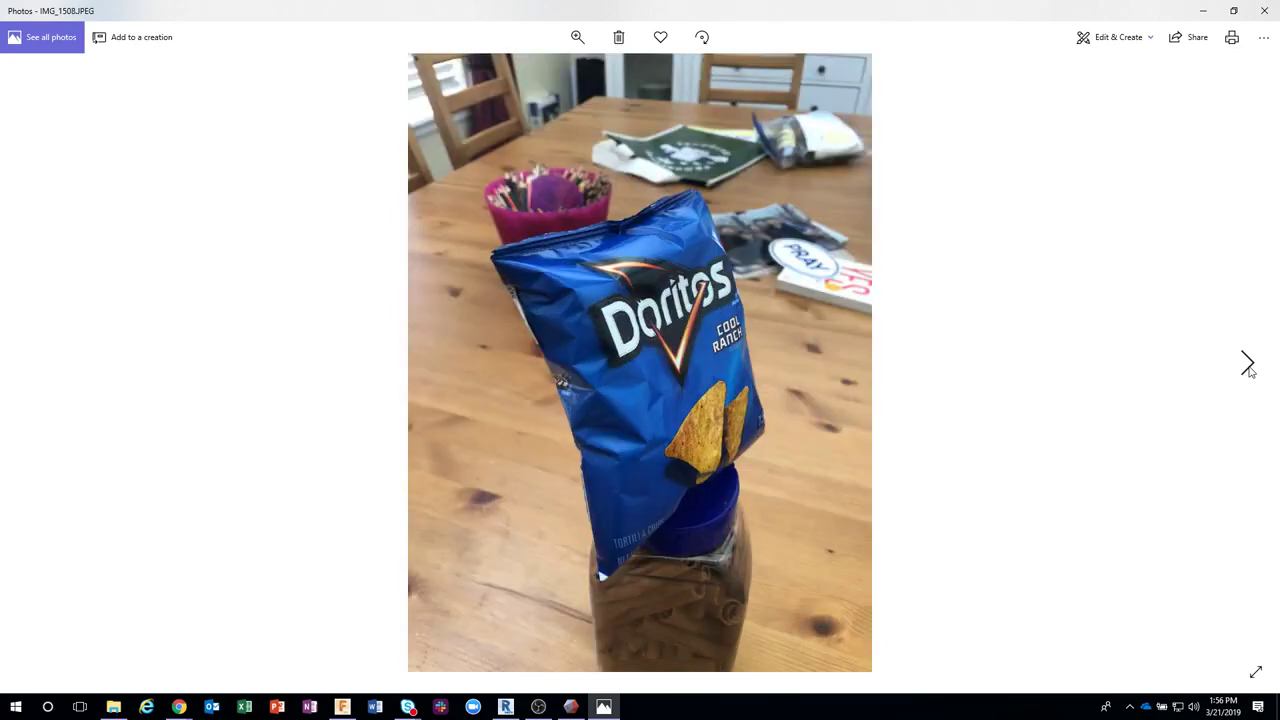
left_click(1249, 370)
left_click(1249, 370)
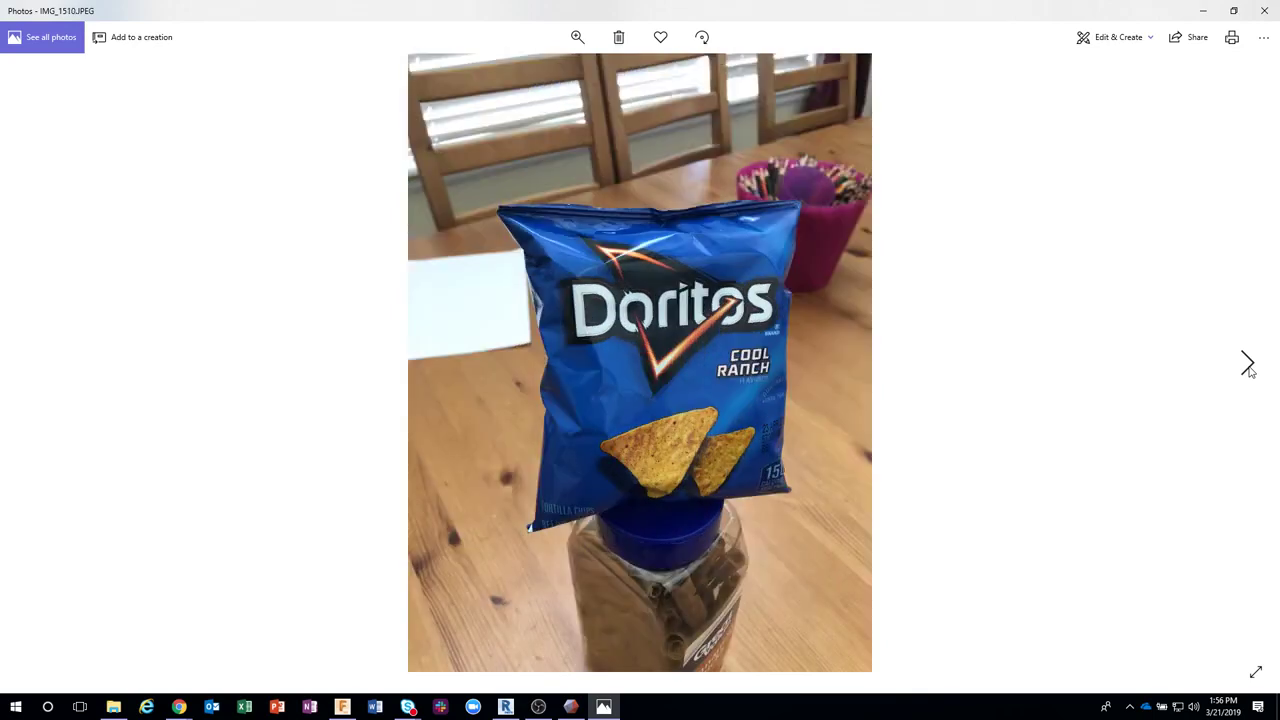
left_click(1249, 370)
left_click(1249, 370)
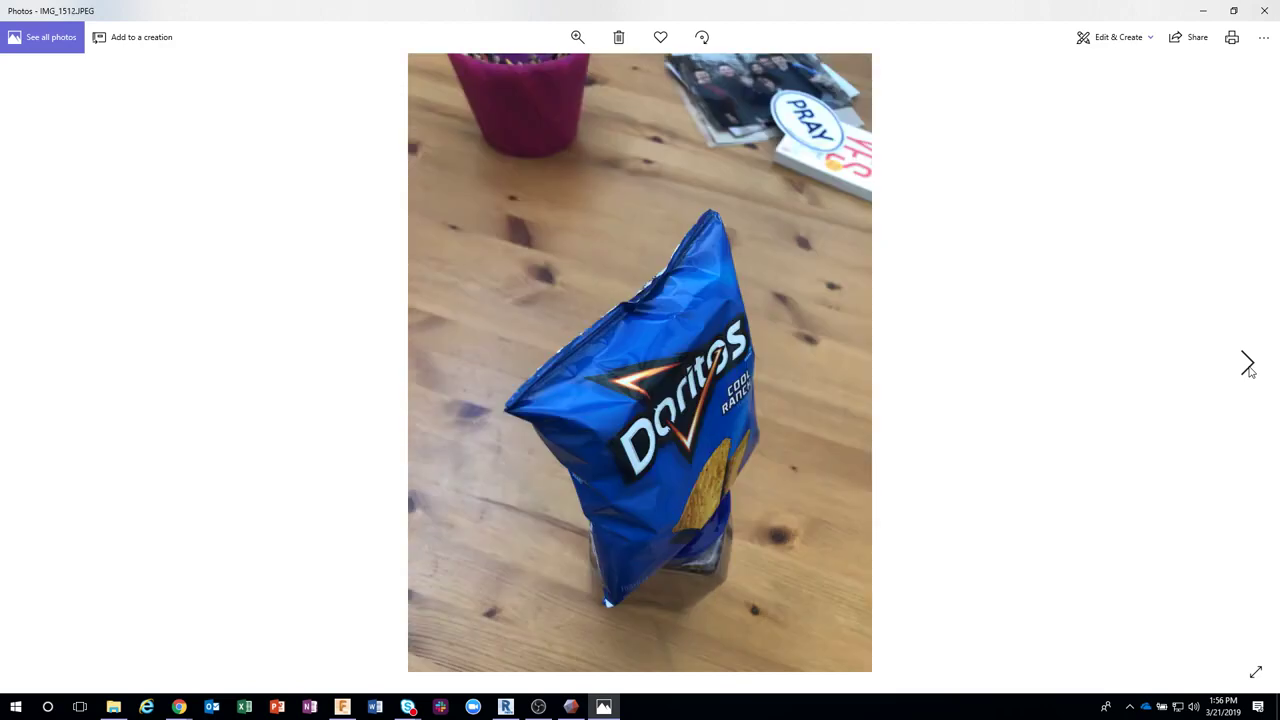
left_click(1249, 370)
left_click(1249, 370)
left_click(1249, 370)
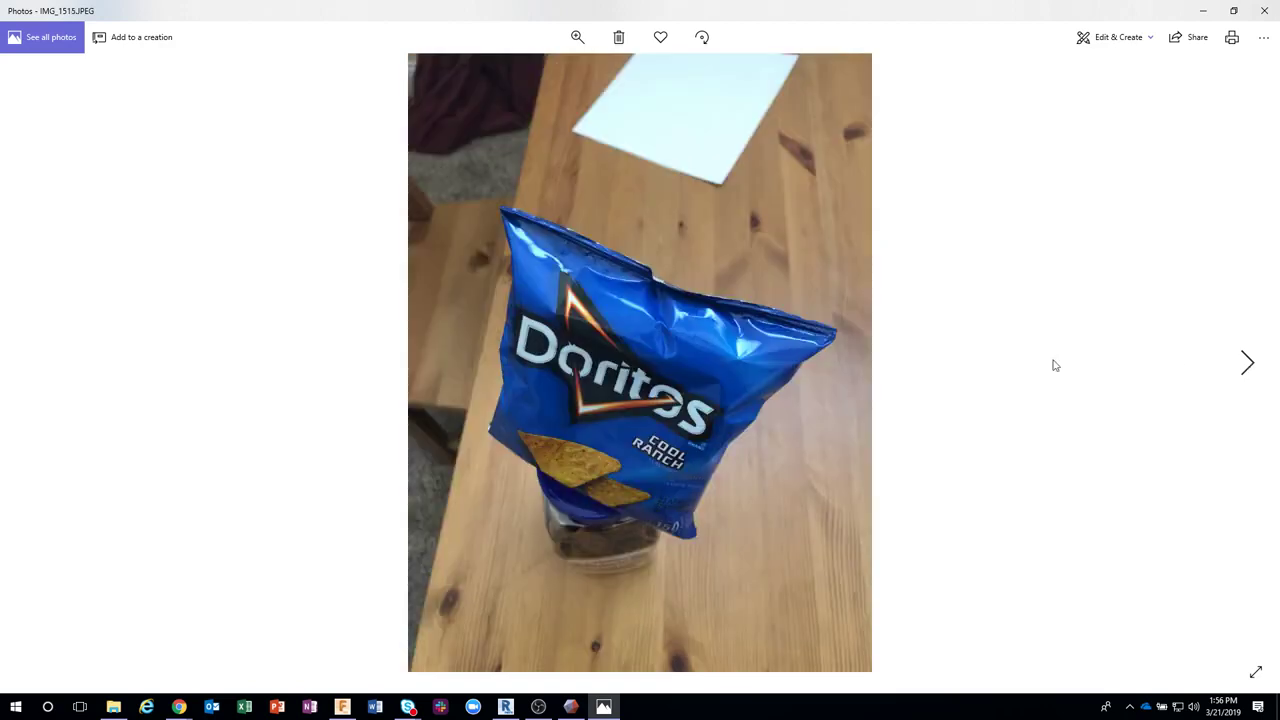
left_click(1248, 366)
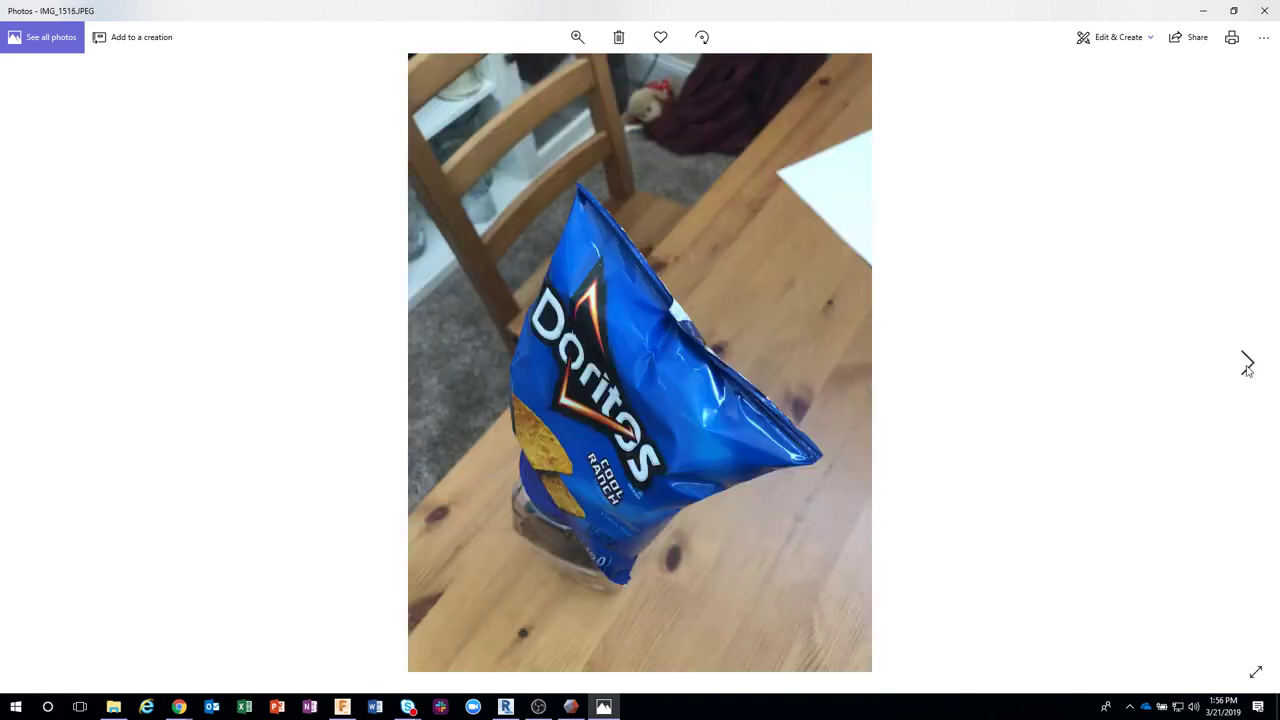
left_click(1248, 366)
left_click(1248, 366)
left_click(1248, 366)
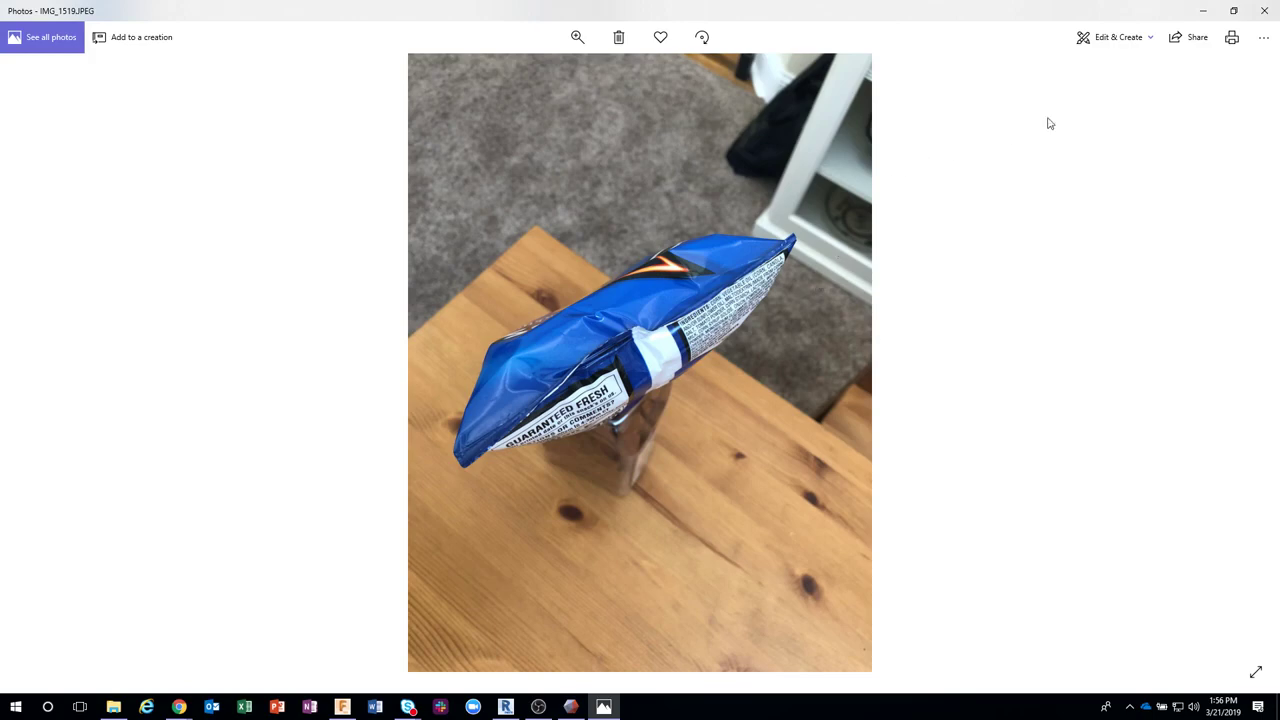
left_click(1262, 11)
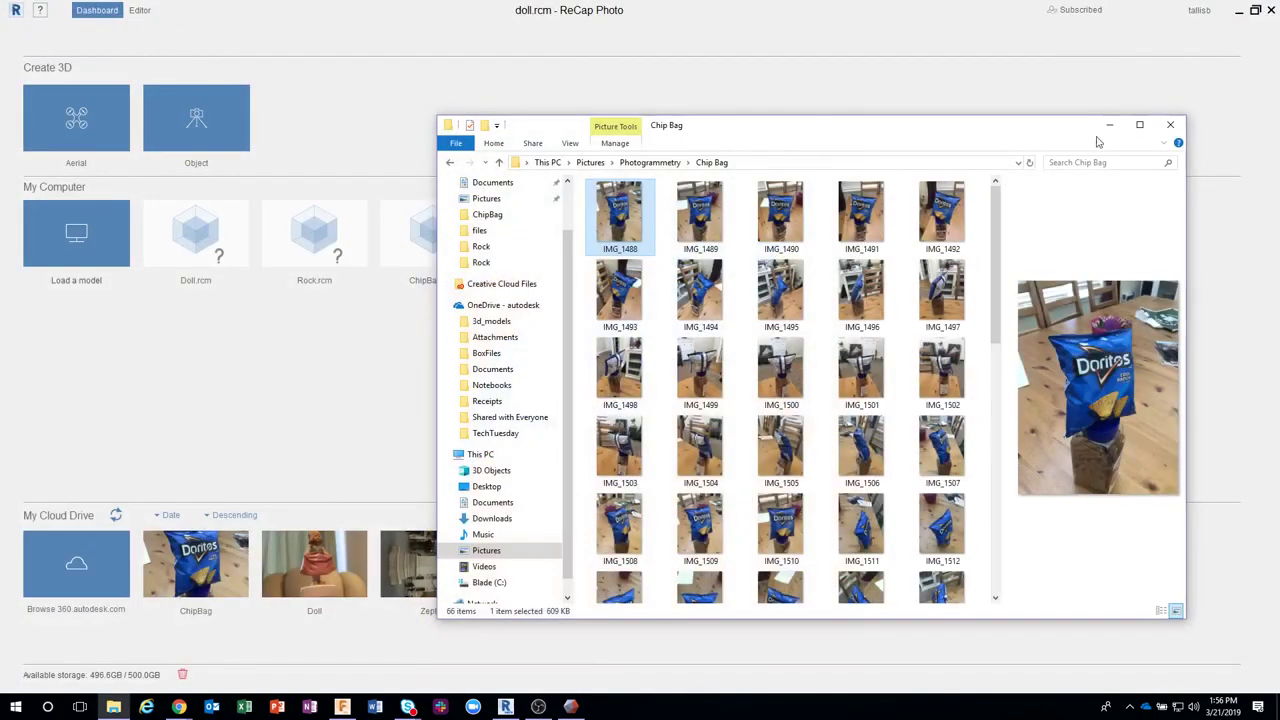
left_click(1170, 124)
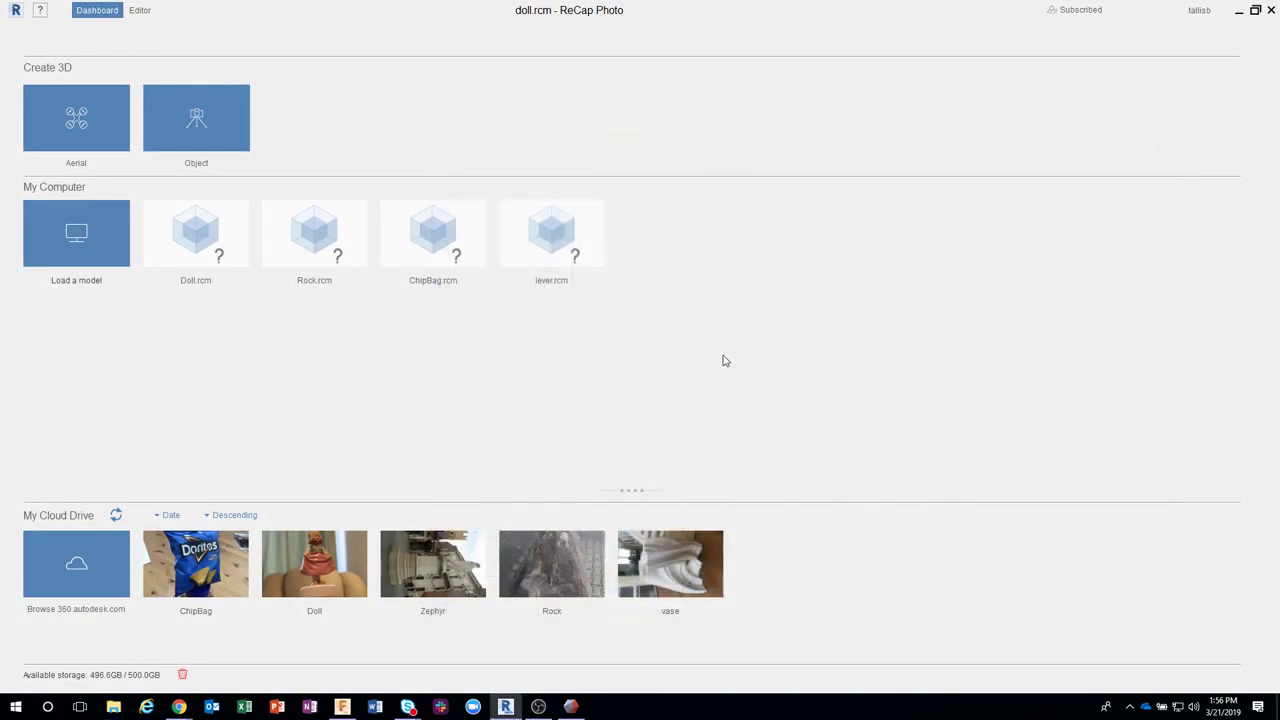